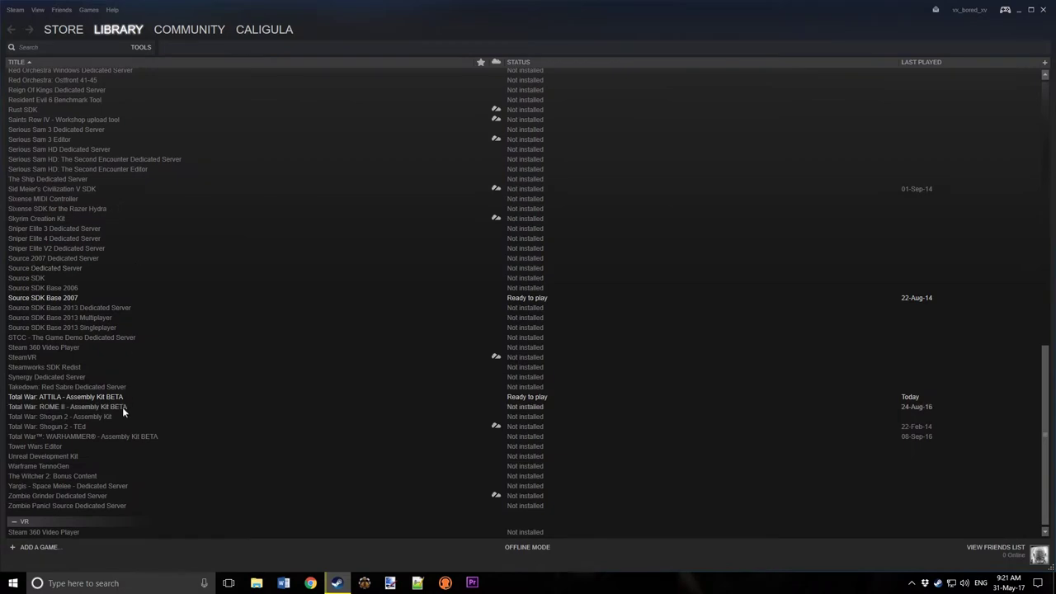
# Step: Open the Total War: ATTILA Assembly Kit and go to the binaries folder inside Total War Attila's assembly_kit folder
pyautogui.click(118, 397)
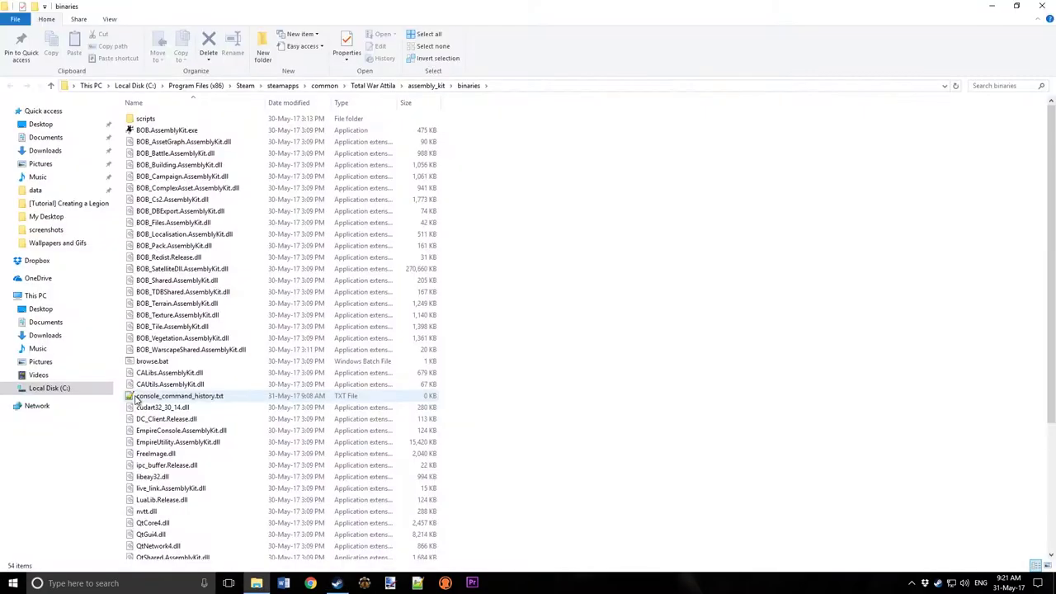
pyautogui.click(365, 86)
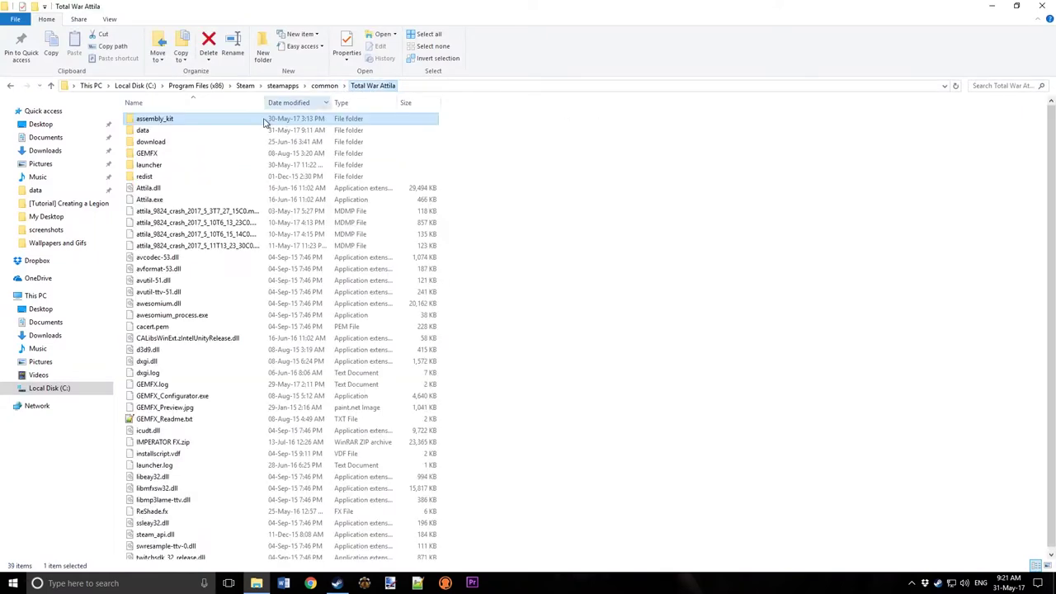
pyautogui.doubleClick(190, 121)
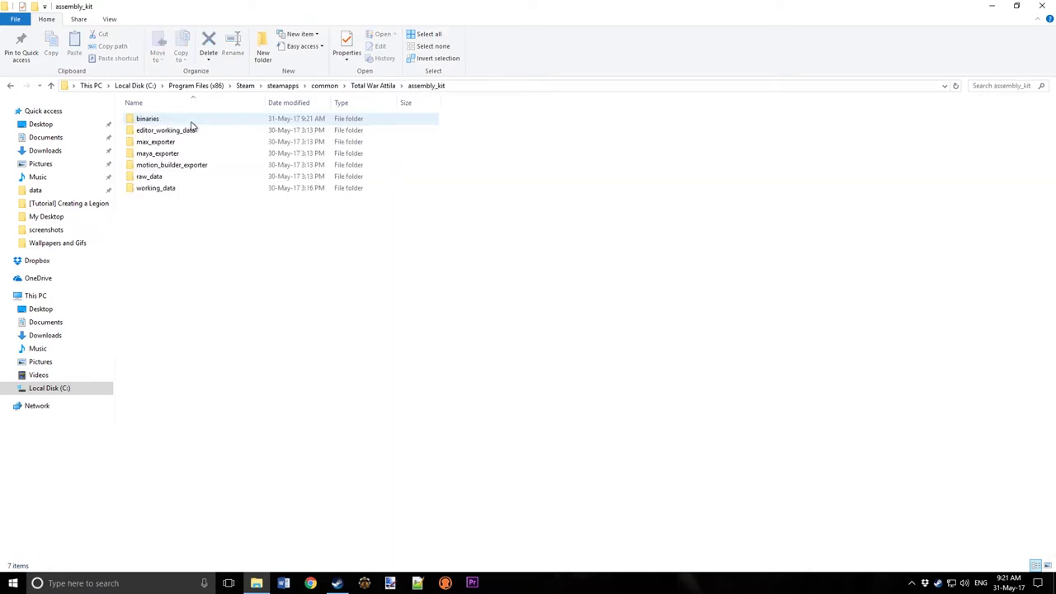
pyautogui.doubleClick(191, 121)
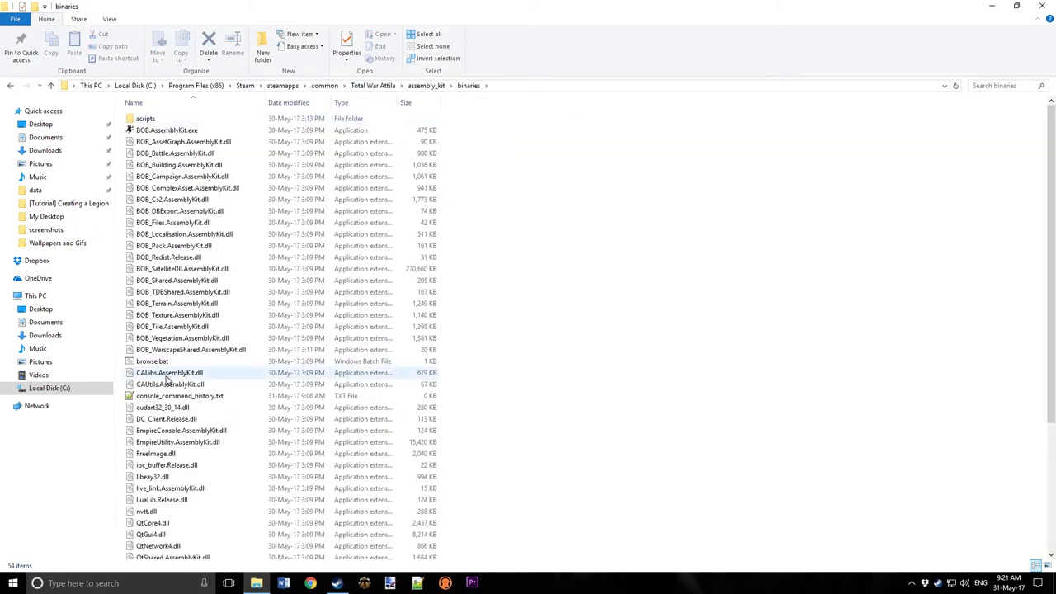
# Step: Launch the TWeak tool from the binaries folder and open its Variant Editor
pyautogui.scroll(-5, 185, 379)
pyautogui.click(172, 474)
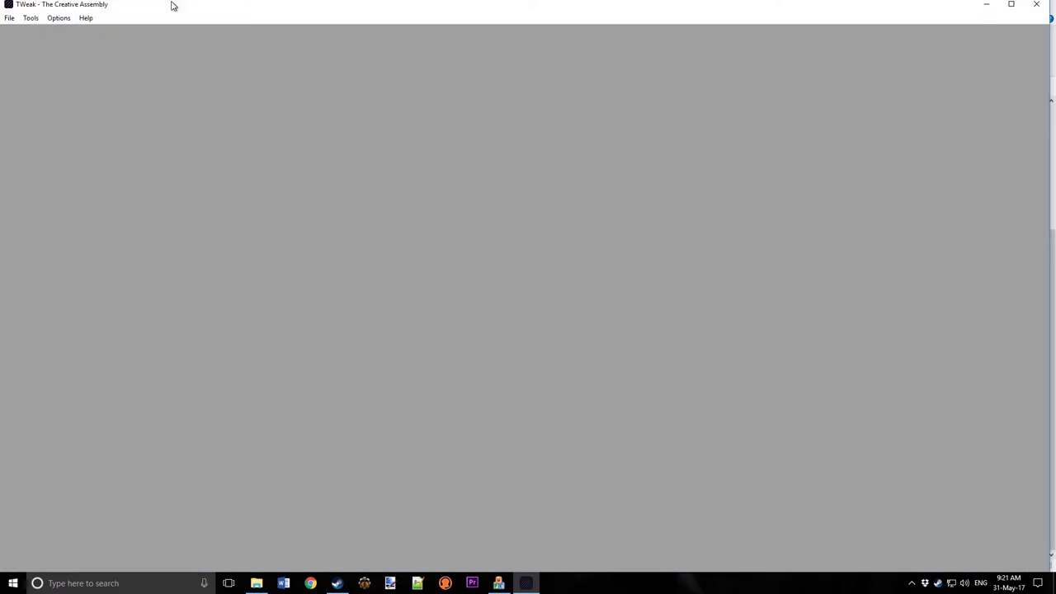
pyautogui.click(9, 17)
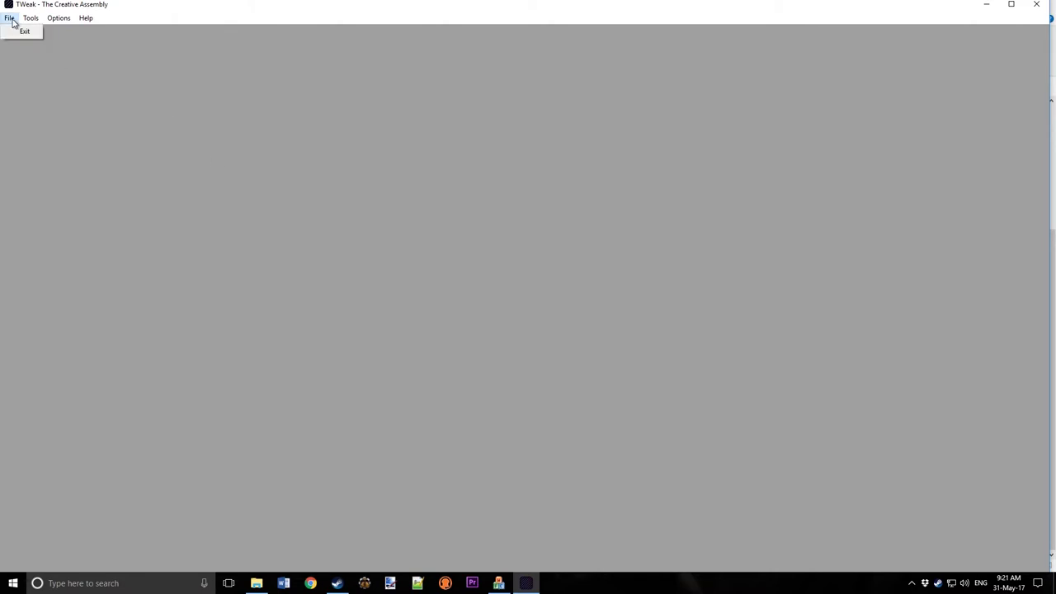
pyautogui.moveTo(31, 19)
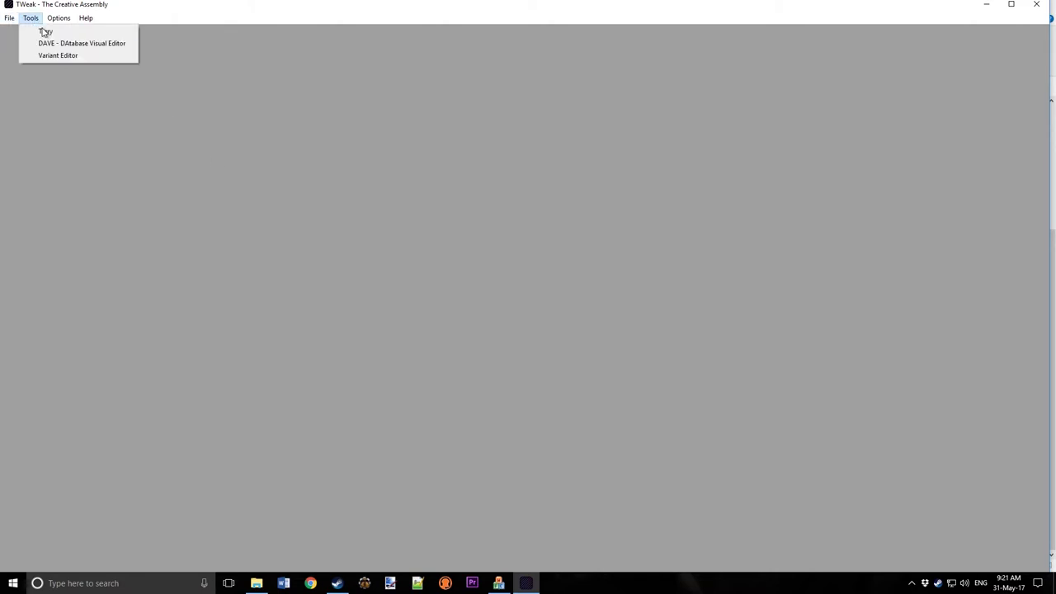
pyautogui.click(83, 58)
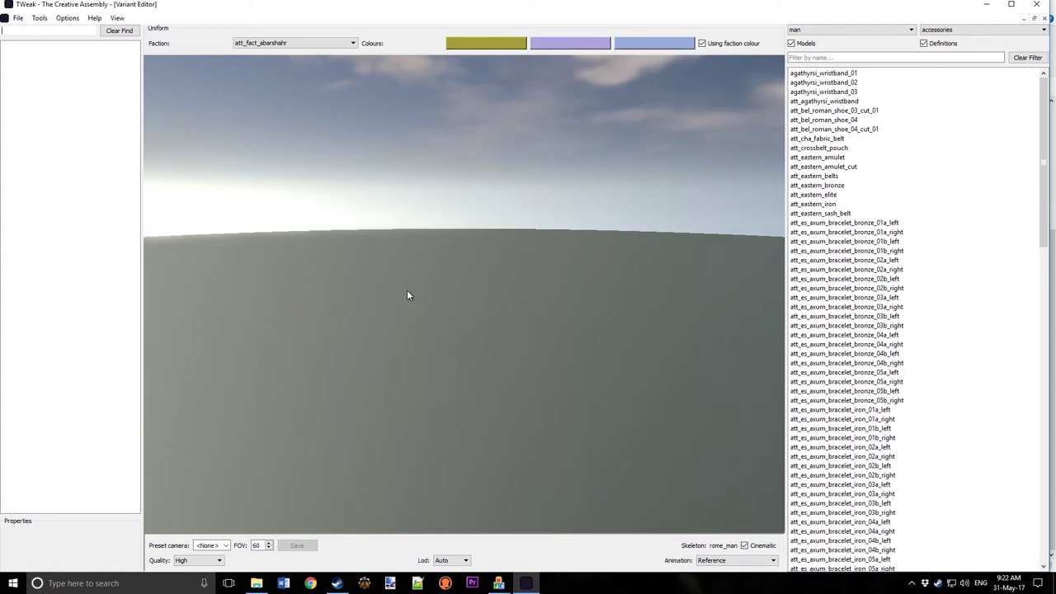
pyautogui.scroll(-13, 922, 140)
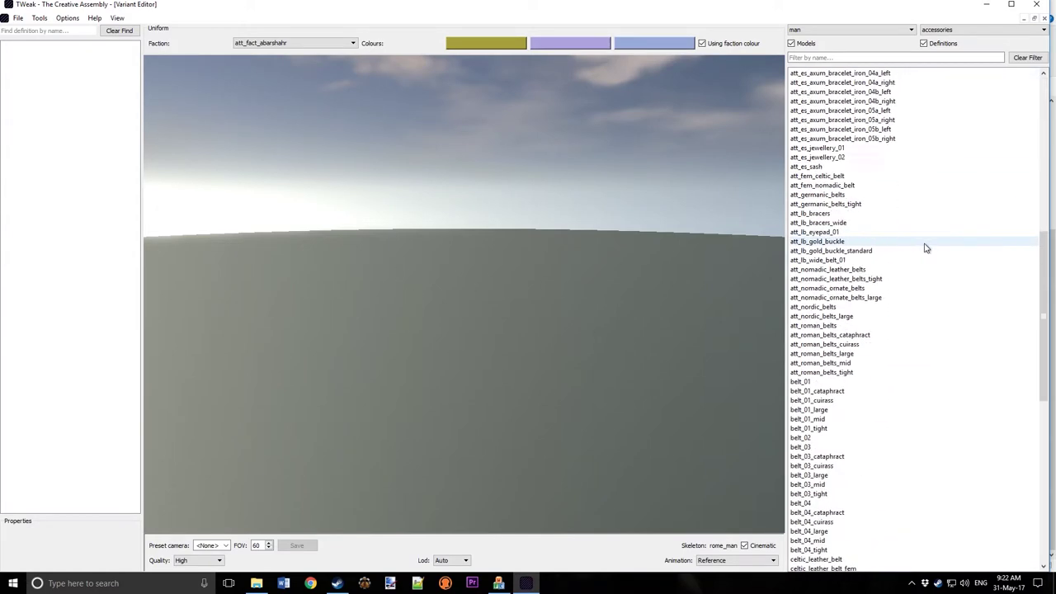
pyautogui.scroll(13, 903, 372)
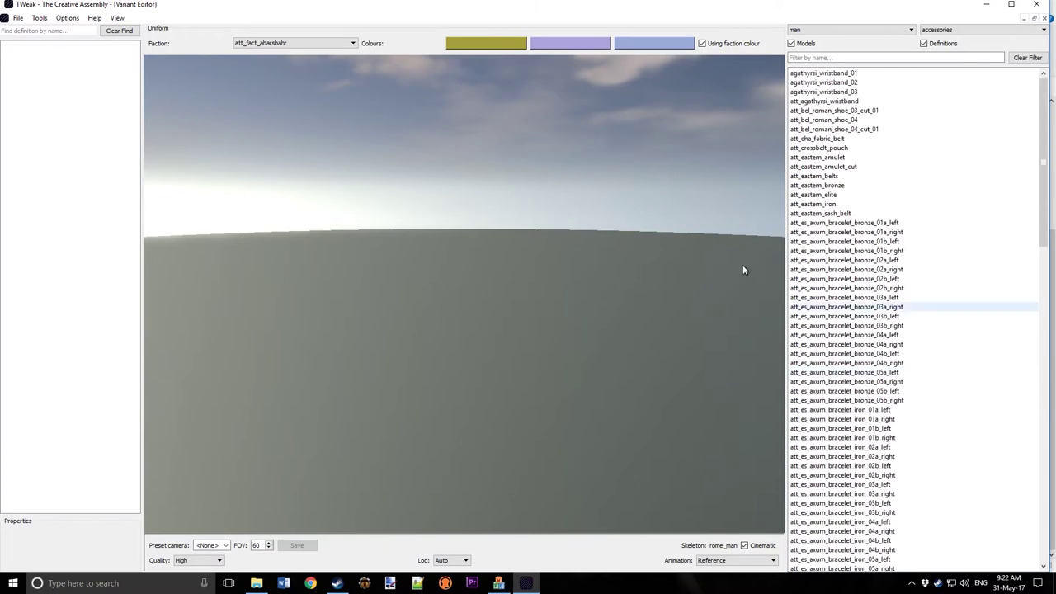
pyautogui.click(119, 20)
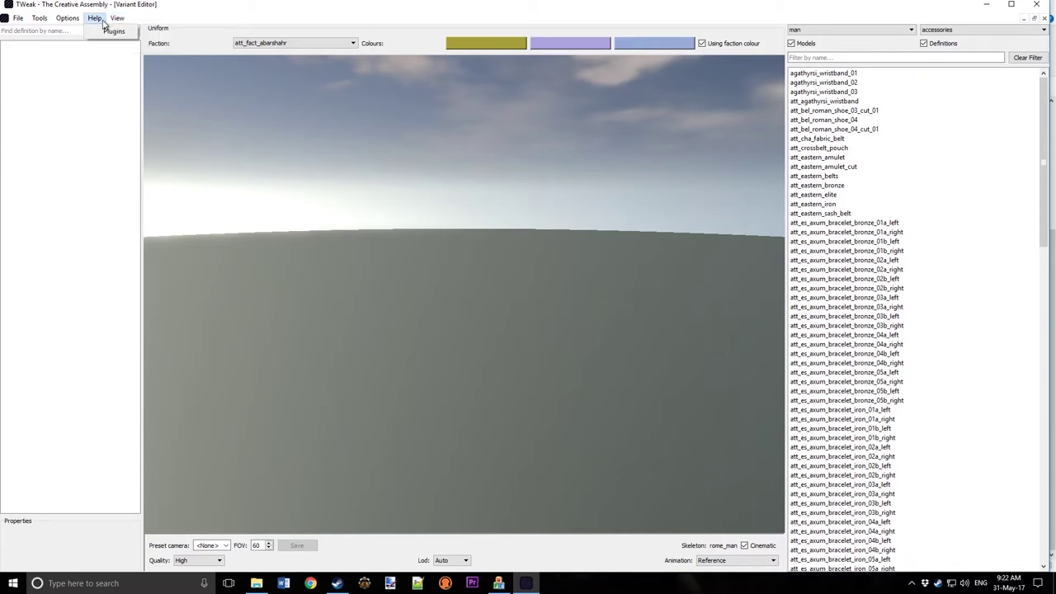
pyautogui.moveTo(94, 19)
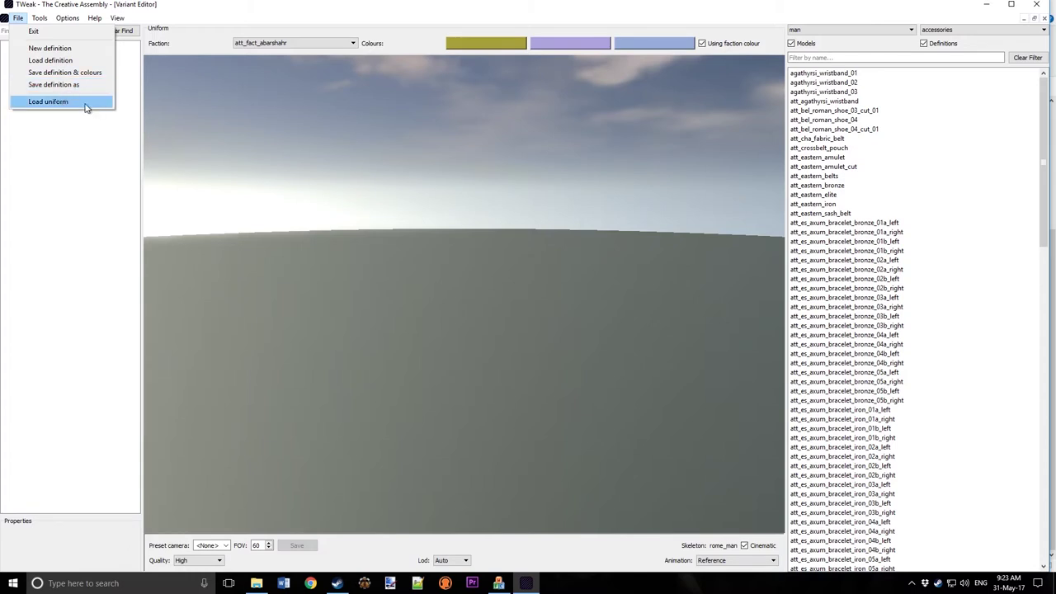
# Step: Load the Land uniform att_alan_alani_cavalry_raiders with no faction filter
pyautogui.click(84, 103)
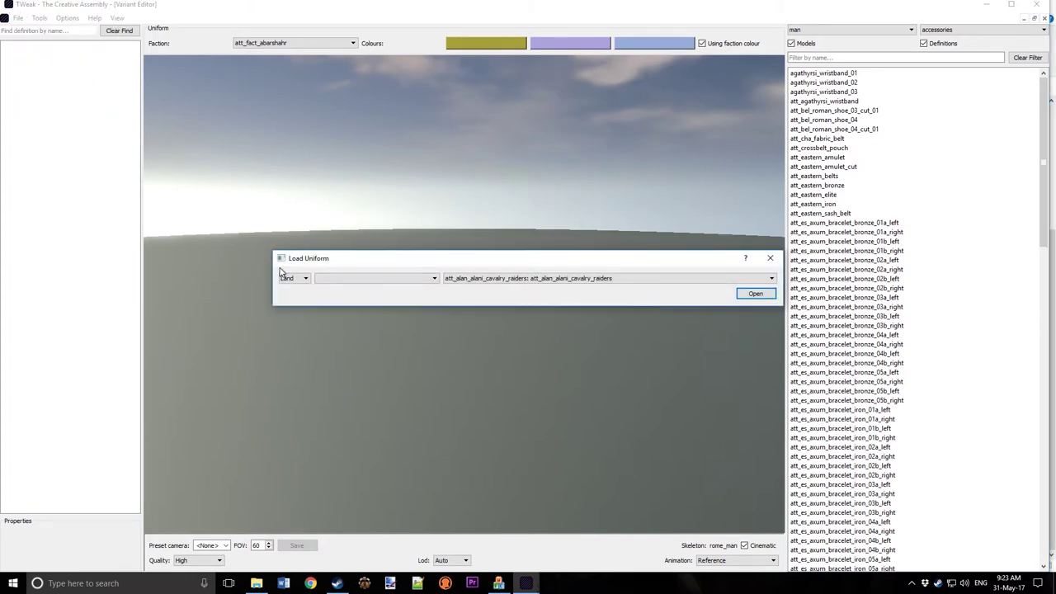
pyautogui.click(286, 278)
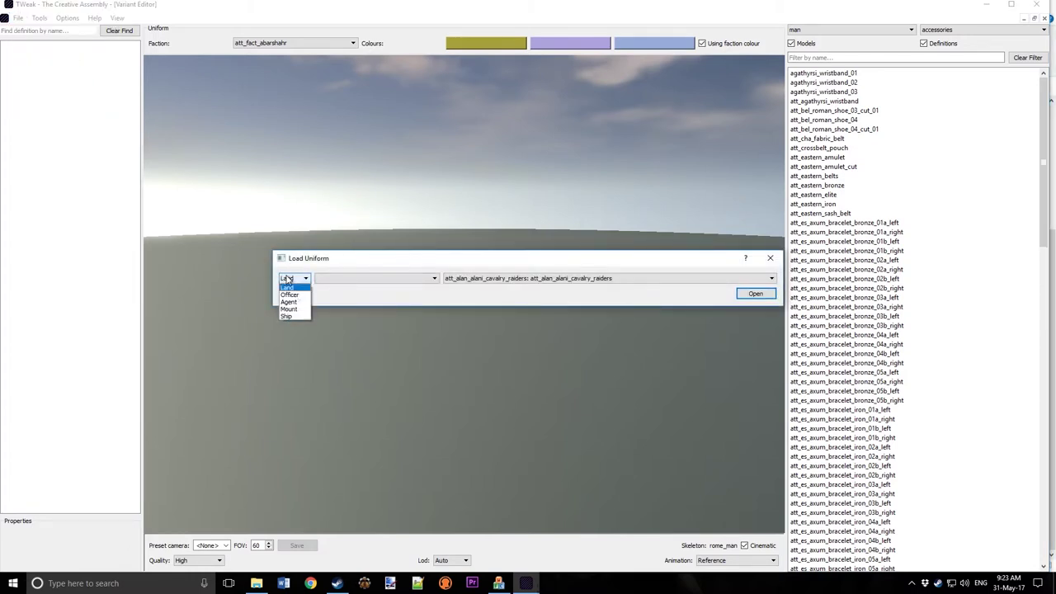
pyautogui.click(346, 280)
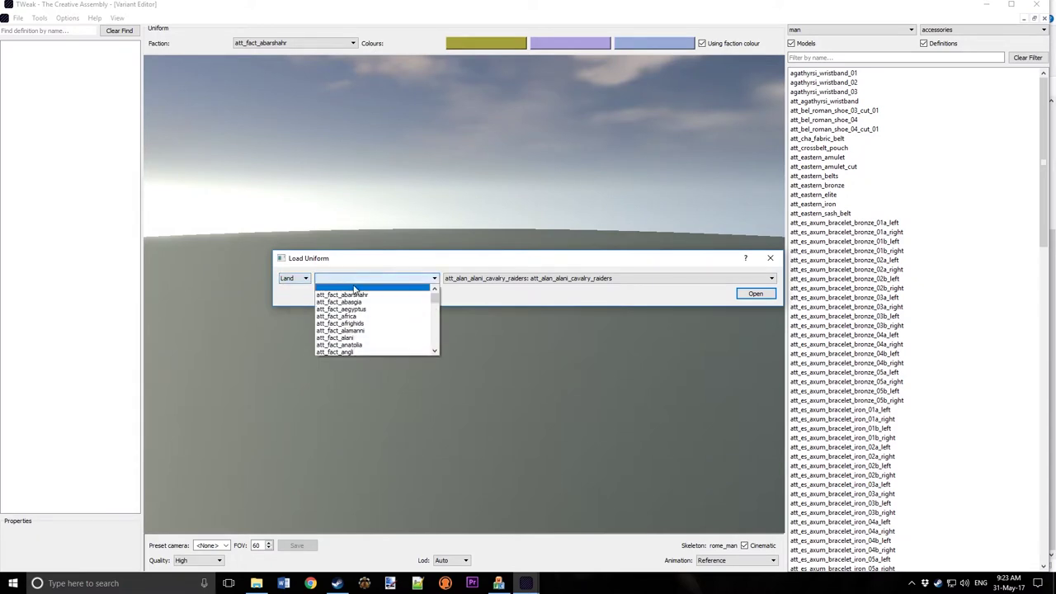
pyautogui.click(490, 282)
pyautogui.click(536, 285)
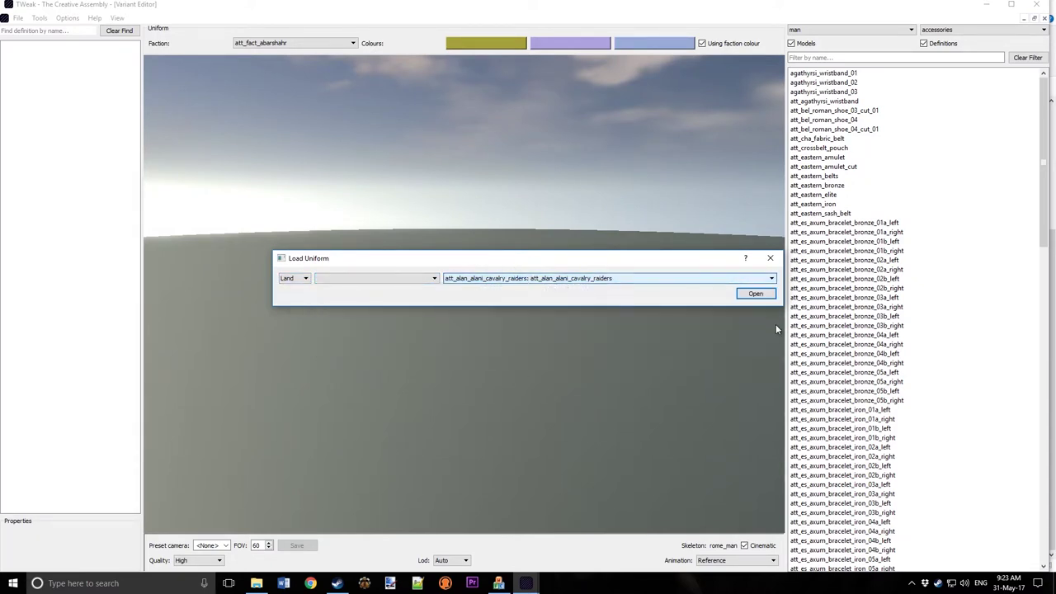
pyautogui.click(742, 294)
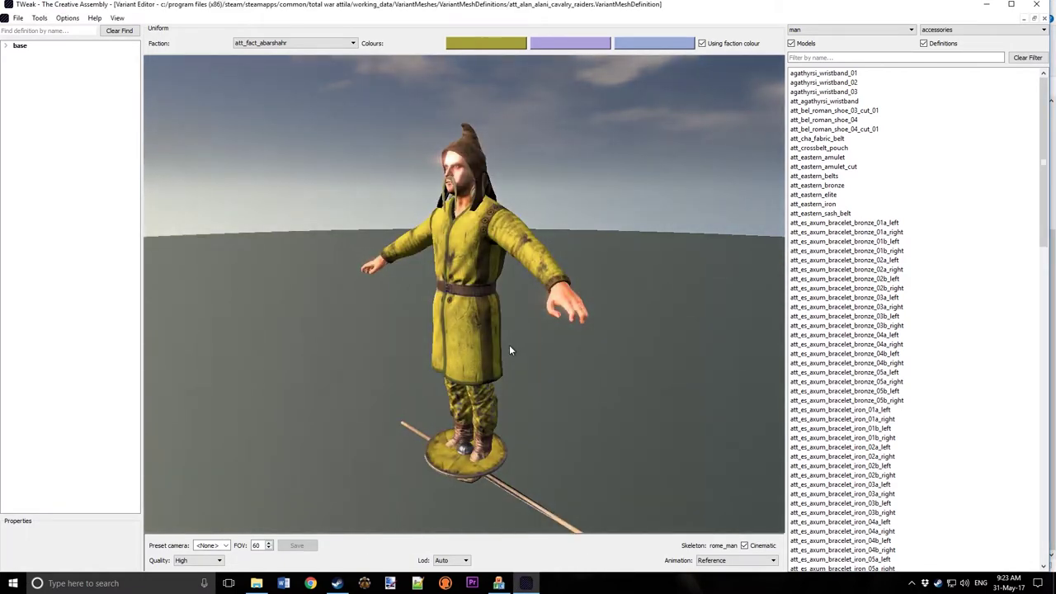
# Step: Switch off the Cinematic skeleton and set the soldier's animation to STAND
pyautogui.moveTo(508, 350); pyautogui.dragTo(546, 343)
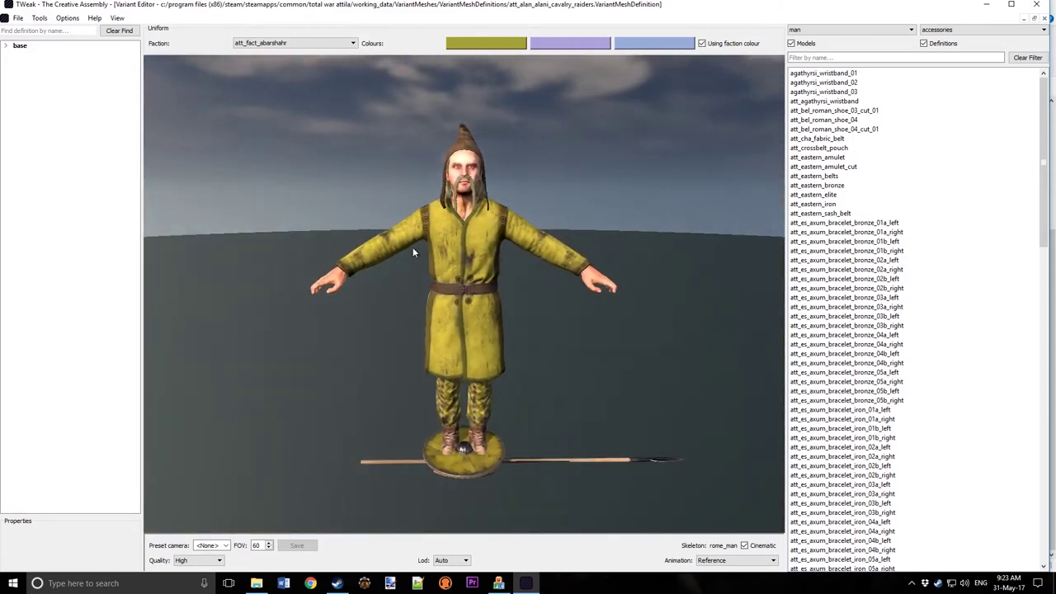
pyautogui.scroll(5, 413, 252)
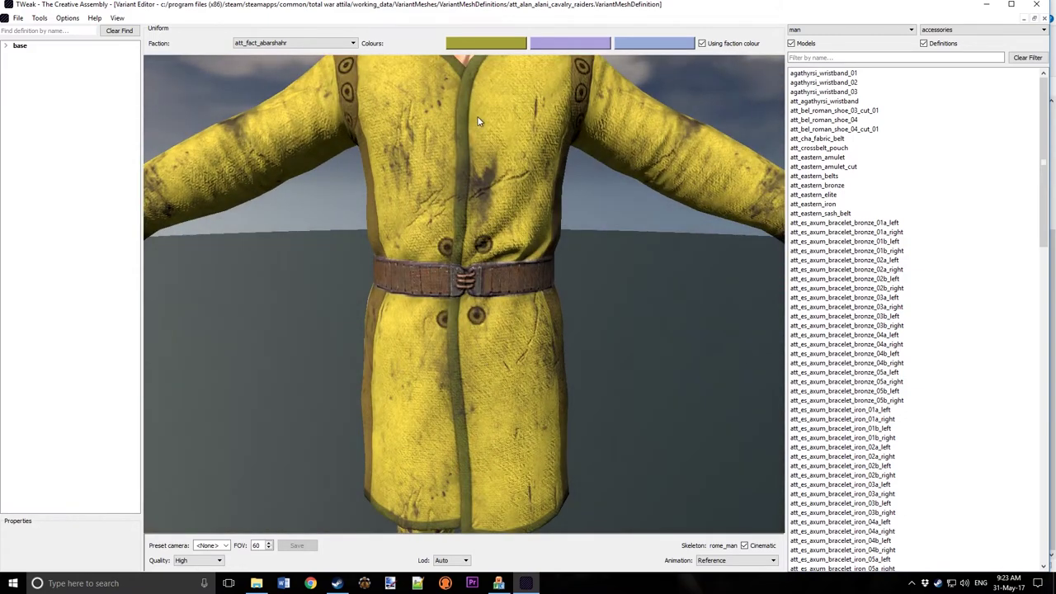
pyautogui.moveTo(479, 112); pyautogui.dragTo(483, 264, button='middle')
pyautogui.scroll(-5, 481, 248)
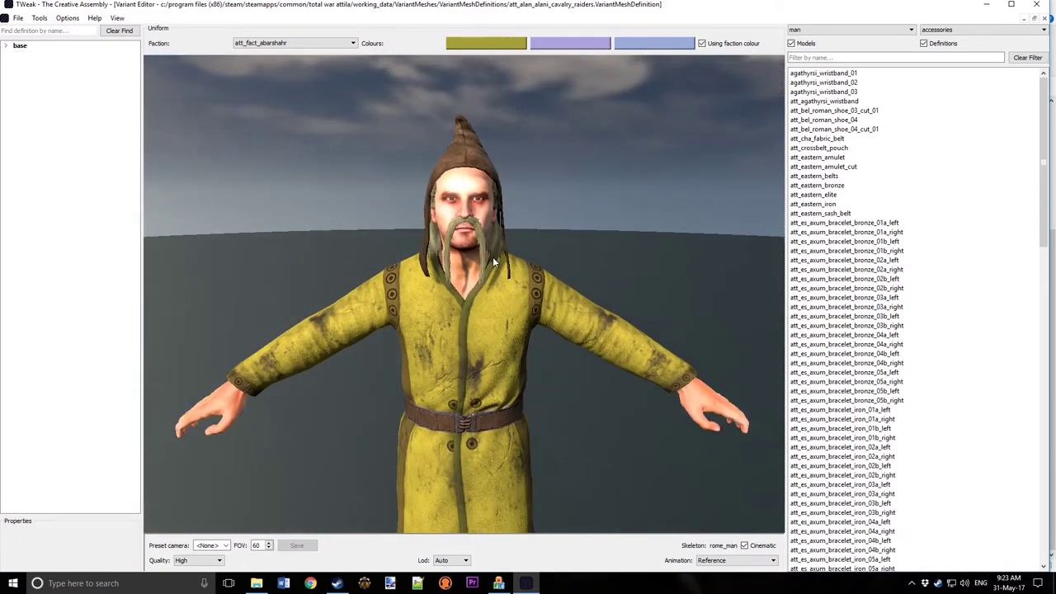
pyautogui.click(744, 548)
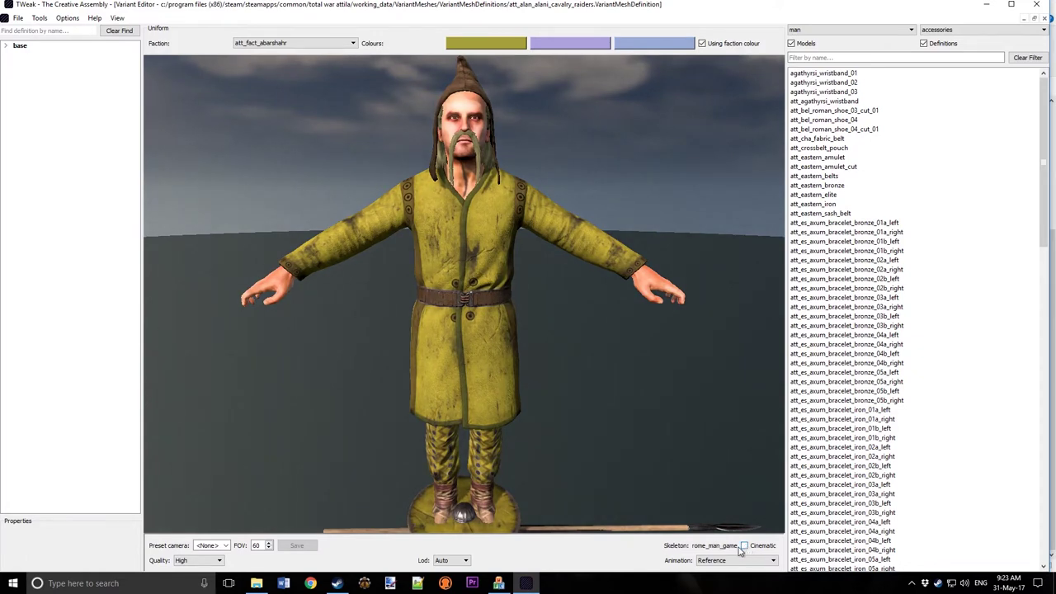
pyautogui.click(737, 561)
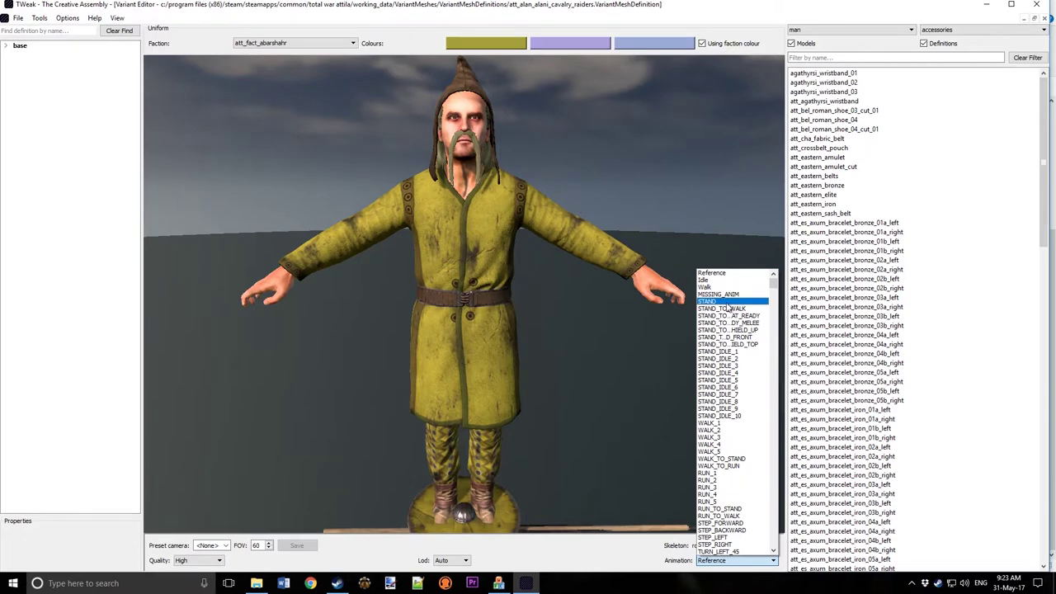
pyautogui.click(701, 302)
pyautogui.scroll(3, 462, 368)
pyautogui.scroll(-2, 463, 368)
pyautogui.moveTo(463, 368); pyautogui.dragTo(509, 368)
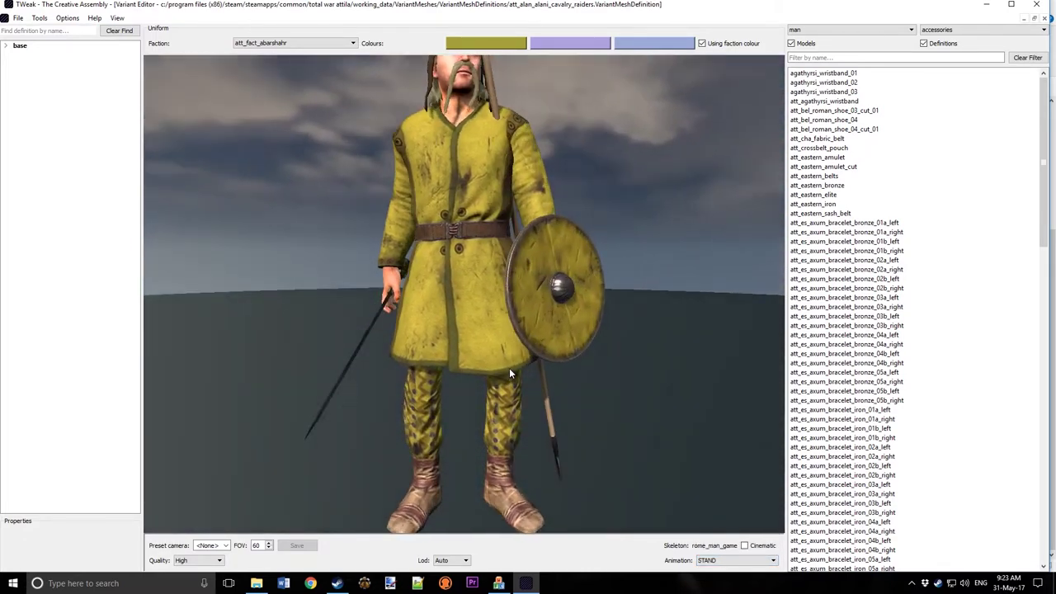
pyautogui.scroll(-3, 509, 374)
# Step: Load the variant mesh definition vikings_raiders from the variantmeshdefinitions folder
pyautogui.click(18, 17)
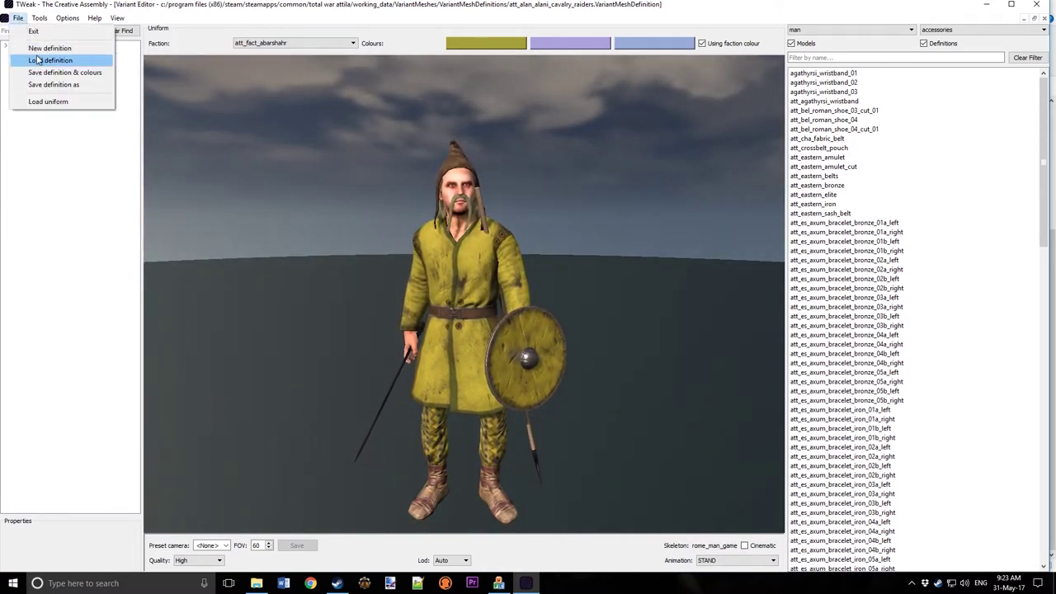
pyautogui.click(73, 214)
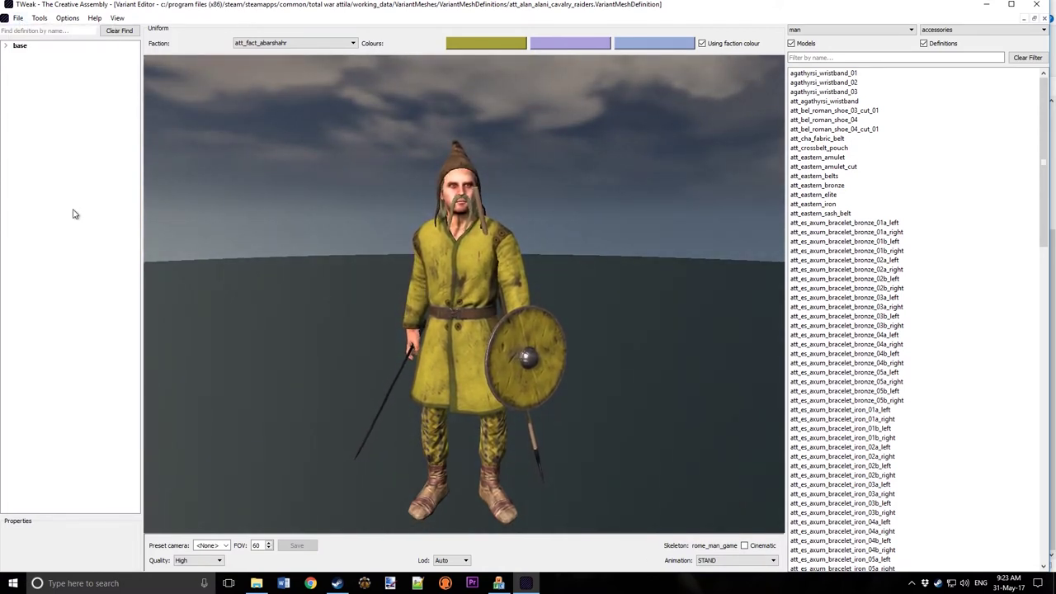
pyautogui.click(17, 17)
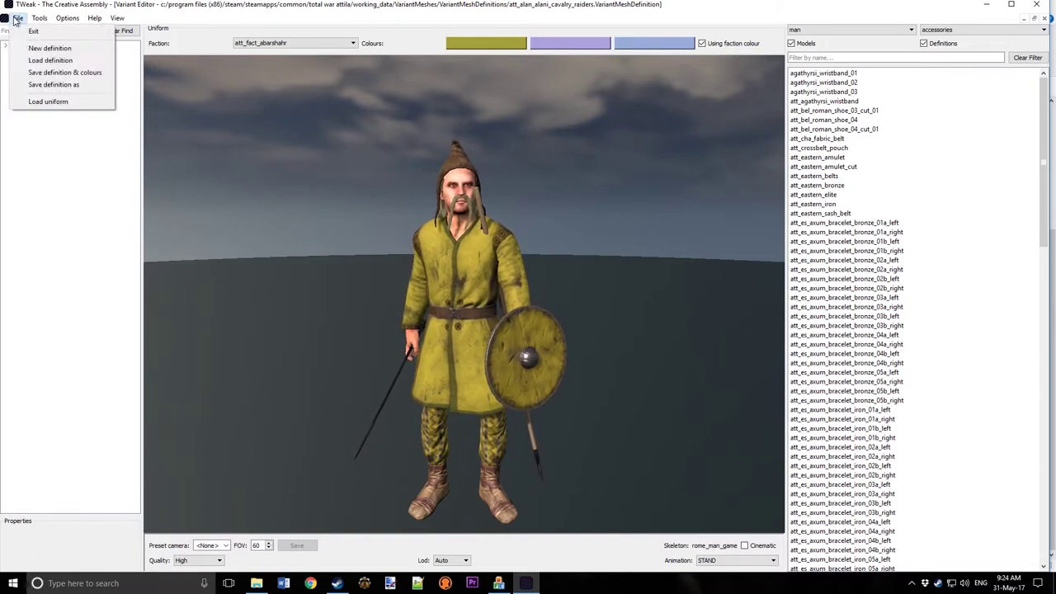
pyautogui.click(40, 61)
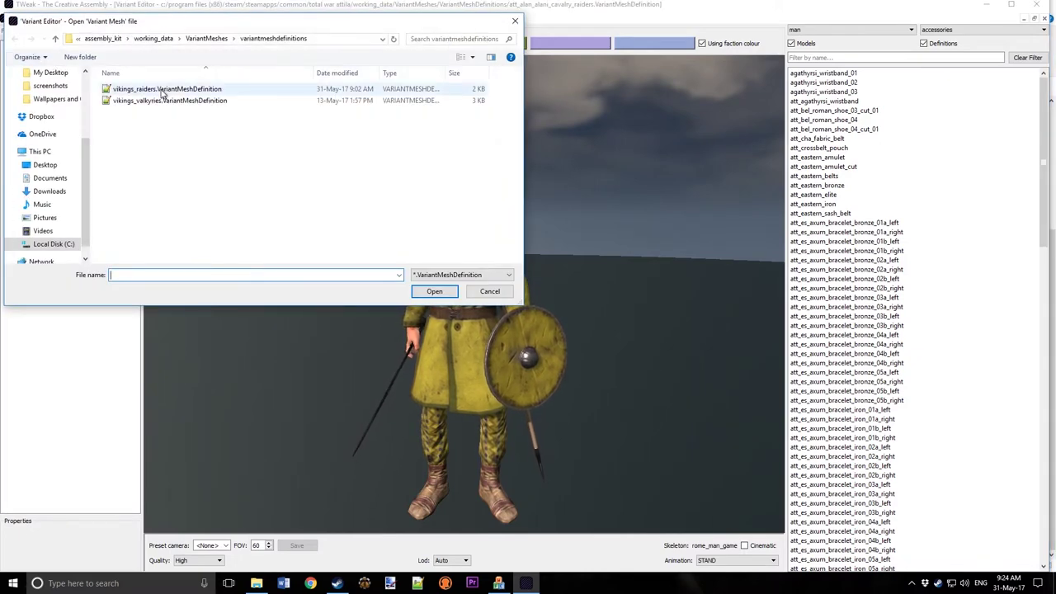
pyautogui.doubleClick(163, 91)
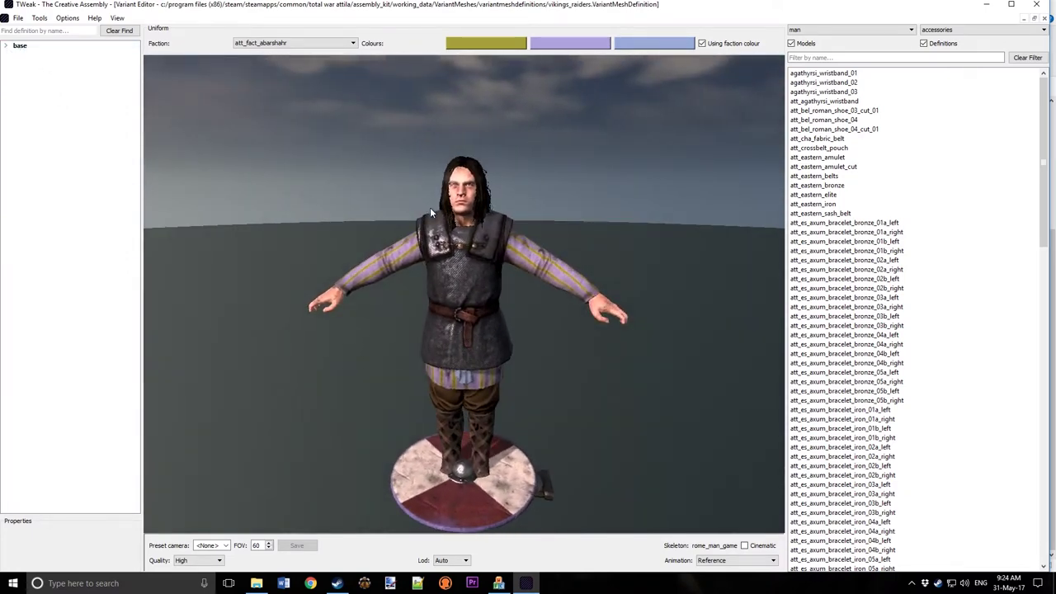
# Step: Inspect the Viking raider model and expand its base definition's skin, shield and weapon_2 slots
pyautogui.scroll(5, 433, 223)
pyautogui.moveTo(467, 263); pyautogui.dragTo(504, 311)
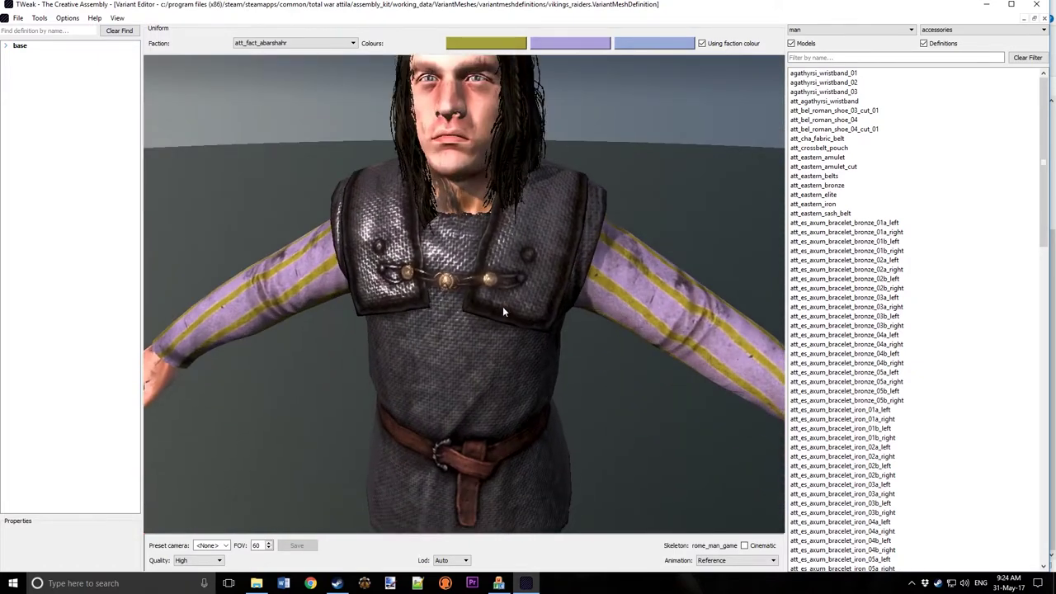
pyautogui.scroll(-3, 674, 333)
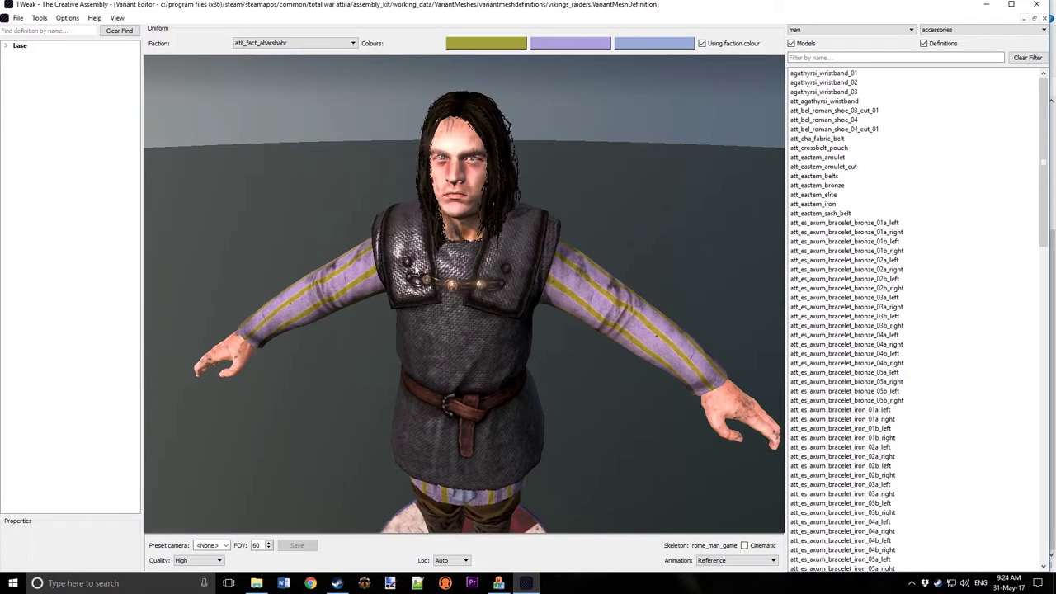
pyautogui.moveTo(498, 438); pyautogui.dragTo(463, 322)
pyautogui.scroll(-2, 464, 323)
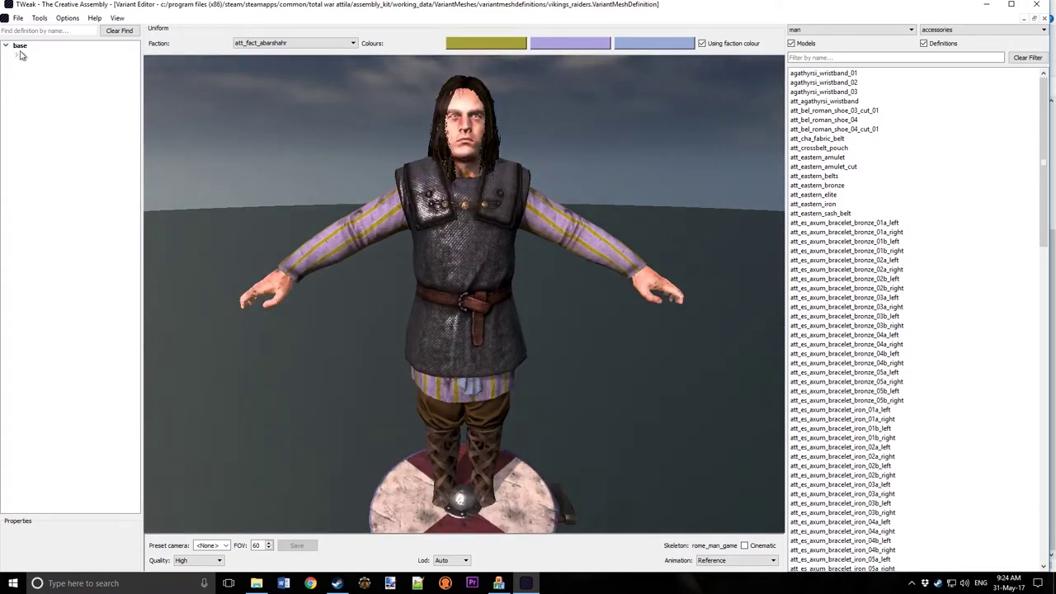
pyautogui.click(17, 55)
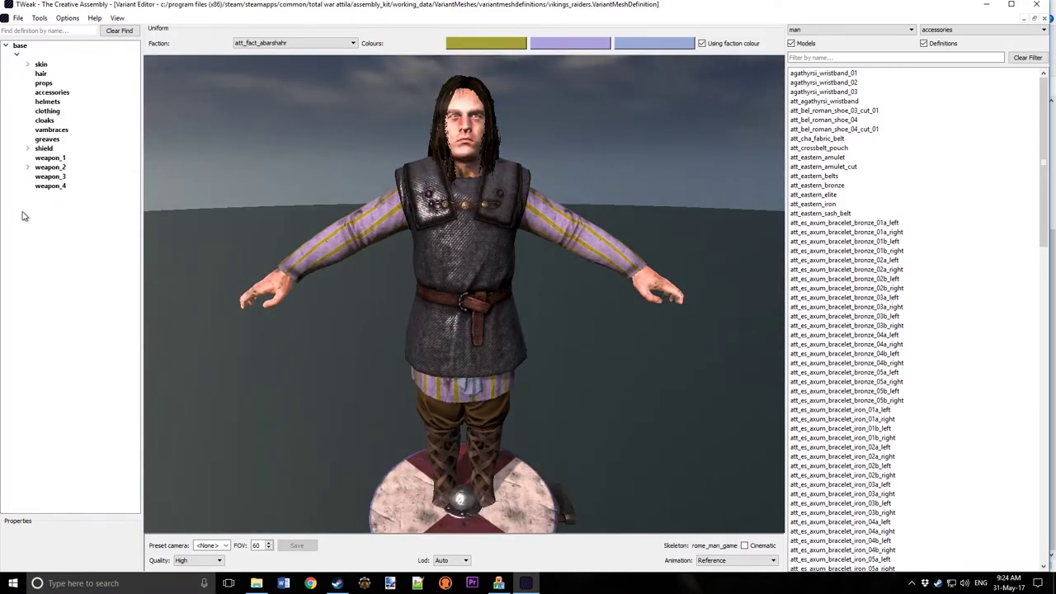
pyautogui.click(40, 64)
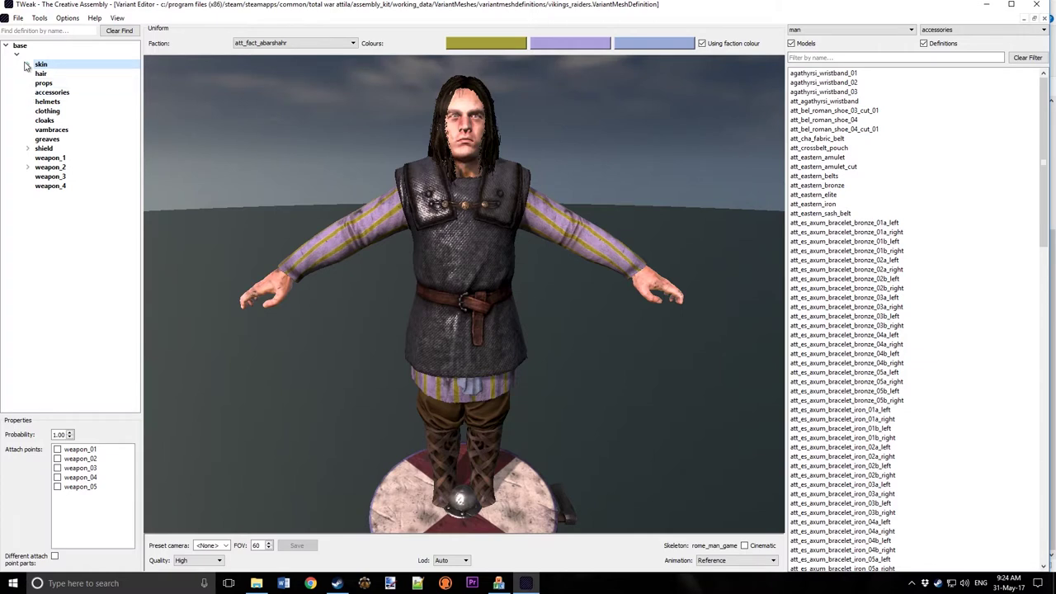
pyautogui.click(27, 65)
pyautogui.click(51, 168)
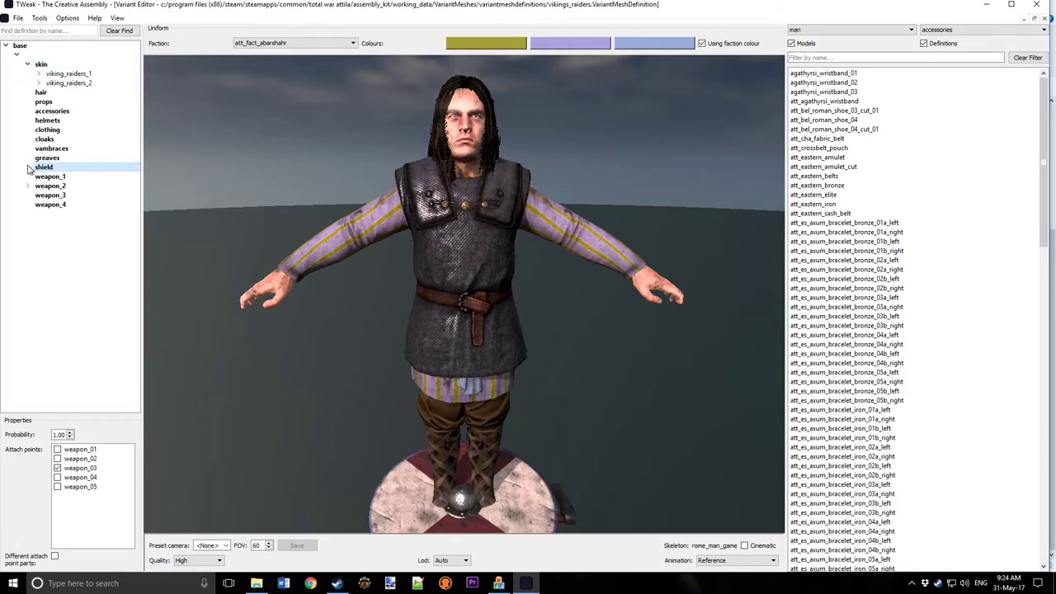
pyautogui.click(29, 168)
pyautogui.click(46, 195)
pyautogui.click(27, 196)
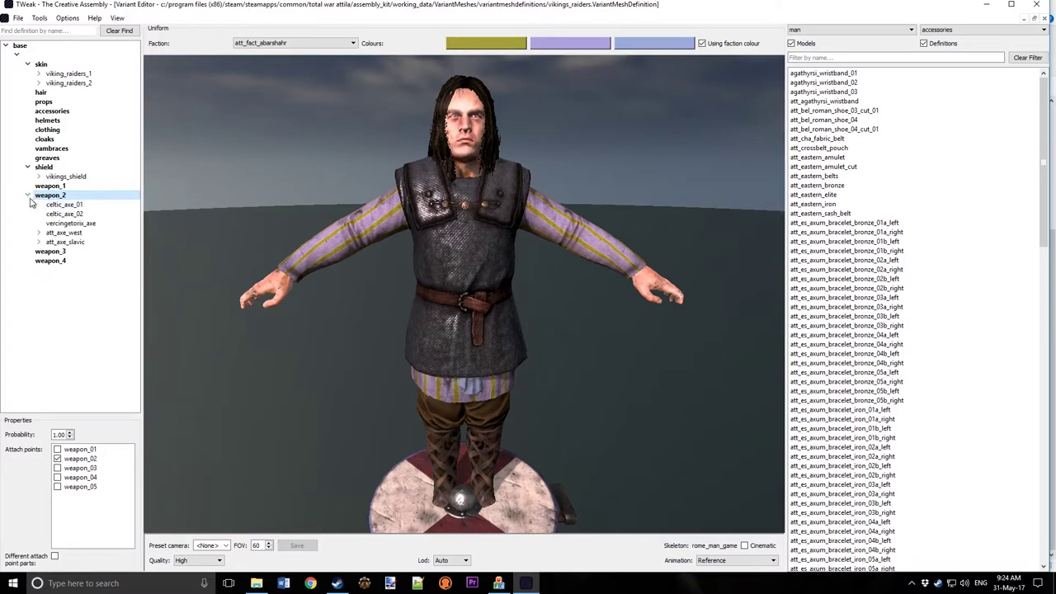
# Step: Compare the viking_raiders_1 and viking_raiders_2 skin definitions on the model by previewing each in turn
pyautogui.click(69, 74)
pyautogui.click(73, 83)
pyautogui.click(74, 74)
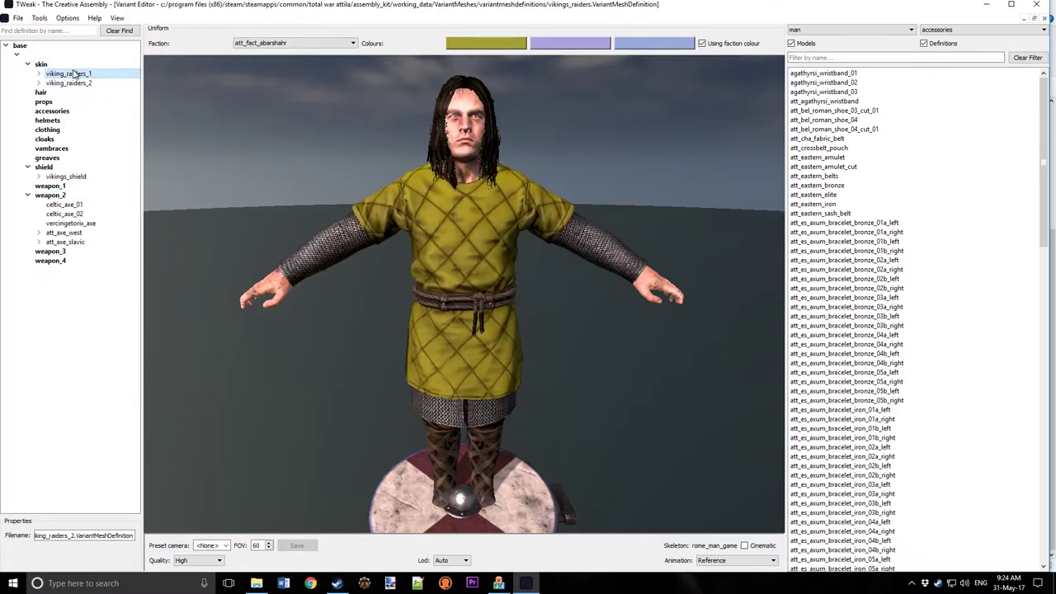
pyautogui.click(74, 84)
pyautogui.click(70, 74)
pyautogui.click(76, 84)
pyautogui.click(71, 74)
pyautogui.click(74, 83)
# Step: Expand viking_raiders_1 to show its nested base, and examine its outfit against that of viking_raiders_2
pyautogui.click(41, 75)
pyautogui.click(39, 74)
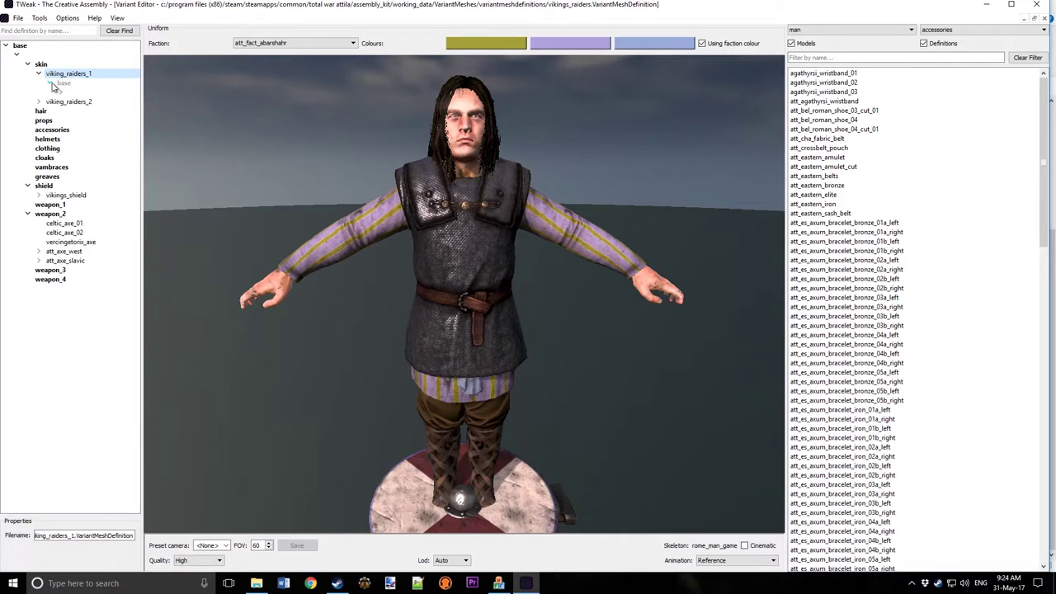
pyautogui.click(83, 102)
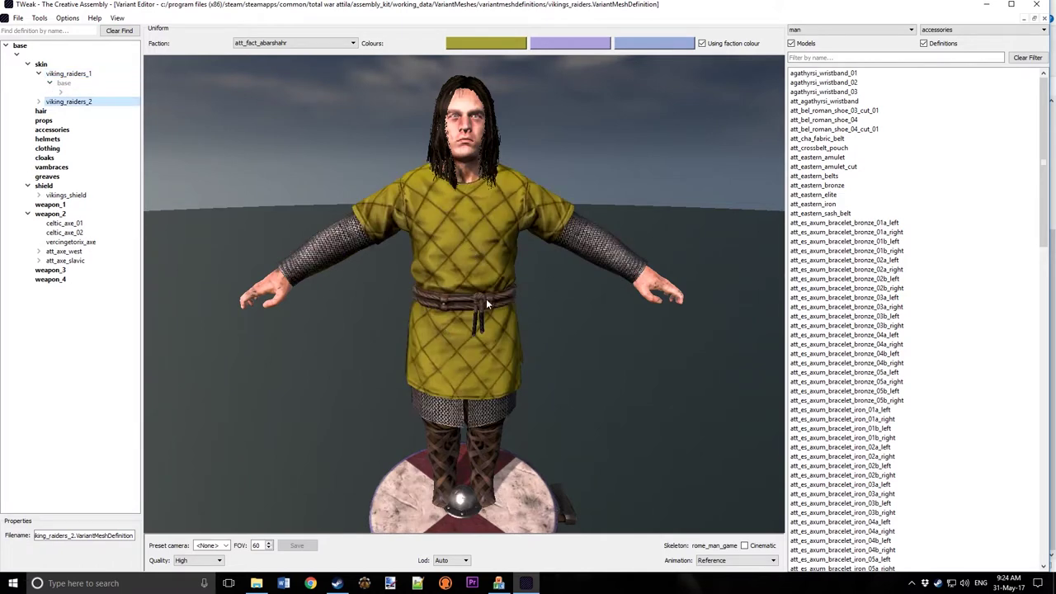
pyautogui.press('Up')
pyautogui.press('Up')
pyautogui.press('Up')
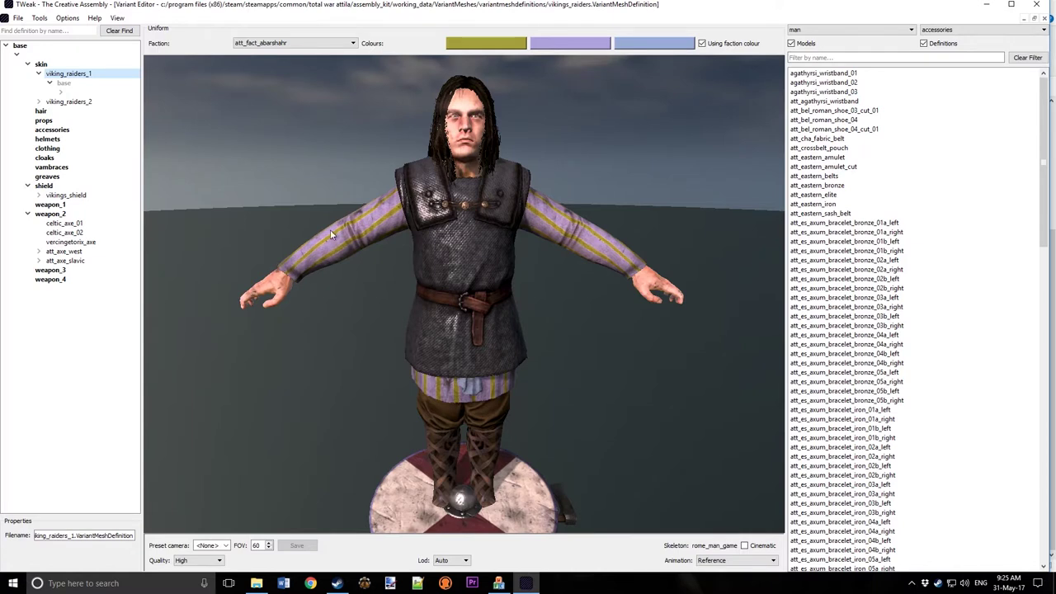
pyautogui.click(68, 102)
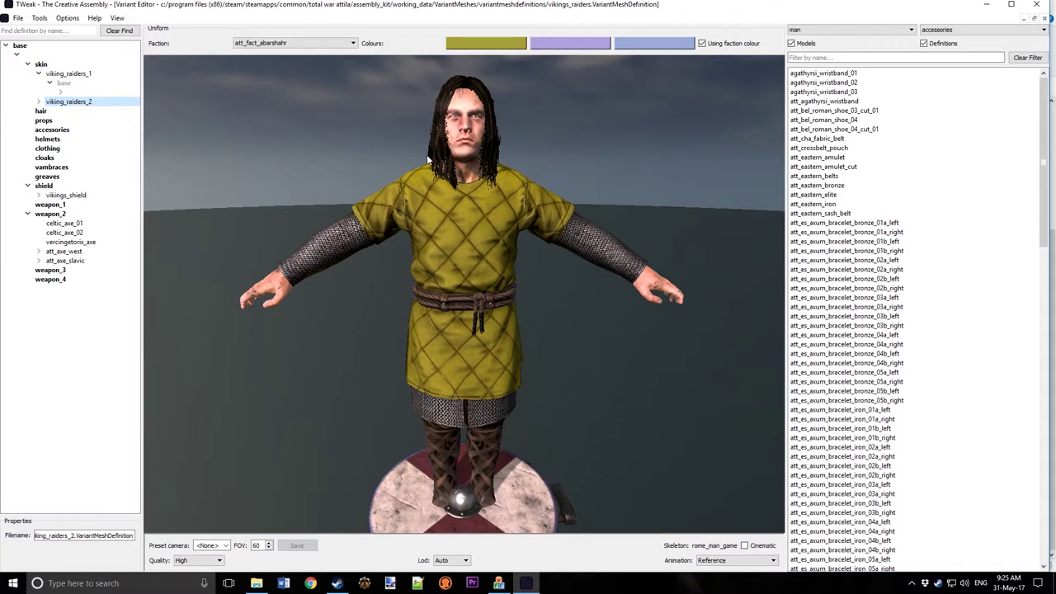
pyautogui.click(71, 76)
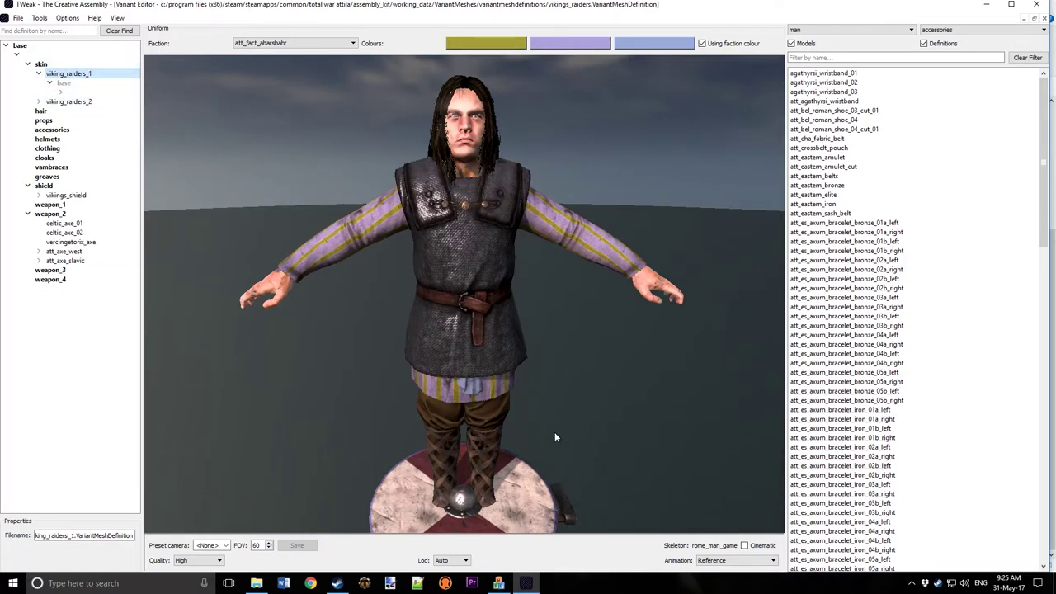
# Step: Expand the nested base's skin slot in viking_raiders_1 and preview att_nor_heavy_cut_02a and att_nor_heavy_cut_02b
pyautogui.click(61, 91)
pyautogui.moveTo(143, 106); pyautogui.dragTo(197, 107)
pyautogui.click(72, 100)
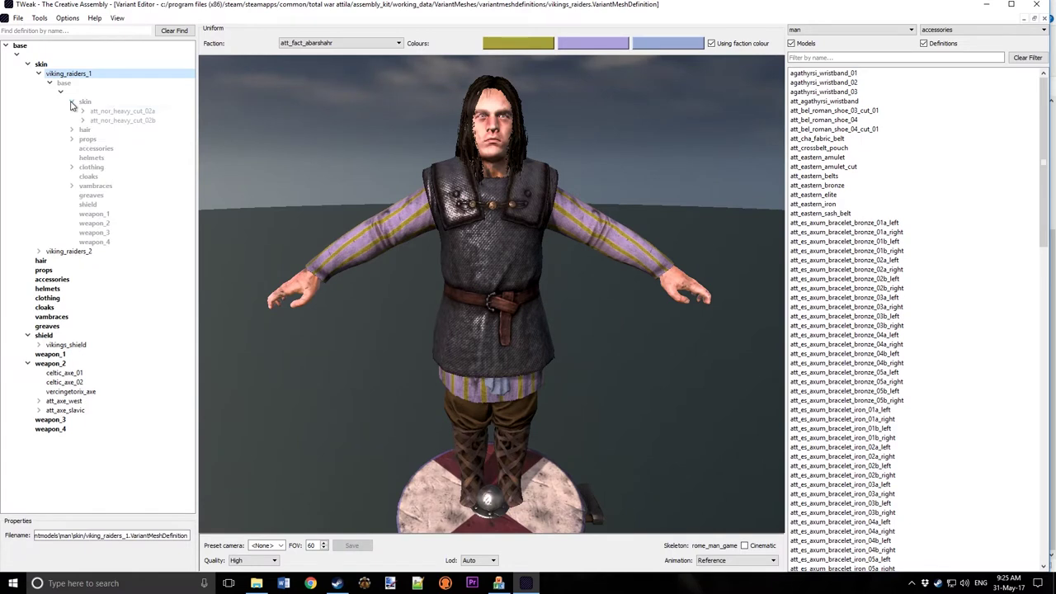
pyautogui.click(115, 111)
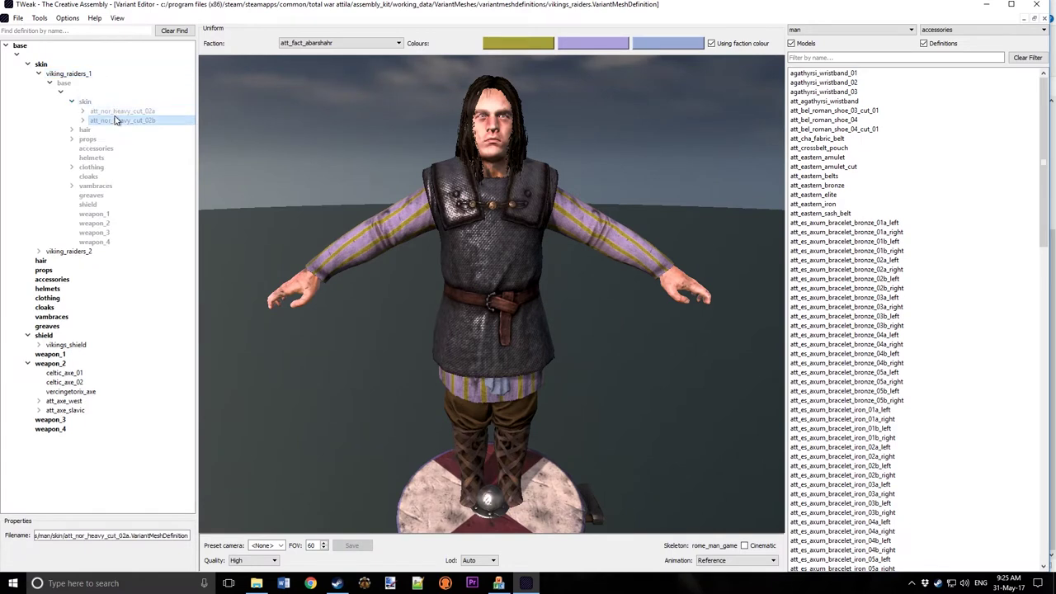
pyautogui.click(118, 121)
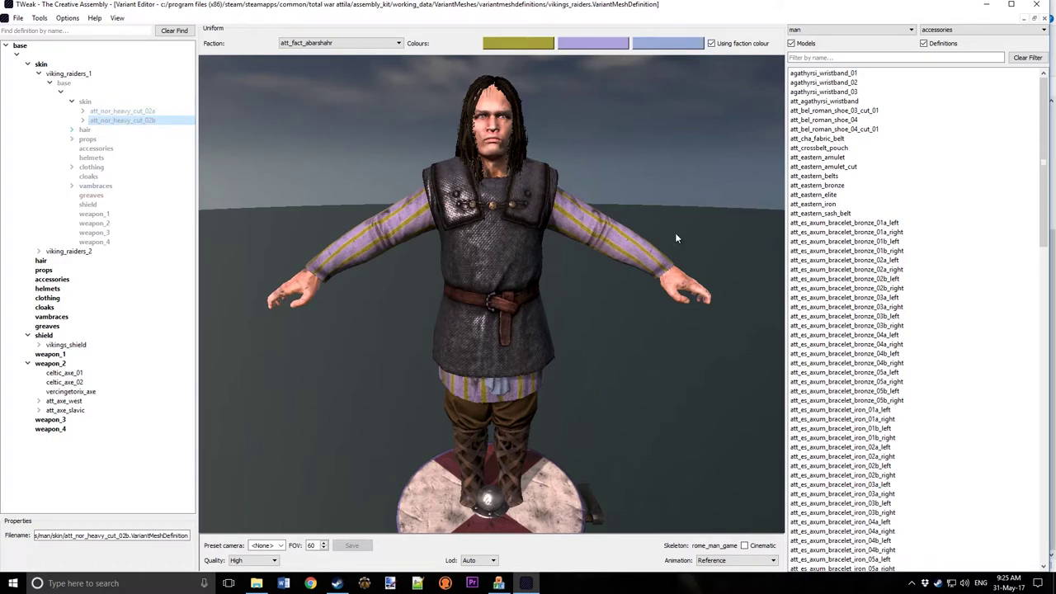
# Step: Expand the nested hair slot through viking_beards and its helmets slot down to the top_crests of the att_bel_kingly_hair entries
pyautogui.click(73, 131)
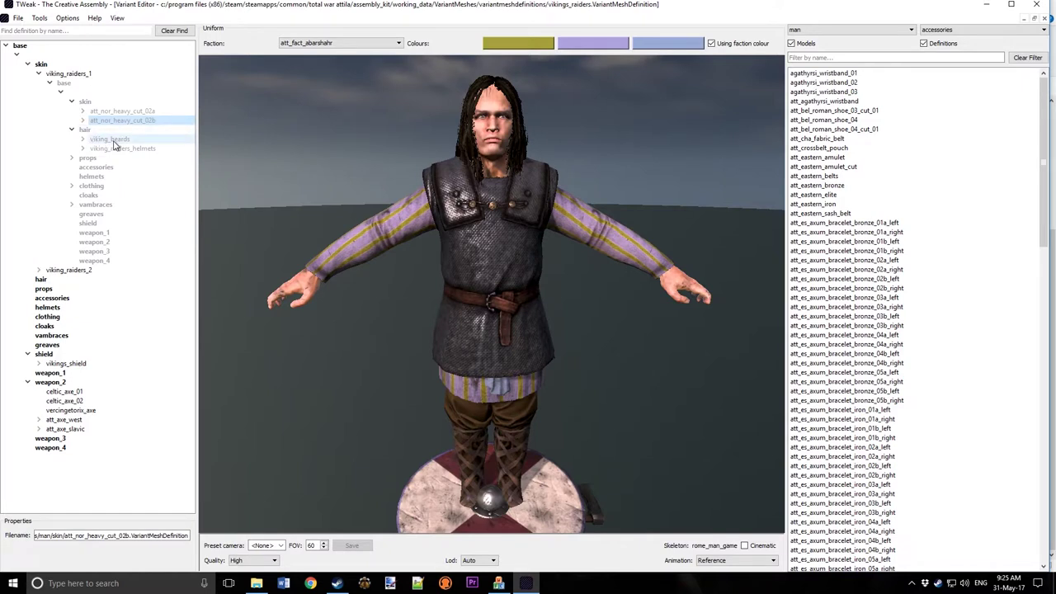
pyautogui.click(115, 140)
pyautogui.click(83, 140)
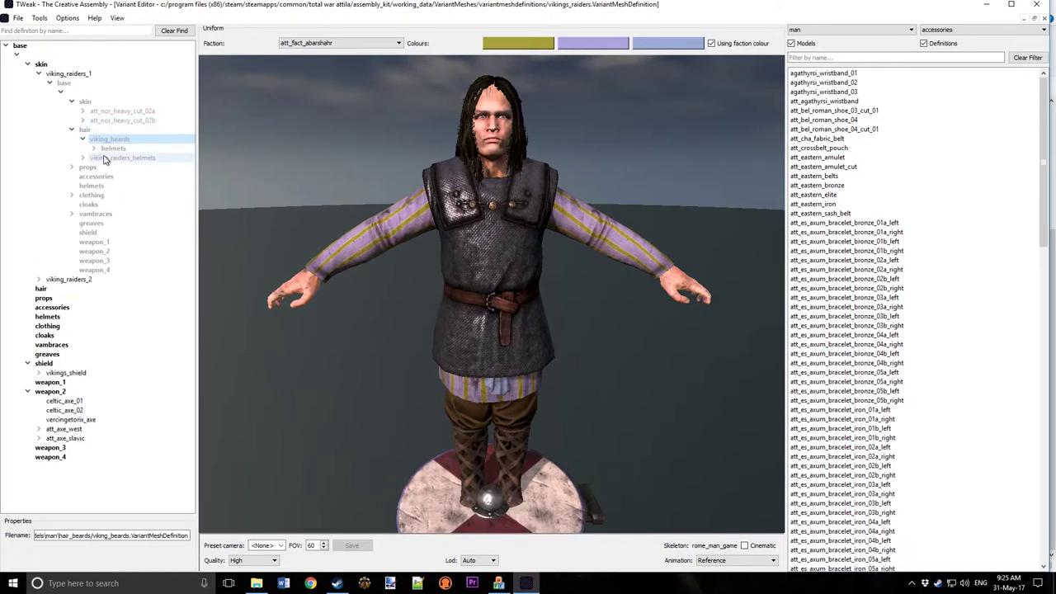
pyautogui.click(93, 149)
pyautogui.click(105, 168)
pyautogui.click(105, 185)
pyautogui.click(115, 177)
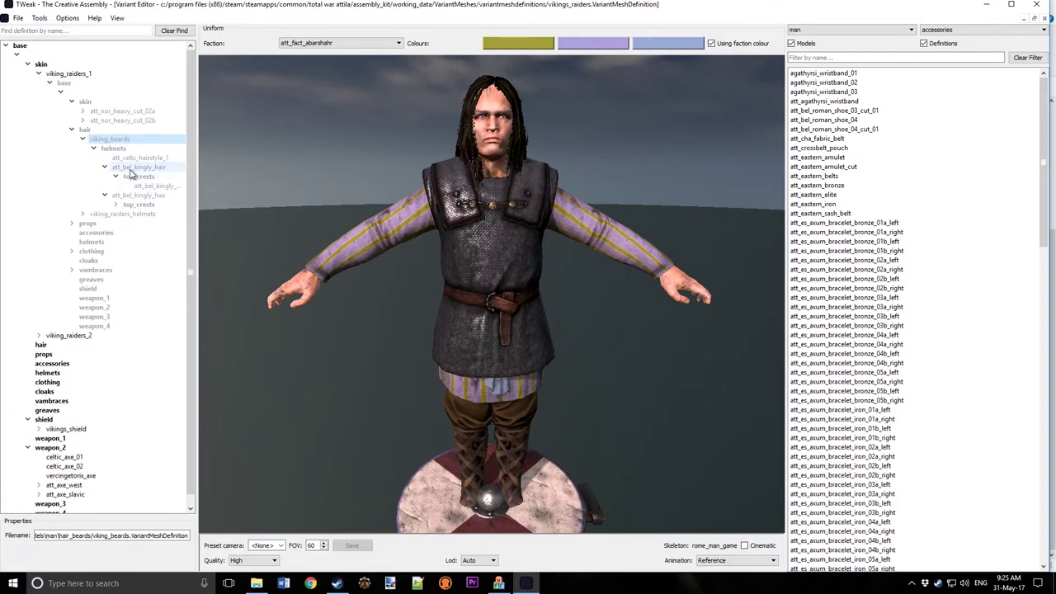
# Step: Examine the head up close with each of the two att_bel_kingly_hair variants to compare hair and beard colours
pyautogui.click(136, 167)
pyautogui.moveTo(500, 204); pyautogui.dragTo(576, 210)
pyautogui.scroll(4, 525, 245)
pyautogui.moveTo(525, 245); pyautogui.dragTo(499, 252)
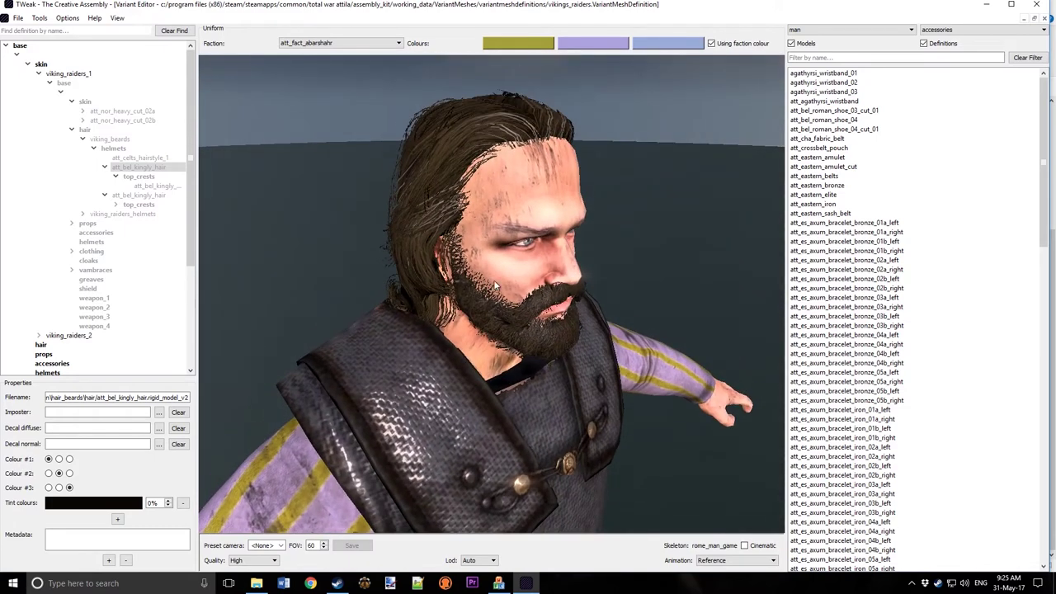
pyautogui.click(139, 195)
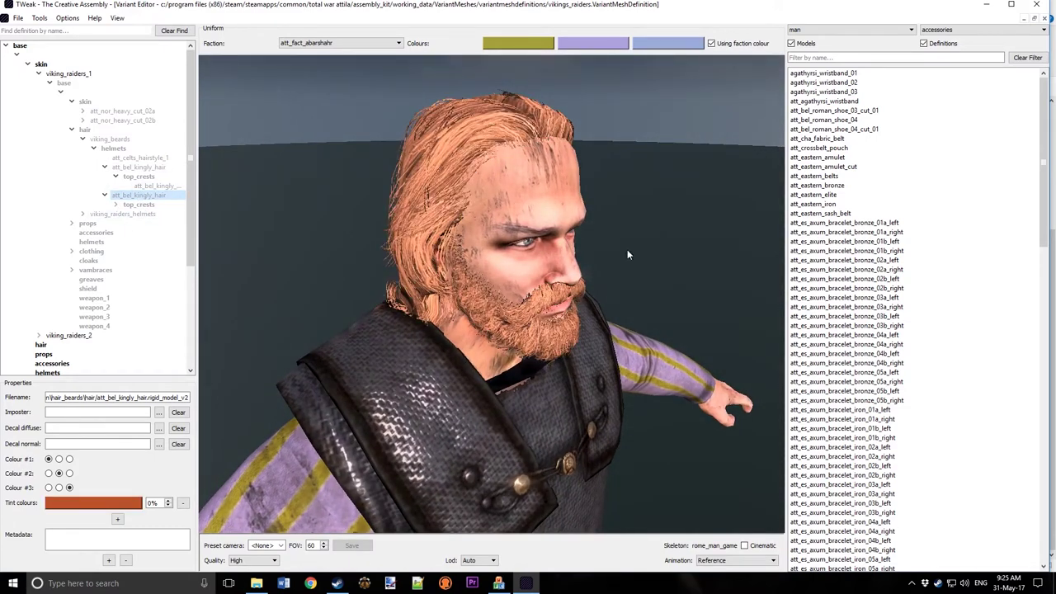
pyautogui.click(139, 167)
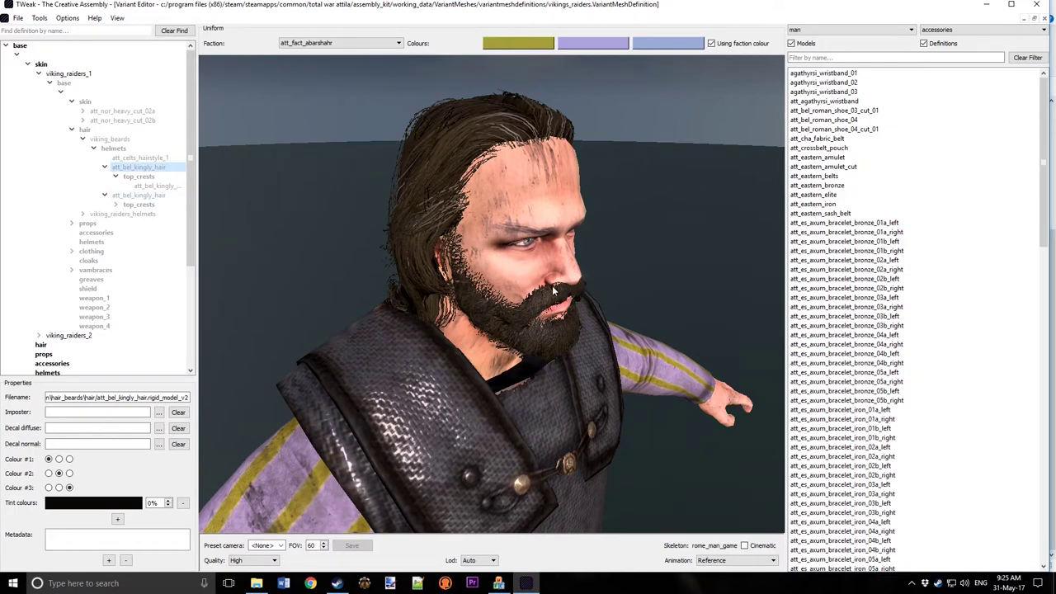
# Step: Check the tint colour values of both att_bel_kingly_hair entries in the colour picker, leaving each colour as it is
pyautogui.click(82, 505)
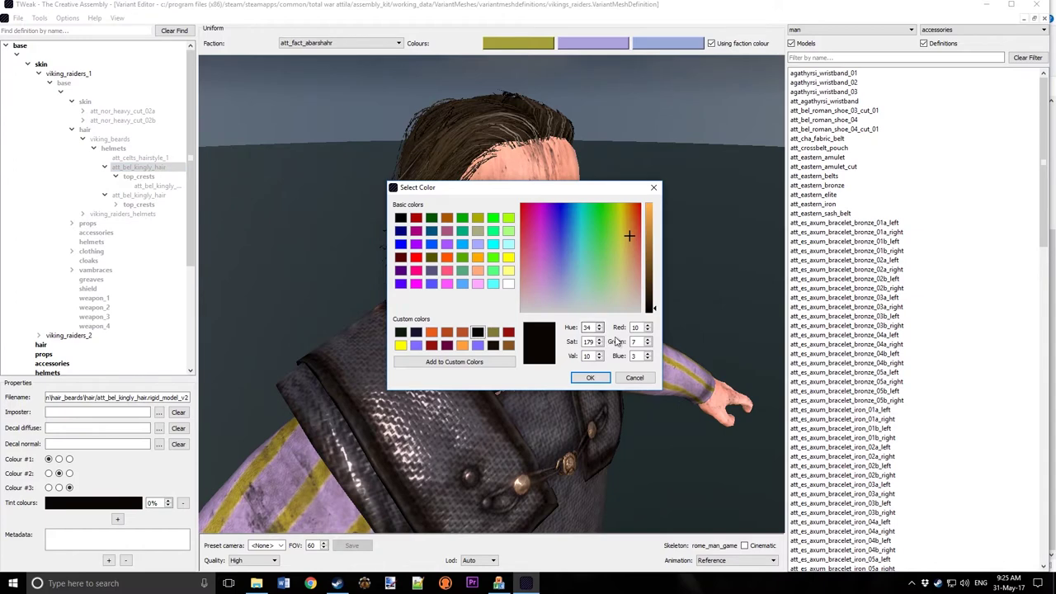
pyautogui.click(635, 376)
pyautogui.click(139, 195)
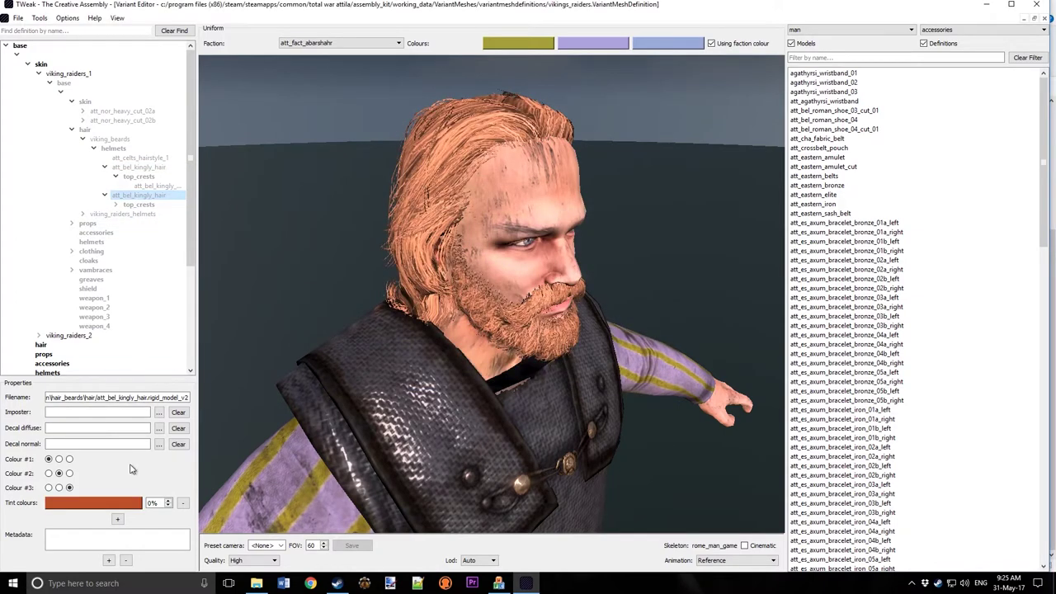
pyautogui.click(124, 505)
pyautogui.click(648, 344)
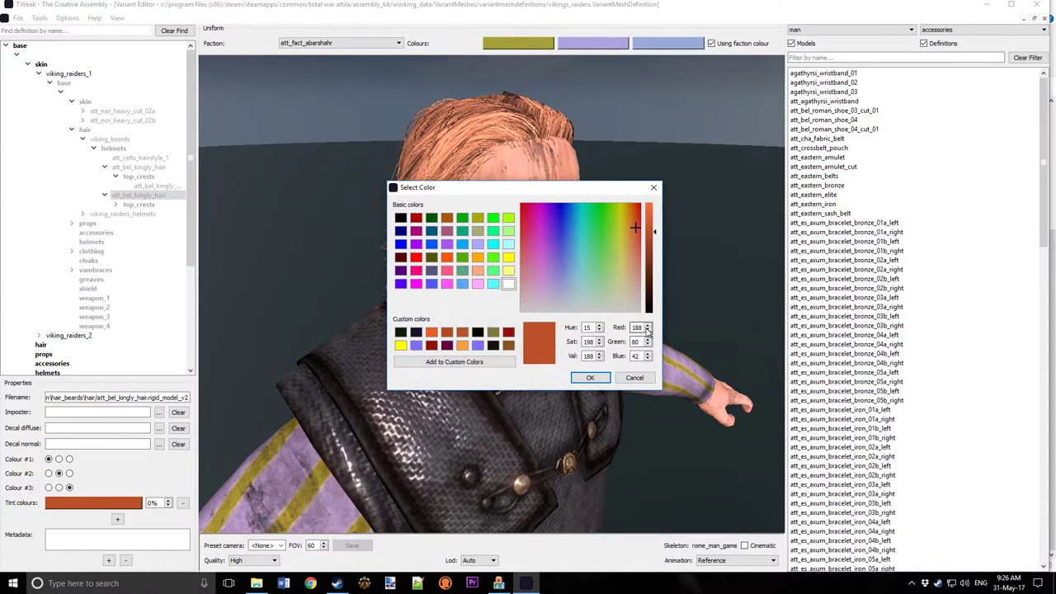
pyautogui.click(634, 378)
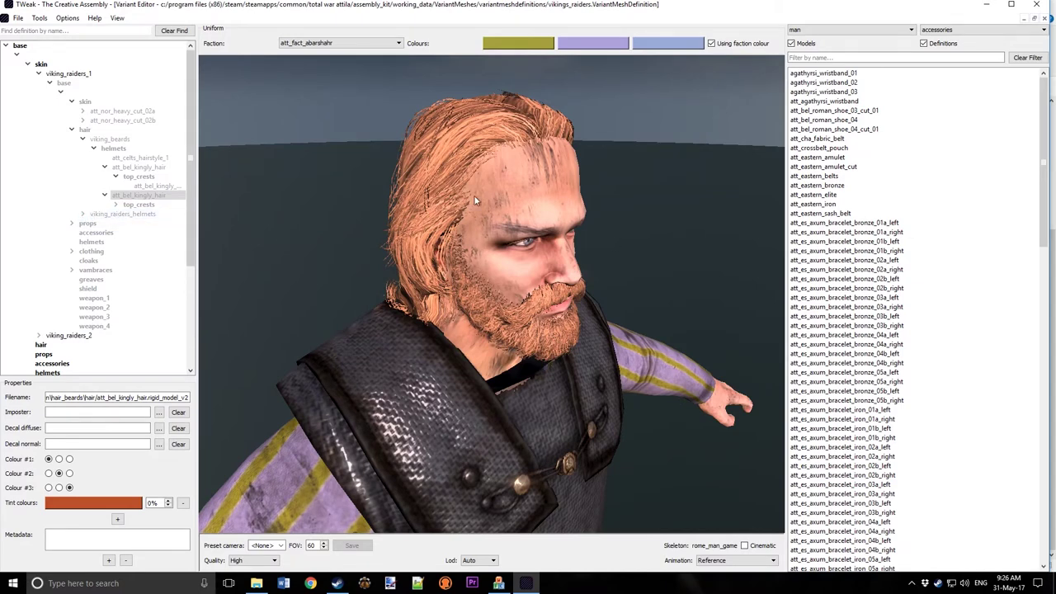
# Step: Preview viking_raiders_helmets, then examine the att_celts_hairstyle_1 hair from the side
pyautogui.click(122, 214)
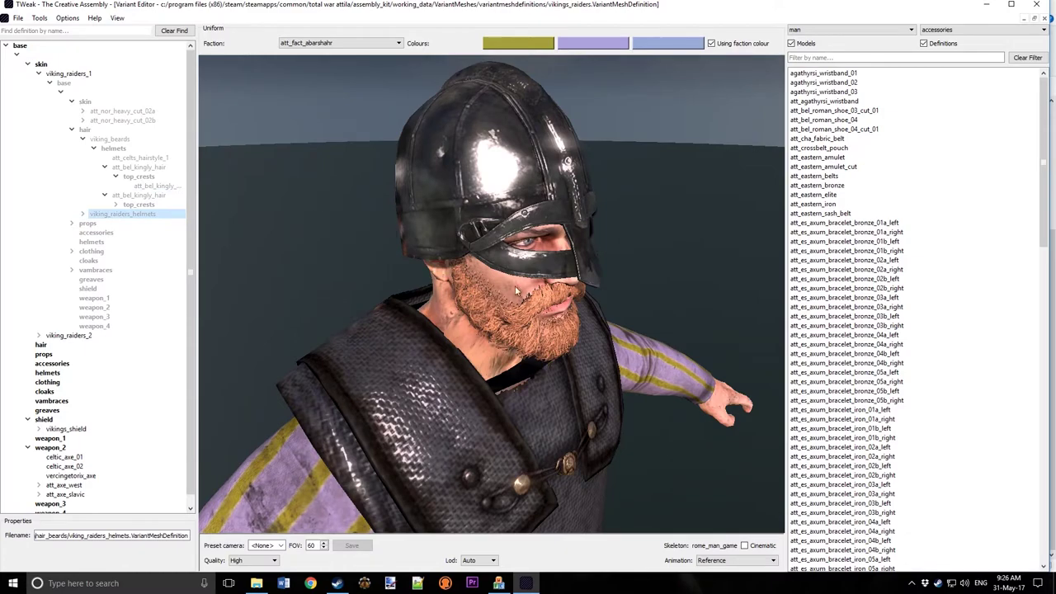
pyautogui.click(140, 157)
pyautogui.moveTo(236, 181); pyautogui.dragTo(516, 179)
pyautogui.moveTo(540, 248); pyautogui.dragTo(478, 241)
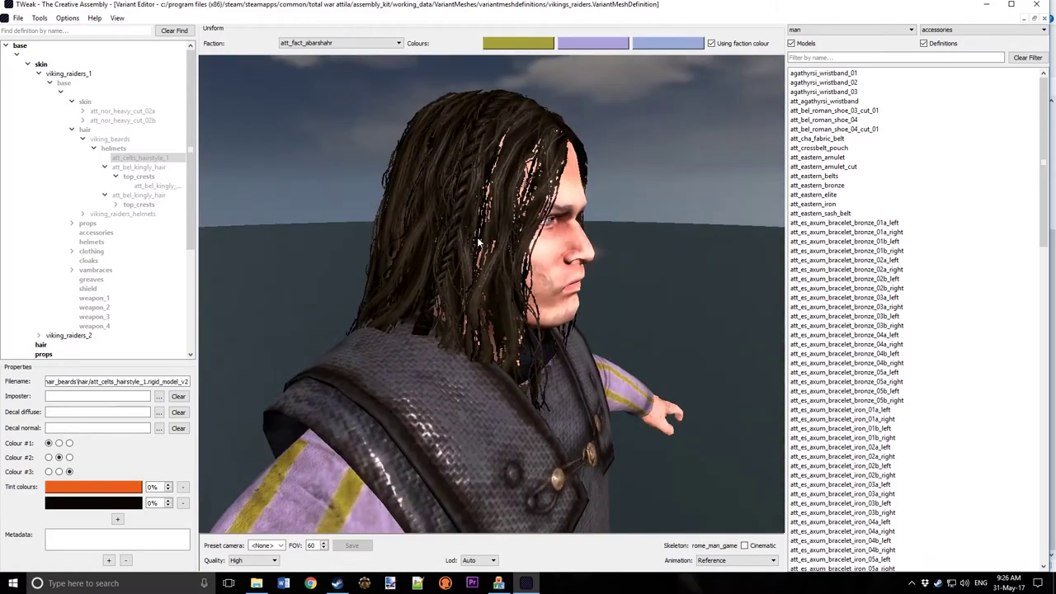
# Step: Expand the helmets slot of viking_raiders_helmets and preview nordic_ridge_helmet_01, 02 and 05 and vendelhelmet_03
pyautogui.click(132, 213)
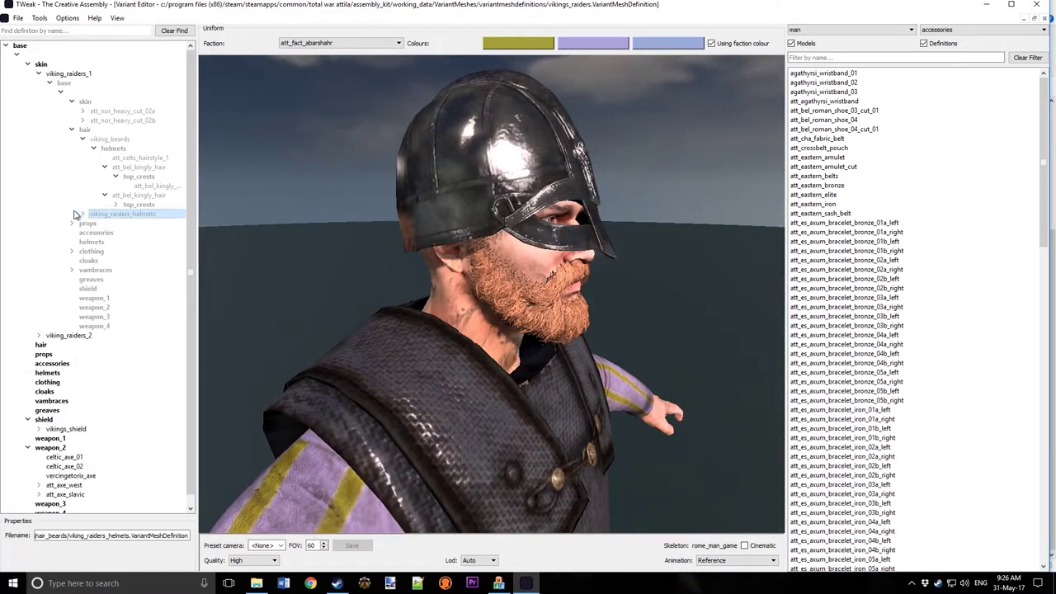
pyautogui.click(82, 215)
pyautogui.click(93, 223)
pyautogui.click(120, 233)
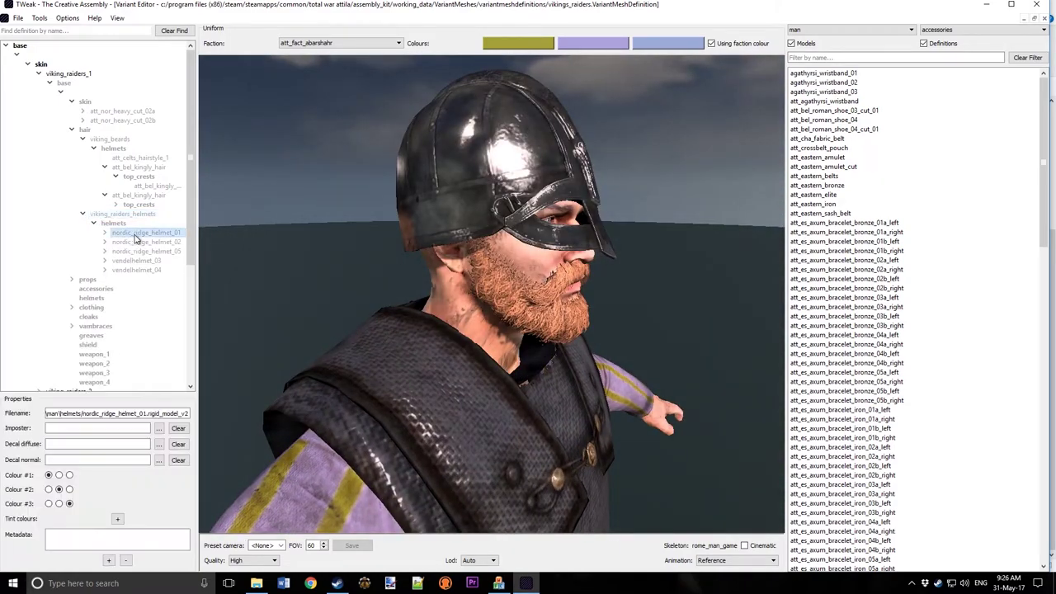
pyautogui.click(145, 241)
pyautogui.click(145, 251)
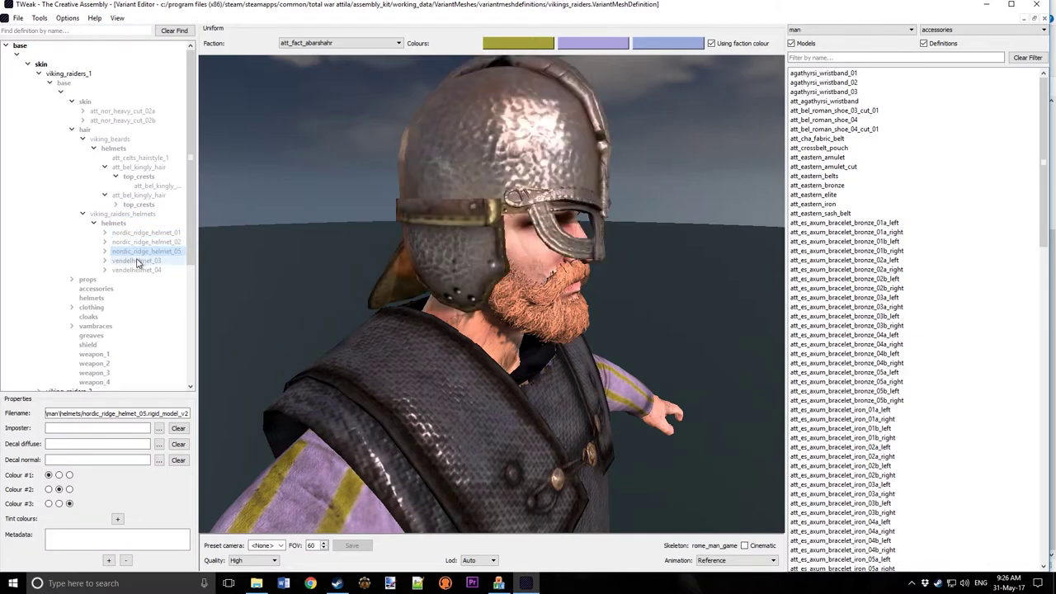
pyautogui.click(138, 261)
pyautogui.click(137, 278)
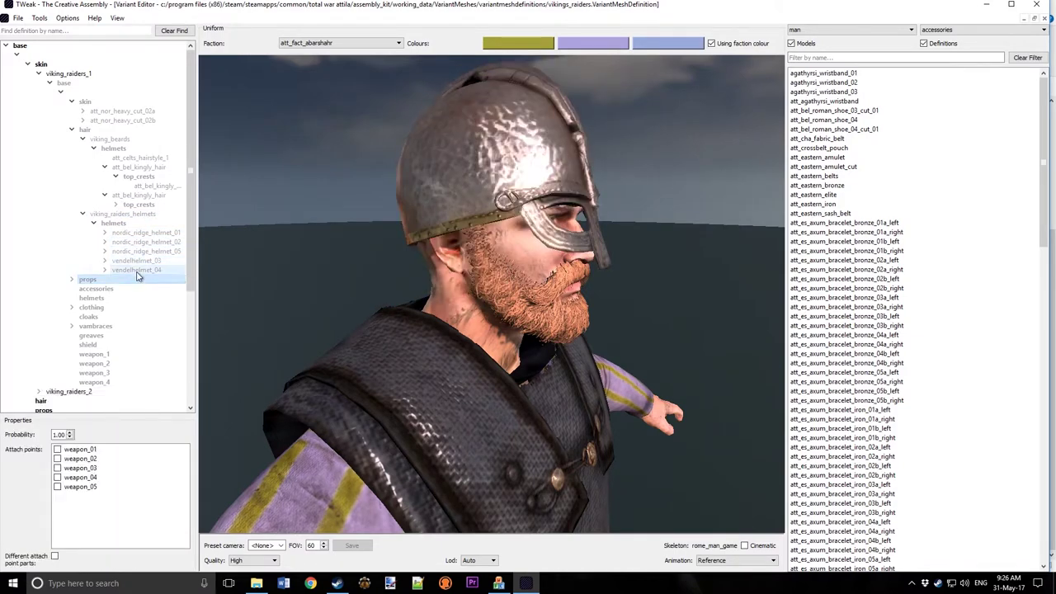
# Step: Preview the helmets in reverse order, from vendelhelmet_04 back to nordic_ridge_helmet_02
pyautogui.click(137, 270)
pyautogui.click(137, 260)
pyautogui.click(142, 251)
pyautogui.click(142, 241)
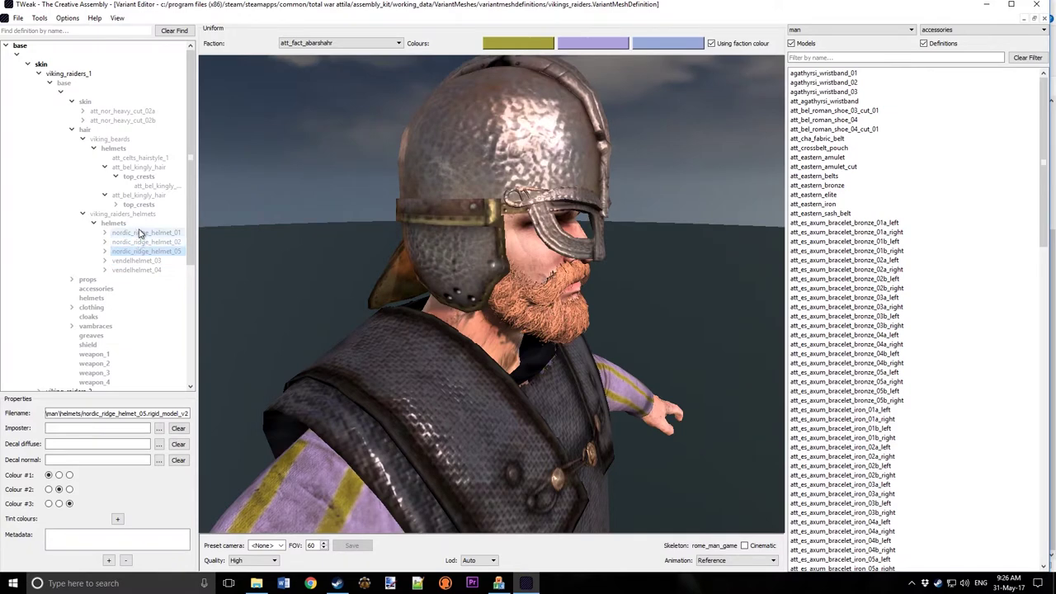
# Step: Expand nordic_ridge_helmet_01 and preview the beard definitions in its cheeks slot, from viking_beards_helmets to att_barb_red_short_helmet_short
pyautogui.click(140, 233)
pyautogui.click(105, 233)
pyautogui.moveTo(196, 232); pyautogui.dragTo(274, 232)
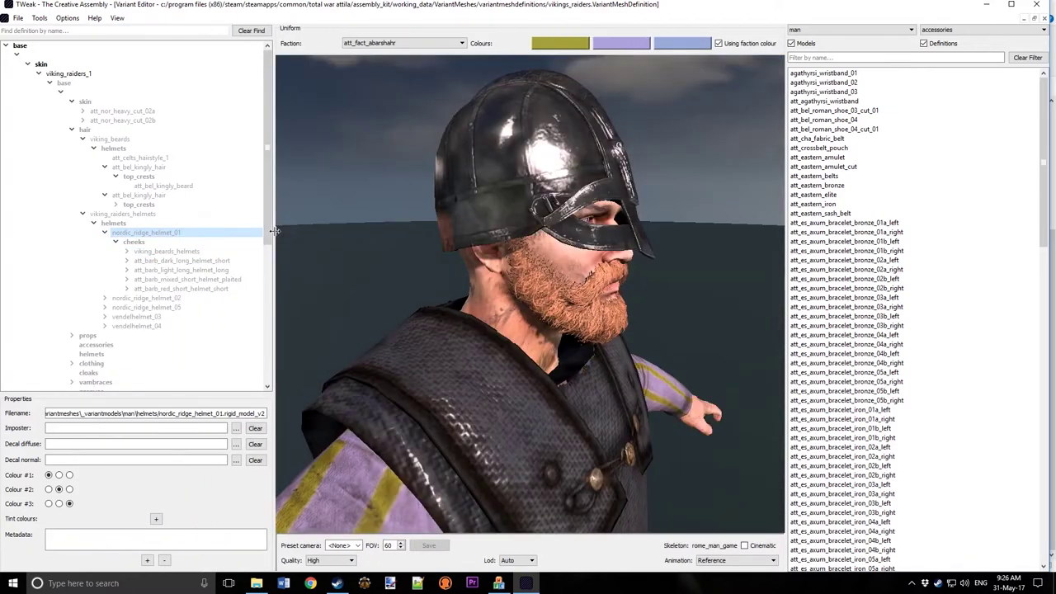
pyautogui.click(219, 251)
pyautogui.click(221, 261)
pyautogui.click(221, 271)
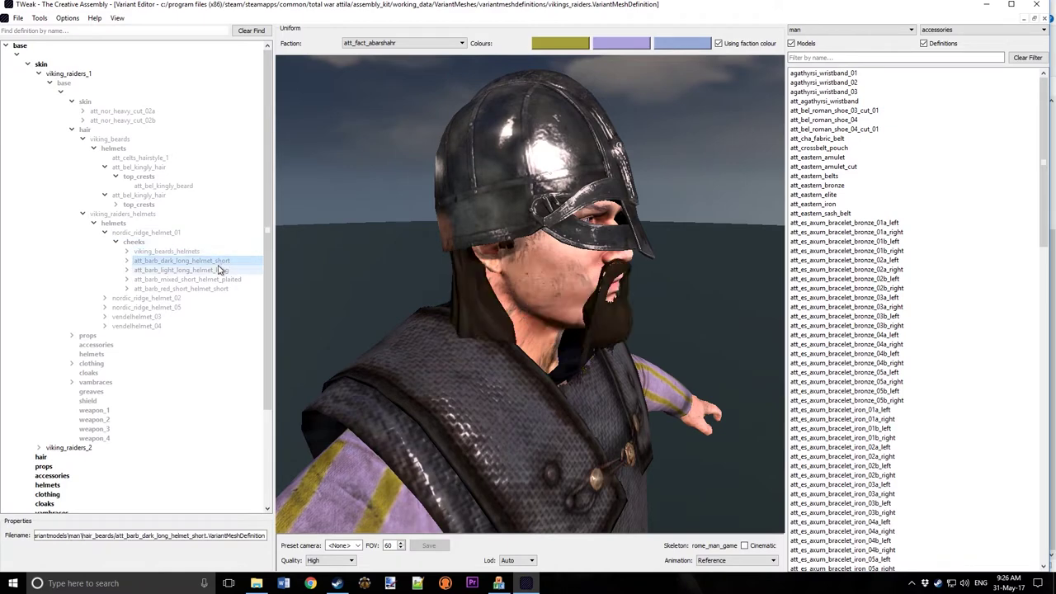
pyautogui.click(221, 279)
pyautogui.click(223, 298)
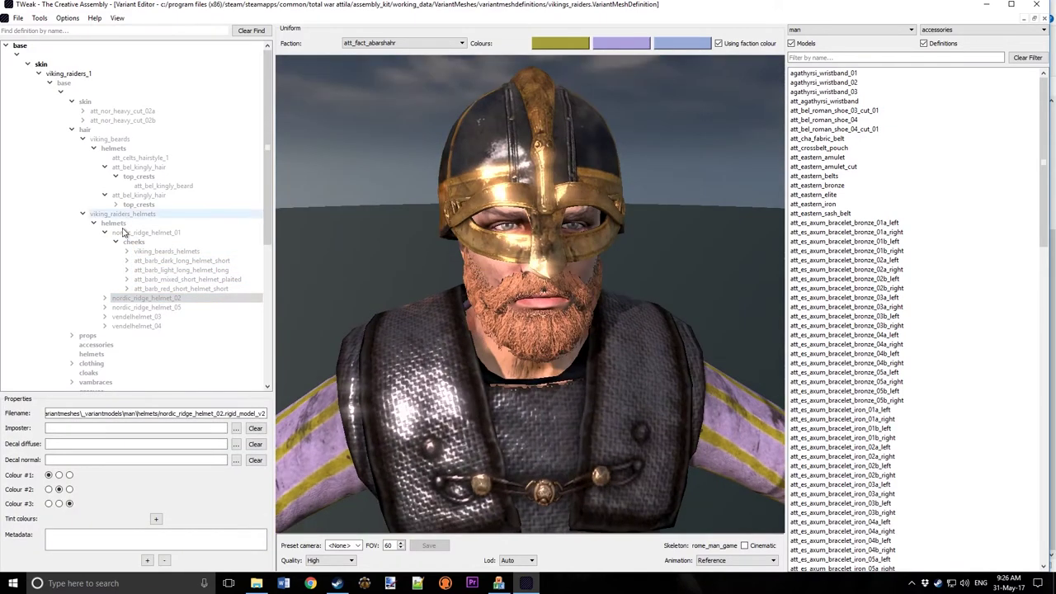
pyautogui.click(206, 288)
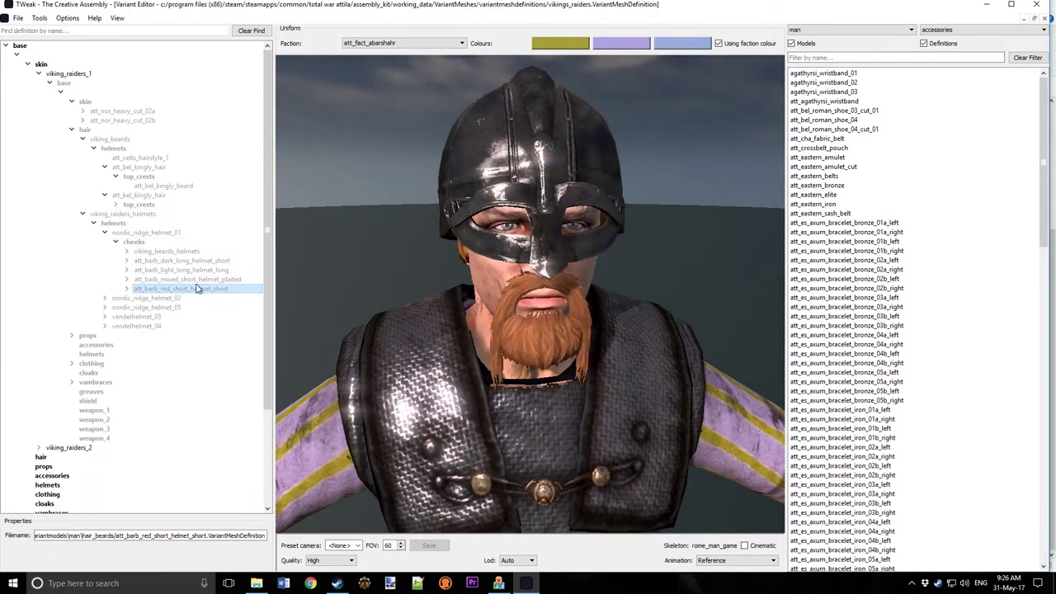
# Step: Collapse the nested skin and hair slots and expand props through vikings_trousers to its trousers slot
pyautogui.click(72, 103)
pyautogui.click(72, 111)
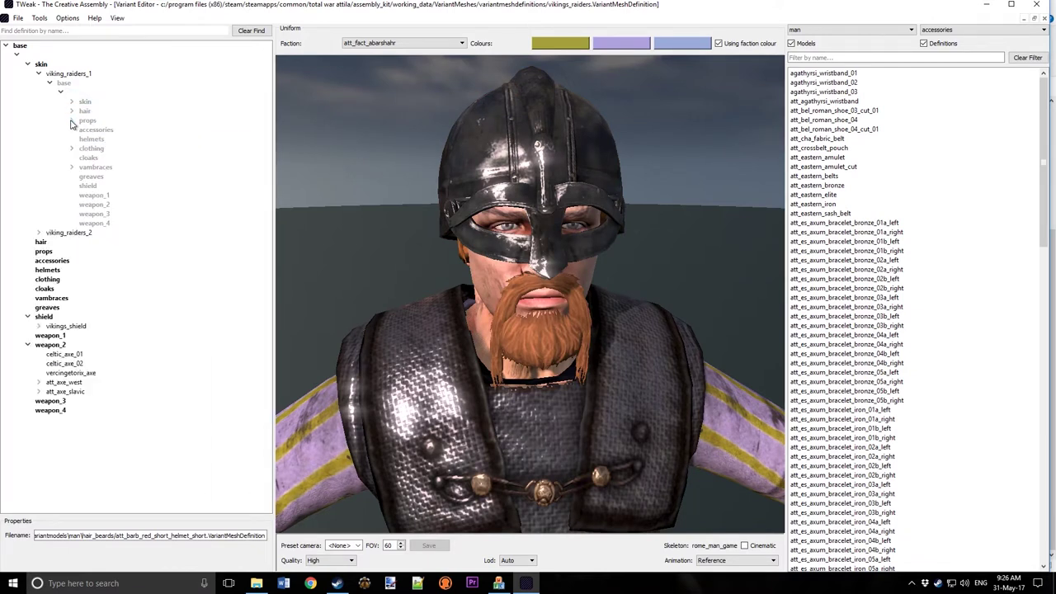
pyautogui.click(72, 121)
pyautogui.click(82, 131)
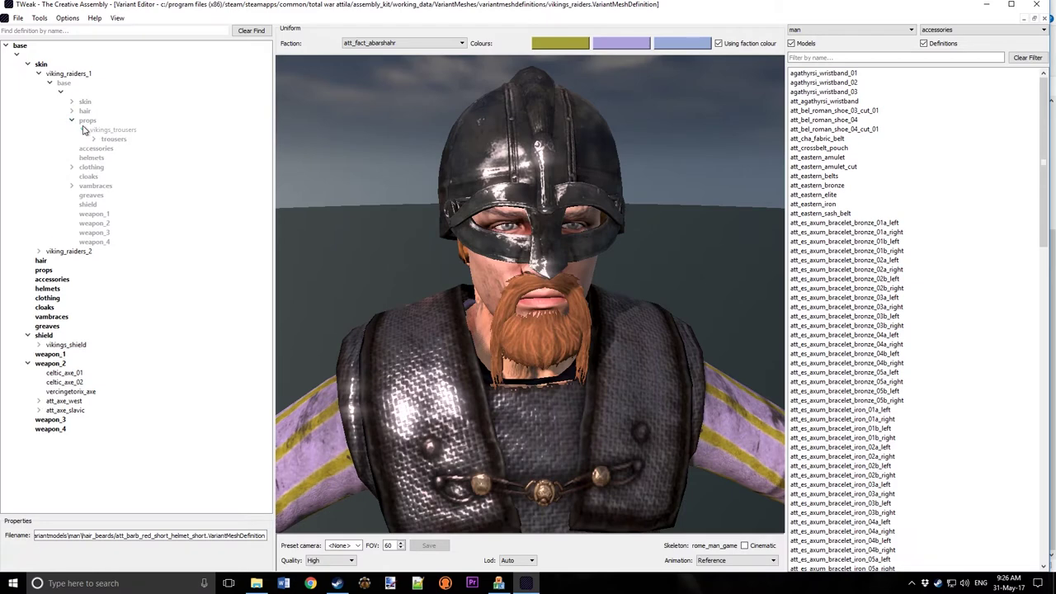
pyautogui.click(111, 139)
pyautogui.click(93, 139)
# Step: Expand the innermost trousers slot and compare eastern_trousers_02_cut with att_cha_thong_trousers on the model's legs
pyautogui.click(104, 157)
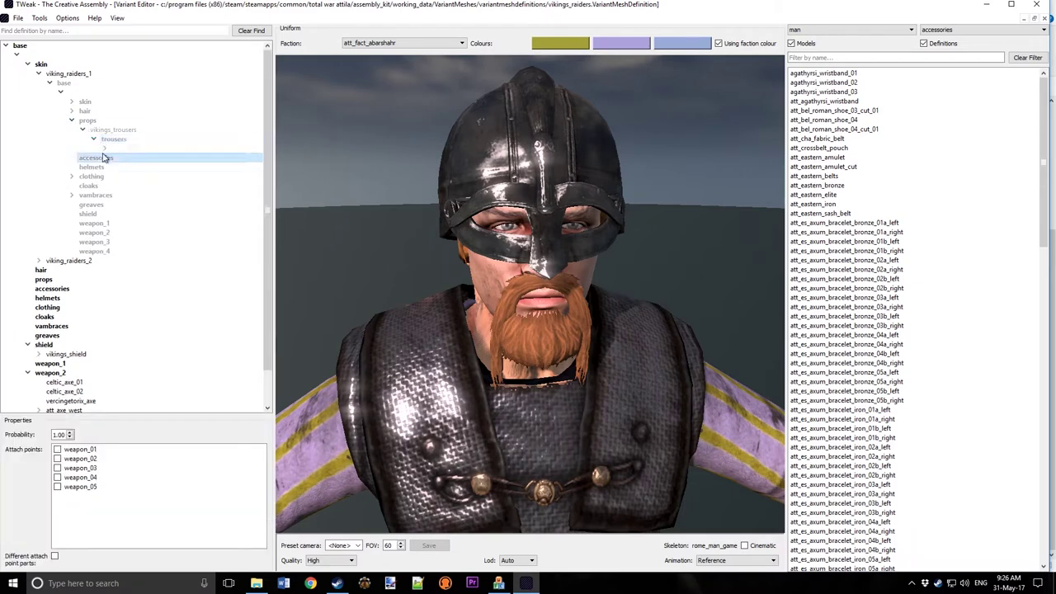
pyautogui.click(104, 150)
pyautogui.click(116, 157)
pyautogui.click(168, 176)
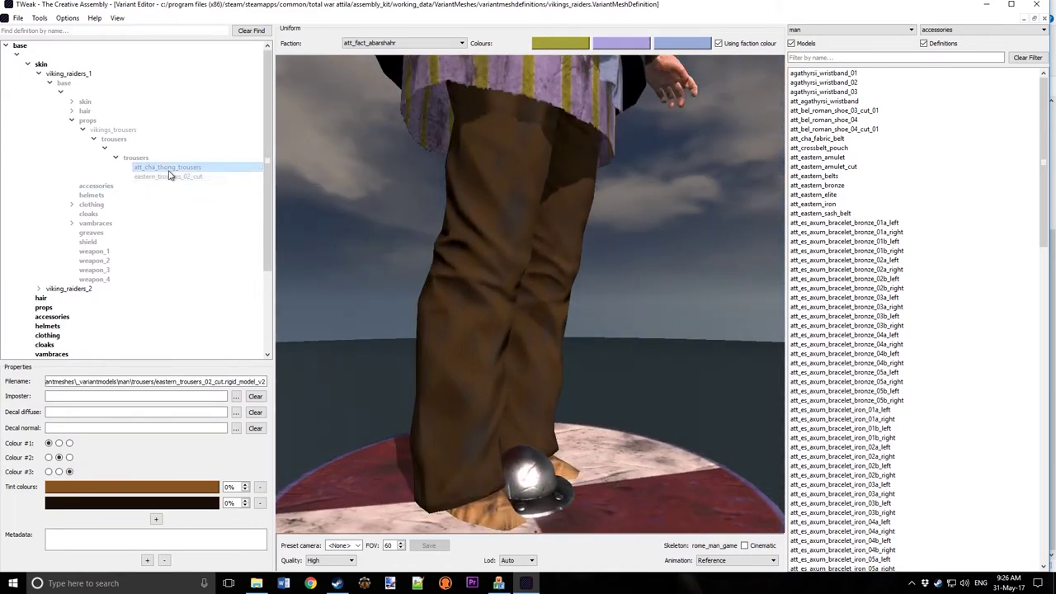
pyautogui.click(172, 168)
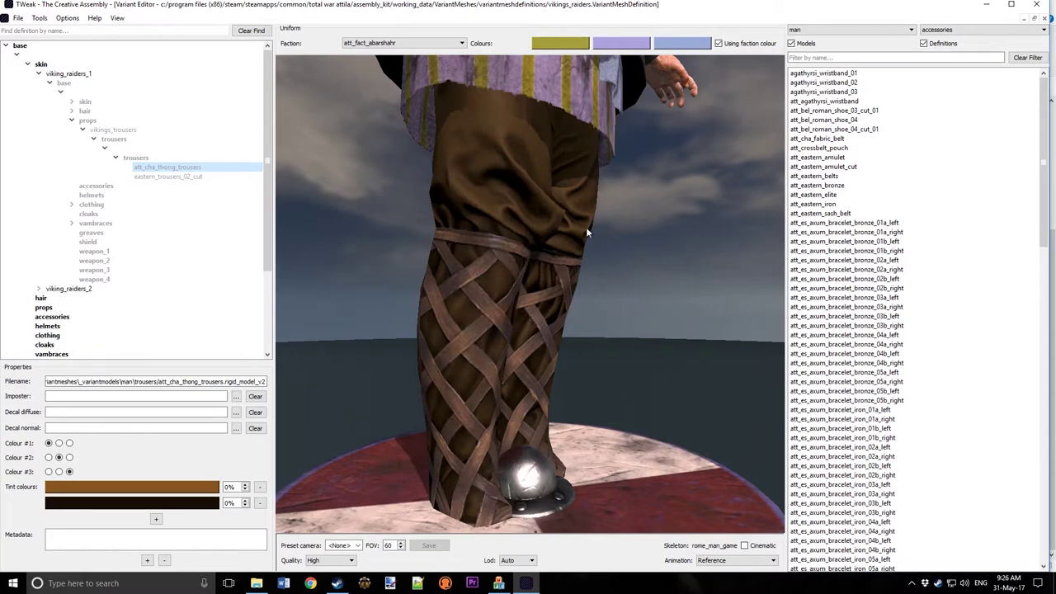
# Step: Inspect the first tint colour of att_cha_thong_trousers, accept it unchanged, and examine the trousers on the model
pyautogui.click(190, 488)
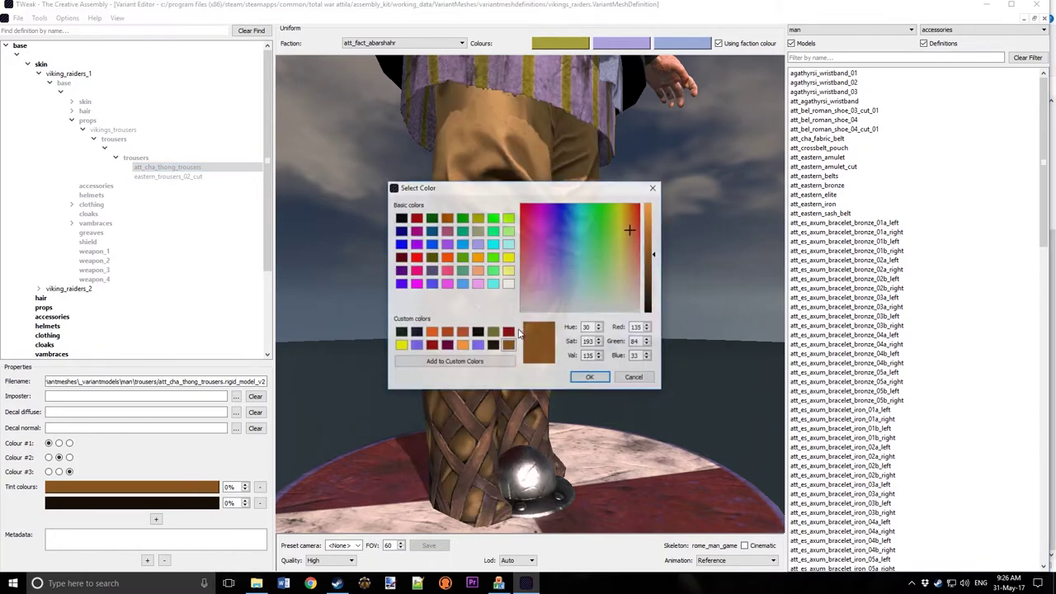
pyautogui.click(591, 381)
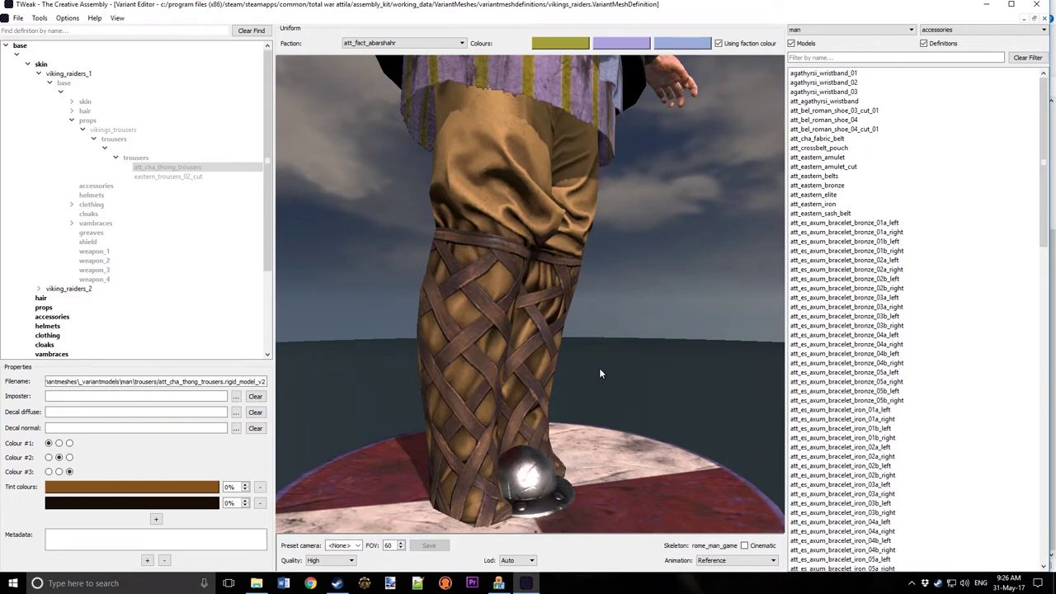
pyautogui.scroll(-3, 486, 292)
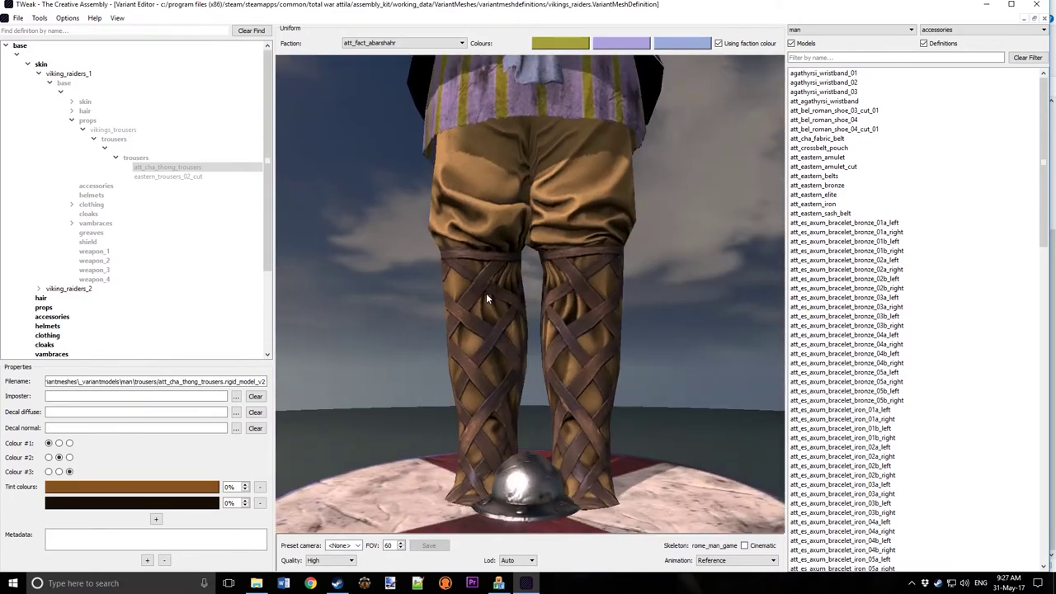
pyautogui.scroll(-2, 525, 198)
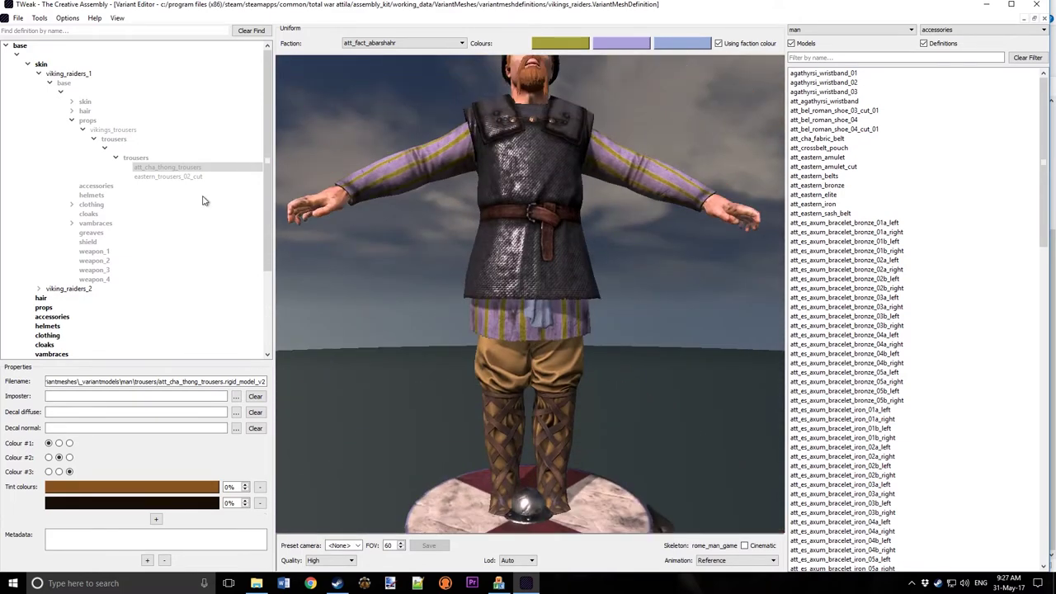
# Step: Check the properties of the nested props slot in viking_raiders_1 and collapse its contents
pyautogui.click(71, 121)
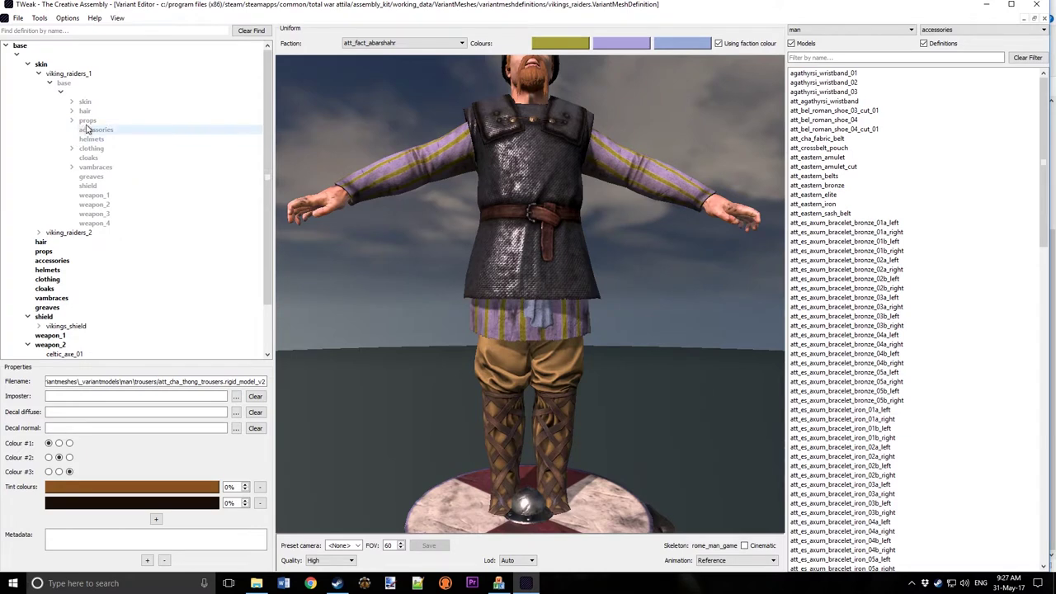
pyautogui.click(86, 121)
pyautogui.click(71, 121)
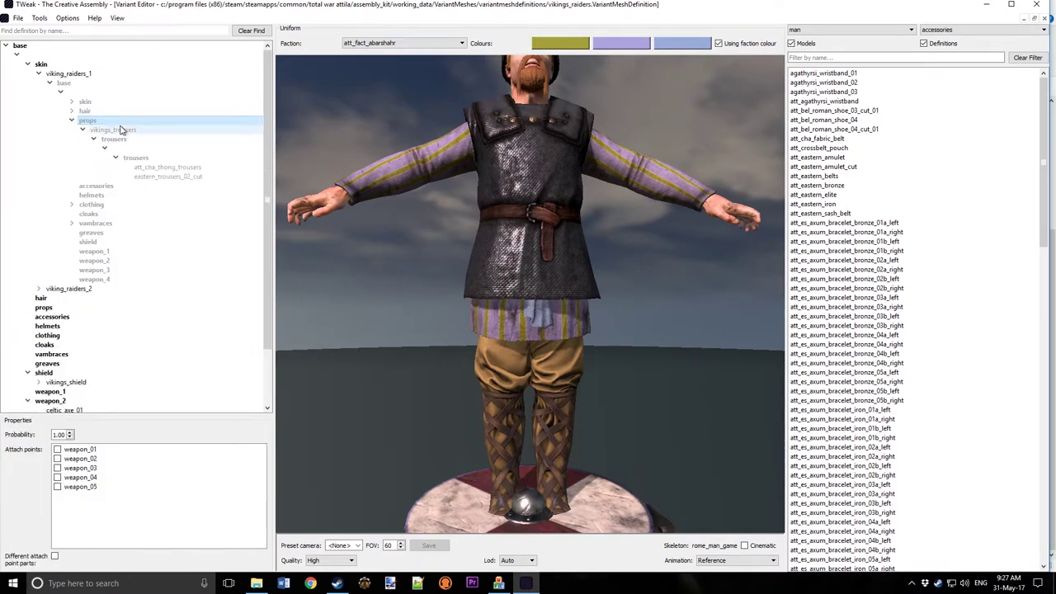
pyautogui.click(71, 122)
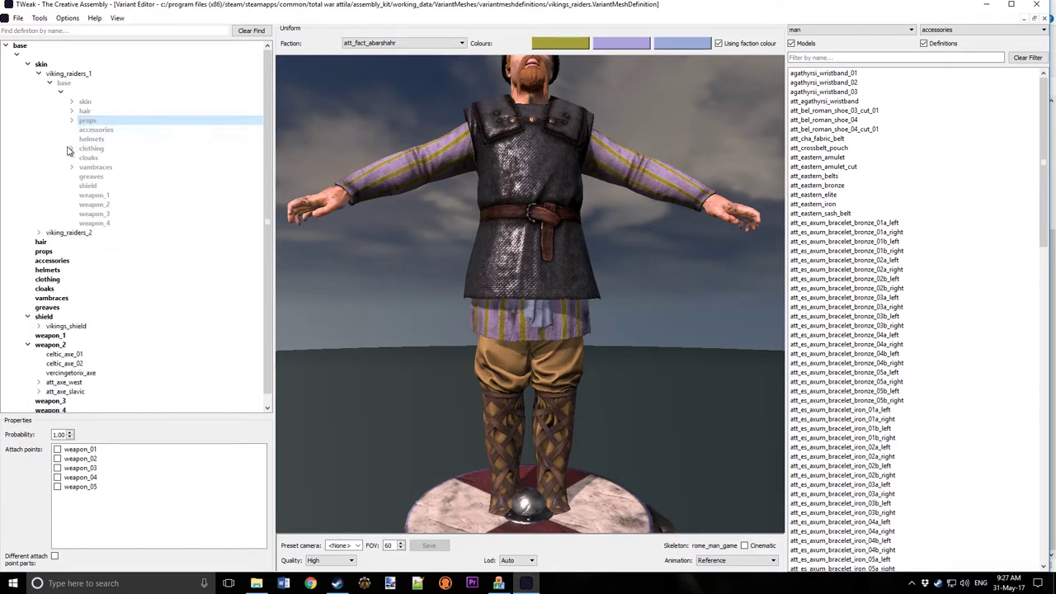
# Step: Expand the nested clothing slot and preview briton_chainmail, celtic_chainmail and celtic_chainmail_2 on the model
pyautogui.click(71, 149)
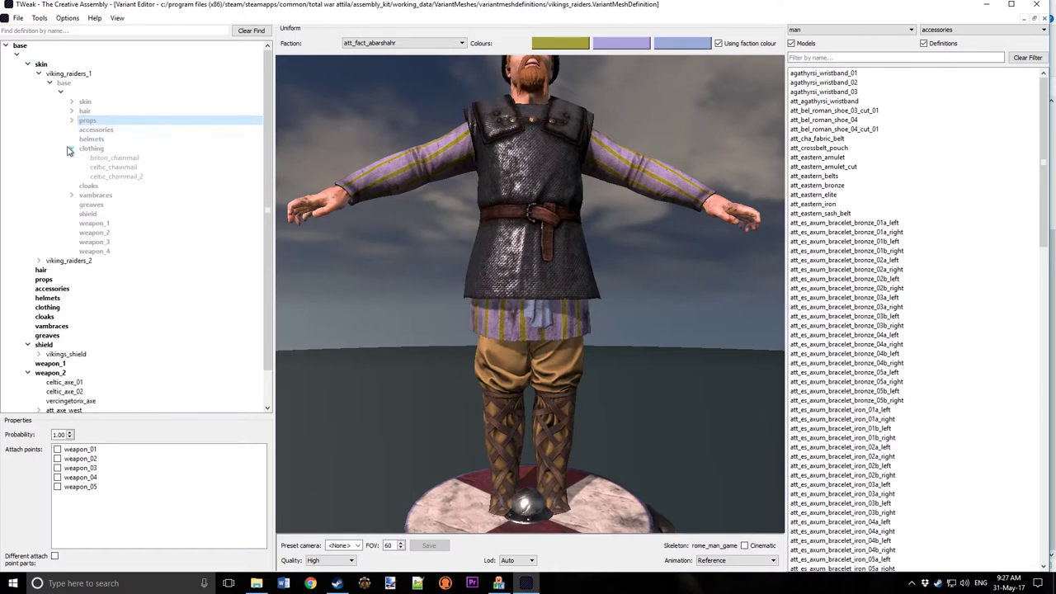
pyautogui.click(114, 157)
pyautogui.moveTo(450, 160); pyautogui.dragTo(545, 224)
pyautogui.scroll(3, 542, 246)
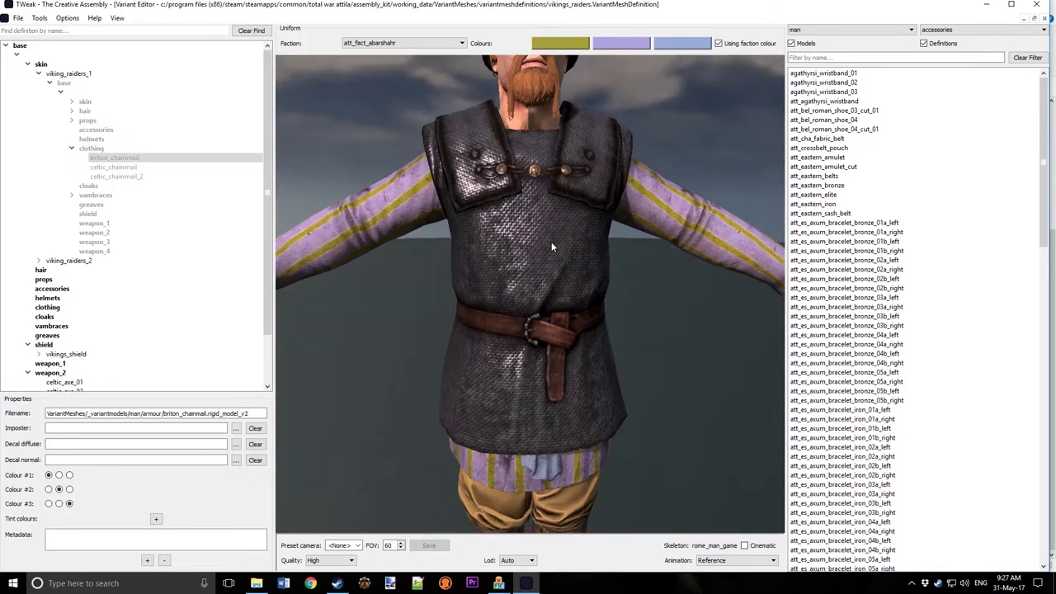
pyautogui.click(129, 168)
pyautogui.click(129, 178)
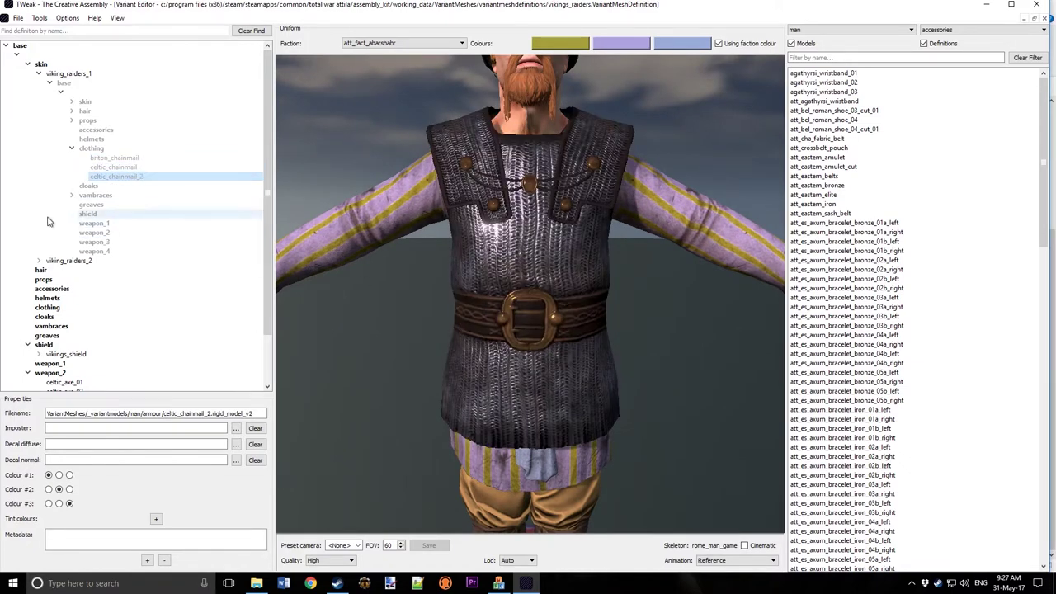
# Step: Expand the nested vambraces slot and preview its variants from arabian_tunic_01_cut to cataphract_arm_armour_03_chain
pyautogui.click(72, 195)
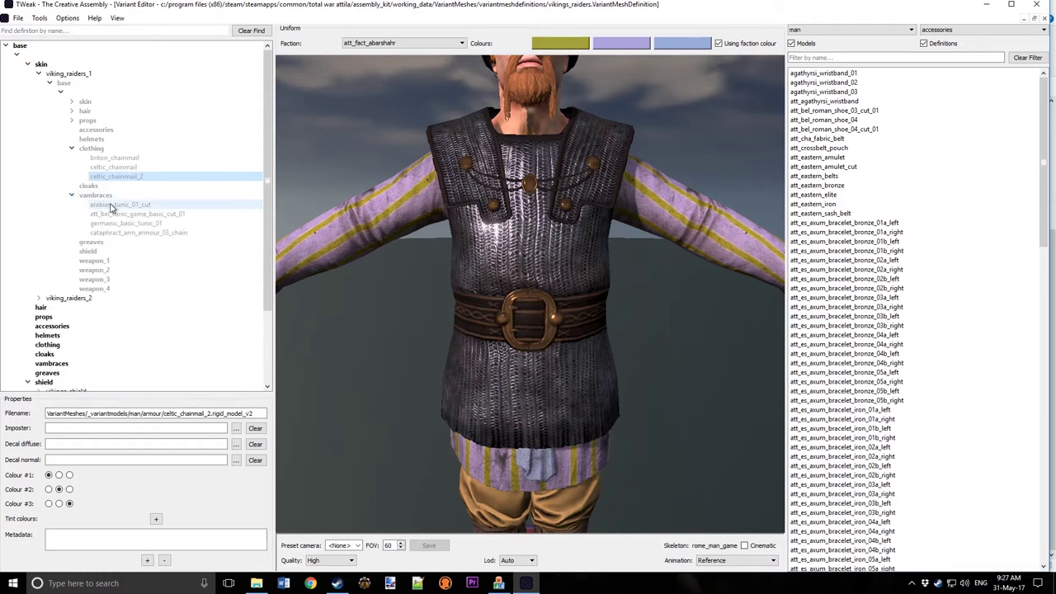
pyautogui.click(111, 207)
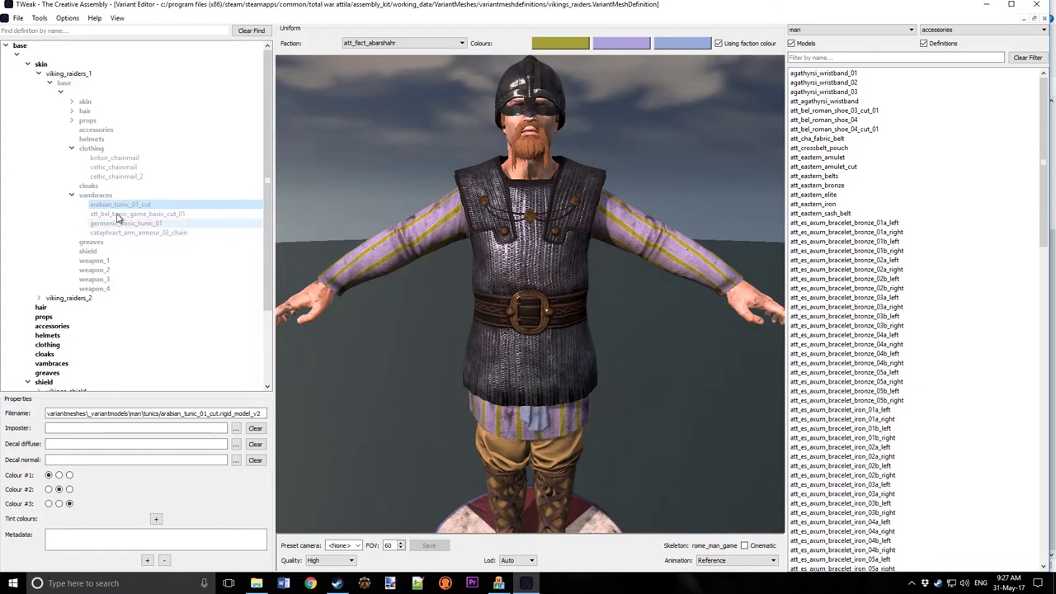
pyautogui.click(124, 214)
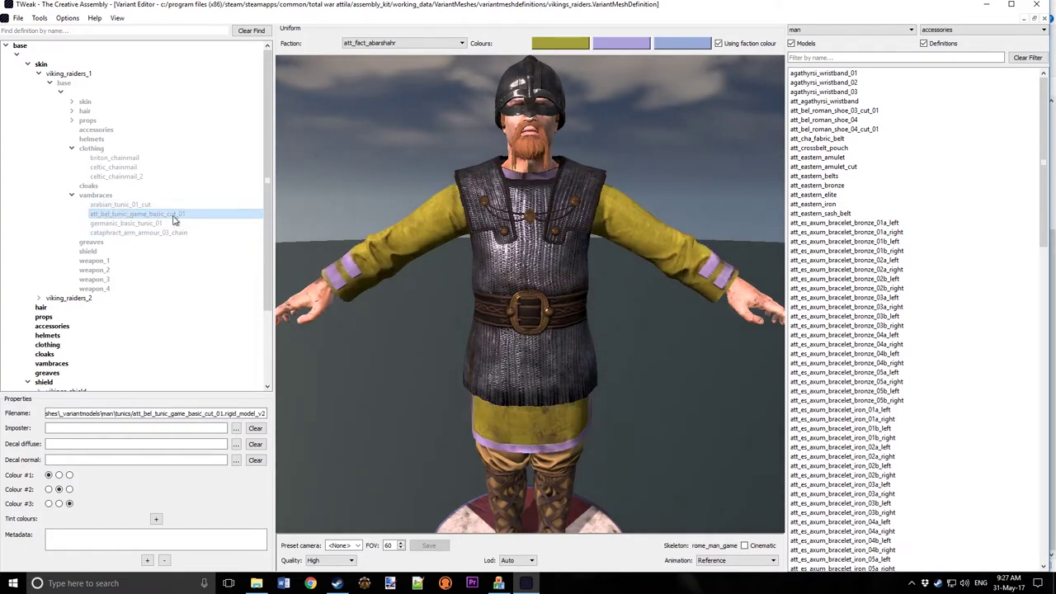
pyautogui.click(205, 224)
pyautogui.click(205, 233)
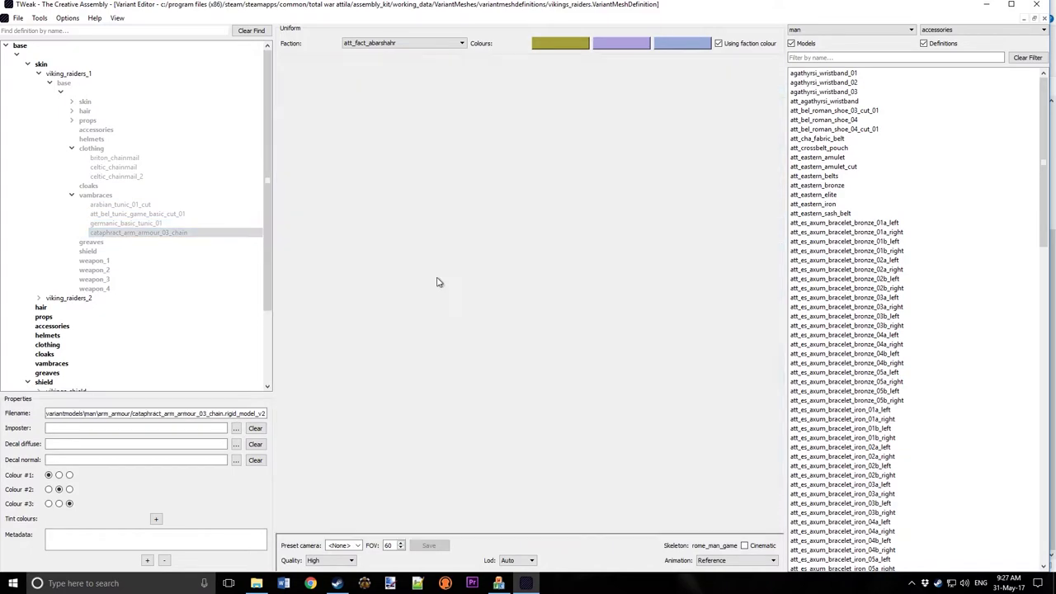
pyautogui.moveTo(436, 278)
pyautogui.mouseDown()
pyautogui.moveTo(526, 284)
pyautogui.moveTo(537, 302)
pyautogui.moveTo(313, 275)
pyautogui.moveTo(437, 282)
pyautogui.moveTo(416, 277)
pyautogui.mouseUp()
# Step: View the shield under the model's feet and expand vikings_shield to its shields slot
pyautogui.scroll(-3, 66, 293)
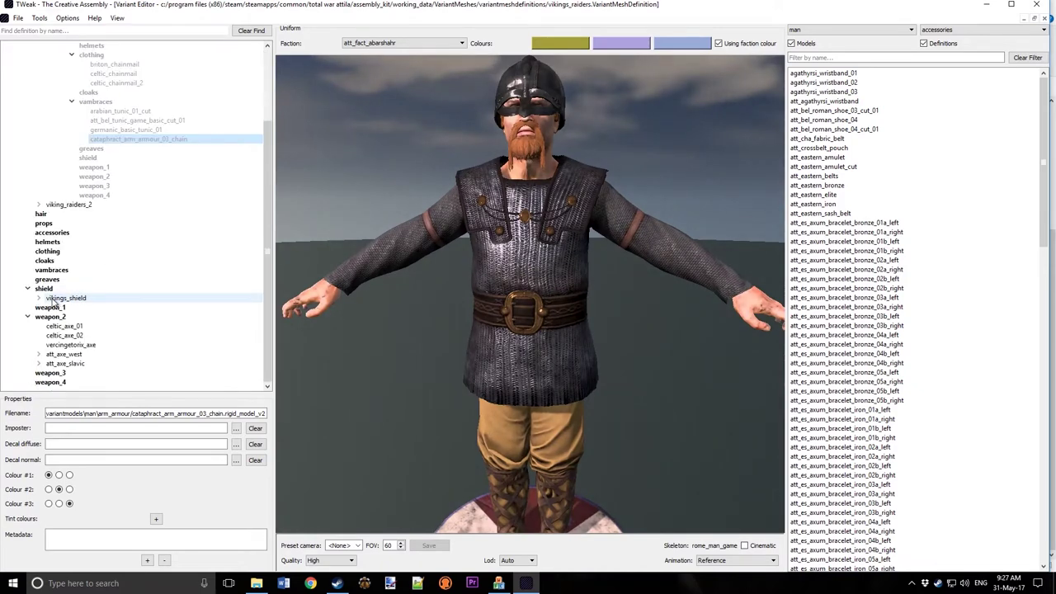
pyautogui.click(60, 299)
pyautogui.moveTo(418, 457); pyautogui.dragTo(498, 285)
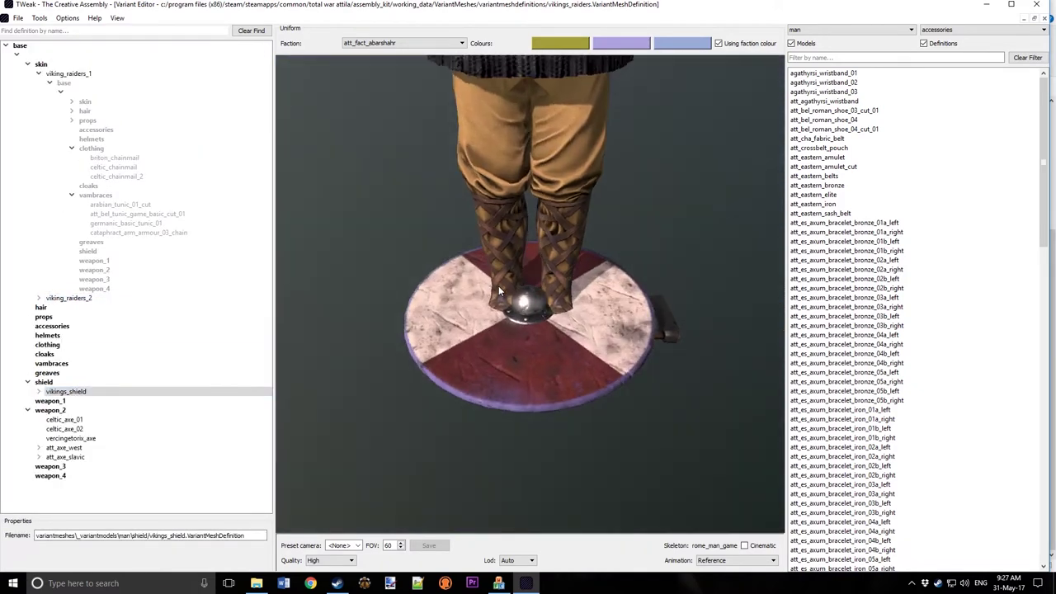
pyautogui.click(66, 391)
pyautogui.click(38, 391)
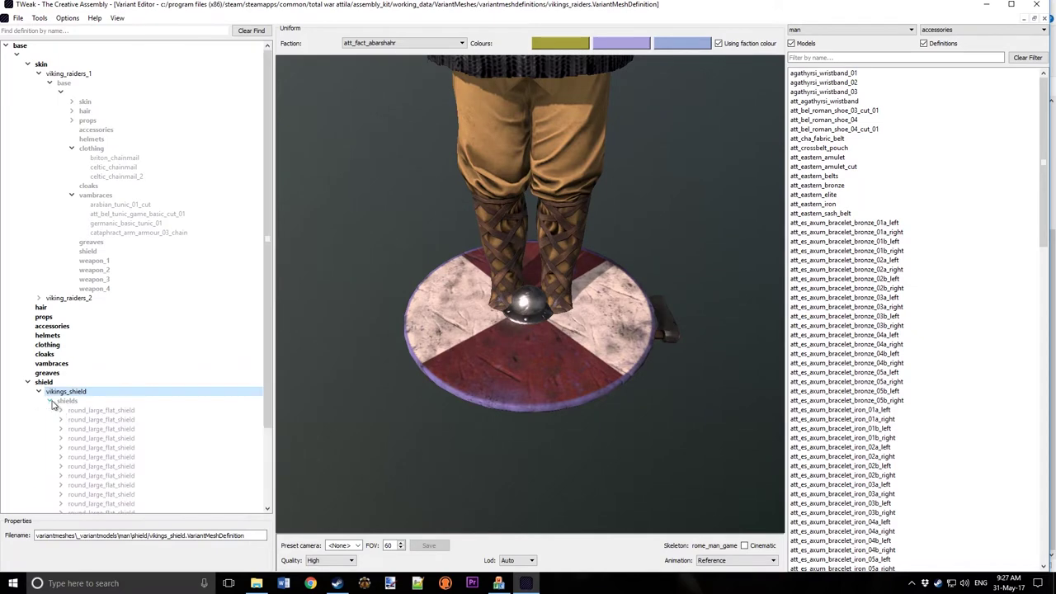
# Step: Preview the pattern variants of round_large_flat_shield in the shields slot, ending with the nor_viking_round_01_diffuse decal
pyautogui.scroll(-3, 125, 408)
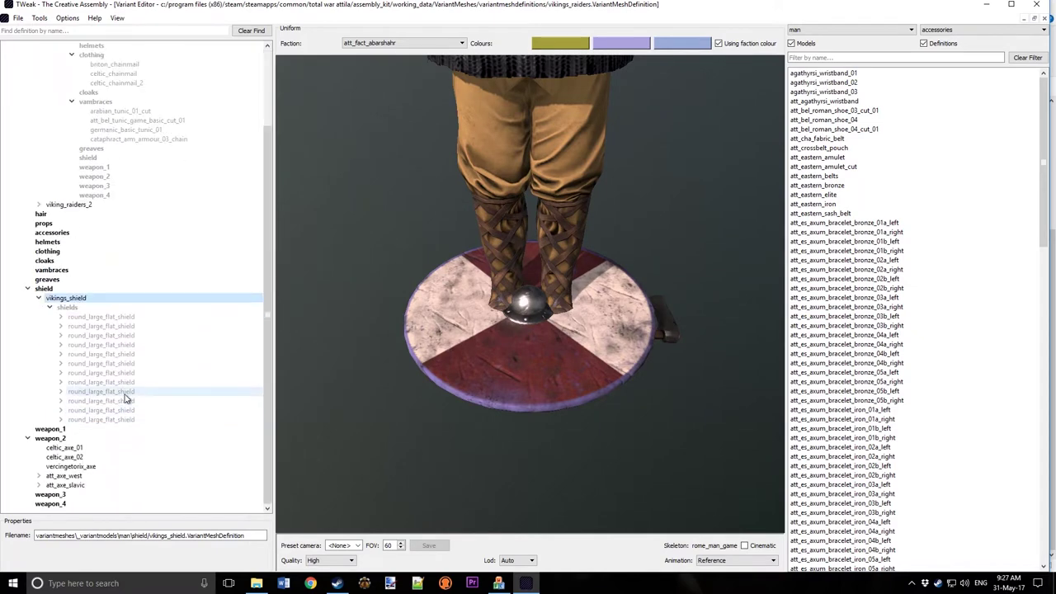
pyautogui.click(124, 318)
pyautogui.click(126, 326)
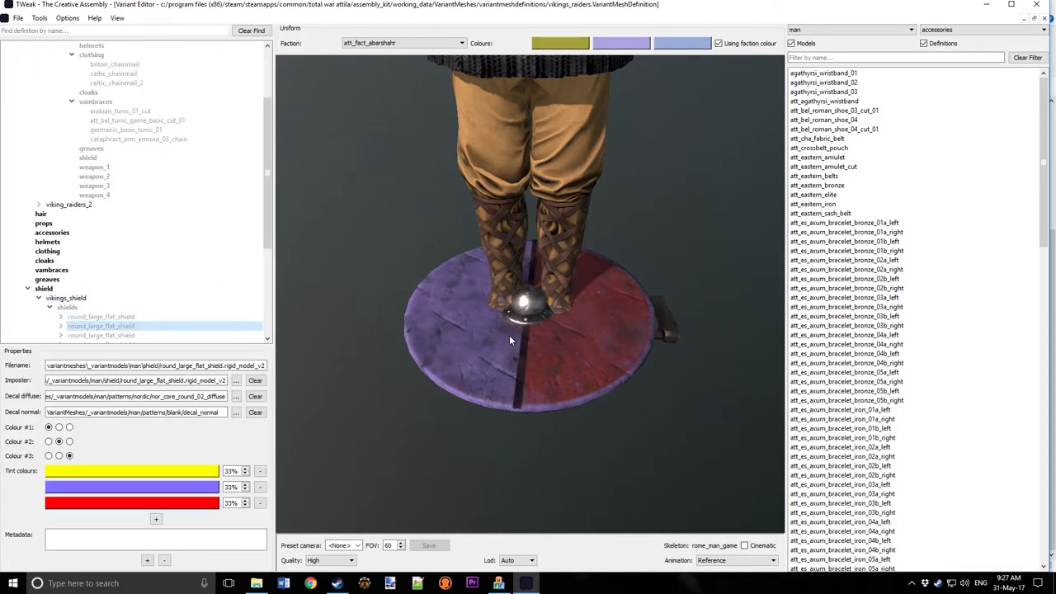
pyautogui.scroll(-3, 120, 288)
pyautogui.click(116, 251)
pyautogui.click(115, 260)
pyautogui.click(114, 270)
pyautogui.click(113, 279)
pyautogui.click(111, 288)
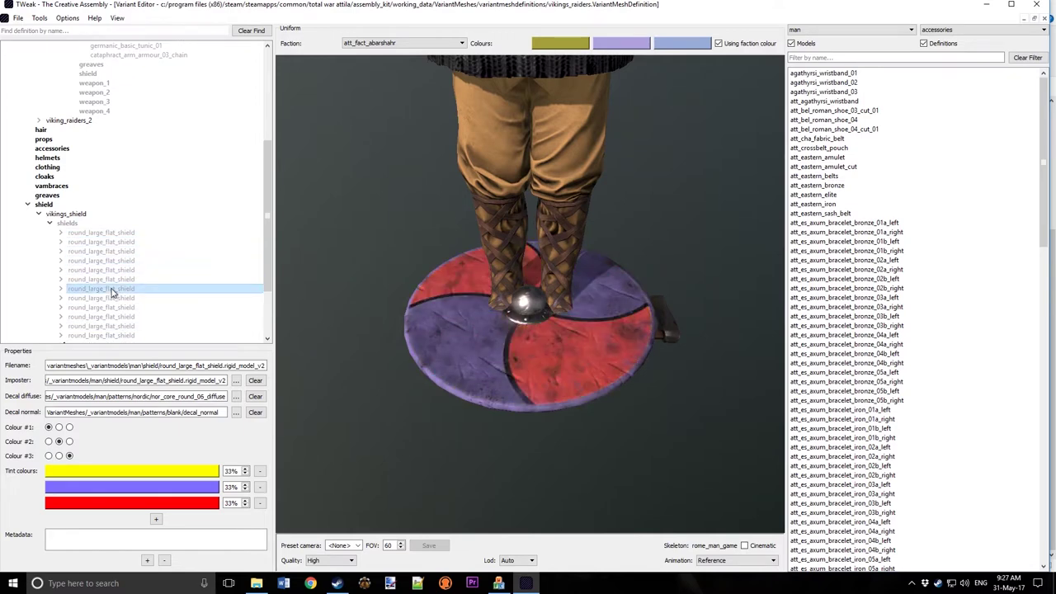
pyautogui.click(111, 298)
# Step: Preview the axes in the weapon_2 slot from celtic_axe_01 to att_axe_slavic, viewing the model from below
pyautogui.scroll(-3, 113, 300)
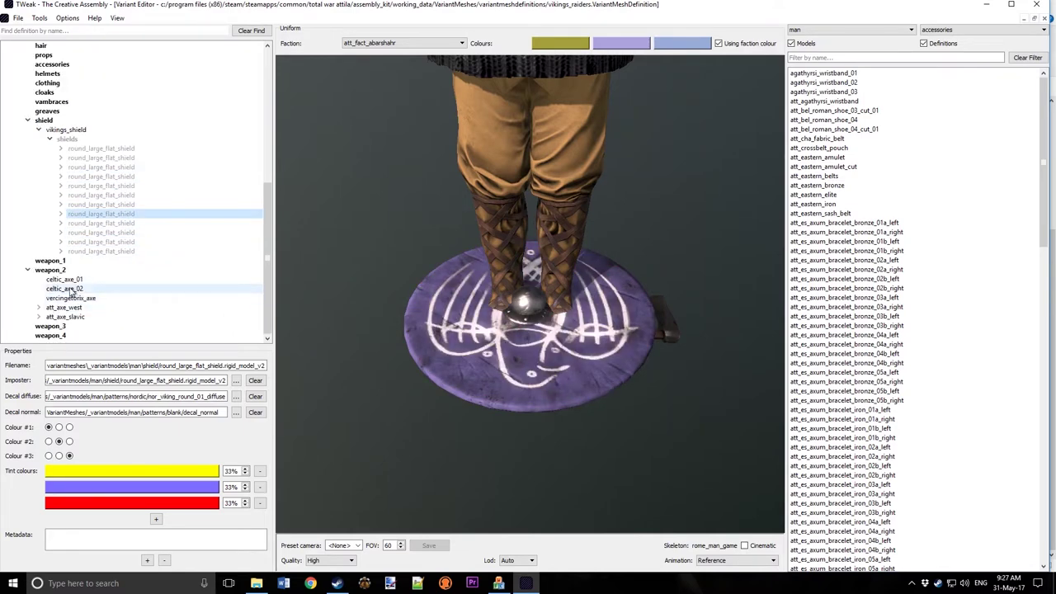
pyautogui.click(91, 280)
pyautogui.moveTo(483, 354); pyautogui.dragTo(378, 243)
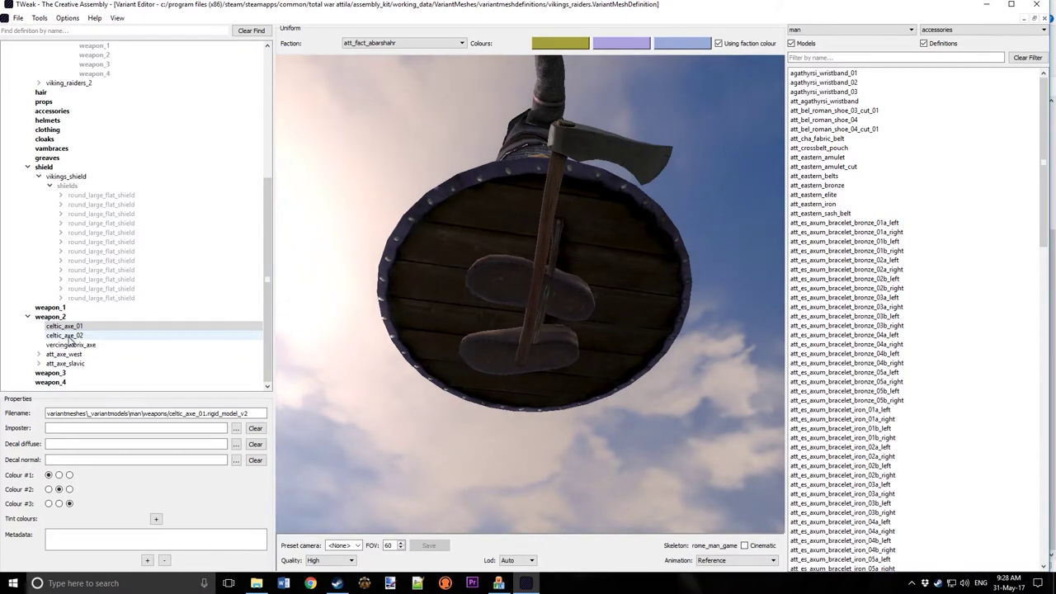
pyautogui.click(66, 336)
pyautogui.click(71, 344)
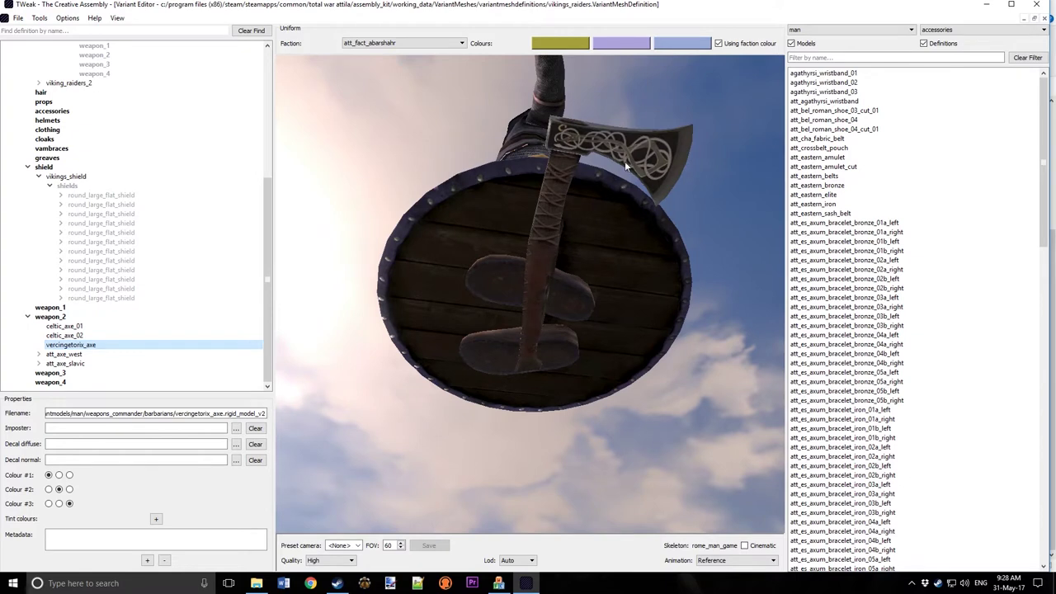
pyautogui.click(77, 355)
pyautogui.click(66, 486)
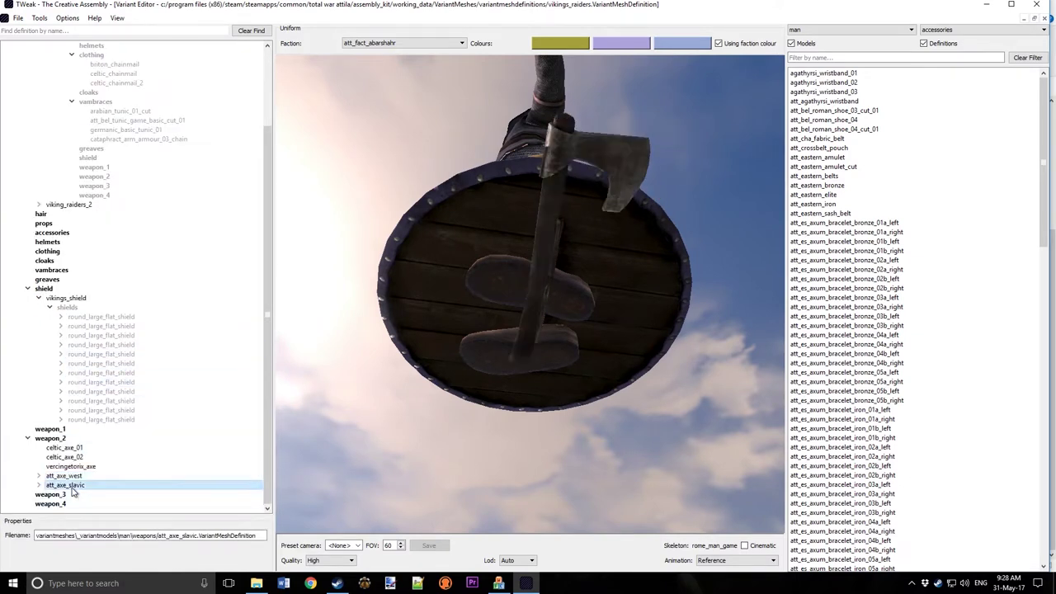
# Step: Inspect celtic_axe_03 in the weapons slot of att_axe_west, reselect att_axe_west, and view the whole figure
pyautogui.click(39, 485)
pyautogui.click(54, 493)
pyautogui.scroll(-4, 66, 368)
pyautogui.click(68, 386)
pyautogui.scroll(-1, 70, 378)
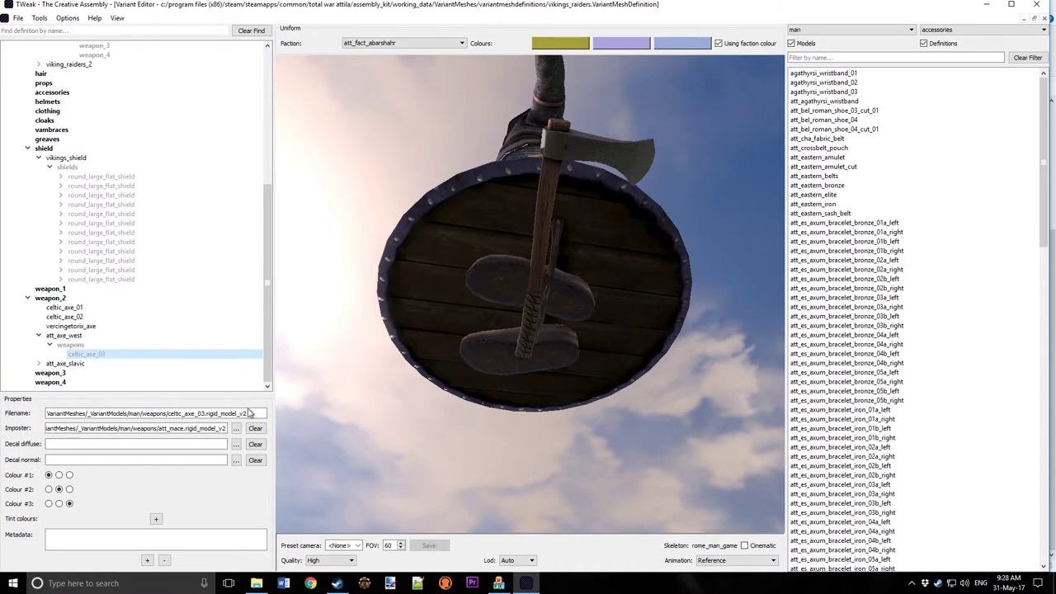
pyautogui.click(66, 337)
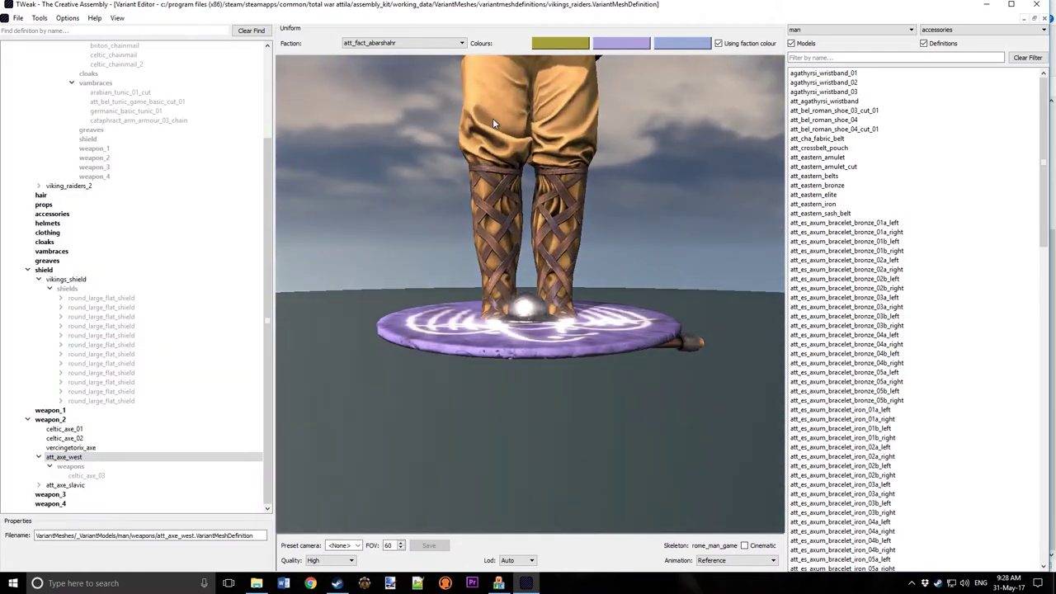
pyautogui.scroll(-3, 543, 338)
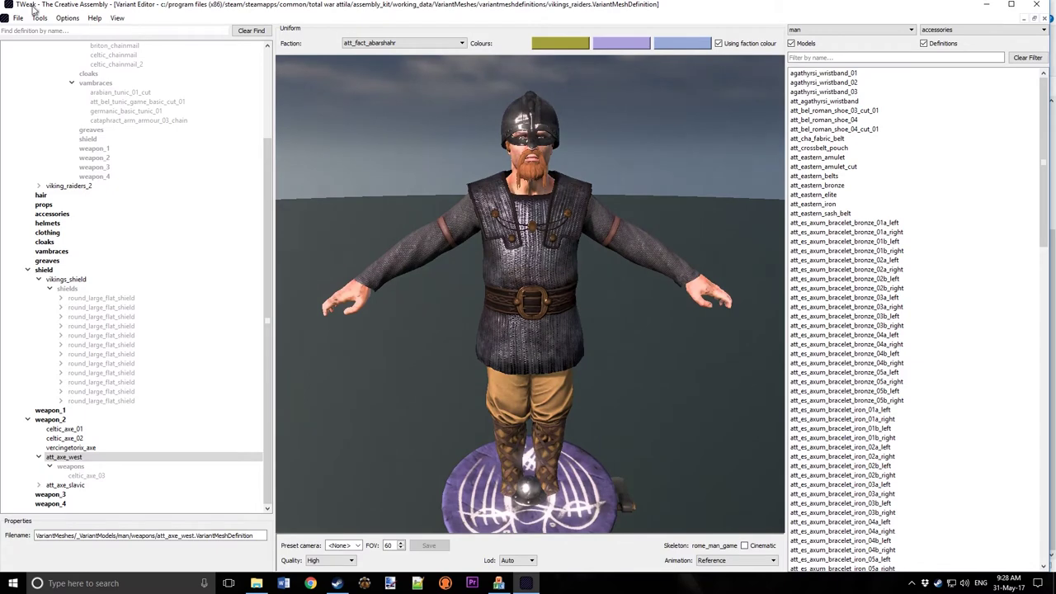
pyautogui.scroll(2, 569, 315)
pyautogui.scroll(-2, 512, 266)
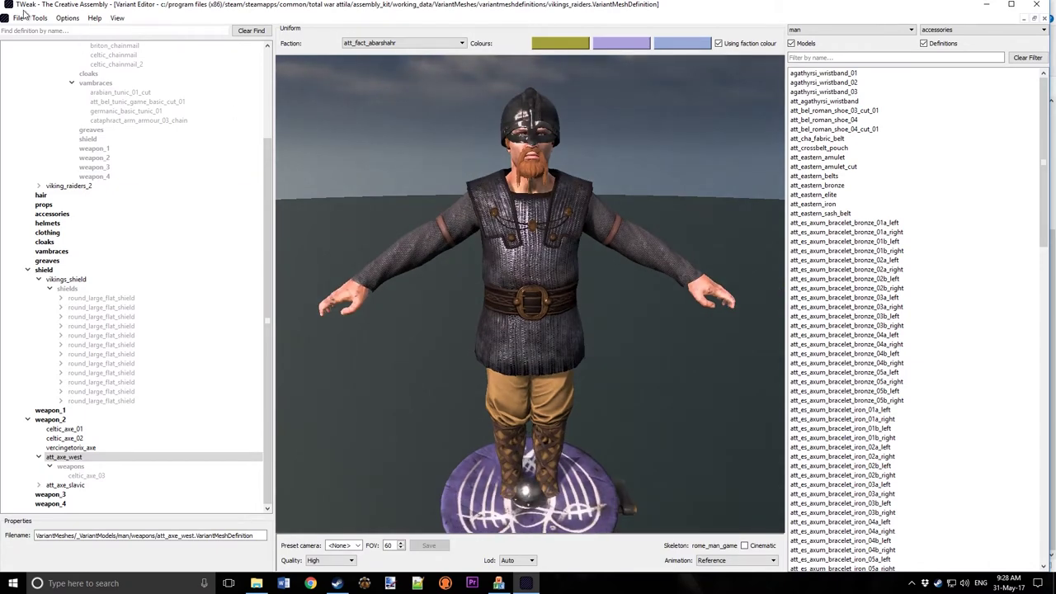
# Step: Open the mesh definition file vikings_valkyries.VariantMeshDefinition
pyautogui.click(22, 17)
pyautogui.click(25, 62)
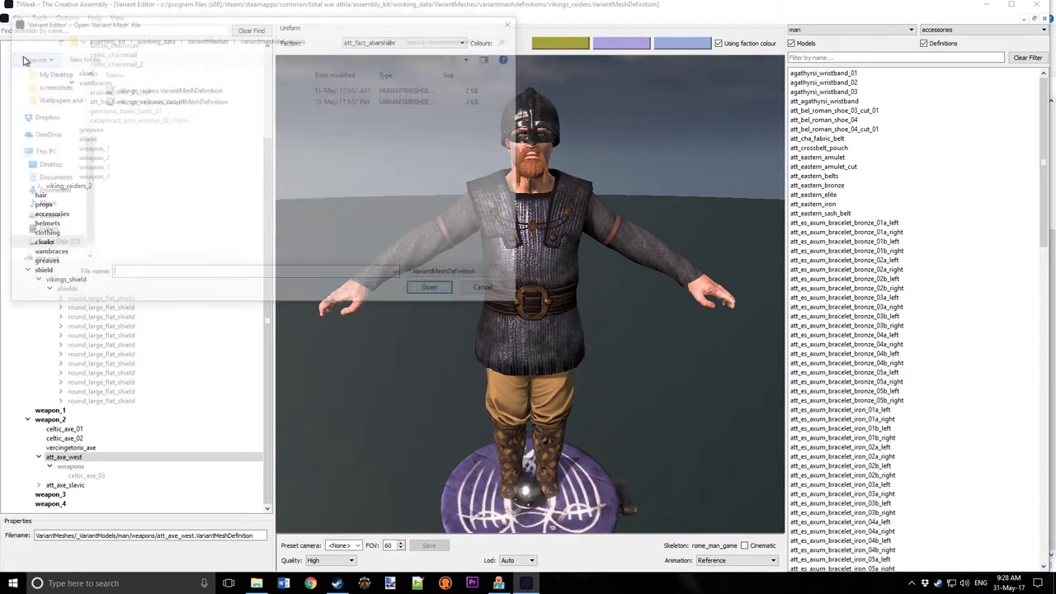
pyautogui.click(171, 100)
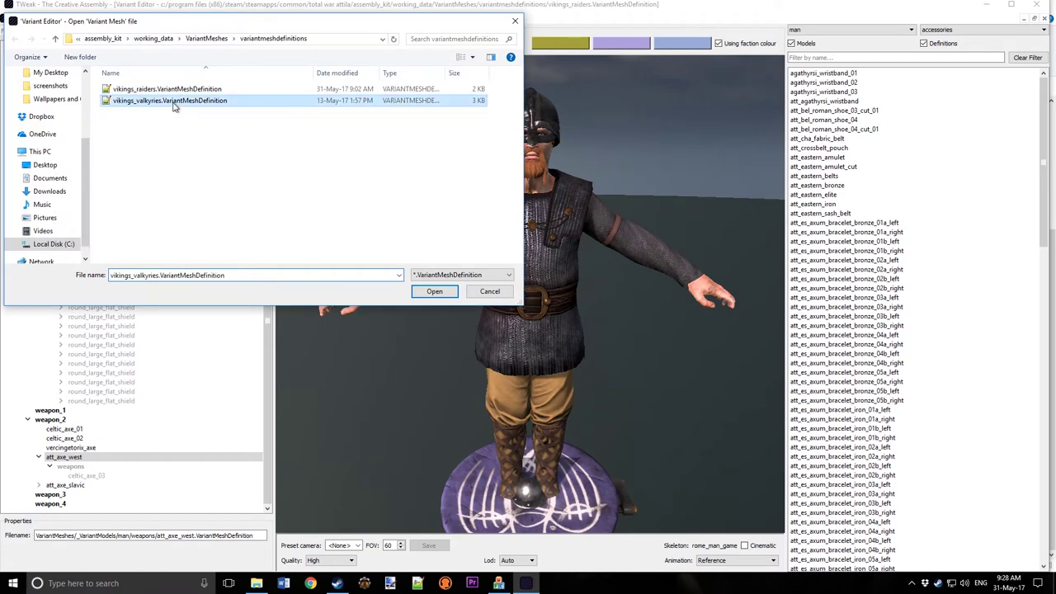
pyautogui.doubleClick(173, 102)
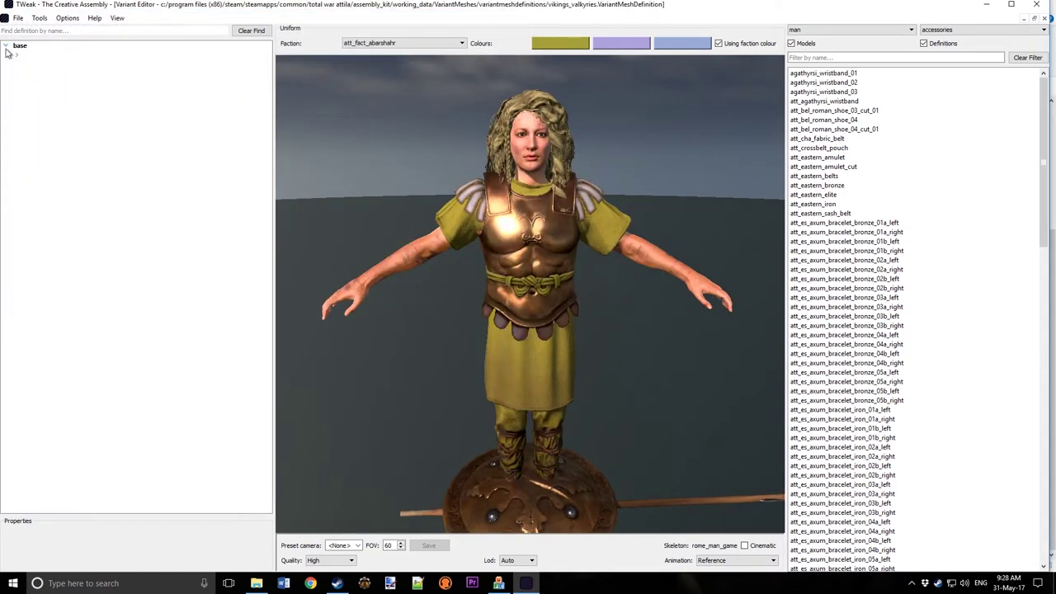
# Step: Expand the base definition through skin and att_germanic_fem down to its nested skin variants
pyautogui.click(16, 55)
pyautogui.click(27, 64)
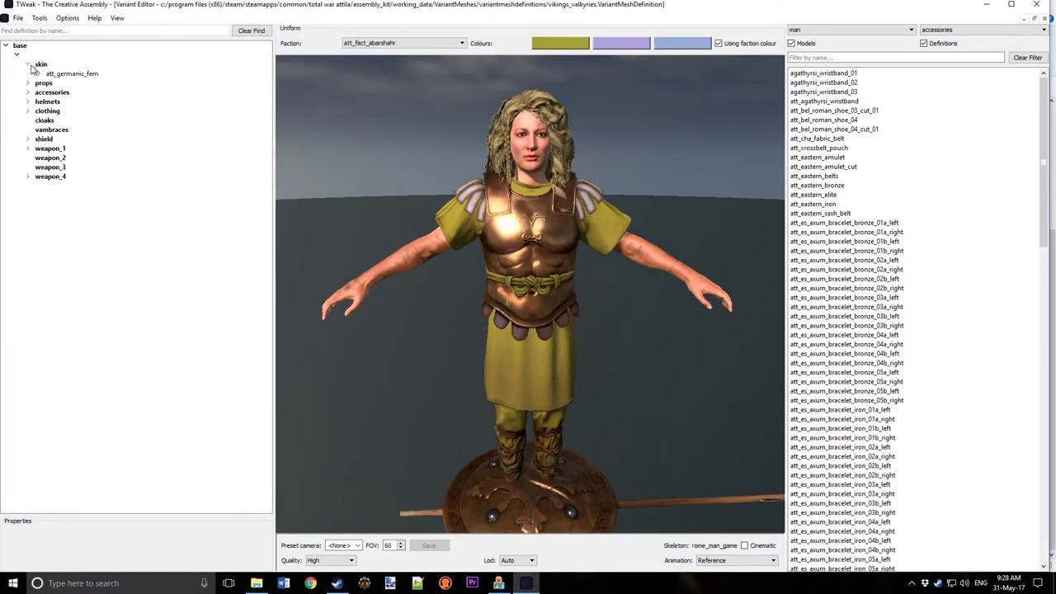
pyautogui.click(72, 73)
pyautogui.moveTo(601, 244)
pyautogui.mouseDown()
pyautogui.moveTo(635, 259)
pyautogui.moveTo(592, 255)
pyautogui.mouseUp()
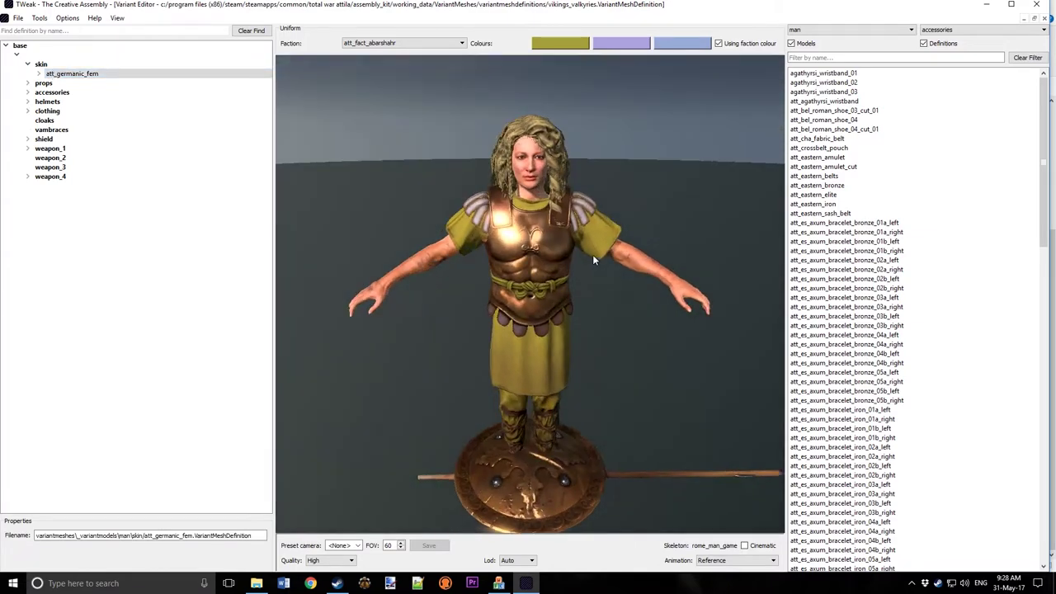
pyautogui.click(39, 73)
pyautogui.click(49, 82)
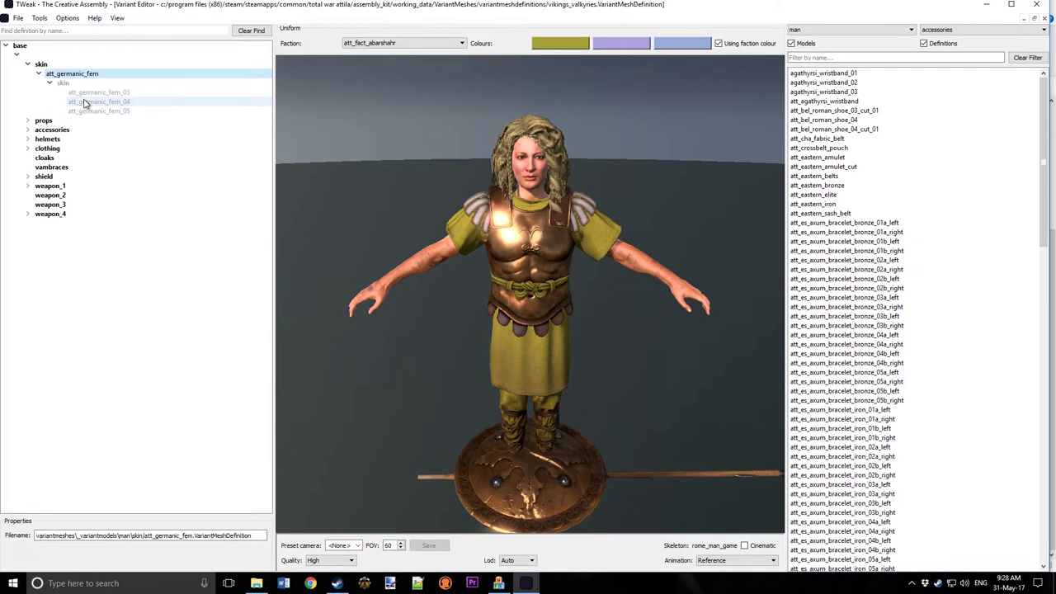
# Step: Preview att_germanic_fem_04 and att_germanic_fem_05 and examine the face up close
pyautogui.click(89, 102)
pyautogui.click(93, 111)
pyautogui.scroll(3, 485, 148)
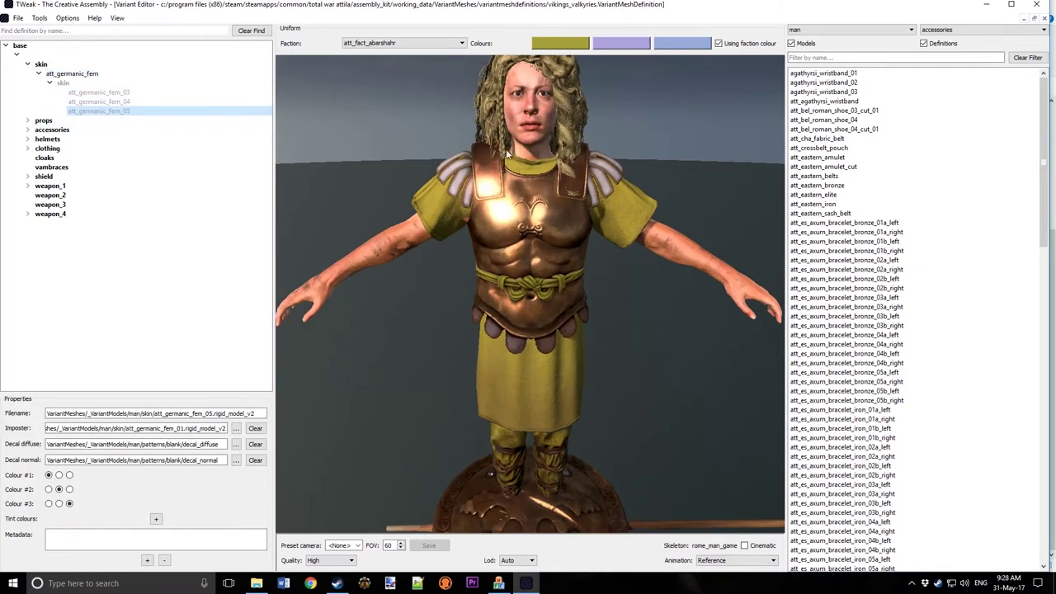
# Step: Expand props through att_fem_trousers_bound to its trousers variants and preview the first two on the legs up close
pyautogui.click(28, 121)
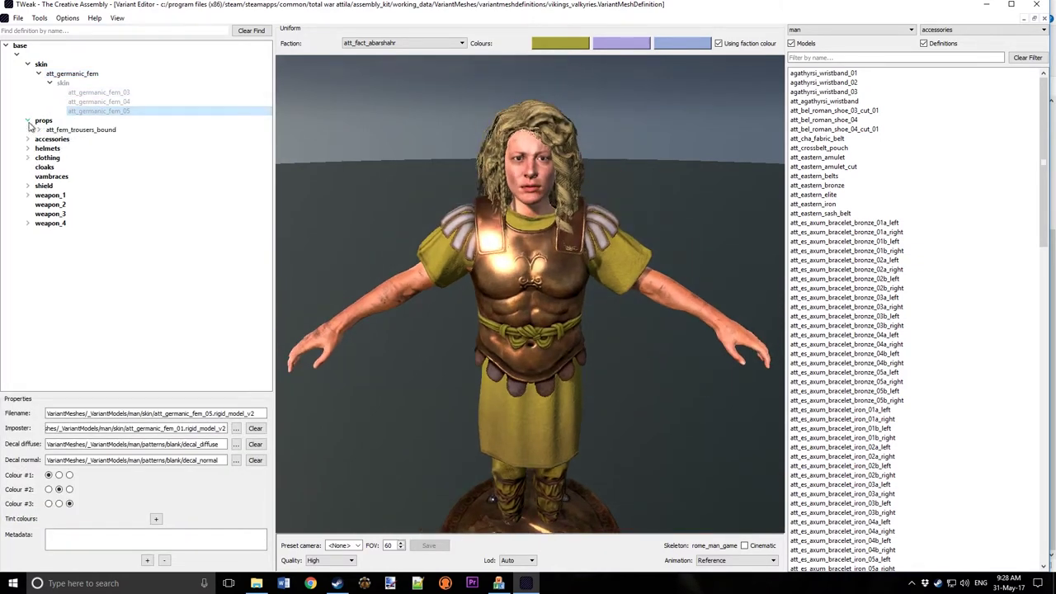
pyautogui.click(37, 129)
pyautogui.doubleClick(69, 138)
pyautogui.click(110, 148)
pyautogui.click(109, 157)
pyautogui.scroll(2, 453, 228)
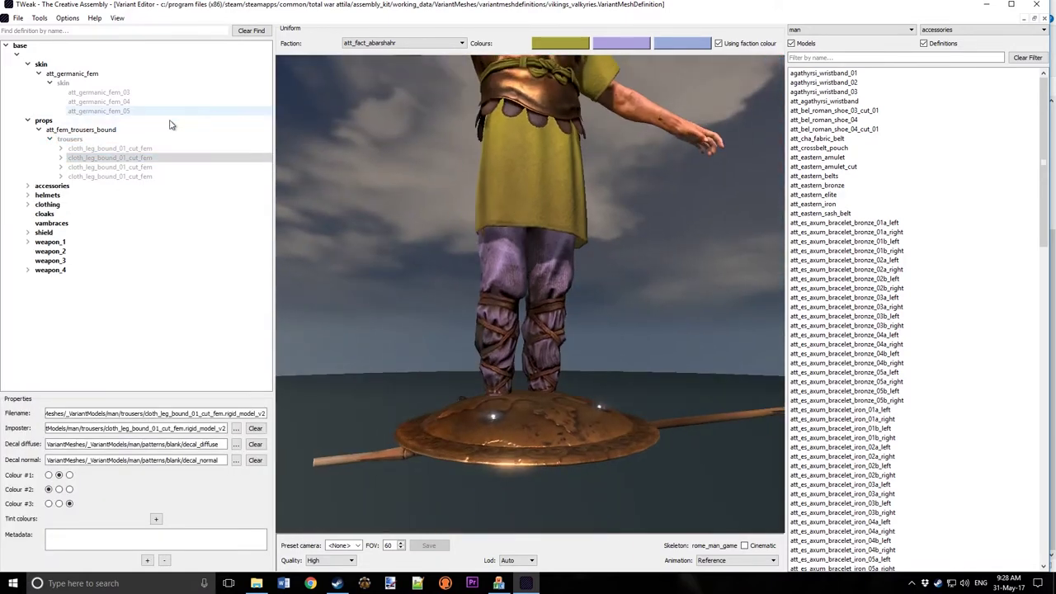
# Step: Preview all four cloth_leg_bound_01_cut_fem trousers variants in order
pyautogui.click(124, 150)
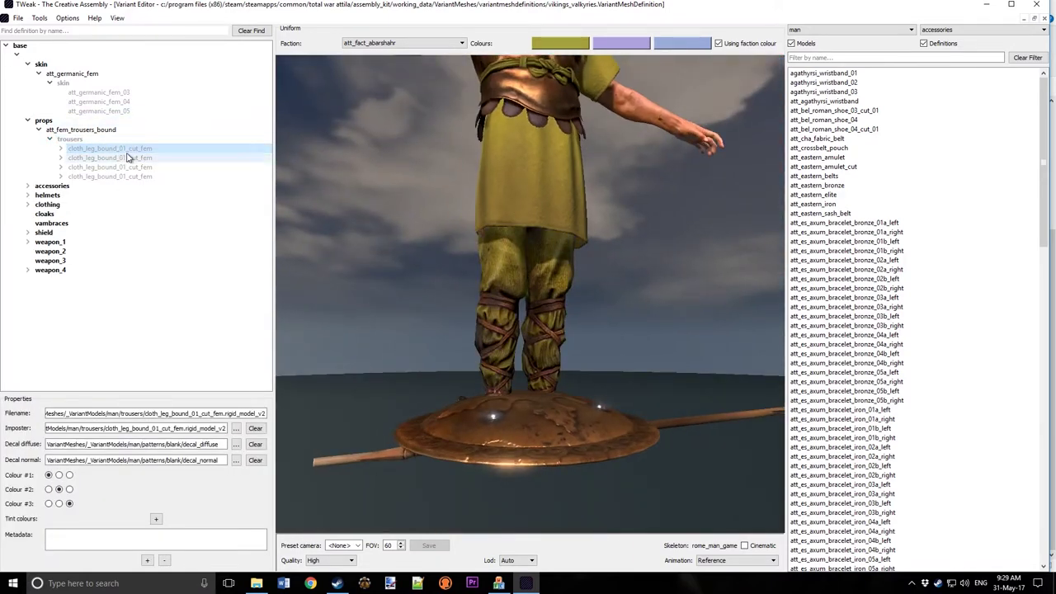
pyautogui.press('Down')
pyautogui.press('Down')
pyautogui.press('Down')
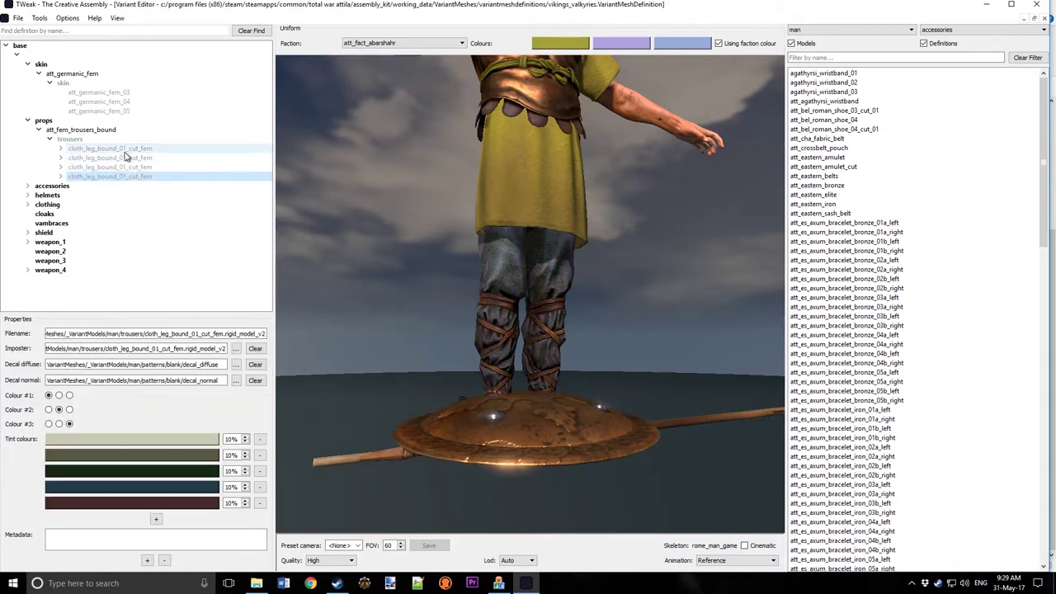
# Step: Compare the Colour #1, #2 and #3 assignments of the first three cloth_leg_bound_01_cut_fem variants
pyautogui.click(125, 152)
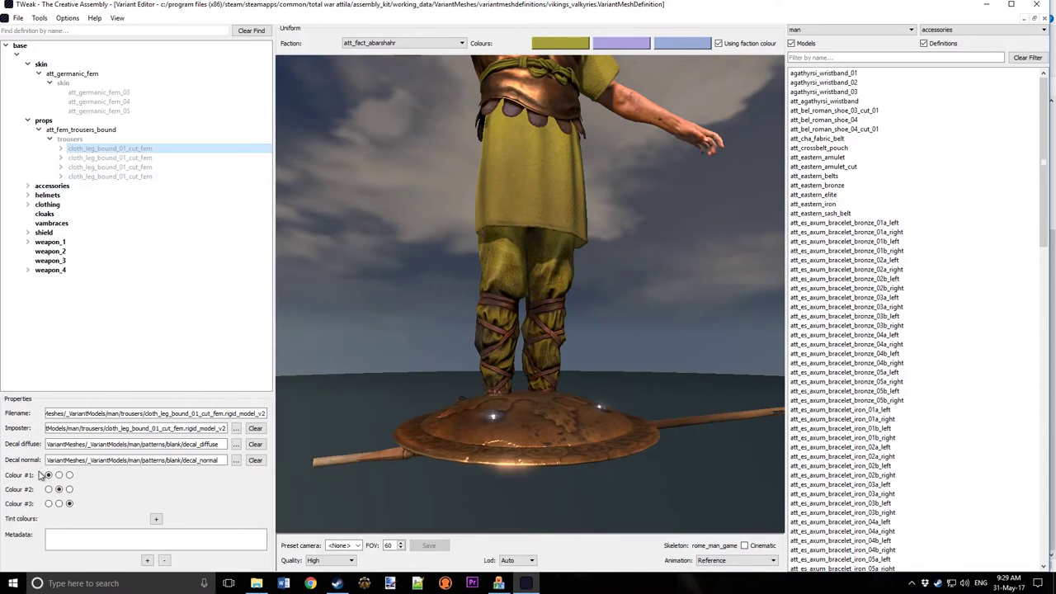
pyautogui.click(142, 158)
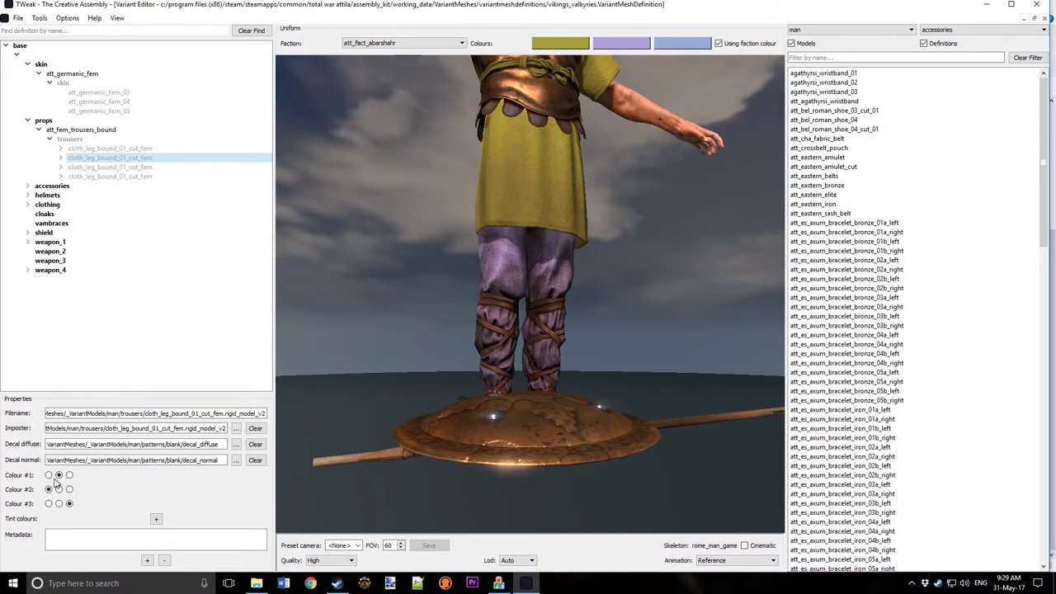
pyautogui.click(132, 167)
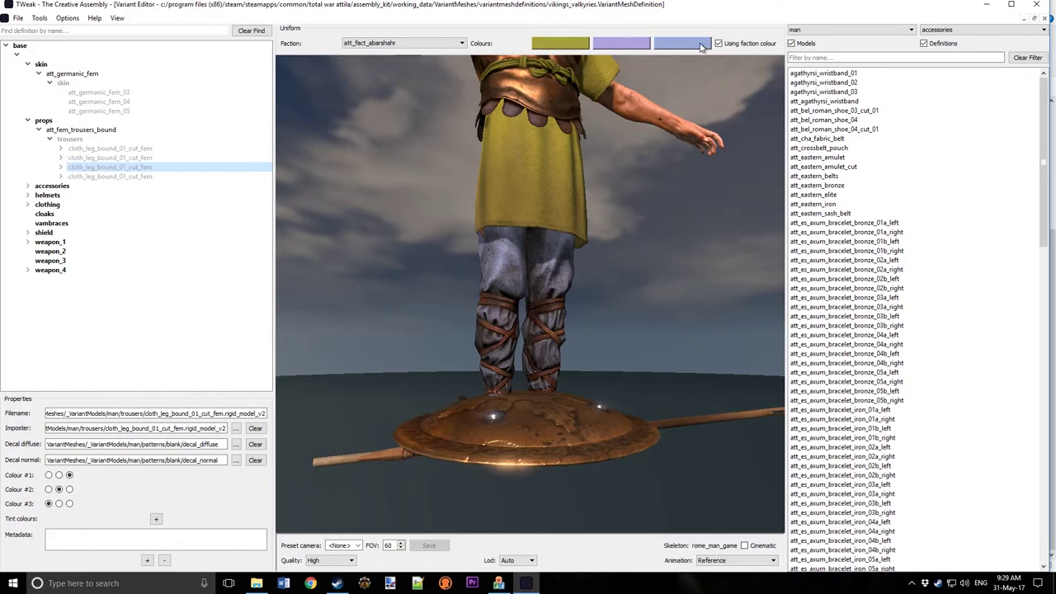
# Step: Set the third uniform colour to the custom dark red (Red 150, Green 15, Blue 11)
pyautogui.click(673, 42)
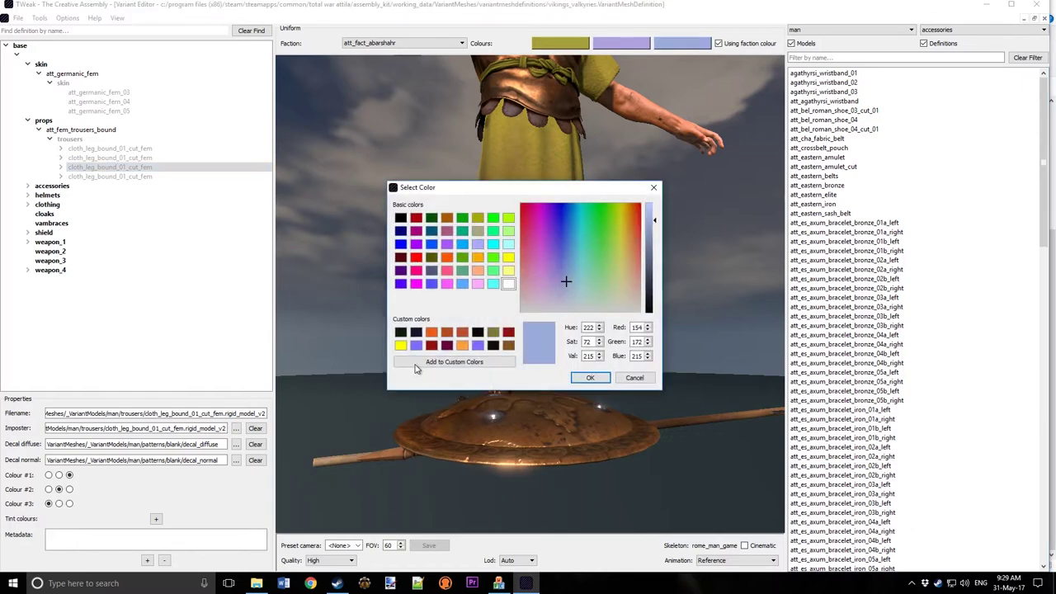
pyautogui.click(509, 346)
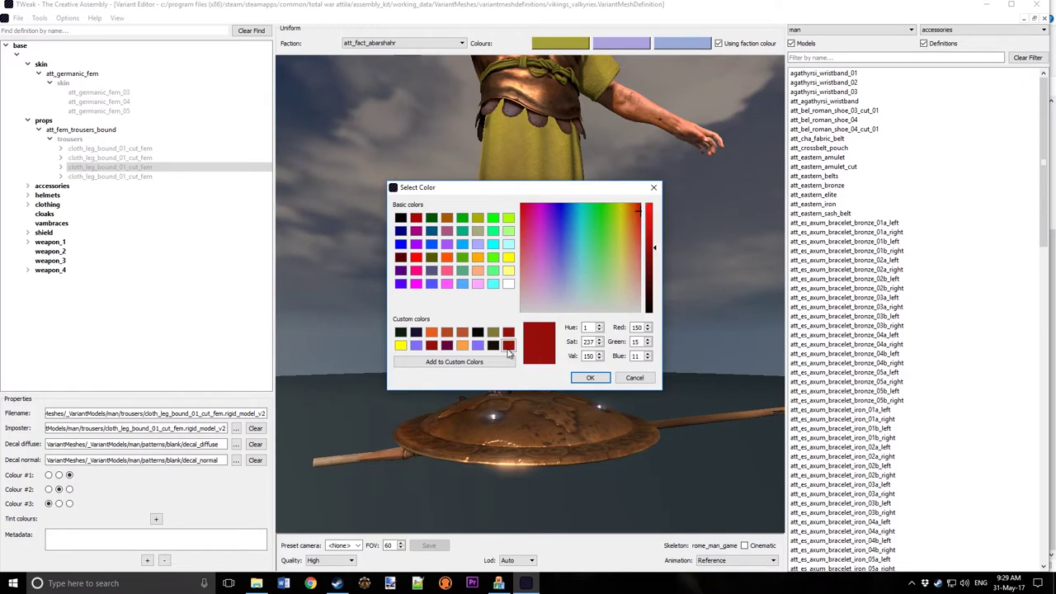
pyautogui.click(589, 377)
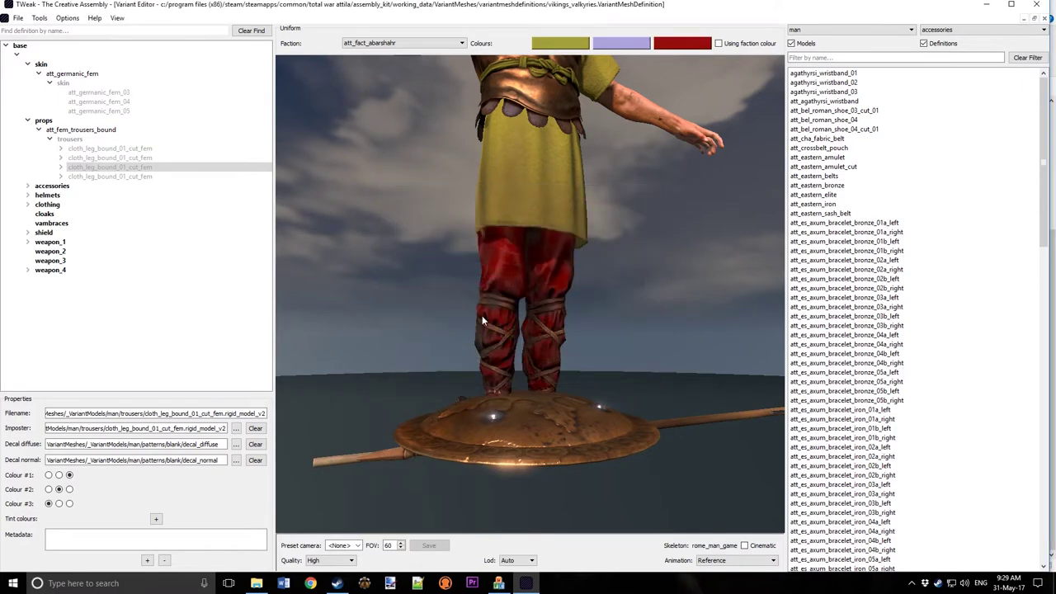
# Step: Preview the first trousers variant again, then inspect e3_tunic_cutoffa in the accessories slot on the figure
pyautogui.click(129, 147)
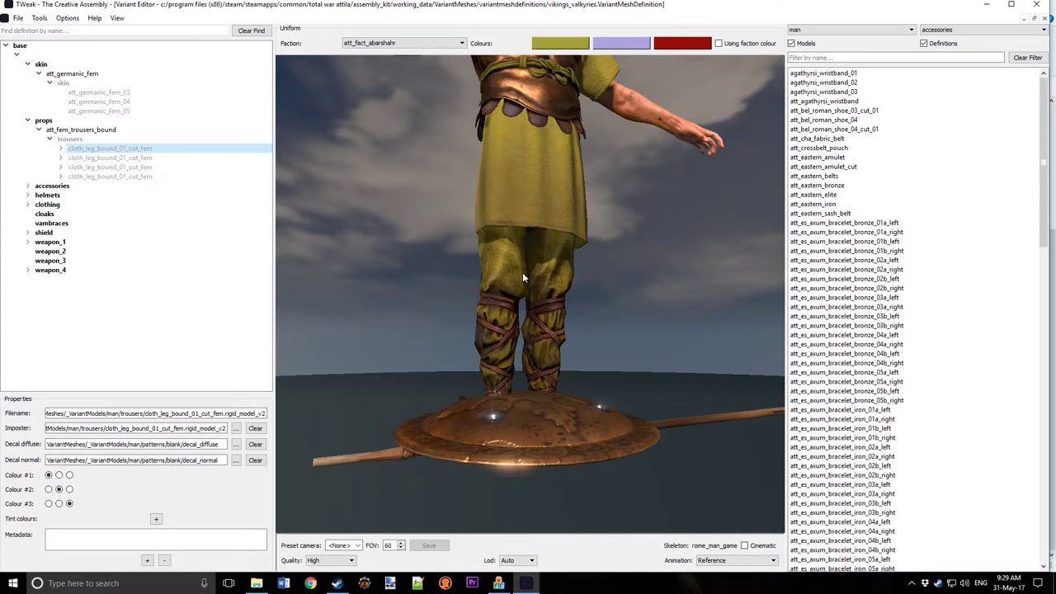
pyautogui.moveTo(543, 191); pyautogui.dragTo(518, 264)
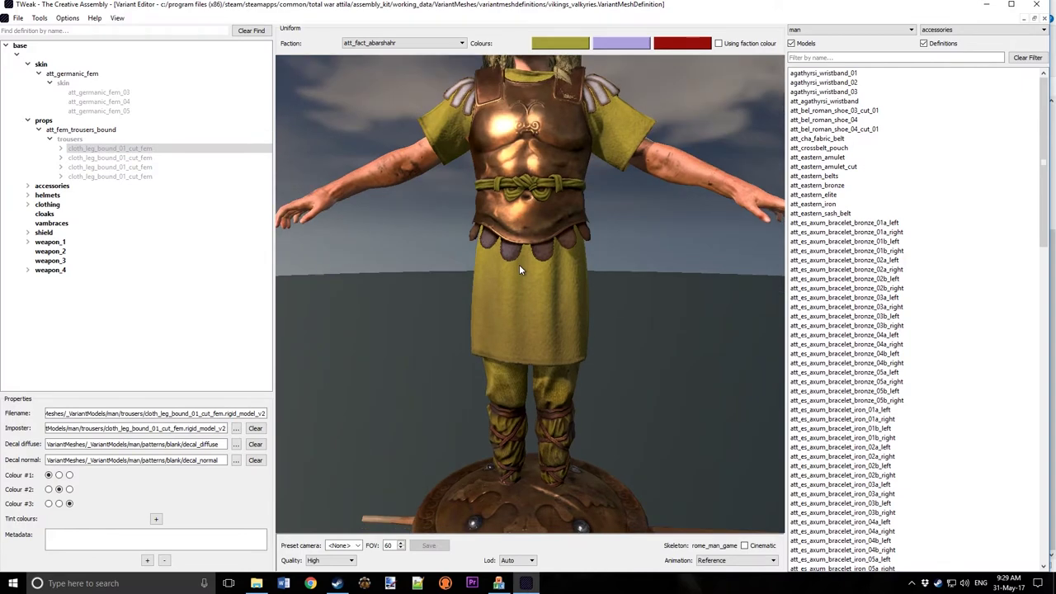
pyautogui.click(27, 185)
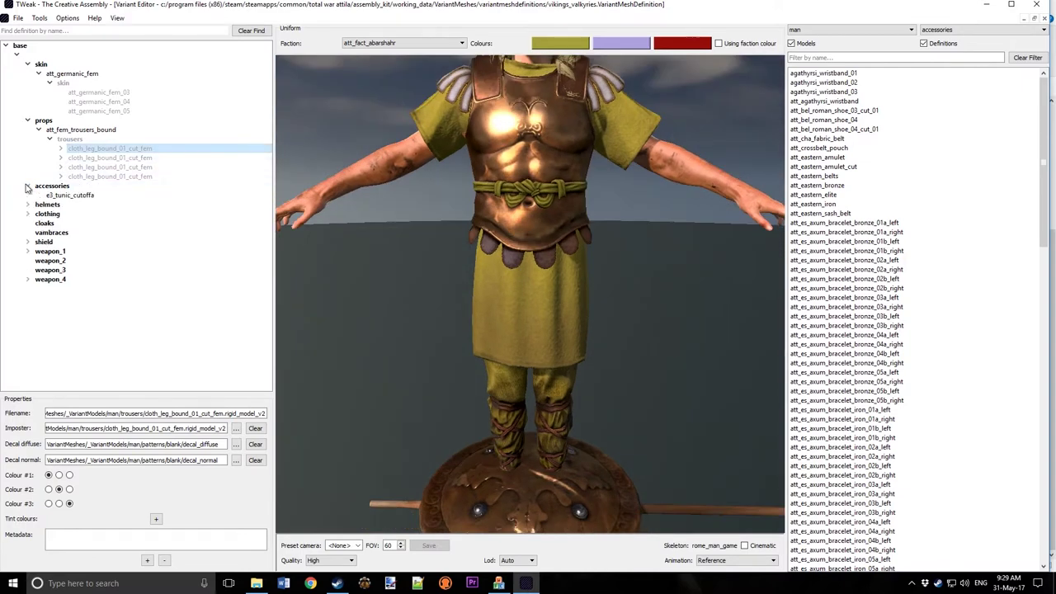
pyautogui.click(60, 196)
pyautogui.moveTo(519, 206); pyautogui.dragTo(496, 265)
# Step: Expand the helmets slot and compare the att_fem_celtic_light and att_fem_celtic_red hairstyles from the side
pyautogui.click(27, 205)
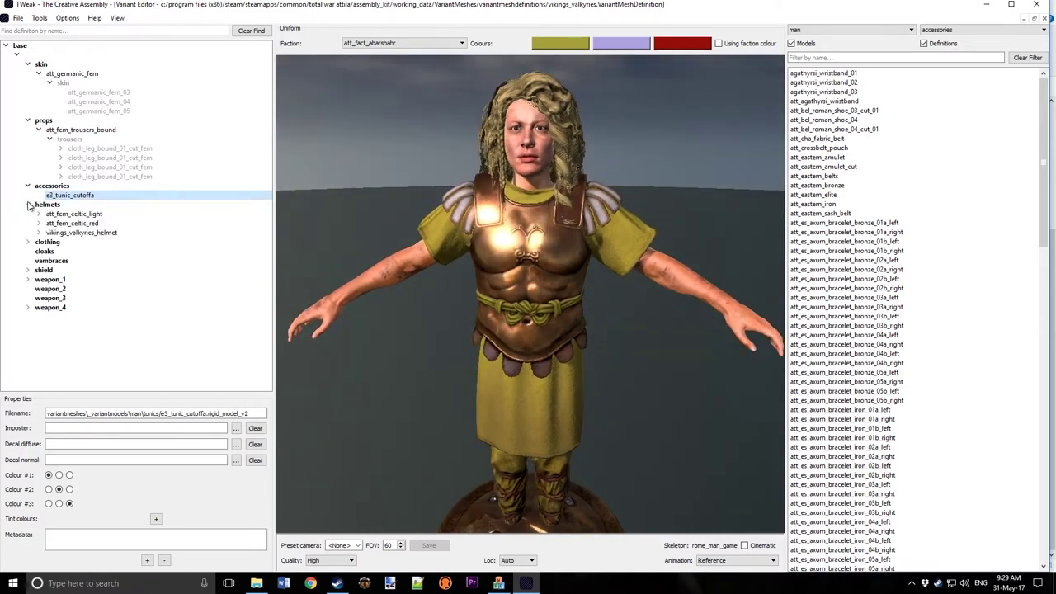
pyautogui.click(56, 214)
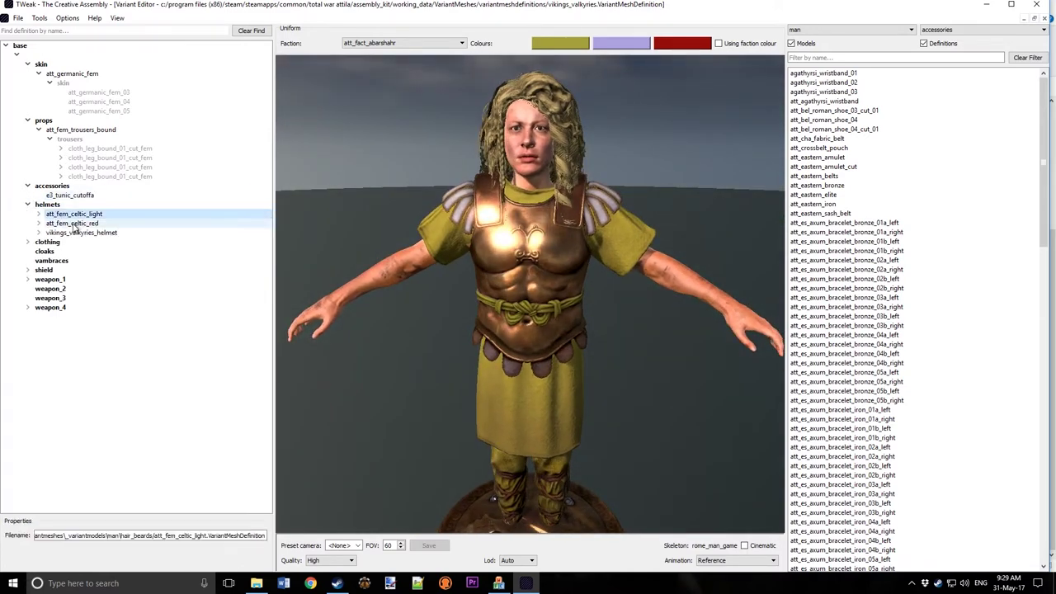
pyautogui.click(73, 223)
pyautogui.click(74, 214)
pyautogui.moveTo(462, 206); pyautogui.dragTo(495, 262)
pyautogui.click(73, 215)
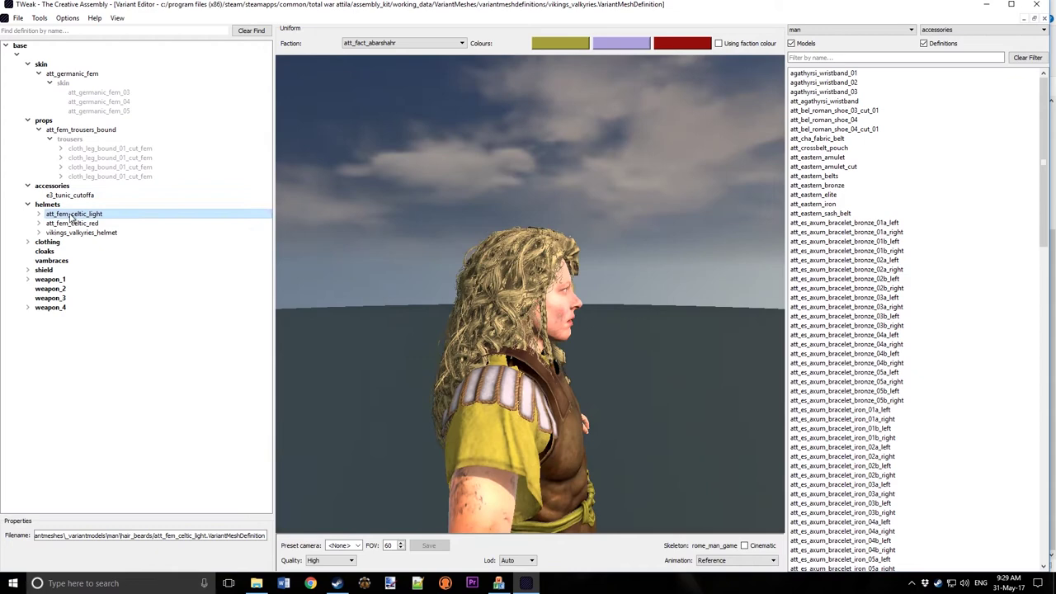
pyautogui.click(75, 224)
pyautogui.moveTo(478, 346); pyautogui.dragTo(427, 373)
pyautogui.click(83, 224)
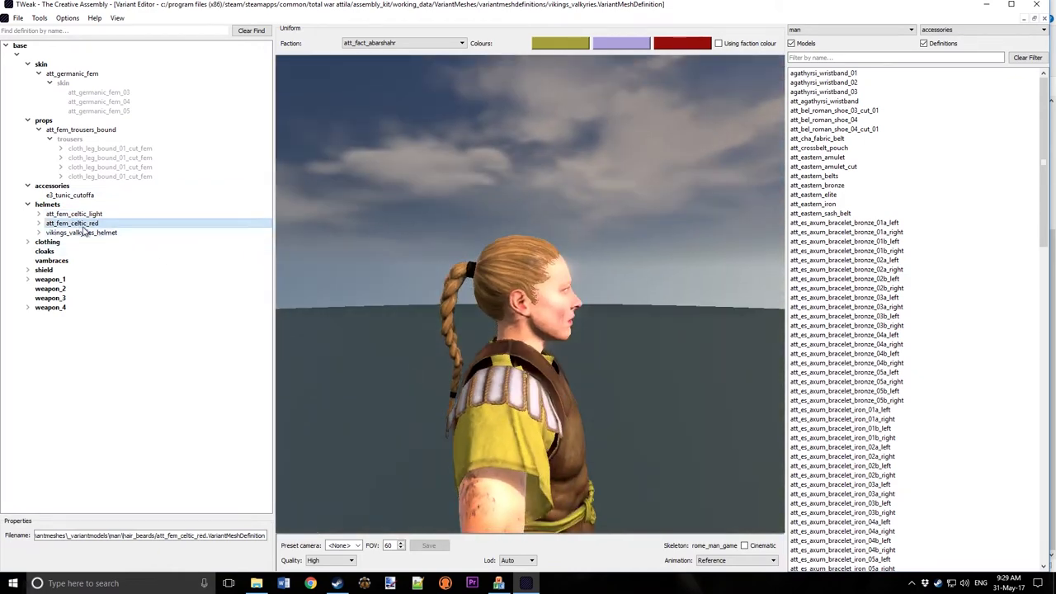
# Step: Preview vikings_valkyries_helmet and examine the winged helmet from the front up close
pyautogui.click(83, 232)
pyautogui.moveTo(462, 296); pyautogui.dragTo(419, 311)
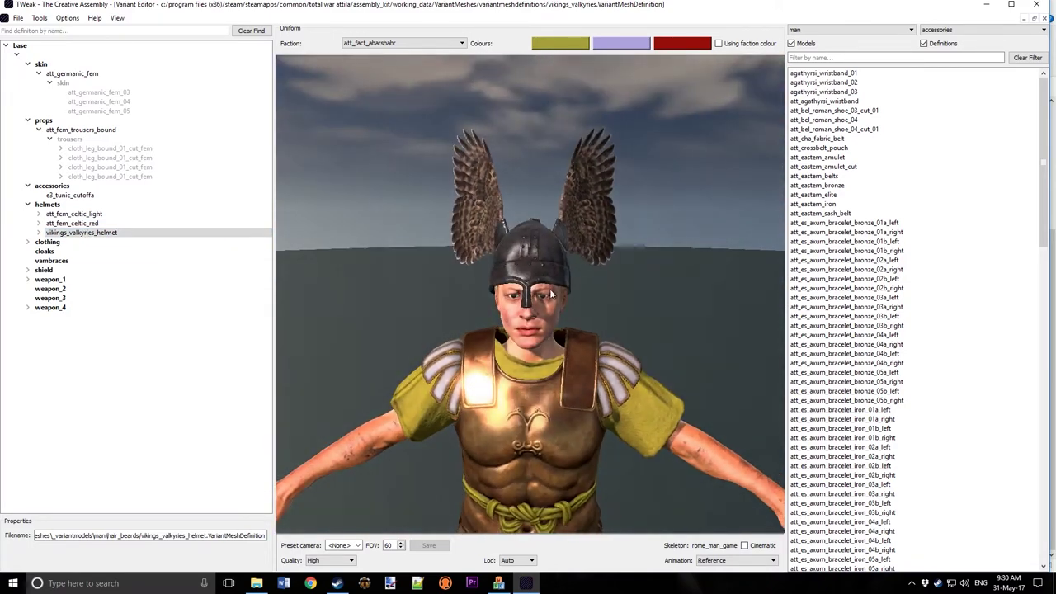
pyautogui.scroll(2, 521, 255)
pyautogui.moveTo(522, 255); pyautogui.dragTo(521, 317, button='middle')
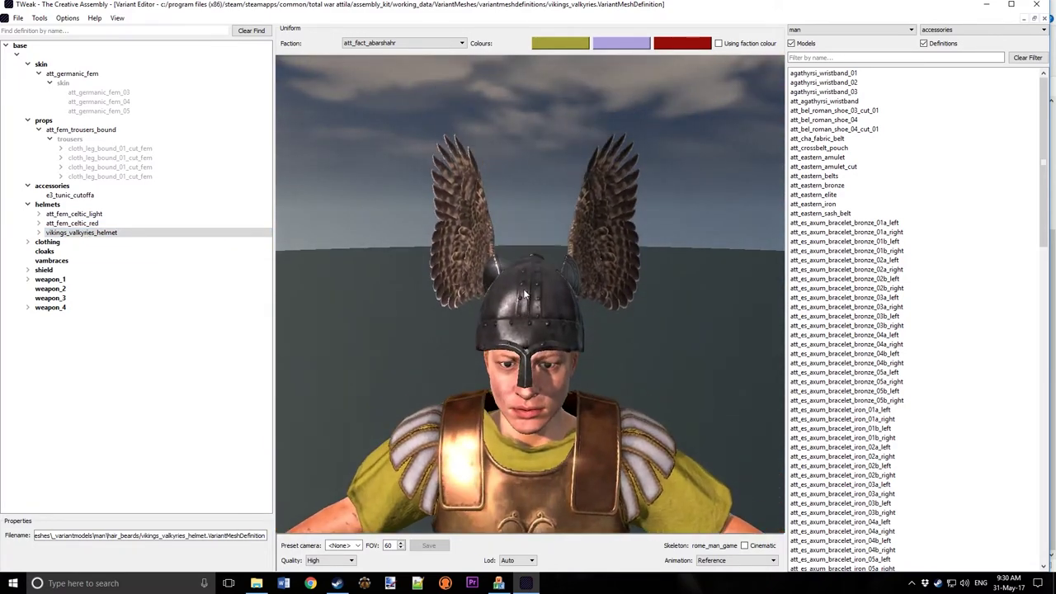
# Step: Expand vikings_valkyries_helmet through its helmets slot and inspect generic_spangenhelm_heavy with its nested crest slots
pyautogui.click(38, 232)
pyautogui.click(47, 251)
pyautogui.click(50, 241)
pyautogui.click(61, 251)
pyautogui.click(85, 251)
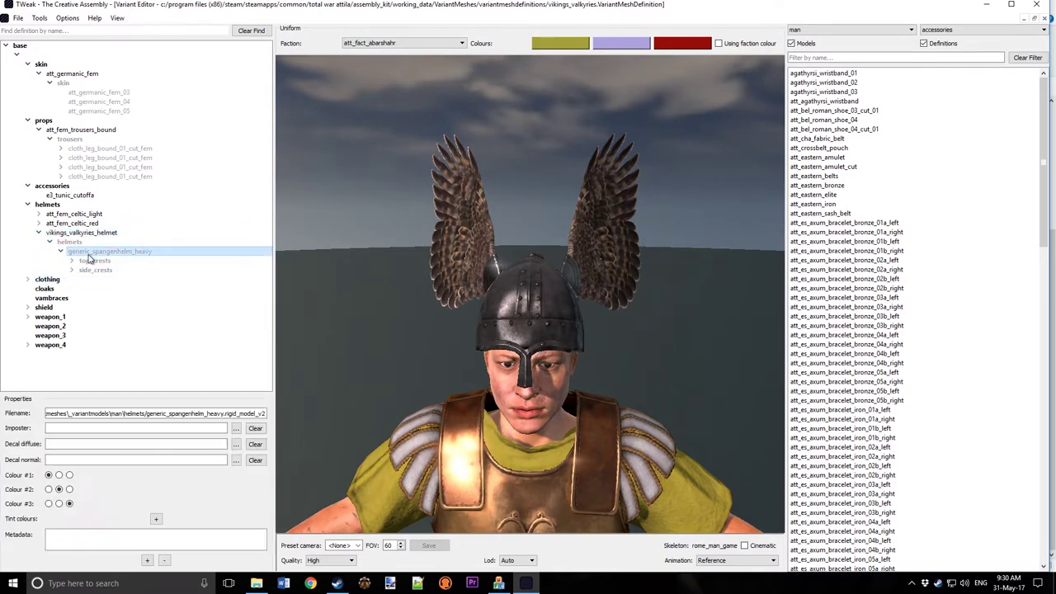
# Step: Expand top_crests and examine att_celts_falcon_wings_crest on the helmet from the side and front
pyautogui.click(72, 261)
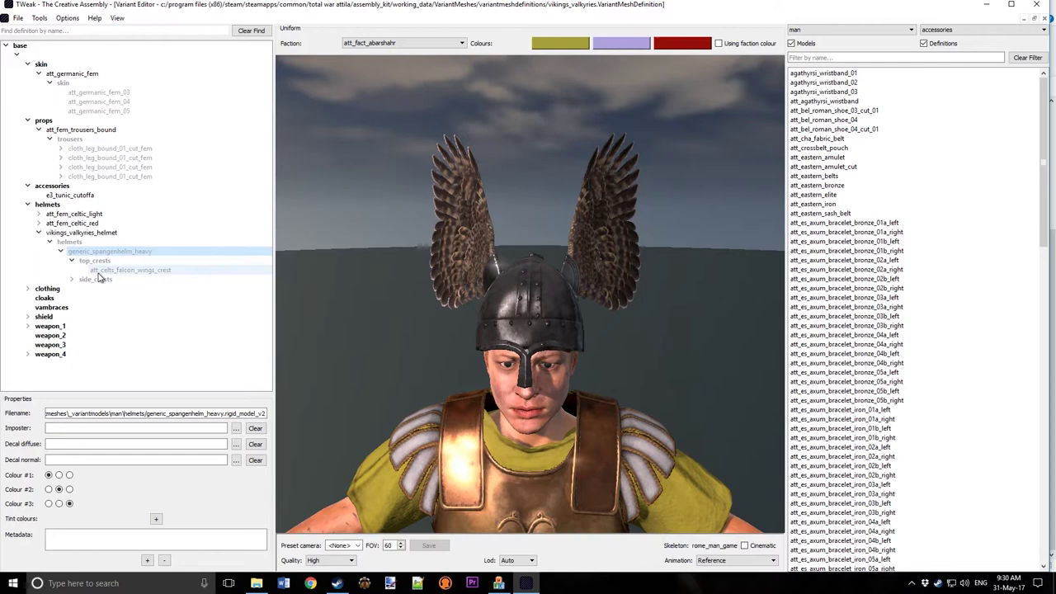
pyautogui.click(129, 270)
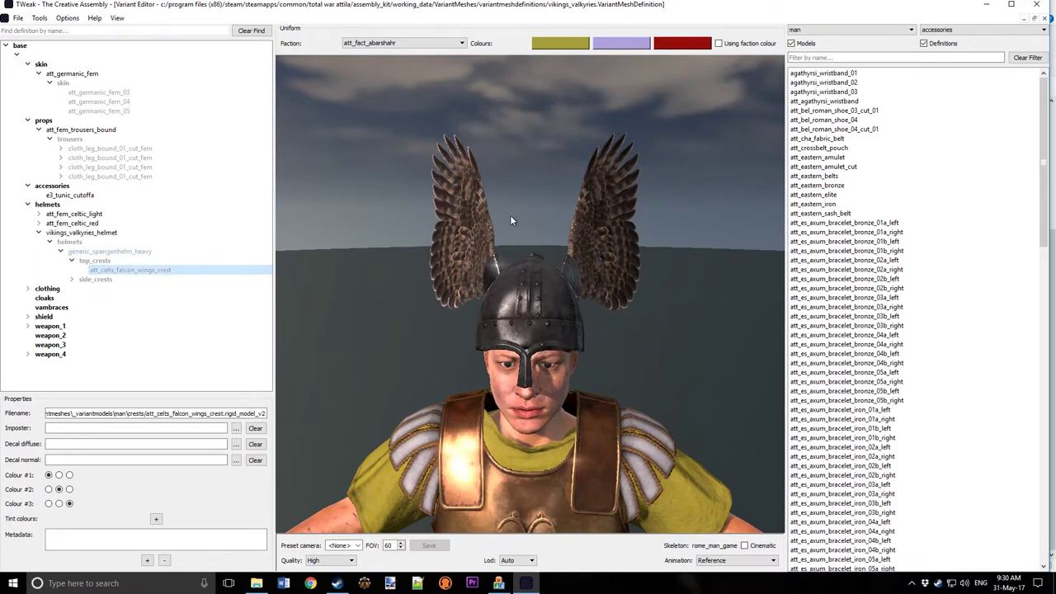
pyautogui.moveTo(544, 319); pyautogui.dragTo(543, 285)
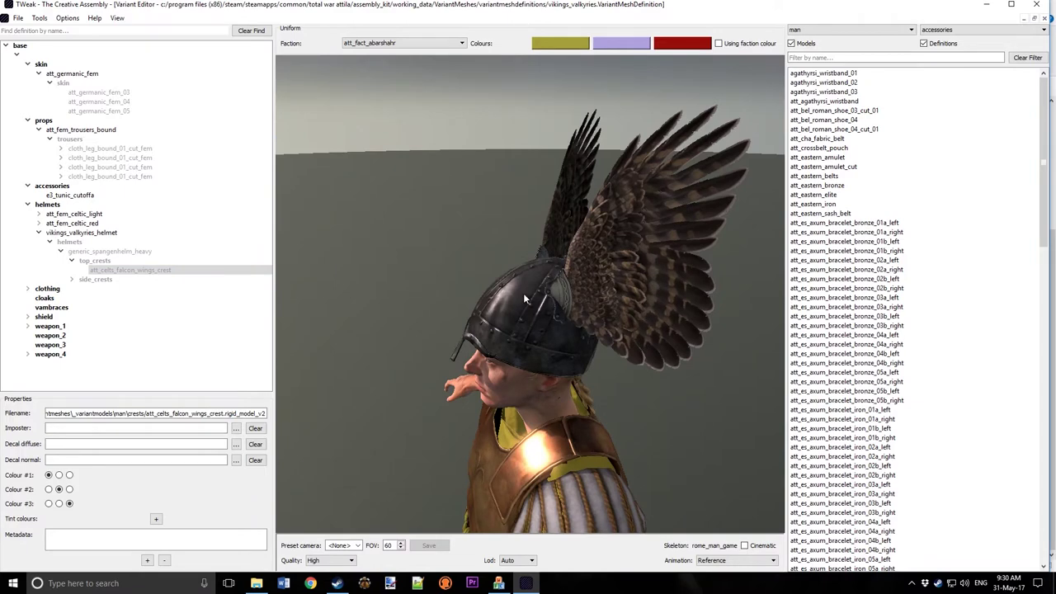
pyautogui.moveTo(617, 249); pyautogui.dragTo(684, 244)
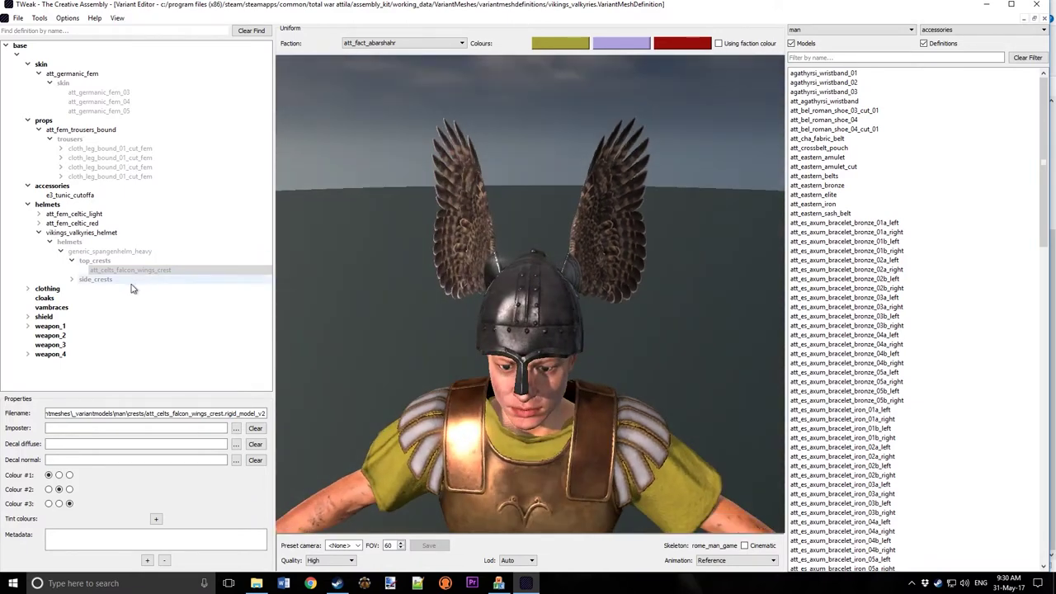
# Step: Expand side_crests and examine germanic_fem_hairstyle_01_cut_01 from behind the head
pyautogui.click(71, 279)
pyautogui.click(93, 288)
pyautogui.moveTo(436, 358); pyautogui.dragTo(480, 383)
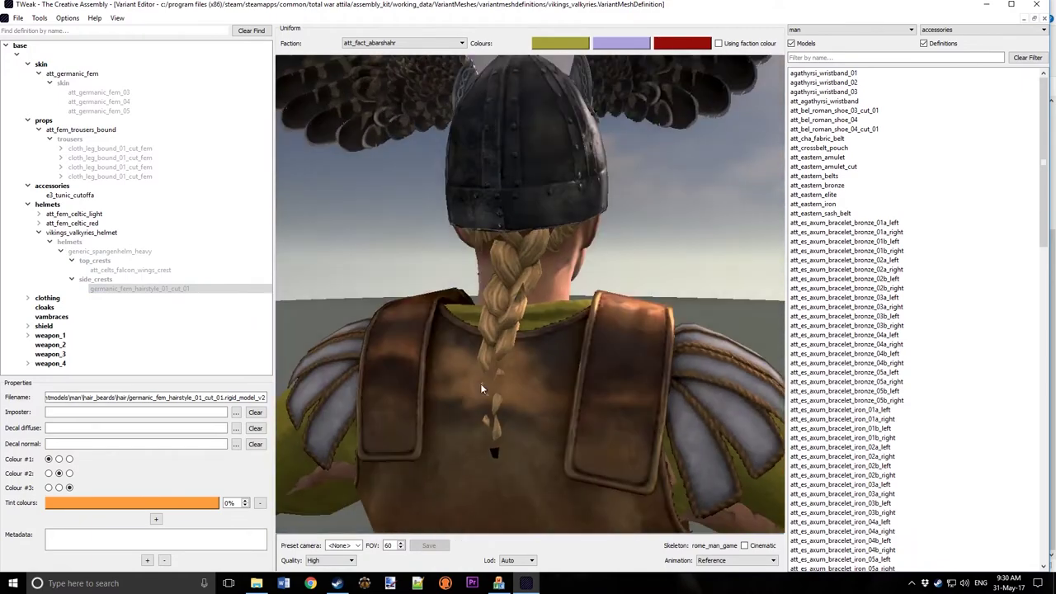
pyautogui.moveTo(545, 209); pyautogui.dragTo(441, 293)
pyautogui.scroll(-5, 517, 273)
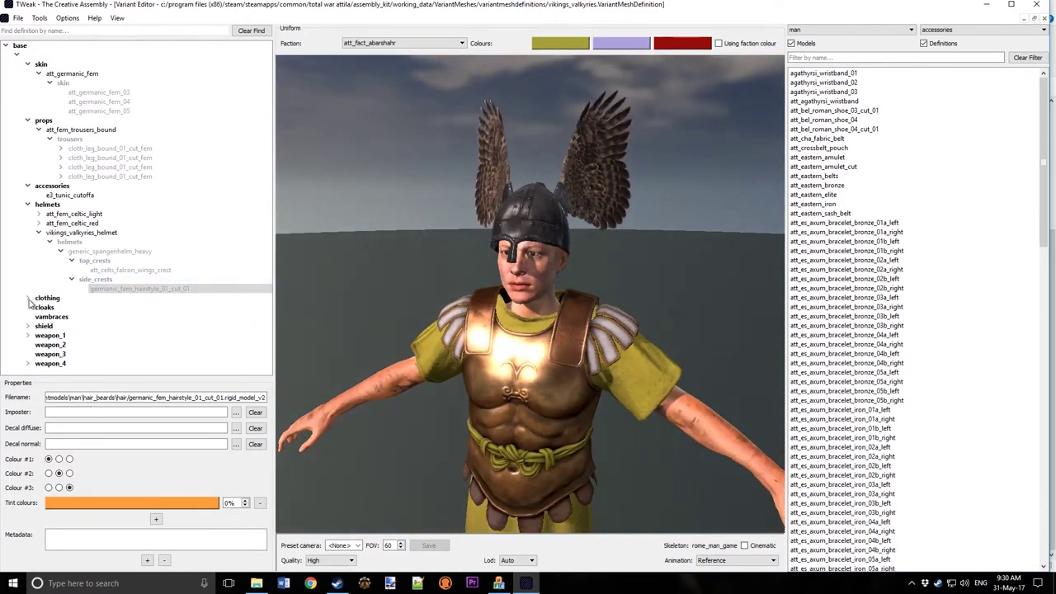
# Step: Expand the clothing slot and preview its five cuirasses from att_bel_bel_cuirass to hellenic_bronze_short_cuirass_a
pyautogui.click(27, 298)
pyautogui.click(58, 307)
pyautogui.scroll(-5, 480, 360)
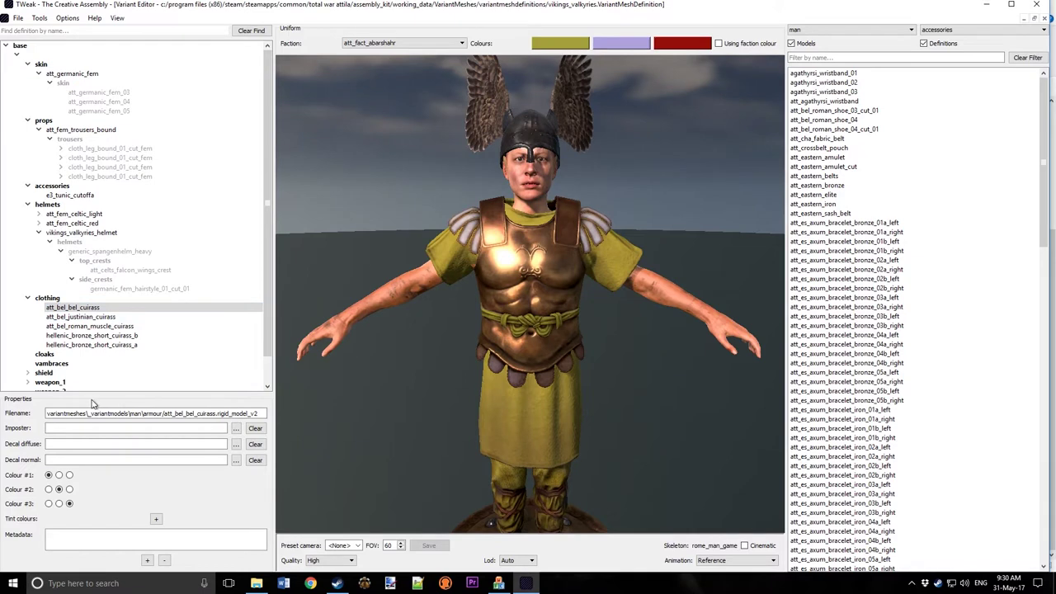
pyautogui.click(90, 317)
pyautogui.click(94, 326)
pyautogui.click(96, 335)
pyautogui.click(96, 345)
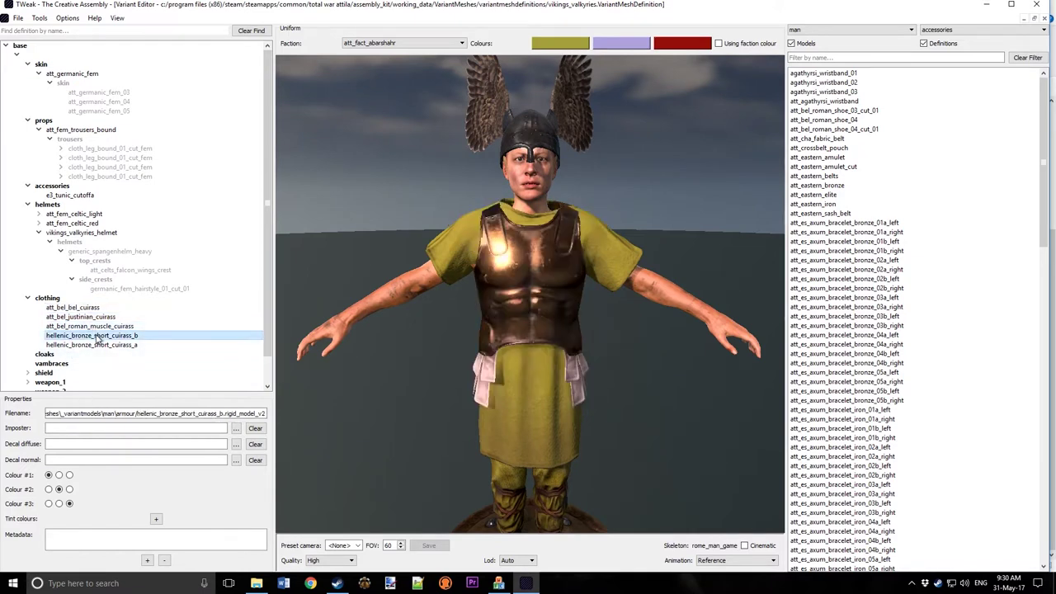
# Step: Expand the shield slot and examine att_cha_4_stud_shield_03 at the figure's feet up close
pyautogui.scroll(-1, 22, 335)
pyautogui.click(28, 345)
pyautogui.moveTo(552, 264); pyautogui.dragTo(535, 342)
pyautogui.scroll(2, 536, 342)
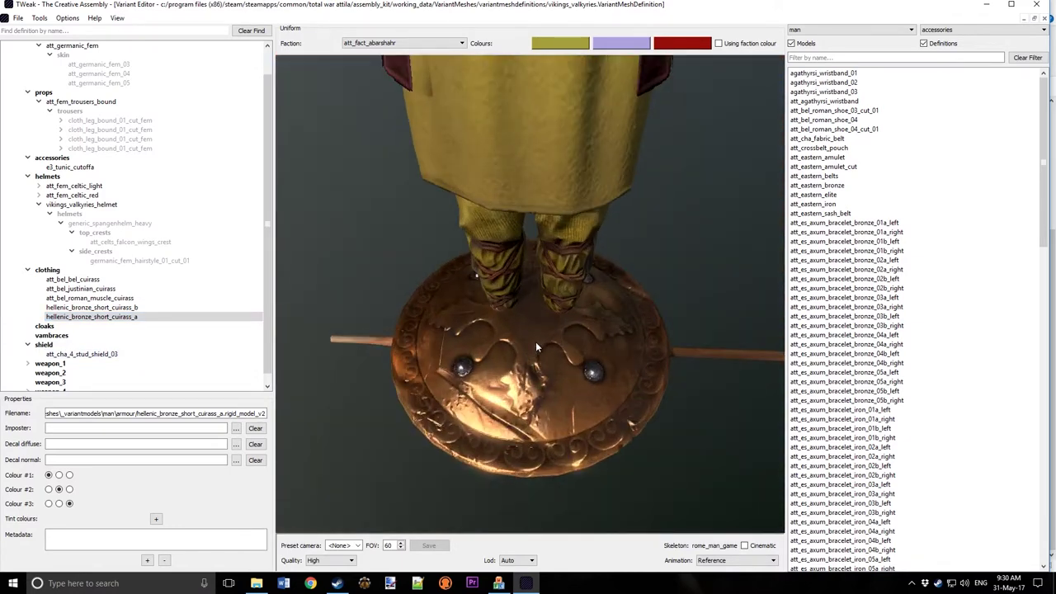
# Step: Expand weapon_1 through att_spear to its shortspear variants, and inspect the properties of weapon_1 and att_spear
pyautogui.scroll(-1, 58, 359)
pyautogui.click(28, 354)
pyautogui.click(37, 364)
pyautogui.click(50, 373)
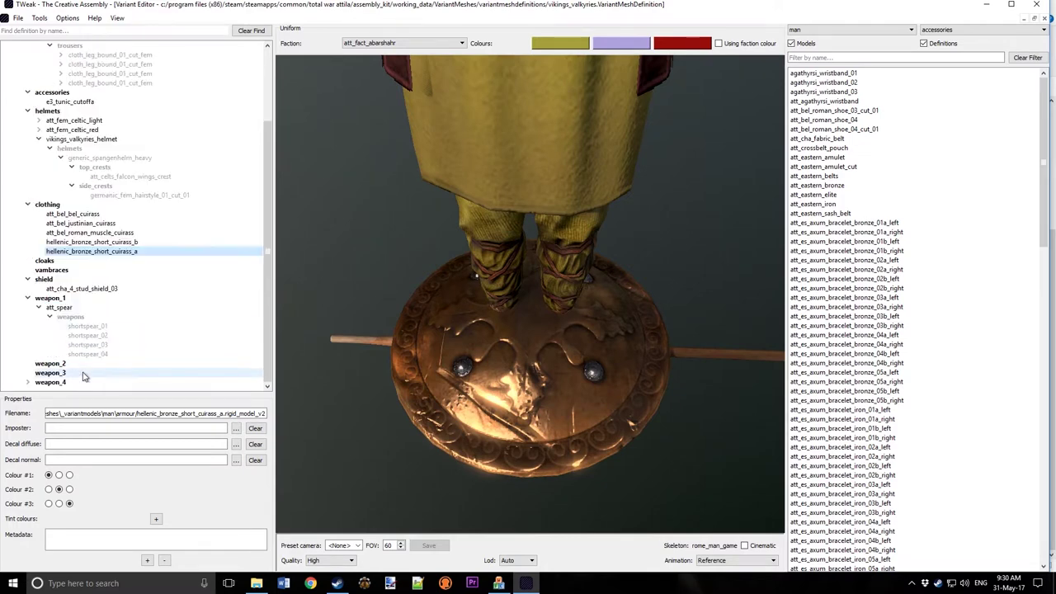
pyautogui.click(49, 317)
pyautogui.moveTo(343, 317); pyautogui.dragTo(528, 178)
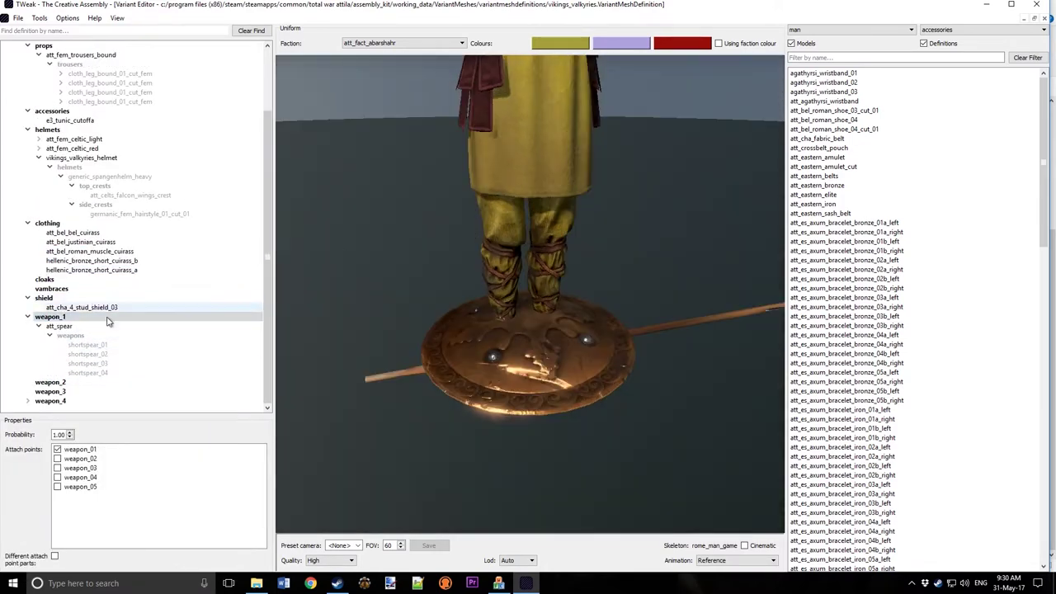
pyautogui.click(60, 328)
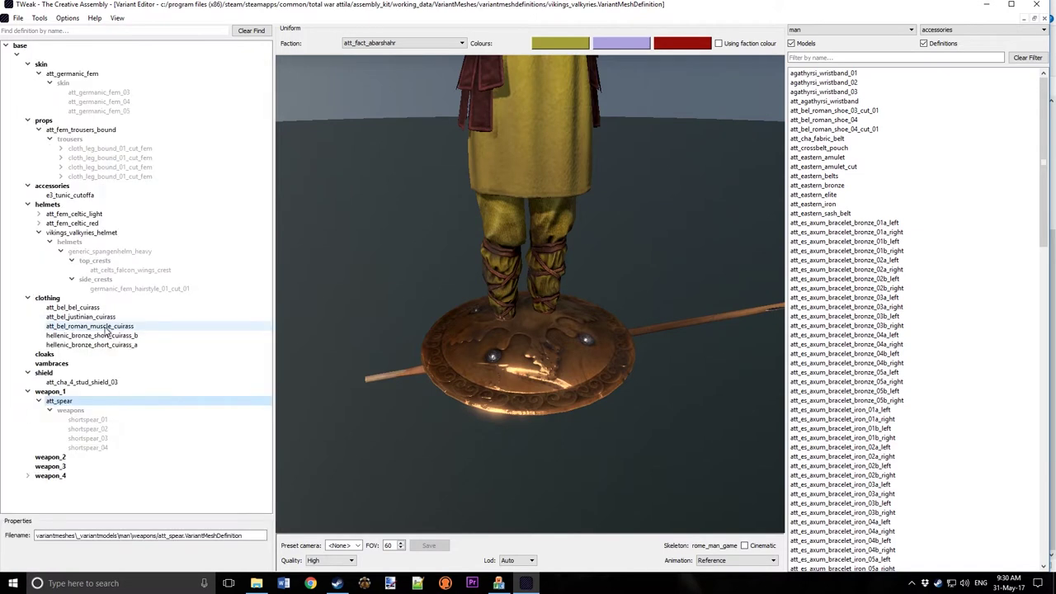
# Step: Expand weapon_4 through att_javelin to its javelin_leaf variants and select att_javelin
pyautogui.click(39, 485)
pyautogui.click(48, 495)
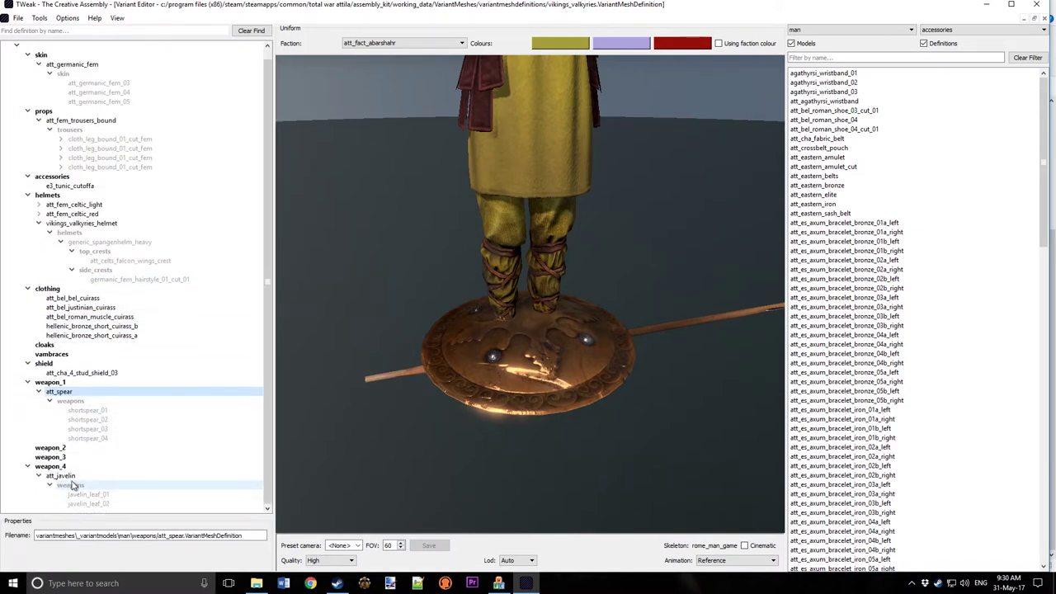
pyautogui.click(66, 476)
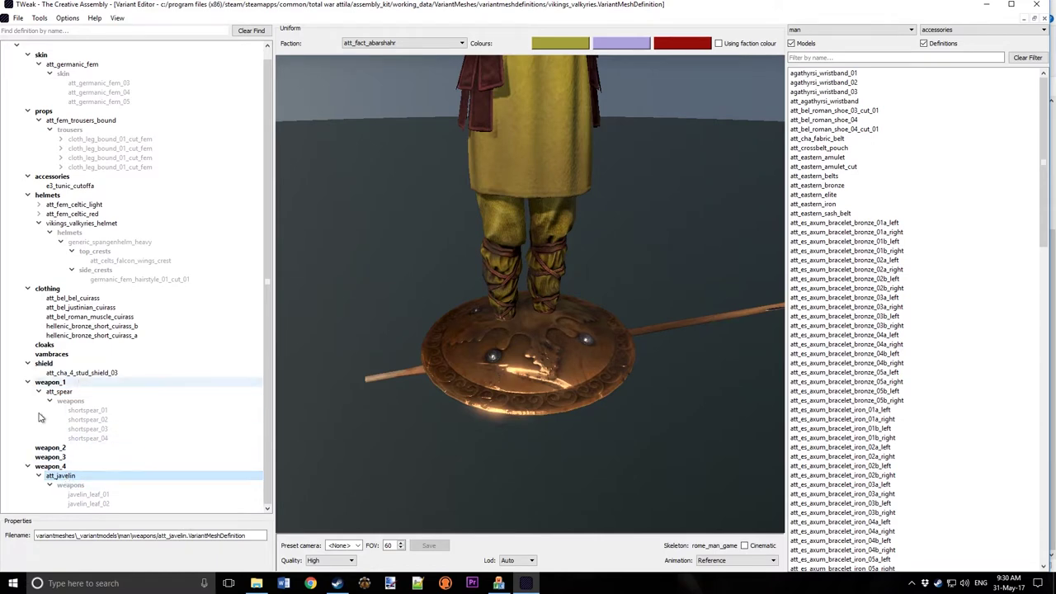
pyautogui.scroll(1, 126, 373)
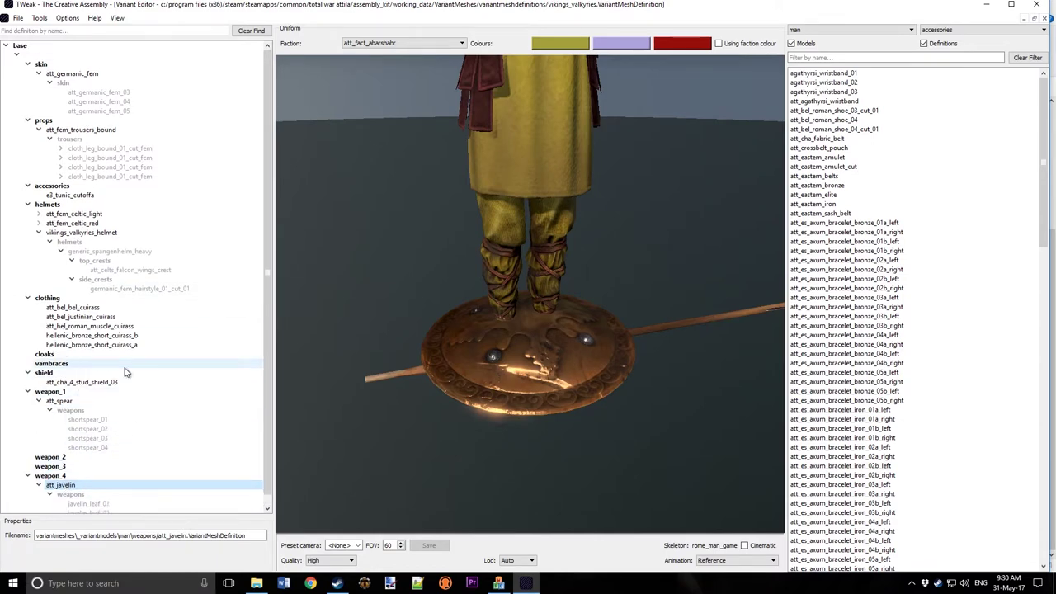
pyautogui.moveTo(475, 309); pyautogui.dragTo(542, 335)
pyautogui.scroll(-2, 542, 335)
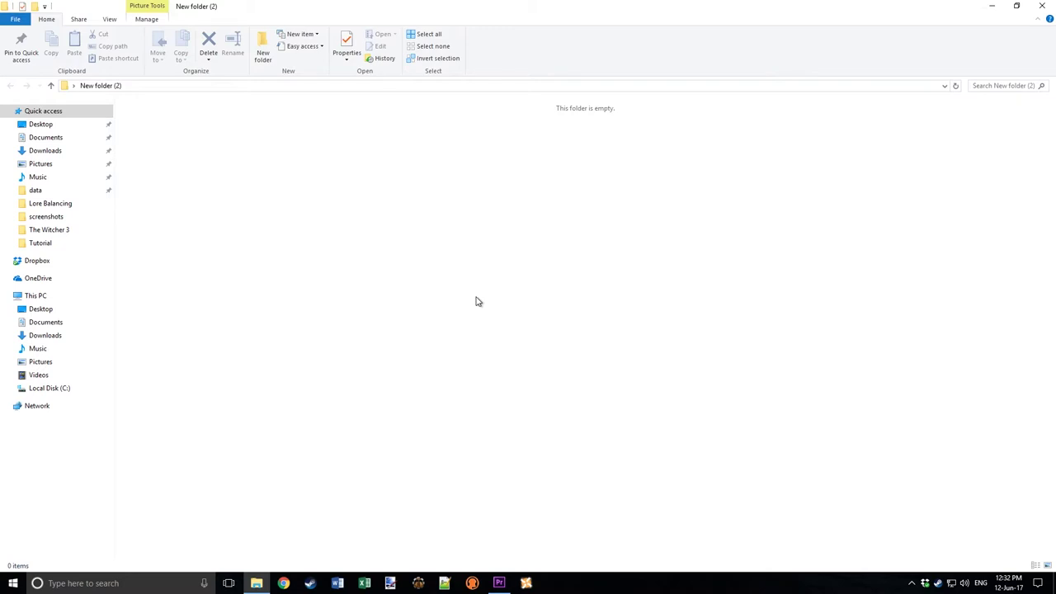
# Step: In File Explorer, browse to Total War Rome II's data folder and open models_rome2.pack in Pack File Manager
pyautogui.click(34, 189)
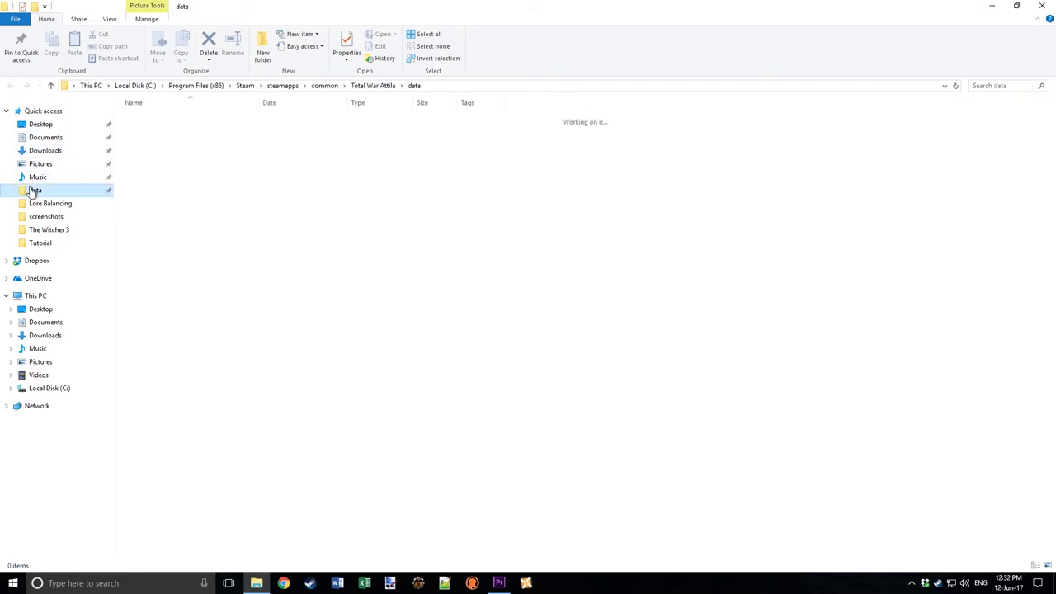
pyautogui.click(327, 89)
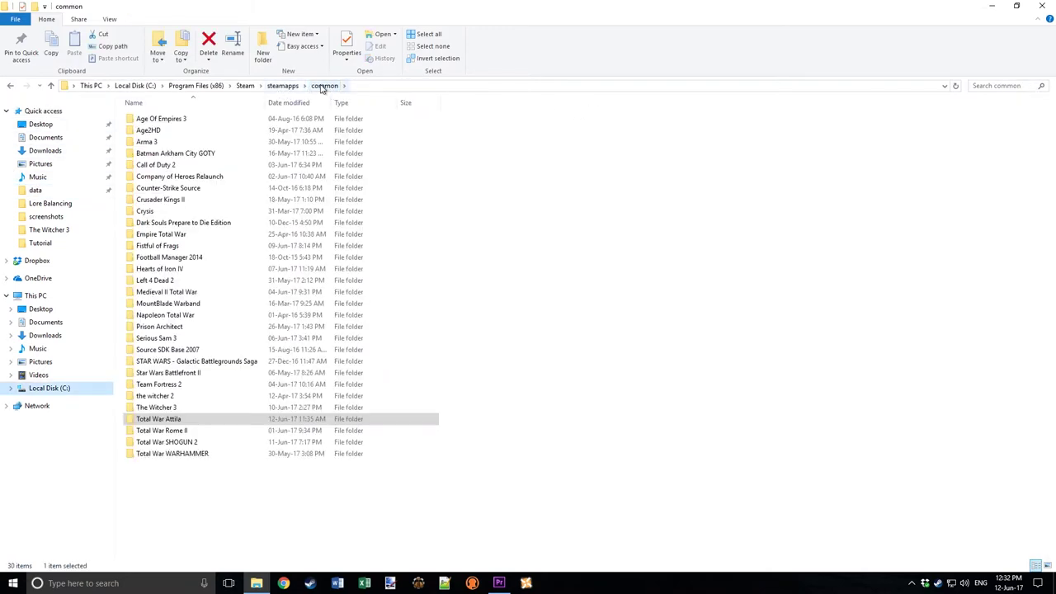
pyautogui.doubleClick(169, 431)
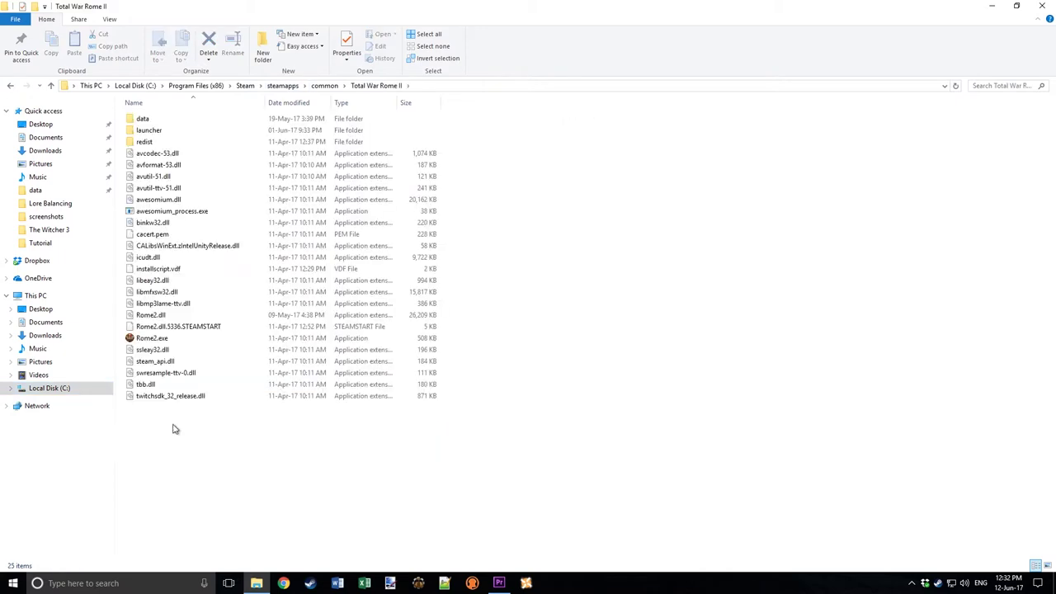
pyautogui.doubleClick(157, 121)
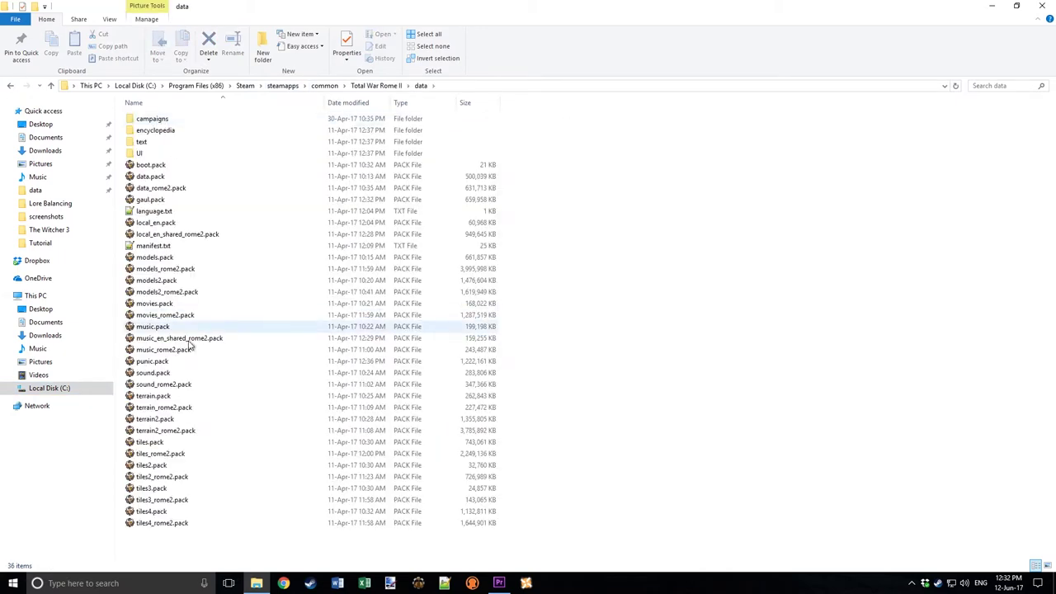
pyautogui.doubleClick(192, 270)
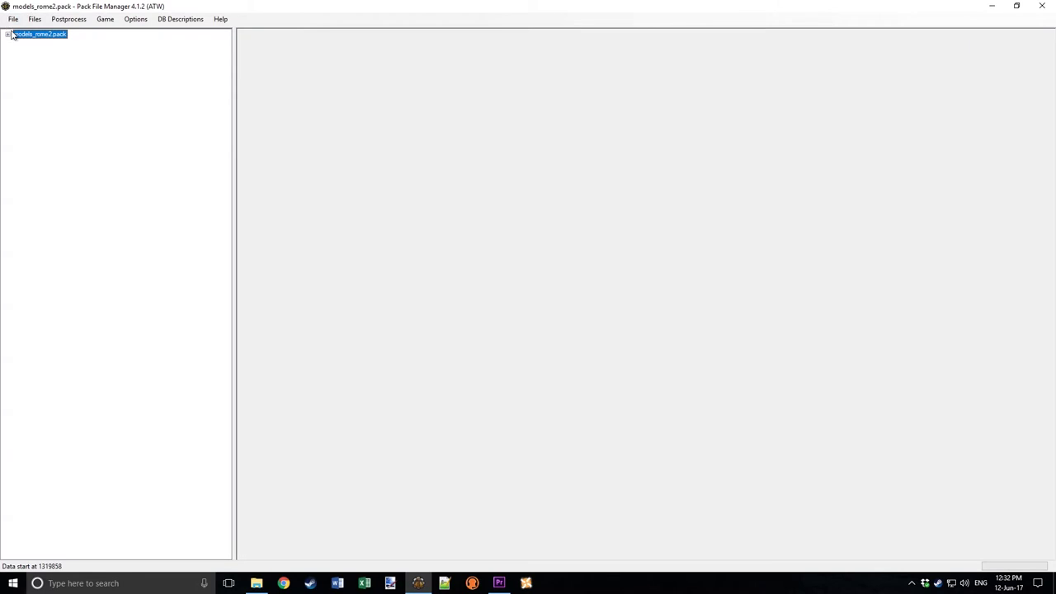
# Step: Expand models_rome2.pack through variantmeshes, _variantmodels and man to list the contents of the armour folder
pyautogui.click(10, 34)
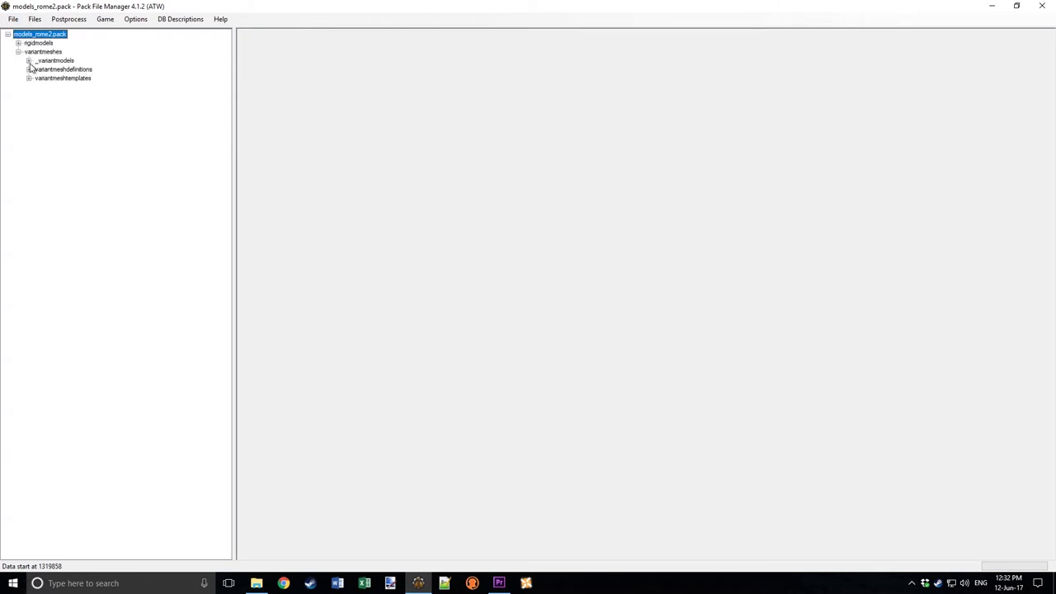
pyautogui.click(29, 61)
pyautogui.click(40, 139)
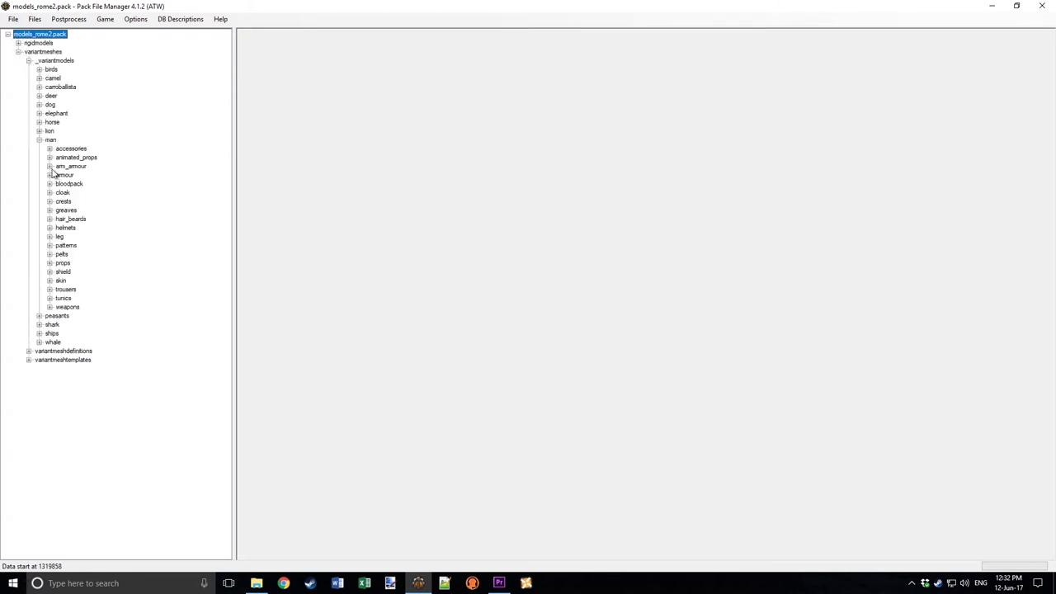
pyautogui.click(50, 176)
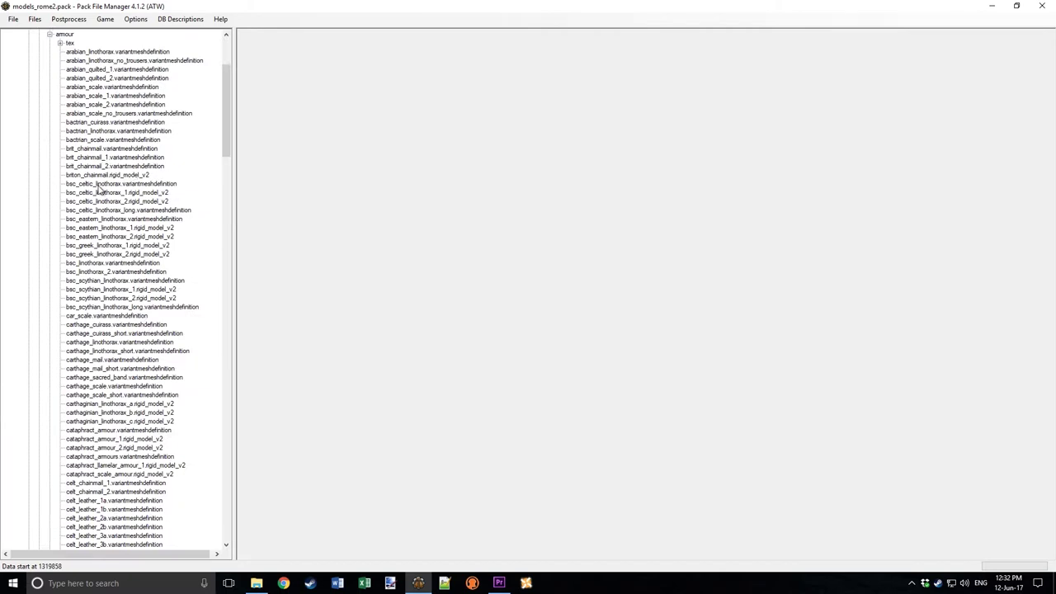
# Step: Switch to File Explorer, return to the empty New folder (2) and copy its full path
pyautogui.click(257, 584)
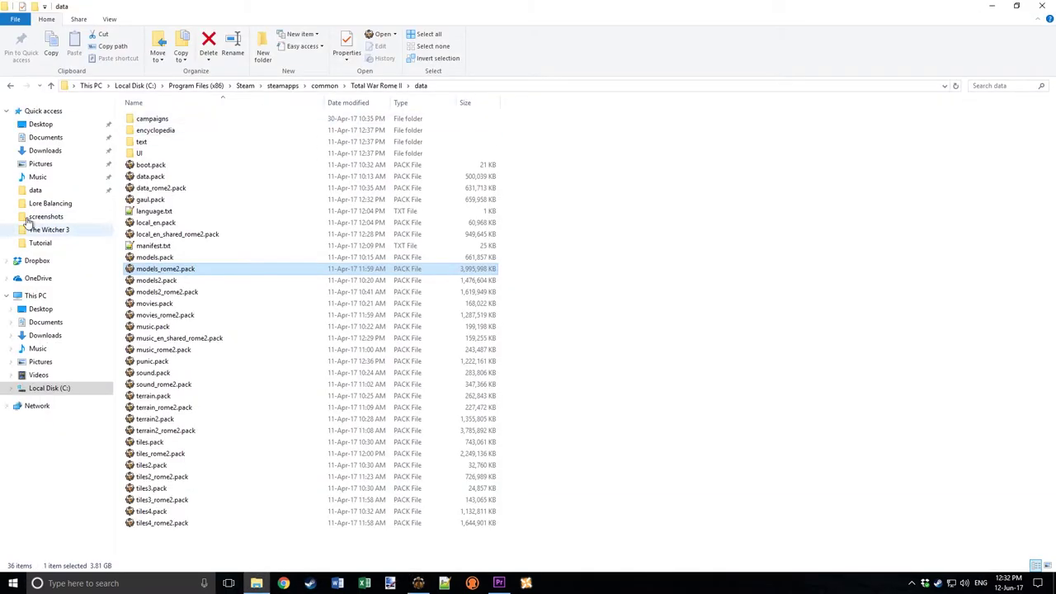
pyautogui.click(10, 85)
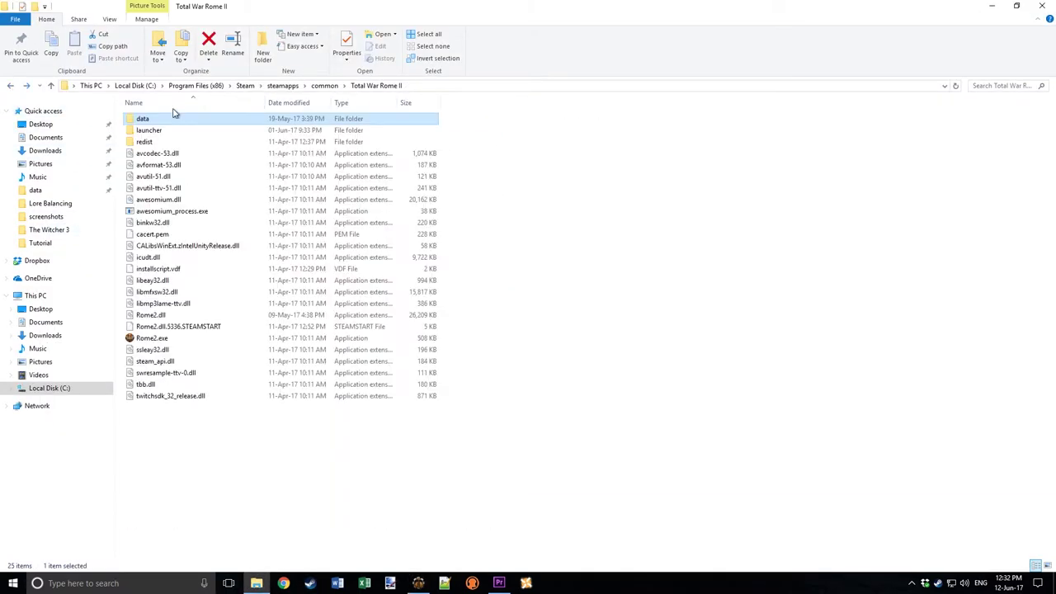
pyautogui.click(9, 86)
pyautogui.click(10, 86)
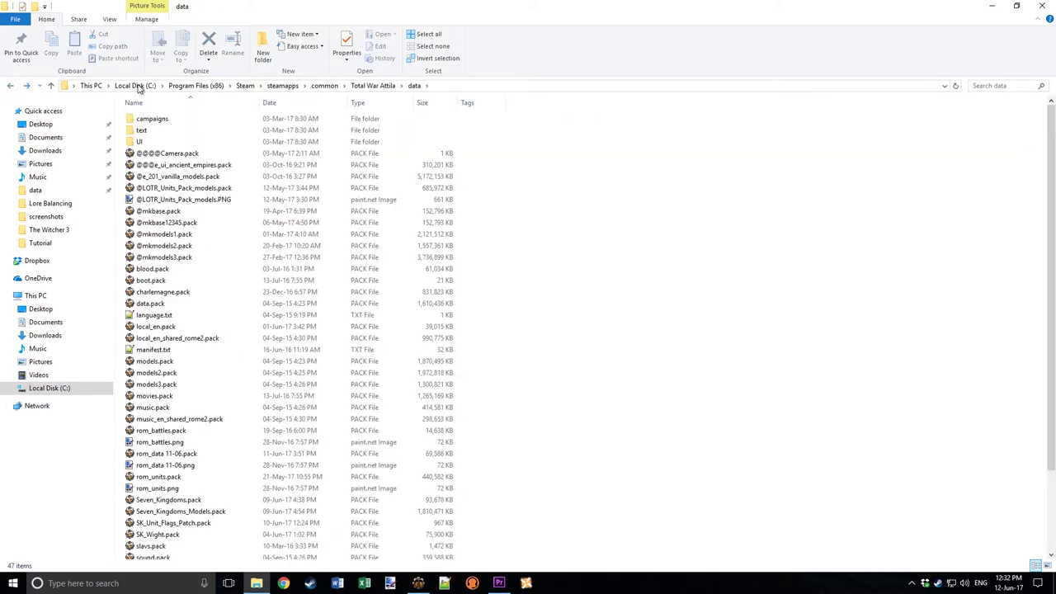
pyautogui.click(9, 86)
pyautogui.click(274, 88)
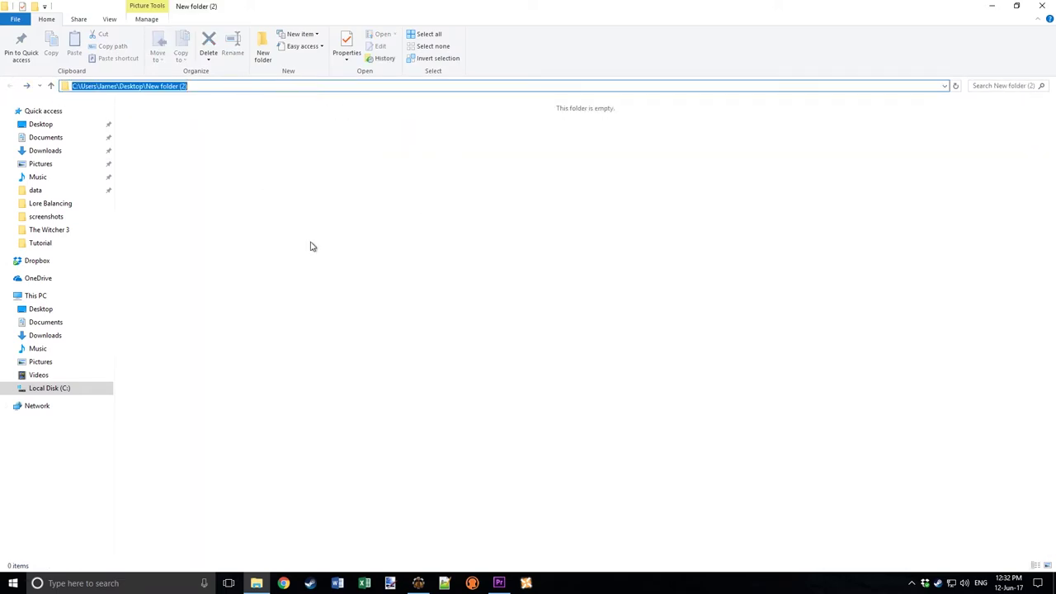
# Step: In Pack File Manager, extract briton_chainmail.rigid_model_v2 to New folder (2) on the desktop
pyautogui.click(419, 583)
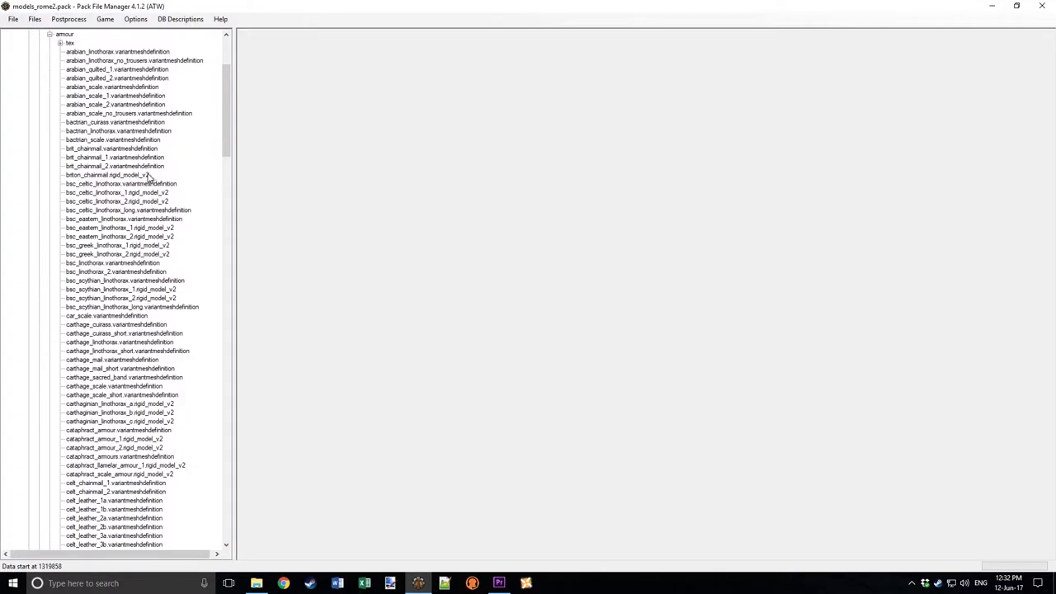
pyautogui.rightClick(116, 176)
pyautogui.moveTo(145, 236)
pyautogui.click(199, 245)
pyautogui.click(165, 126)
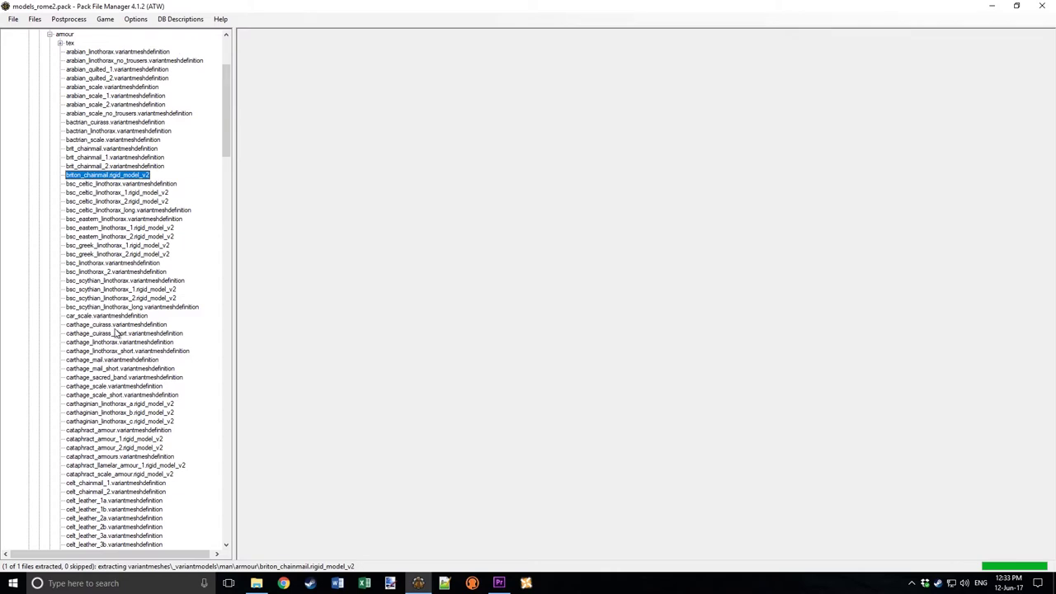
# Step: Extract celtic_chainmail.rigid_model_v2 from the armour folder to the same New folder (2)
pyautogui.scroll(-7, 112, 417)
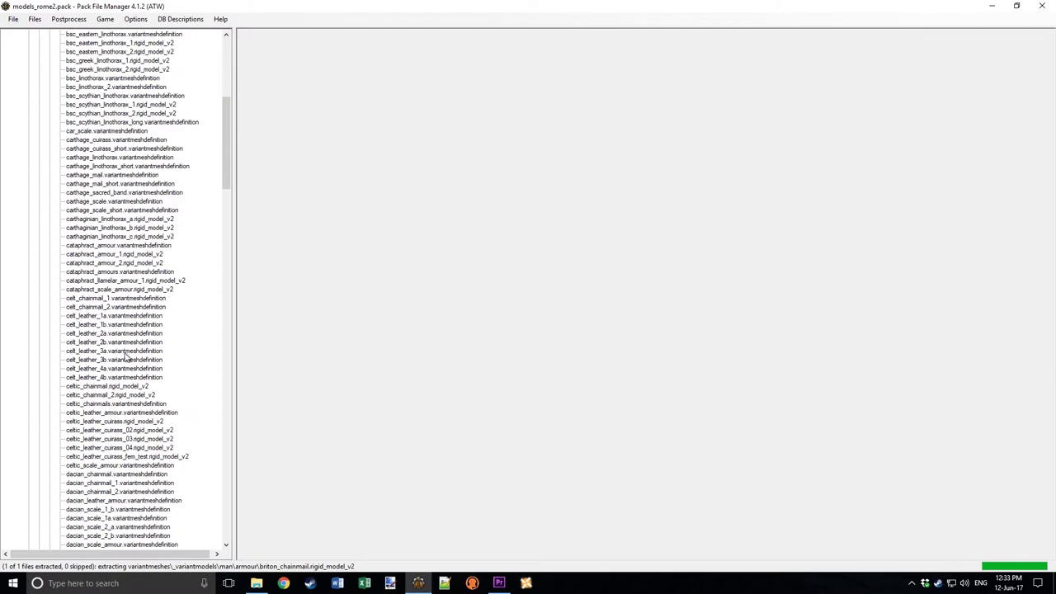
pyautogui.rightClick(116, 302)
pyautogui.moveTo(136, 356)
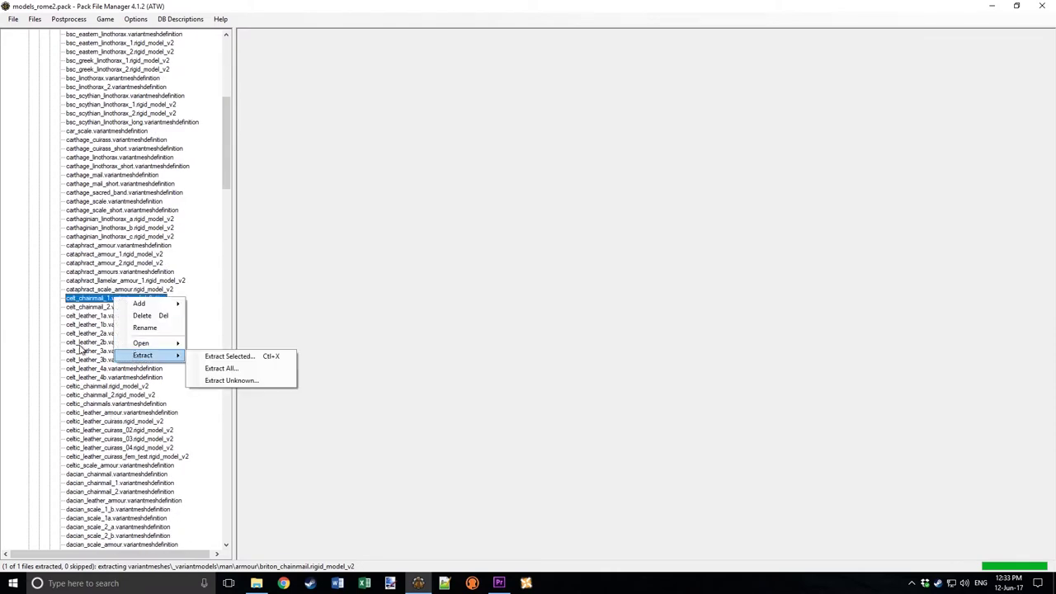
pyautogui.click(106, 396)
pyautogui.rightClick(103, 385)
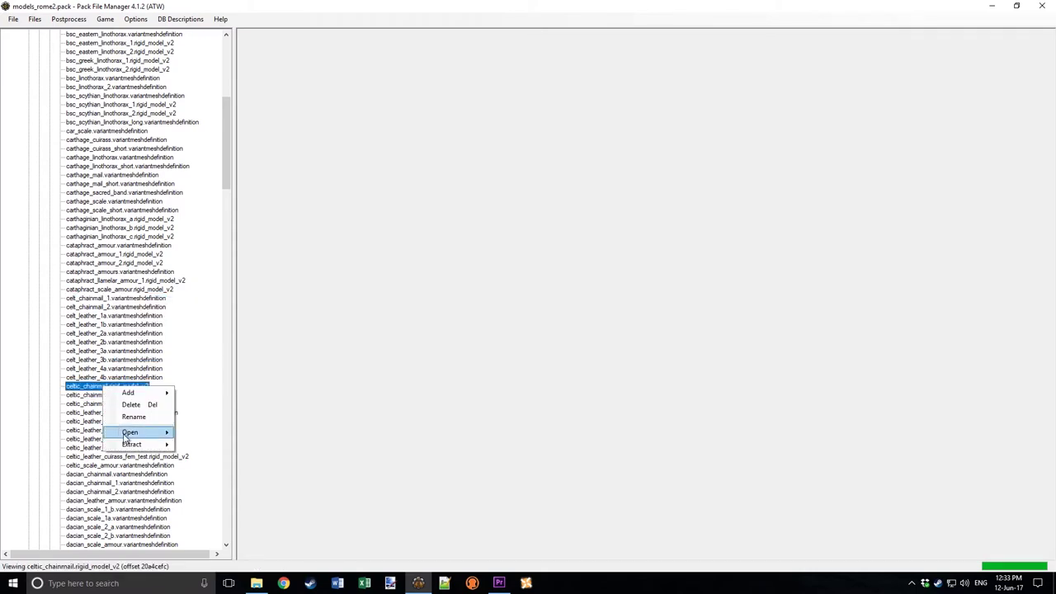
pyautogui.moveTo(130, 446)
pyautogui.click(198, 455)
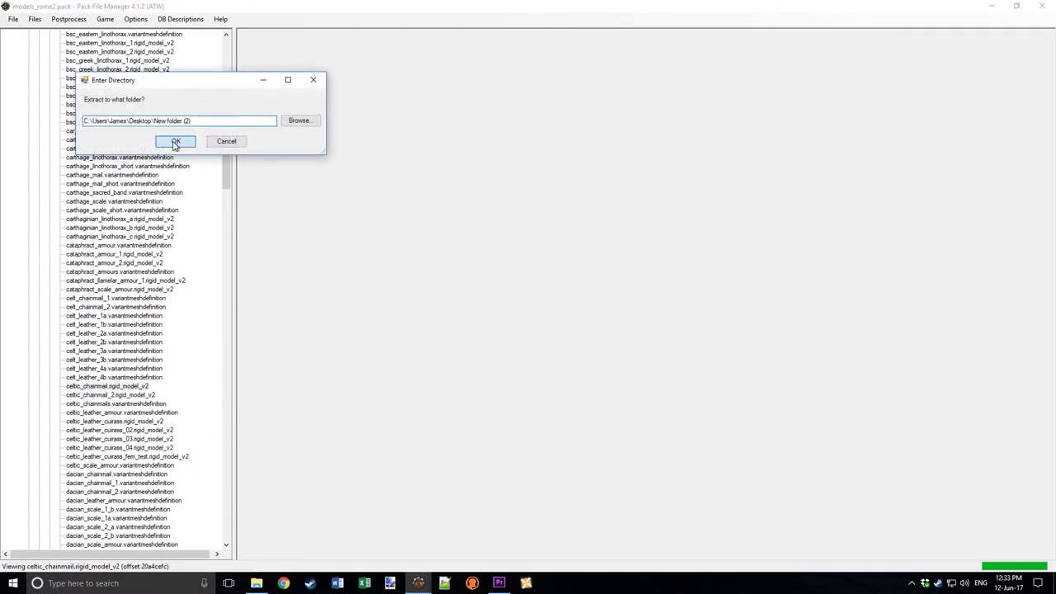
pyautogui.click(172, 140)
# Step: Extract celtic_chainmail_2.rigid_model_v2 to New folder (2) as well
pyautogui.rightClick(120, 395)
pyautogui.moveTo(165, 453)
pyautogui.click(213, 456)
pyautogui.click(193, 152)
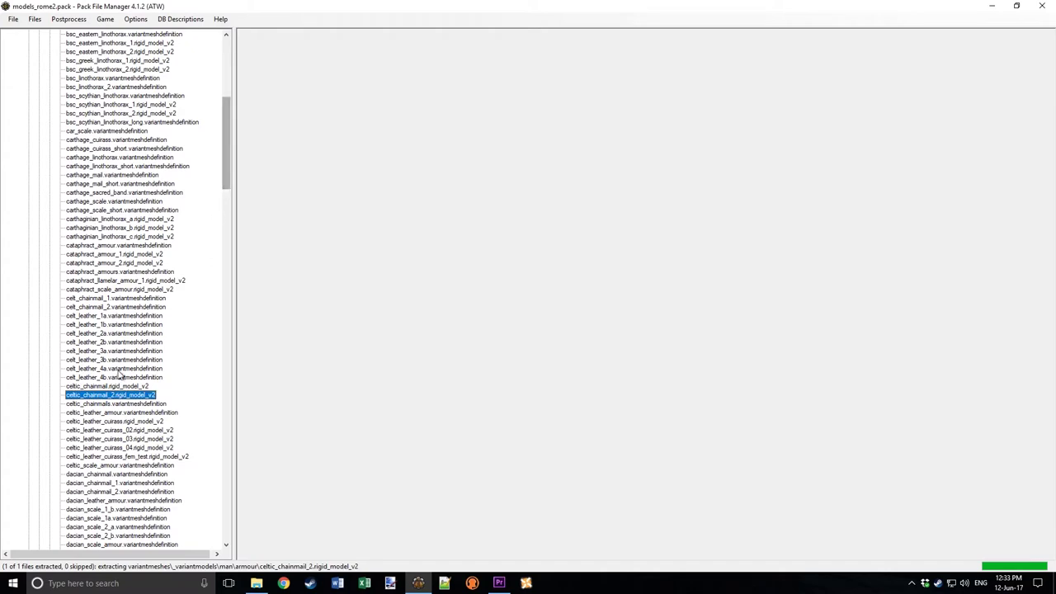
# Step: Expand the armour folder's tex subfolder and extract all of its textures to New folder (2)
pyautogui.moveTo(230, 165); pyautogui.dragTo(256, 73)
pyautogui.click(60, 184)
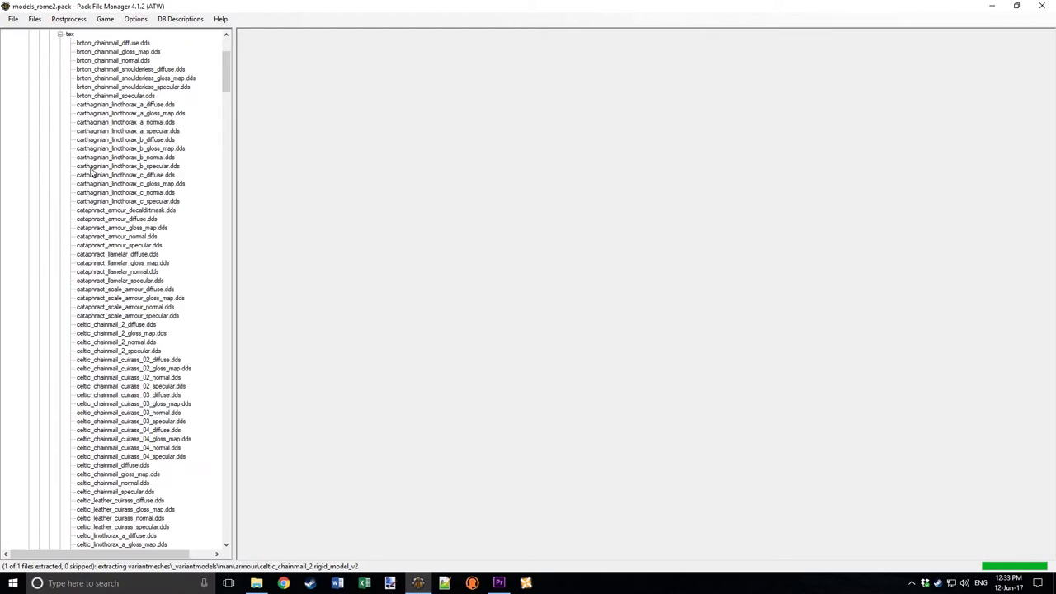
pyautogui.scroll(-3, 109, 165)
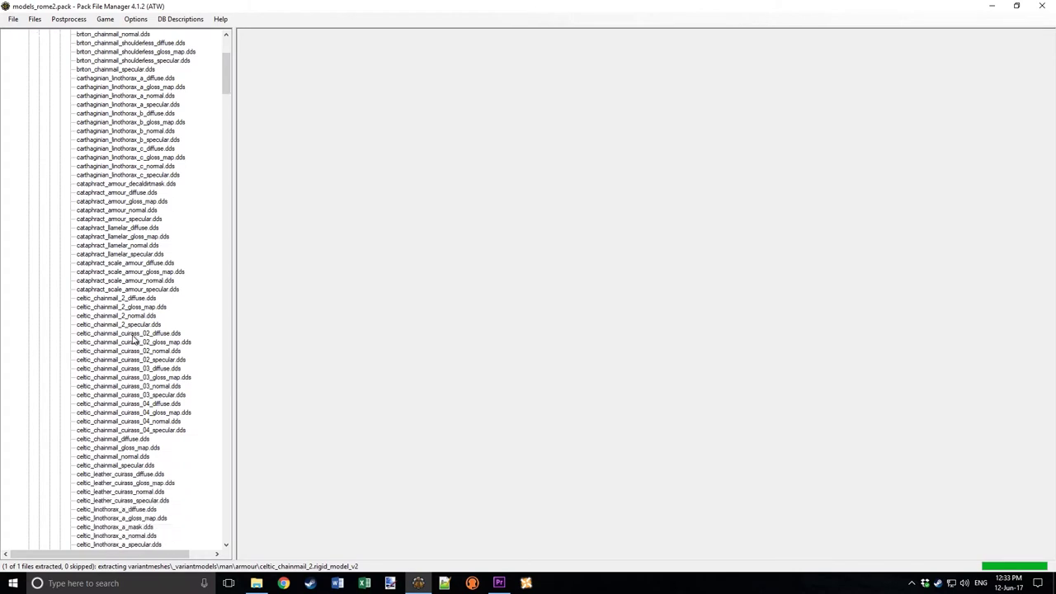
pyautogui.scroll(-14, 132, 457)
pyautogui.scroll(20, 132, 458)
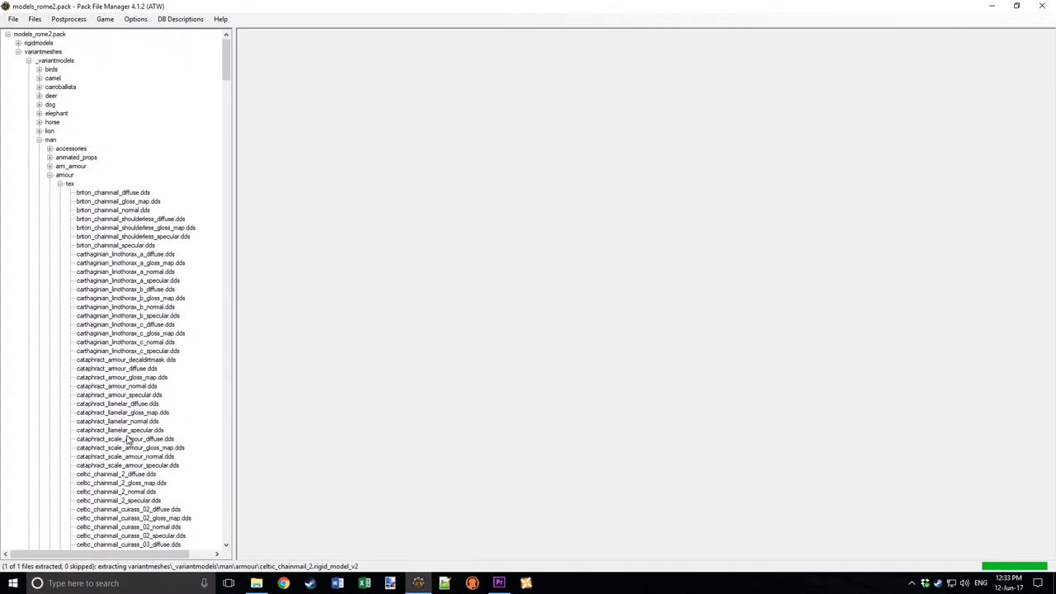
pyautogui.rightClick(69, 184)
pyautogui.moveTo(99, 239)
pyautogui.click(160, 240)
pyautogui.write('C:\\Users\\James\\Desktop\\Test Folder')
pyautogui.click(205, 169)
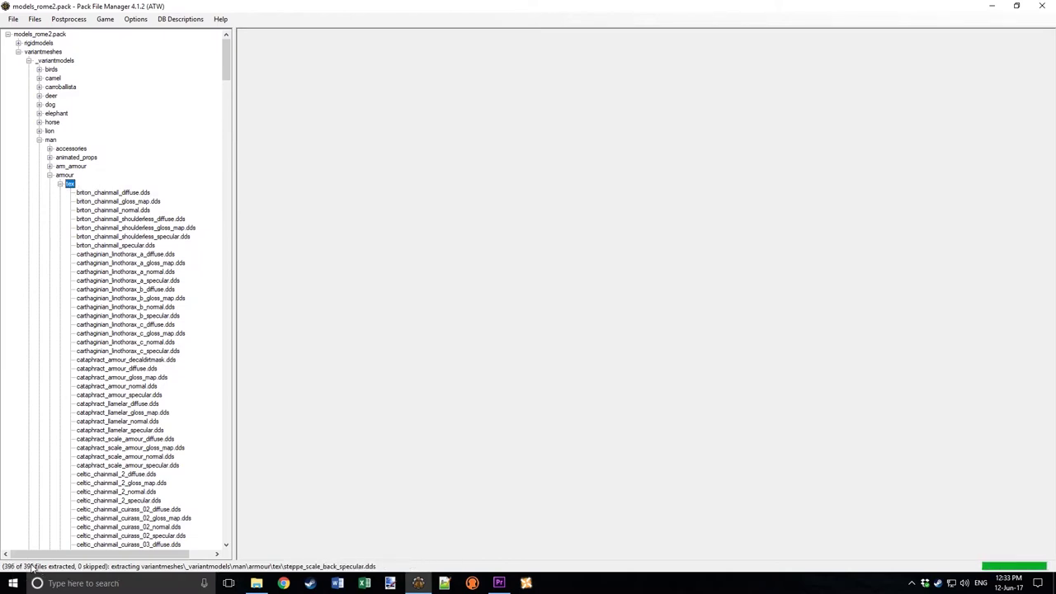
# Step: Switch to File Explorer and open the extracted variantmeshes folder down to _variantmodels, man, armour and tex
pyautogui.click(257, 583)
pyautogui.doubleClick(243, 162)
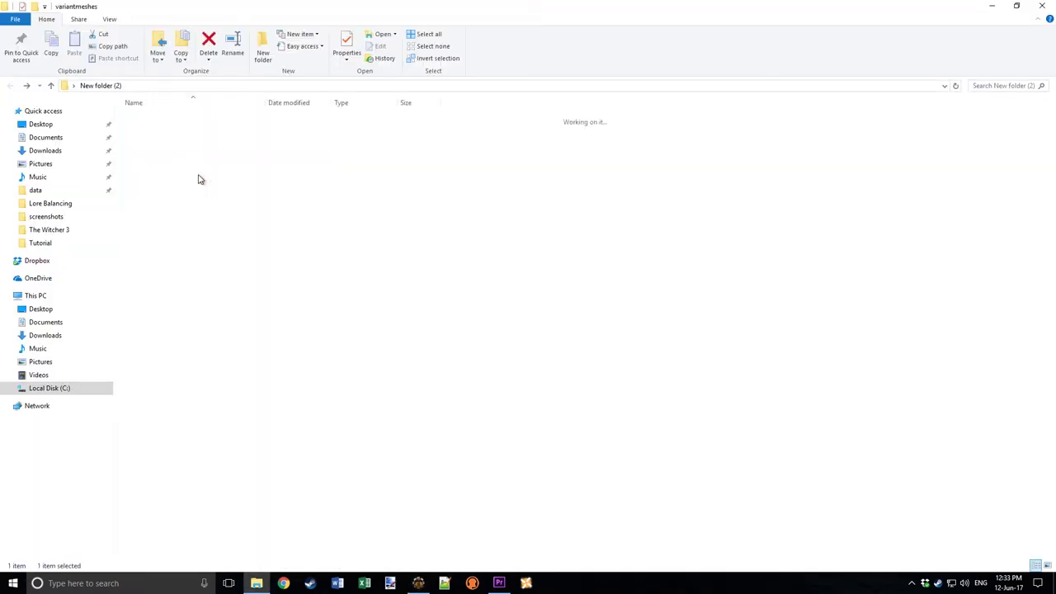
pyautogui.doubleClick(165, 122)
pyautogui.doubleClick(165, 122)
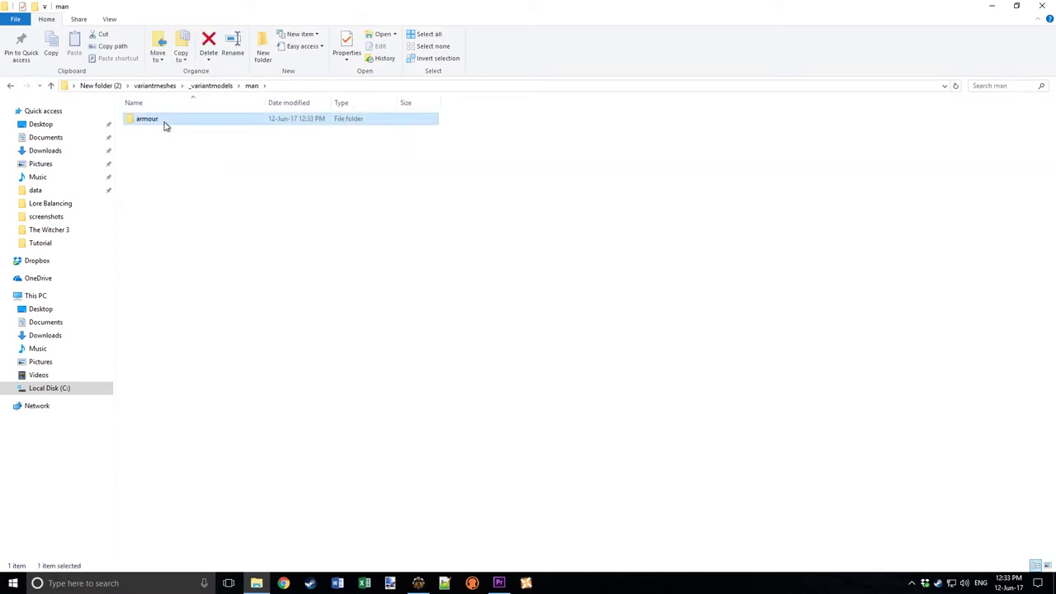
pyautogui.doubleClick(165, 122)
pyautogui.click(165, 122)
pyautogui.doubleClick(165, 122)
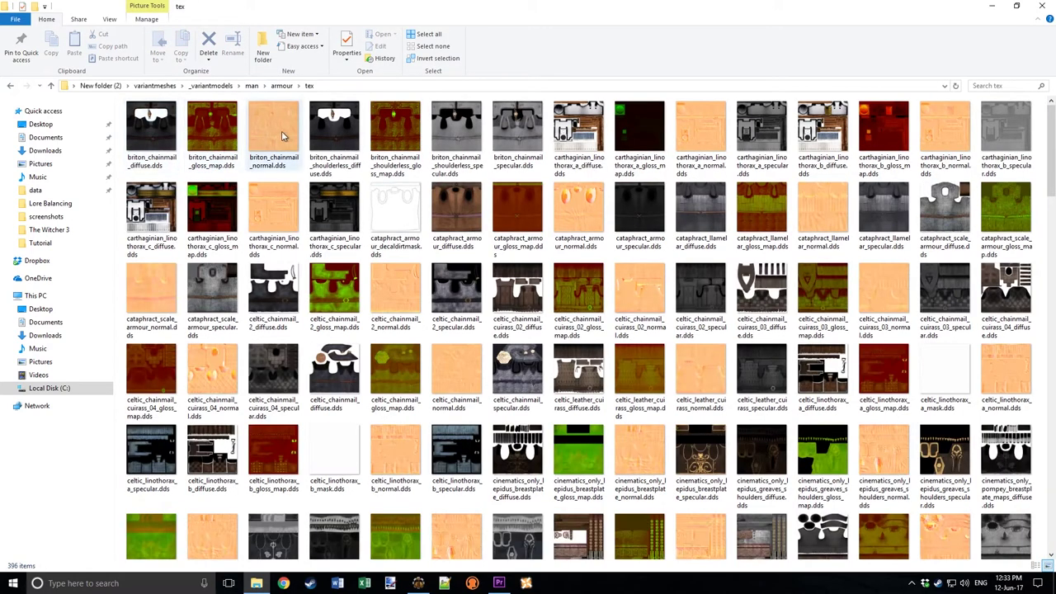
# Step: Delete the extracted textures from carthaginian_linothorax_a_diffuse.dds through cataphract_scale_armour_specular.dds
pyautogui.click(599, 137)
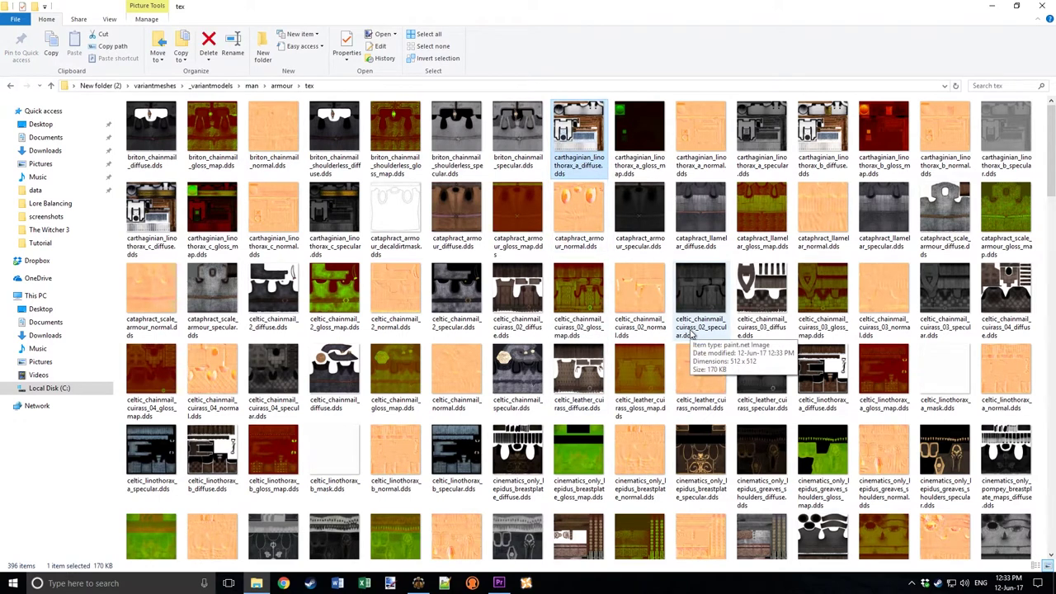
pyautogui.keyDown('shift'); pyautogui.click(229, 307); pyautogui.keyUp('shift')
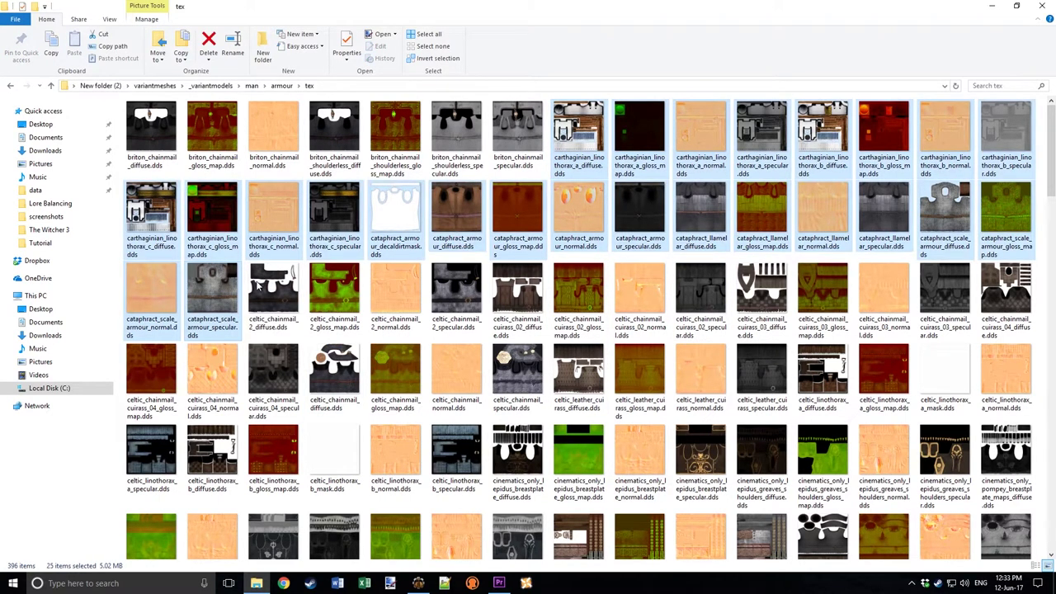
pyautogui.press('Delete')
pyautogui.click(568, 302)
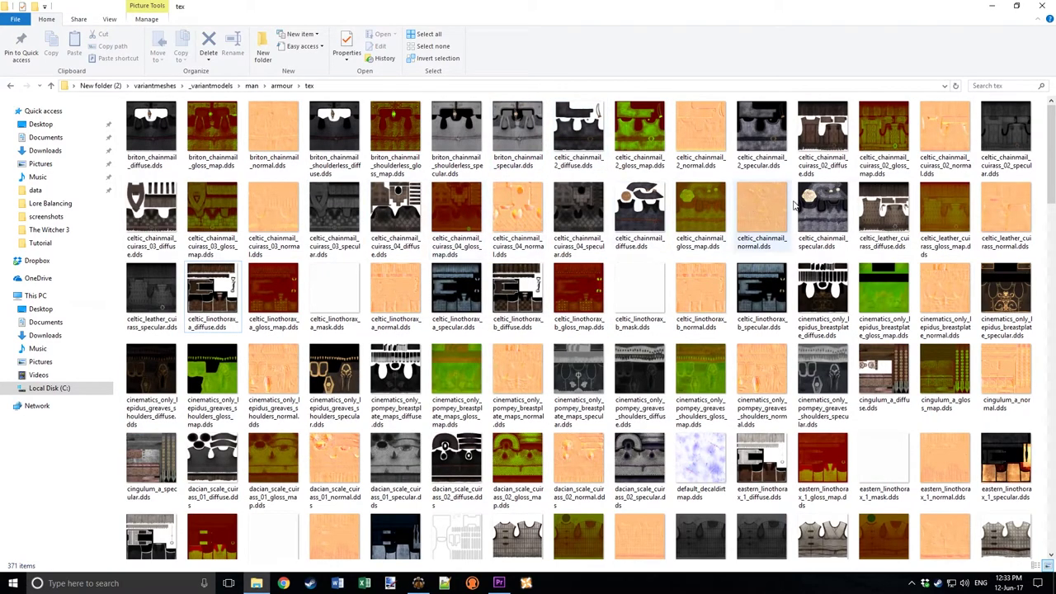
# Step: Delete all textures from celtic_leather_cuirass_diffuse.dds through steppe_scale_back_specular.dds, the last file in tex
pyautogui.click(879, 219)
pyautogui.click(1052, 293)
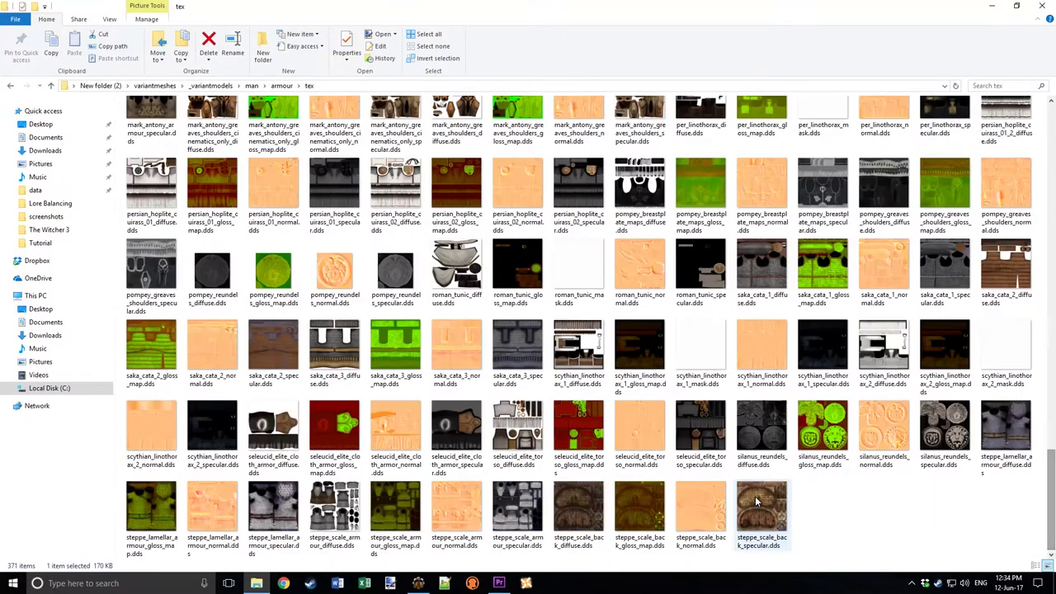
pyautogui.keyDown('shift'); pyautogui.click(756, 500); pyautogui.keyUp('shift')
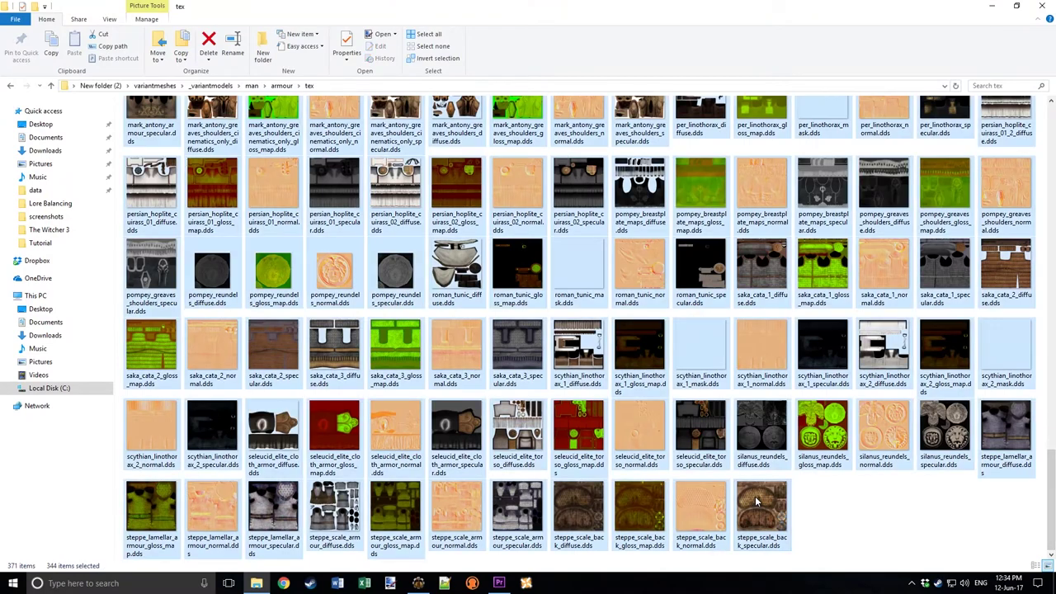
pyautogui.press('Delete')
pyautogui.click(575, 302)
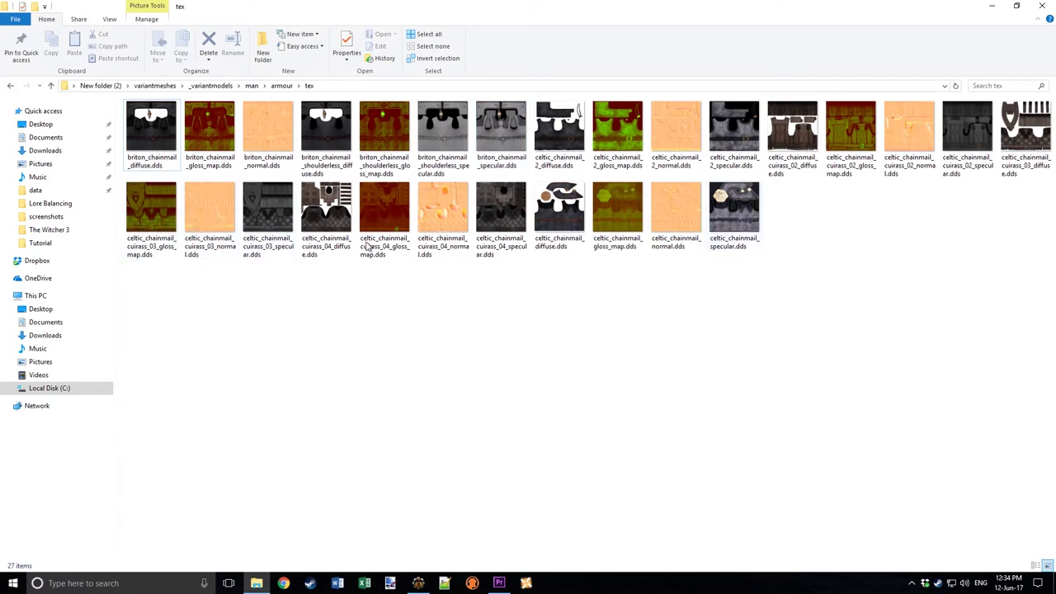
# Step: Go back up from tex through armour, man and _variantmodels to the variantmeshes folder
pyautogui.click(281, 86)
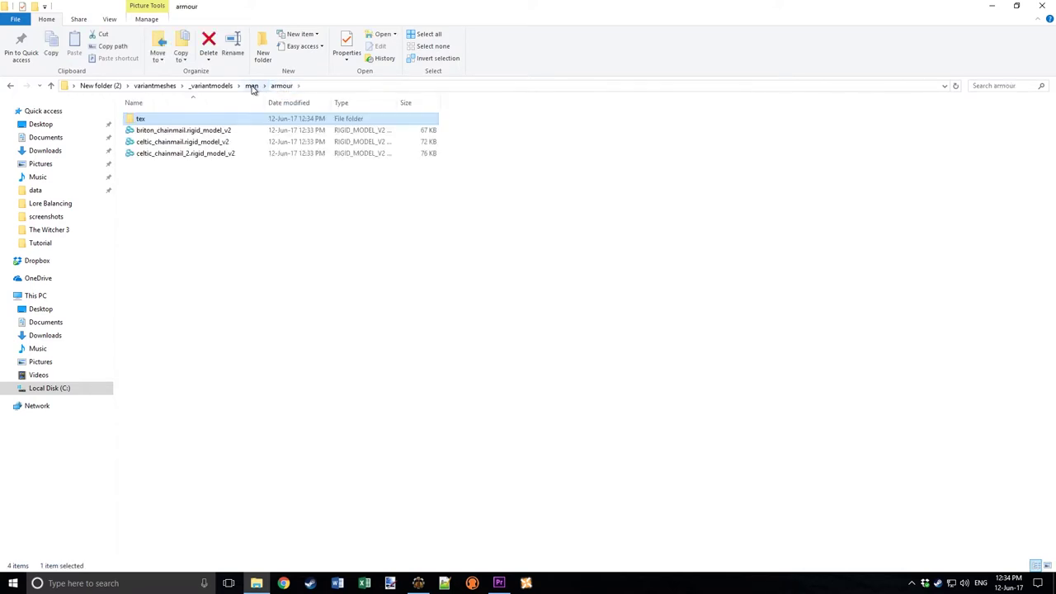
pyautogui.click(251, 86)
pyautogui.click(210, 86)
pyautogui.click(155, 86)
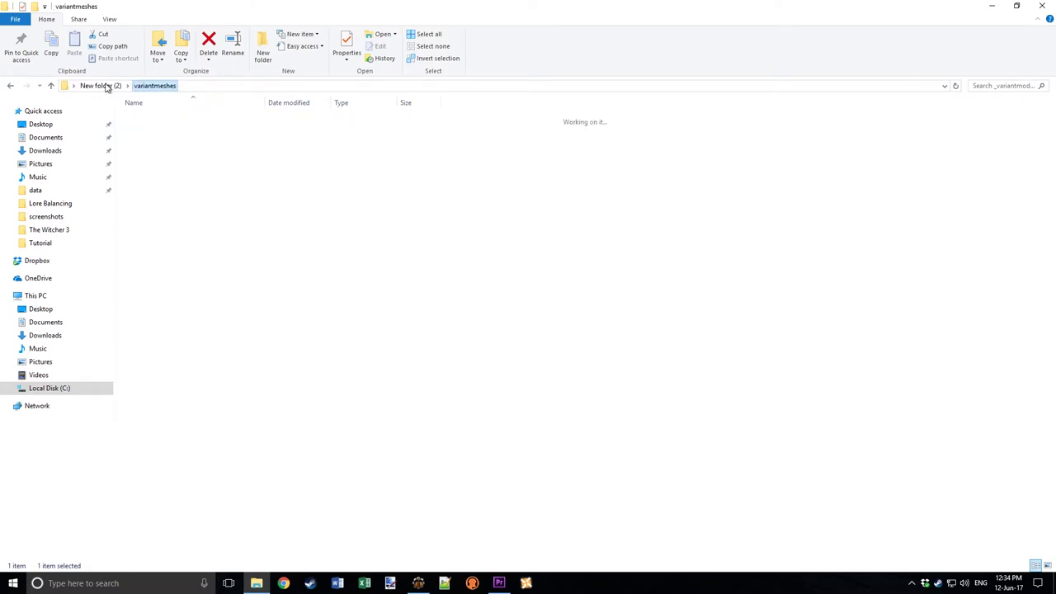
# Step: Move the variantmeshes folder from New folder (2) into working_data inside Total War Attila's assembly_kit folder
pyautogui.click(100, 86)
pyautogui.rightClick(169, 128)
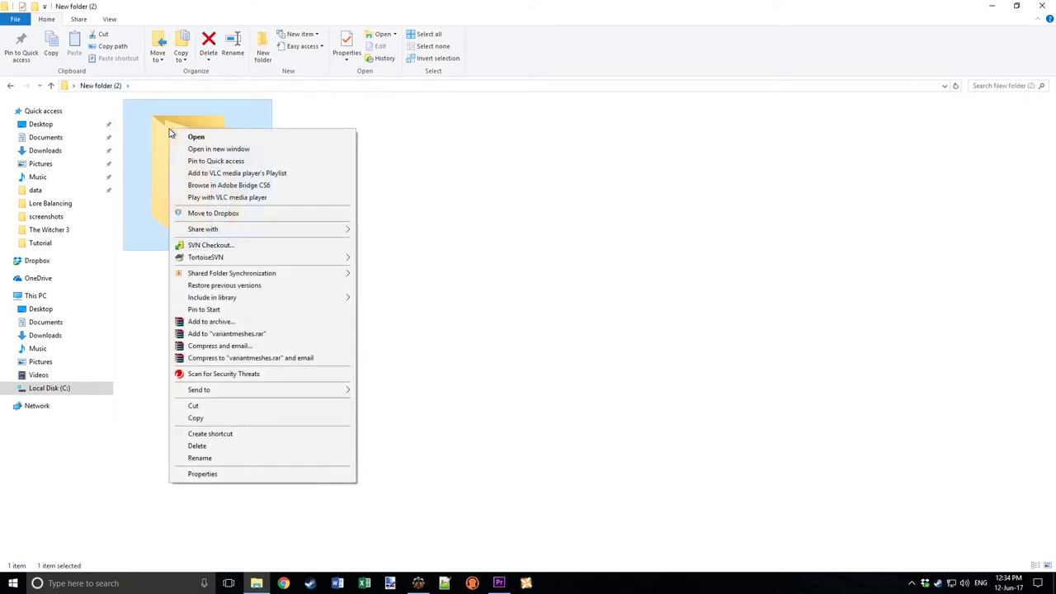
pyautogui.click(195, 405)
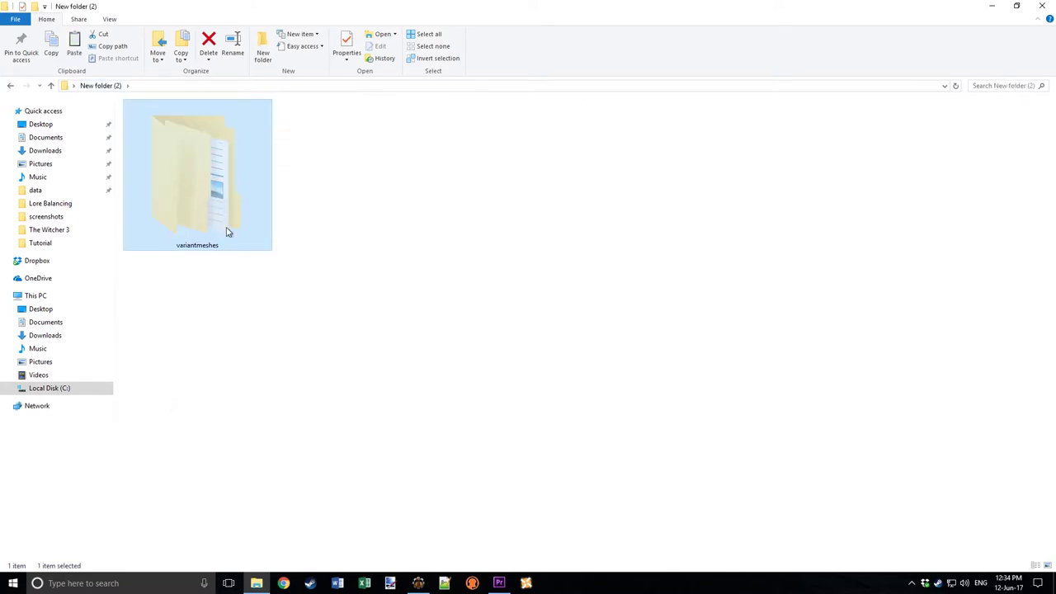
pyautogui.click(36, 190)
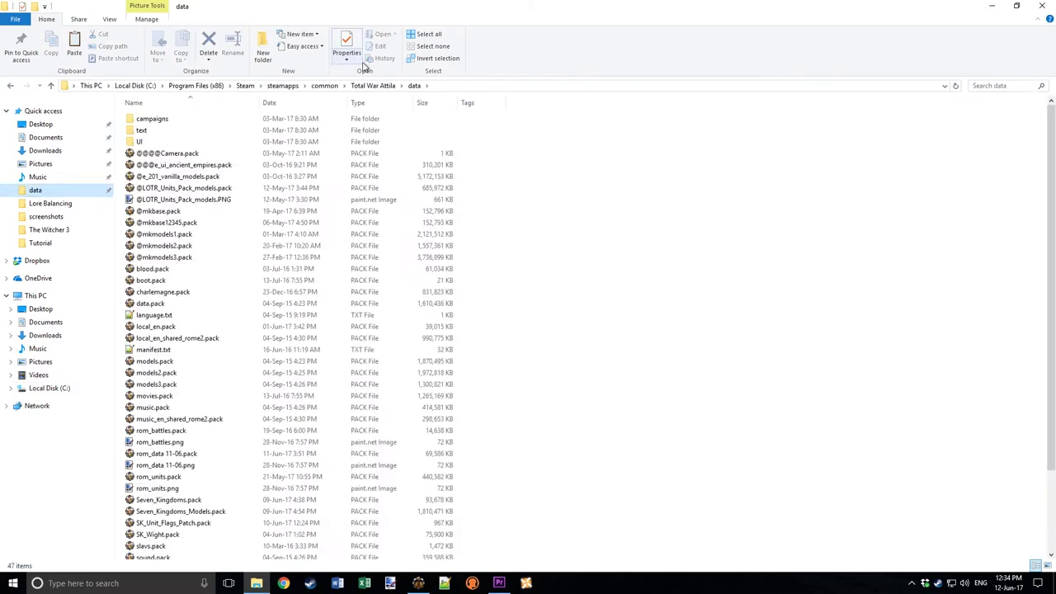
pyautogui.click(375, 85)
pyautogui.doubleClick(173, 118)
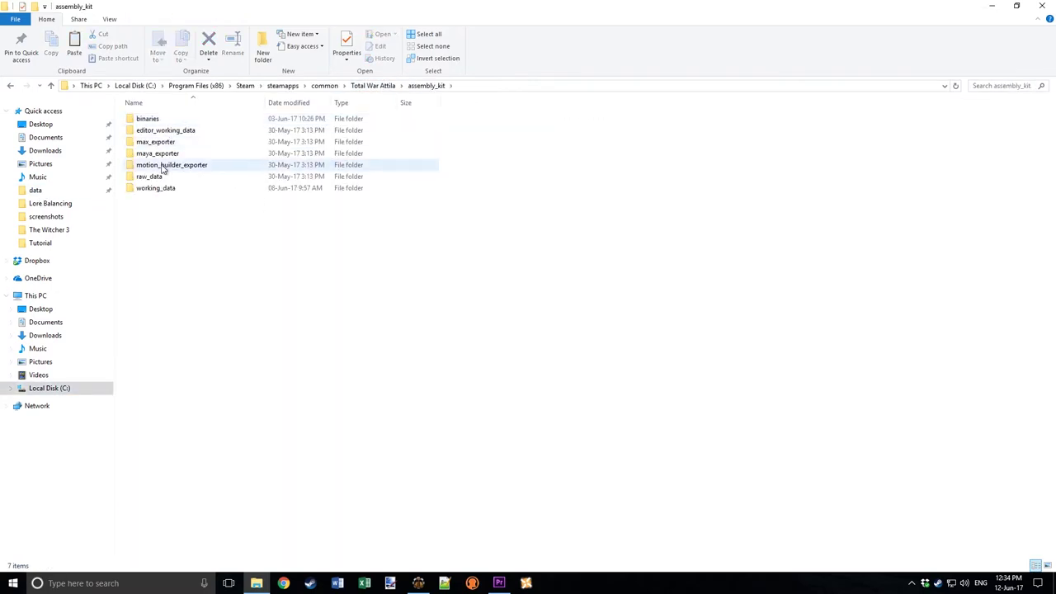
pyautogui.doubleClick(164, 187)
pyautogui.rightClick(254, 269)
pyautogui.click(282, 345)
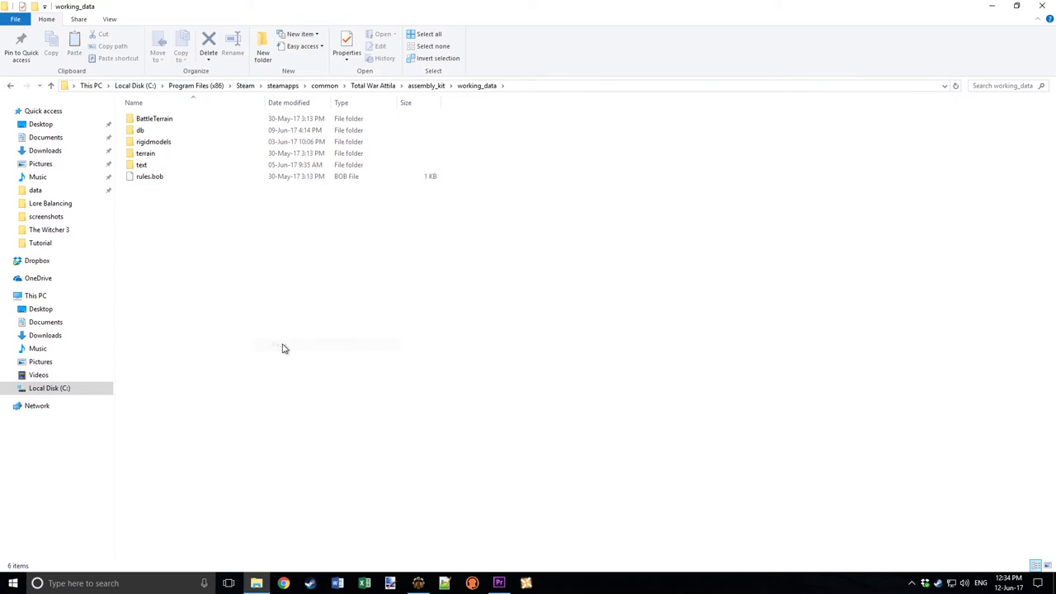
pyautogui.click(232, 269)
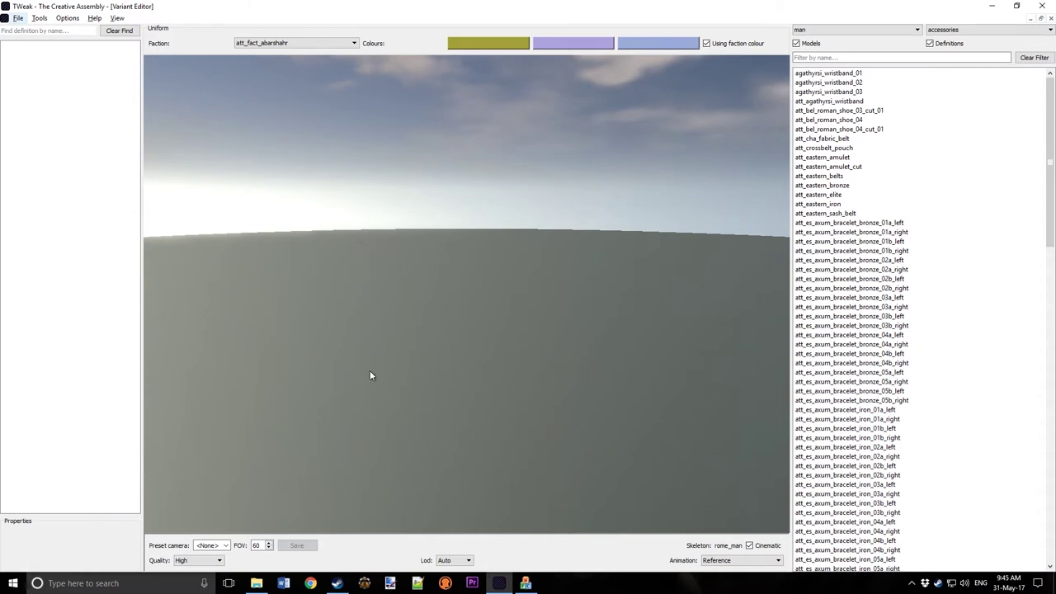
# Step: In the Variant Editor, create a new definition from the man template and expand its skin node
pyautogui.click(19, 18)
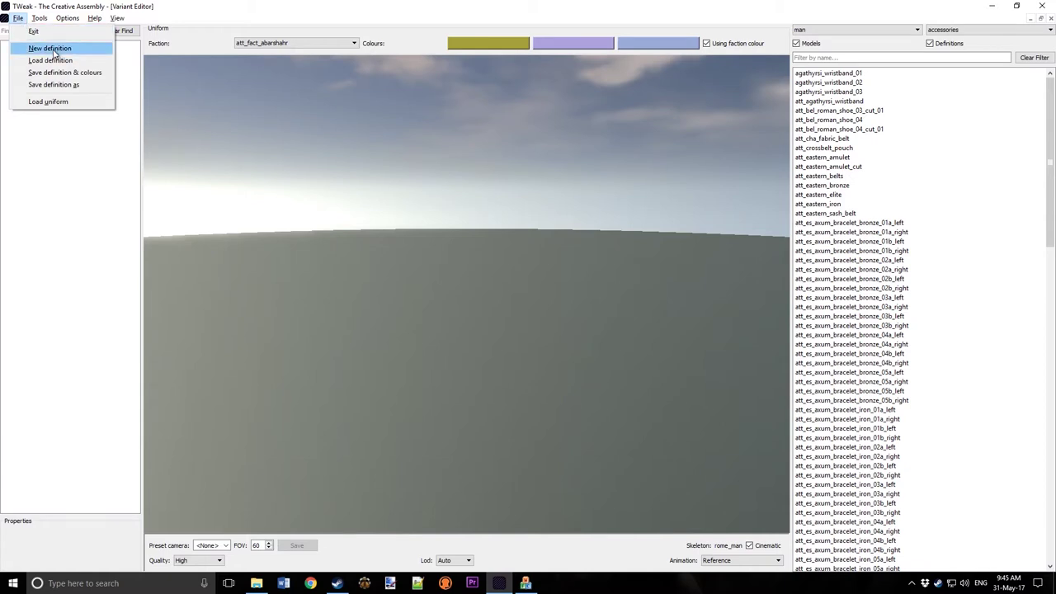
pyautogui.click(51, 48)
pyautogui.click(526, 283)
pyautogui.scroll(-3, 528, 325)
pyautogui.click(494, 307)
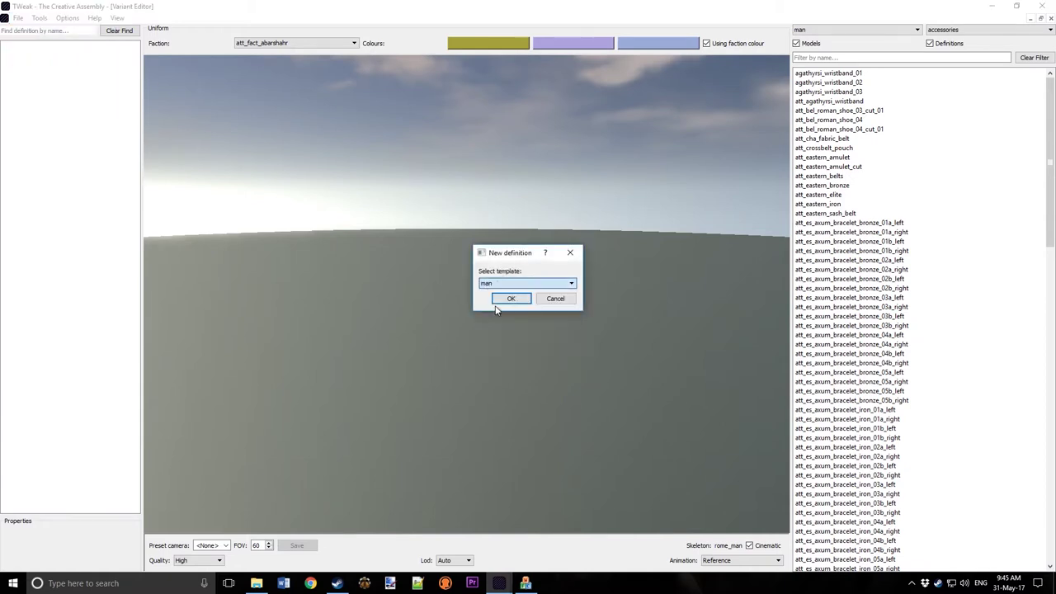
pyautogui.click(519, 300)
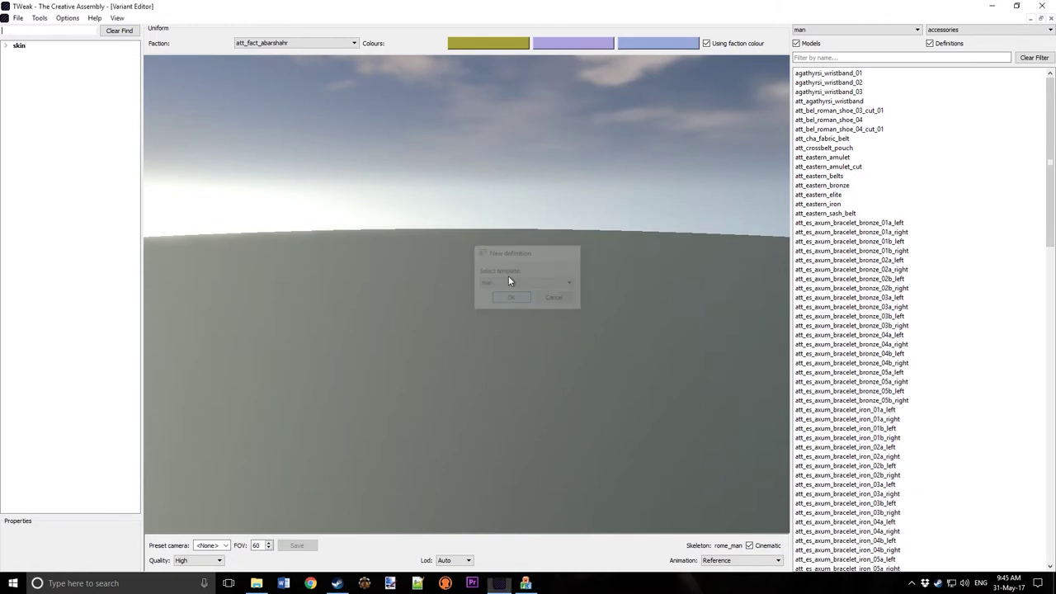
pyautogui.doubleClick(16, 48)
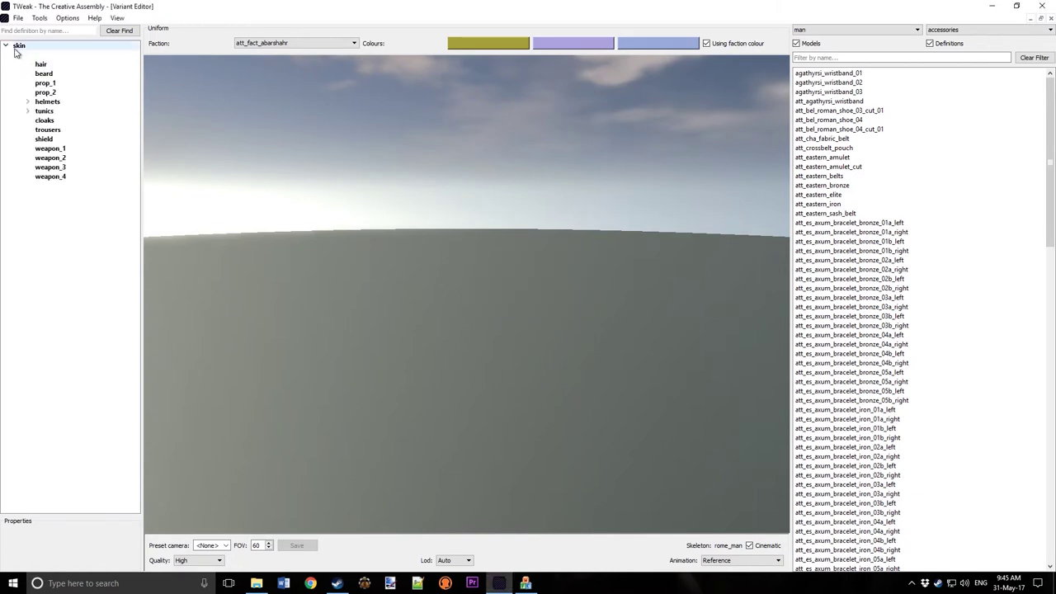
# Step: Select the hair slot and filter the man assets in the skin category by nor_heavy_
pyautogui.click(70, 63)
pyautogui.click(20, 47)
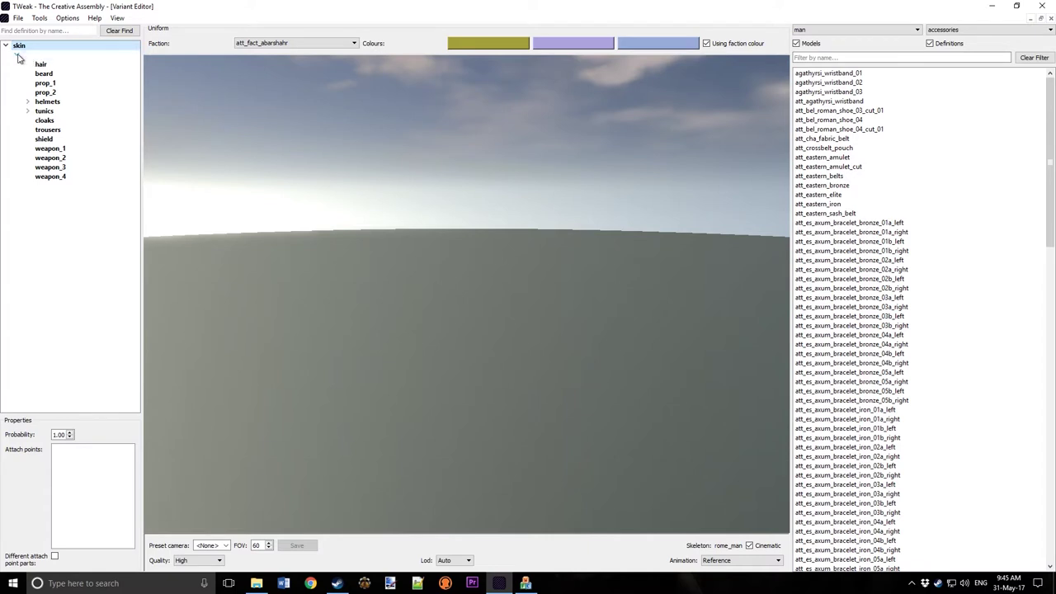
pyautogui.click(21, 64)
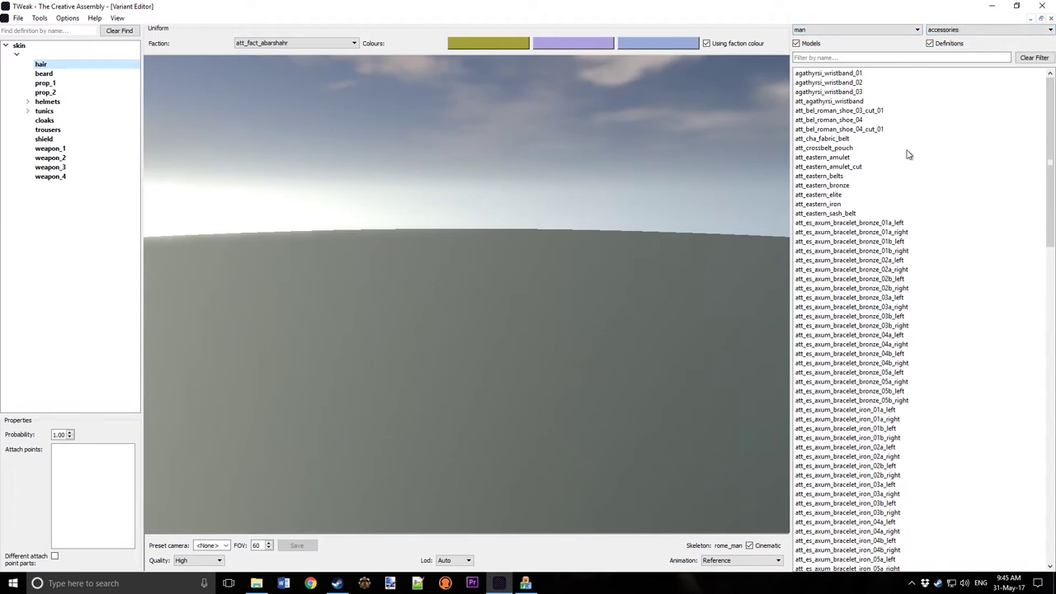
pyautogui.click(858, 30)
pyautogui.click(857, 33)
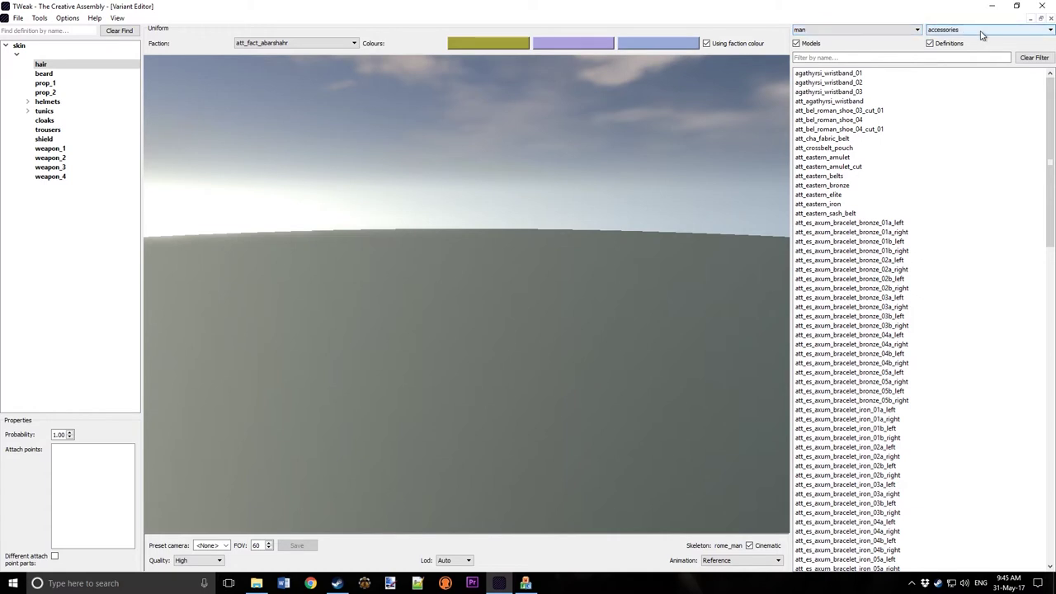
pyautogui.click(981, 31)
pyautogui.scroll(-6, 949, 58)
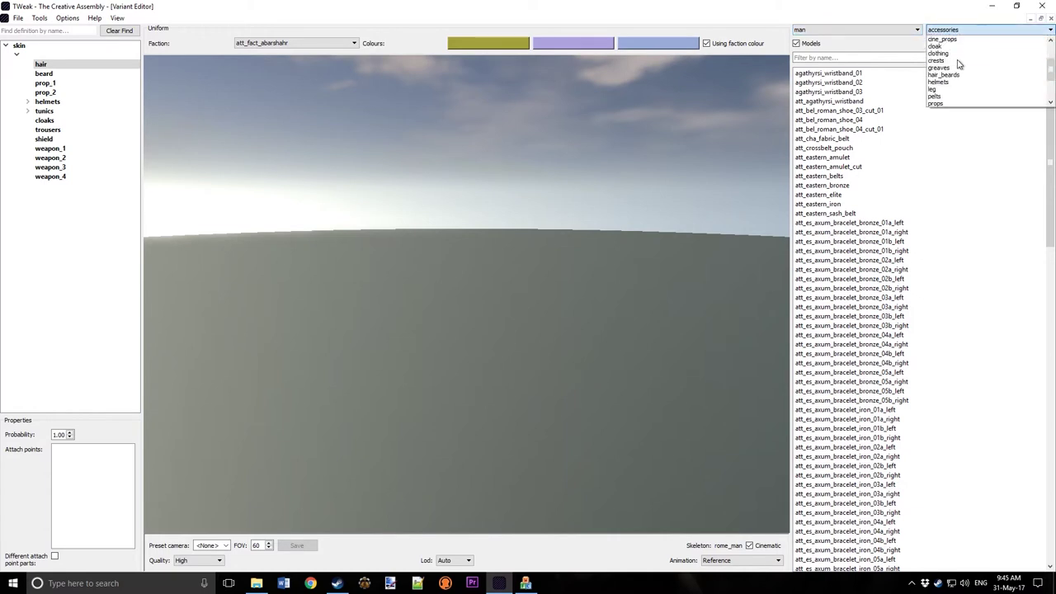
pyautogui.click(942, 76)
pyautogui.click(806, 57)
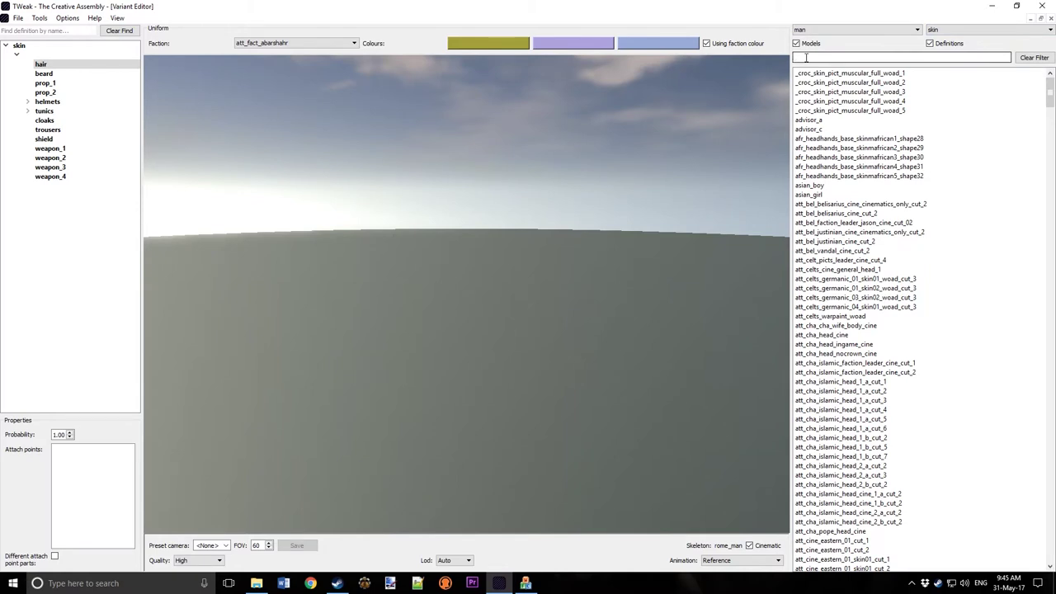
pyautogui.write('nor_heavy_')
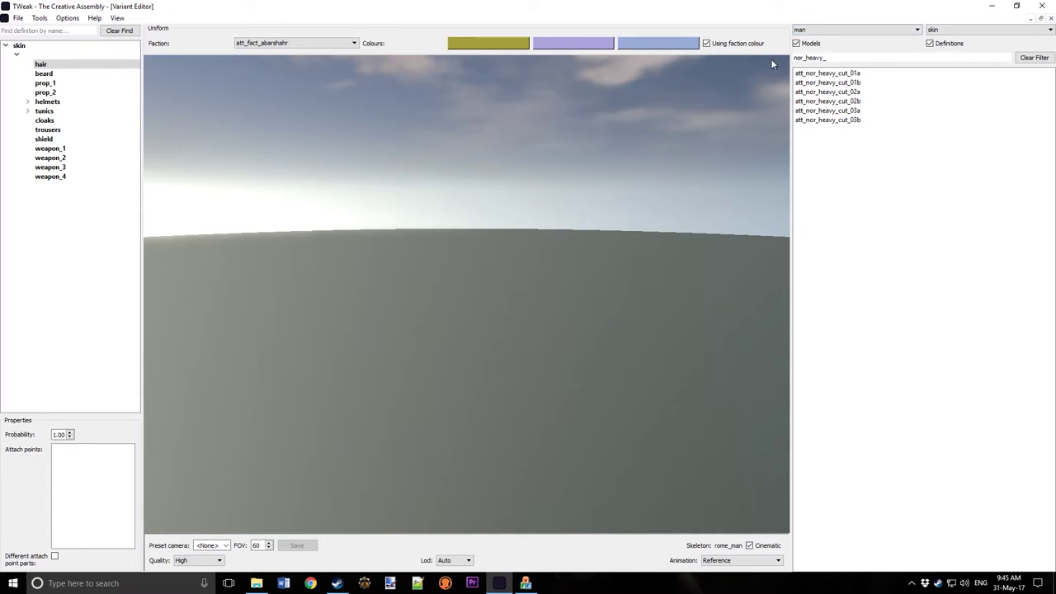
# Step: Add att_nor_heavy_cut_02a and att_nor_heavy_cut_02b to the hair slot and view the head and hands from the front
pyautogui.doubleClick(844, 93)
pyautogui.doubleClick(843, 100)
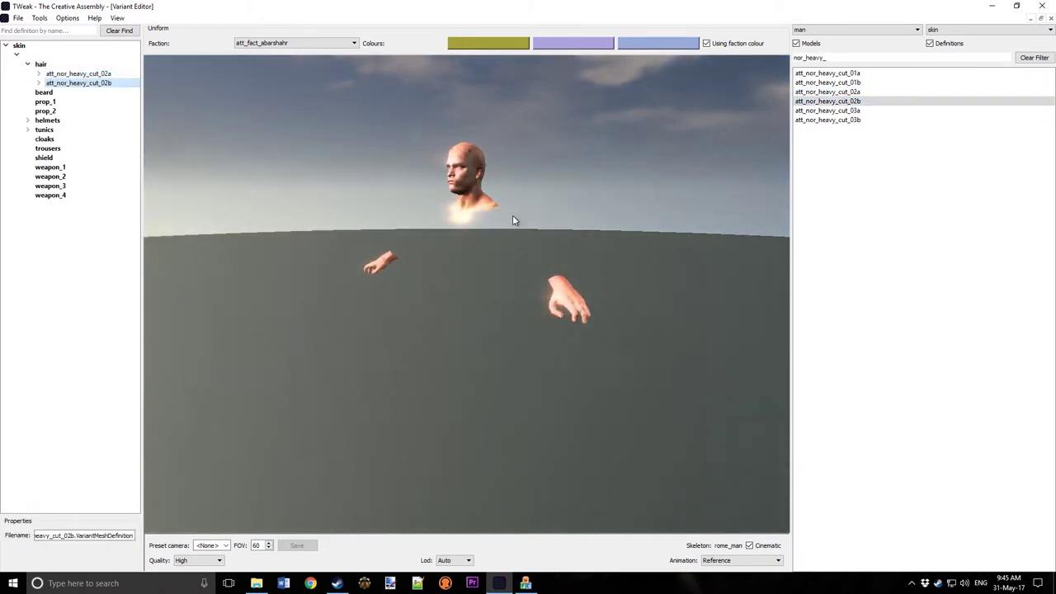
pyautogui.scroll(3, 458, 234)
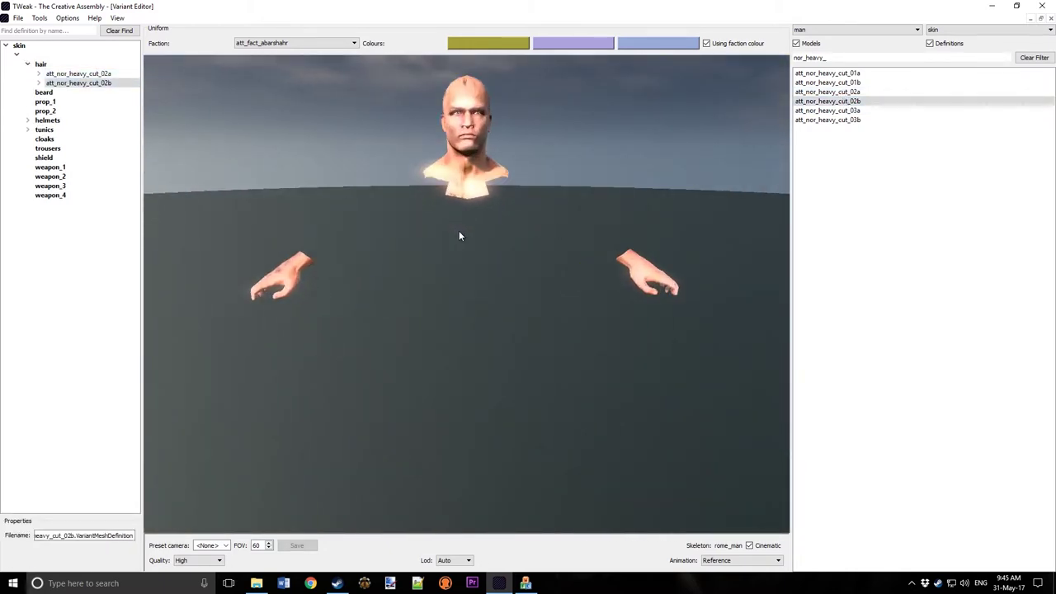
pyautogui.moveTo(475, 292); pyautogui.dragTo(488, 160)
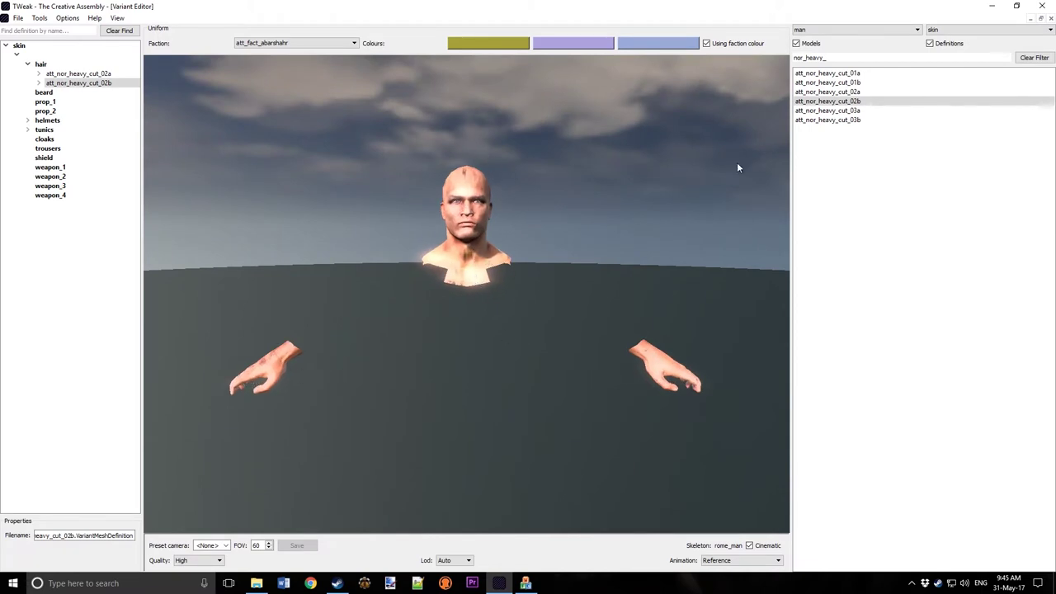
# Step: Try the att_nor_heavy_cut_01a and att_nor_heavy_cut_03a skins in the hair slot, and remove both
pyautogui.doubleClick(843, 74)
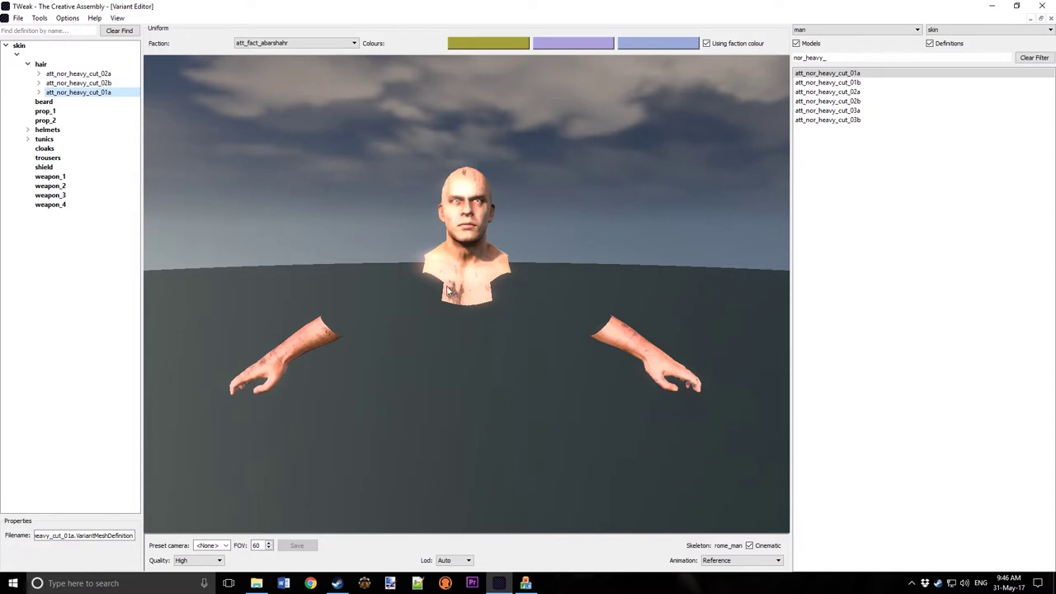
pyautogui.doubleClick(884, 111)
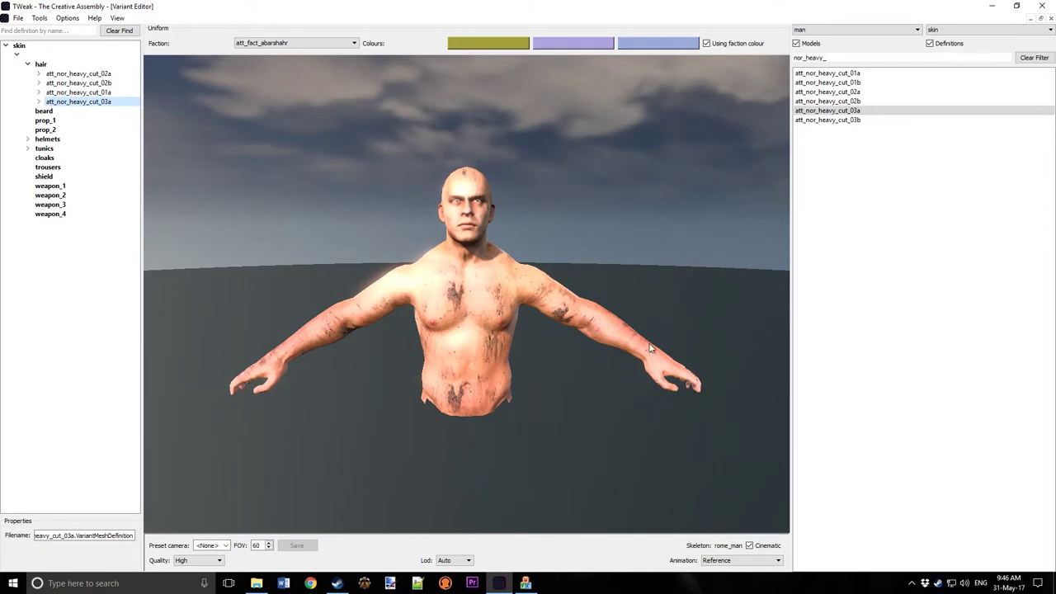
pyautogui.press('Delete')
pyautogui.press('Delete')
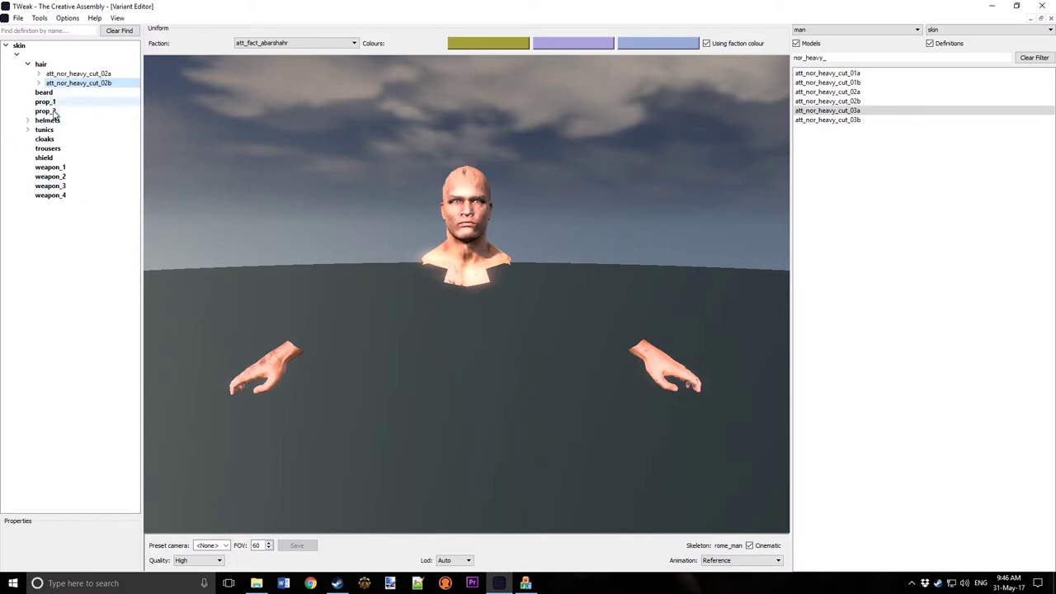
# Step: Add the att_bel_bel_cuirass model from the armour category to the cloaks slot and view it from the front
pyautogui.click(46, 139)
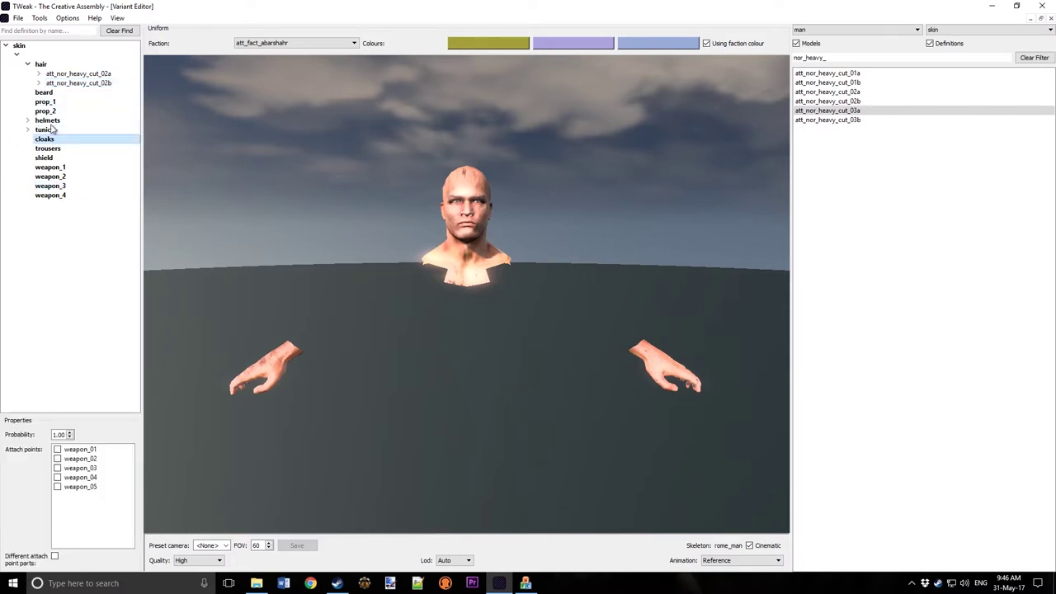
pyautogui.click(44, 93)
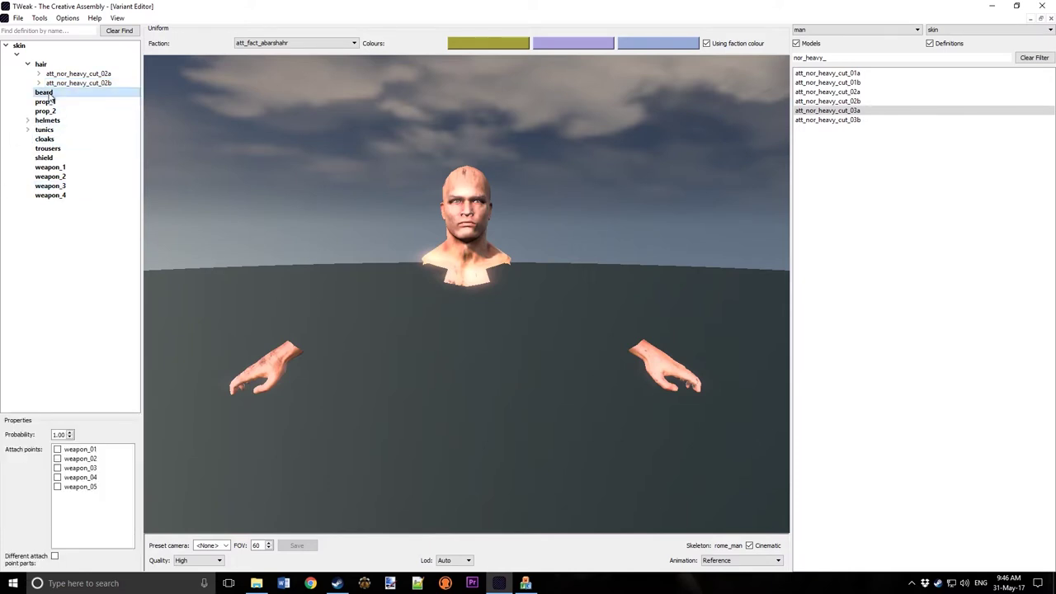
pyautogui.click(45, 140)
pyautogui.rightClick(46, 141)
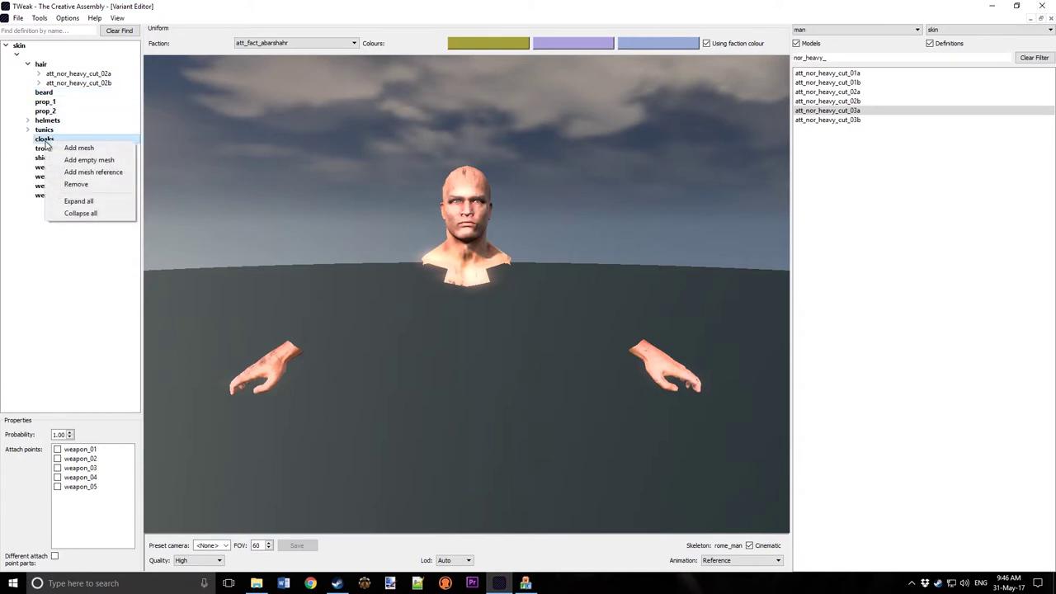
pyautogui.press('Escape')
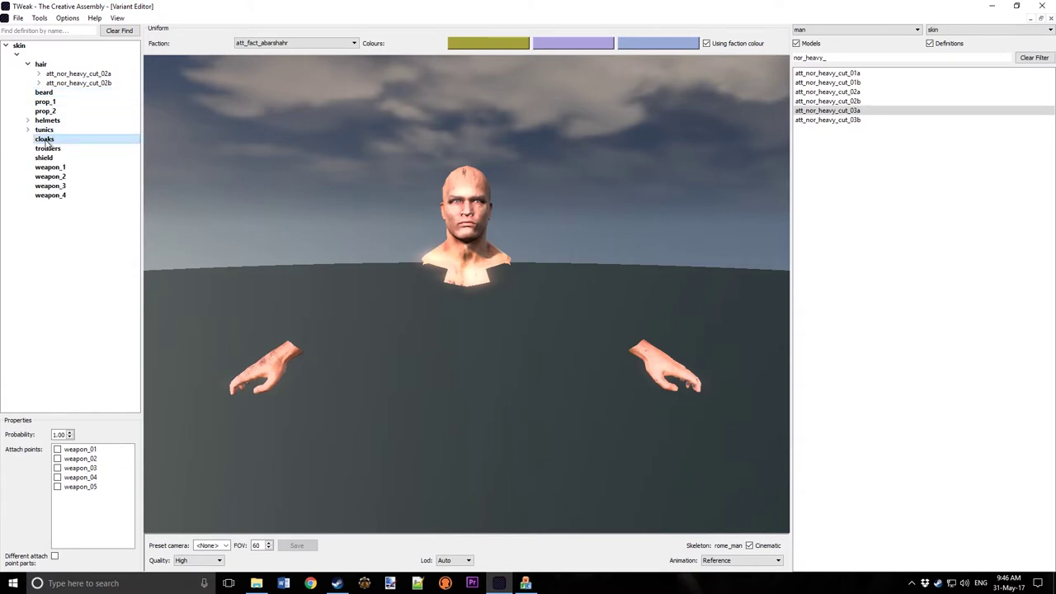
pyautogui.click(936, 31)
pyautogui.scroll(5, 945, 39)
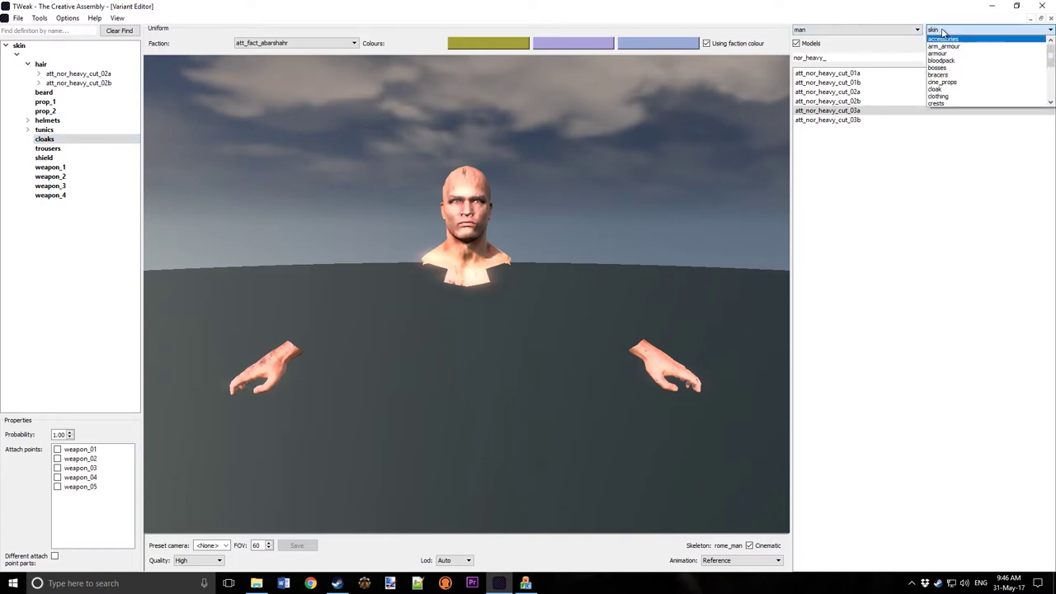
pyautogui.click(938, 54)
pyautogui.doubleClick(842, 76)
pyautogui.moveTo(396, 381); pyautogui.dragTo(485, 219)
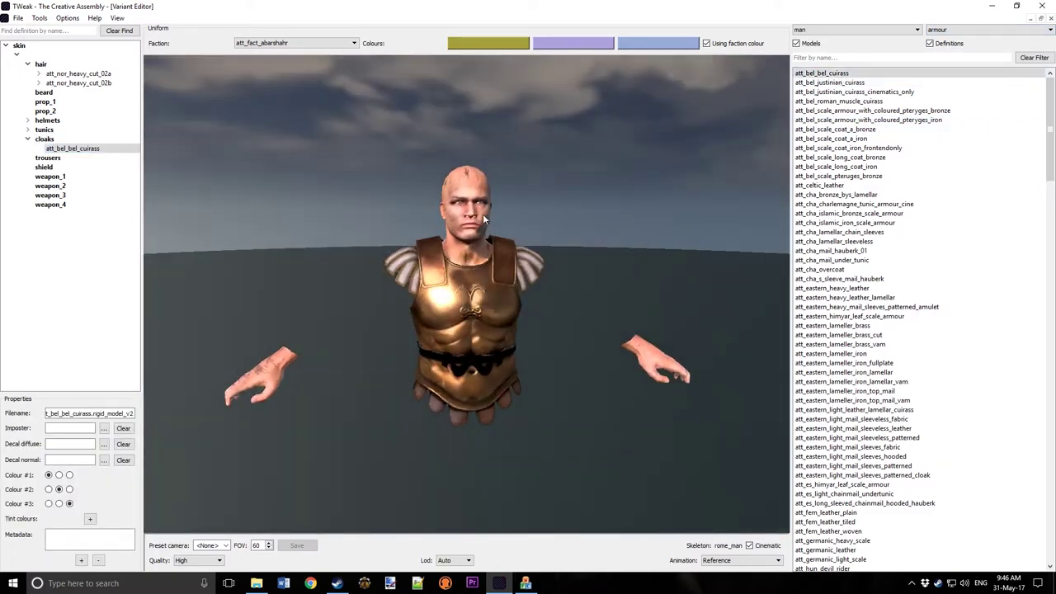
# Step: Start adding a mesh to the cloaks slot and browse up to the Total War Attila folder
pyautogui.click(74, 139)
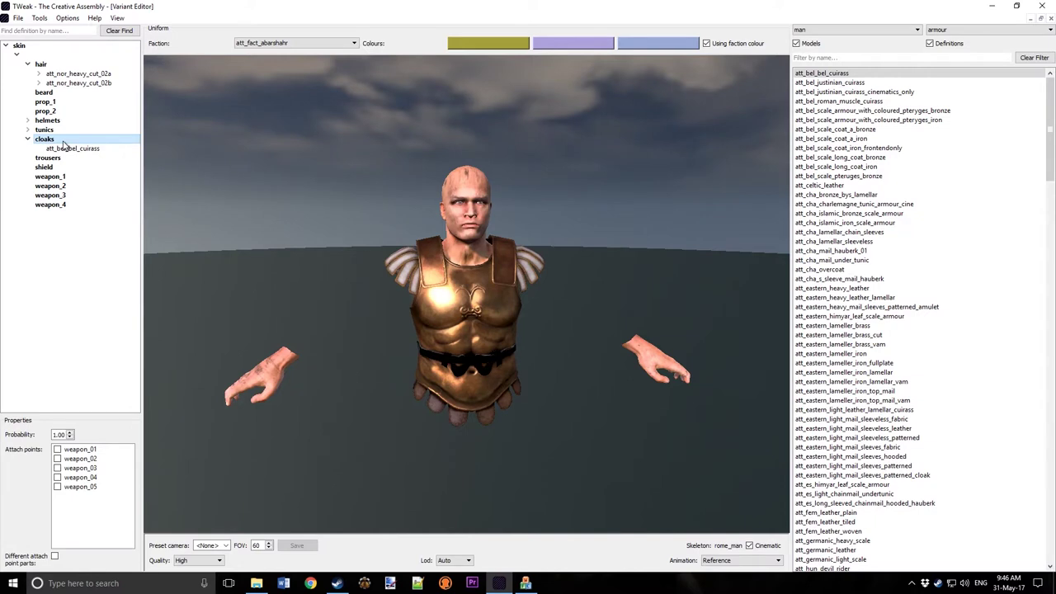
pyautogui.rightClick(67, 141)
pyautogui.rightClick(43, 140)
pyautogui.rightClick(44, 140)
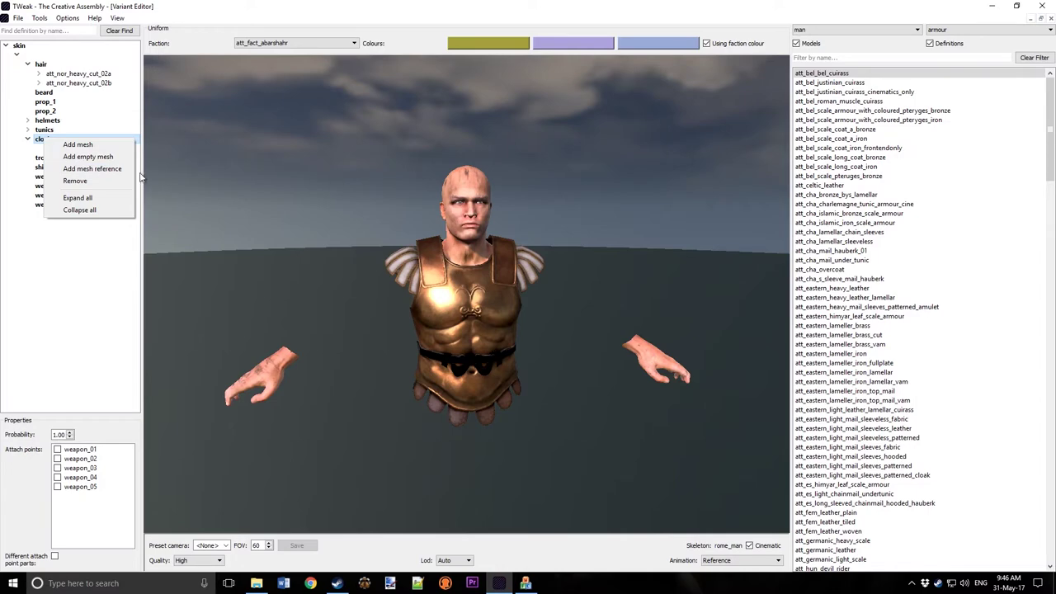
pyautogui.click(78, 145)
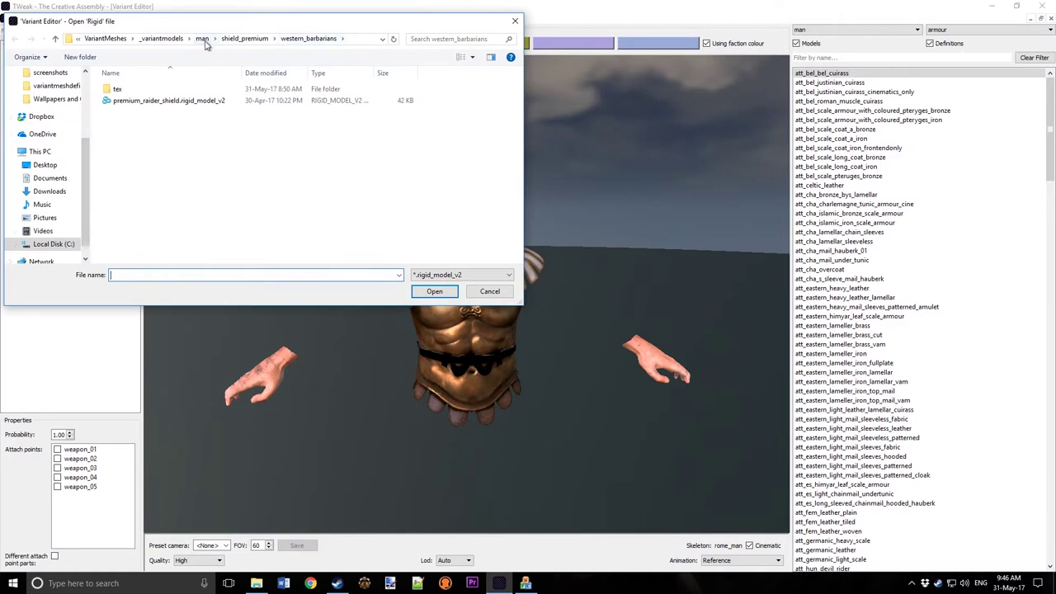
pyautogui.click(205, 42)
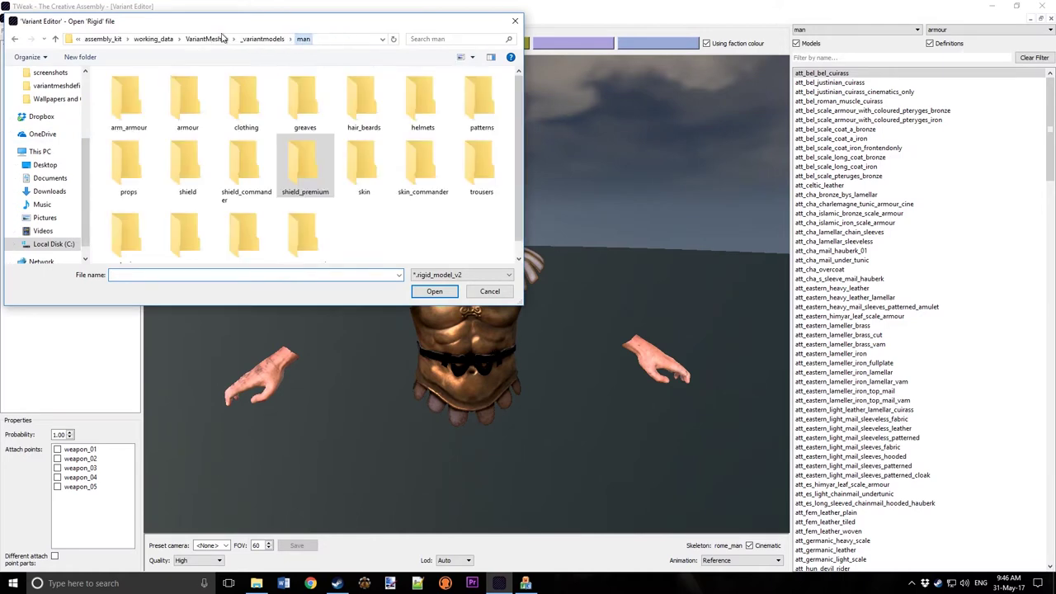
pyautogui.click(106, 39)
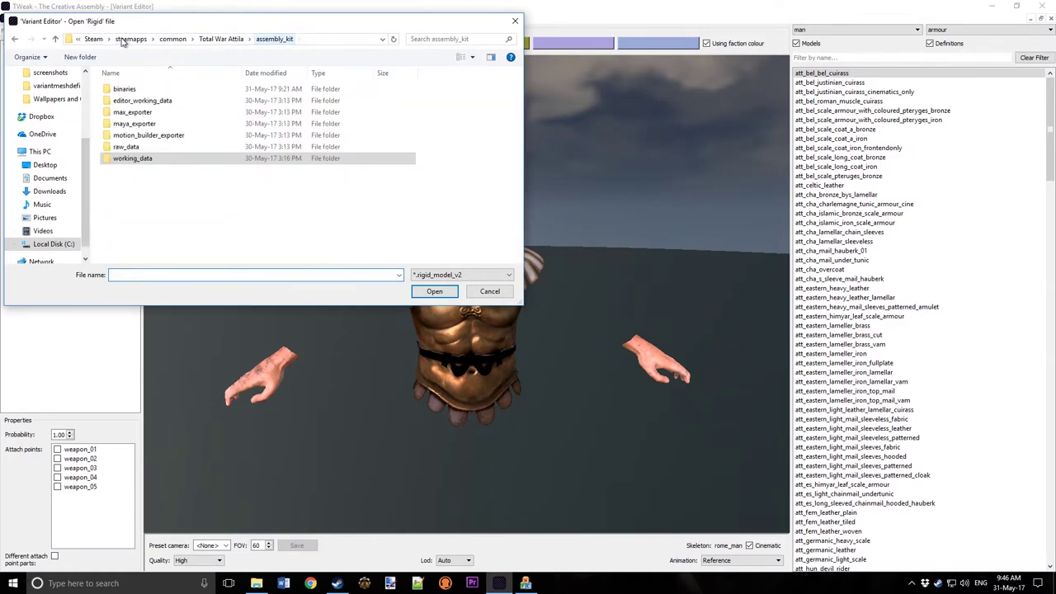
pyautogui.click(235, 39)
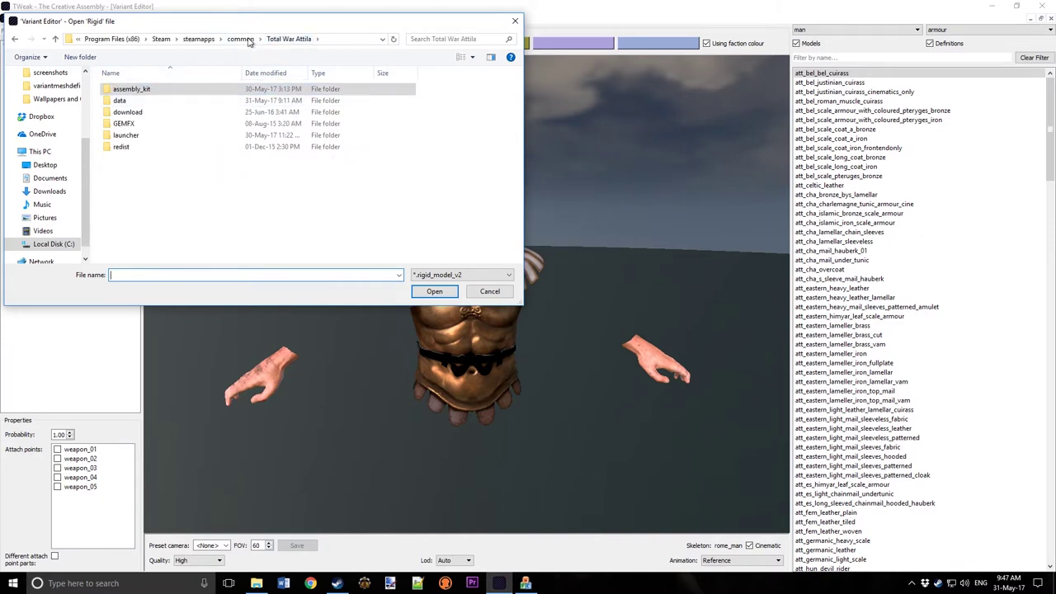
# Step: Add briton_chainmail.rigid_model_v2 to the cloaks slot from assembly_kit/working_data/VariantMeshes/_variantmodels/man/armour
pyautogui.doubleClick(154, 90)
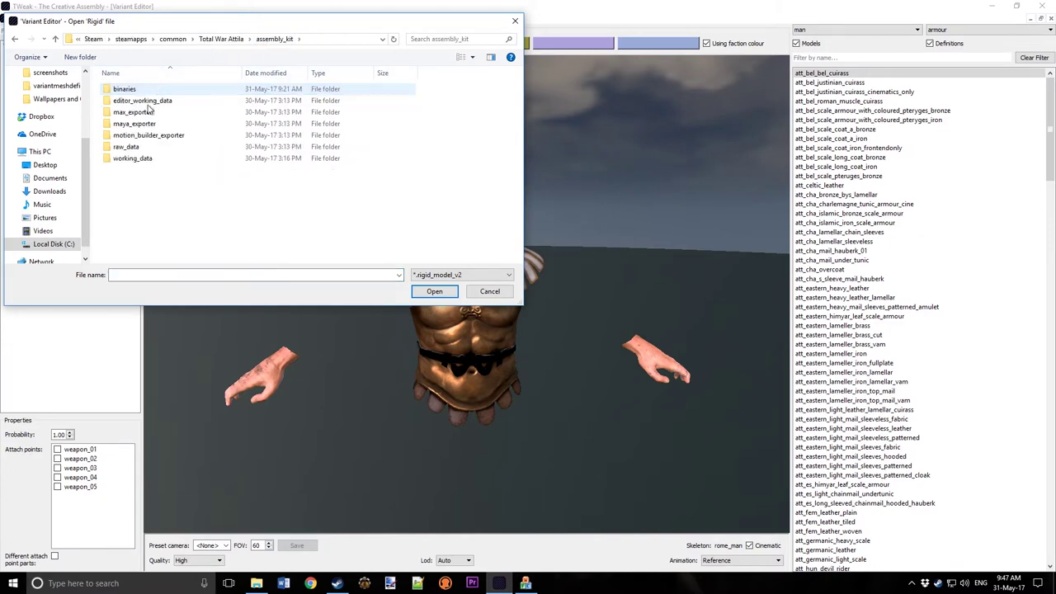
pyautogui.doubleClick(153, 160)
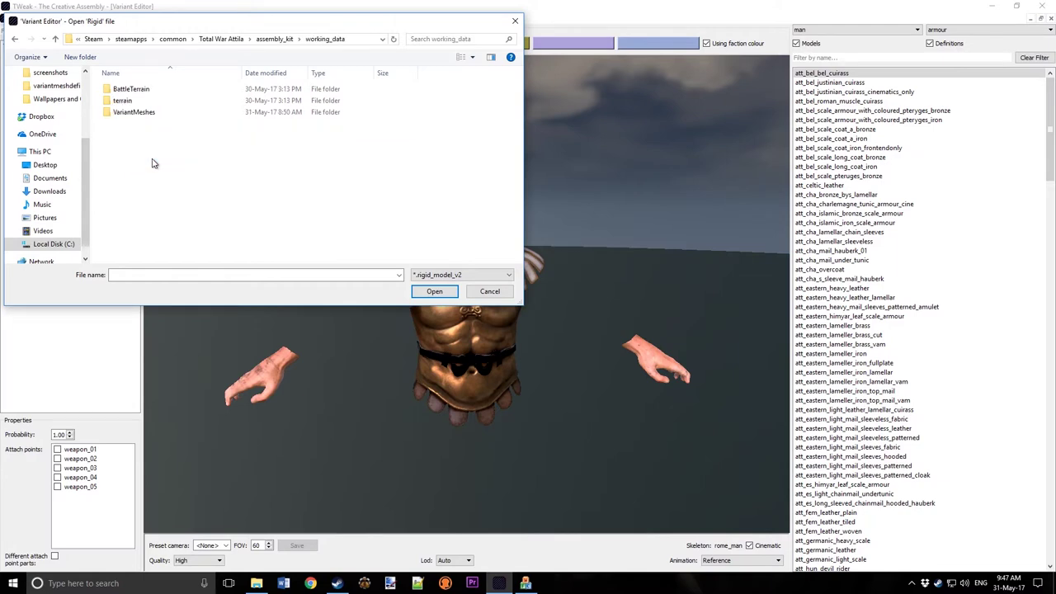
pyautogui.click(156, 117)
pyautogui.doubleClick(156, 116)
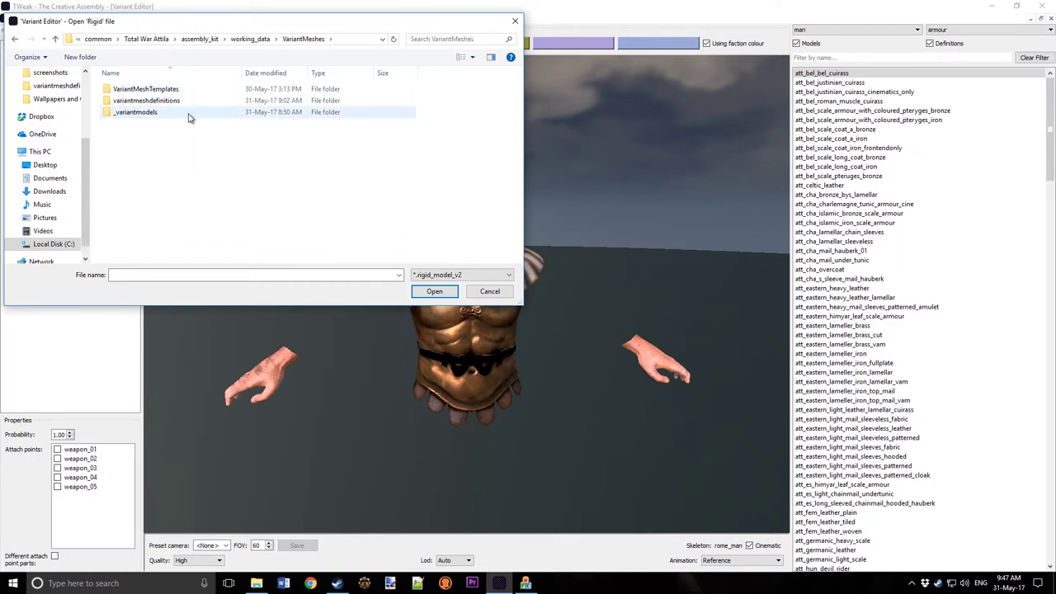
pyautogui.doubleClick(163, 117)
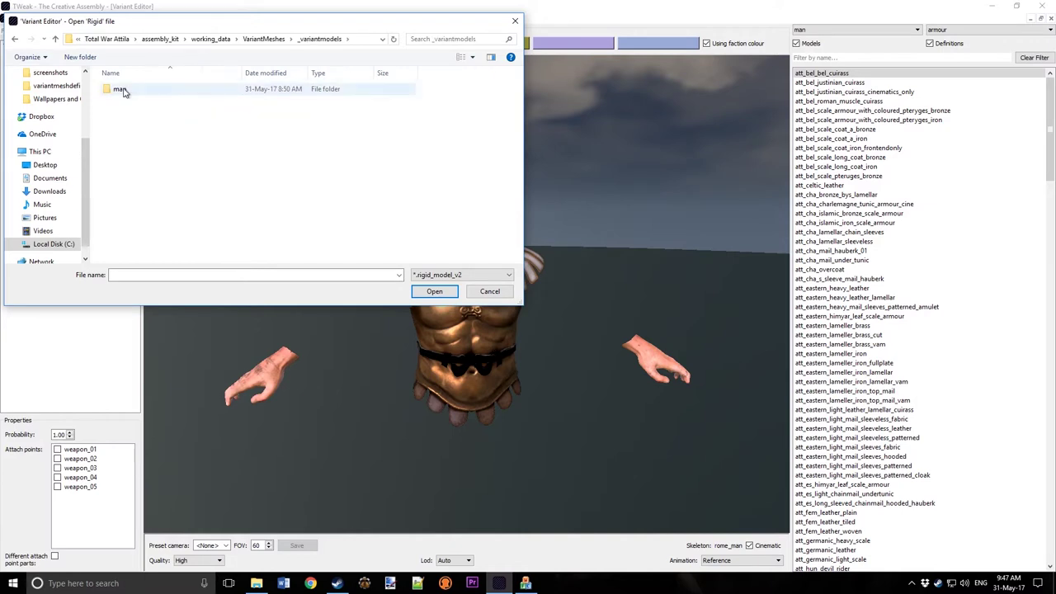
pyautogui.doubleClick(128, 93)
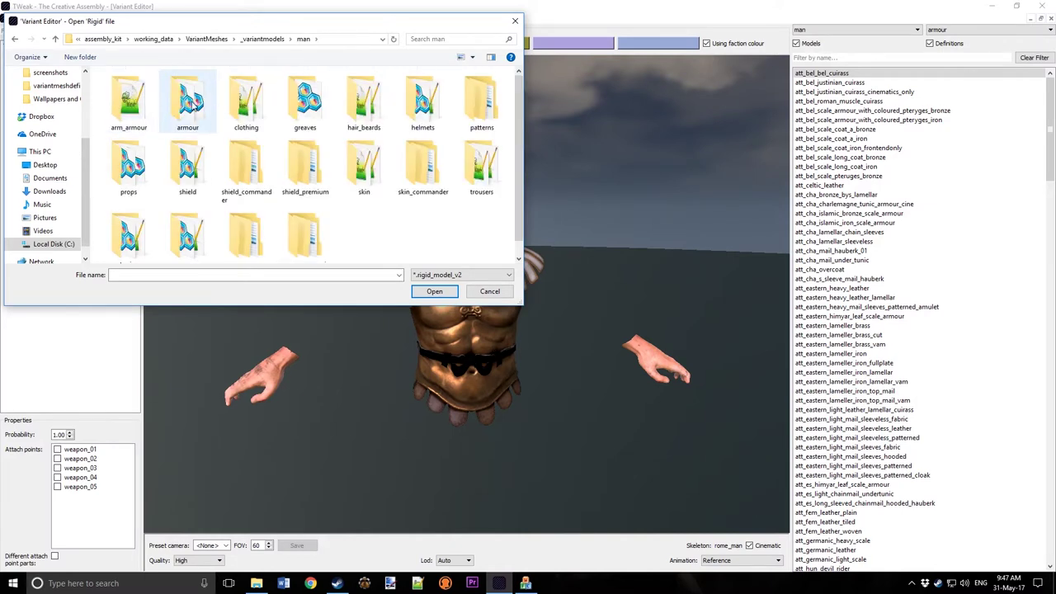
pyautogui.doubleClick(184, 101)
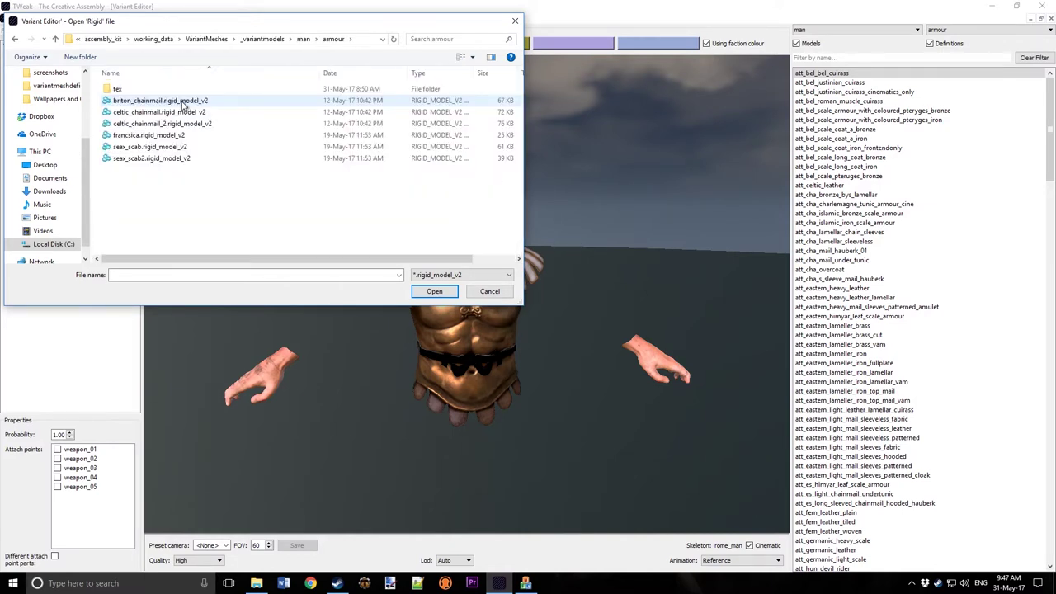
pyautogui.doubleClick(173, 100)
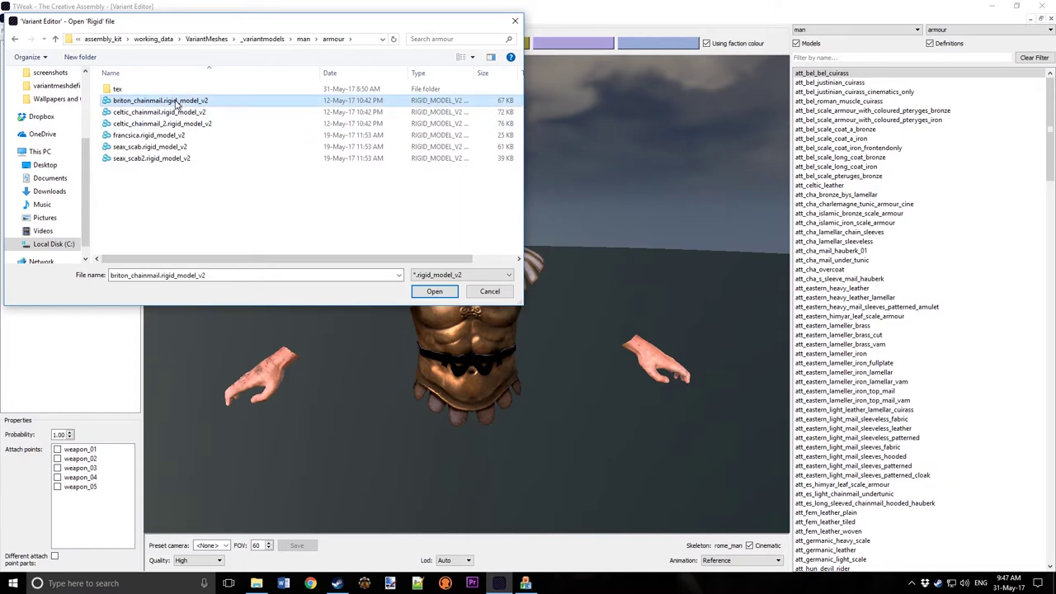
# Step: Add the celtic_chainmail and celtic_chainmail_2 rigid models to the cloaks slot as further meshes
pyautogui.rightClick(43, 140)
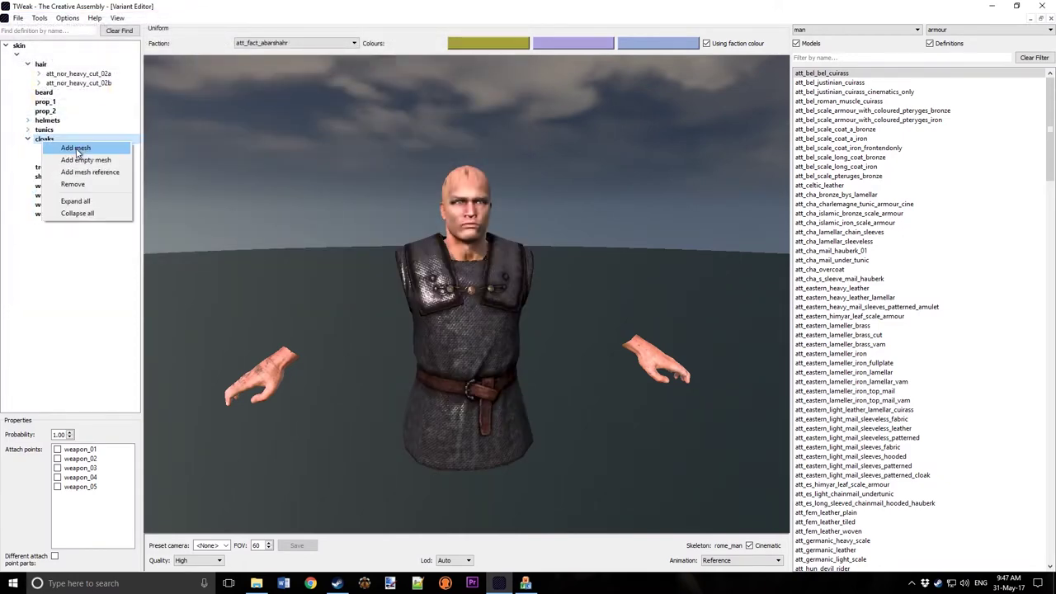
pyautogui.click(74, 146)
pyautogui.doubleClick(163, 123)
pyautogui.rightClick(62, 140)
pyautogui.click(66, 143)
pyautogui.doubleClick(186, 133)
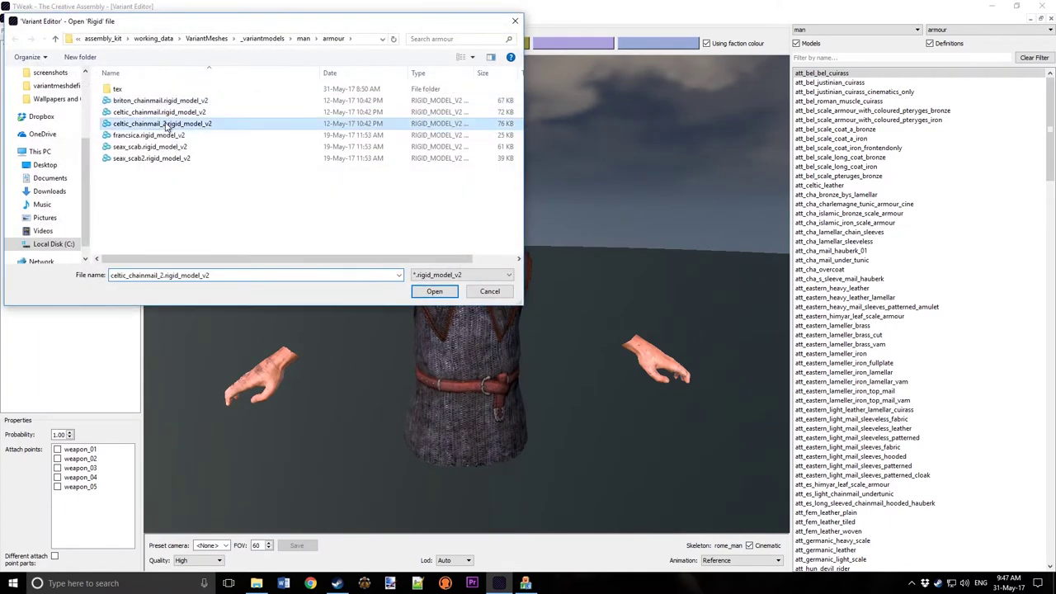
# Step: Remove att_bel_bel_cuirass from the cloaks slot and select the celtic_chainmail_2 mesh
pyautogui.click(92, 149)
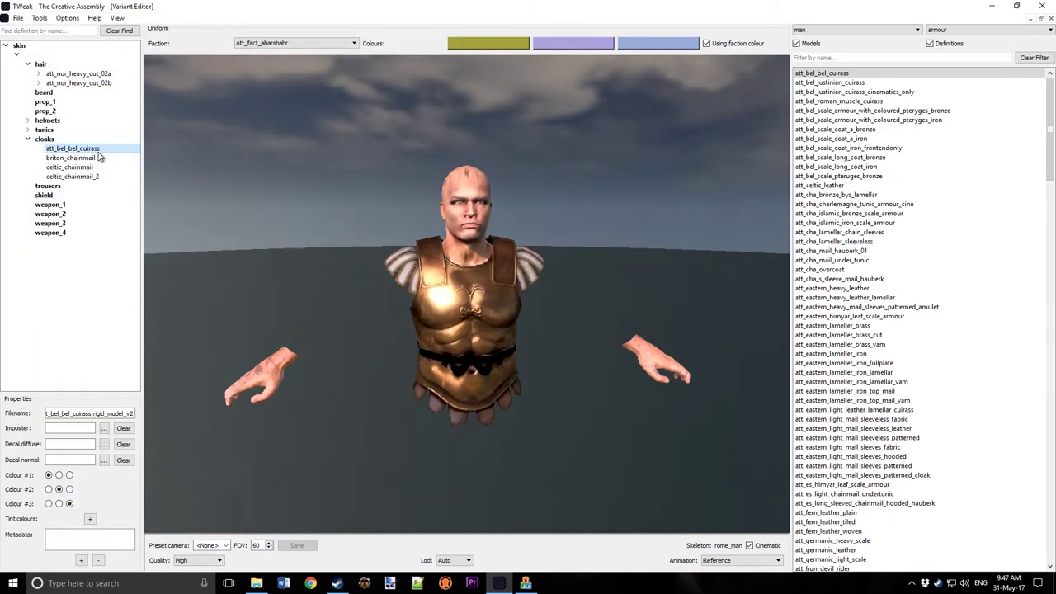
pyautogui.press('Delete')
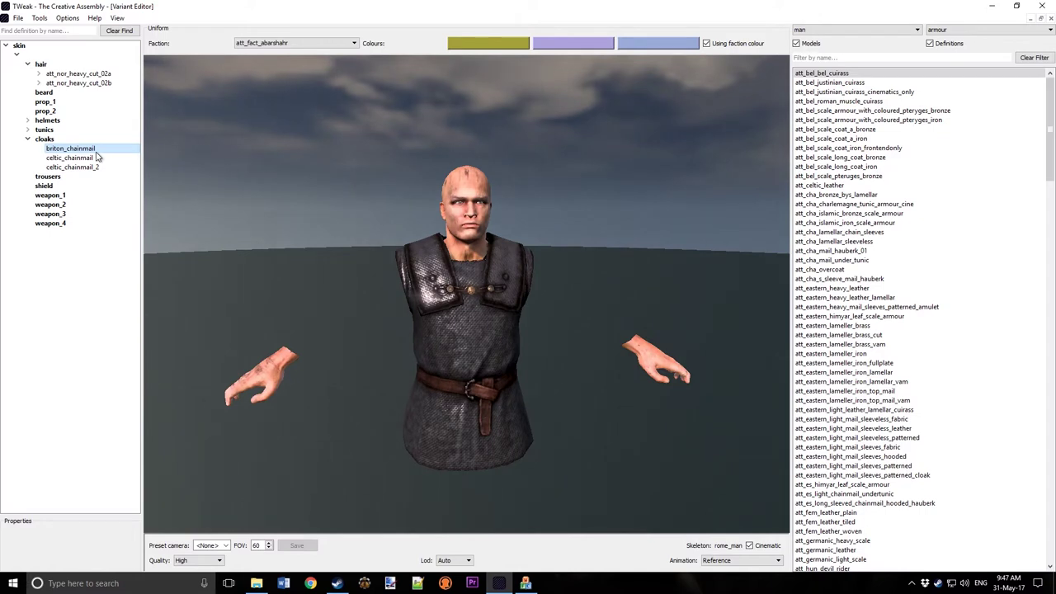
pyautogui.click(87, 167)
# Step: Filter the man assets in the tunics category by arabian_ and add arabian_tunic_01_cut to the trousers slot
pyautogui.click(82, 176)
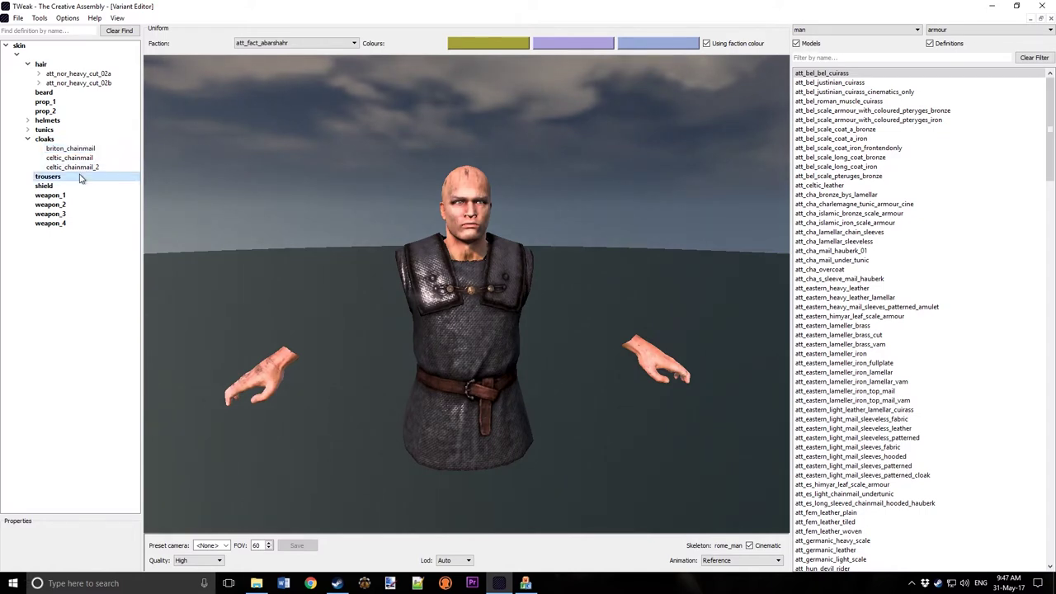
pyautogui.click(954, 32)
pyautogui.scroll(-3, 955, 46)
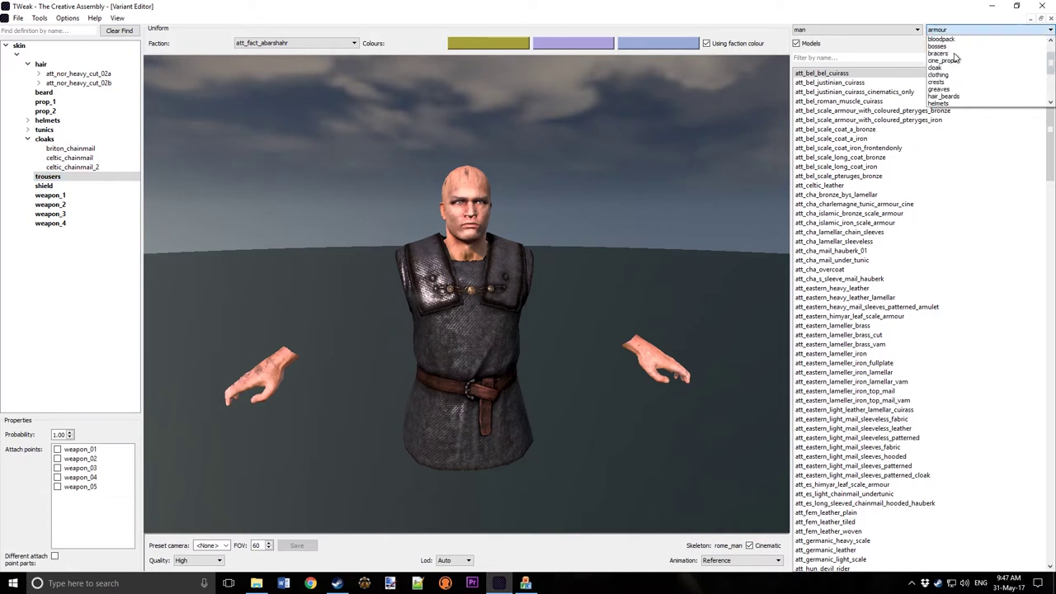
pyautogui.click(955, 45)
pyautogui.click(949, 30)
pyautogui.scroll(-3, 956, 72)
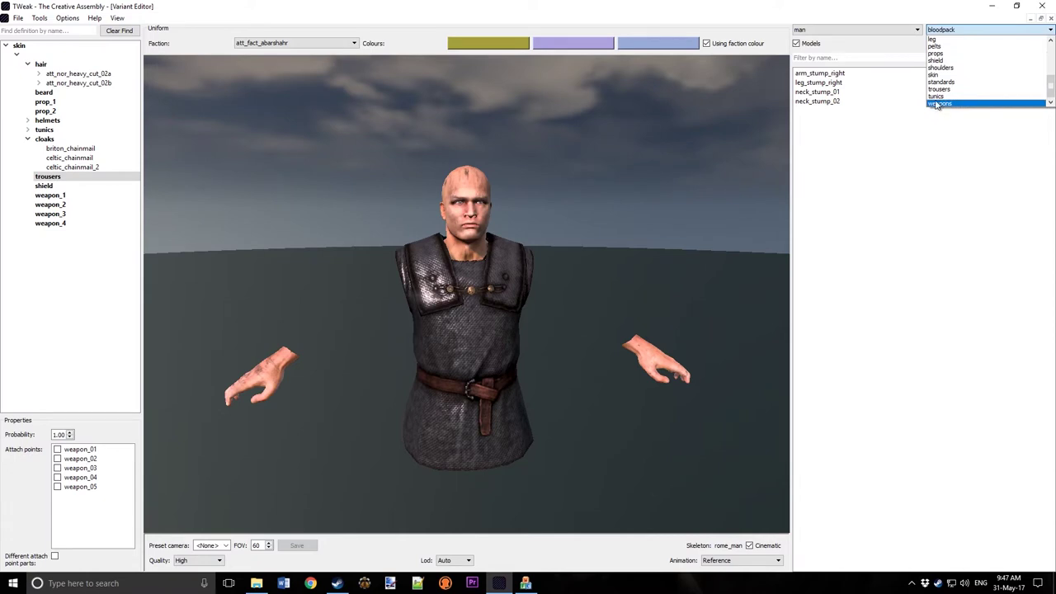
pyautogui.click(937, 101)
pyautogui.click(815, 57)
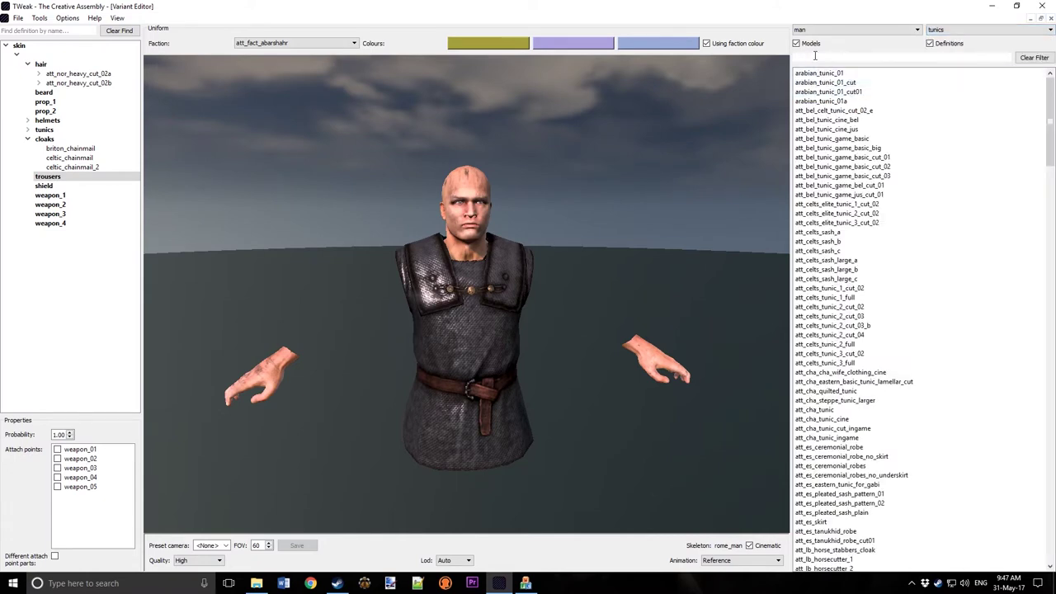
pyautogui.write('arabian_')
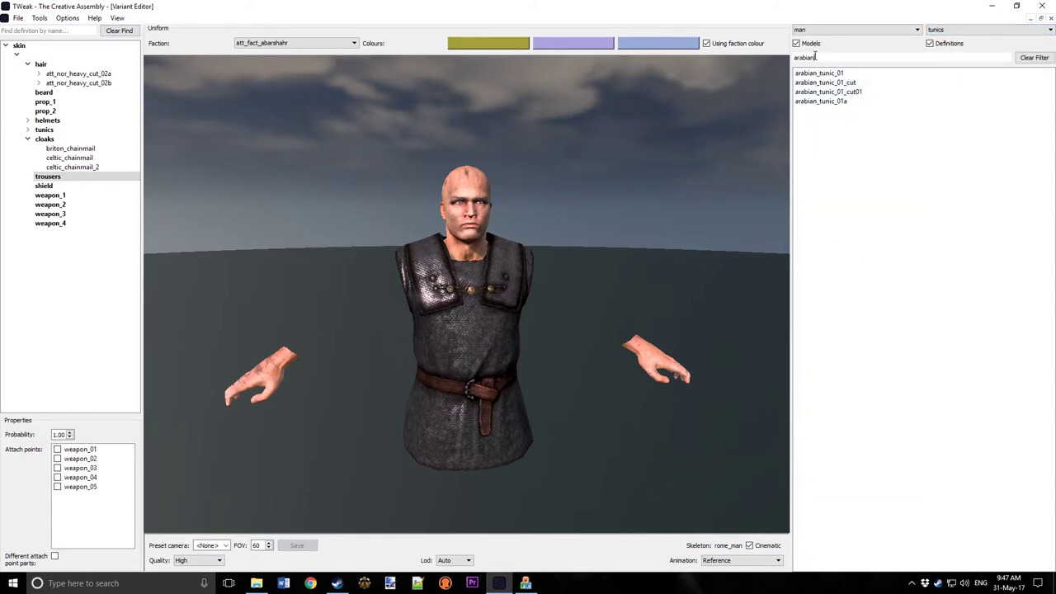
pyautogui.doubleClick(866, 84)
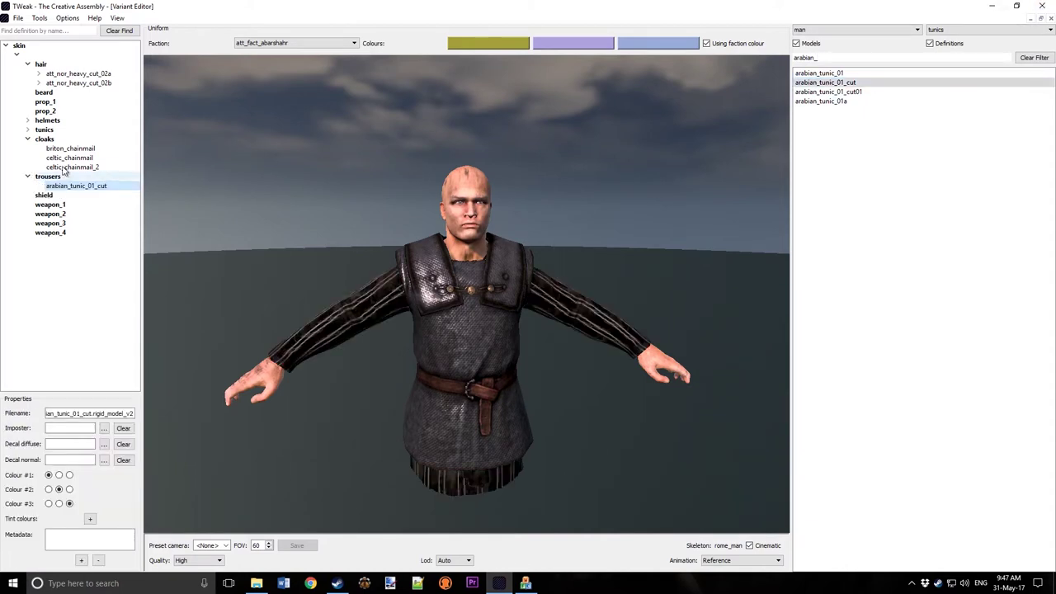
# Step: Add an empty mesh to the cloaks slot as an alternative to the chainmail models
pyautogui.click(56, 141)
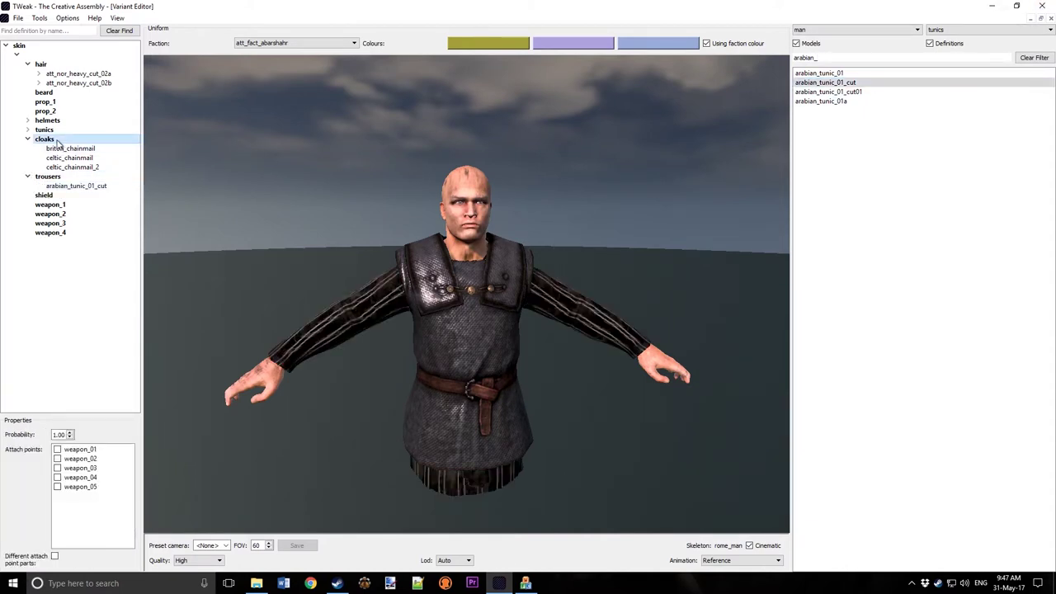
pyautogui.rightClick(57, 142)
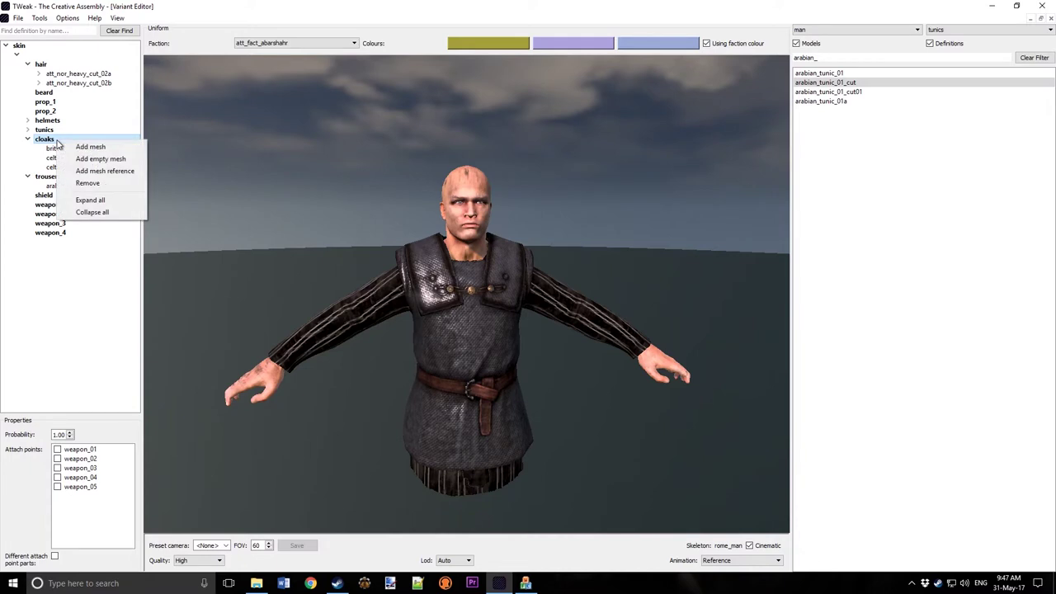
pyautogui.click(110, 159)
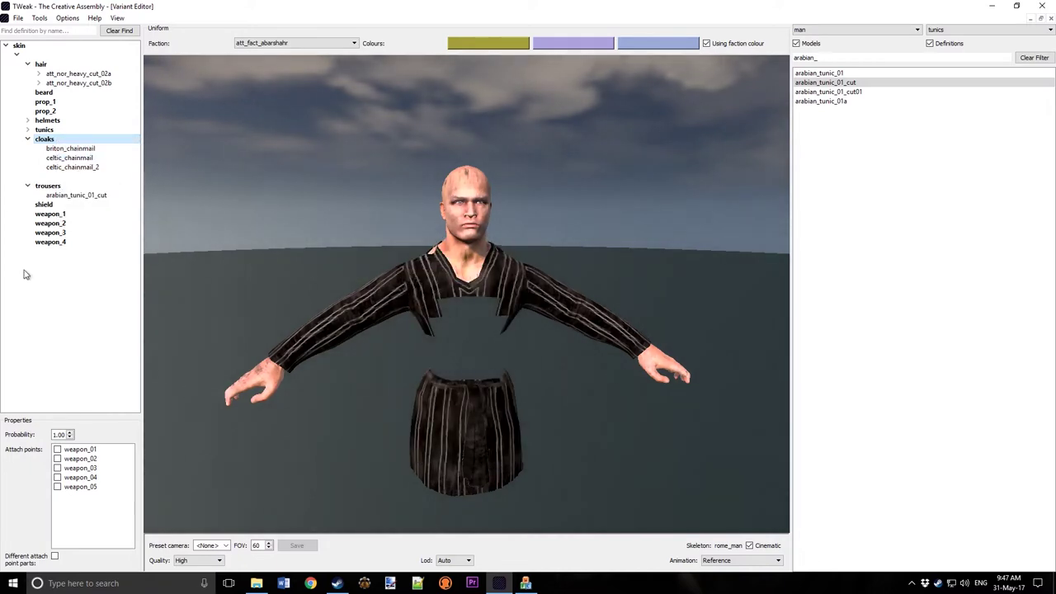
# Step: Add the full arabian_tunic_01 model to the trousers slot
pyautogui.click(50, 186)
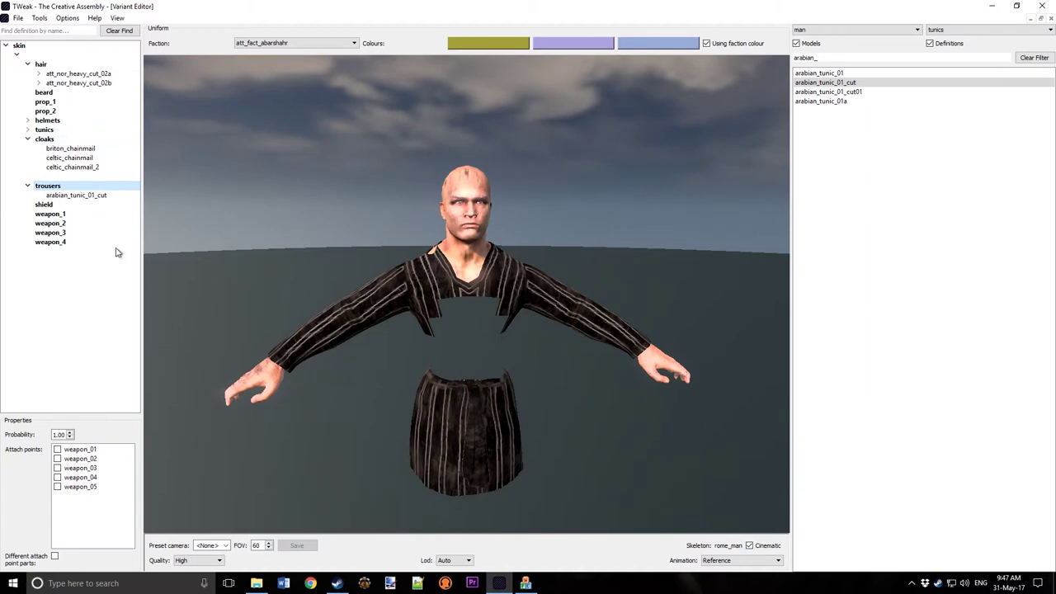
pyautogui.click(841, 75)
pyautogui.doubleClick(842, 74)
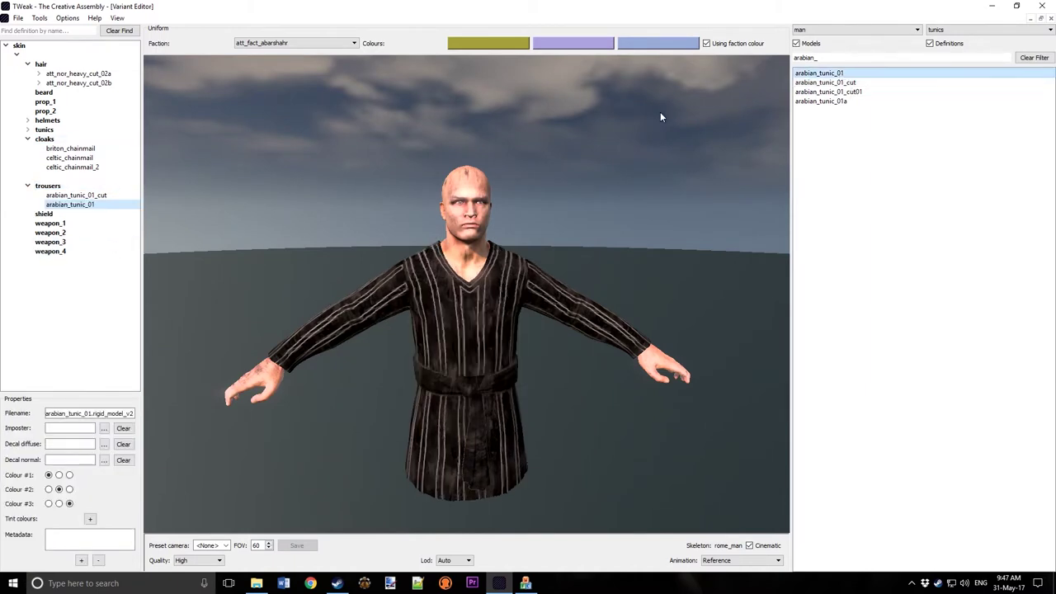
# Step: Compare arabian_tunic_01_cut with the full arabian_tunic_01 in the preview, and remove arabian_tunic_01 from the trousers slot
pyautogui.click(92, 195)
pyautogui.click(97, 205)
pyautogui.click(69, 195)
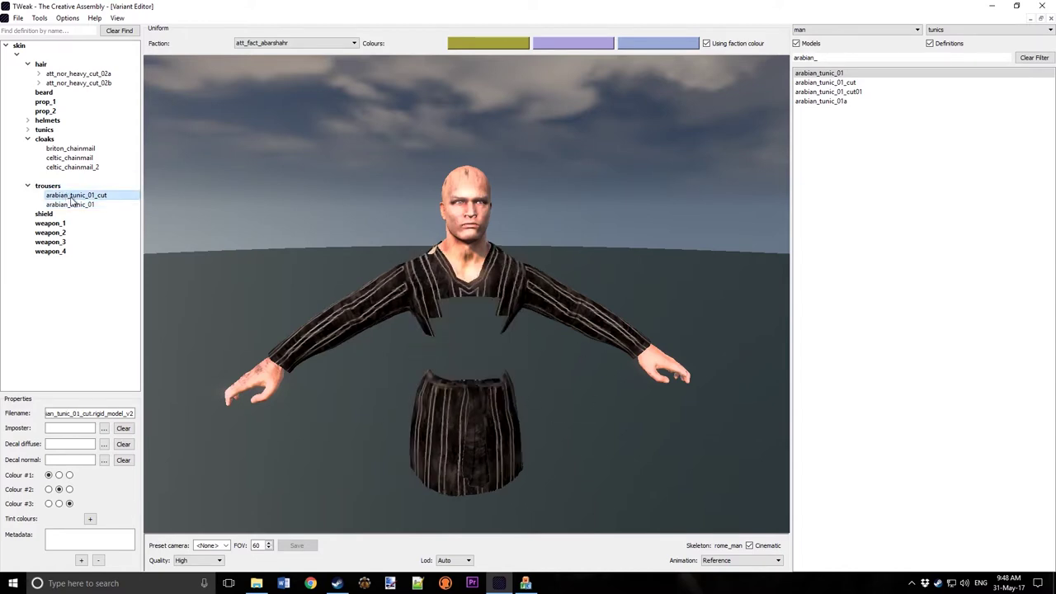
pyautogui.click(75, 204)
pyautogui.click(128, 195)
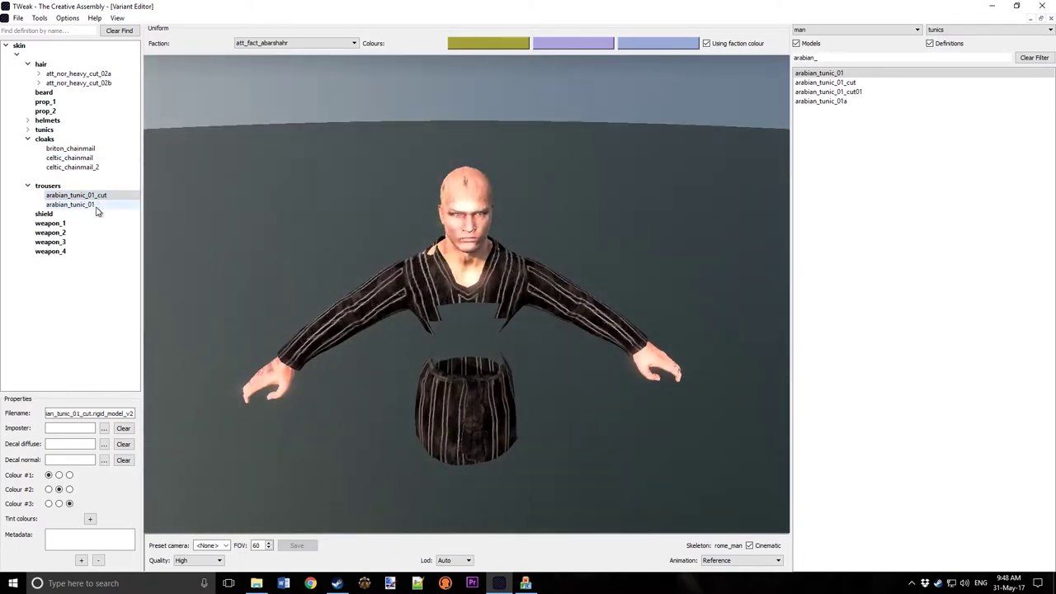
pyautogui.click(96, 206)
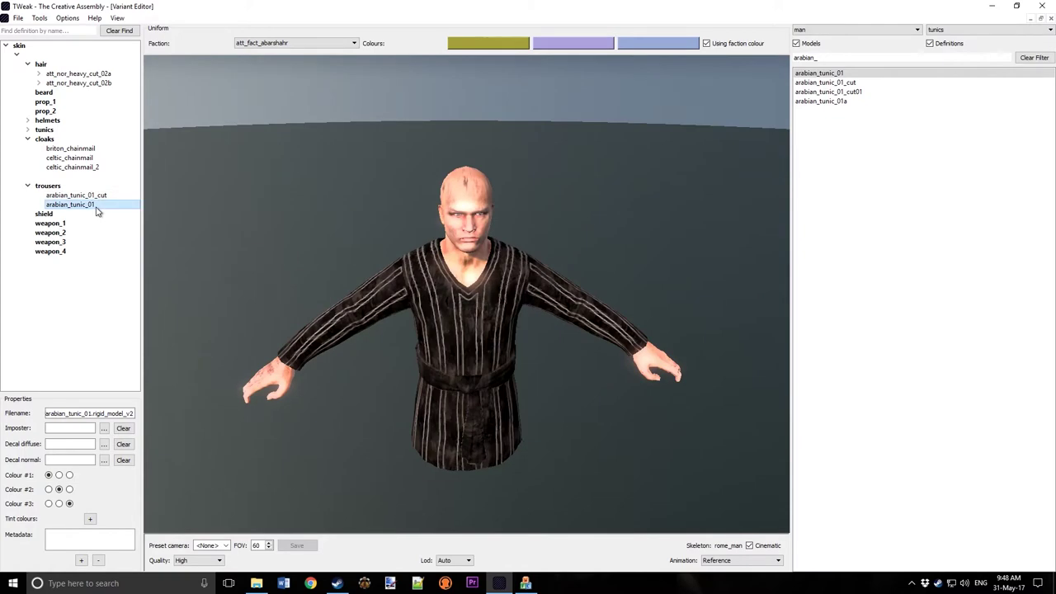
pyautogui.press('Delete')
# Step: Filter the tunics by att_bel_tunic_game and add att_bel_tunic_game_basic_cut_01 to the trousers slot
pyautogui.doubleClick(825, 55)
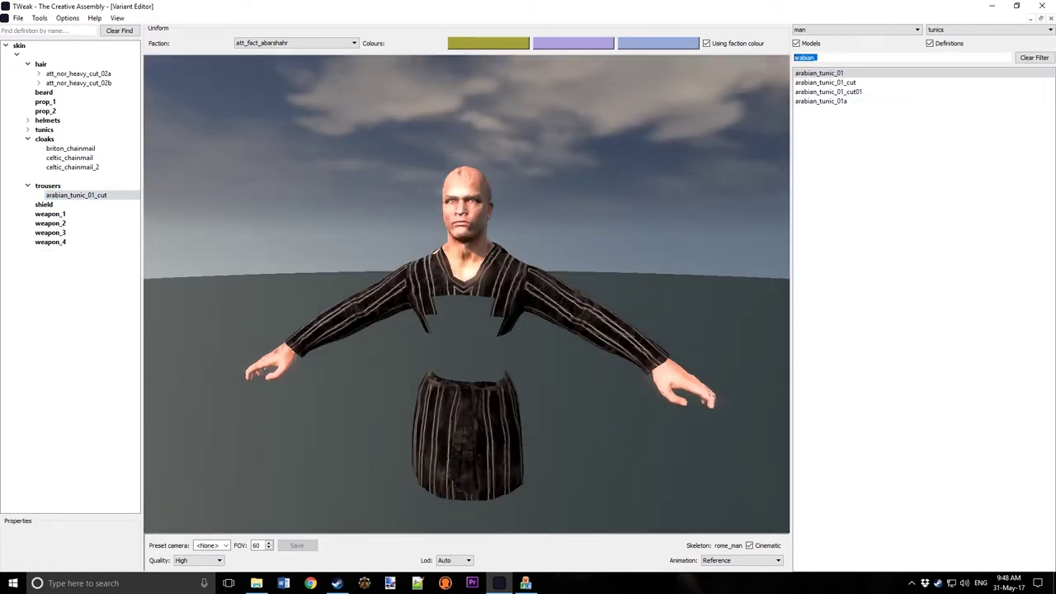
pyautogui.write('at')
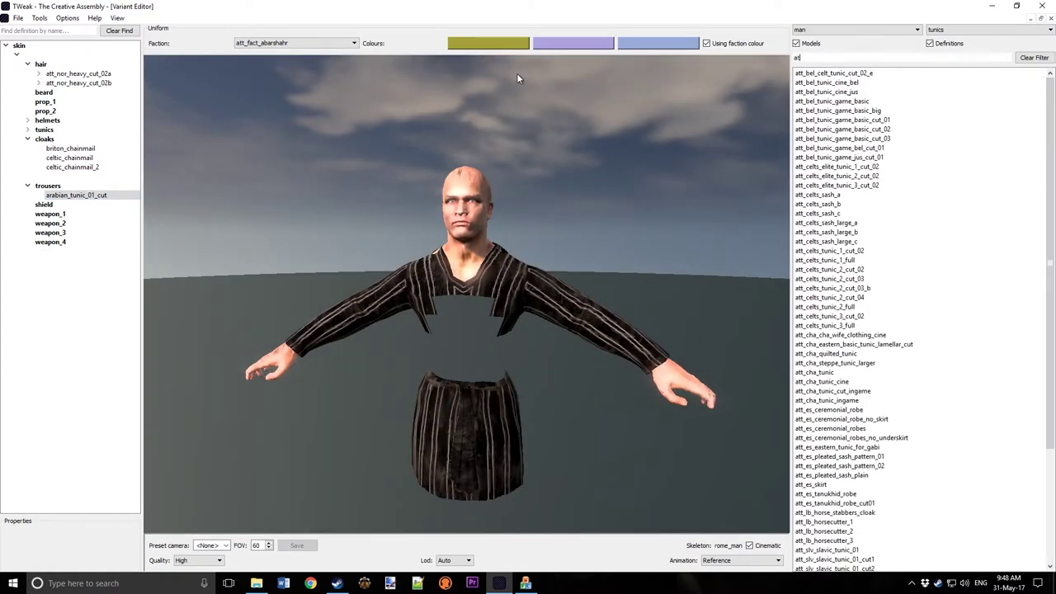
pyautogui.write('t_bel_tunic_game')
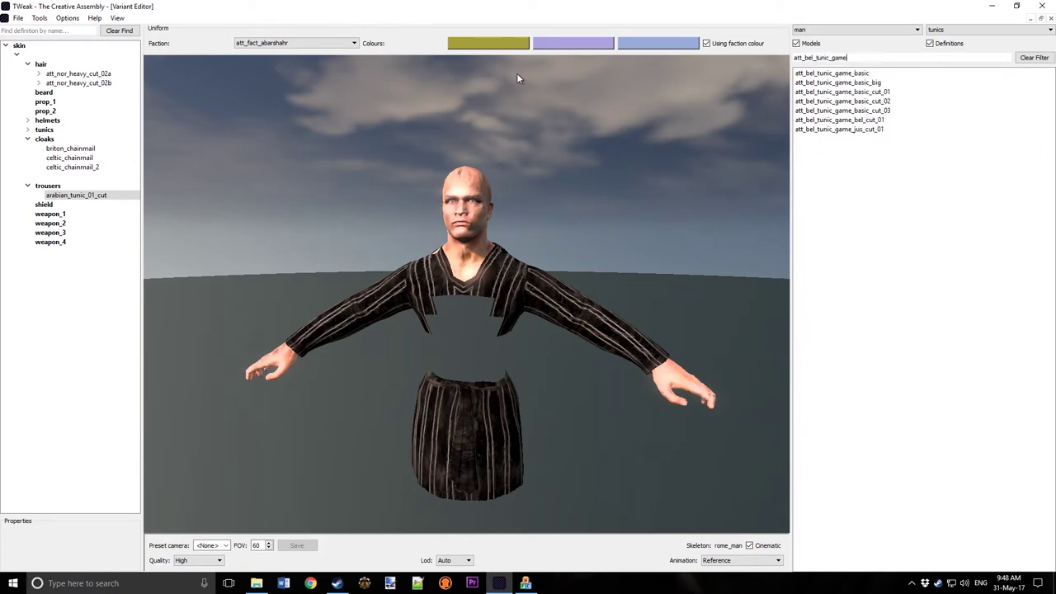
pyautogui.doubleClick(901, 93)
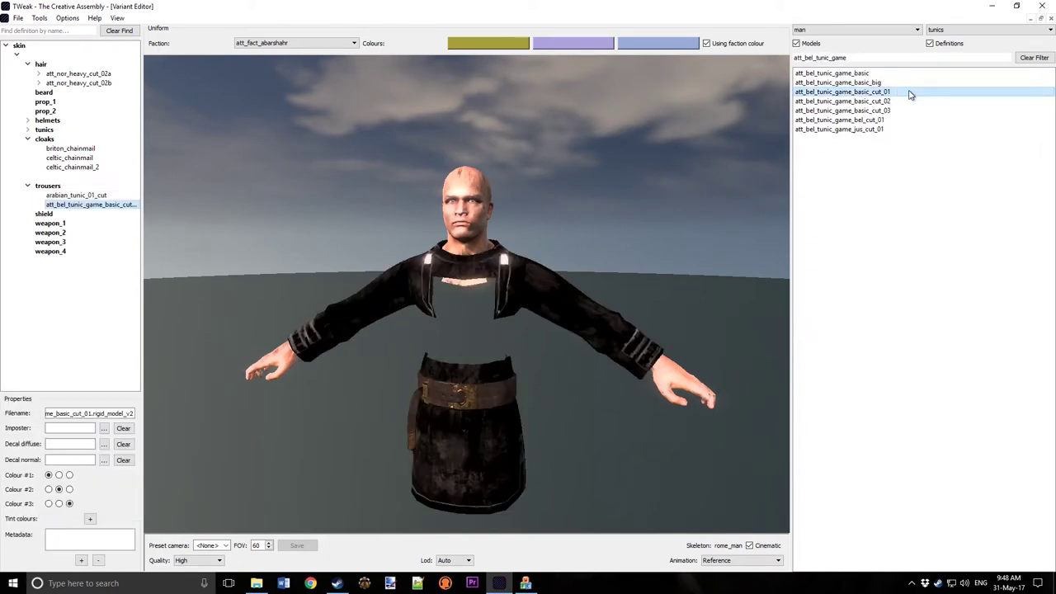
# Step: Filter the tunics by germanic_ and add germanic_basic_tunic_01 to the trousers slot
pyautogui.doubleClick(843, 58)
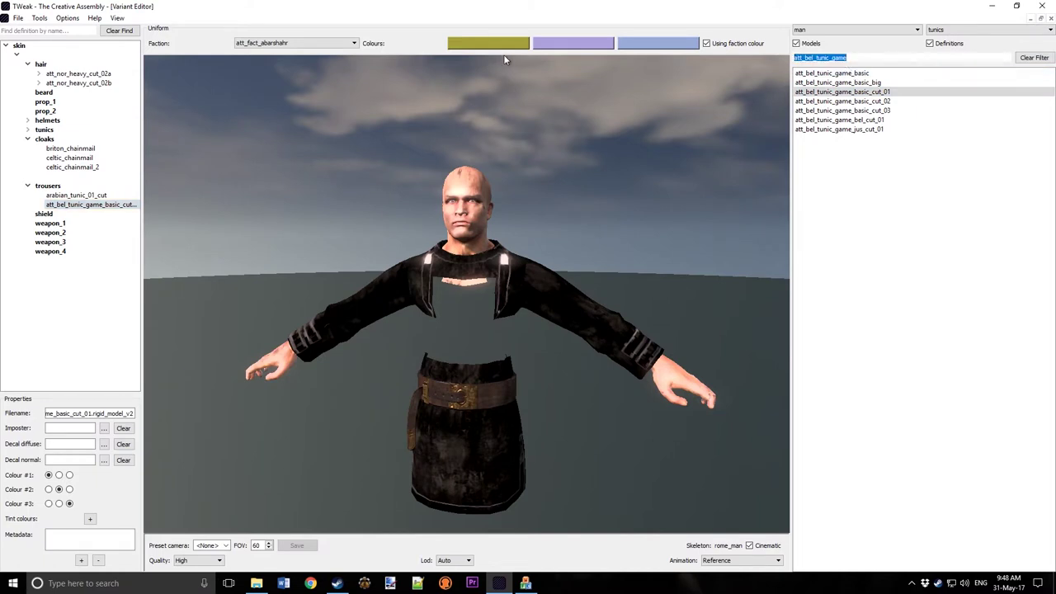
pyautogui.write('germanic_')
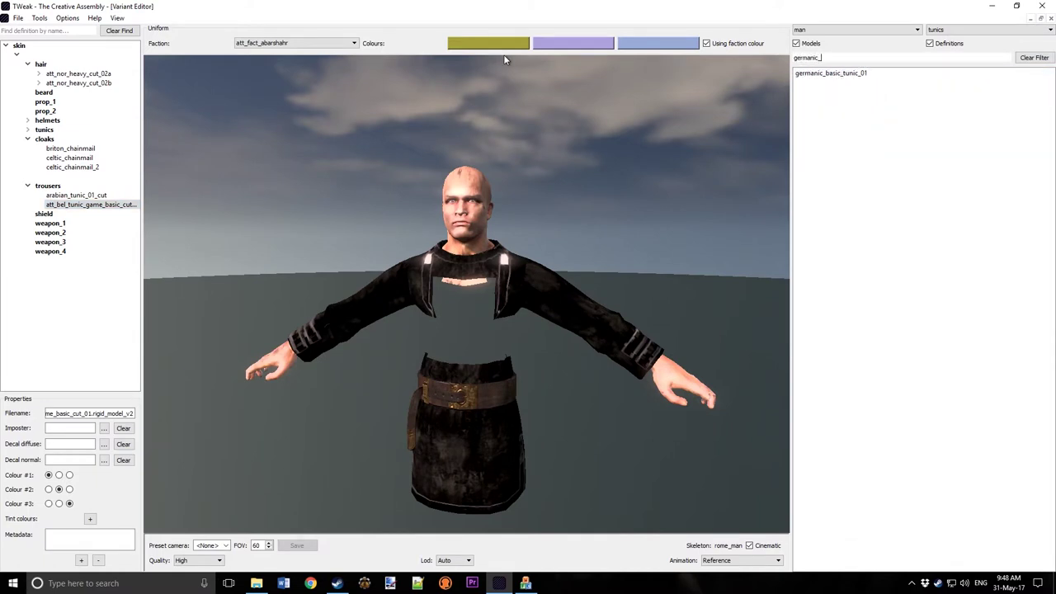
pyautogui.doubleClick(878, 73)
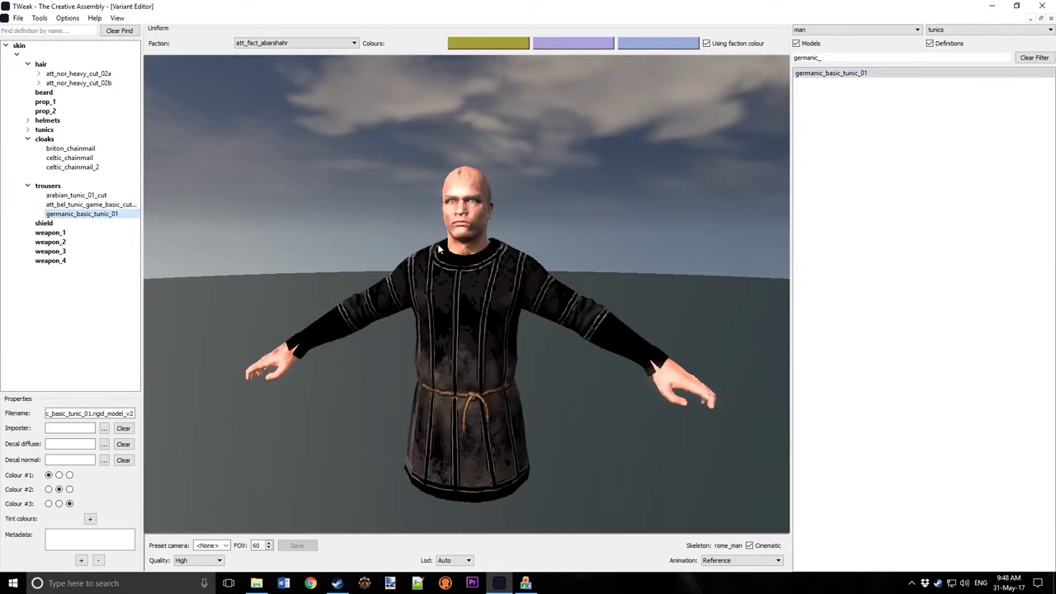
# Step: Clear the tunic filter, switch to the arm_armour category and add cataphract_arm_armour_03_chain to the trousers slot
pyautogui.doubleClick(856, 57)
pyautogui.write('cata')
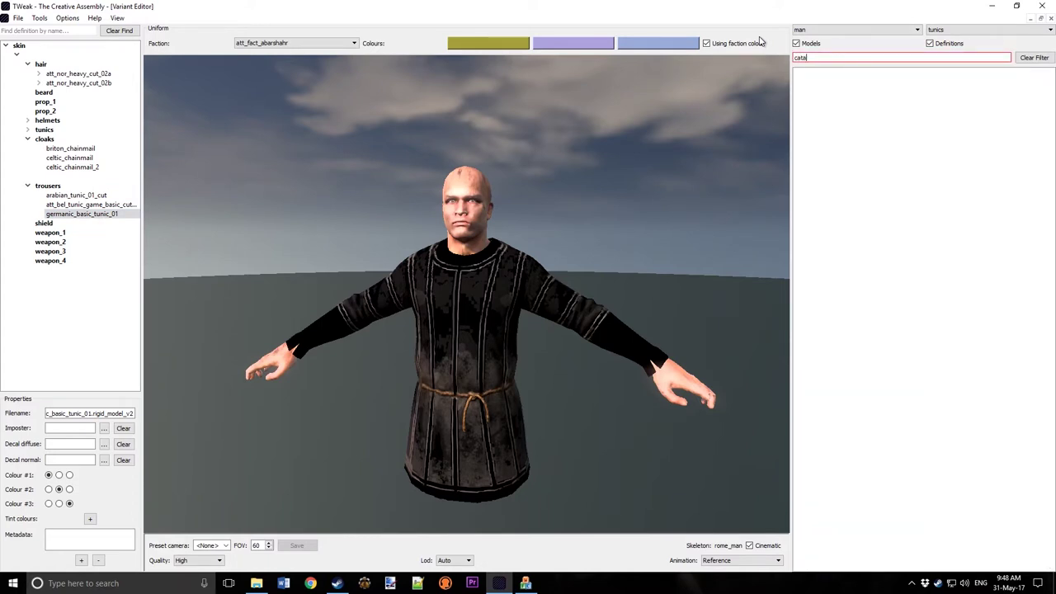
pyautogui.press('BackSpace')
pyautogui.press('BackSpace')
pyautogui.press('BackSpace')
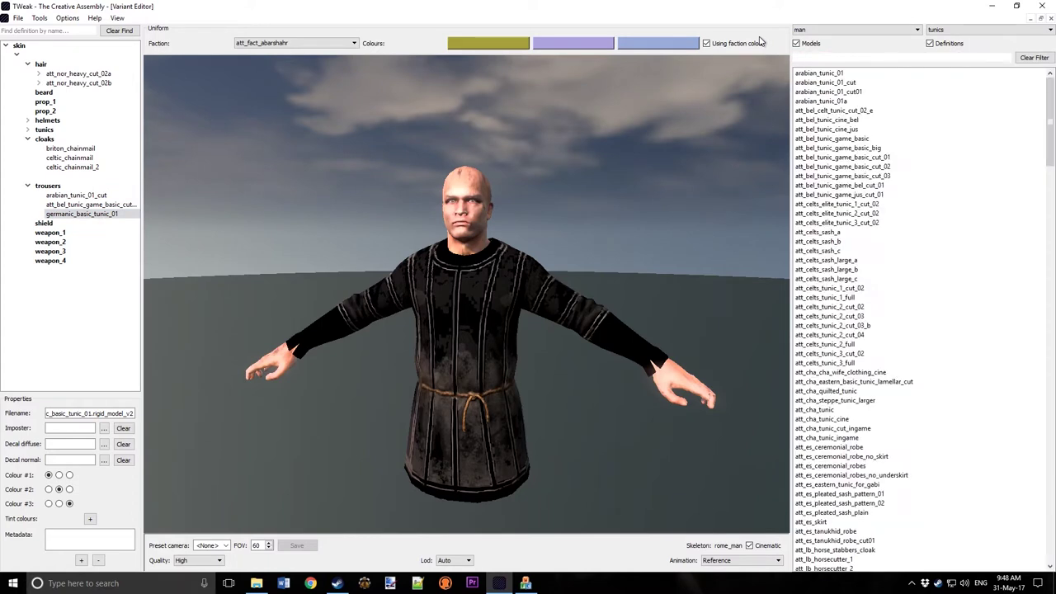
pyautogui.click(998, 30)
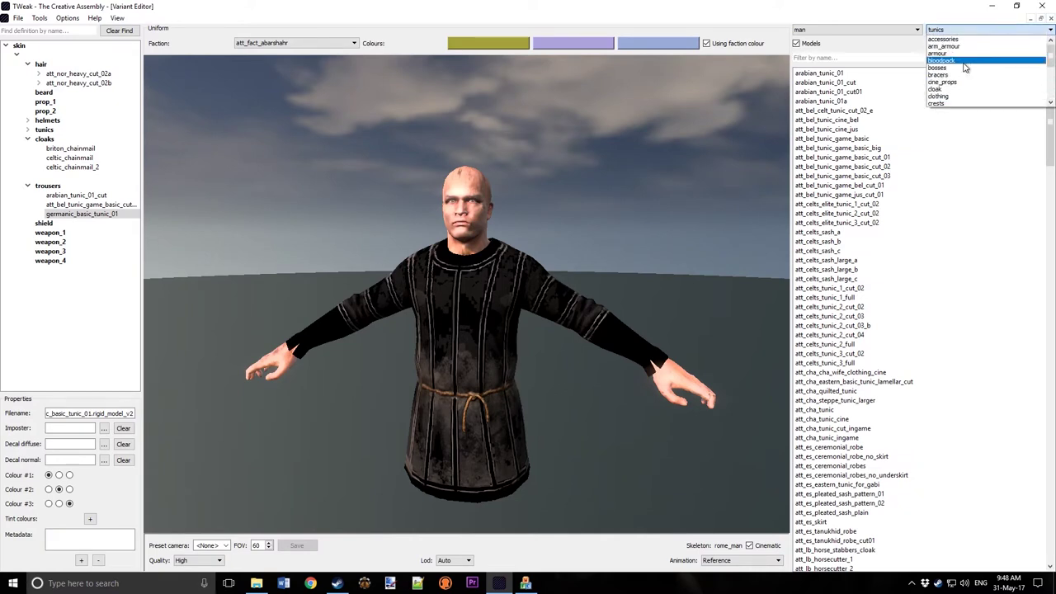
pyautogui.click(945, 46)
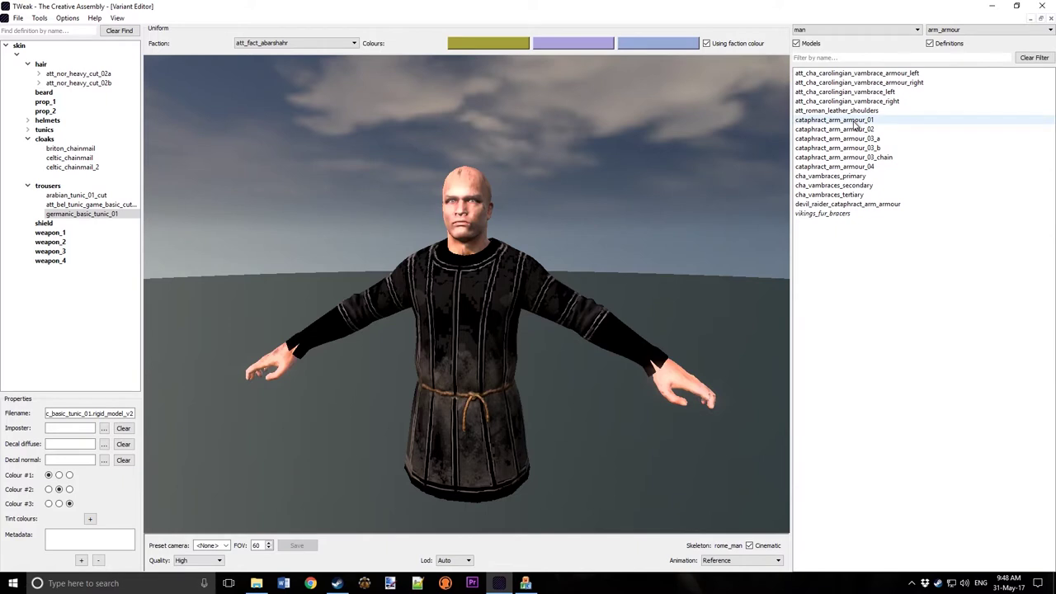
pyautogui.click(884, 157)
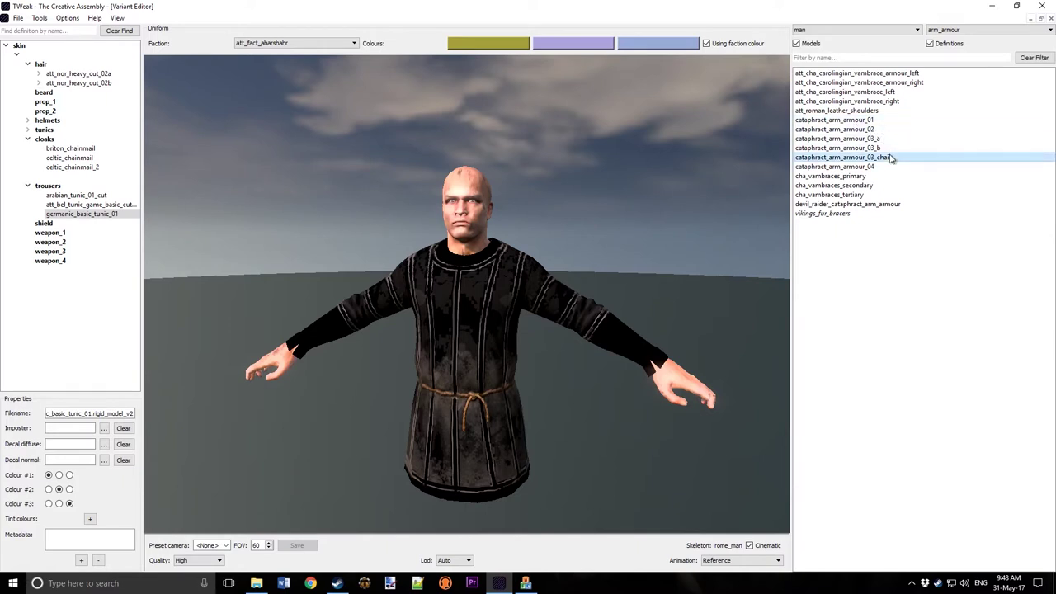
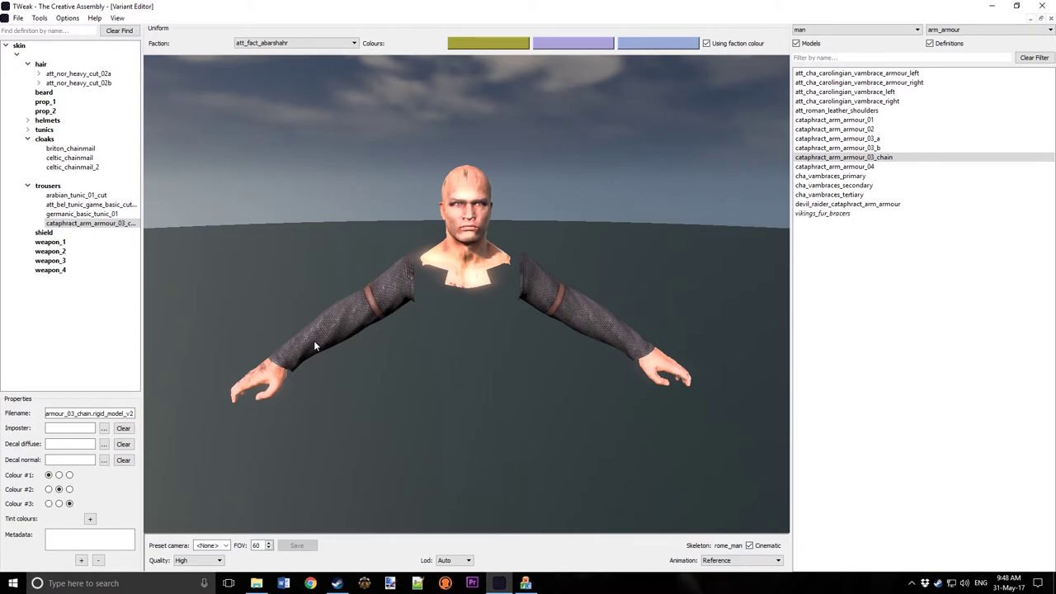
# Step: Save the variant definition as tutorial_raider in the variantmeshdefinitions folder
pyautogui.click(19, 20)
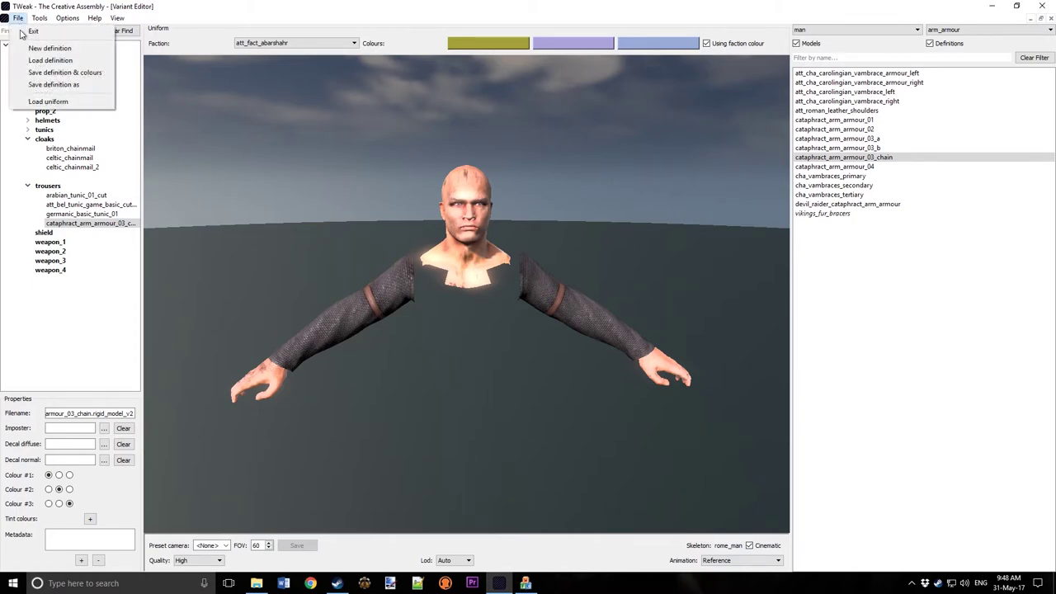
pyautogui.click(54, 84)
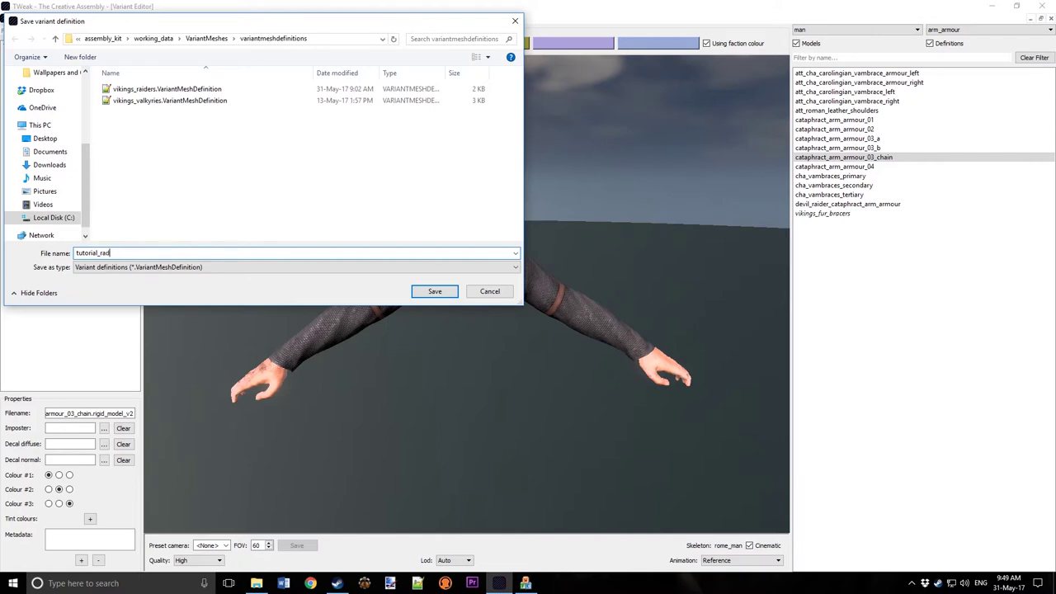
pyautogui.press('Return')
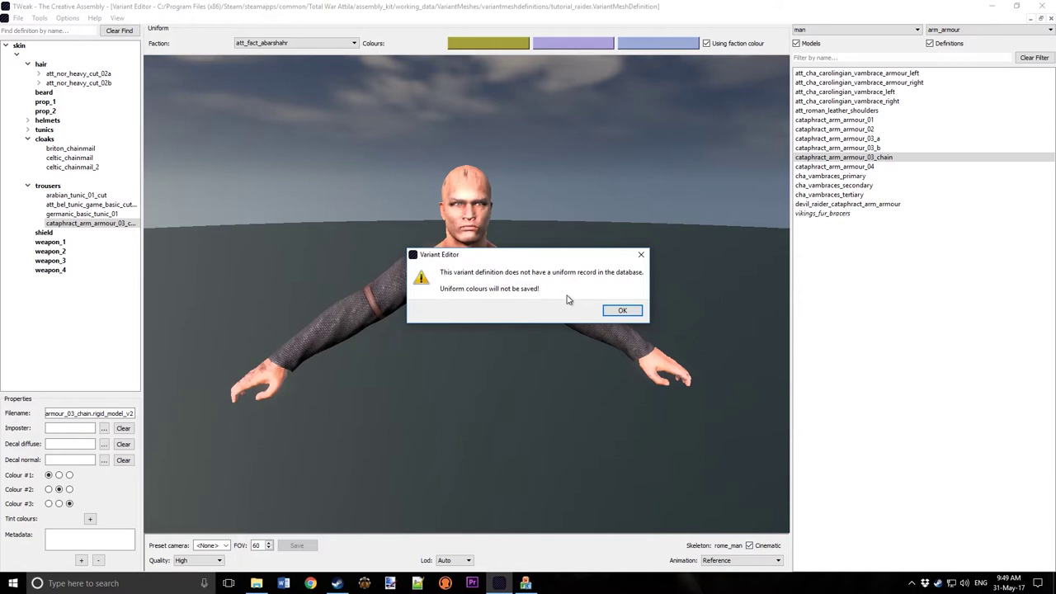
pyautogui.click(622, 311)
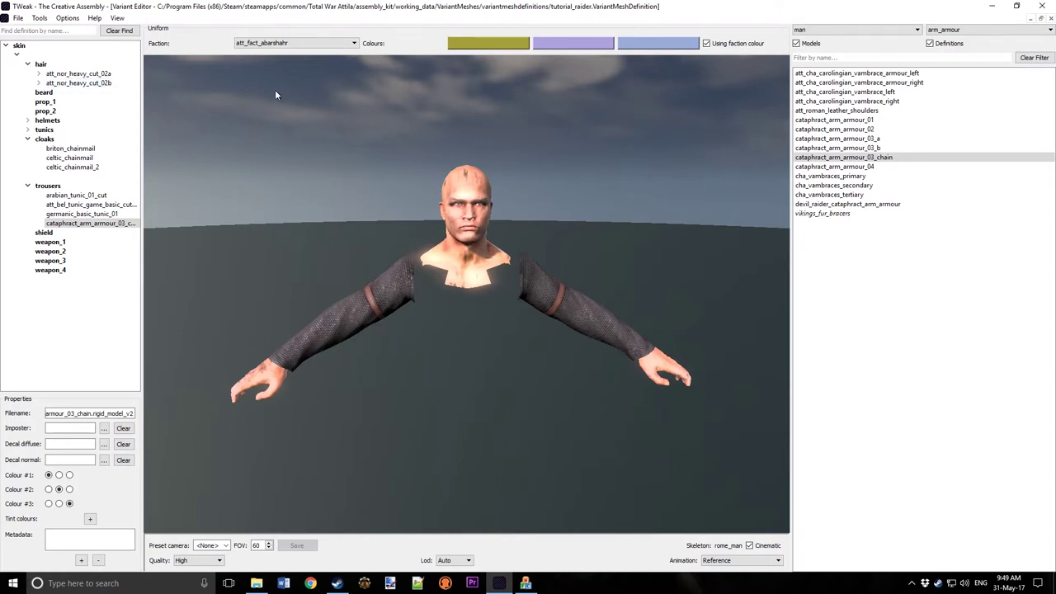
# Step: Create a new variant definition from the helmet template
pyautogui.click(18, 17)
pyautogui.click(53, 48)
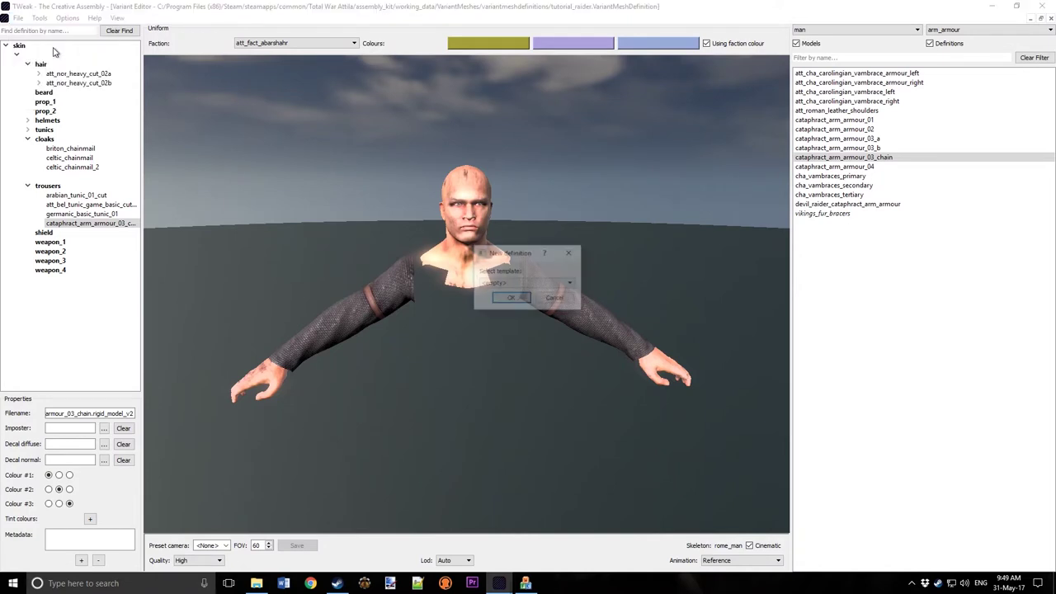
pyautogui.click(528, 282)
pyautogui.scroll(-1, 511, 311)
pyautogui.scroll(-1, 512, 311)
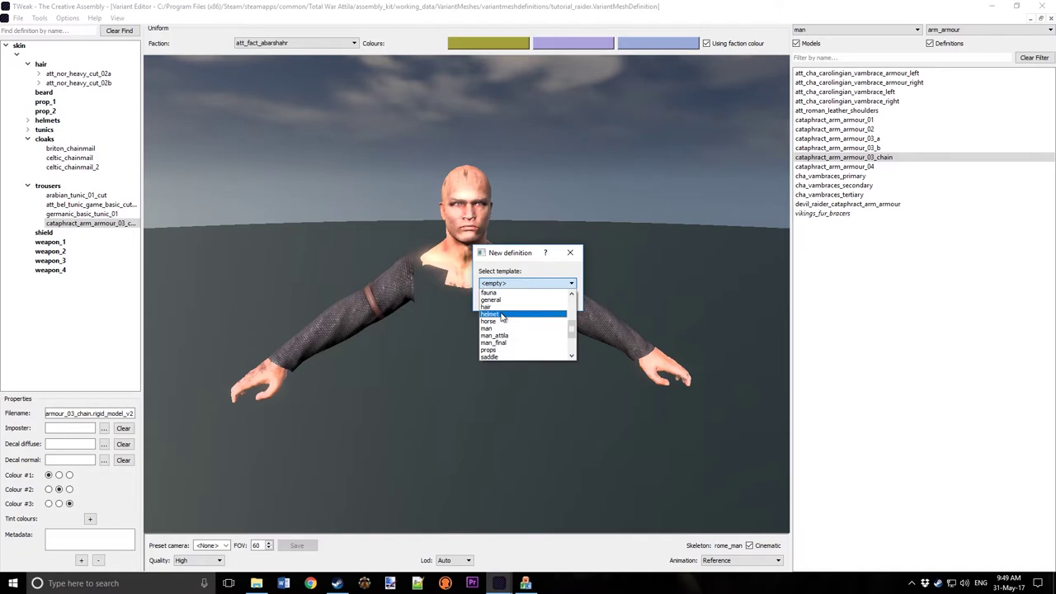
pyautogui.click(500, 315)
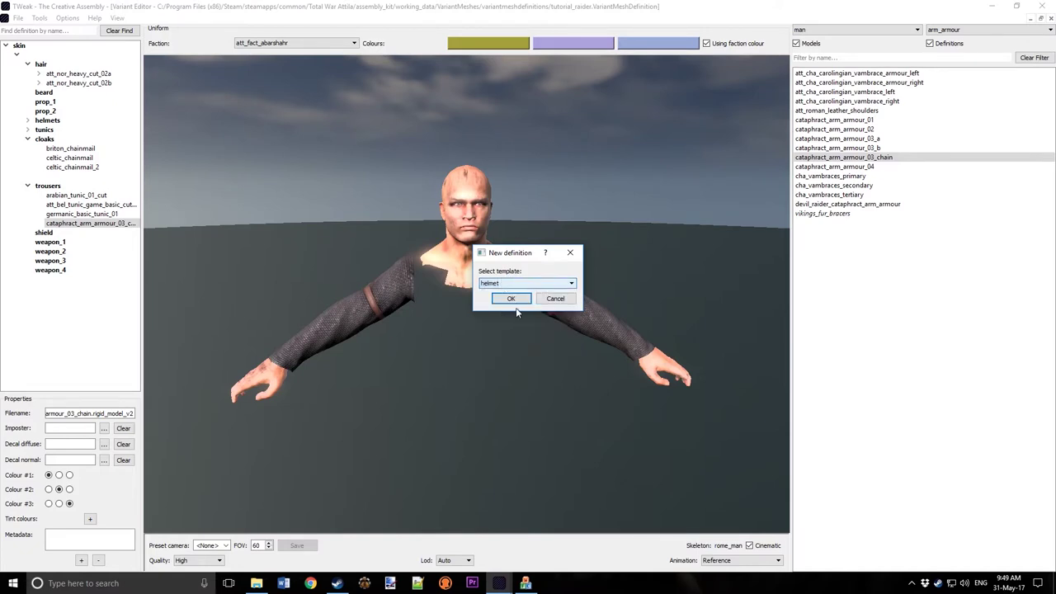
pyautogui.click(515, 298)
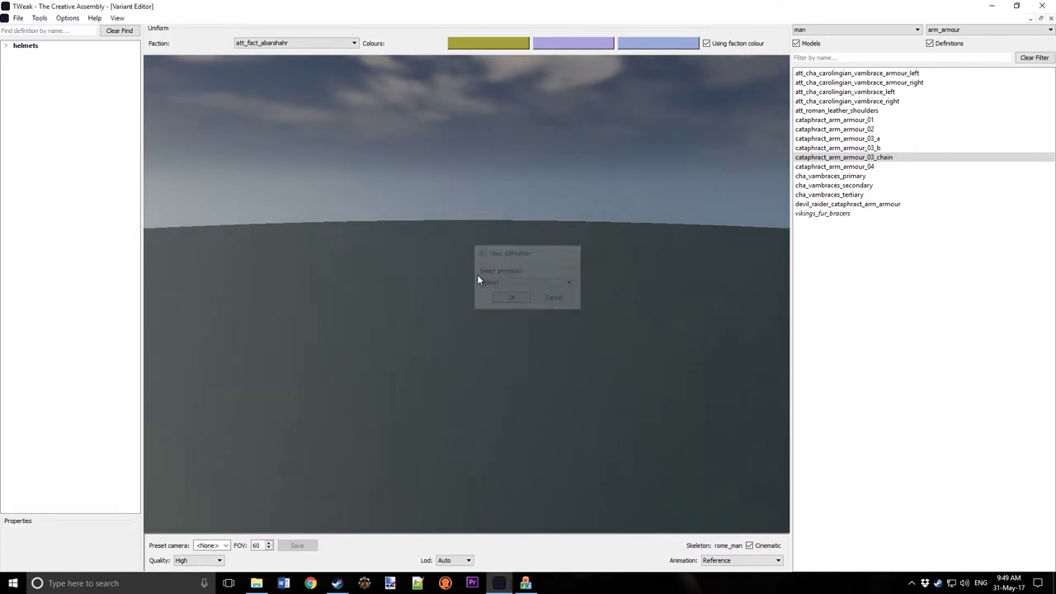
# Step: Expand the helmets slot and fill its empty mesh with att_celts_hairstyle_1, found by filtering hair_beards for att_celts_hair
pyautogui.doubleClick(21, 47)
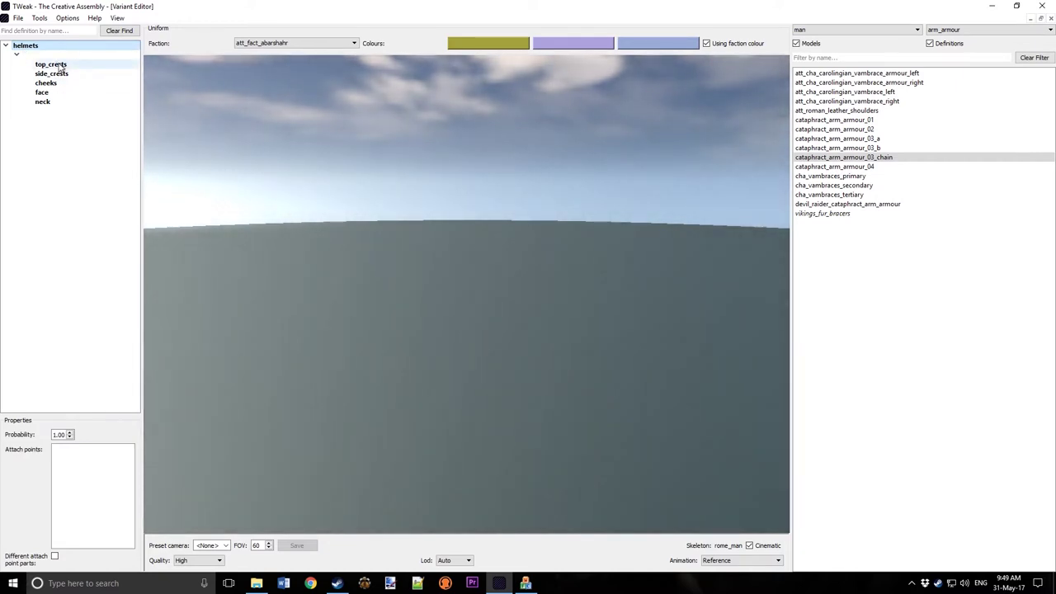
pyautogui.click(959, 31)
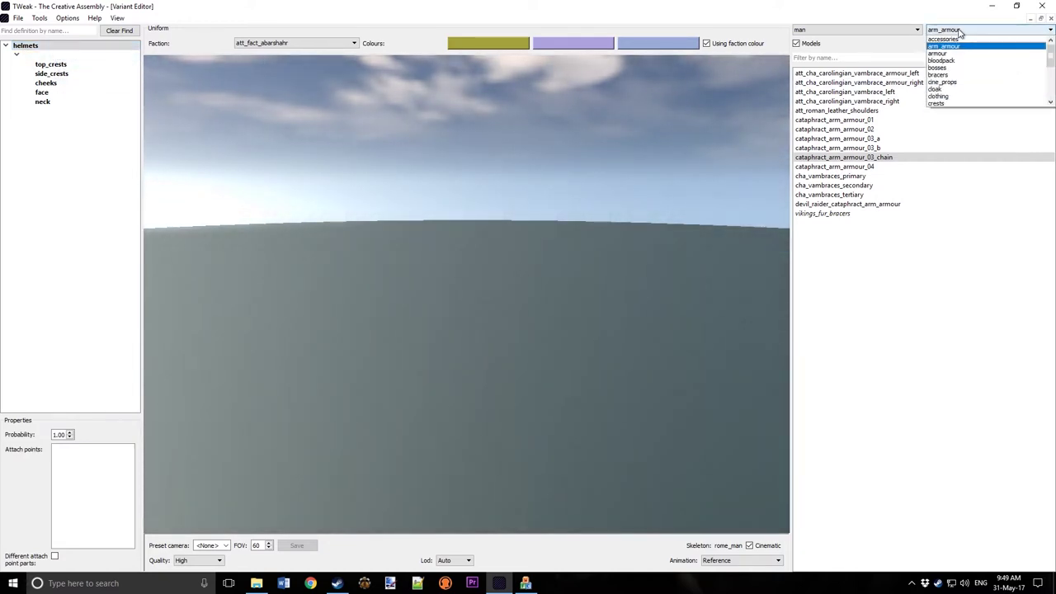
pyautogui.scroll(-3, 948, 62)
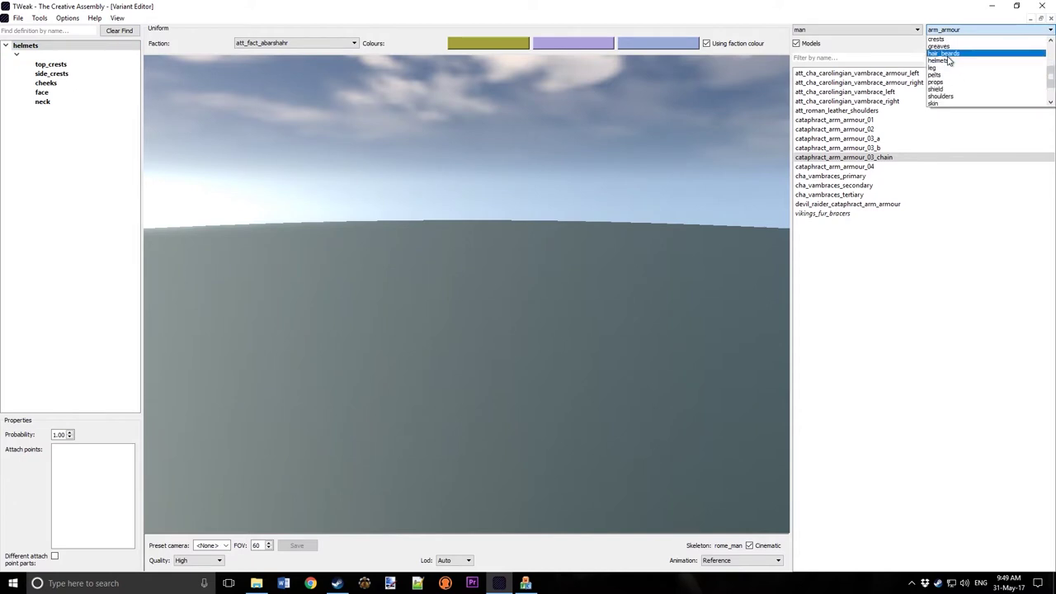
pyautogui.click(941, 54)
pyautogui.click(823, 54)
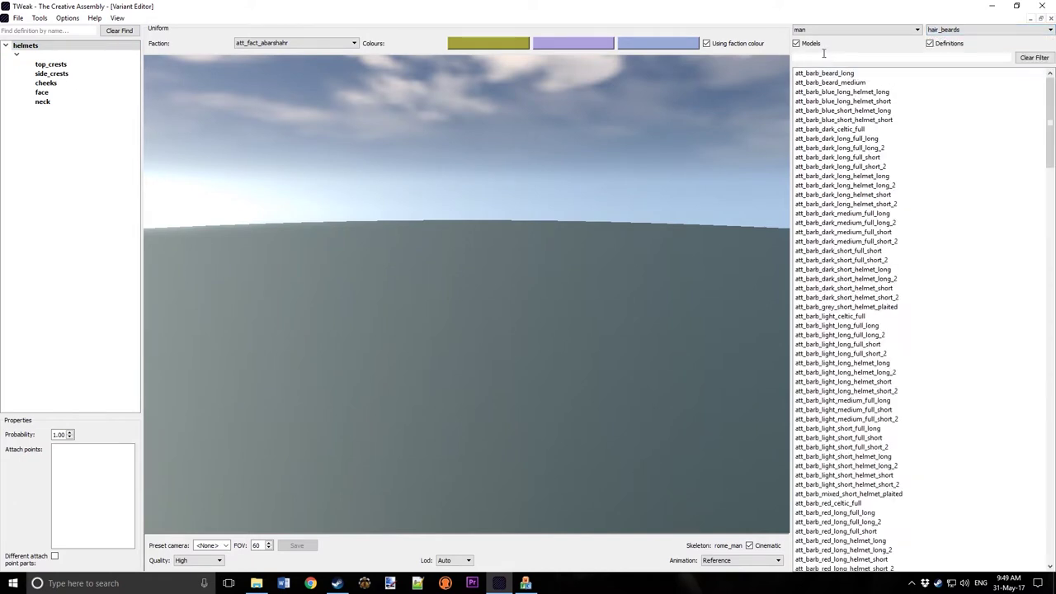
pyautogui.write('att_celts_hea')
pyautogui.press('BackSpace')
pyautogui.press('BackSpace')
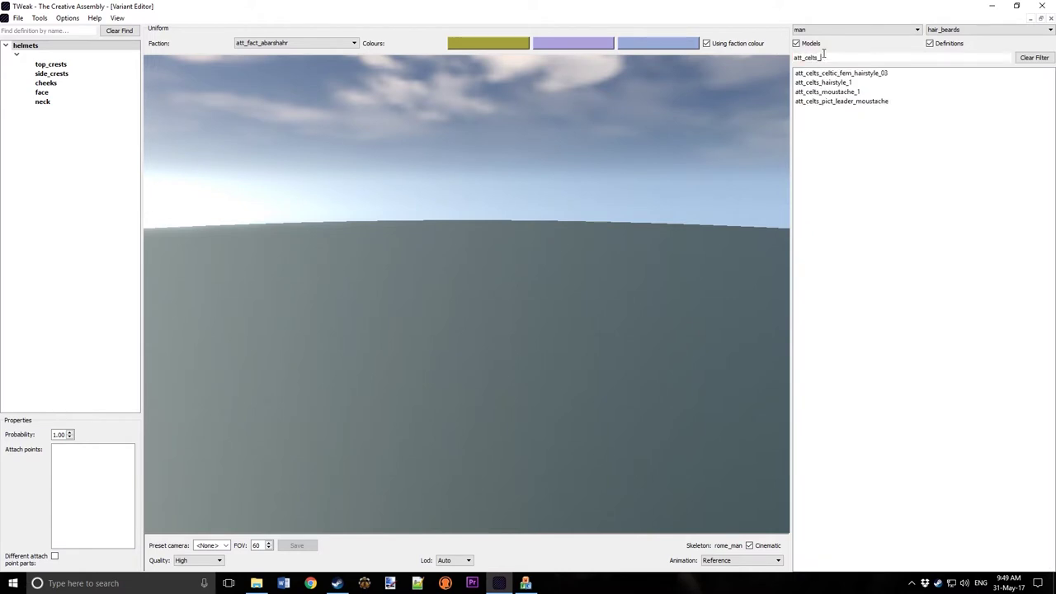
pyautogui.write('hair')
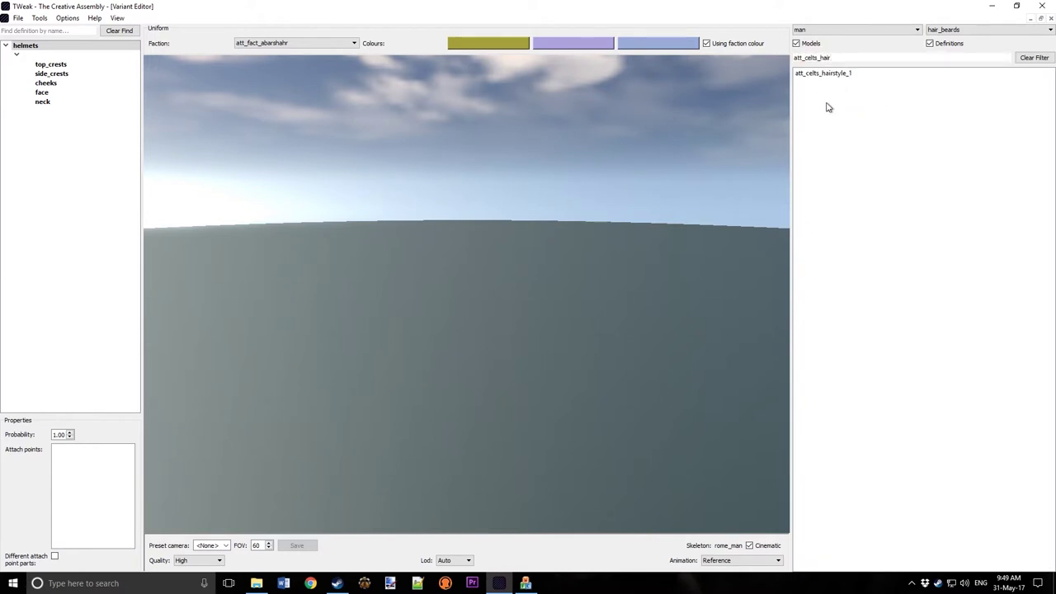
pyautogui.doubleClick(833, 76)
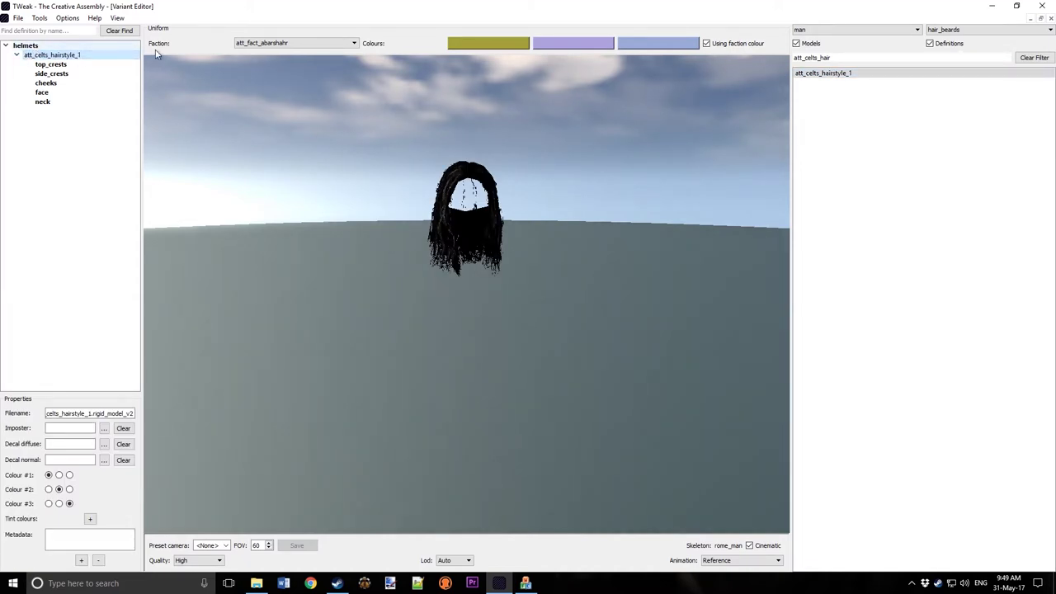
# Step: Filter the hair models by kingly_hair, add att_bel_kingly_hair twice to the helmets slot and expand both entries
pyautogui.moveTo(467, 217); pyautogui.dragTo(483, 246)
pyautogui.doubleClick(870, 59)
pyautogui.write('kingl')
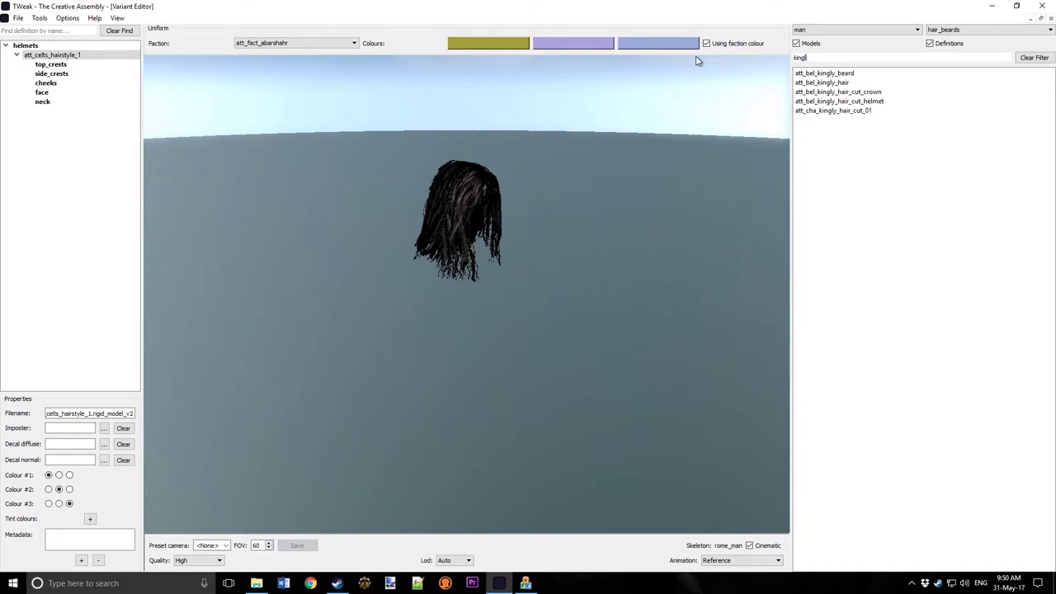
pyautogui.write('y_hair')
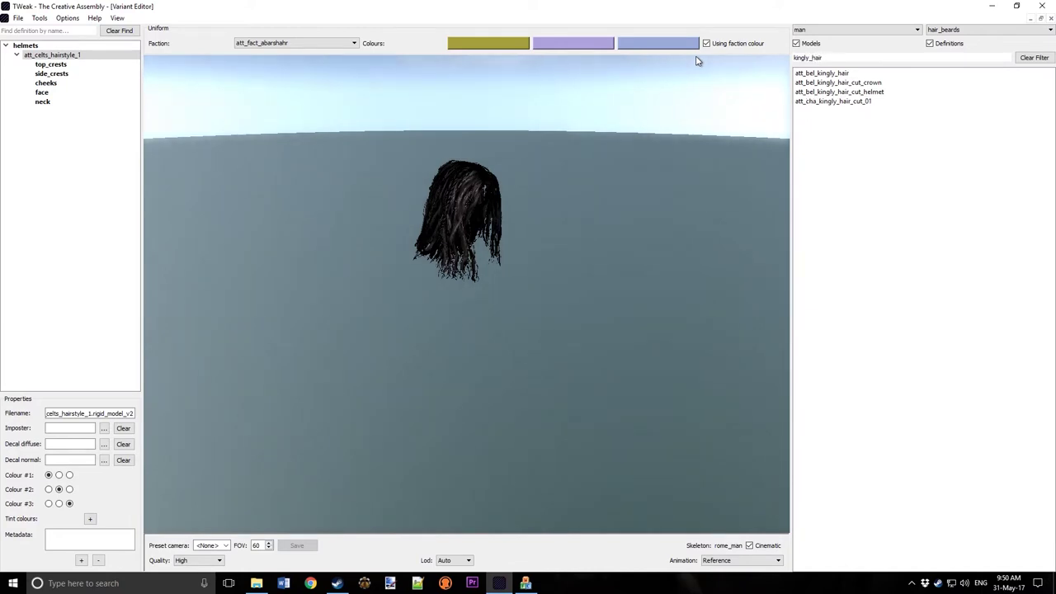
pyautogui.doubleClick(861, 75)
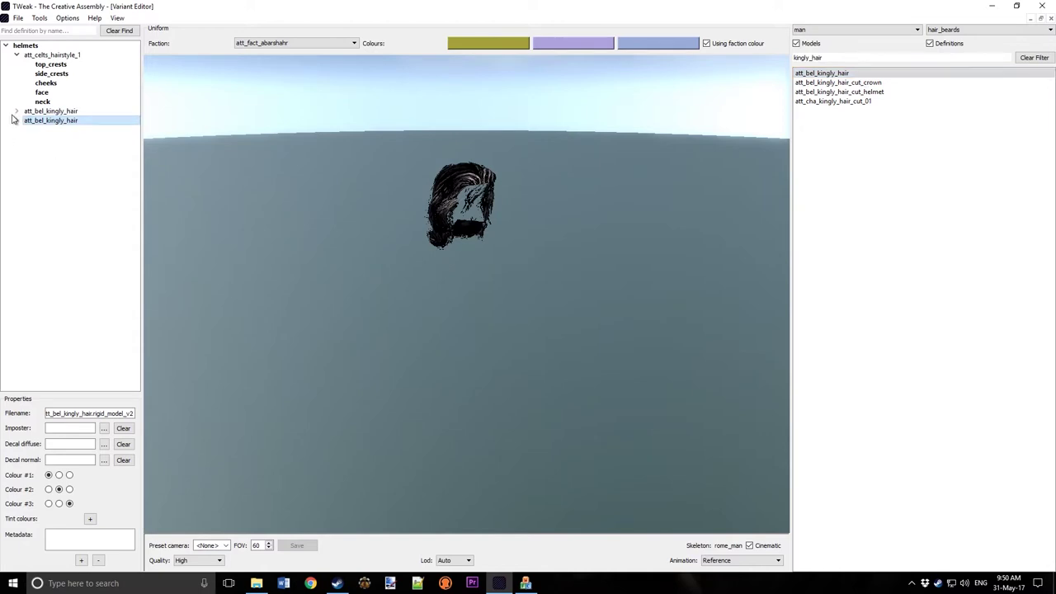
pyautogui.click(15, 111)
pyautogui.click(18, 167)
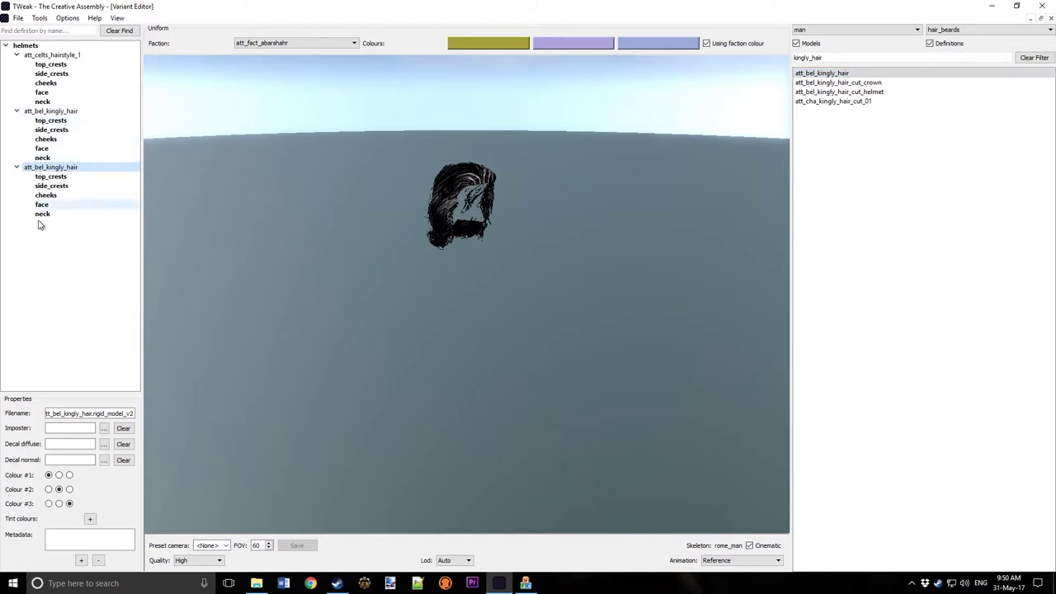
# Step: Filter the models by kingly_beard and add att_bel_kingly_beard to the top_crests slot of both att_bel_kingly_hair entries
pyautogui.click(50, 64)
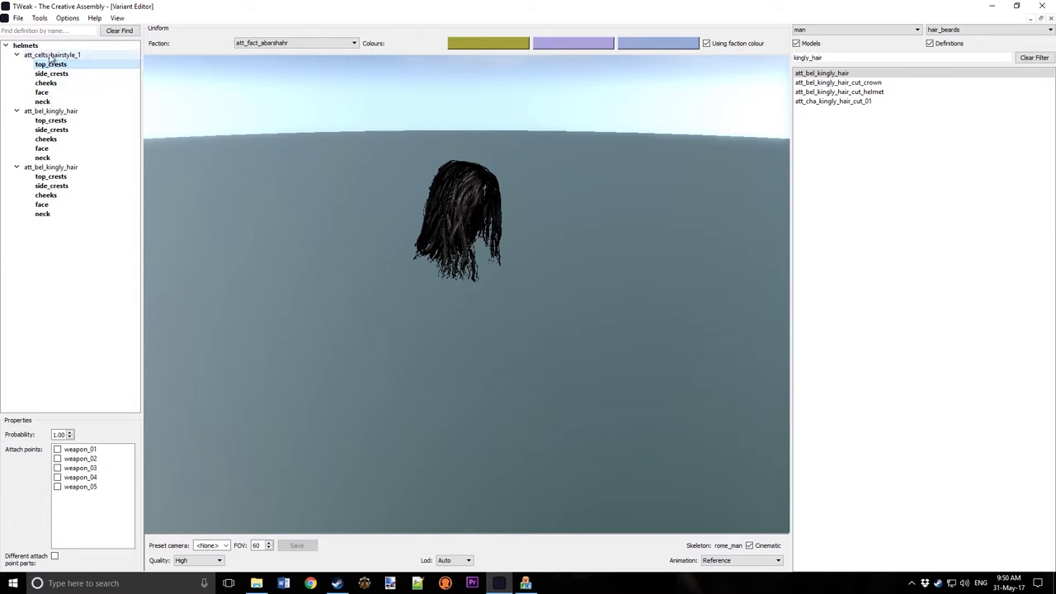
pyautogui.click(50, 120)
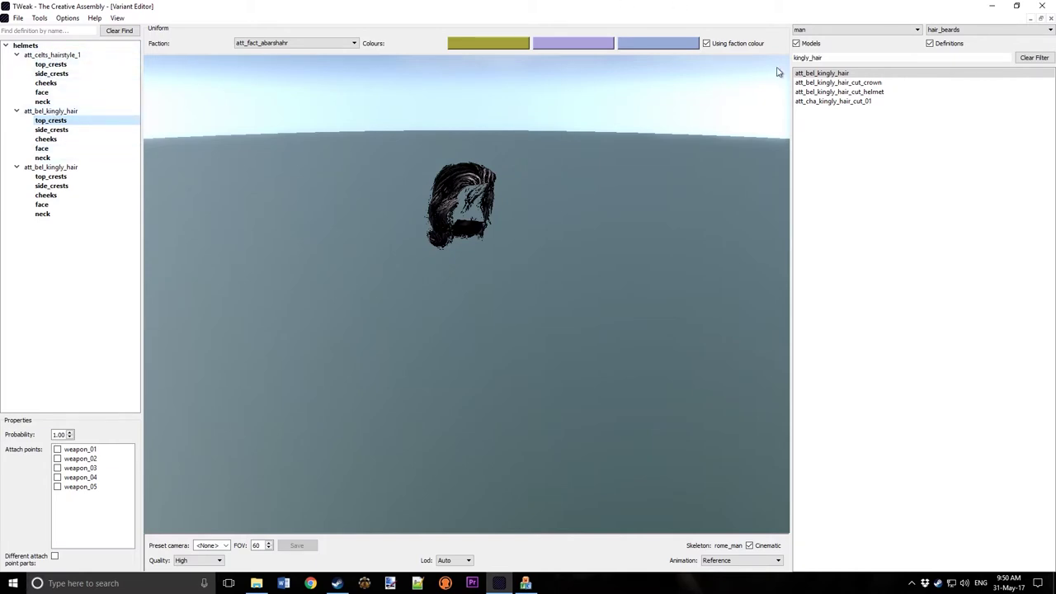
pyautogui.click(824, 59)
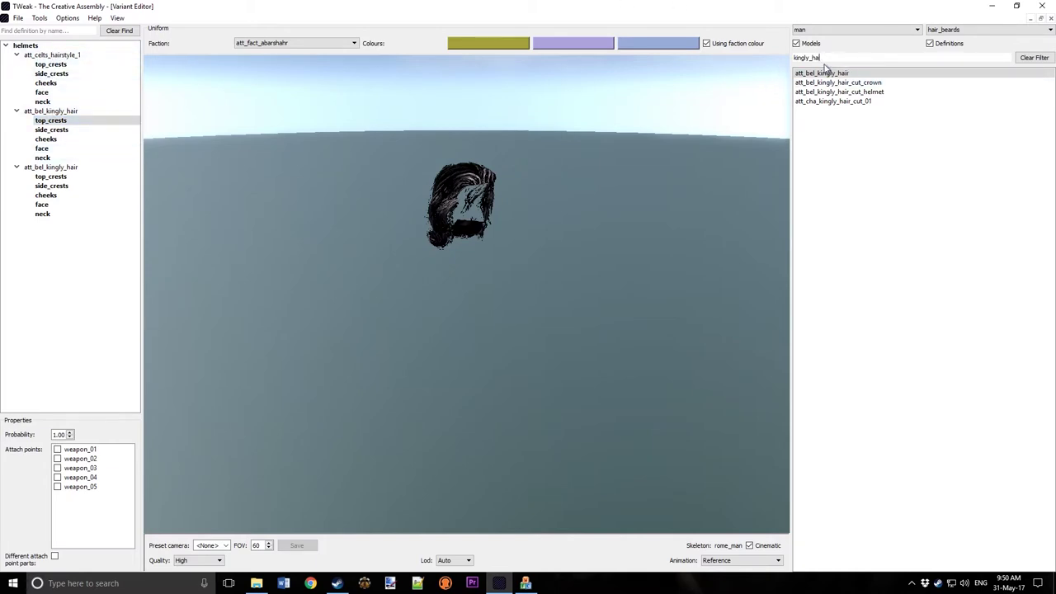
pyautogui.press('BackSpace')
pyautogui.press('BackSpace')
pyautogui.write('beard')
pyautogui.doubleClick(825, 72)
pyautogui.click(55, 186)
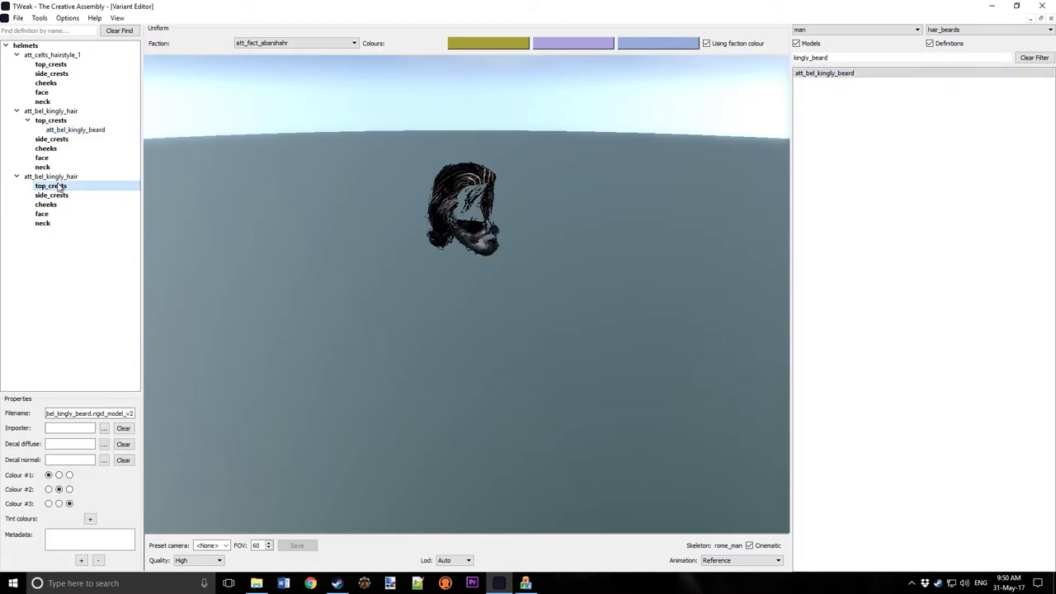
pyautogui.doubleClick(824, 72)
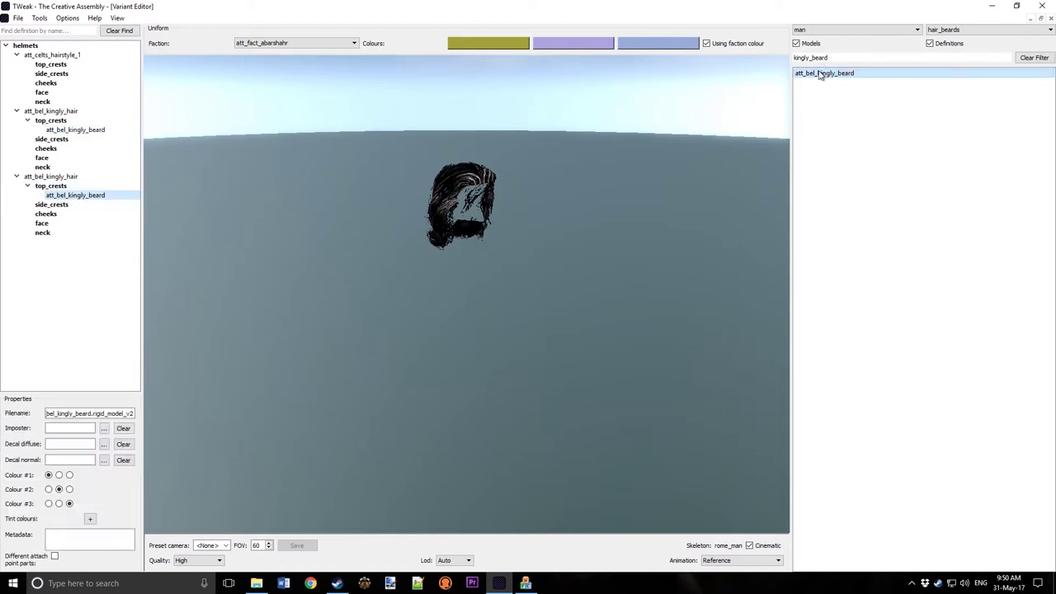
# Step: Add a tint of RGB 10, 7, 3 to the first att_bel_kingly_hair and store that colour as a custom colour
pyautogui.click(73, 112)
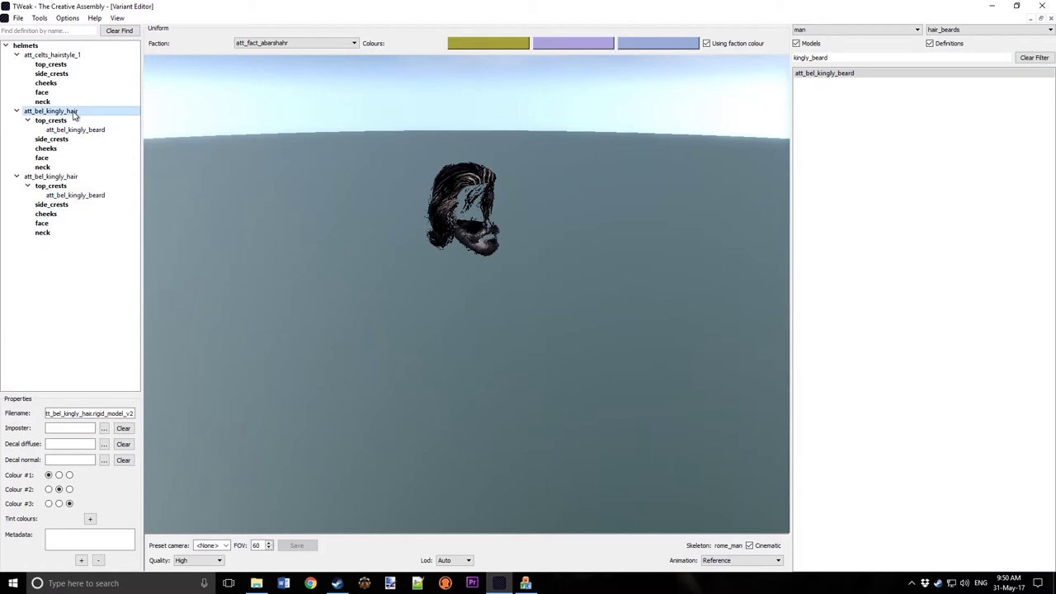
pyautogui.click(90, 518)
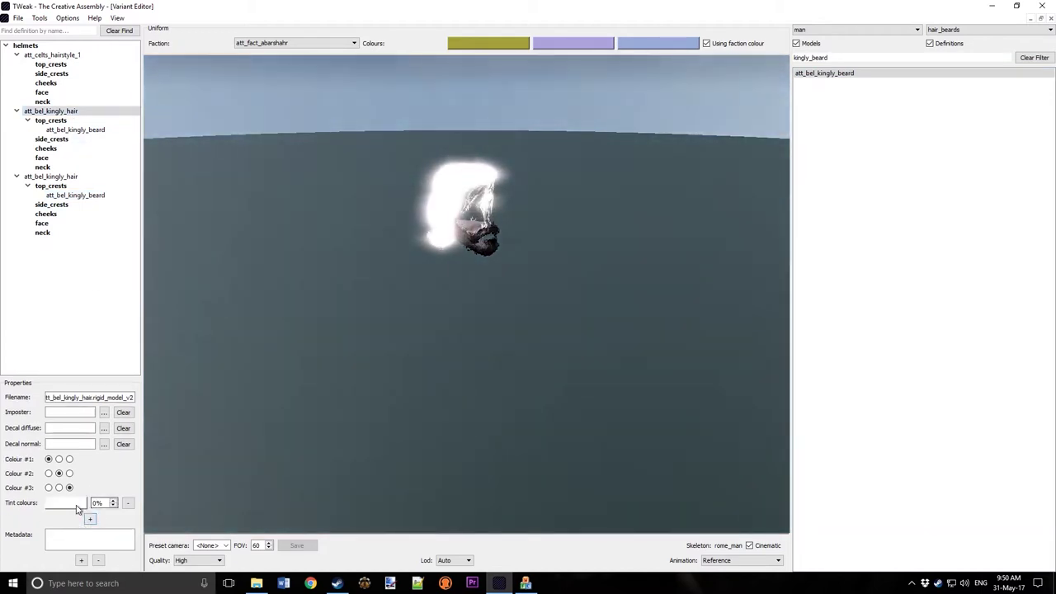
pyautogui.moveTo(511, 221); pyautogui.dragTo(489, 282)
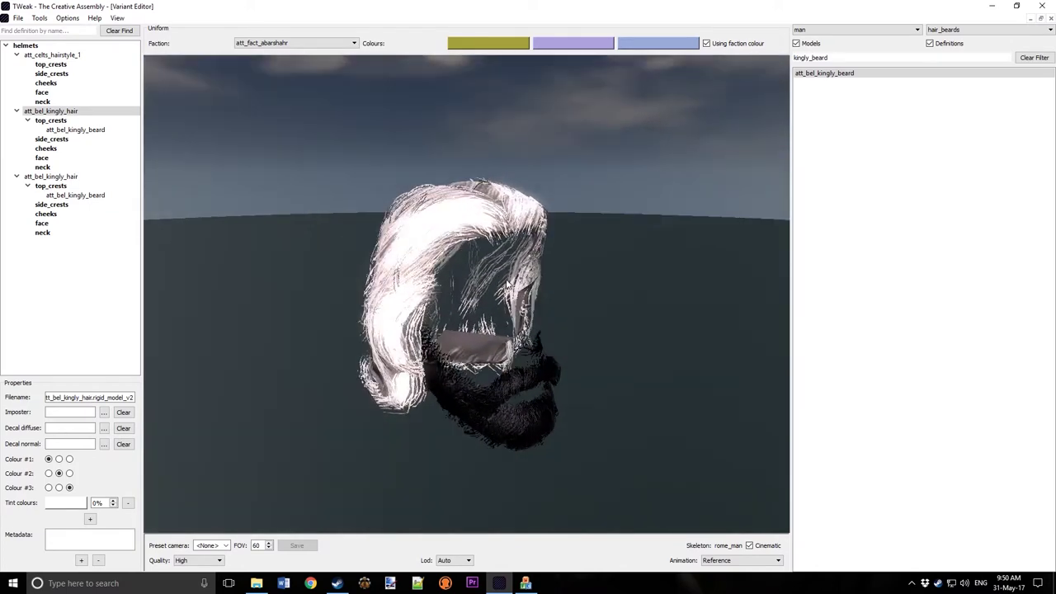
pyautogui.click(69, 504)
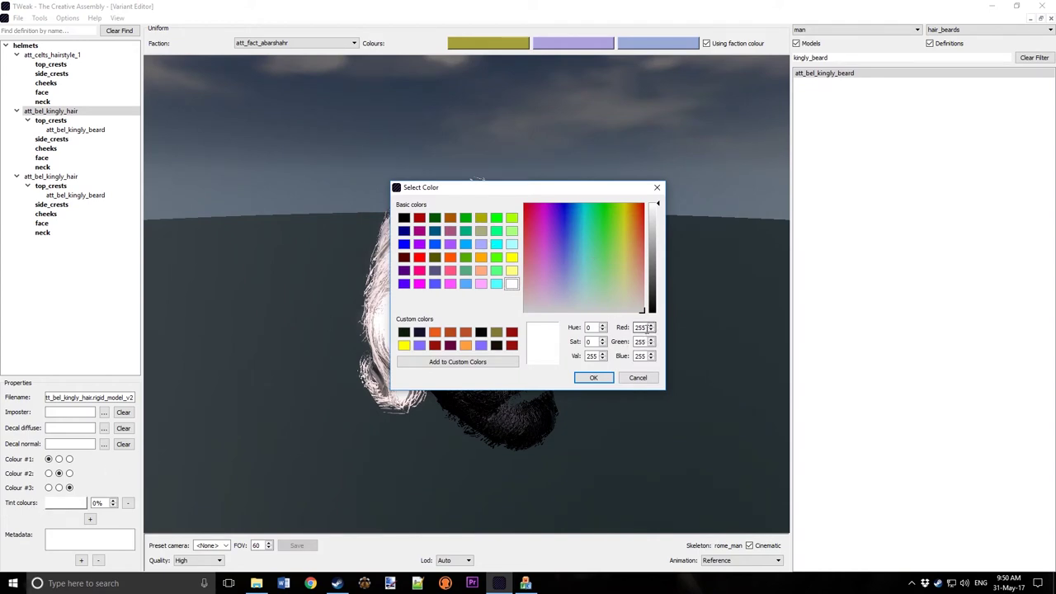
pyautogui.write('10')
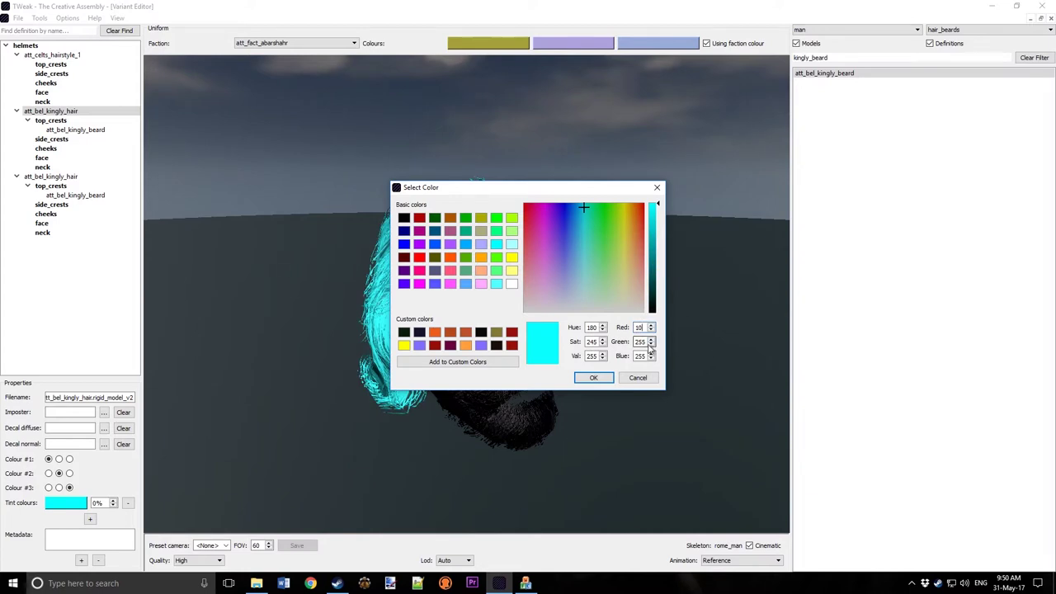
pyautogui.write('7')
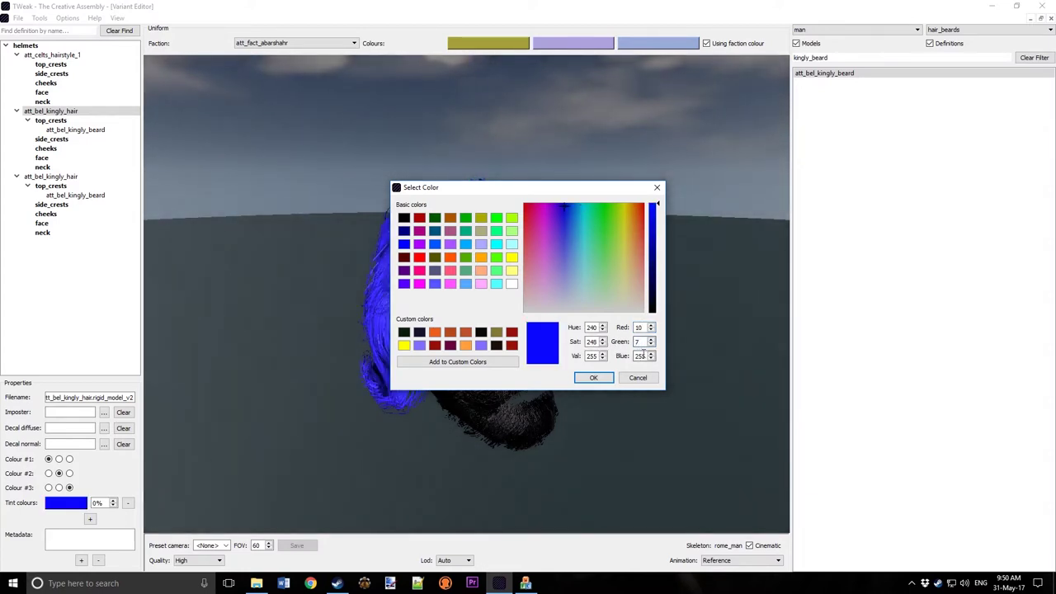
pyautogui.doubleClick(640, 356)
pyautogui.write('3')
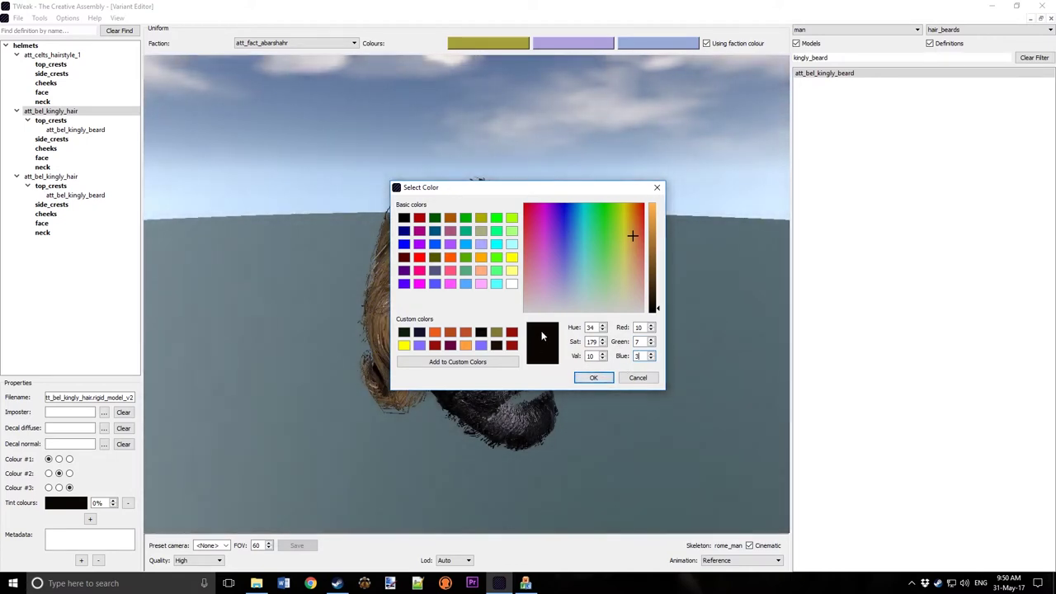
pyautogui.moveTo(546, 338); pyautogui.dragTo(403, 348)
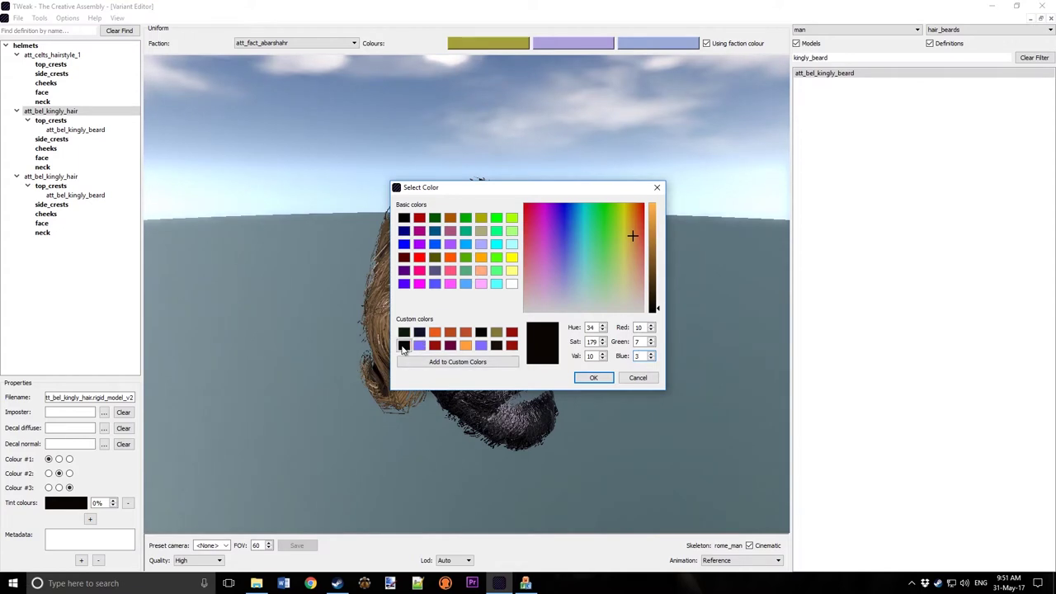
pyautogui.click(594, 377)
# Step: Tint the att_bel_kingly_beard of the first att_bel_kingly_hair with the stored custom colour of RGB 10, 7, 3
pyautogui.click(75, 130)
pyautogui.click(88, 518)
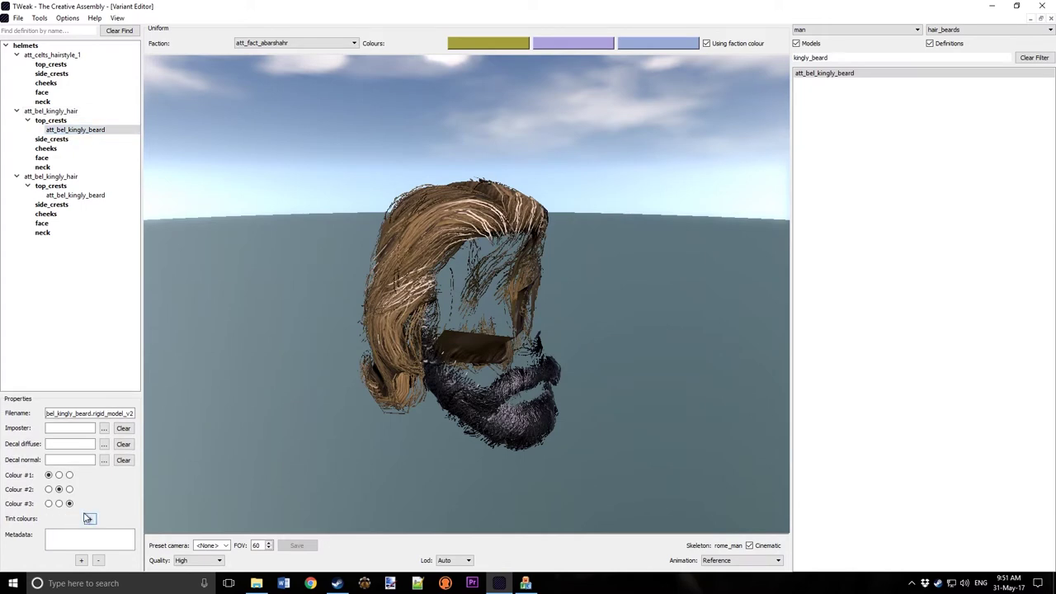
pyautogui.click(85, 503)
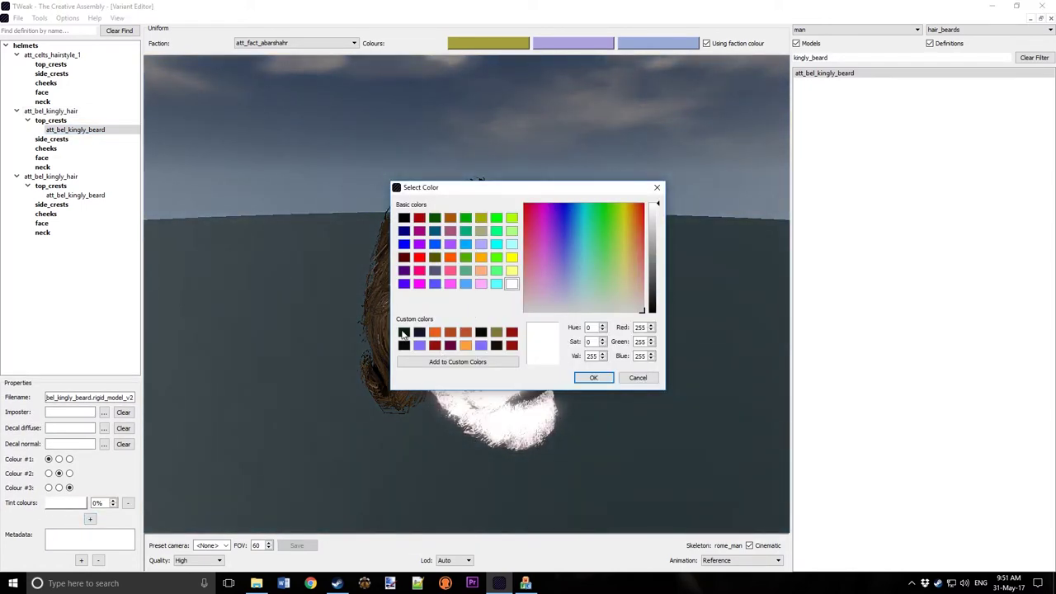
pyautogui.click(404, 331)
pyautogui.click(404, 345)
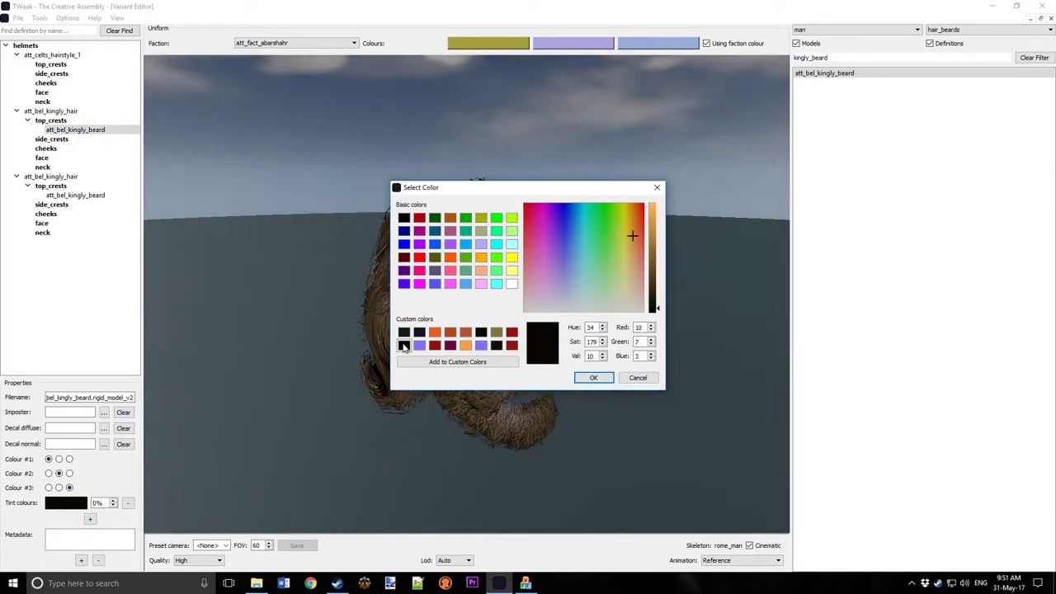
pyautogui.click(583, 375)
# Step: Add a second tint of RGB 188, 80, 40 to the first att_bel_kingly_hair and store it as another custom colour
pyautogui.click(62, 110)
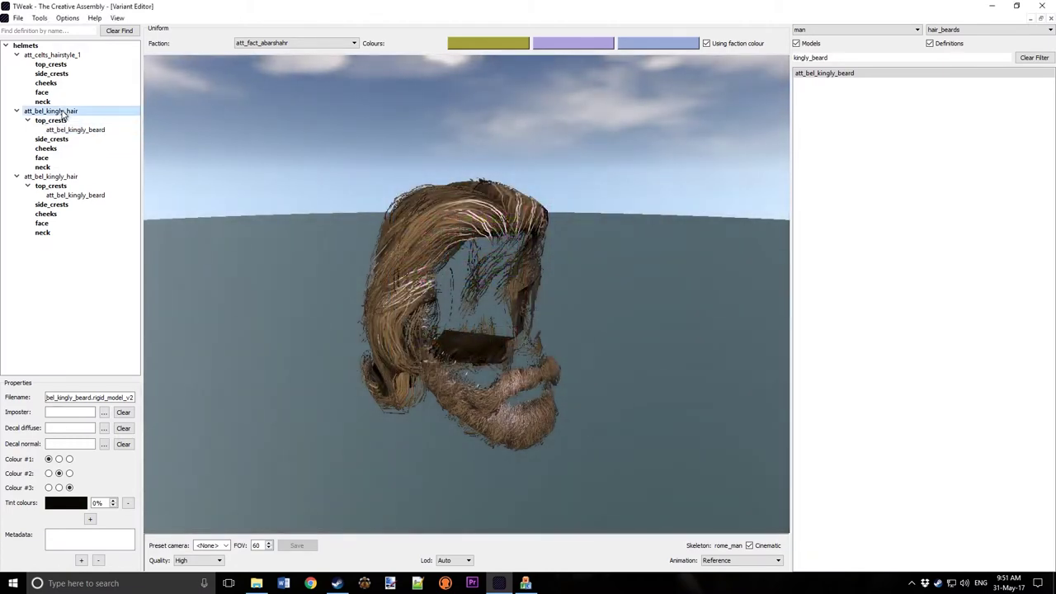
pyautogui.click(90, 519)
pyautogui.click(73, 505)
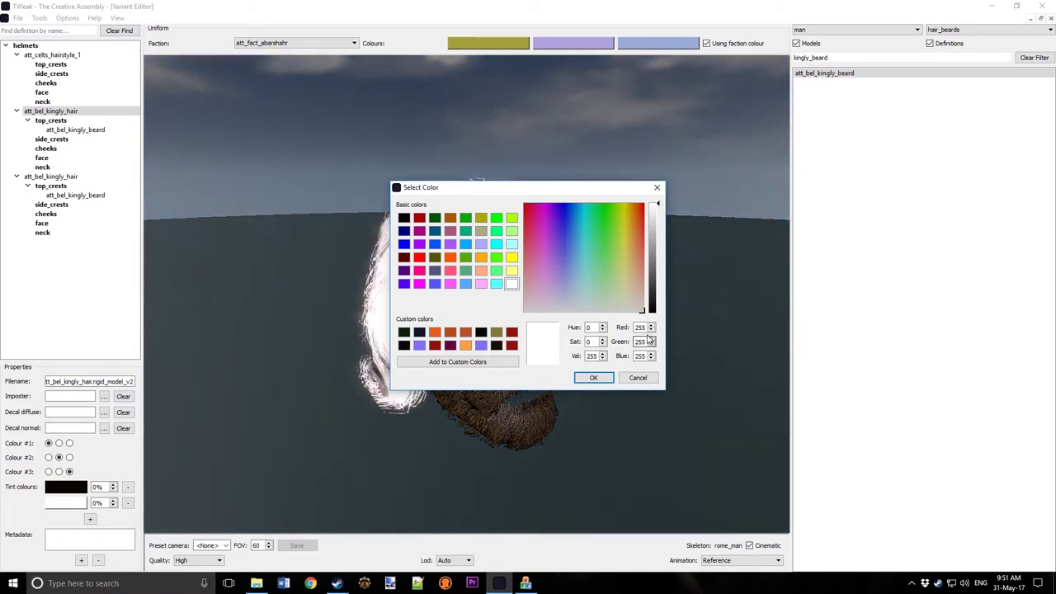
pyautogui.write('188')
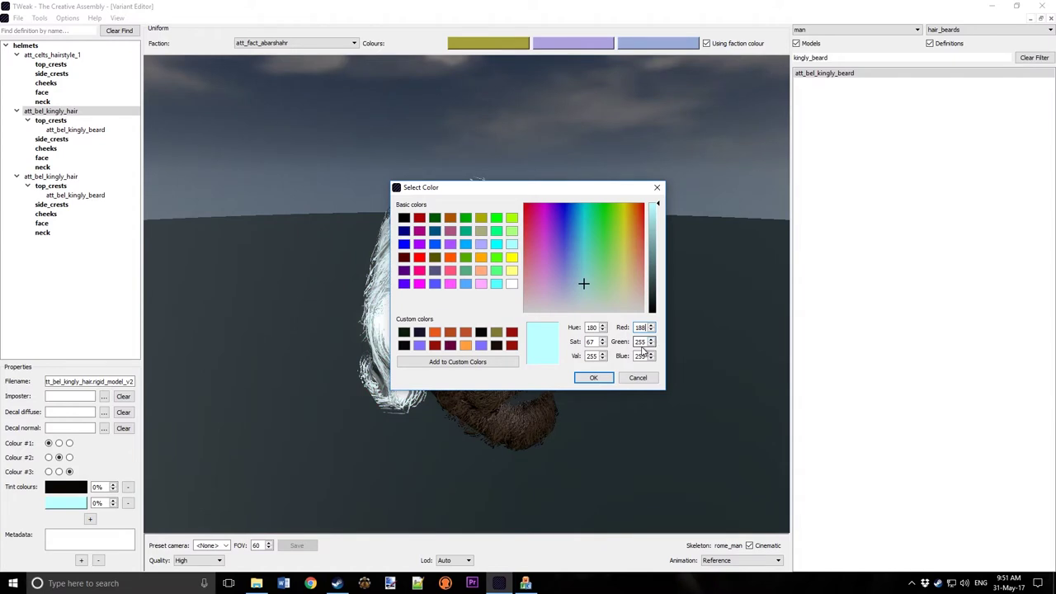
pyautogui.write('8')
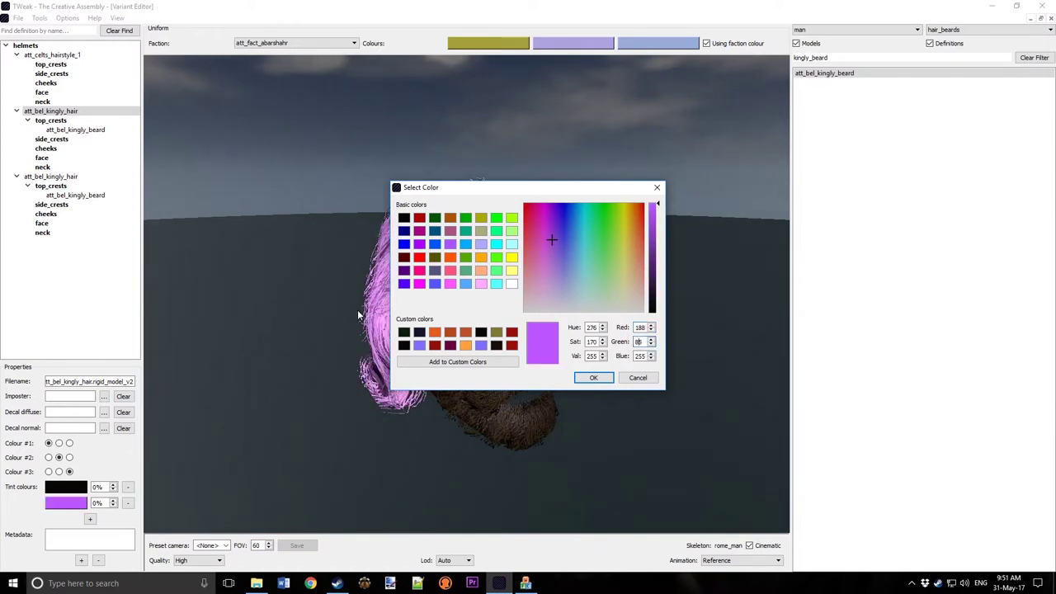
pyautogui.write('0')
pyautogui.doubleClick(640, 355)
pyautogui.write('46')
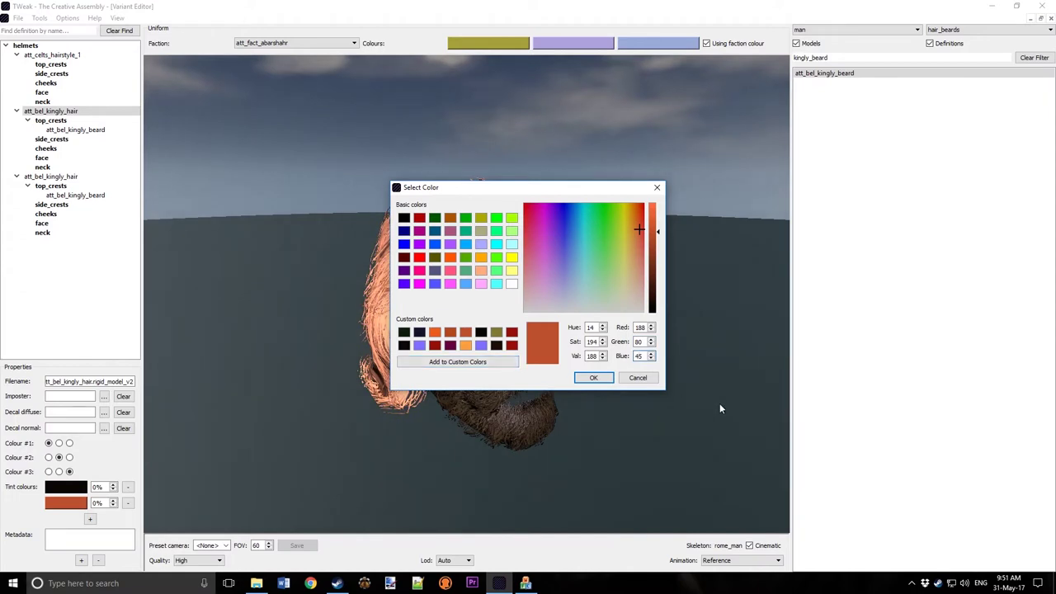
pyautogui.press('BackSpace')
pyautogui.write('0')
pyautogui.moveTo(551, 349); pyautogui.dragTo(419, 347)
pyautogui.click(593, 377)
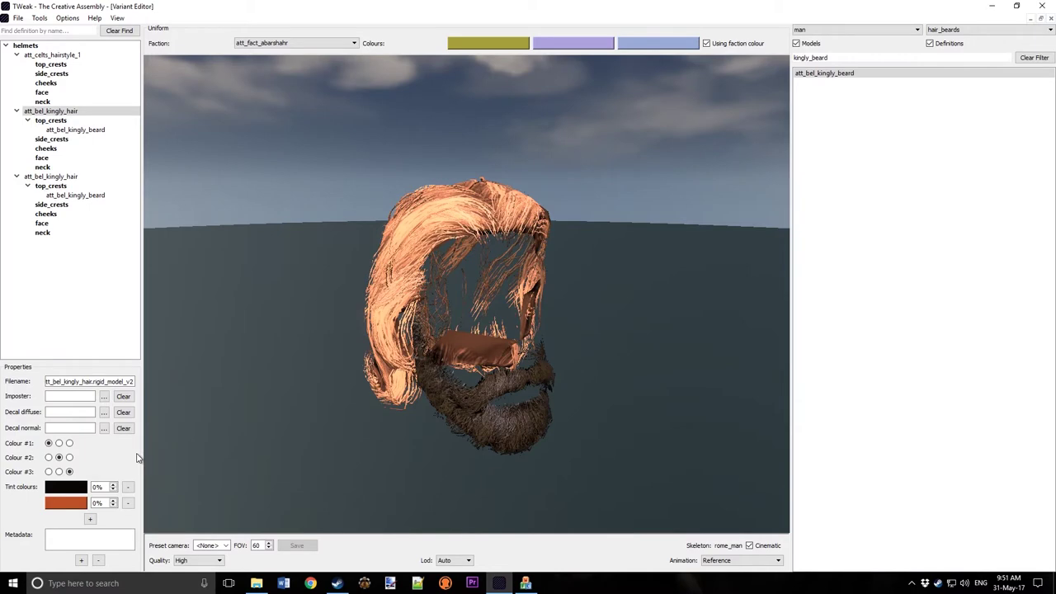
# Step: Remove the orange tint from the first att_bel_kingly_hair and inspect its hair and beard together
pyautogui.click(128, 503)
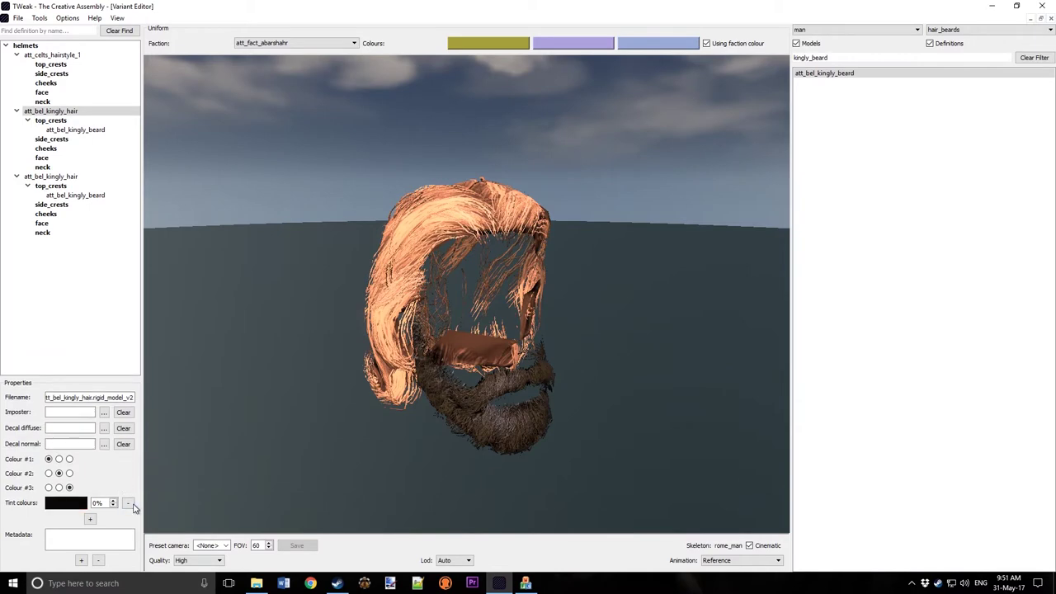
pyautogui.click(73, 131)
pyautogui.moveTo(370, 313); pyautogui.dragTo(210, 295)
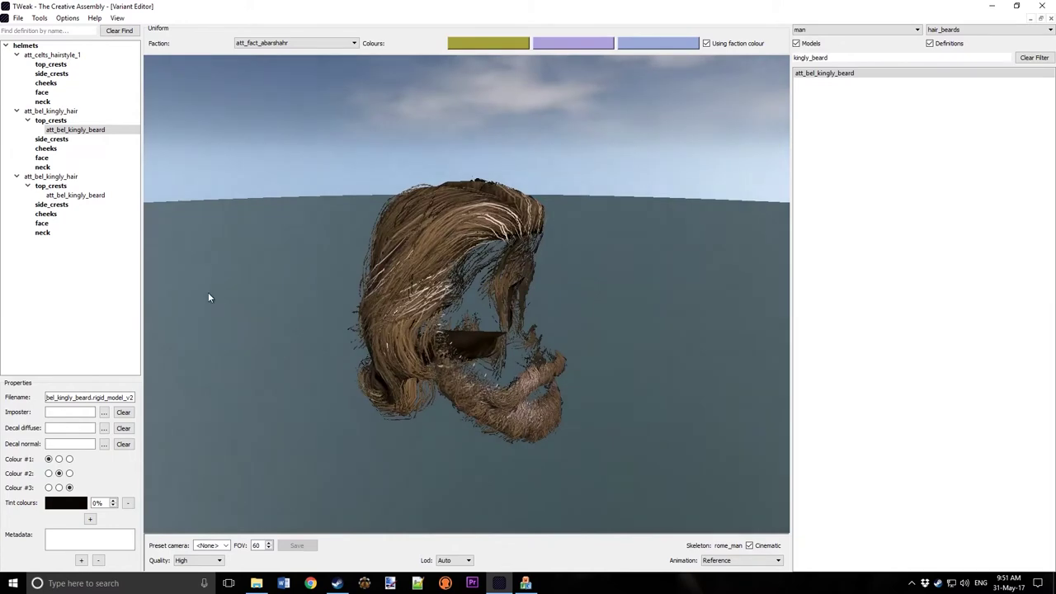
# Step: Tint the second att_bel_kingly_hair with the stored orange custom colour
pyautogui.click(66, 178)
pyautogui.click(90, 516)
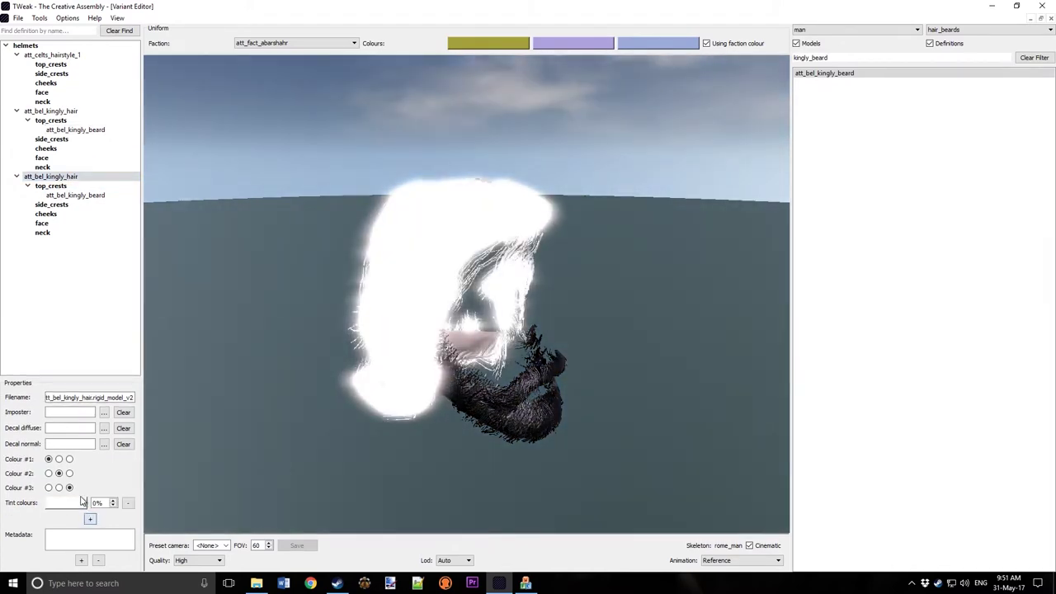
pyautogui.click(79, 502)
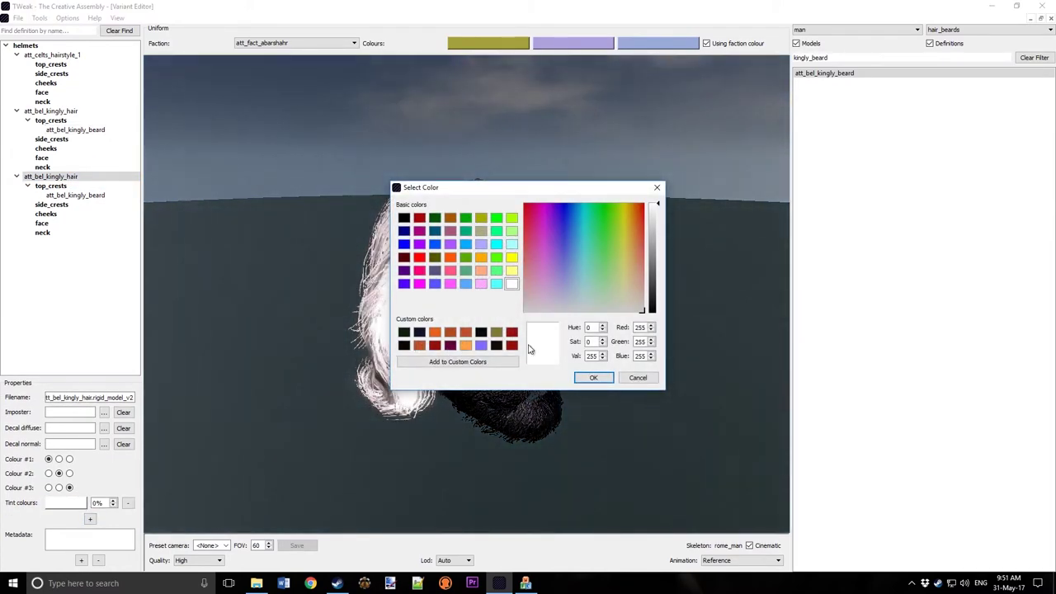
pyautogui.click(419, 345)
pyautogui.click(604, 381)
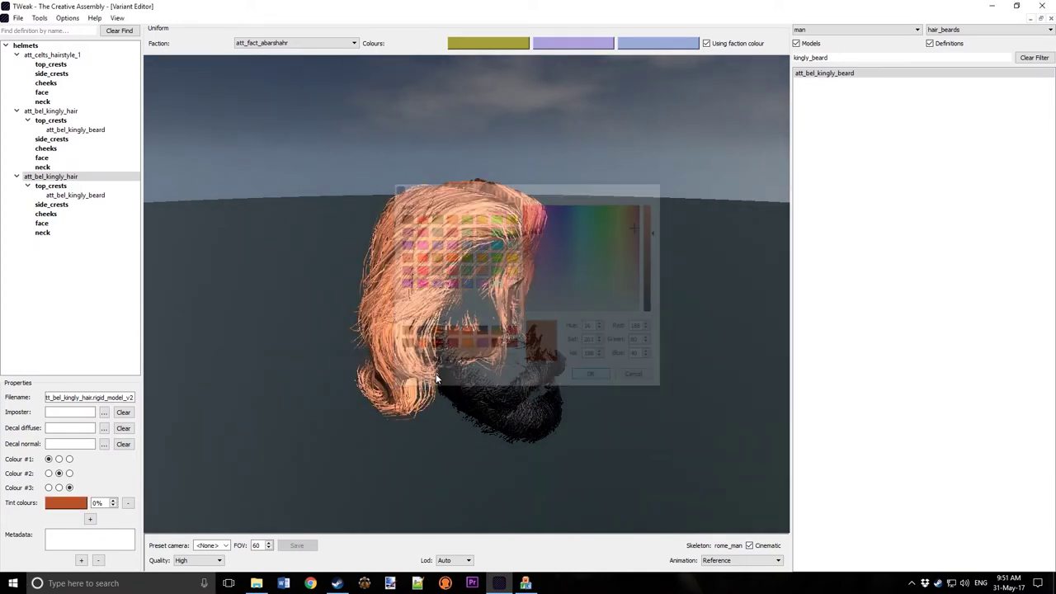
# Step: Give the att_bel_kingly_beard of the second att_bel_kingly_hair the same orange custom tint and inspect the match
pyautogui.click(83, 196)
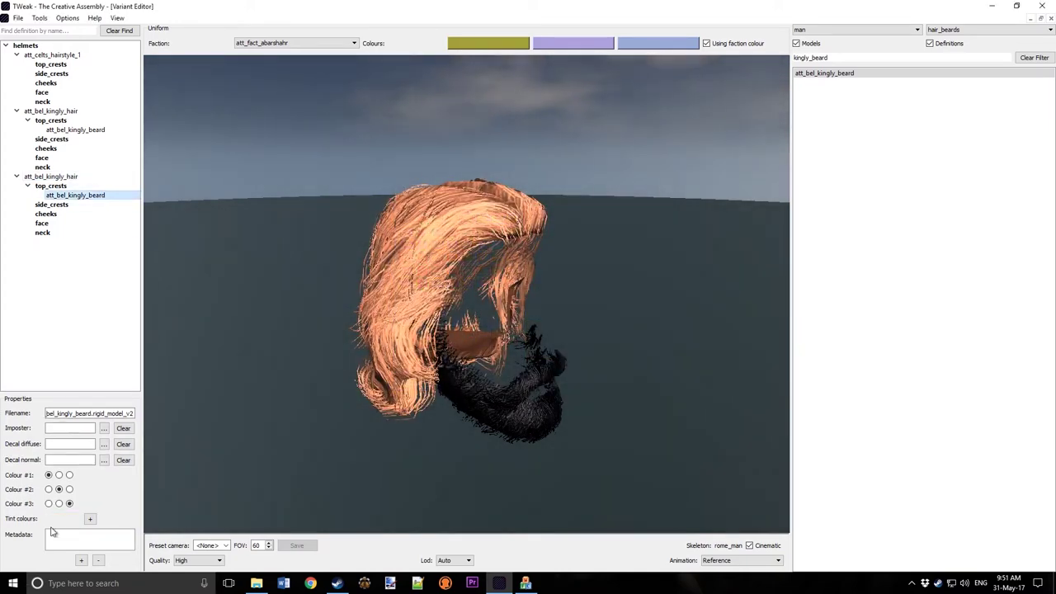
pyautogui.click(90, 518)
pyautogui.click(70, 503)
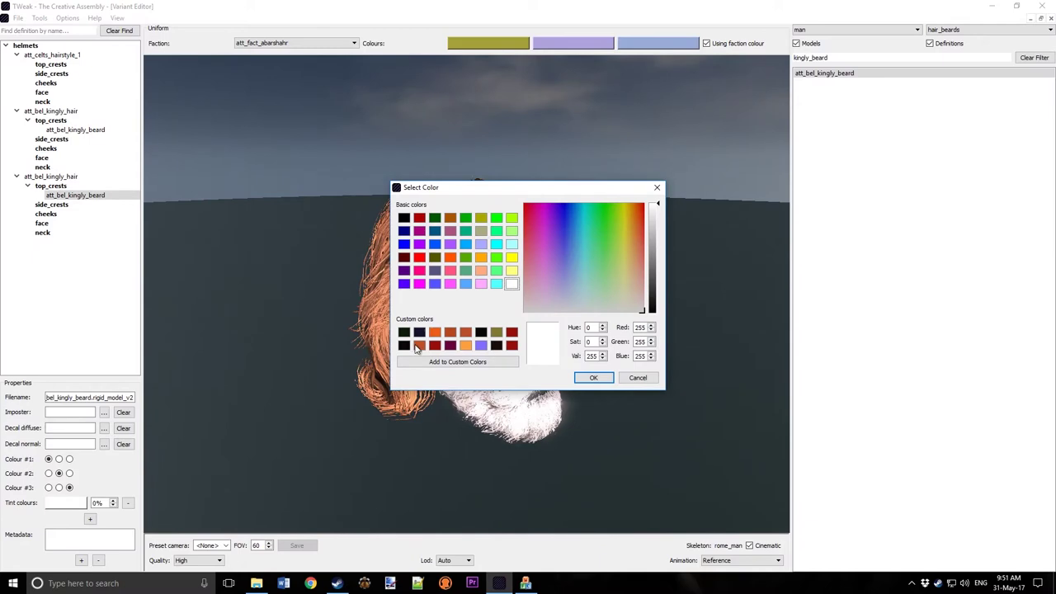
pyautogui.click(419, 345)
pyautogui.click(594, 377)
pyautogui.moveTo(515, 379); pyautogui.dragTo(561, 374)
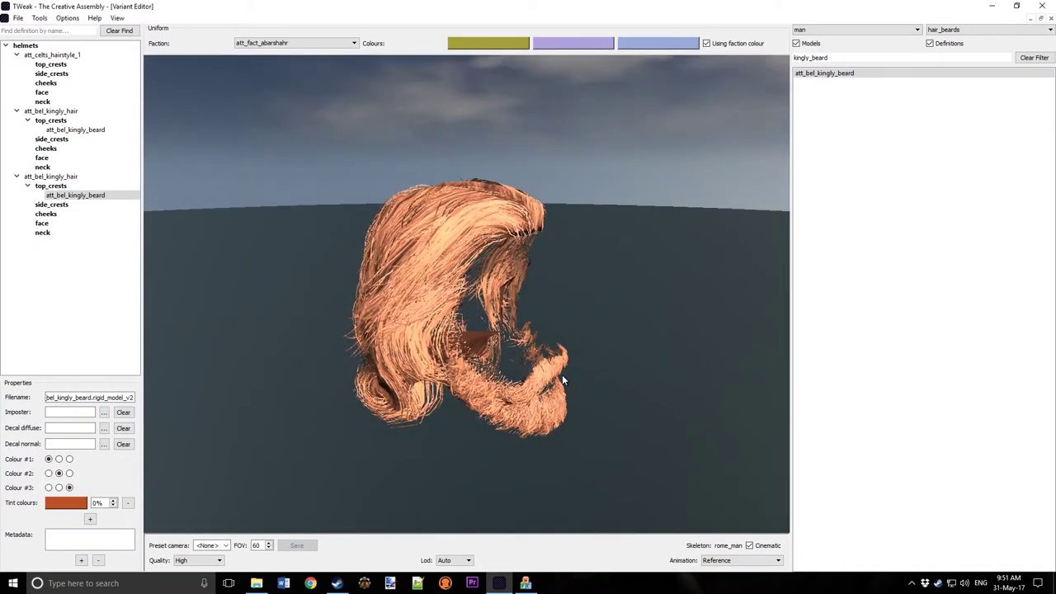
# Step: Try a second, white tint on the first att_bel_kingly_hair entry's beard, then remove it
pyautogui.click(108, 129)
pyautogui.click(90, 518)
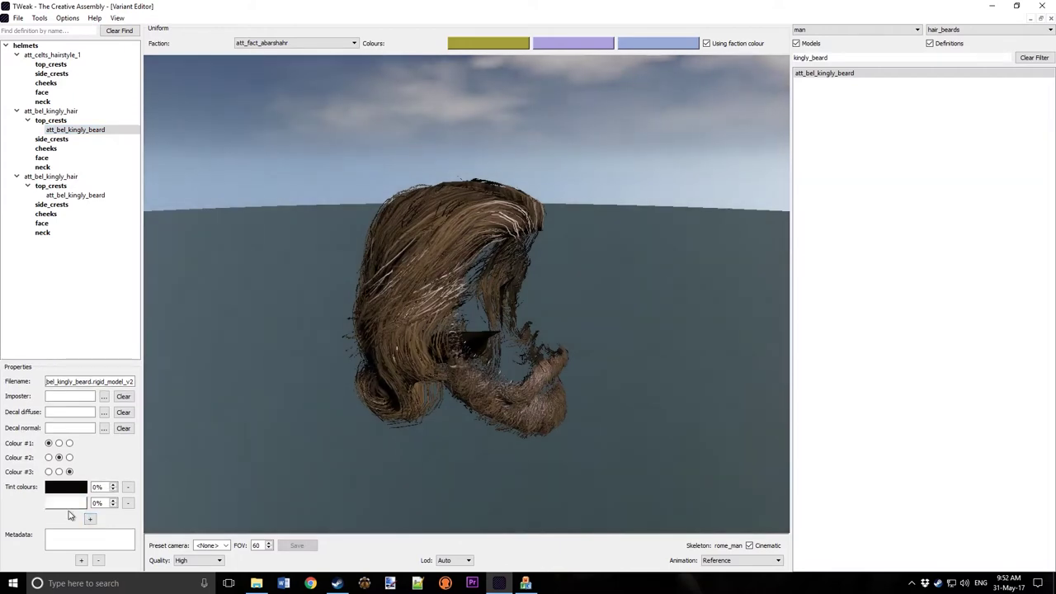
pyautogui.click(69, 504)
pyautogui.click(605, 378)
pyautogui.moveTo(545, 388); pyautogui.dragTo(325, 282)
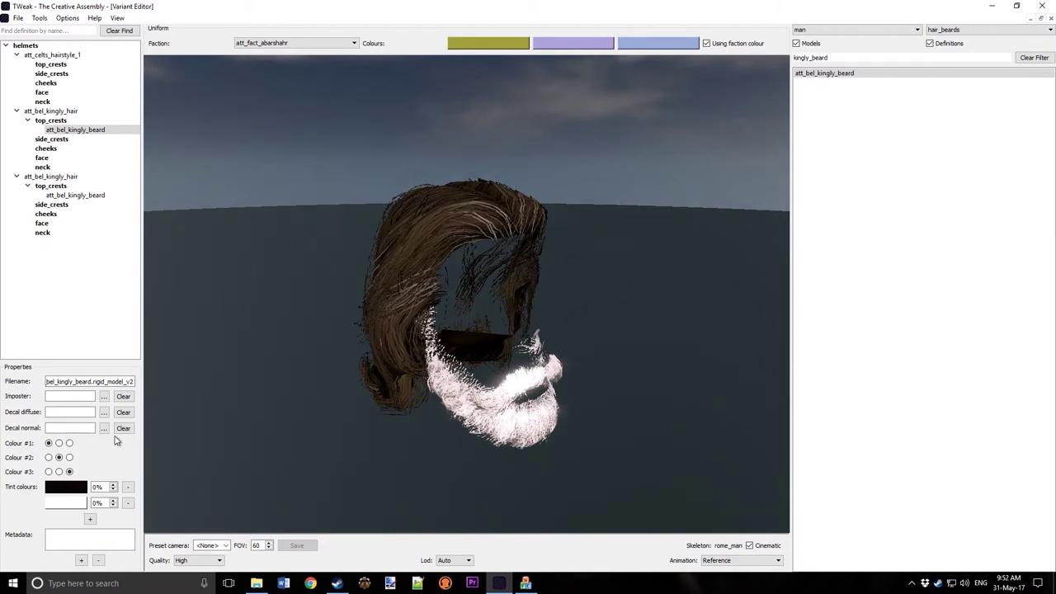
pyautogui.click(128, 502)
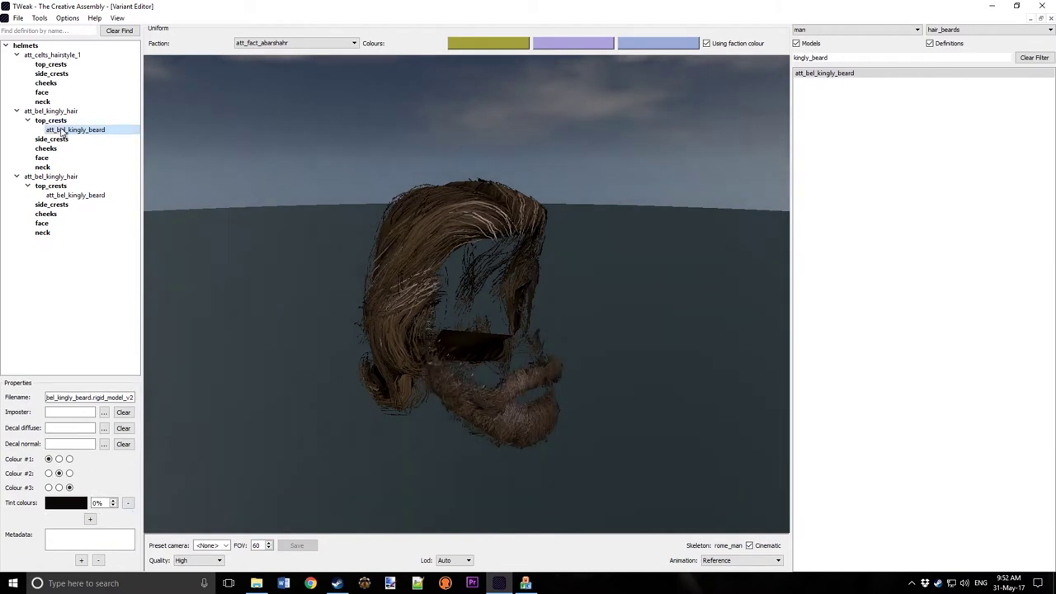
# Step: Compare the previews of the second and first att_bel_kingly_hair entries and of att_celts_hairstyle_1
pyautogui.click(70, 174)
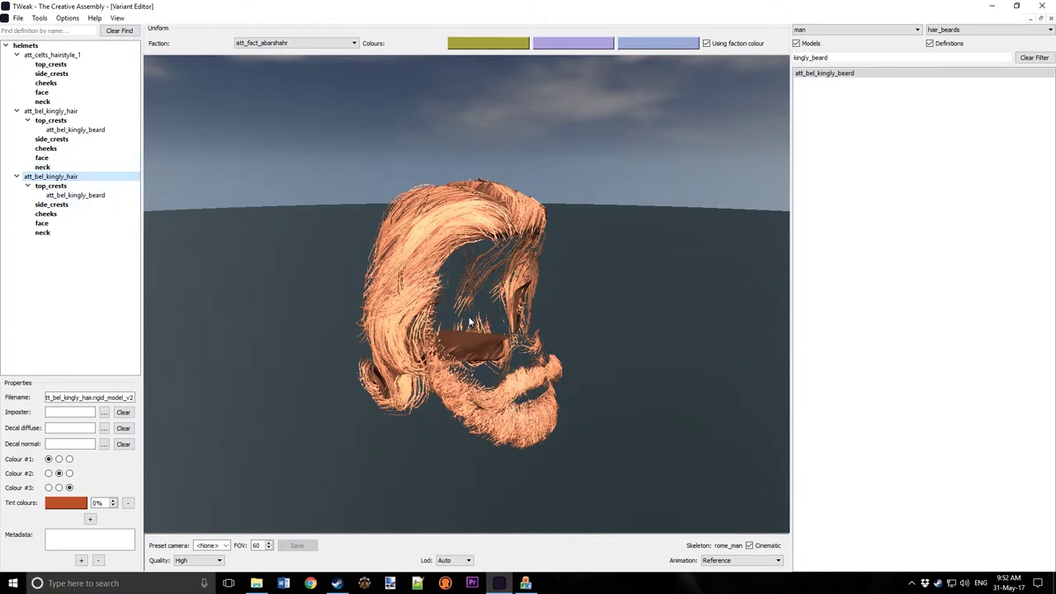
pyautogui.click(50, 120)
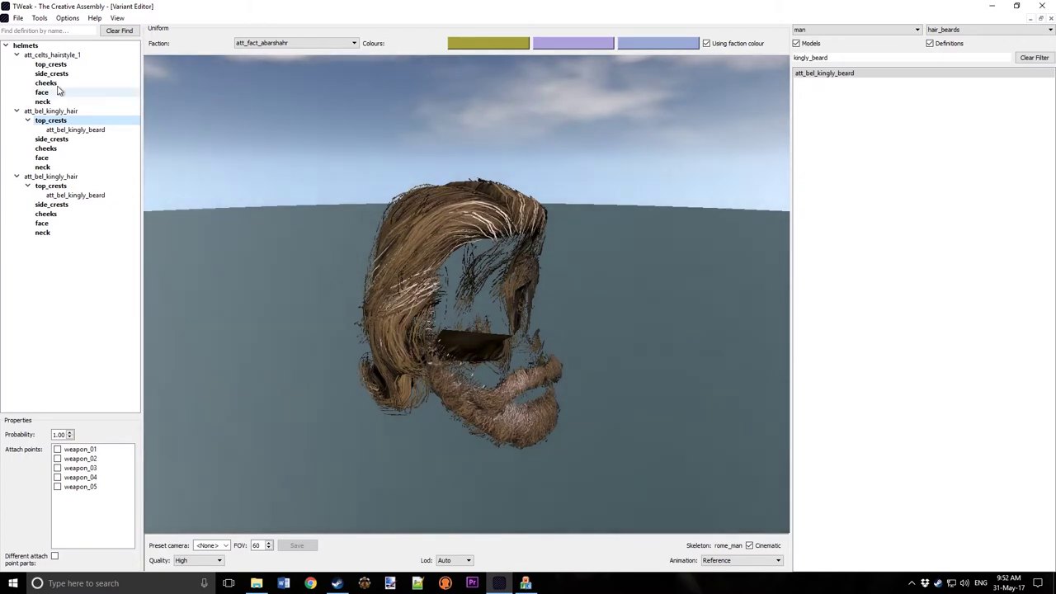
pyautogui.click(45, 54)
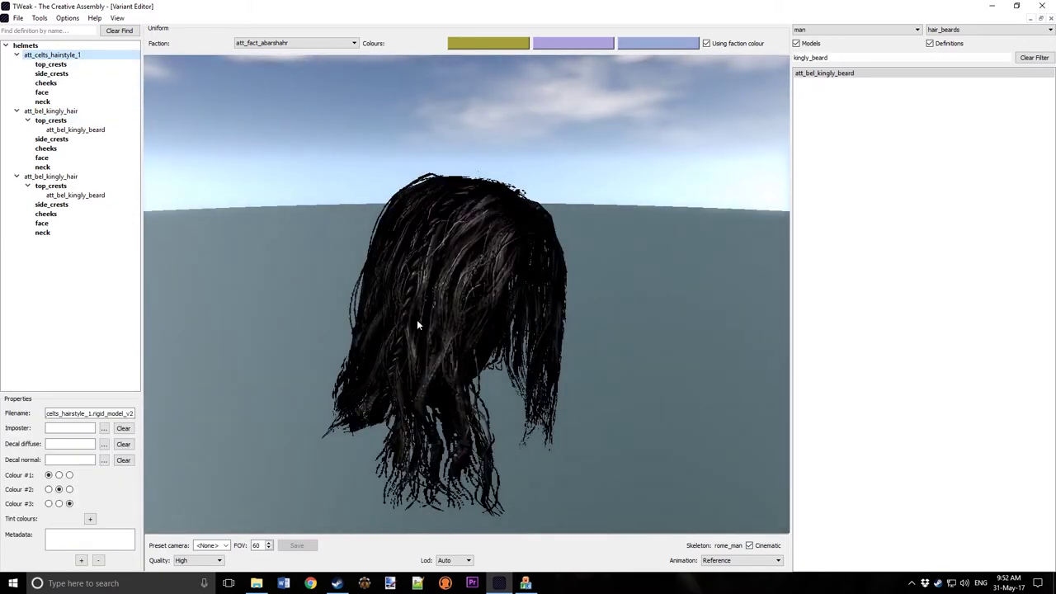
# Step: Add two tint colours to att_celts_hairstyle_1, near-black (10, 7, 3) and orange-red, both from the custom colours
pyautogui.click(90, 519)
pyautogui.click(89, 519)
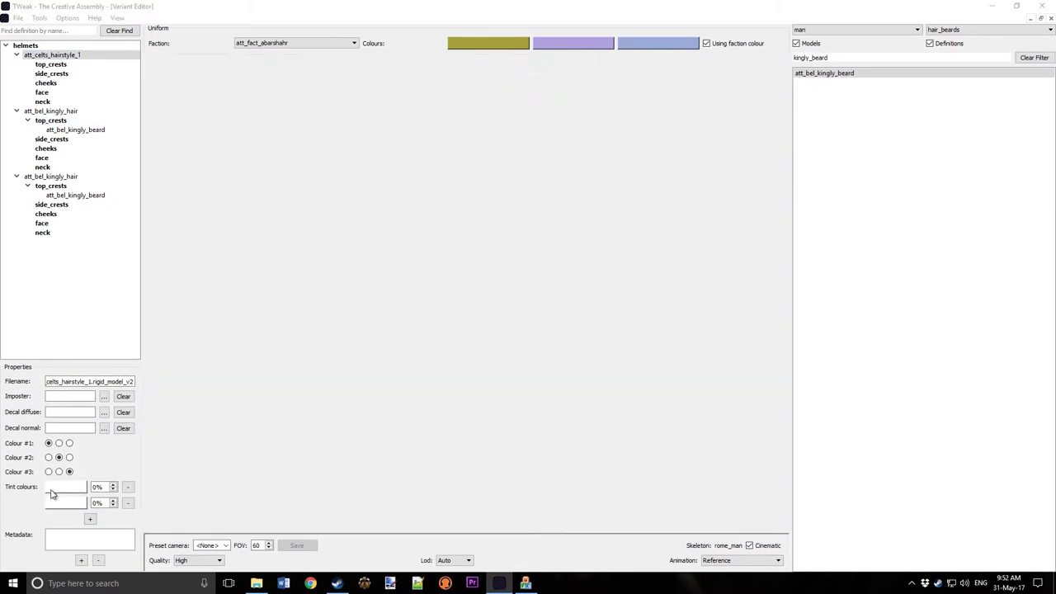
pyautogui.click(55, 487)
pyautogui.click(403, 345)
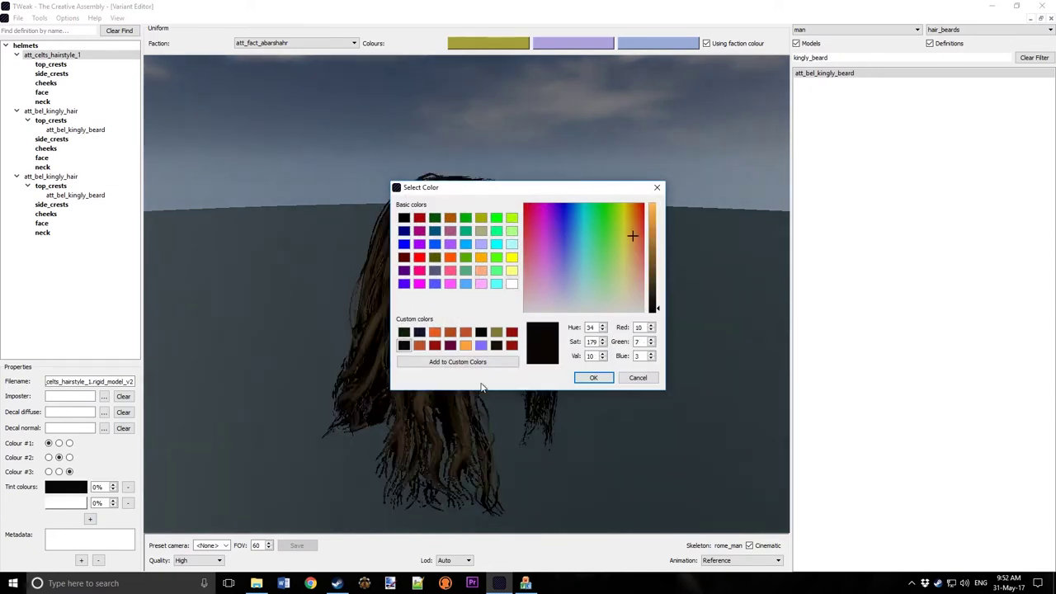
pyautogui.click(583, 379)
pyautogui.click(65, 503)
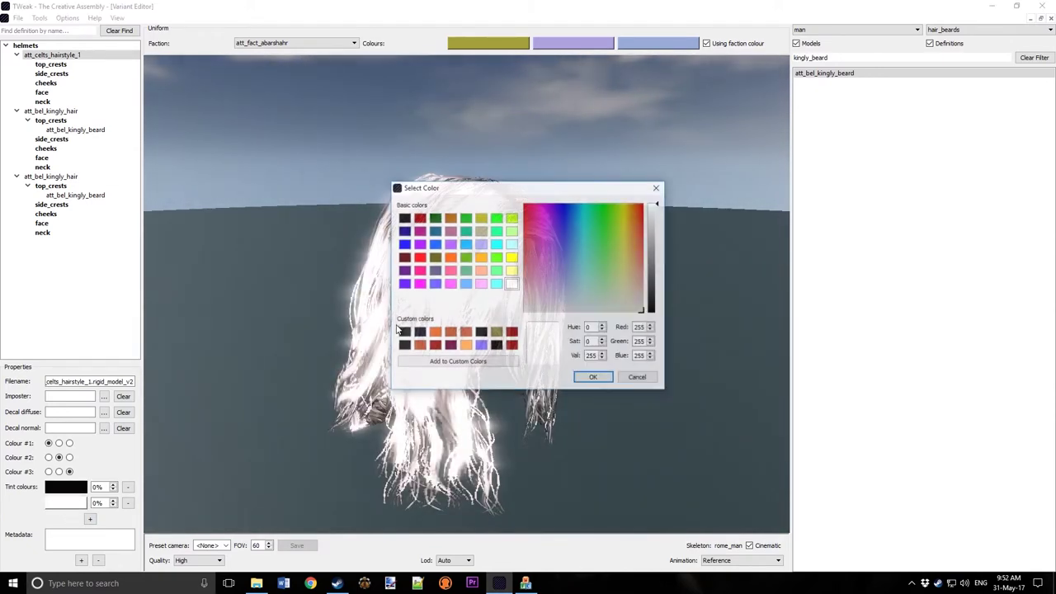
pyautogui.click(421, 346)
pyautogui.click(595, 378)
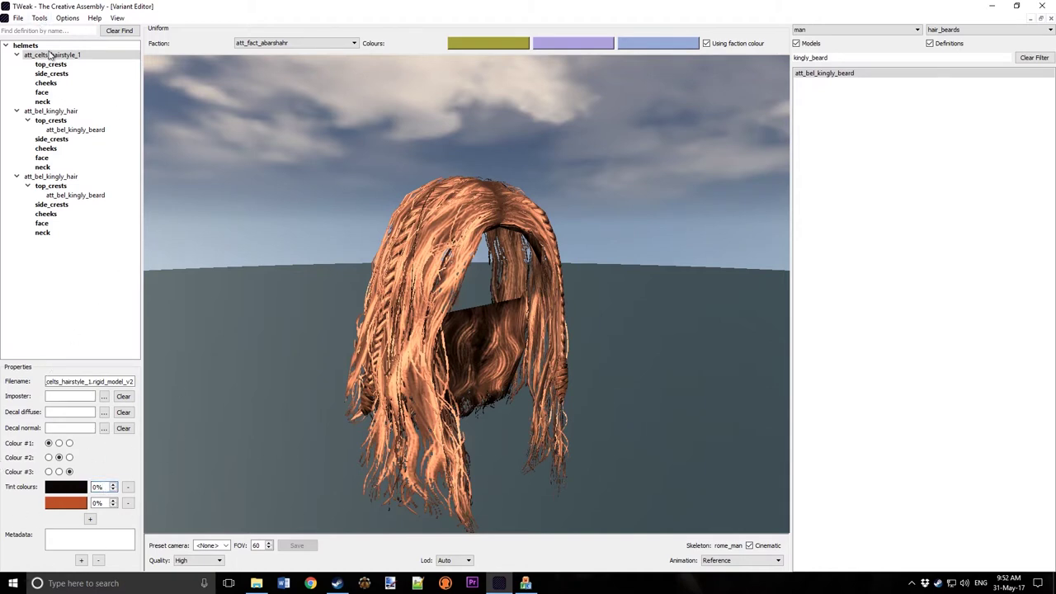
# Step: Start saving the variant definition and browse to the VariantMeshes/_variantmodels/man/hair_beards folder
pyautogui.click(19, 18)
pyautogui.click(45, 73)
pyautogui.click(204, 39)
pyautogui.doubleClick(160, 114)
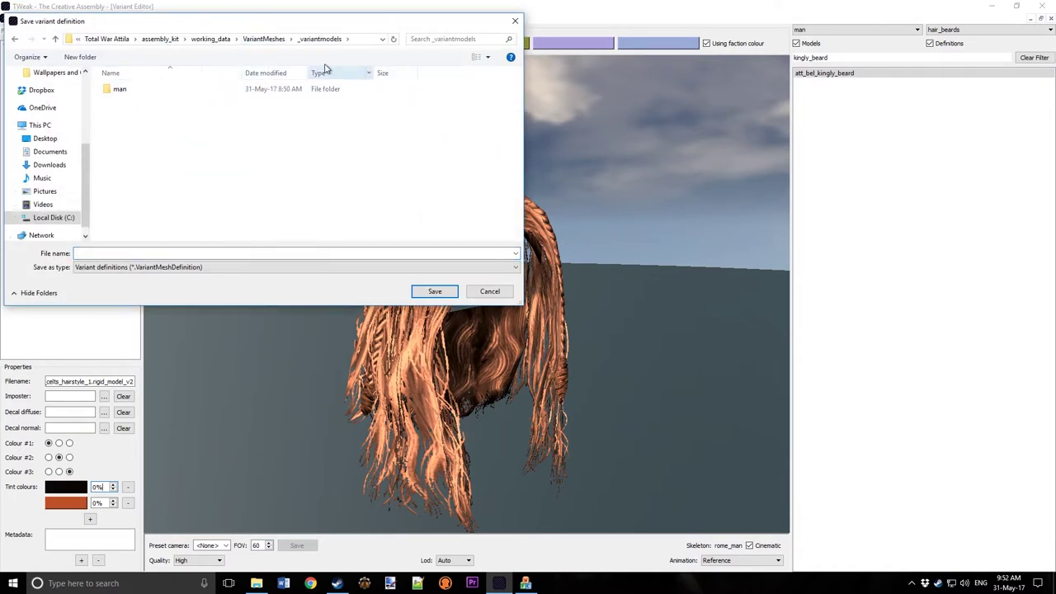
pyautogui.click(269, 41)
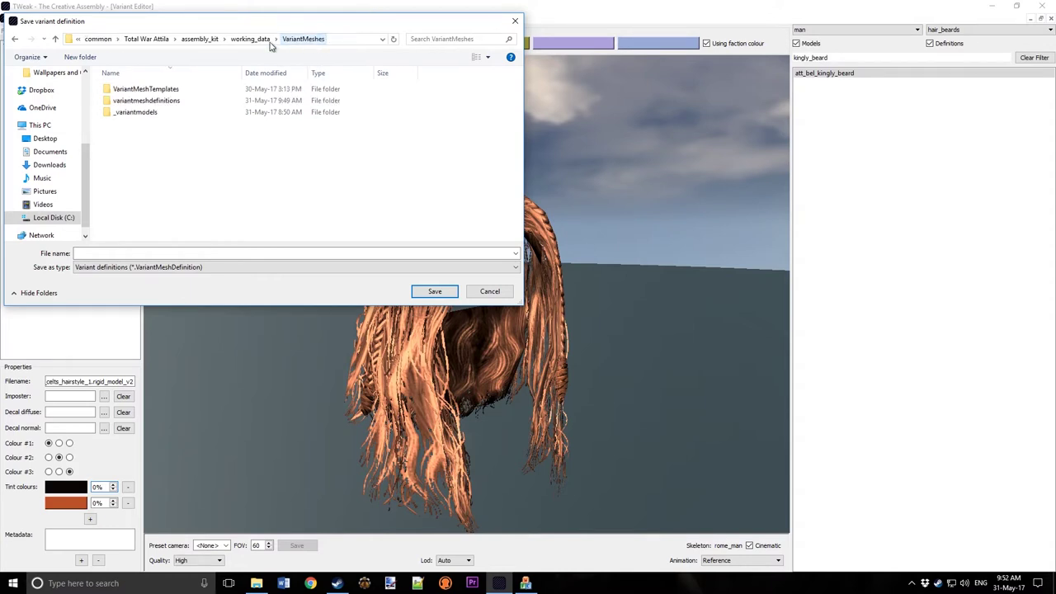
pyautogui.click(160, 115)
pyautogui.doubleClick(160, 115)
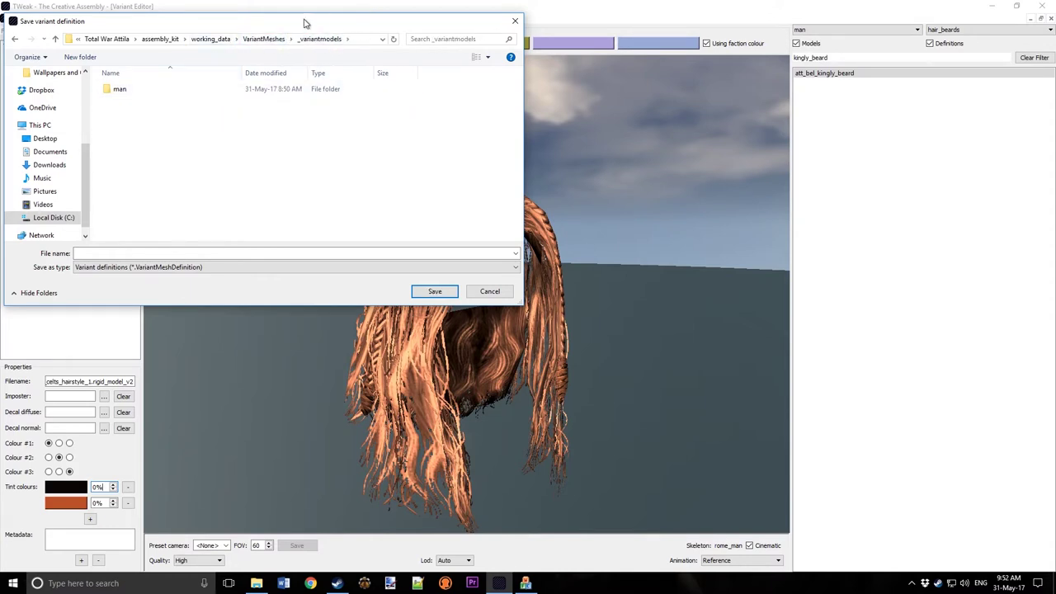
pyautogui.click(120, 89)
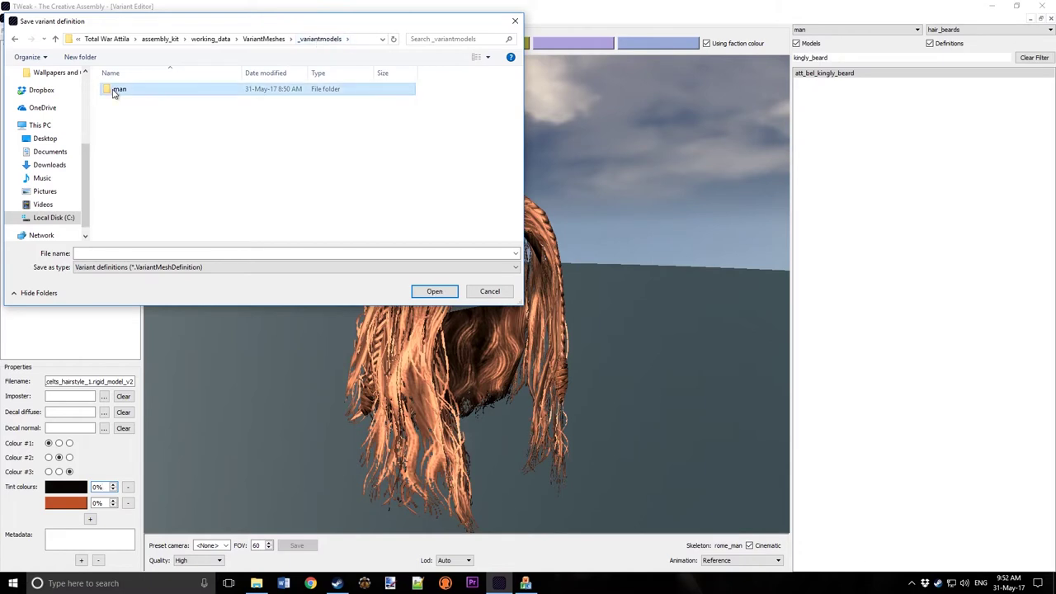
pyautogui.doubleClick(116, 91)
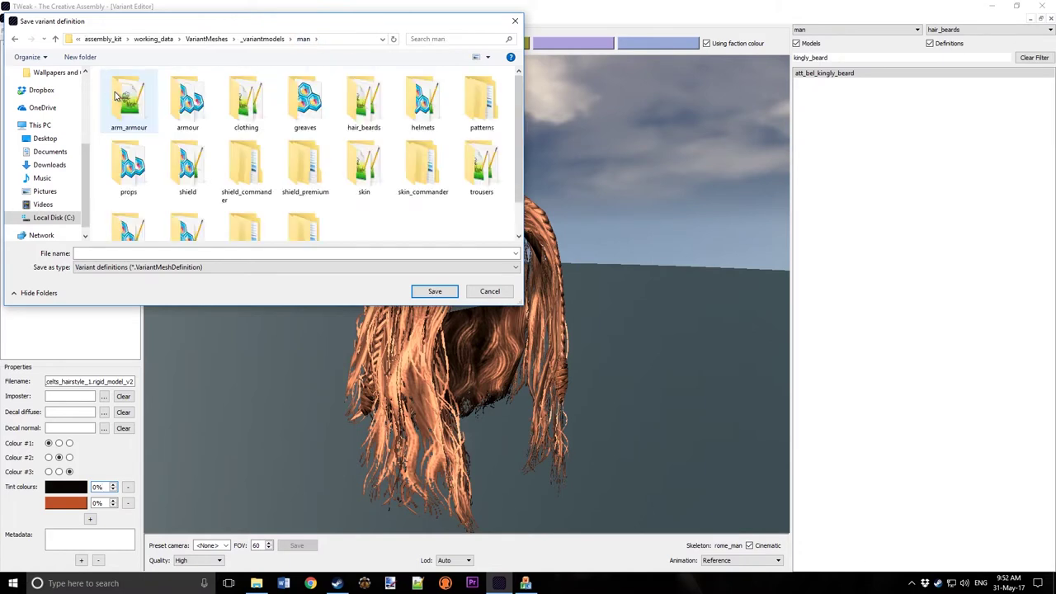
pyautogui.doubleClick(363, 103)
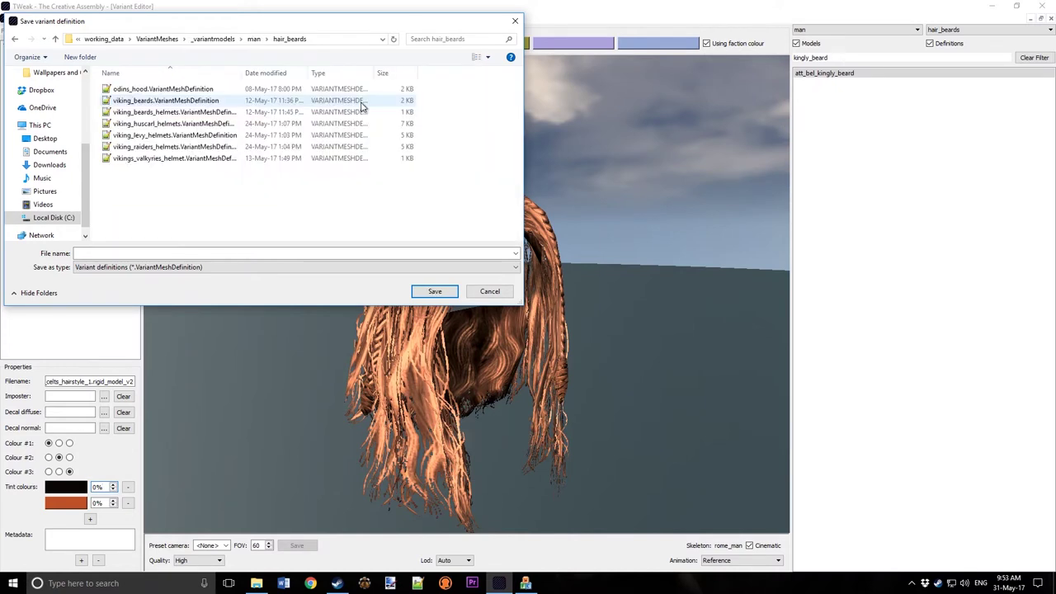
# Step: Save the definition as tutorial_beards.VariantMeshDefinition, basing the name on the existing viking_beards file
pyautogui.click(168, 100)
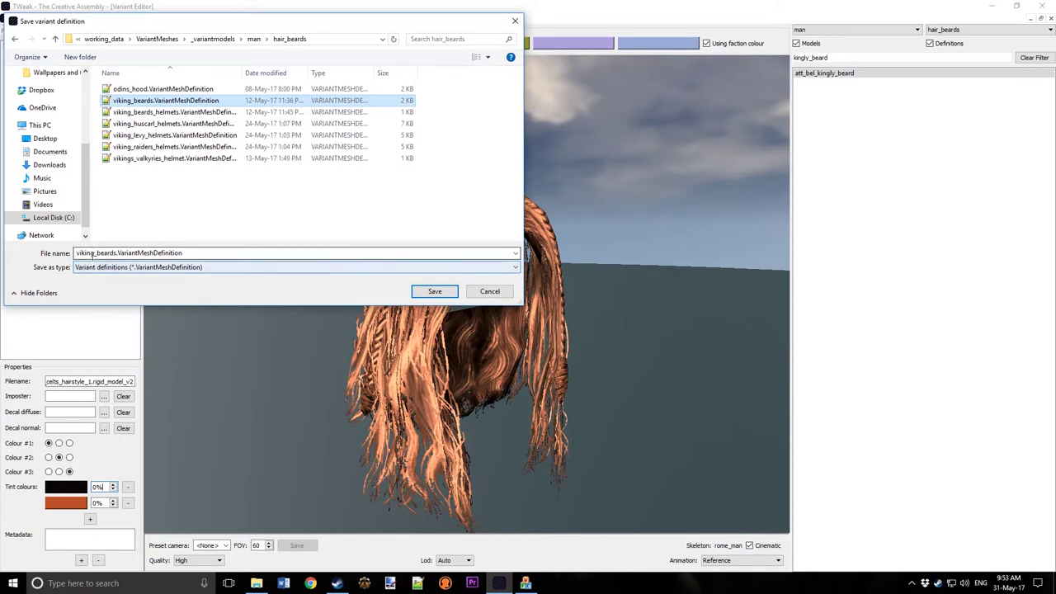
pyautogui.press('Tab')
pyautogui.press('End')
pyautogui.press('Left')
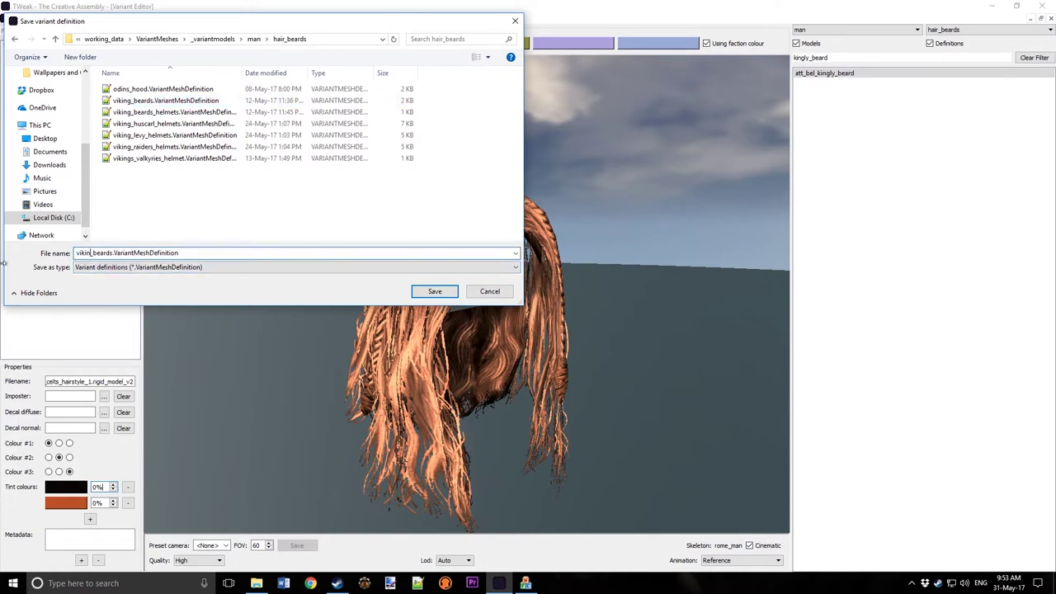
pyautogui.press('BackSpace')
pyautogui.press('BackSpace')
pyautogui.press('BackSpace')
pyautogui.press('BackSpace')
pyautogui.press('BackSpace')
pyautogui.press('BackSpace')
pyautogui.write('tutorial')
pyautogui.press('Return')
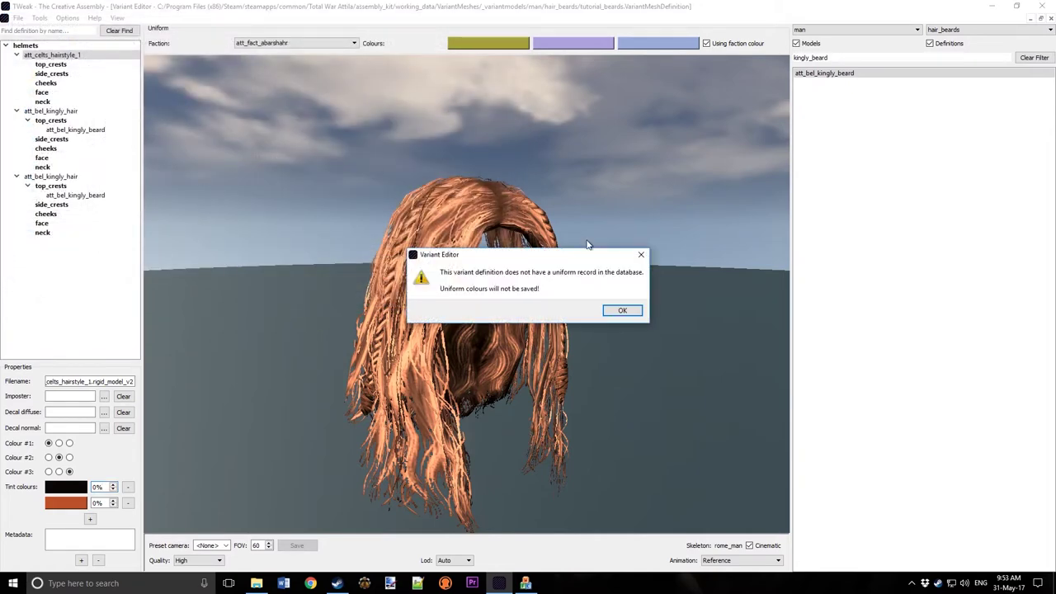
pyautogui.click(623, 311)
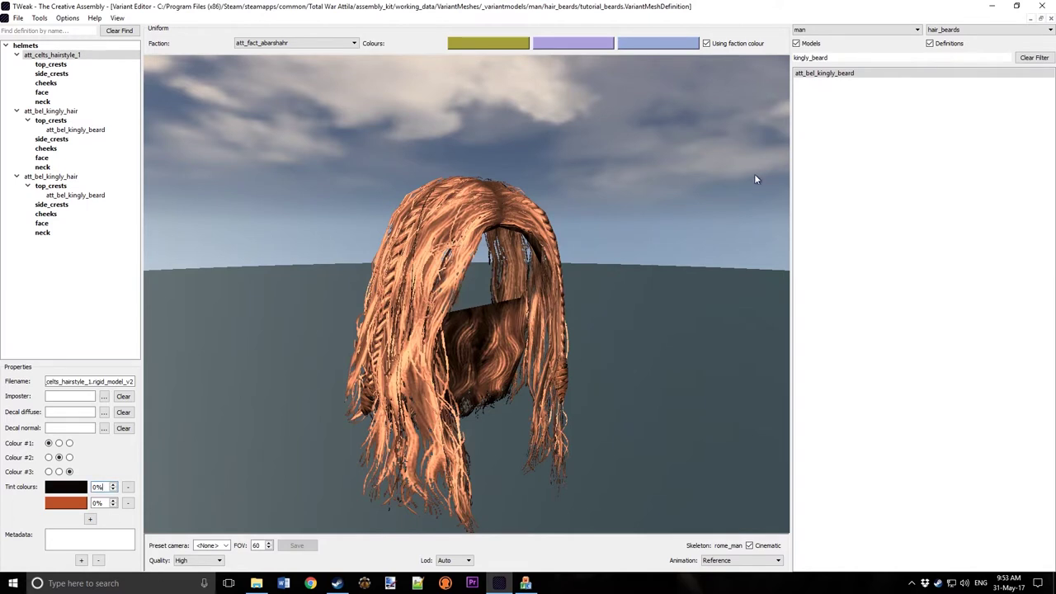
# Step: Create a new definition from the helmet template and select its empty helmets entry
pyautogui.click(18, 17)
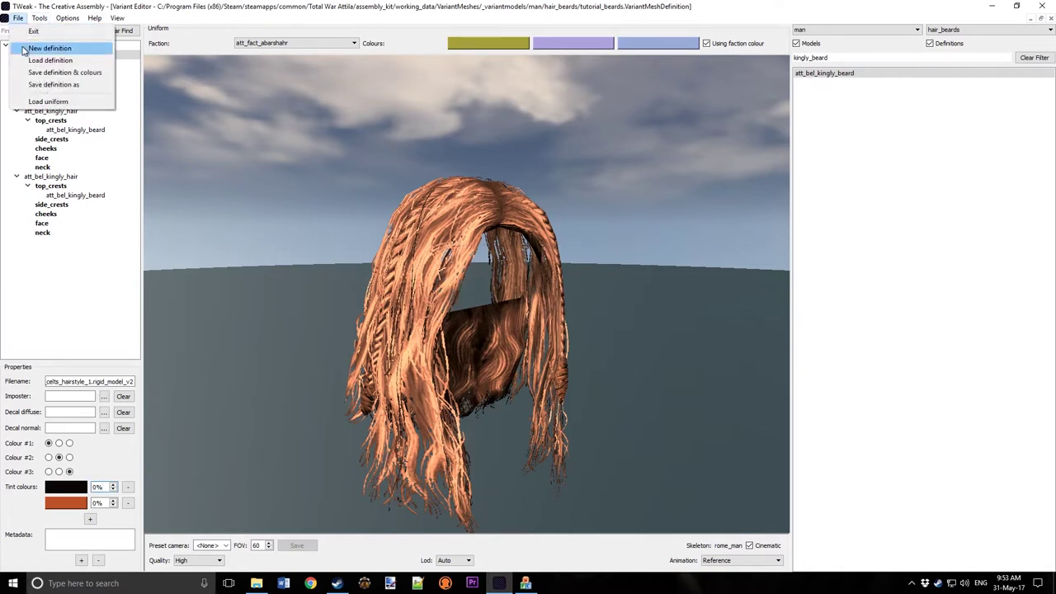
pyautogui.click(24, 49)
pyautogui.click(499, 283)
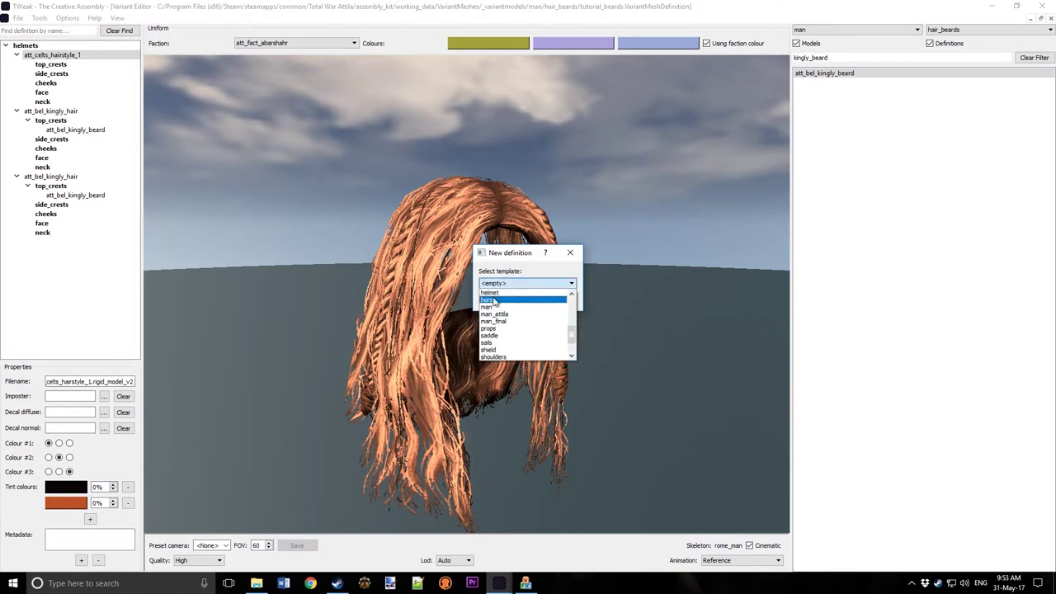
pyautogui.click(495, 293)
pyautogui.click(496, 284)
pyautogui.scroll(-3, 493, 323)
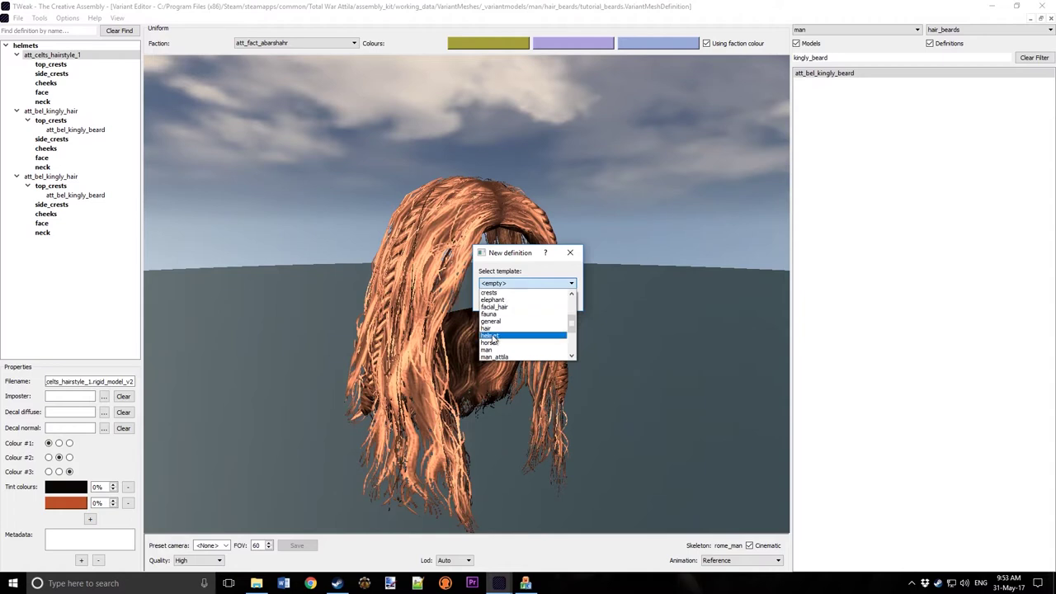
pyautogui.click(492, 330)
pyautogui.click(510, 300)
pyautogui.click(6, 46)
pyautogui.click(16, 54)
pyautogui.click(49, 55)
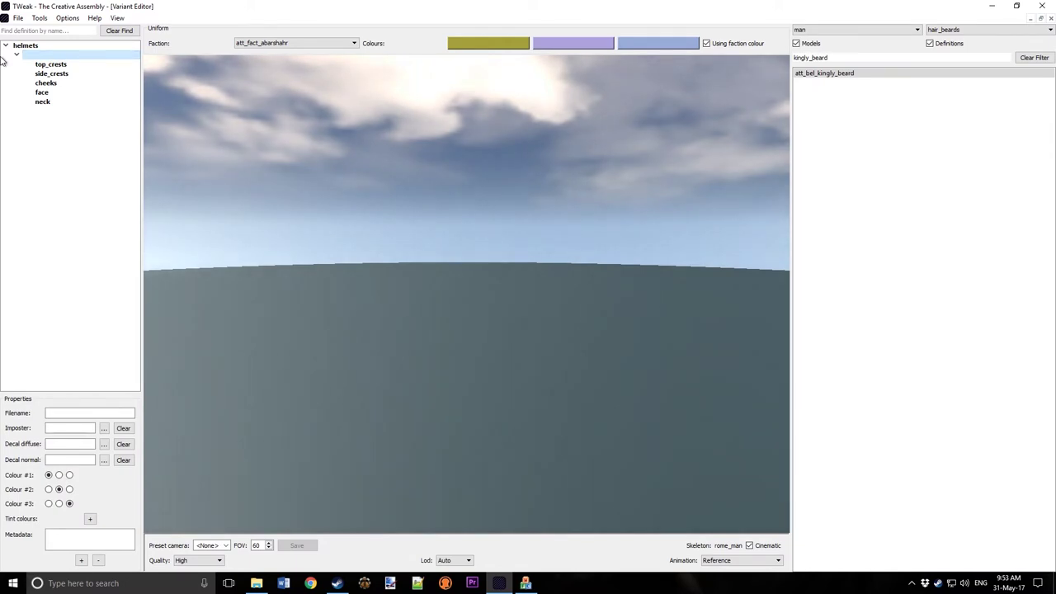
# Step: Filter the helmets models by nordic_ridge and add nordic_ridge_helmet_01 and nordic_ridge_helmet_02 to the helmets slot
pyautogui.click(973, 30)
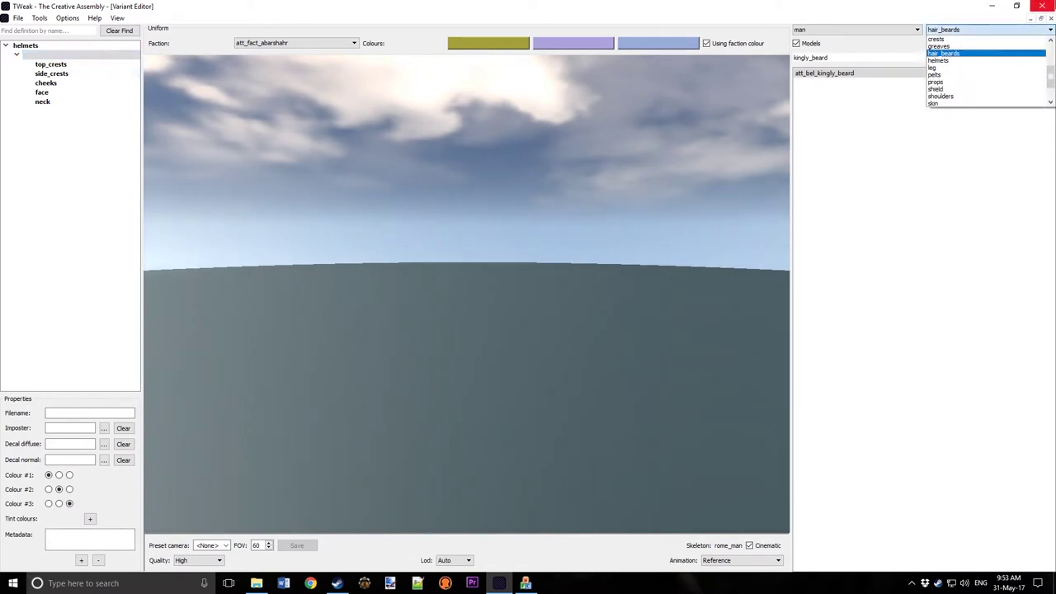
pyautogui.click(941, 60)
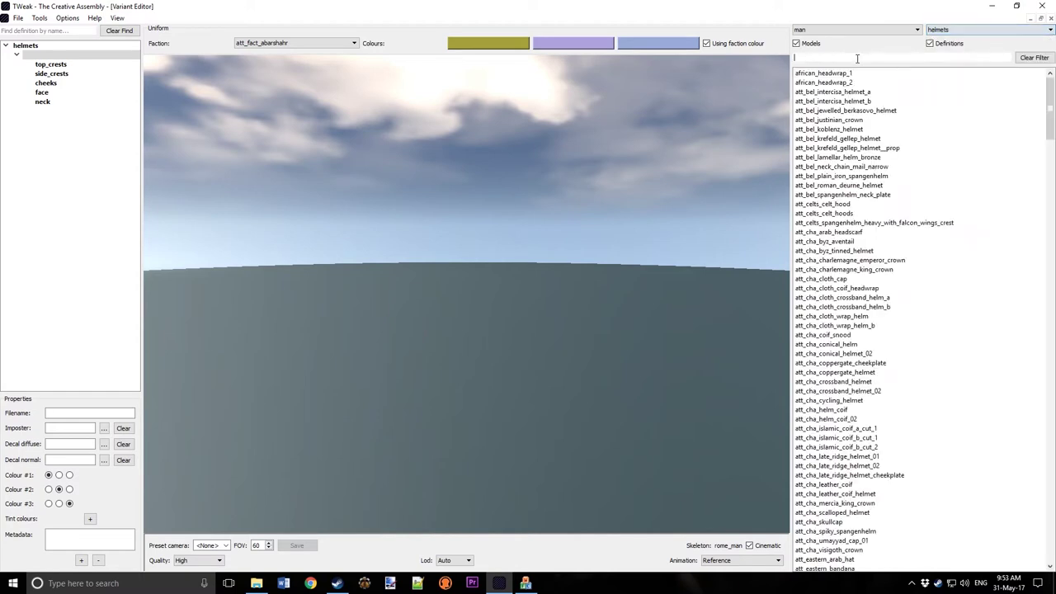
pyautogui.click(857, 59)
pyautogui.write('nordic_ridge')
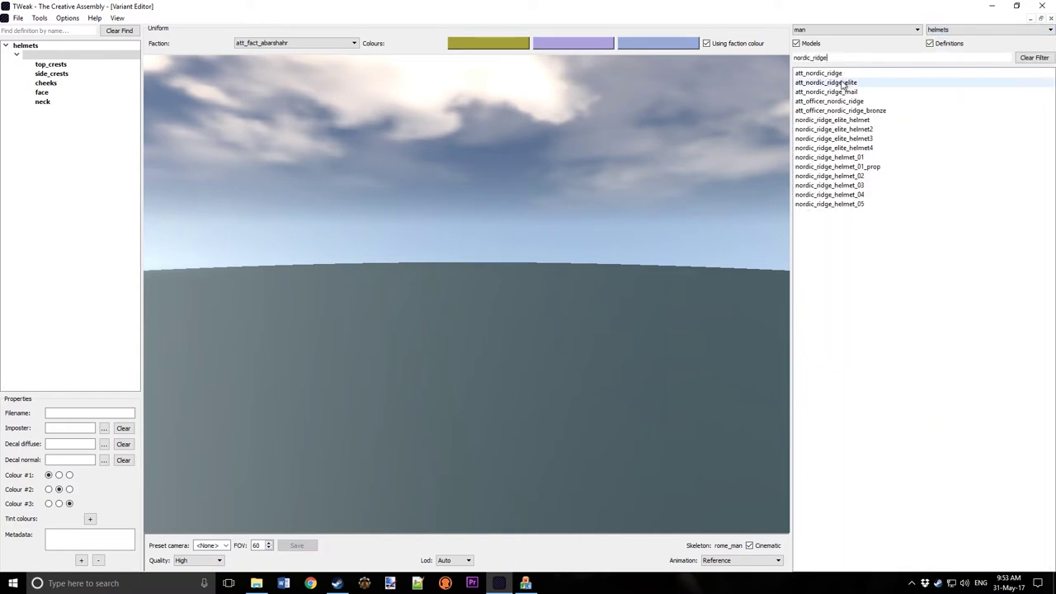
pyautogui.click(873, 159)
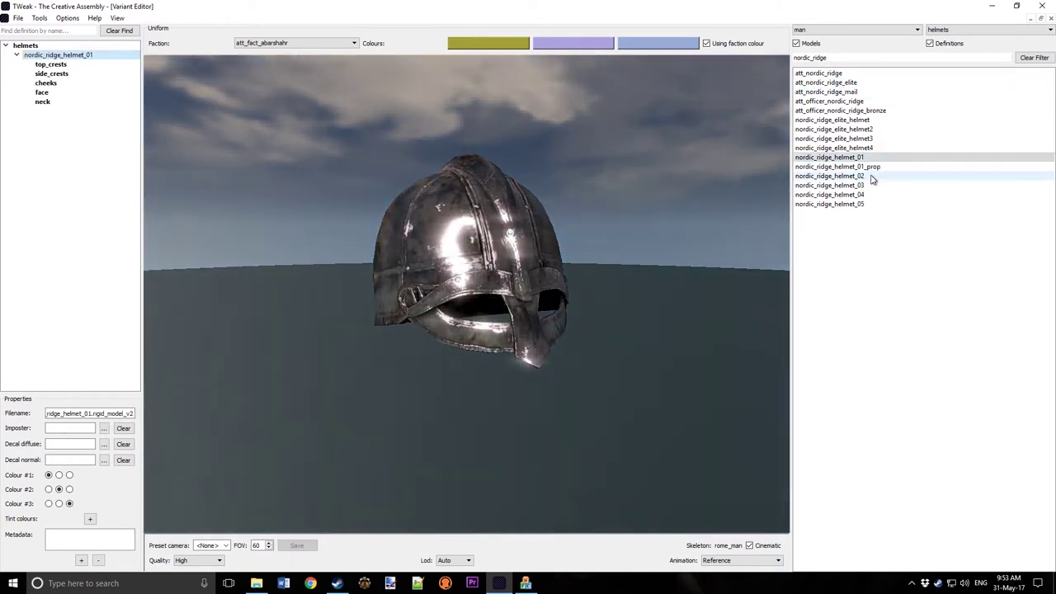
pyautogui.click(871, 176)
# Step: Add the att_bel_kingly_beard model from hair_beards to the top_crests slot of nordic_ridge_helmet_01
pyautogui.click(49, 64)
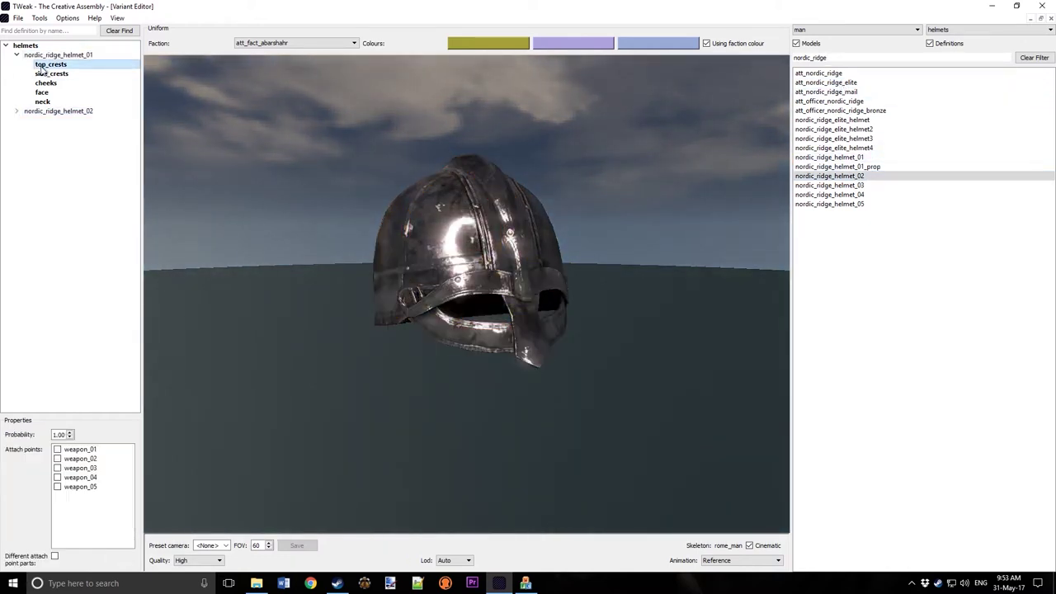
pyautogui.click(967, 29)
pyautogui.click(964, 55)
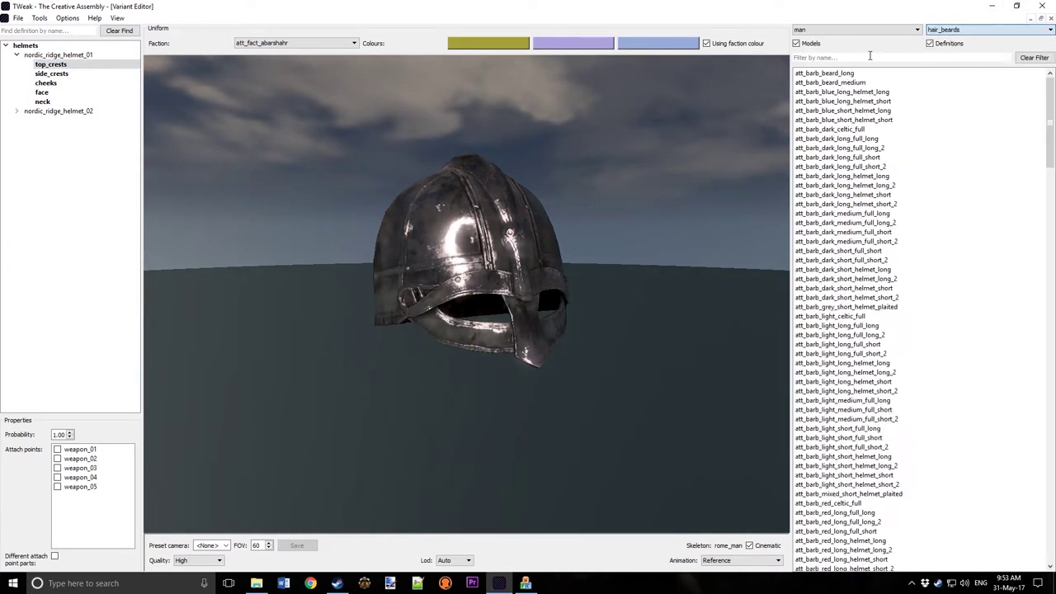
pyautogui.write('bear')
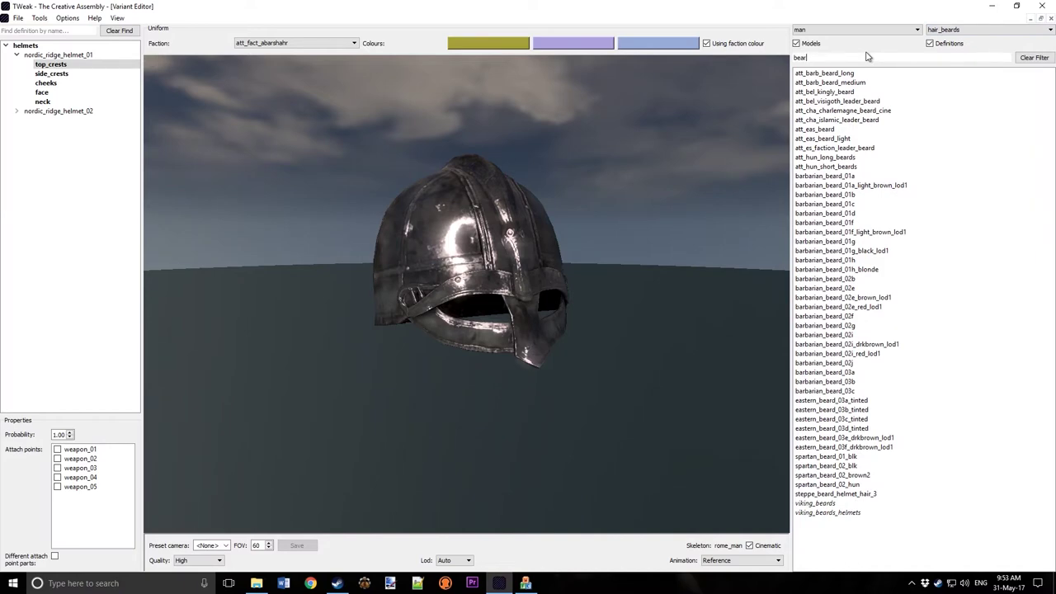
pyautogui.press('BackSpace')
pyautogui.press('BackSpace')
pyautogui.press('BackSpace')
pyautogui.press('BackSpace')
pyautogui.write('kingly')
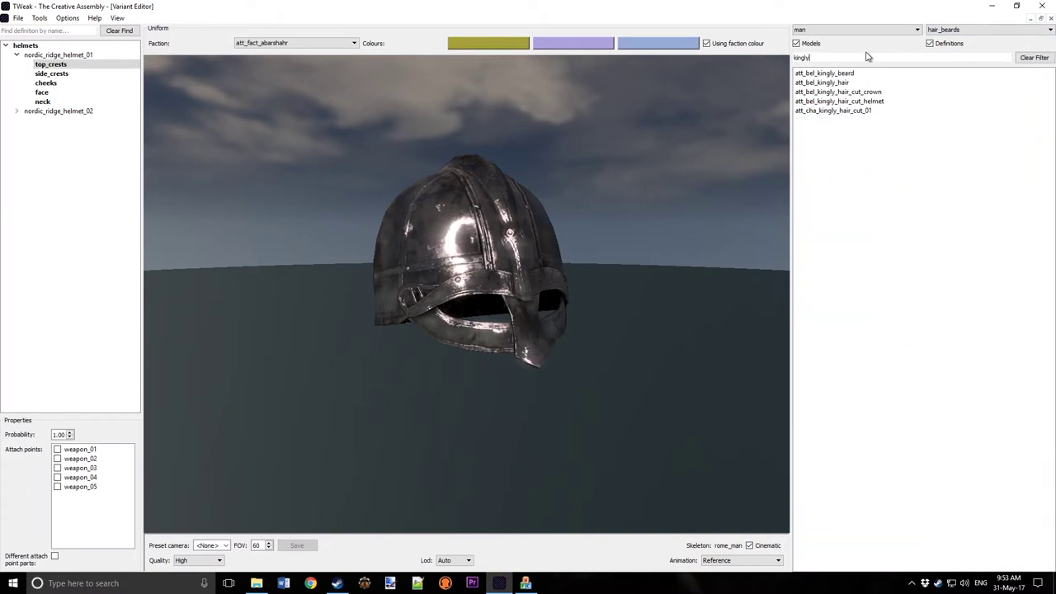
pyautogui.write('_be')
pyautogui.doubleClick(824, 72)
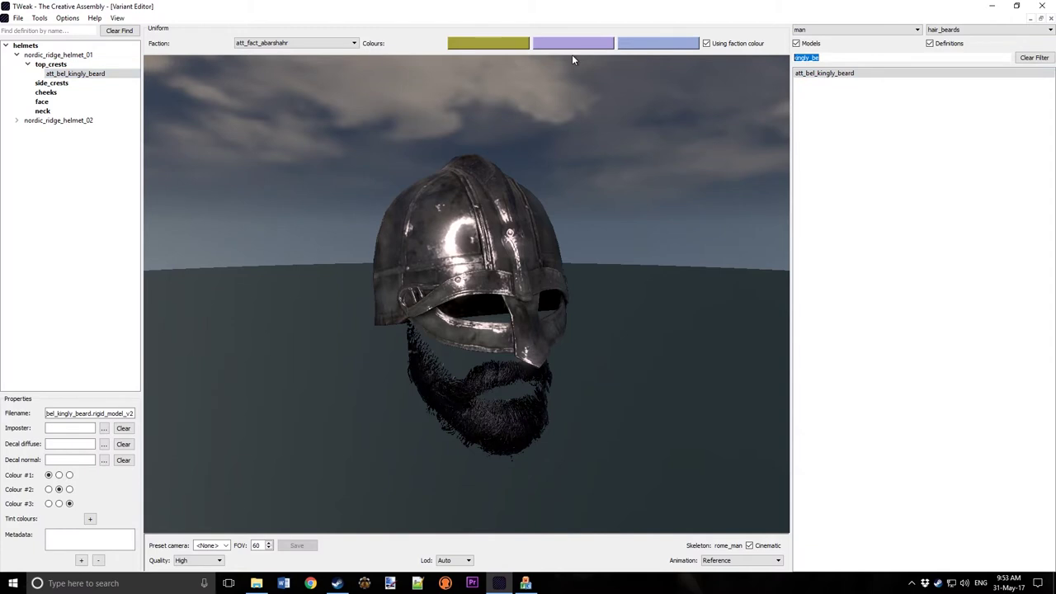
# Step: Filter the hair_beards models by att_barb_dark_long
pyautogui.press('BackSpace')
pyautogui.write('att')
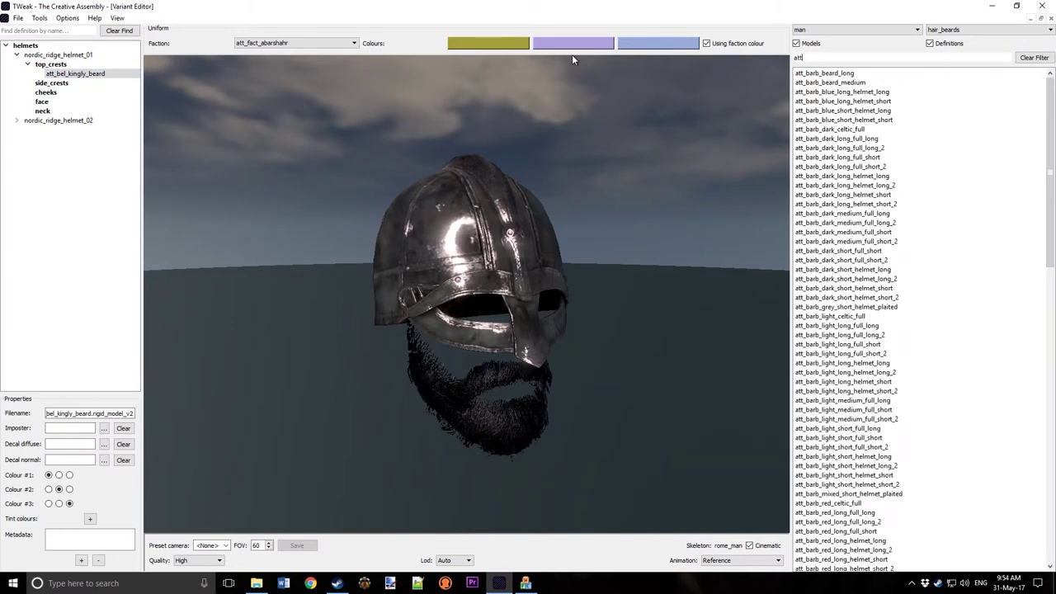
pyautogui.write('_barb_')
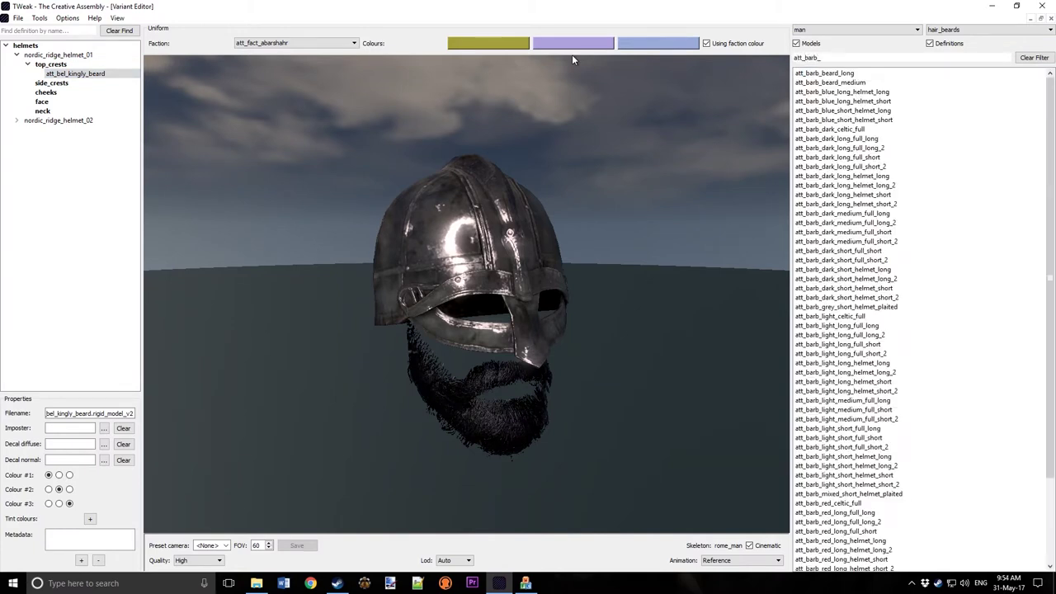
pyautogui.write('dark_long')
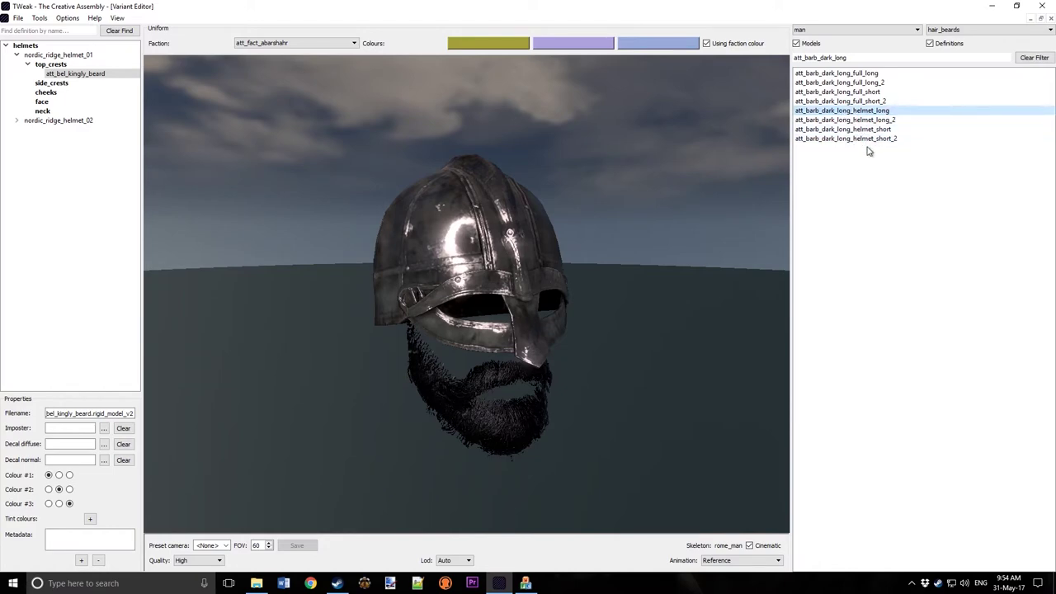
# Step: Try att_barb_dark_long_full_short_2 in the top_crests of nordic_ridge_helmet_01 and check its fit from several angles
pyautogui.doubleClick(842, 101)
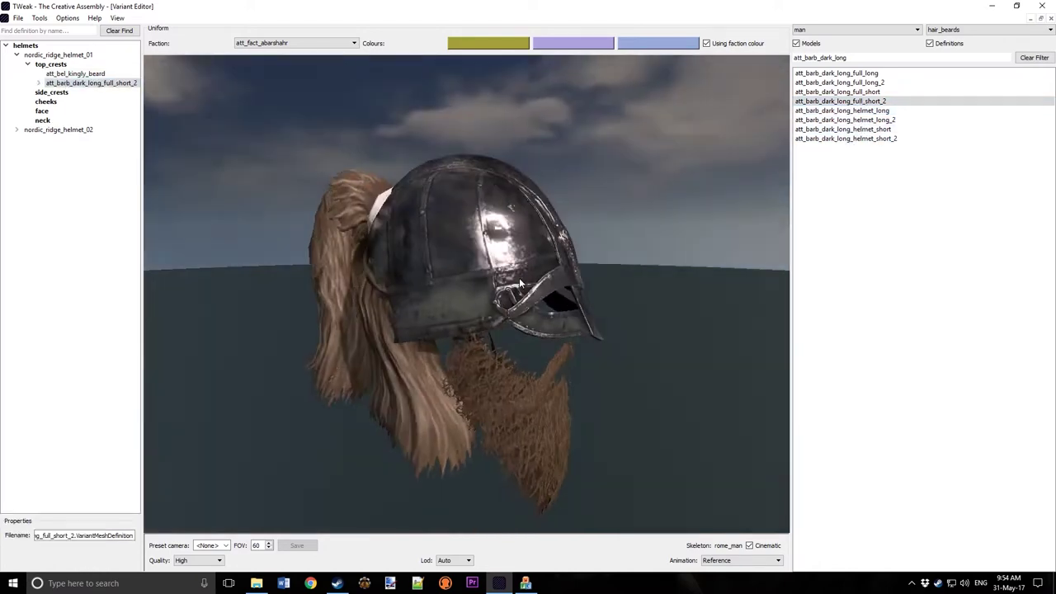
pyautogui.moveTo(519, 277); pyautogui.dragTo(446, 230)
pyautogui.moveTo(496, 266); pyautogui.dragTo(303, 216)
# Step: Add att_barb_dark_long_helmet_long to the top_crests of nordic_ridge_helmet_01 and delete the att_barb_dark_long_full_short_2 entry
pyautogui.doubleClick(841, 110)
pyautogui.click(62, 83)
pyautogui.press('Delete')
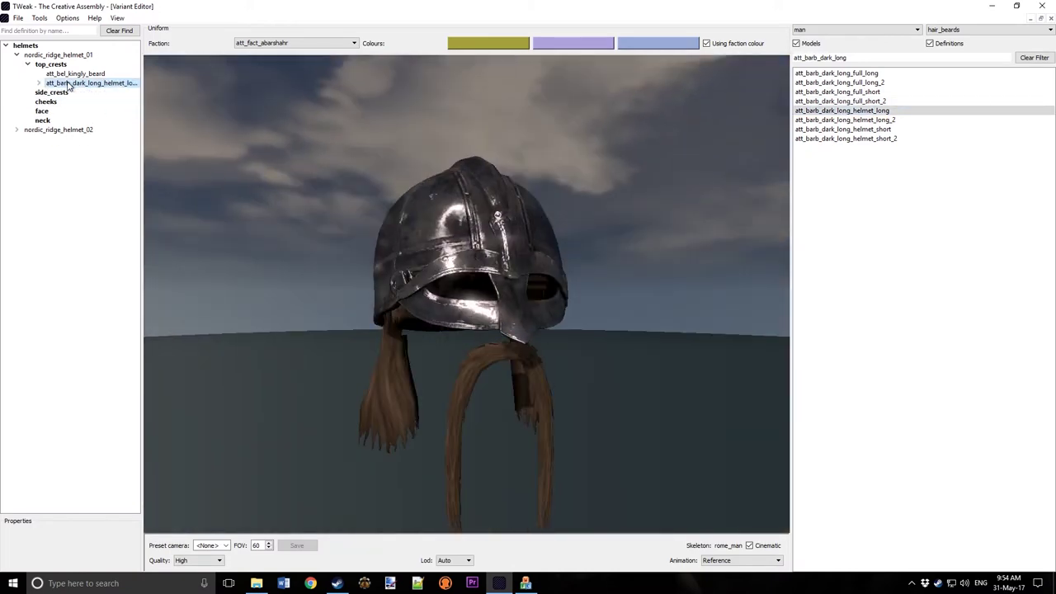
pyautogui.click(69, 84)
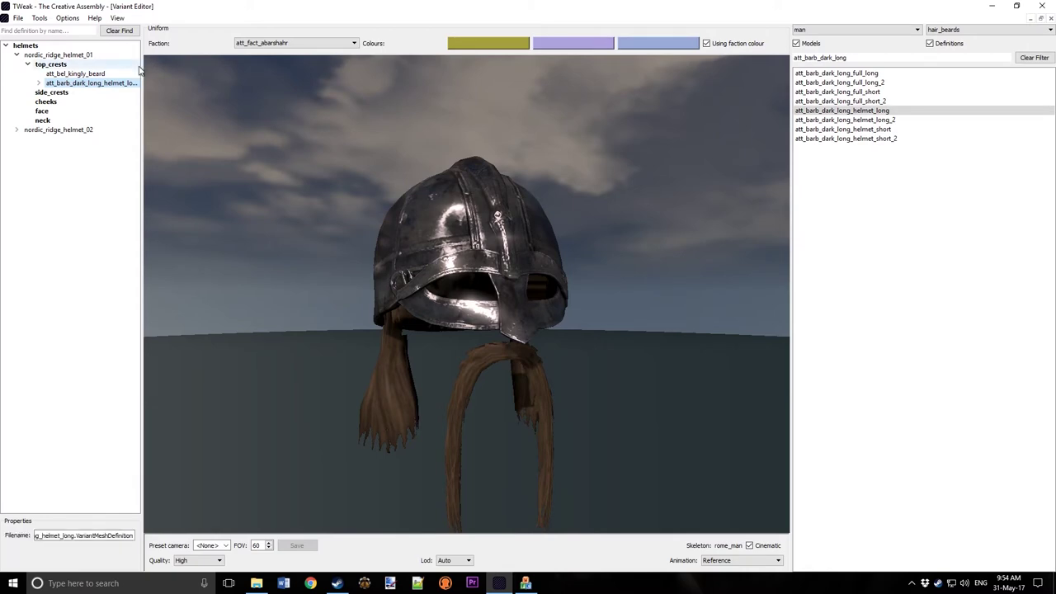
pyautogui.moveTo(142, 65); pyautogui.dragTo(172, 66)
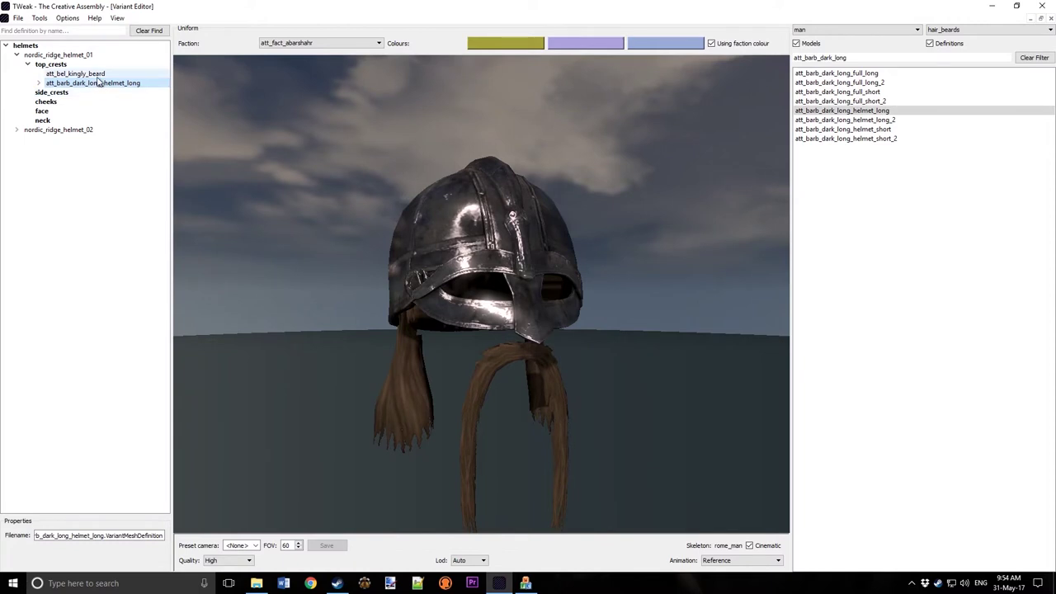
# Step: Filter the hair_beards models by att_barb_light_long and add att_barb_light_long_full_long to the top_crests of nordic_ridge_helmet_01
pyautogui.click(828, 57)
pyautogui.press('BackSpace')
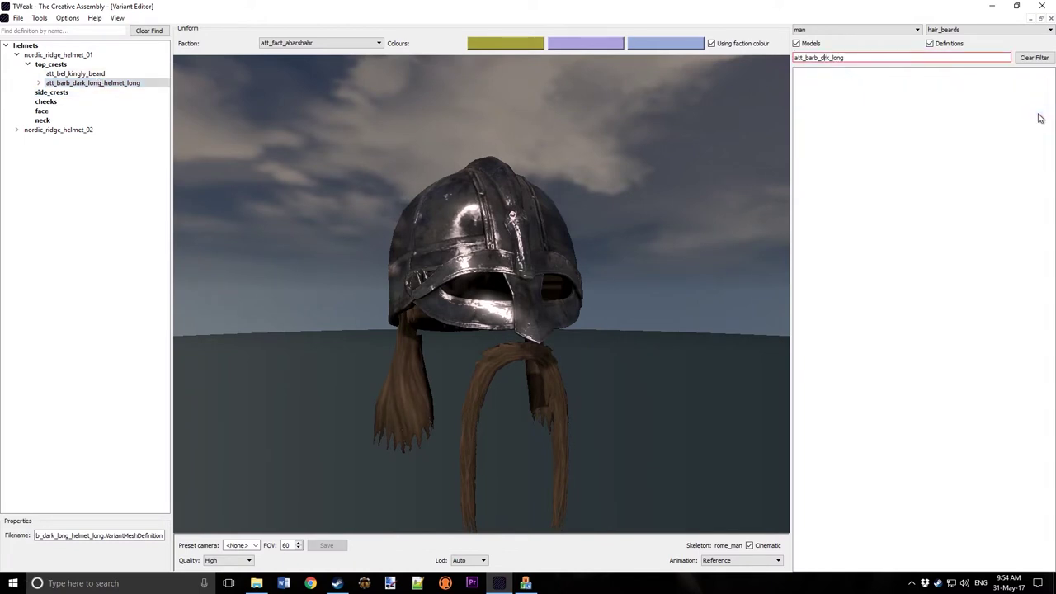
pyautogui.write('light')
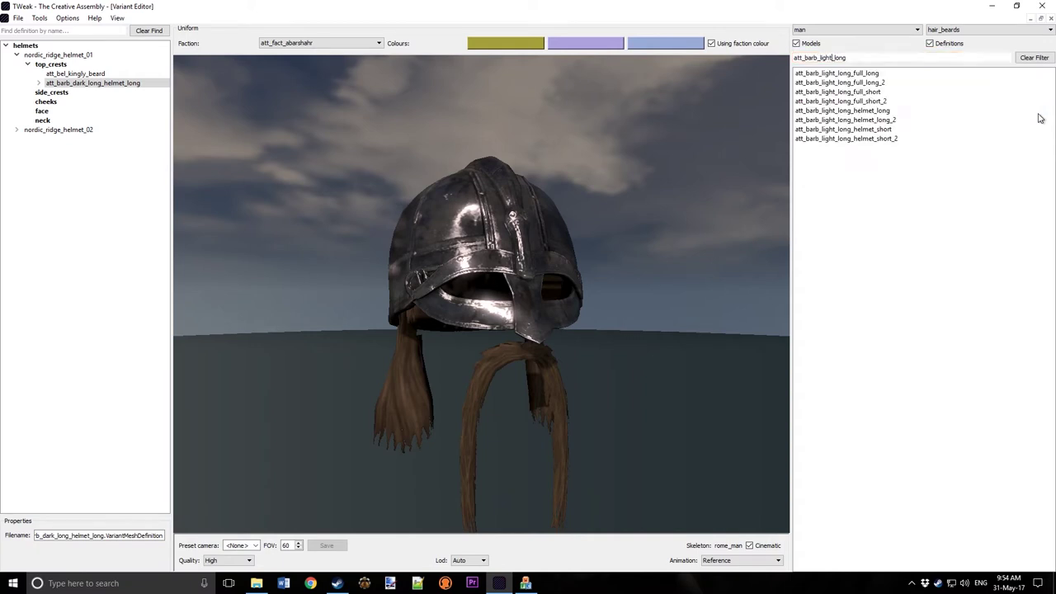
pyautogui.doubleClick(866, 73)
# Step: Filter the models by att_barb_mixed_short and add att_barb_mixed_short_helmet_plaited to the top_crests of nordic_ridge_helmet_01
pyautogui.moveTo(857, 55); pyautogui.dragTo(818, 58)
pyautogui.write('mixed_shor')
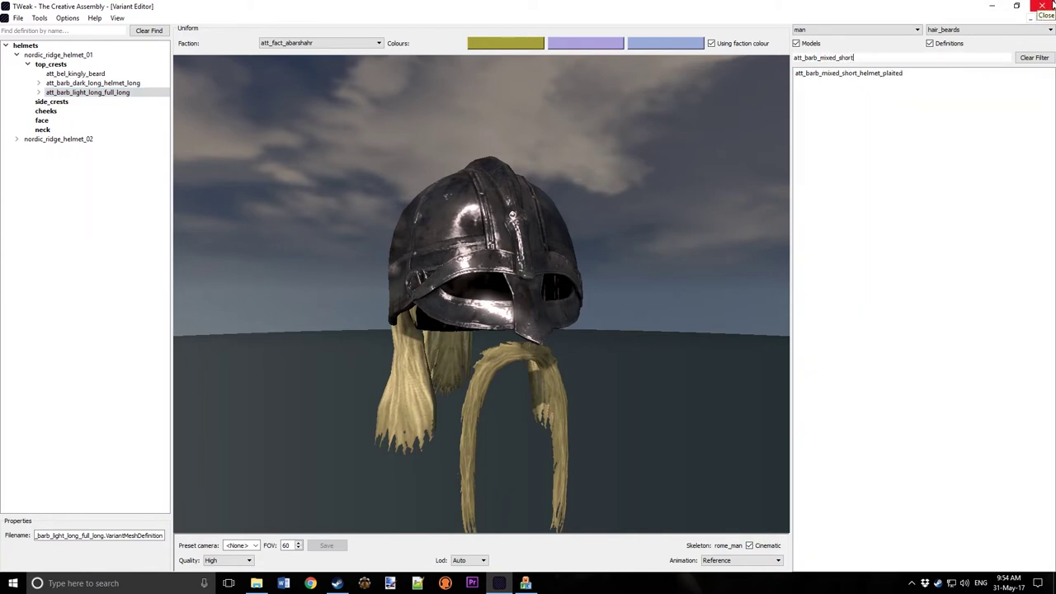
pyautogui.doubleClick(901, 72)
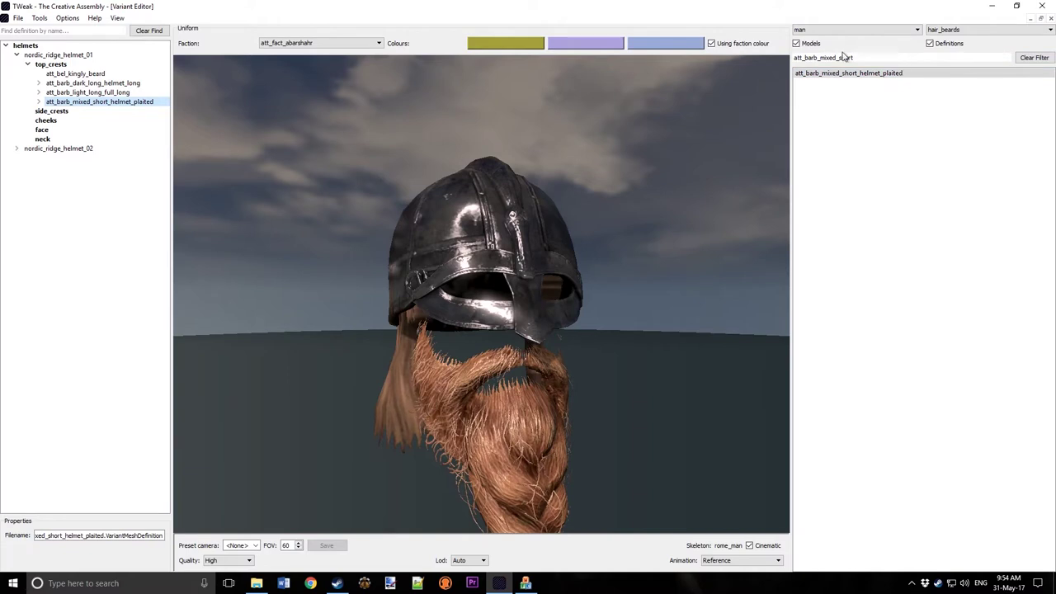
# Step: Filter the models by att_barb_red and add att_barb_red_short_helmet_short to the top_crests of nordic_ridge_helmet_01
pyautogui.doubleClick(879, 58)
pyautogui.write('att_barb_Re')
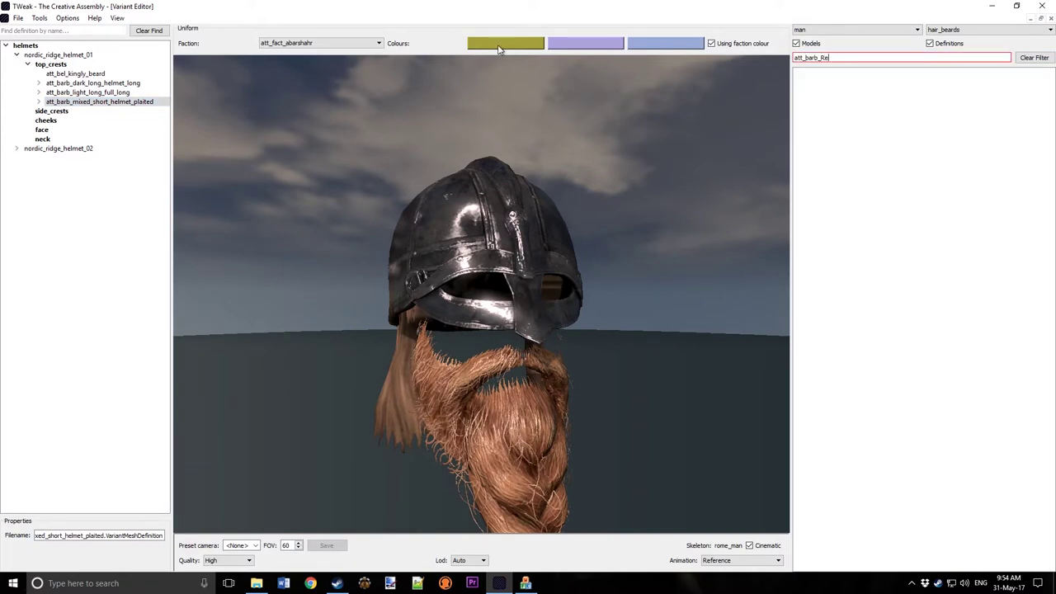
pyautogui.press('BackSpace')
pyautogui.write('red')
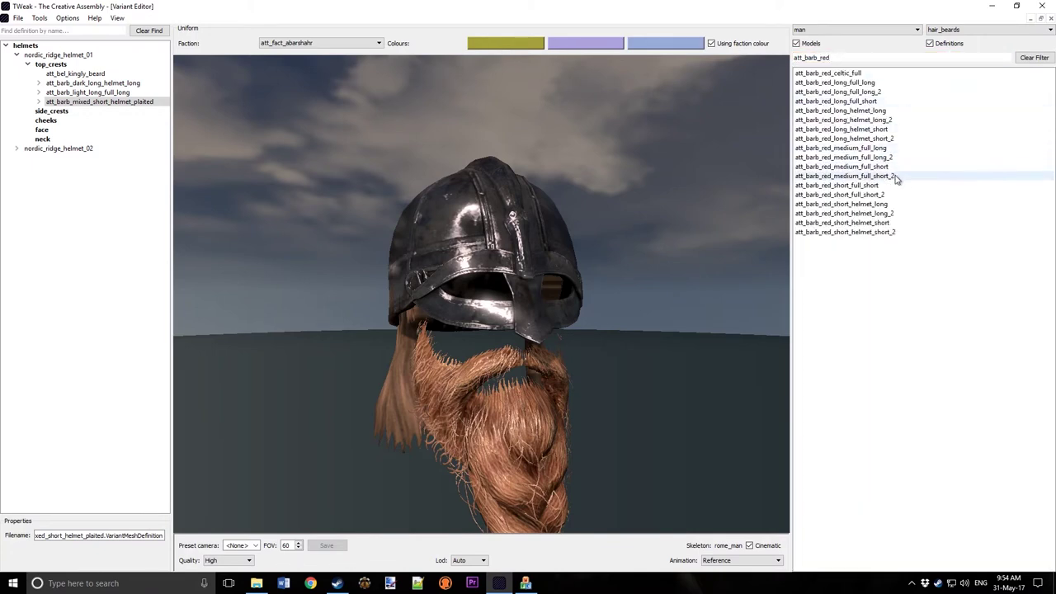
pyautogui.click(870, 222)
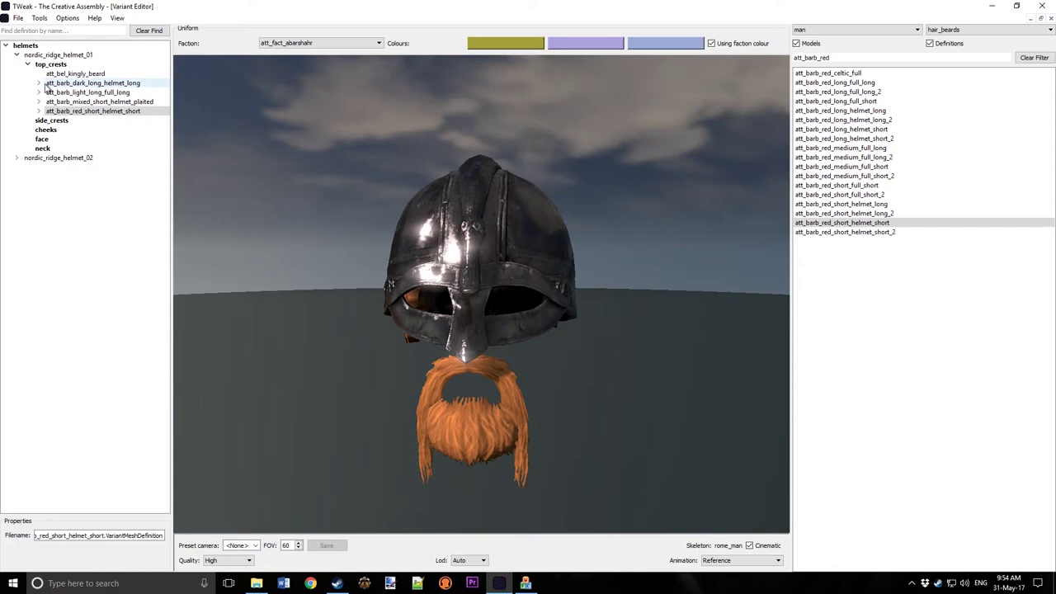
# Step: Preview the barbarian_beard_02b, 02e and 02f variants inside att_barb_dark_long_helmet_long on the first helmet
pyautogui.click(39, 82)
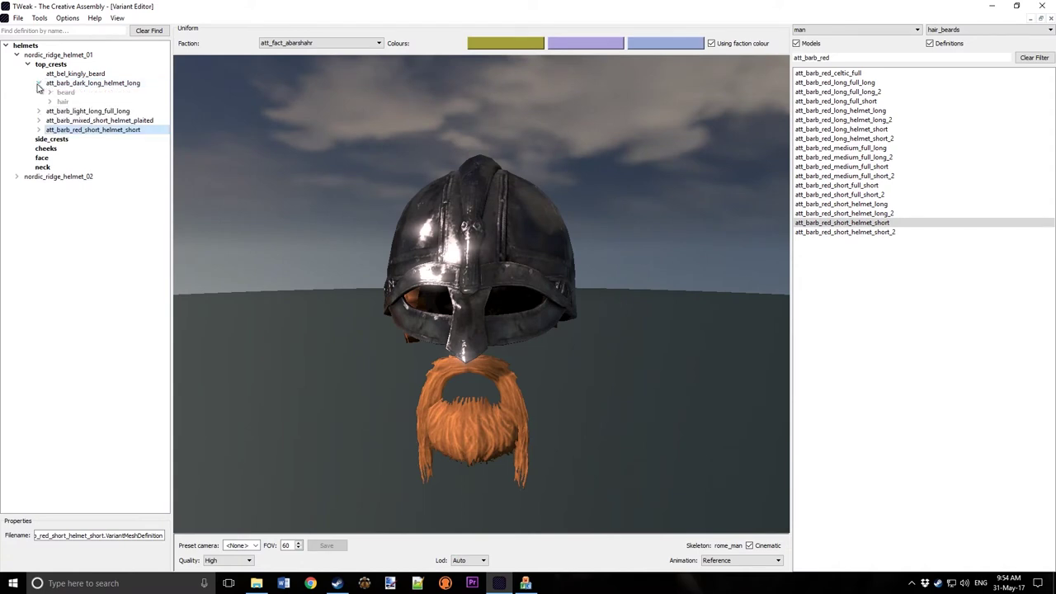
pyautogui.click(50, 92)
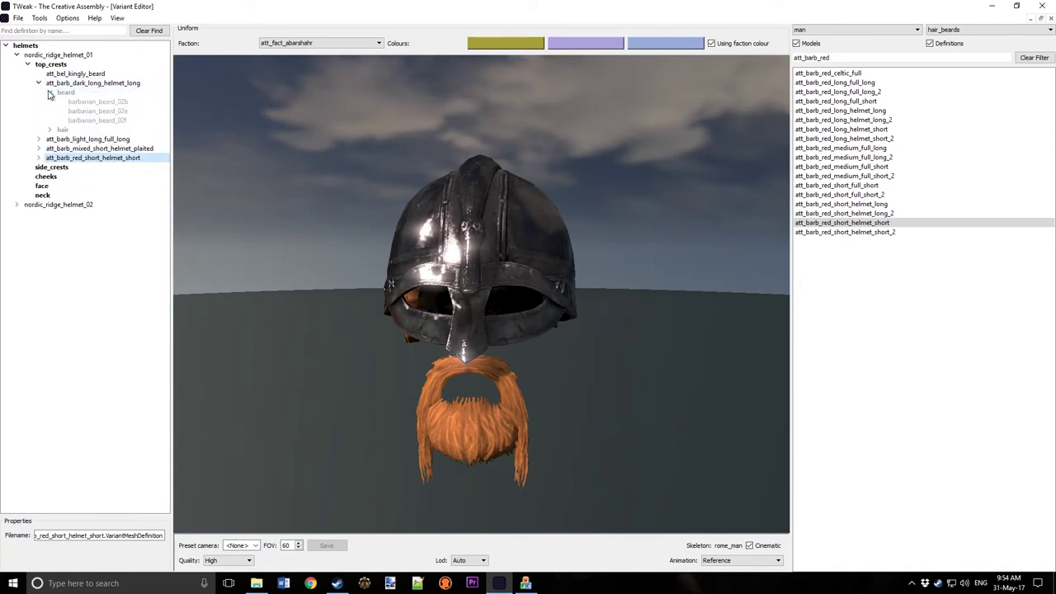
pyautogui.click(117, 83)
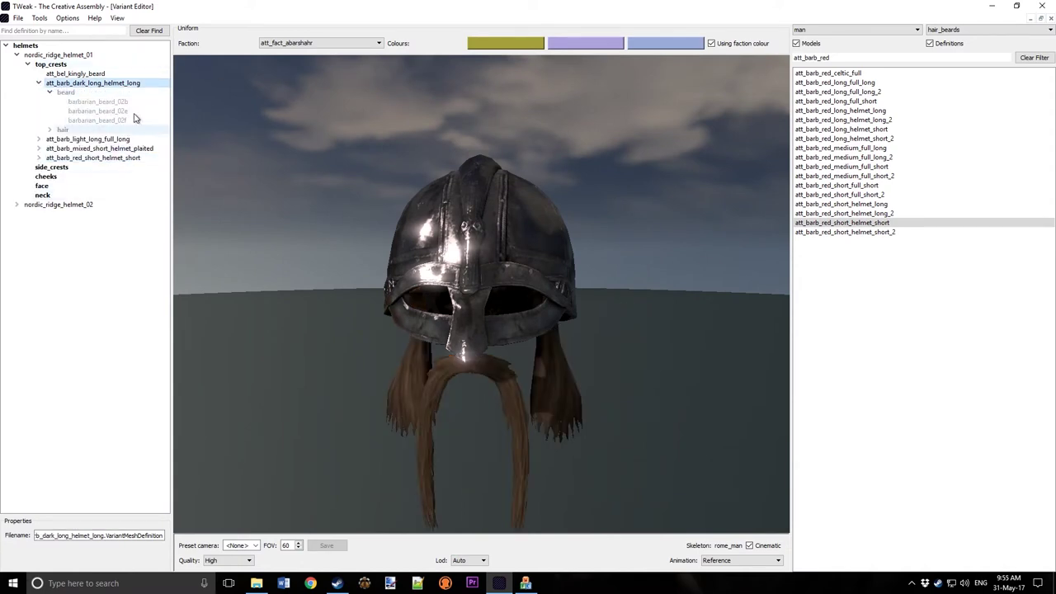
pyautogui.moveTo(338, 264); pyautogui.dragTo(366, 267)
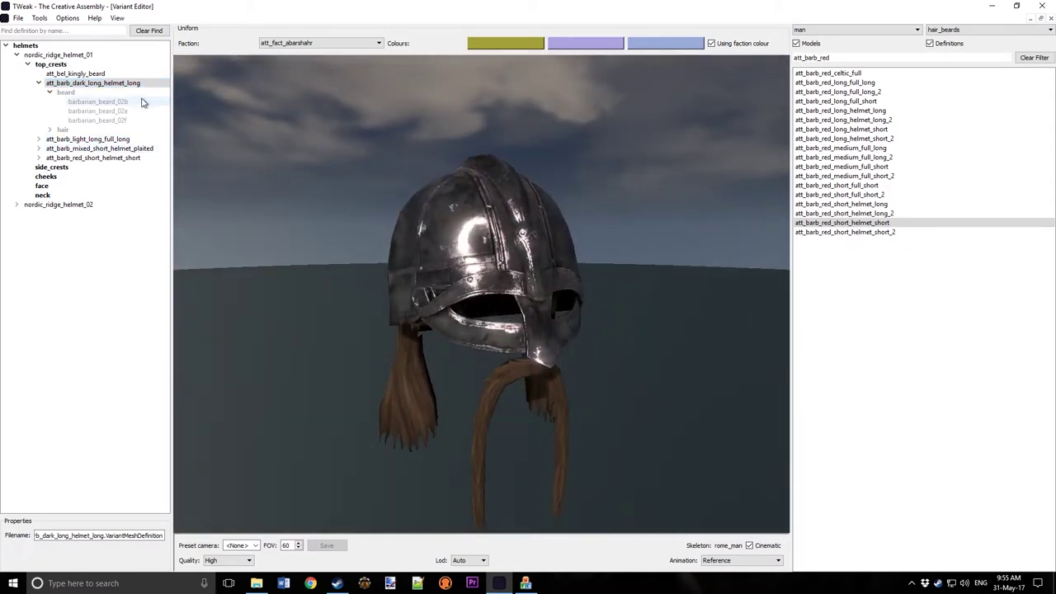
pyautogui.click(82, 103)
pyautogui.click(84, 112)
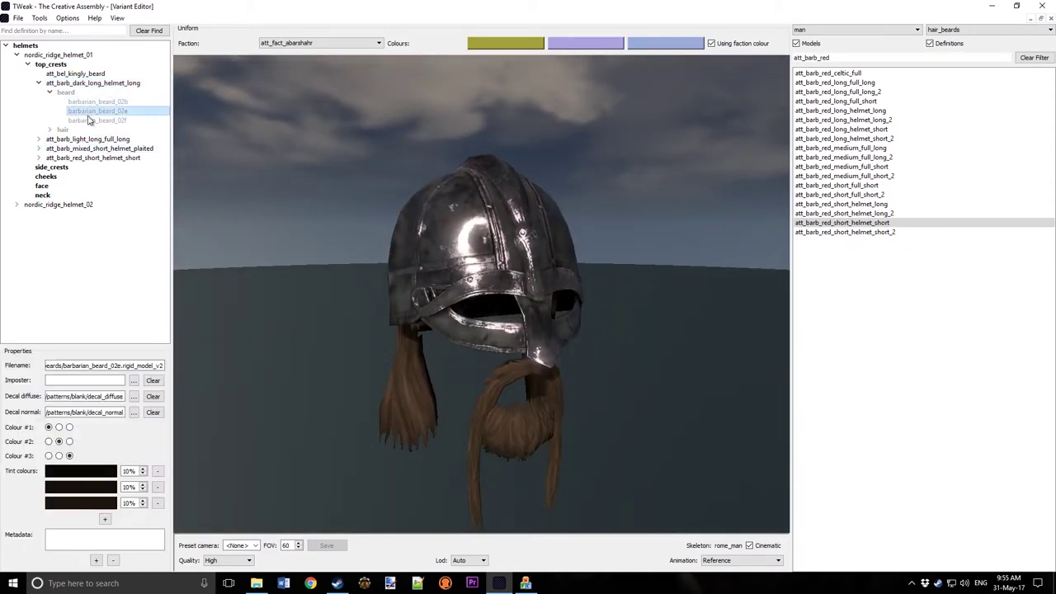
pyautogui.click(89, 120)
pyautogui.click(90, 103)
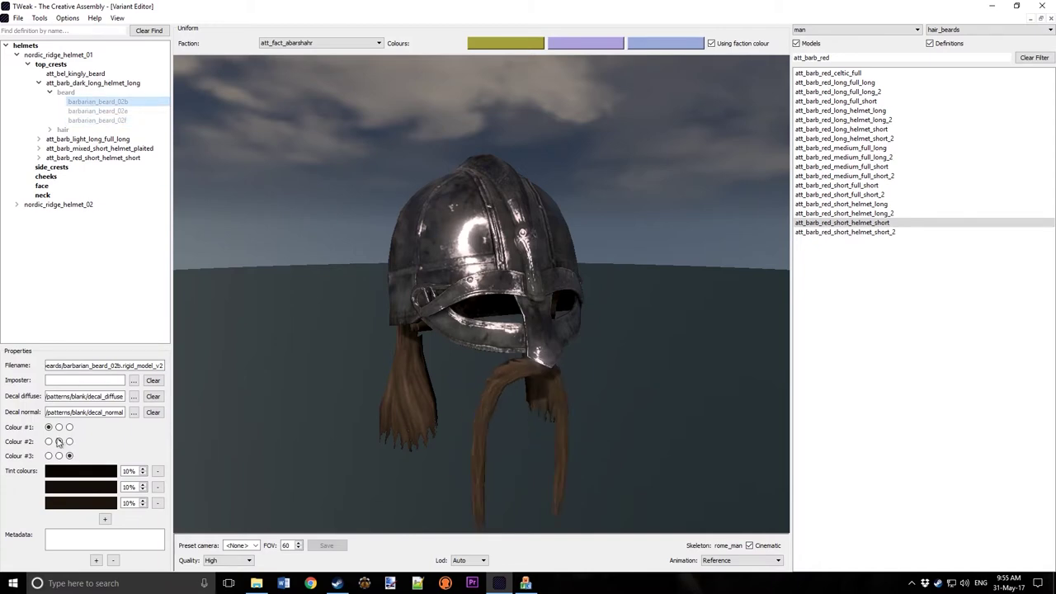
# Step: Inspect the second and third tint colours of barbarian_beard_02b without changing them
pyautogui.click(73, 484)
pyautogui.click(592, 379)
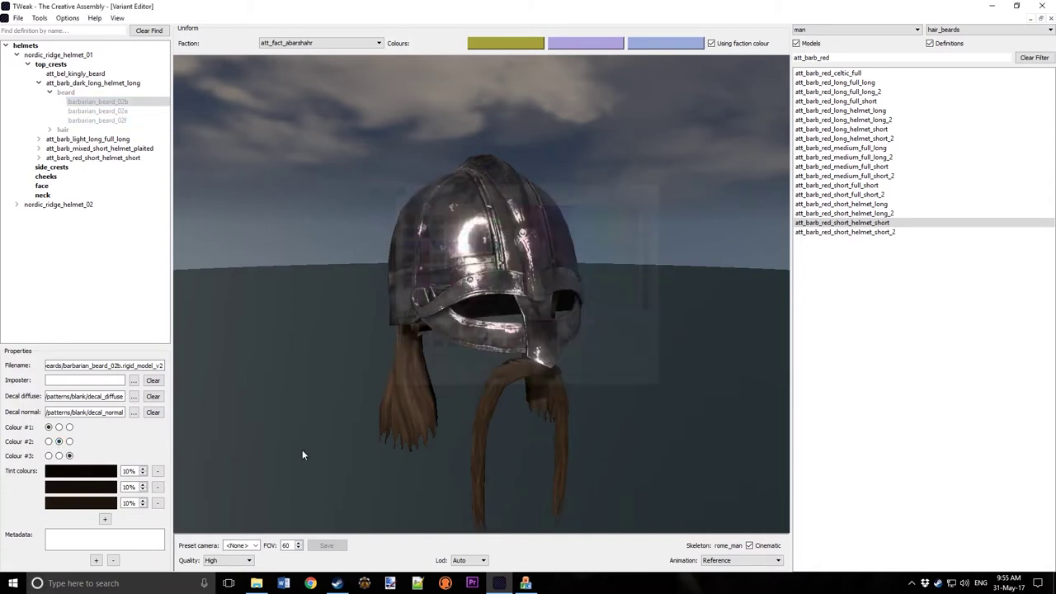
pyautogui.click(83, 502)
pyautogui.click(592, 378)
pyautogui.moveTo(592, 379); pyautogui.dragTo(488, 312)
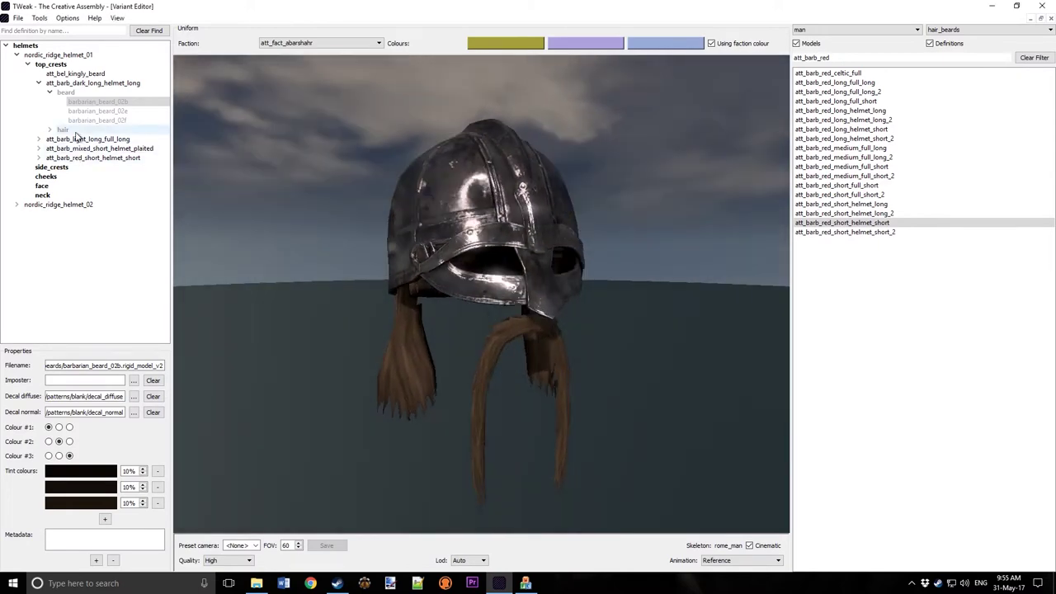
# Step: Examine the hair of att_barb_dark_long_helmet_long and the nested beard and hair styles of att_barb_light_long_full_long
pyautogui.click(50, 129)
pyautogui.click(99, 139)
pyautogui.click(39, 149)
pyautogui.click(51, 157)
pyautogui.click(60, 167)
pyautogui.click(60, 194)
pyautogui.click(72, 203)
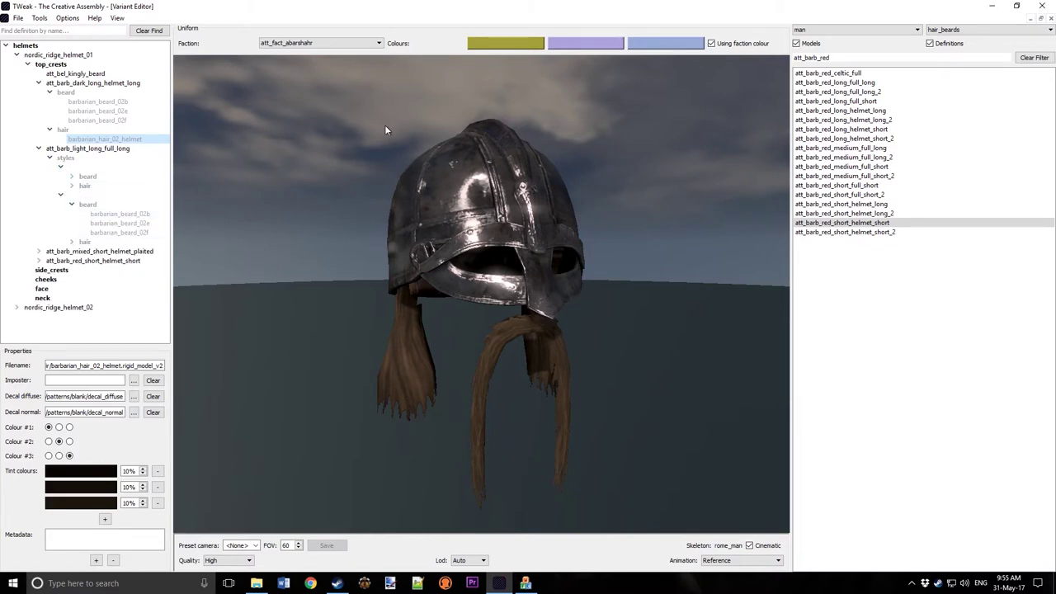
# Step: Expand nordic_ridge_helmet_02, collapse the nested styles under the first helmet and select the second helmet's top_crests slot
pyautogui.click(28, 64)
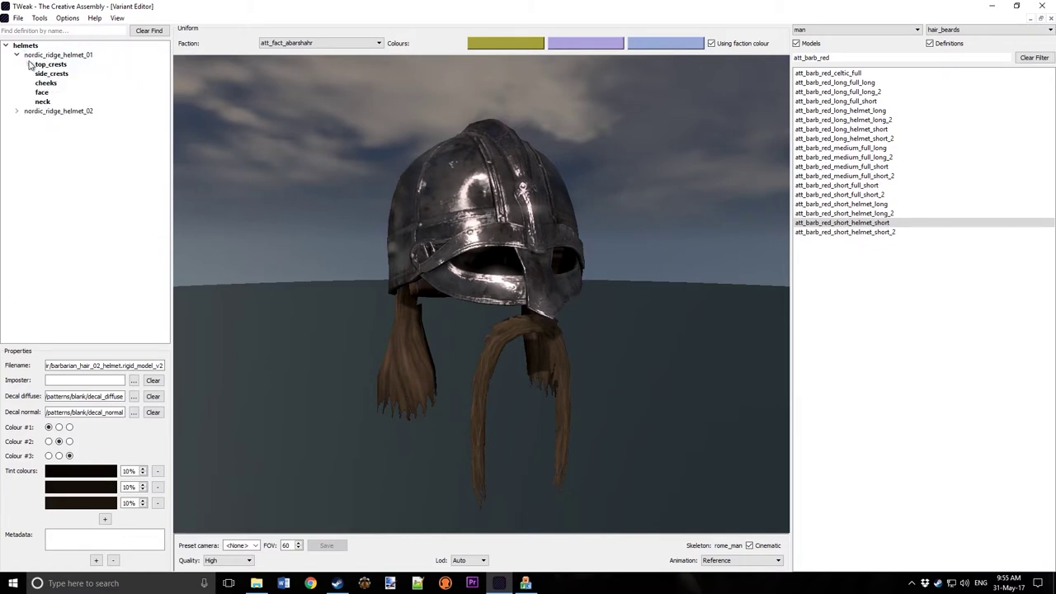
pyautogui.doubleClick(26, 111)
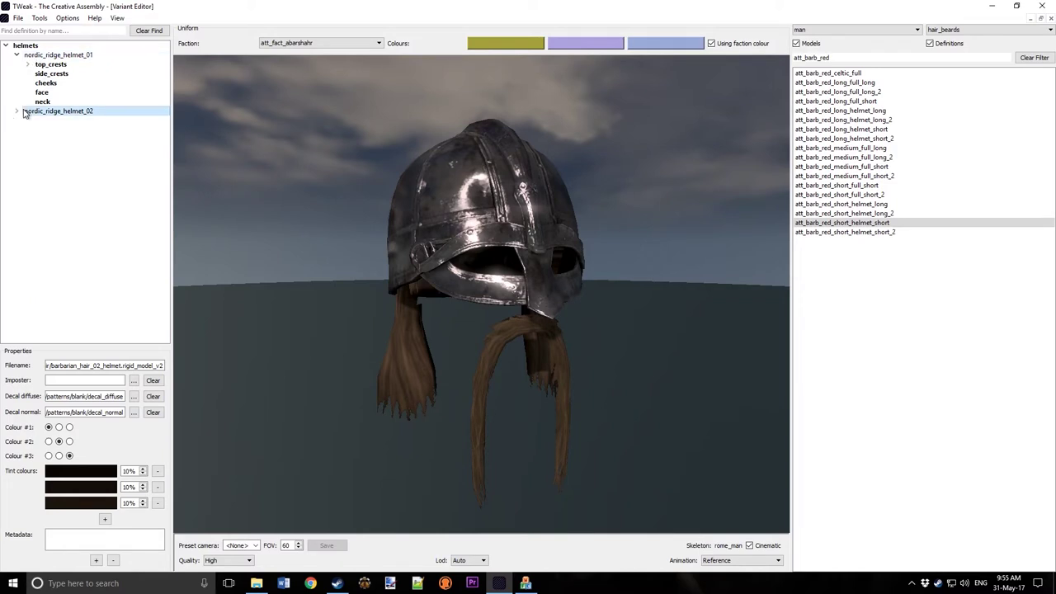
pyautogui.click(27, 64)
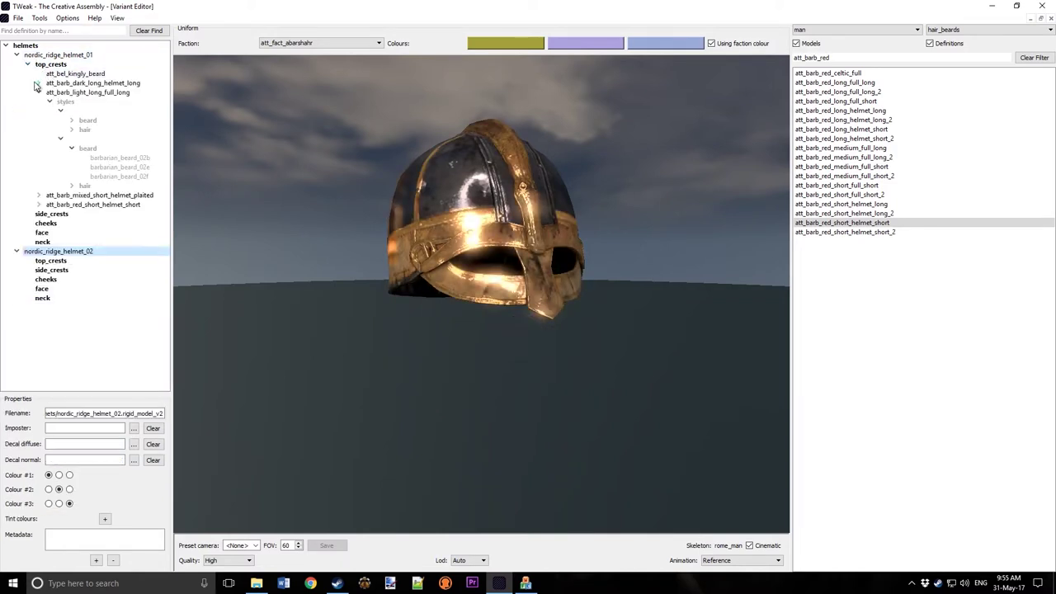
pyautogui.click(38, 92)
pyautogui.click(51, 167)
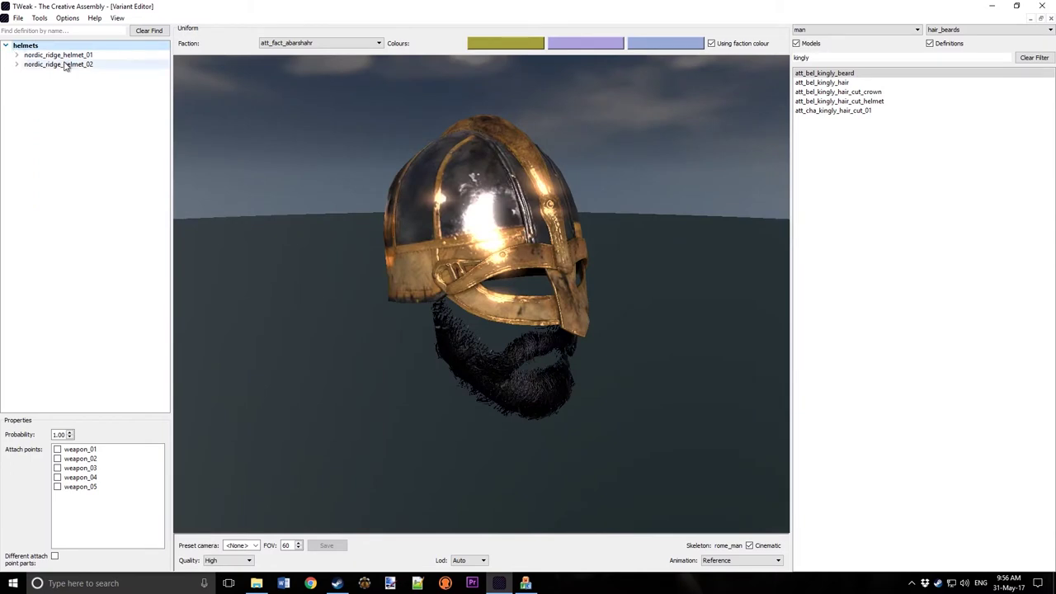
# Step: Save the variant definition with both helmets as tutorial_raiders_helmets.VariantMeshDefinition in the hair_beards folder
pyautogui.doubleClick(19, 64)
pyautogui.click(16, 56)
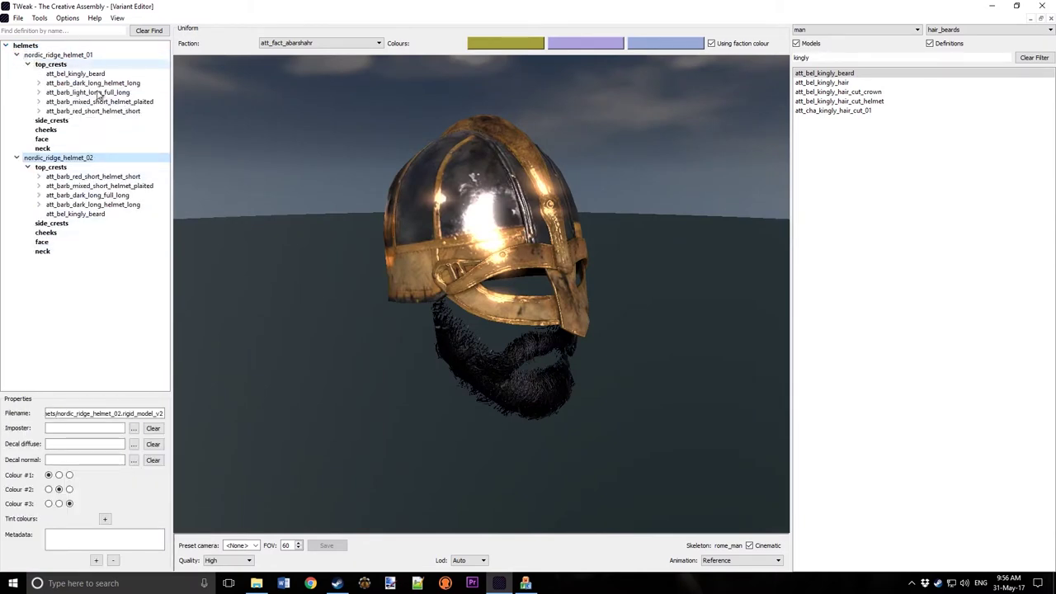
pyautogui.click(17, 17)
pyautogui.click(38, 86)
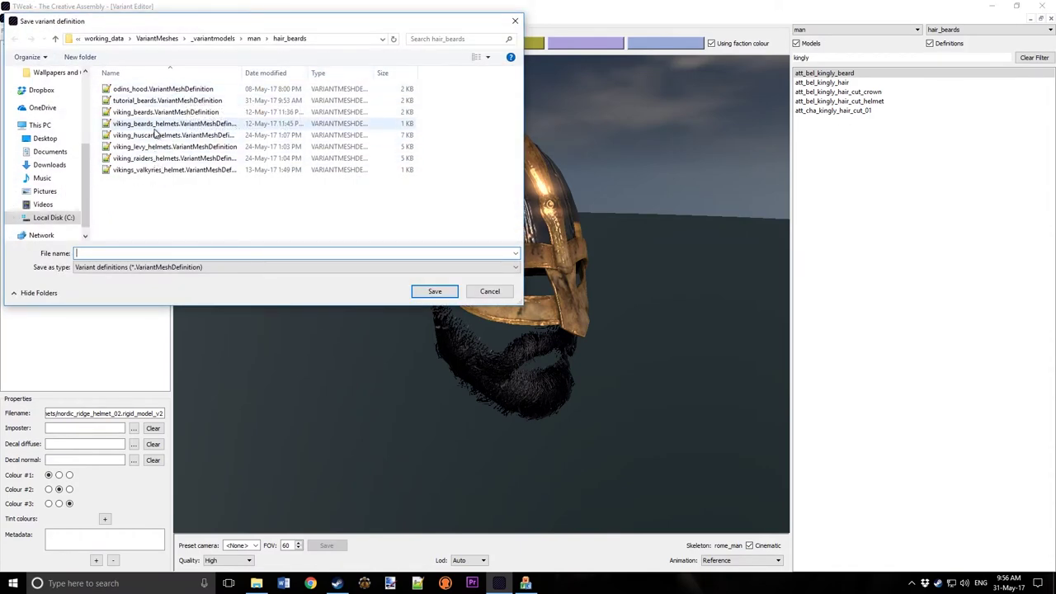
pyautogui.click(165, 169)
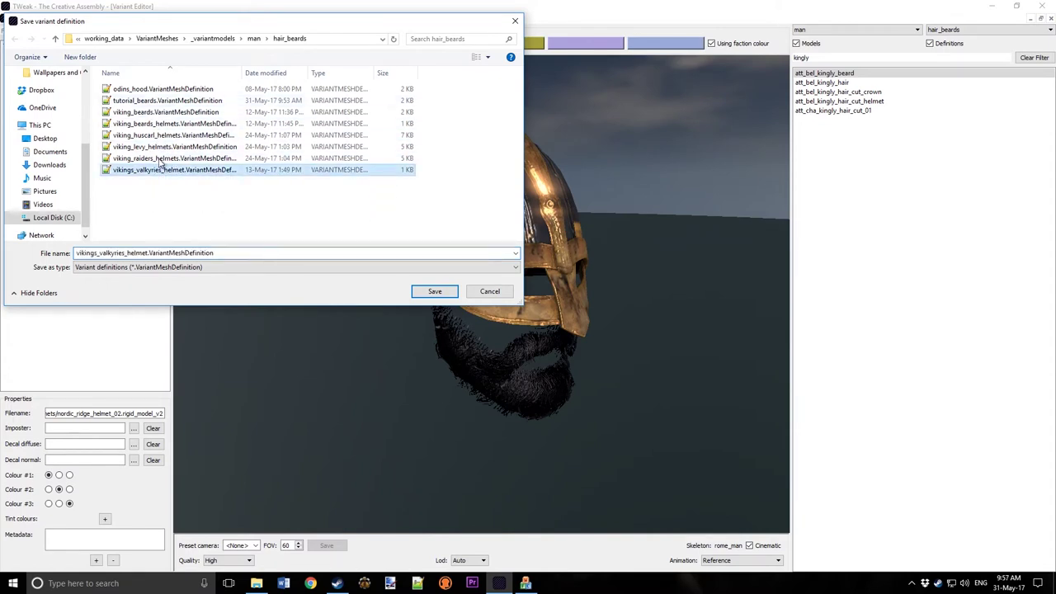
pyautogui.click(158, 159)
pyautogui.doubleClick(100, 255)
pyautogui.click(94, 254)
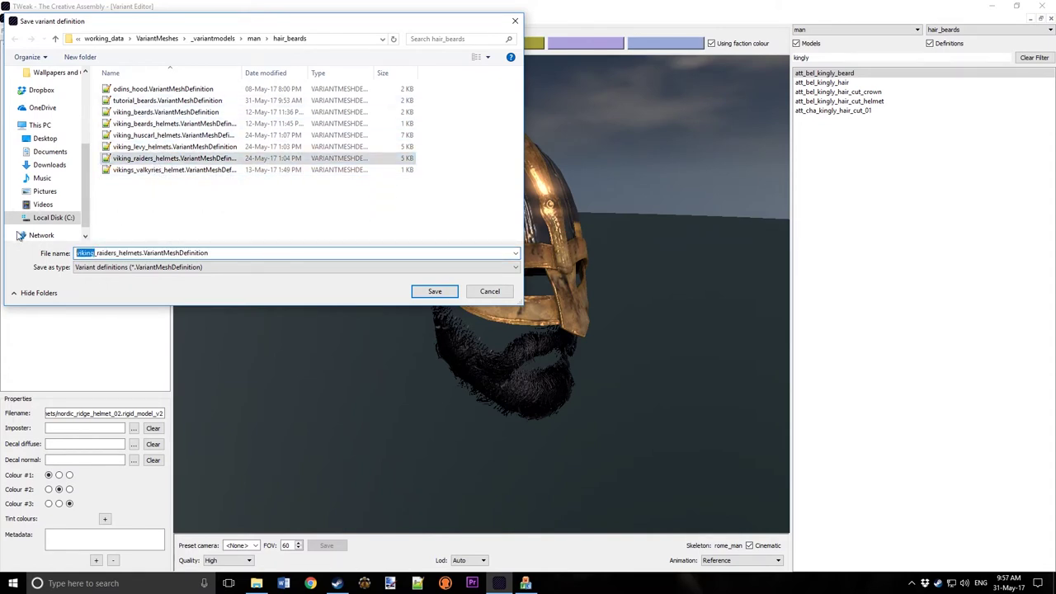
pyautogui.write('tutorial')
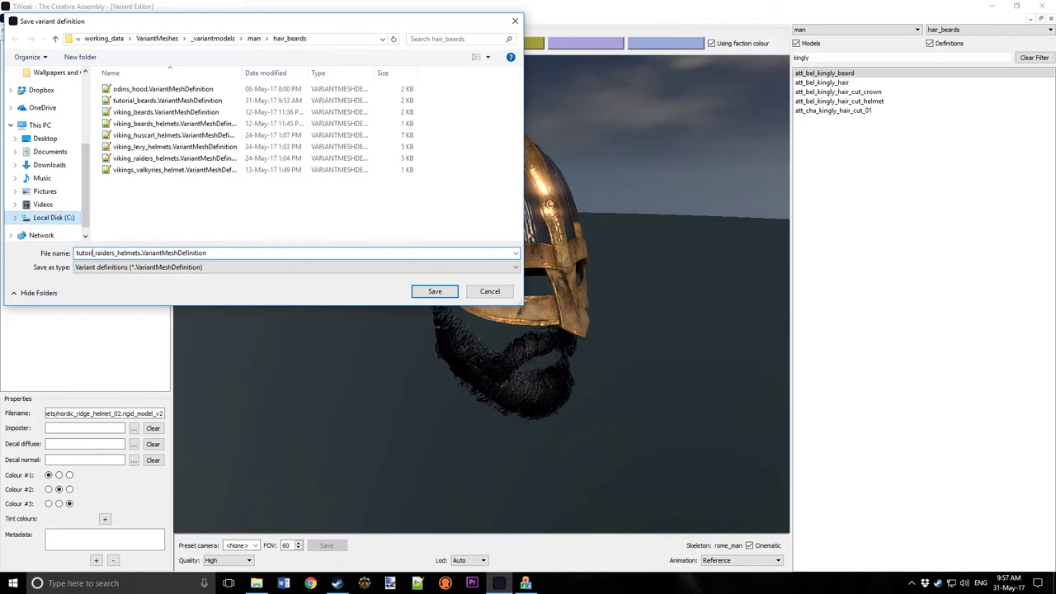
pyautogui.press('Return')
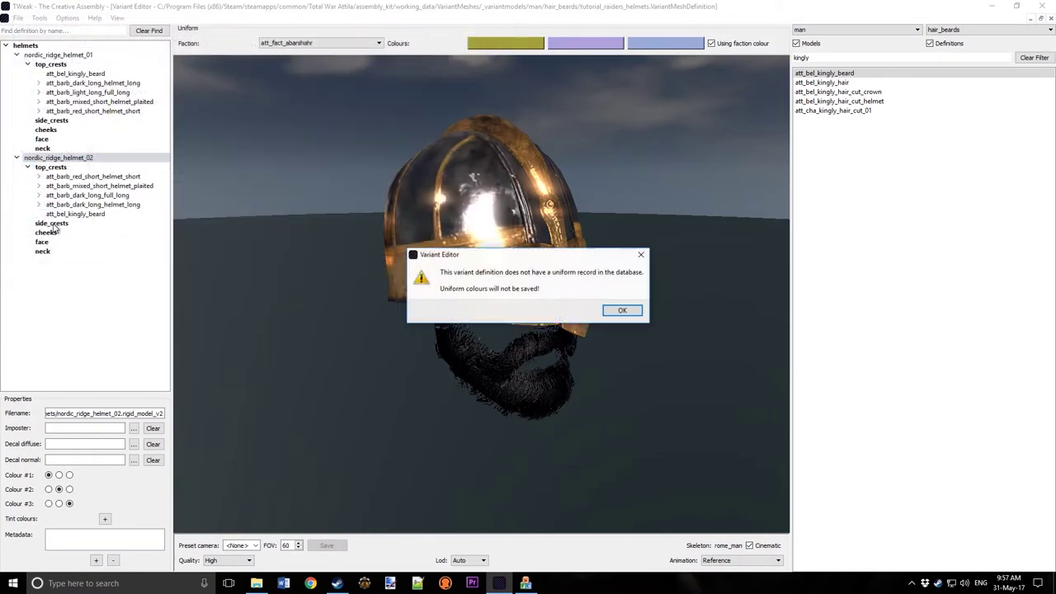
pyautogui.click(621, 312)
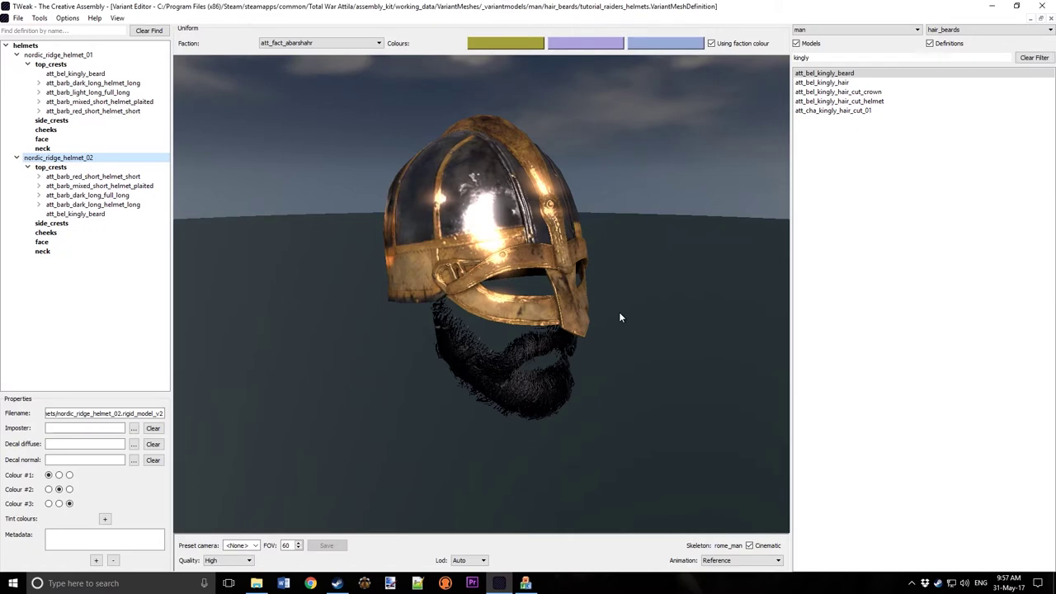
# Step: Open tutorial_raider.VariantMeshDefinition from the VariantMeshes variantmeshdefinitions folder
pyautogui.click(18, 18)
pyautogui.click(51, 64)
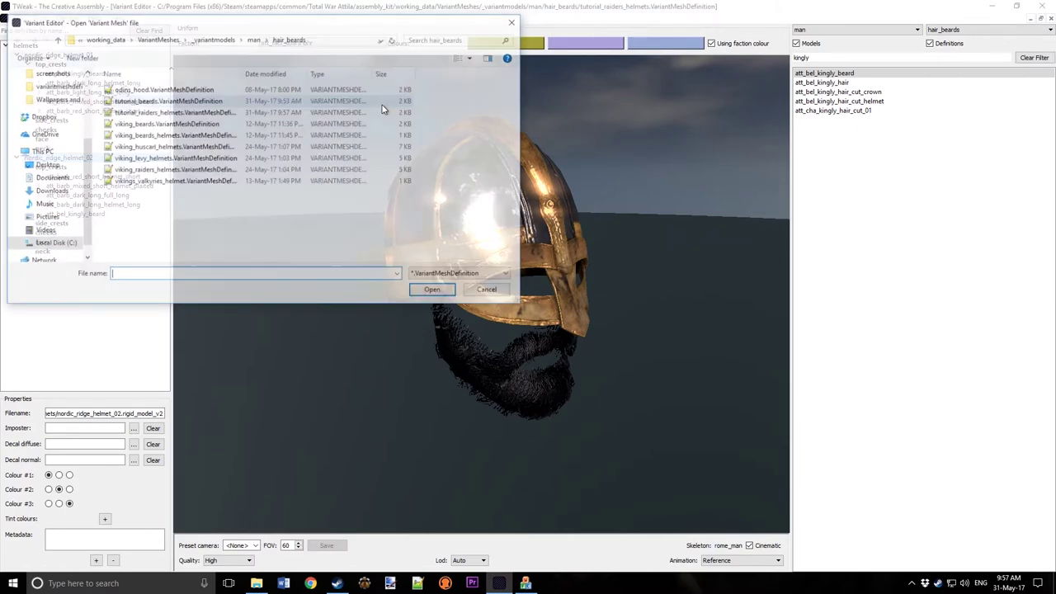
pyautogui.click(161, 39)
pyautogui.doubleClick(159, 99)
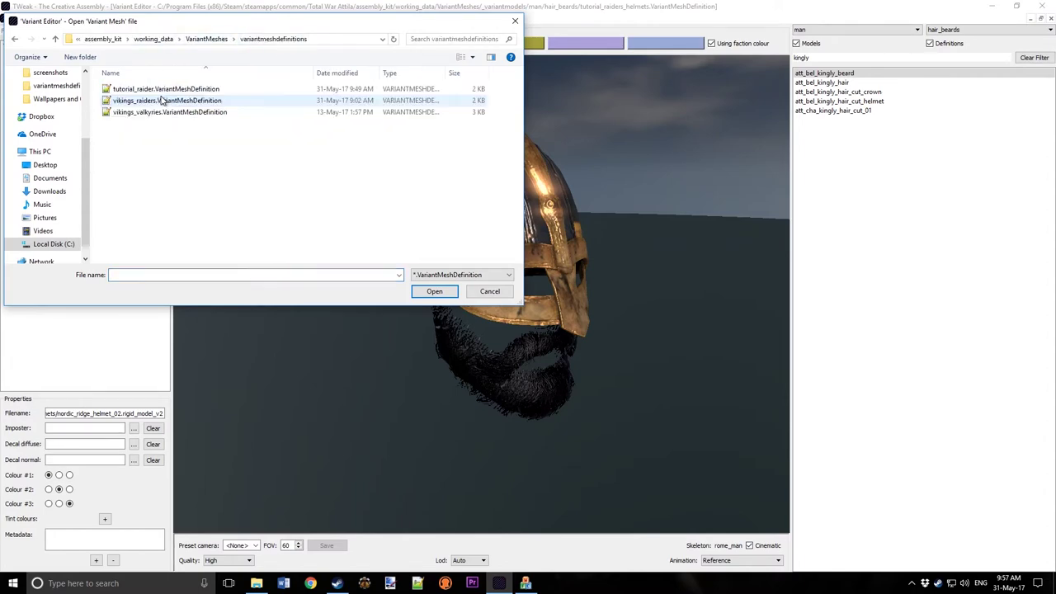
pyautogui.doubleClick(128, 88)
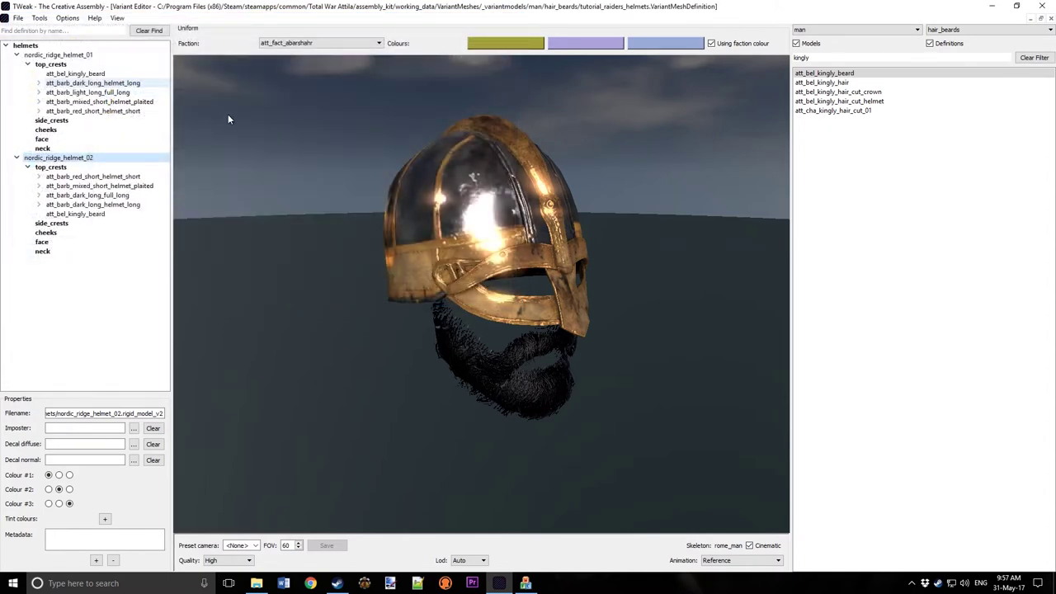
# Step: Expand the raider's skin entry, select its beard slot and view the head from the front
pyautogui.click(13, 48)
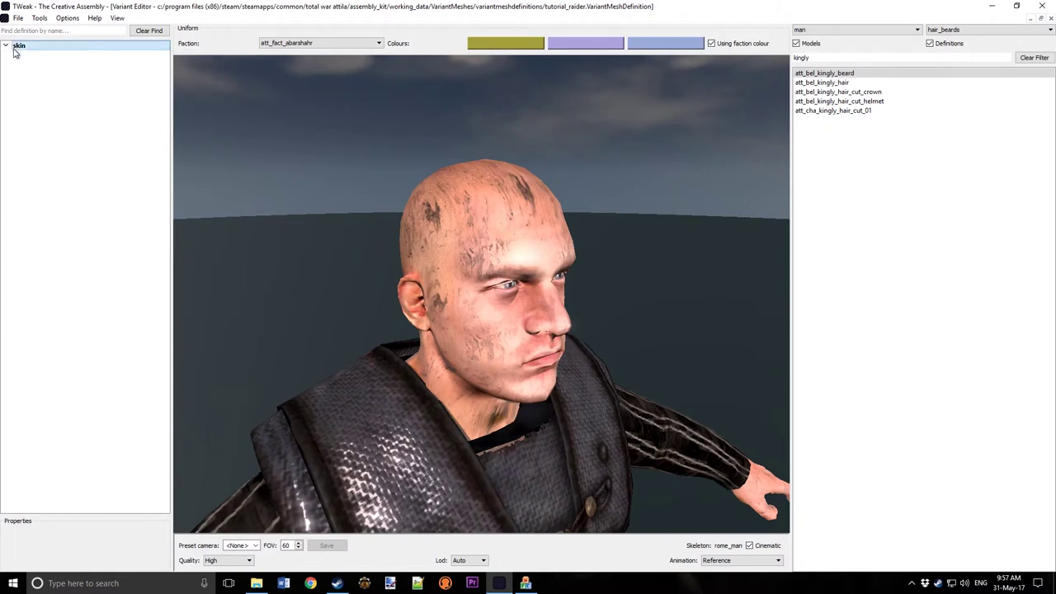
pyautogui.click(46, 73)
pyautogui.rightClick(47, 74)
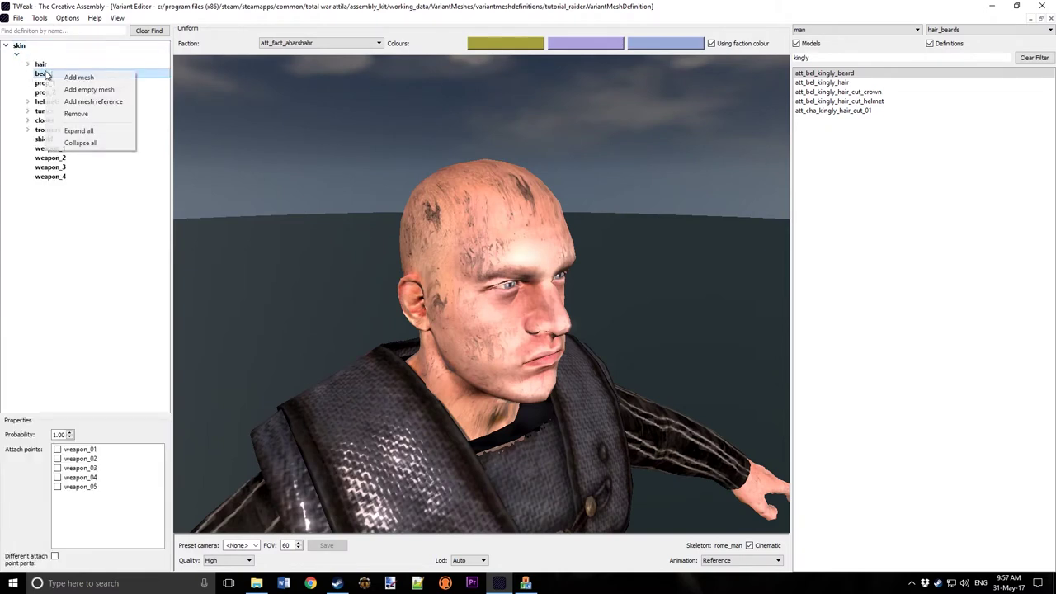
pyautogui.click(42, 77)
pyautogui.moveTo(469, 206); pyautogui.dragTo(453, 238)
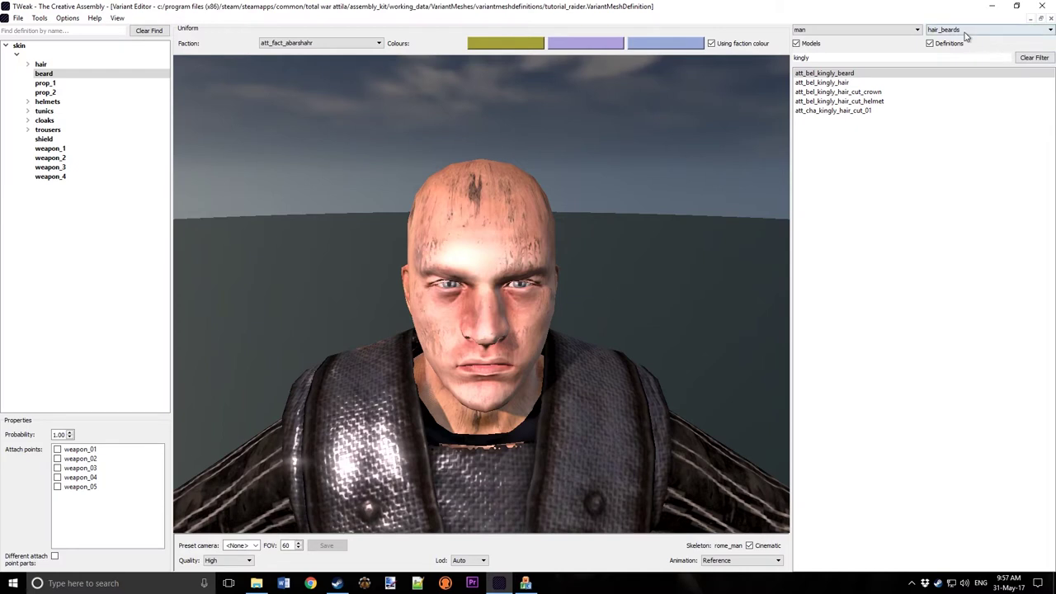
# Step: Clear the kingly filter from the hair_beards models and close the program
pyautogui.click(829, 58)
pyautogui.press('BackSpace')
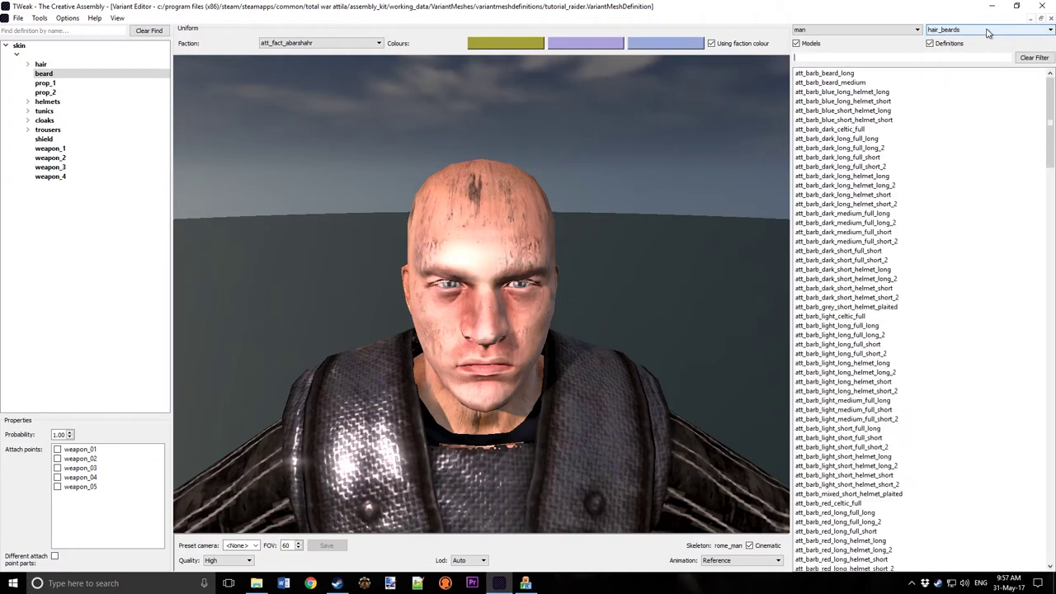
pyautogui.click(1042, 5)
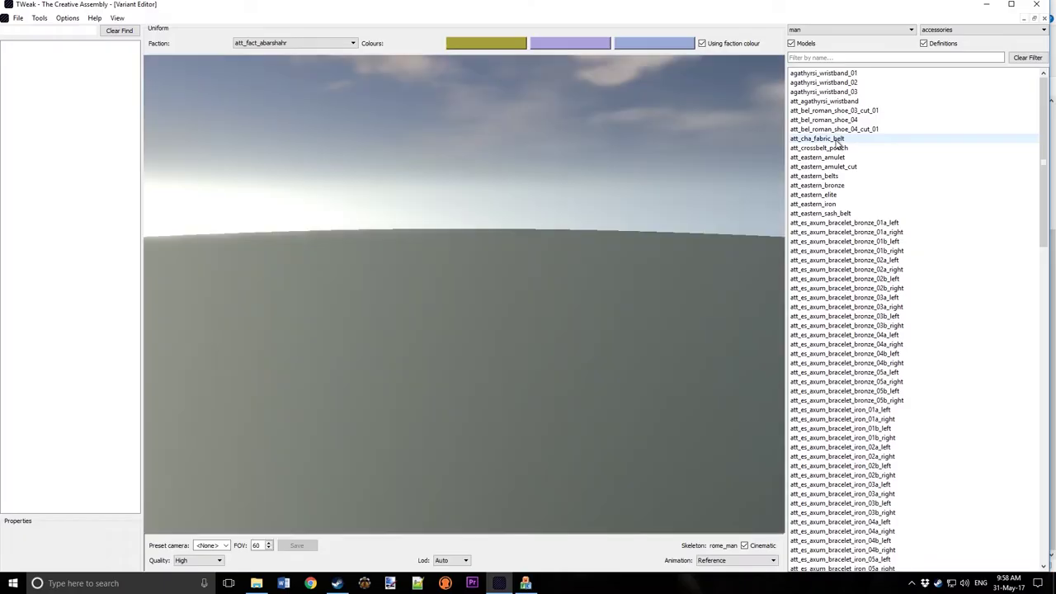
# Step: Maximize the editor window and load tutorial_raider.VariantMeshDefinition
pyautogui.click(1010, 4)
pyautogui.click(17, 18)
pyautogui.click(47, 63)
pyautogui.doubleClick(165, 90)
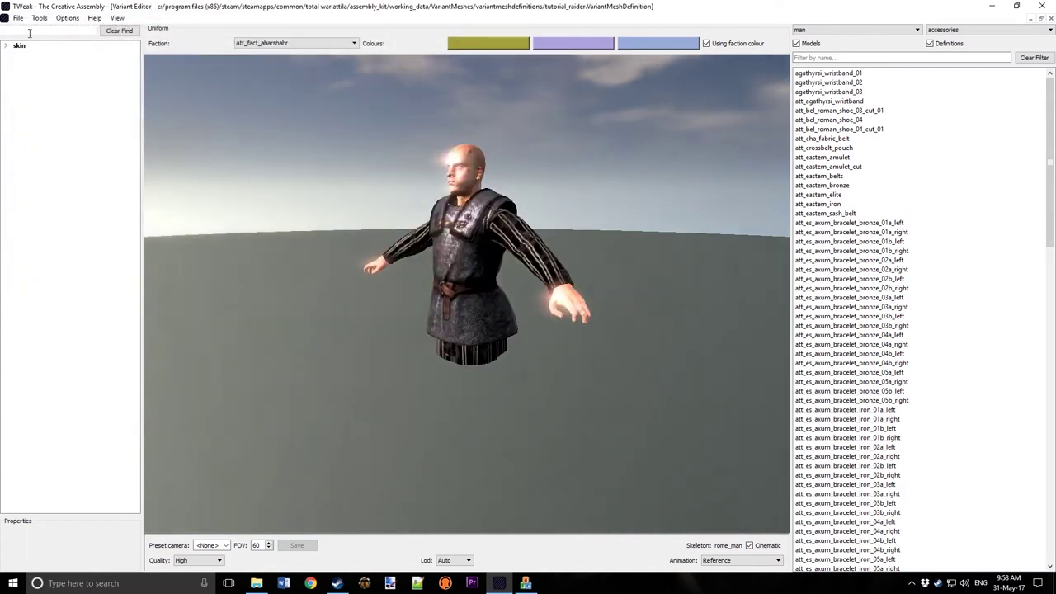
# Step: Filter the hair_beards models by "tutorial" and add tutorial_beards and tutorial_raiders_helmets to the raider's beard slot
pyautogui.click(6, 46)
pyautogui.click(42, 73)
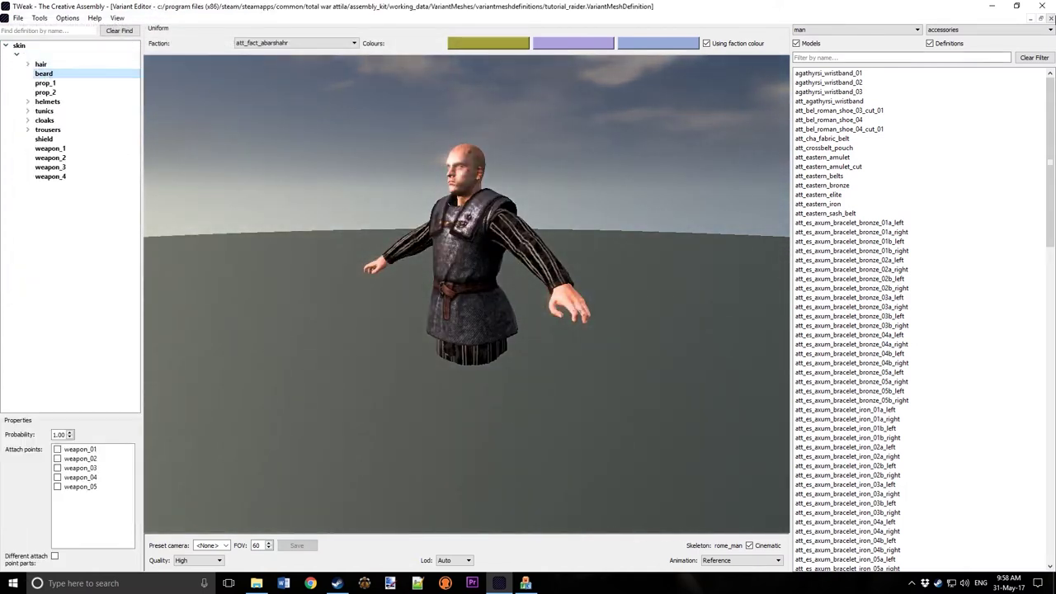
pyautogui.click(984, 30)
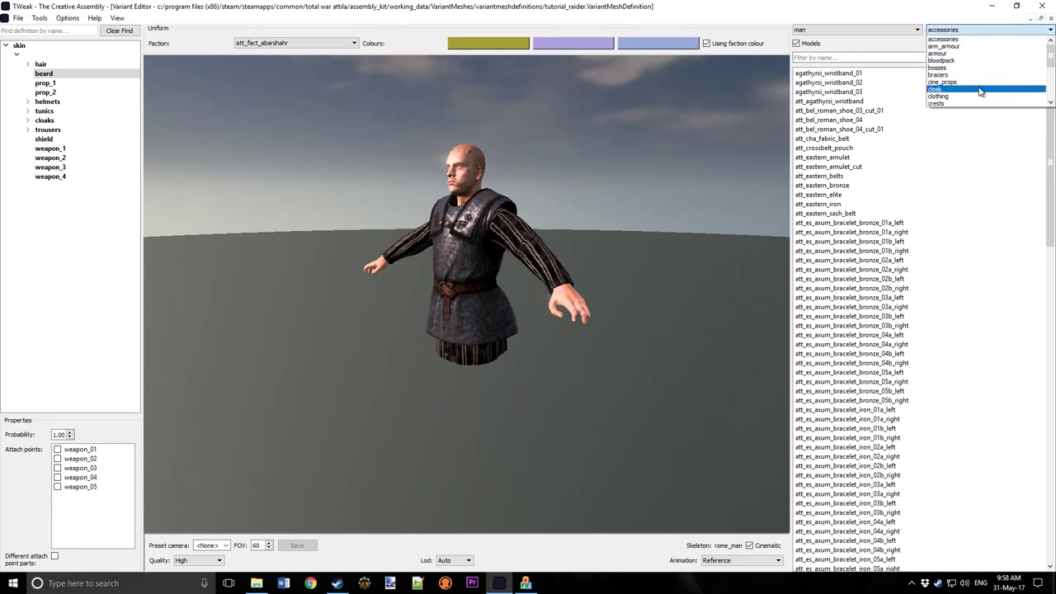
pyautogui.click(945, 74)
pyautogui.click(853, 56)
pyautogui.write('tutorial')
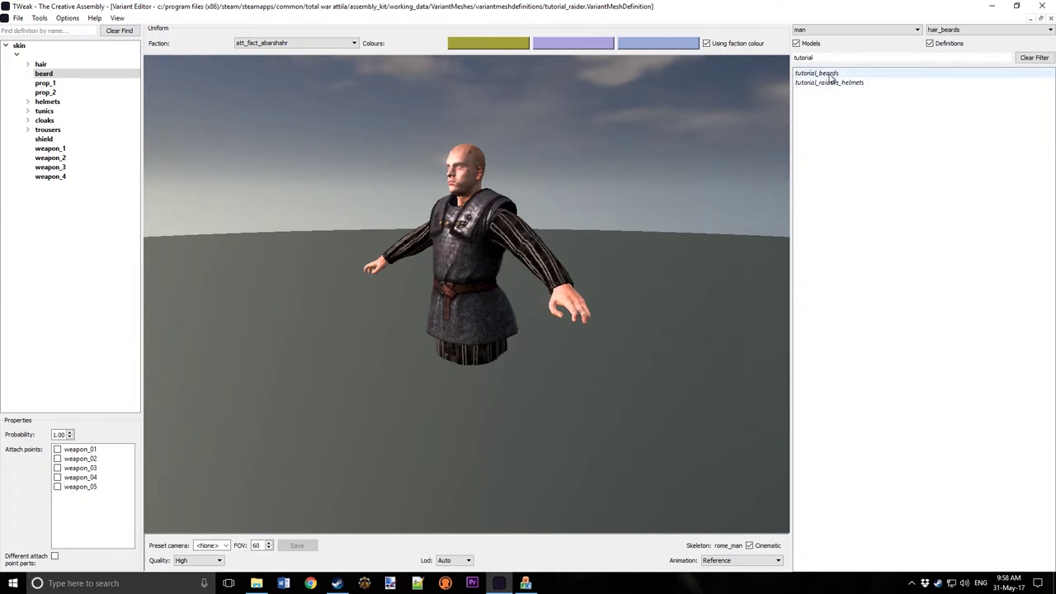
pyautogui.doubleClick(829, 74)
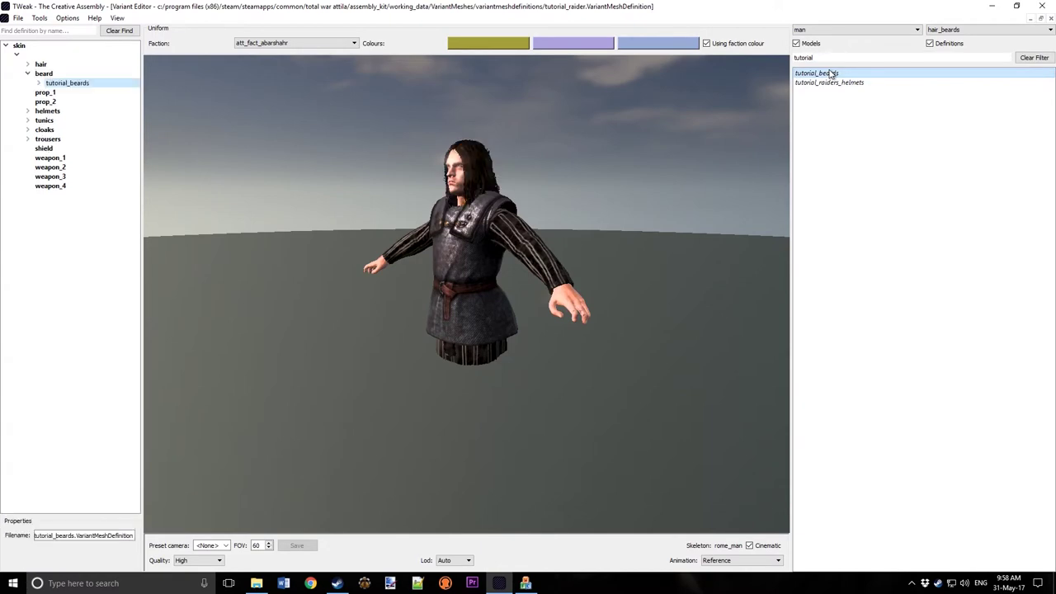
pyautogui.doubleClick(837, 83)
# Step: Examine the raider's head with tutorial_beards, its individual hair models and tutorial_raiders_helmets from several angles
pyautogui.scroll(5, 490, 186)
pyautogui.moveTo(490, 186); pyautogui.dragTo(521, 323)
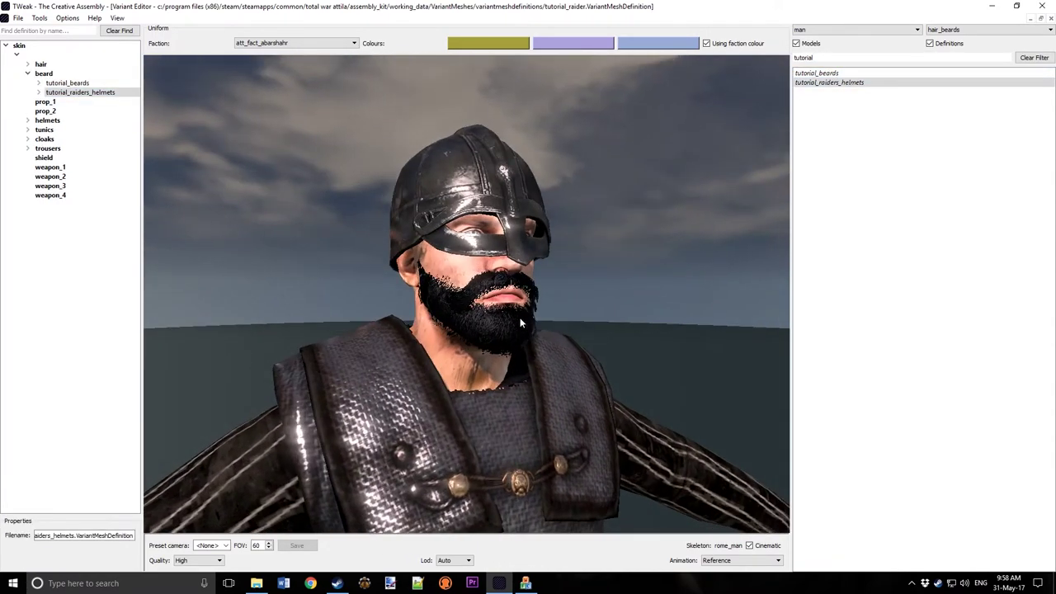
pyautogui.click(69, 82)
pyautogui.moveTo(343, 251); pyautogui.dragTo(513, 309)
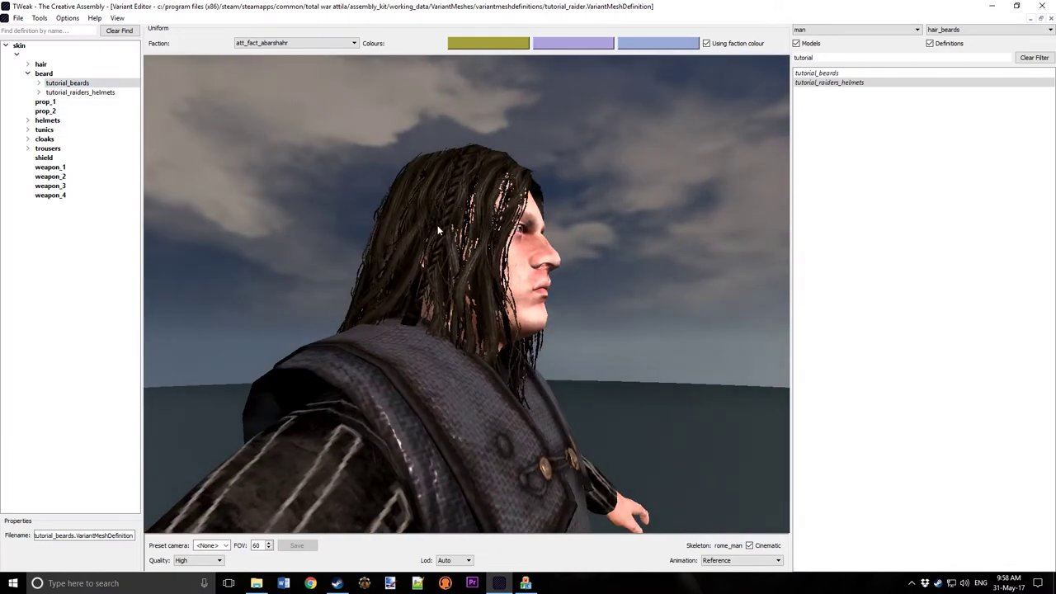
pyautogui.moveTo(438, 231); pyautogui.dragTo(466, 213)
pyautogui.click(80, 92)
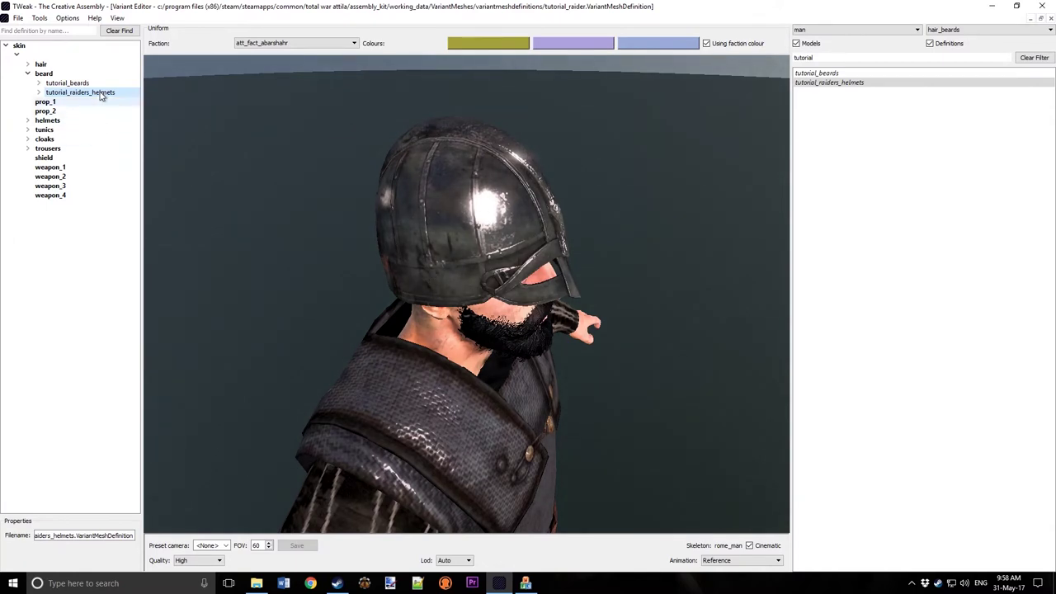
pyautogui.click(68, 82)
pyautogui.click(37, 82)
pyautogui.click(49, 92)
pyautogui.click(86, 110)
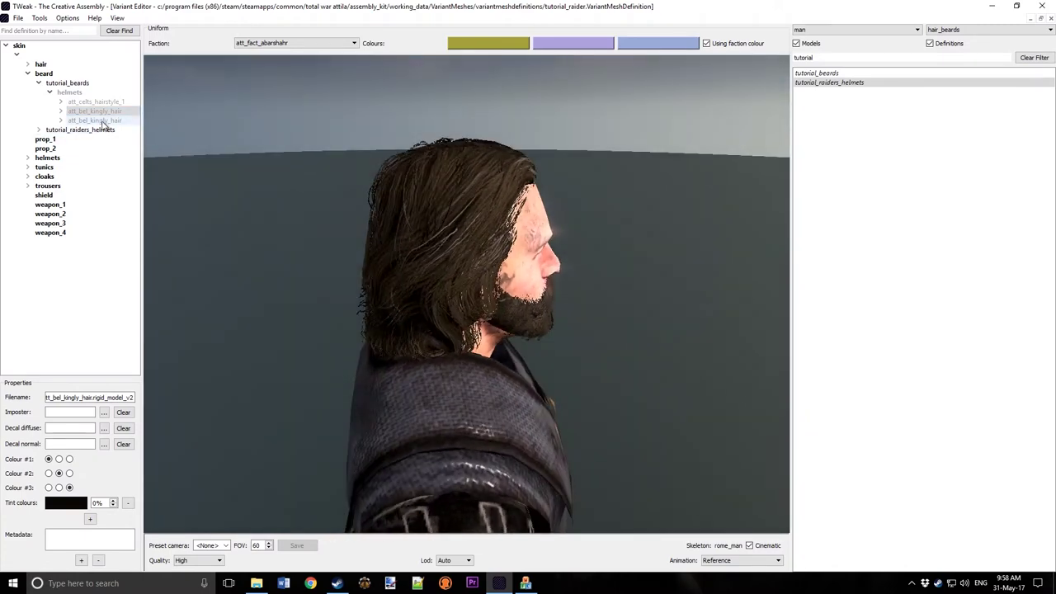
pyautogui.click(80, 129)
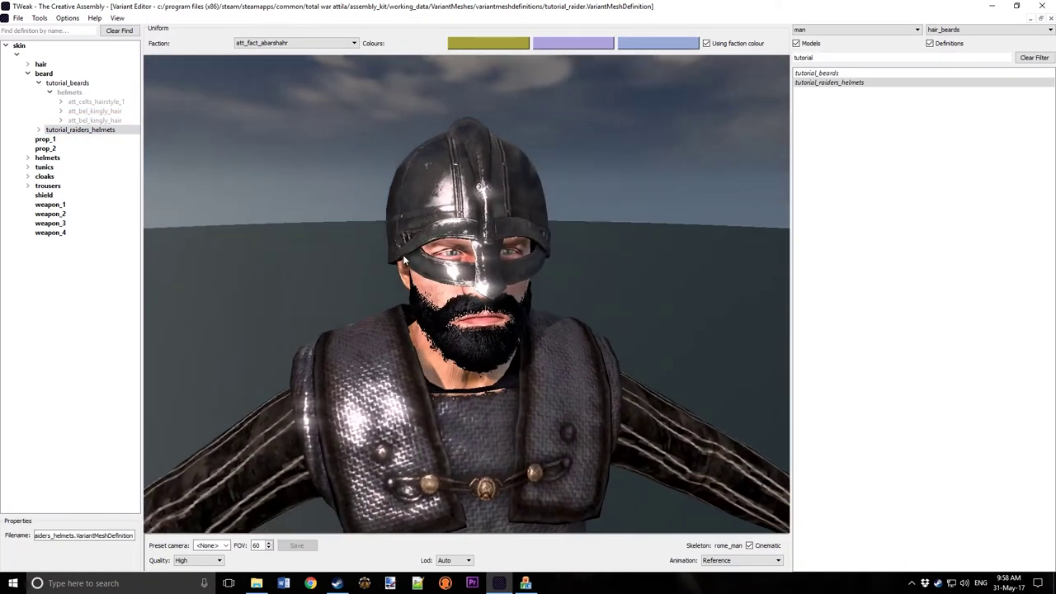
# Step: Save the raider's definition over the existing tutorial_raider.VariantMeshDefinition in the variantmeshdefinitions folder
pyautogui.click(43, 140)
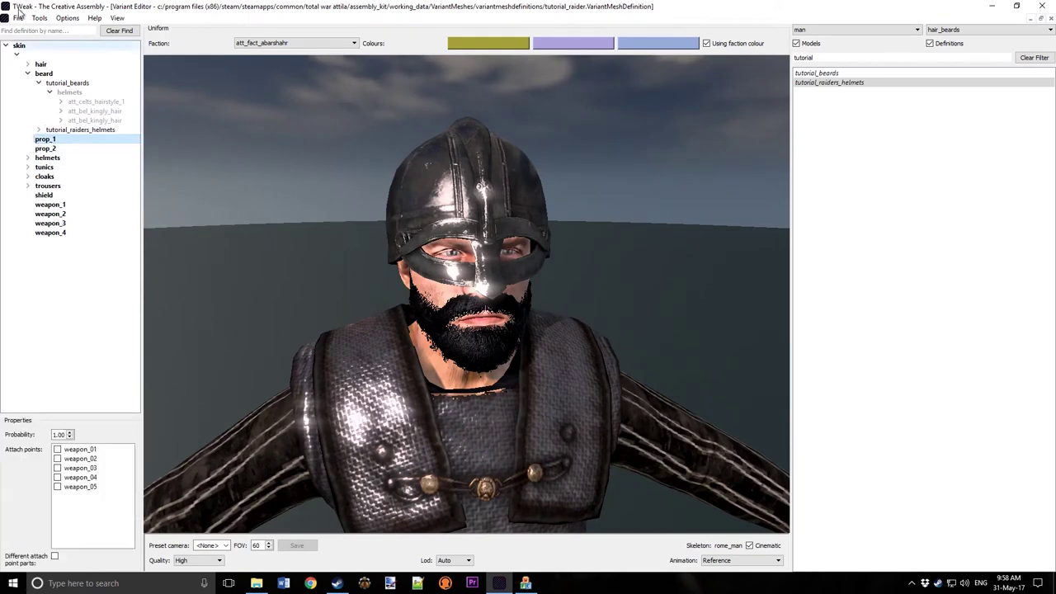
pyautogui.click(15, 18)
pyautogui.click(49, 85)
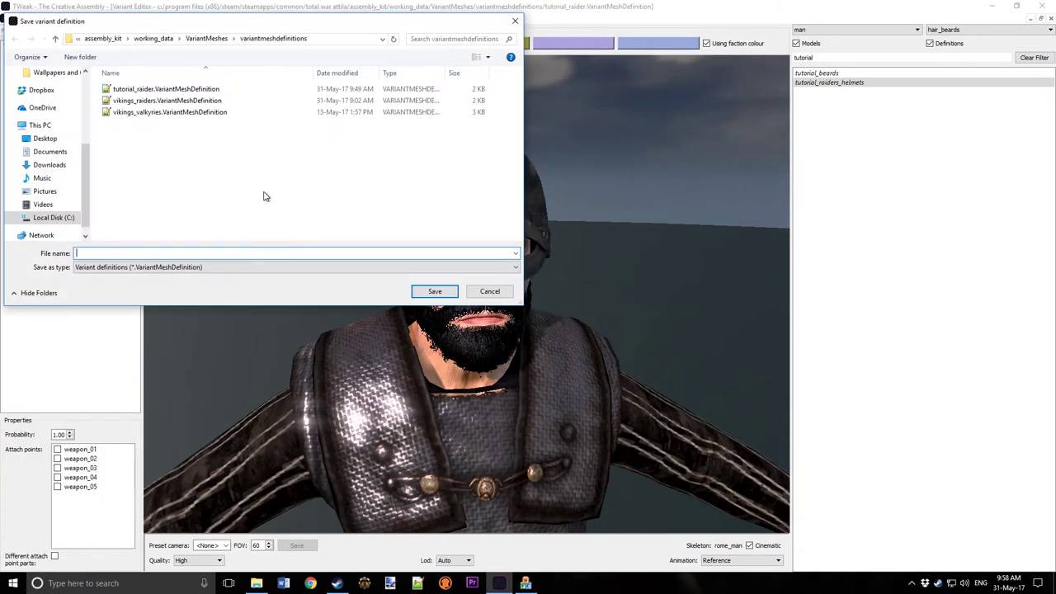
pyautogui.click(132, 89)
pyautogui.click(435, 291)
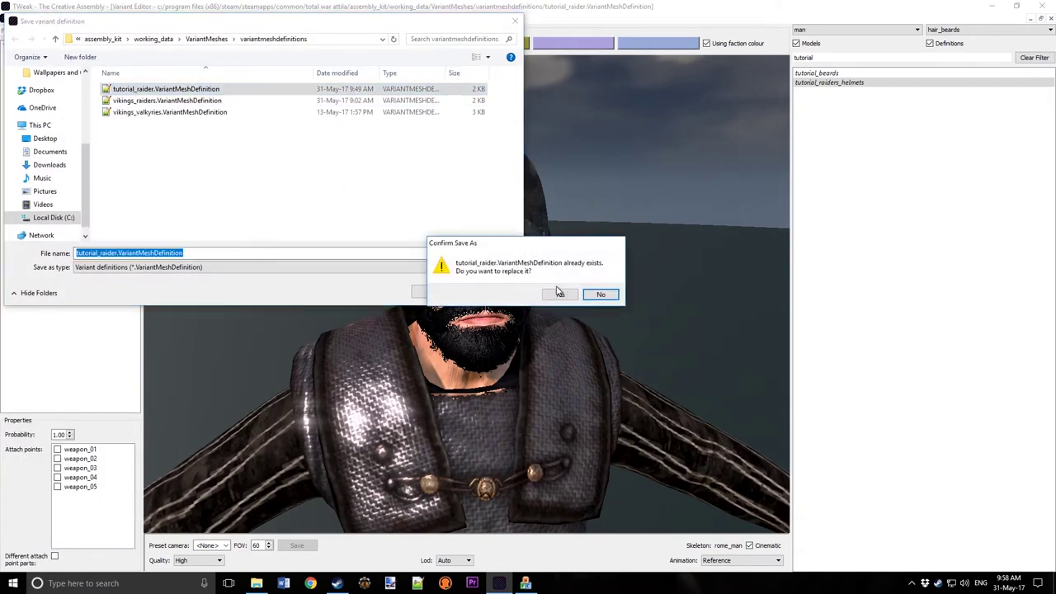
pyautogui.click(560, 295)
pyautogui.click(623, 308)
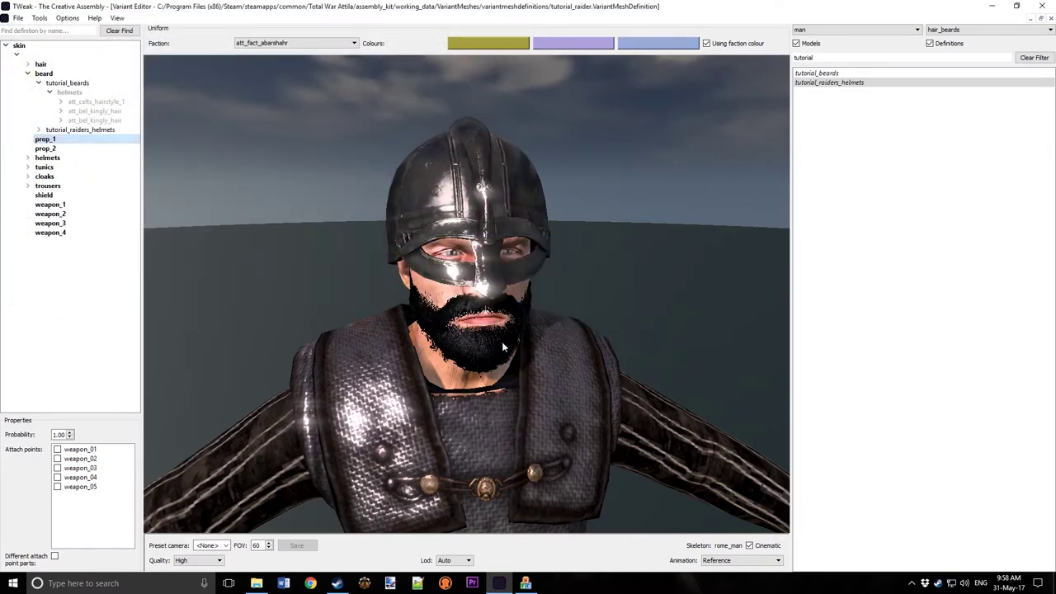
pyautogui.moveTo(524, 356); pyautogui.dragTo(566, 401, button='right')
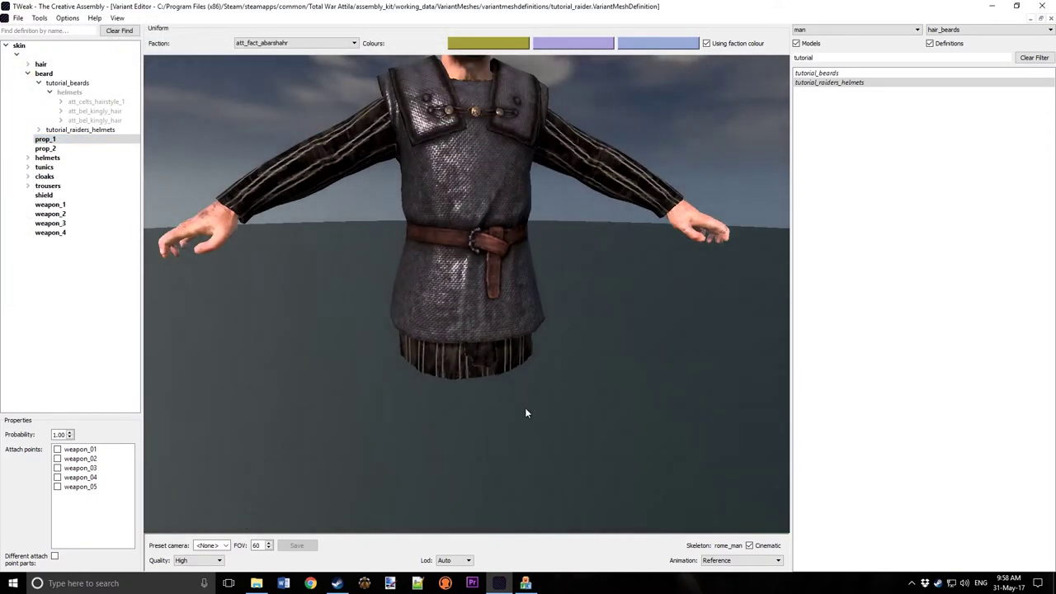
pyautogui.moveTo(477, 393)
pyautogui.mouseDown()
pyautogui.moveTo(462, 388)
pyautogui.moveTo(471, 393)
pyautogui.mouseUp()
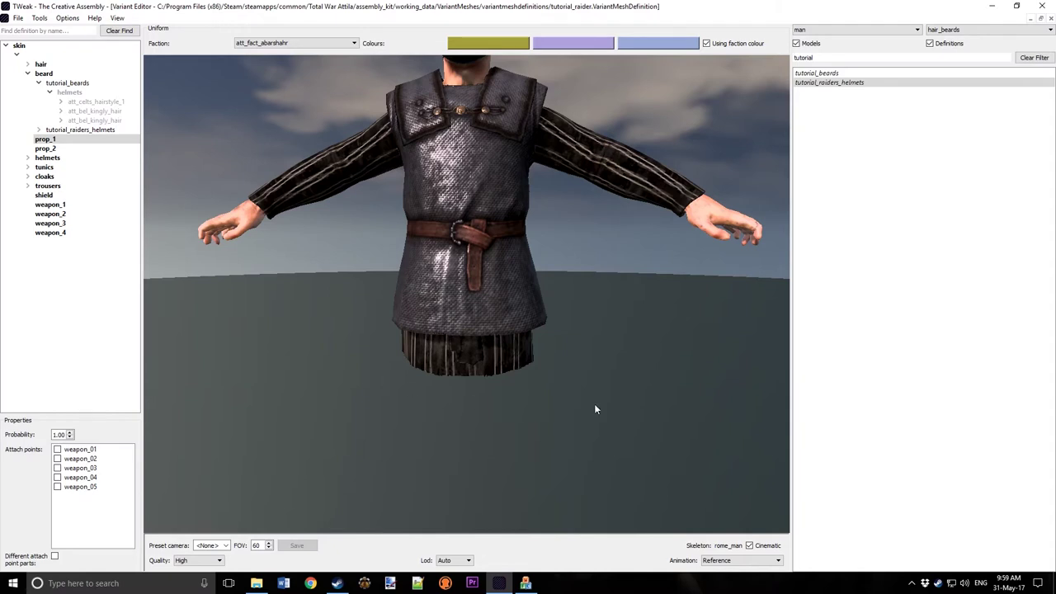
pyautogui.click(830, 81)
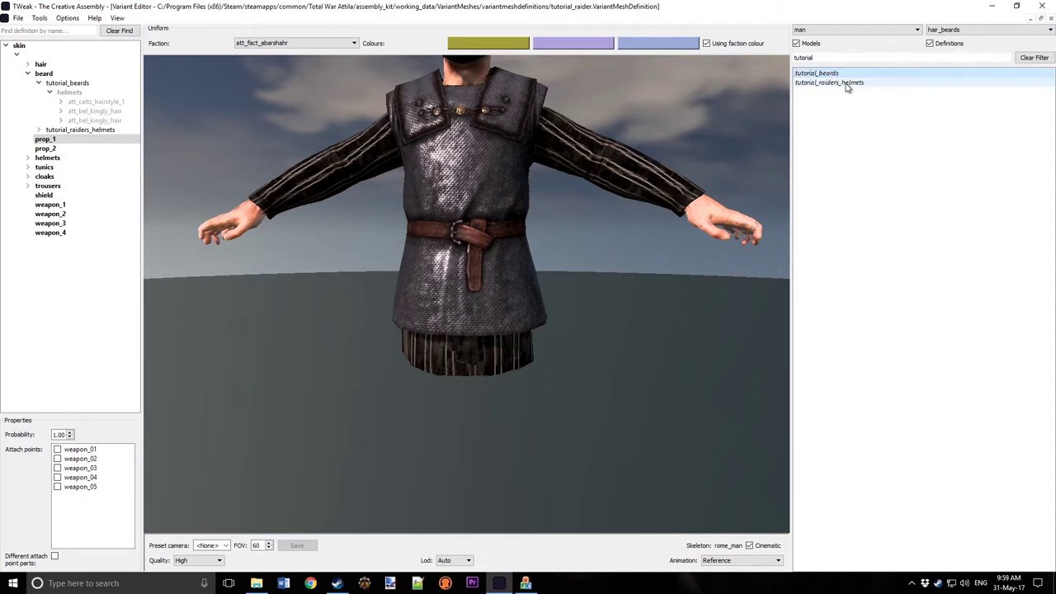
pyautogui.click(856, 83)
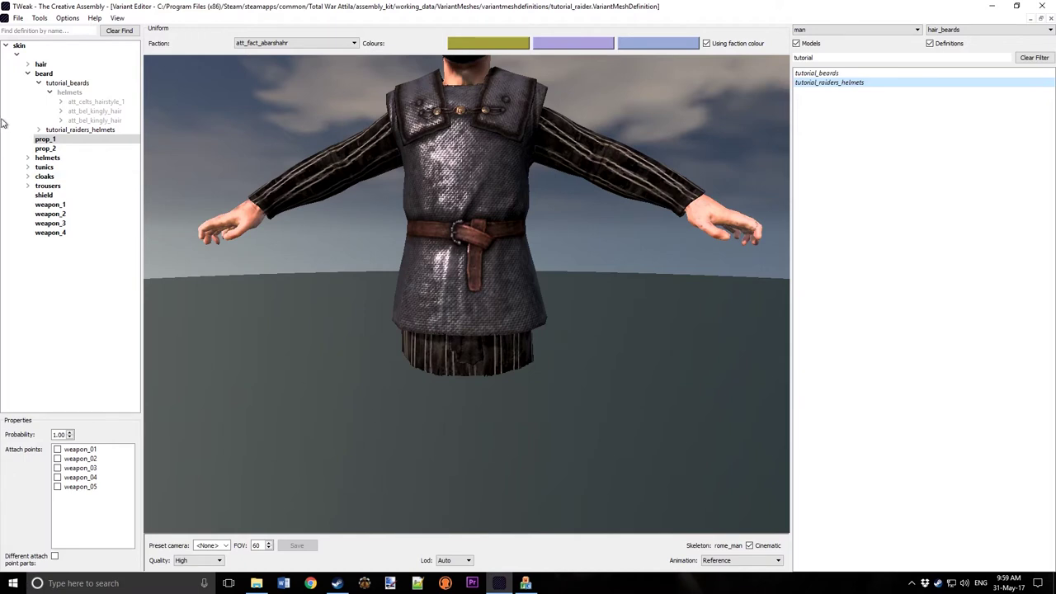
pyautogui.click(95, 101)
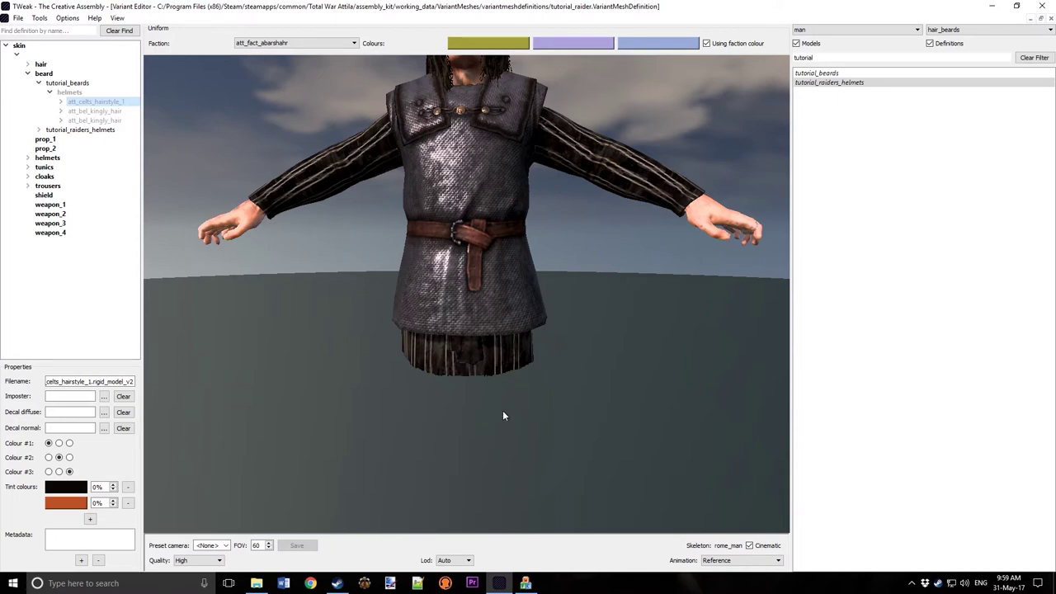
# Step: Create a new definition from the trouser template, expand its tree and select the trousers slot
pyautogui.click(18, 17)
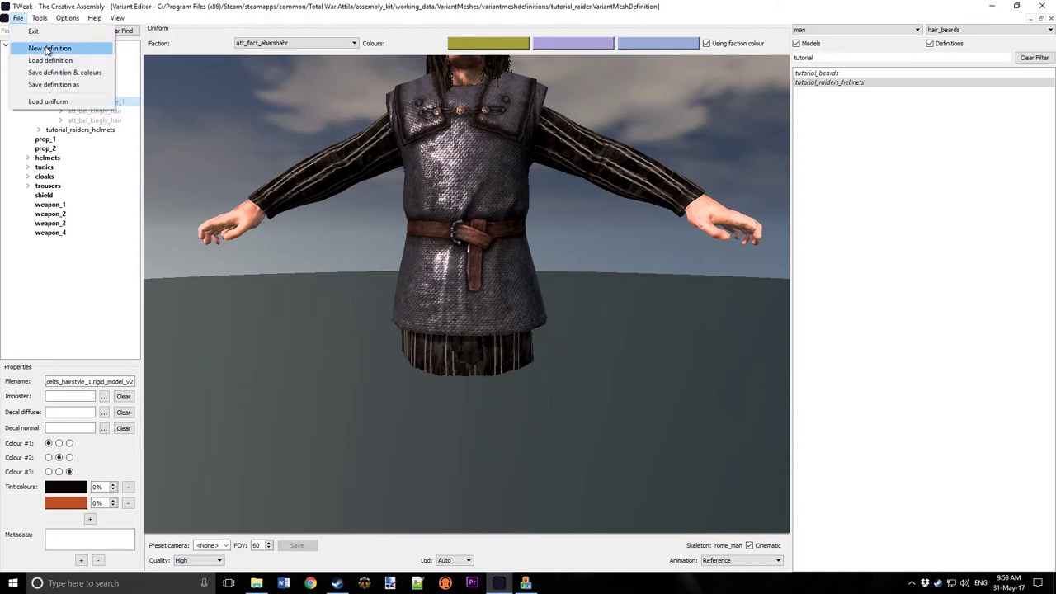
pyautogui.click(40, 45)
pyautogui.click(512, 284)
pyautogui.scroll(-5, 521, 314)
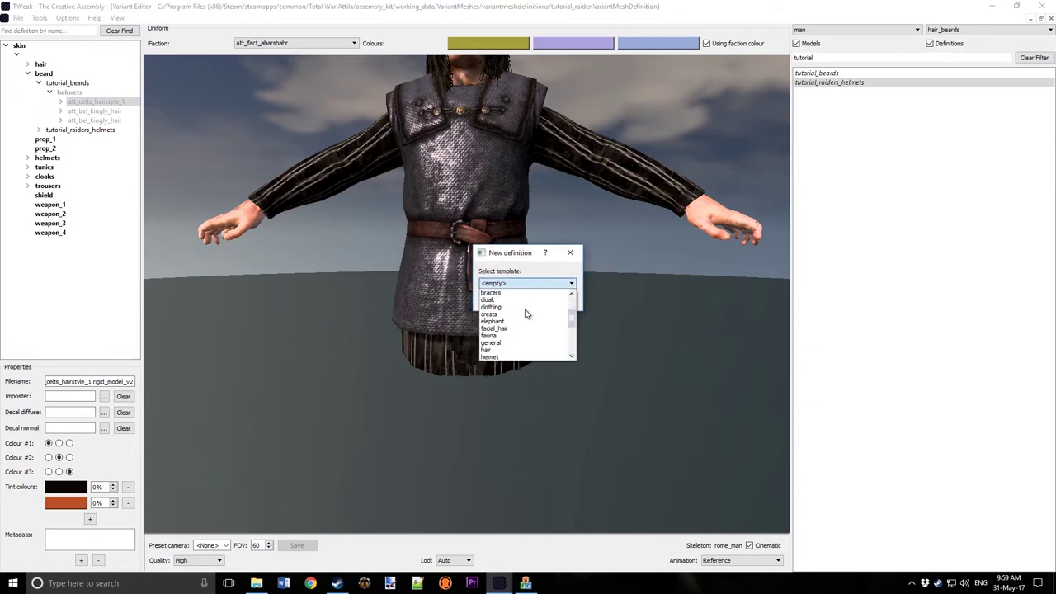
pyautogui.click(504, 349)
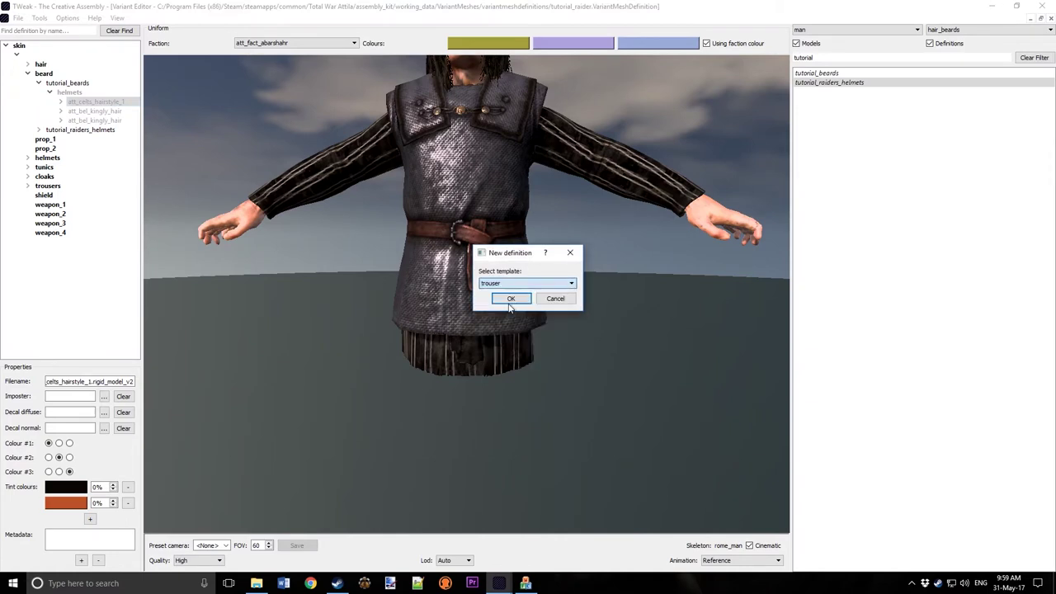
pyautogui.click(510, 302)
pyautogui.click(6, 46)
pyautogui.click(17, 53)
pyautogui.click(41, 47)
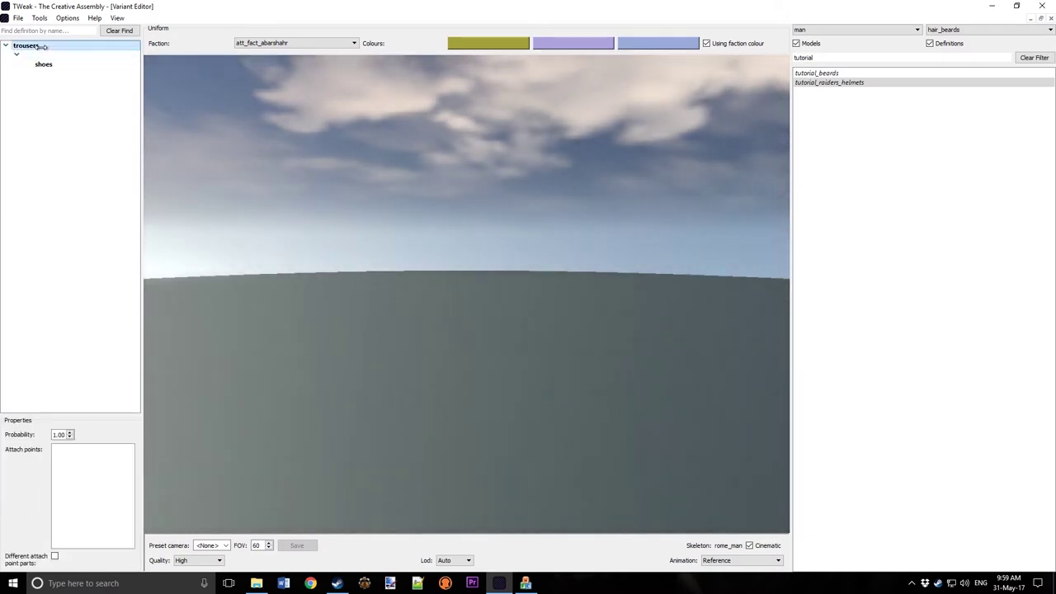
# Step: Filter the trousers models by "cha_thong_t" and add att_cha_thong_trousers to the trousers slot
pyautogui.click(965, 30)
pyautogui.scroll(5, 961, 71)
pyautogui.scroll(-8, 961, 71)
pyautogui.click(931, 89)
pyautogui.click(832, 59)
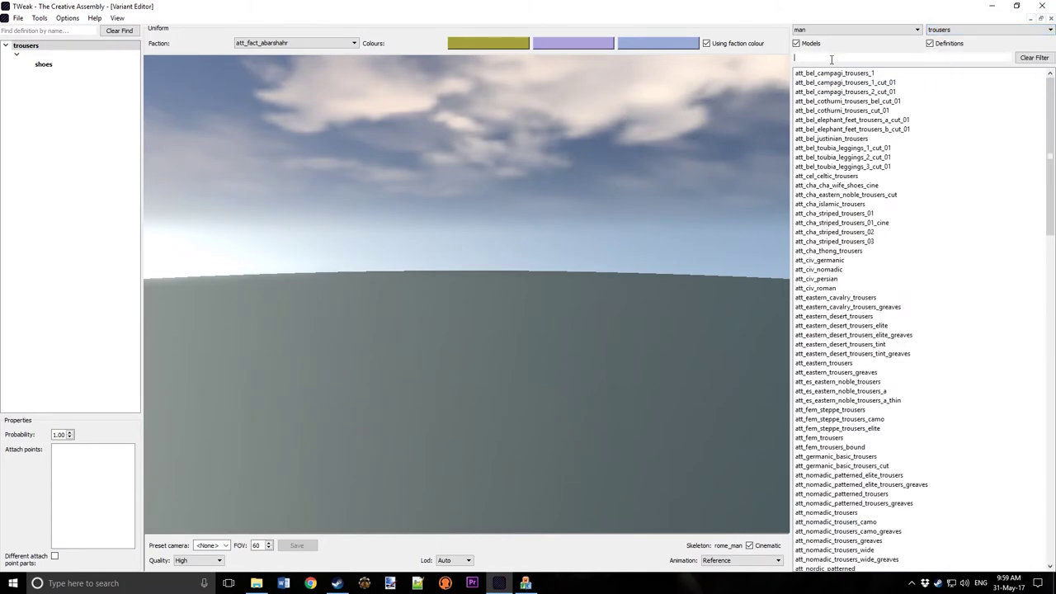
pyautogui.write('cha_thong_t')
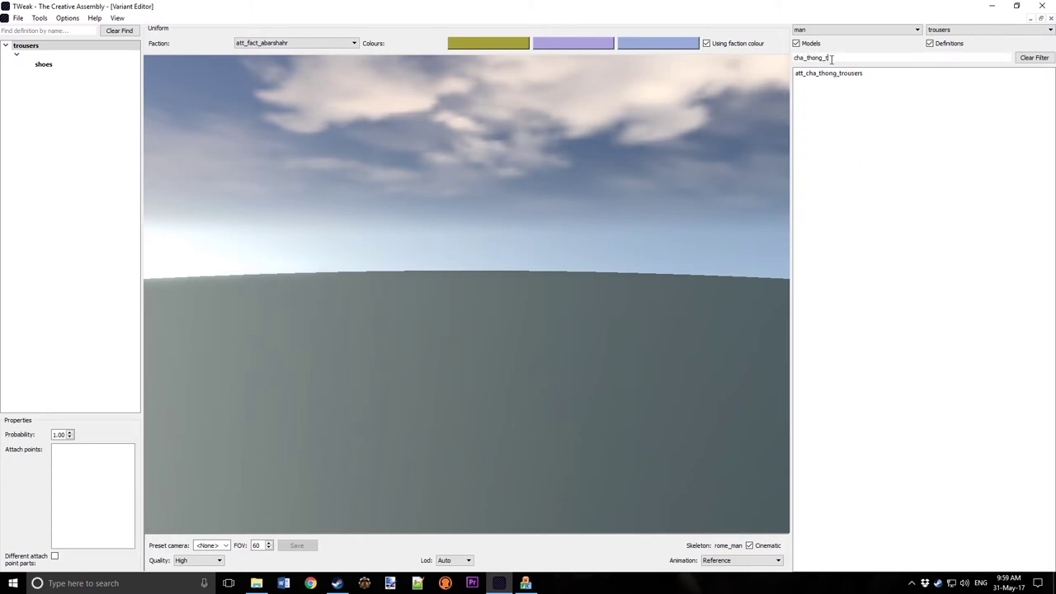
pyautogui.doubleClick(857, 73)
pyautogui.scroll(3, 404, 313)
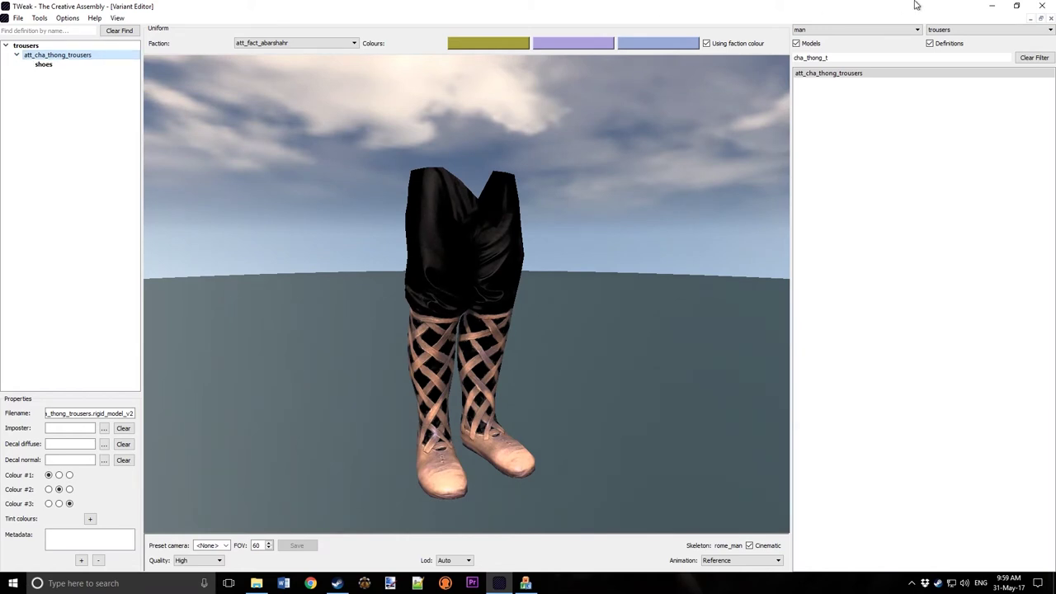
# Step: Filter the trousers models by "eastern_trousers", add eastern_trousers_02_cut as a second variant and expand its entry
pyautogui.doubleClick(837, 56)
pyautogui.write('eastern_trousers')
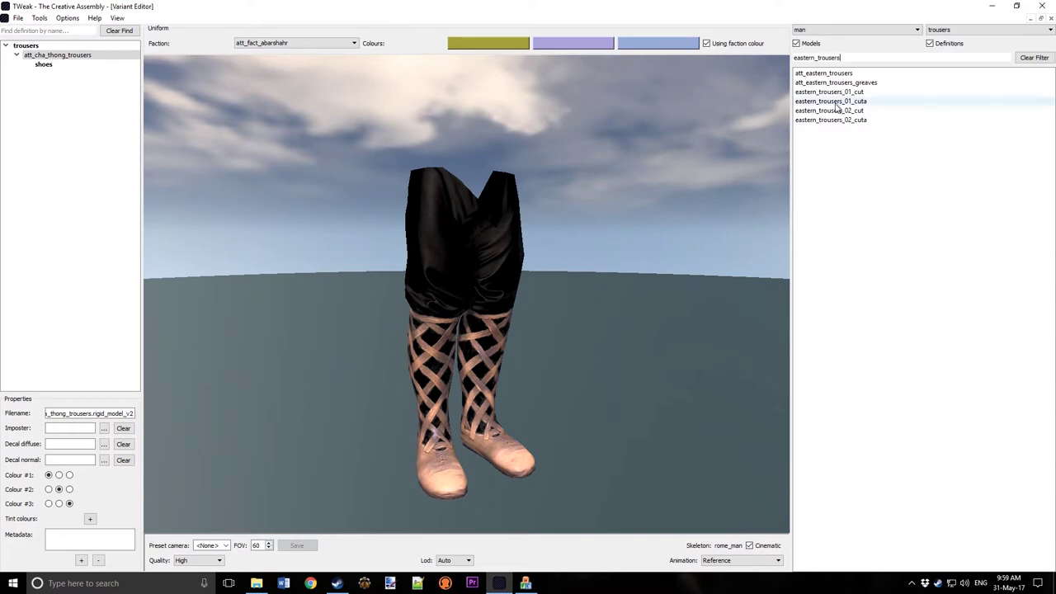
pyautogui.doubleClick(829, 111)
pyautogui.moveTo(756, 150); pyautogui.dragTo(450, 216)
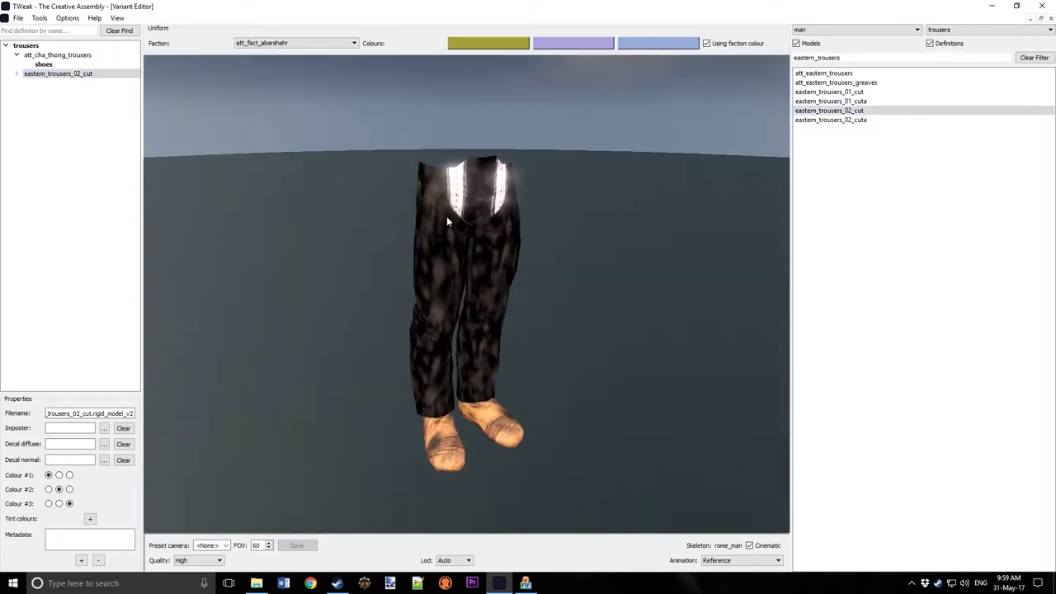
pyautogui.click(17, 75)
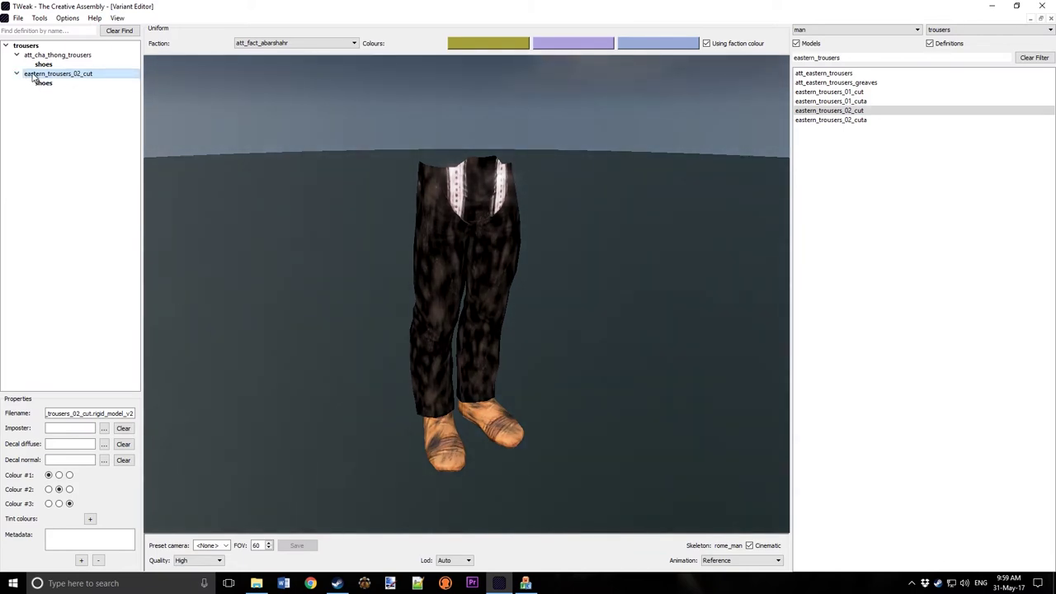
# Step: Add a tint colour to att_cha_thong_trousers and set it to red 24, green 14, blue 5
pyautogui.click(41, 64)
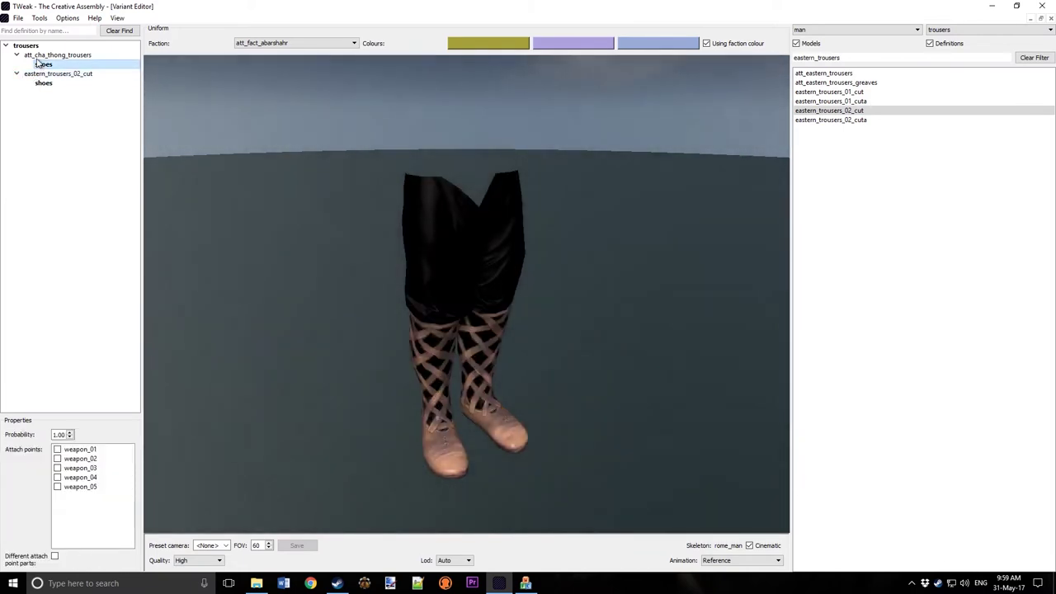
pyautogui.click(37, 57)
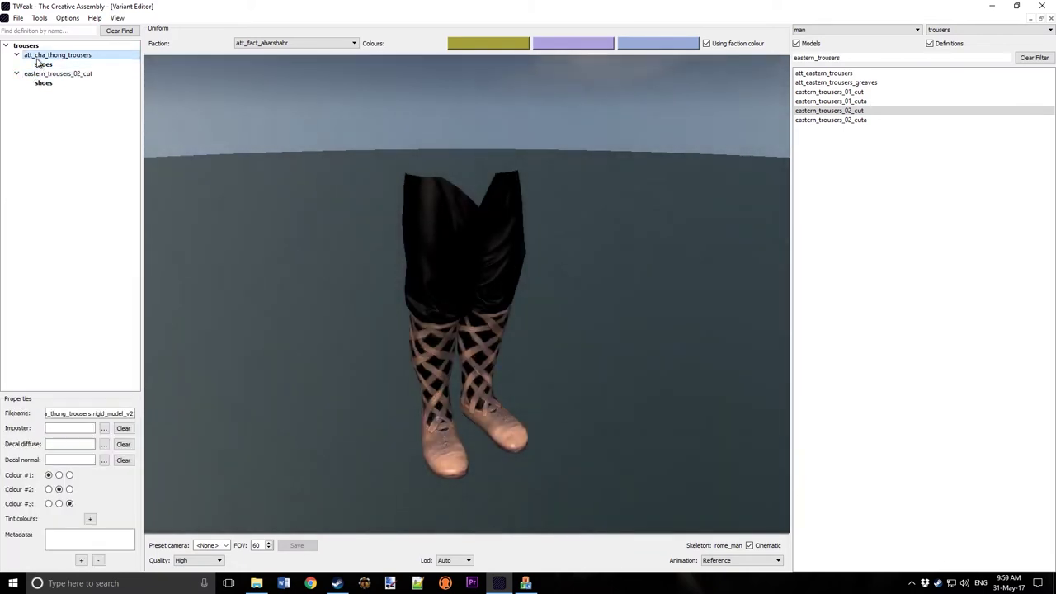
pyautogui.click(90, 518)
pyautogui.click(76, 503)
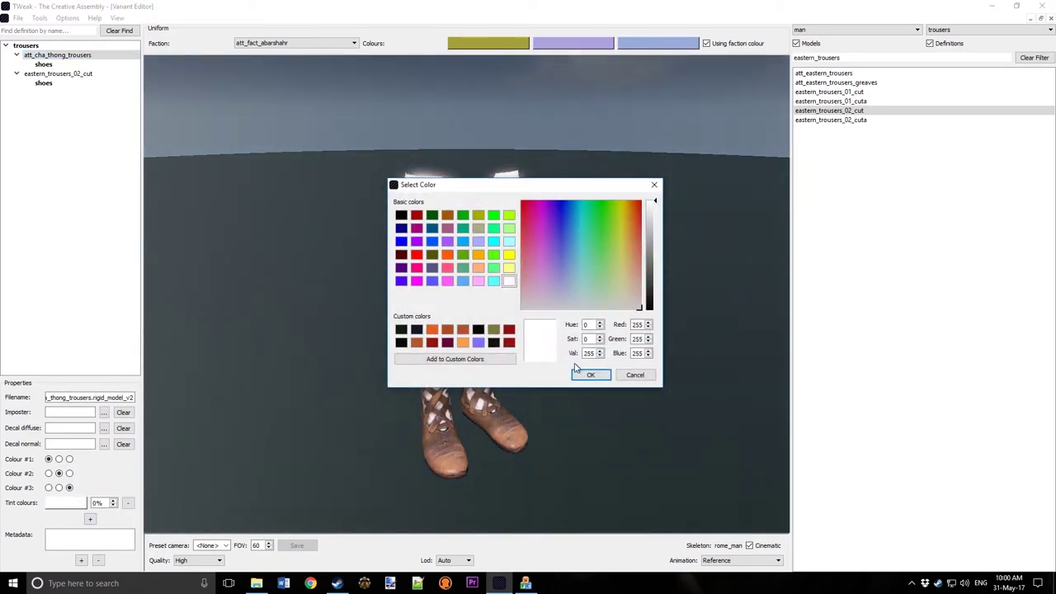
pyautogui.write('24')
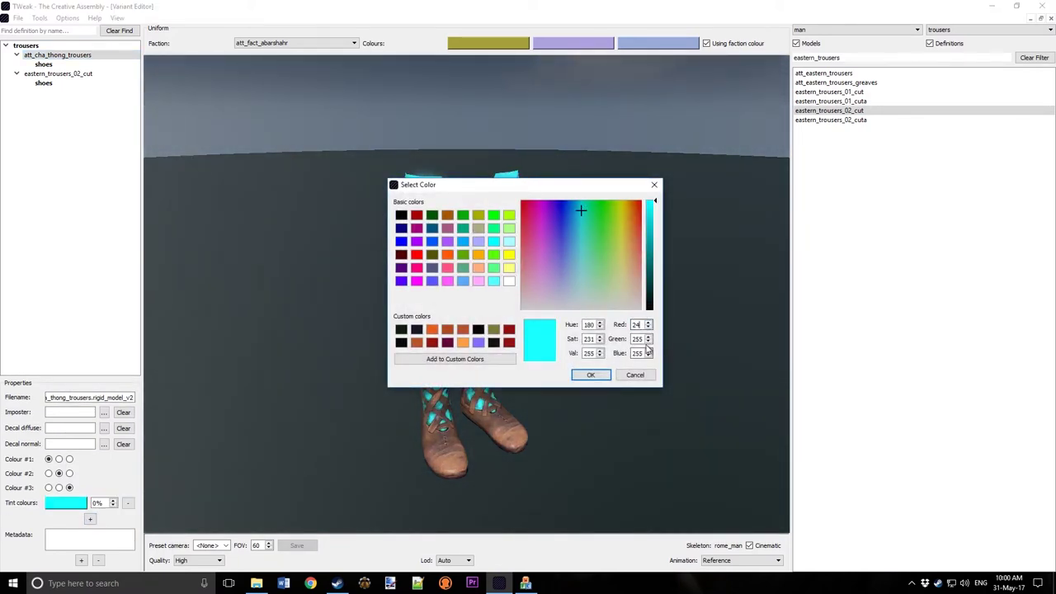
pyautogui.write('14')
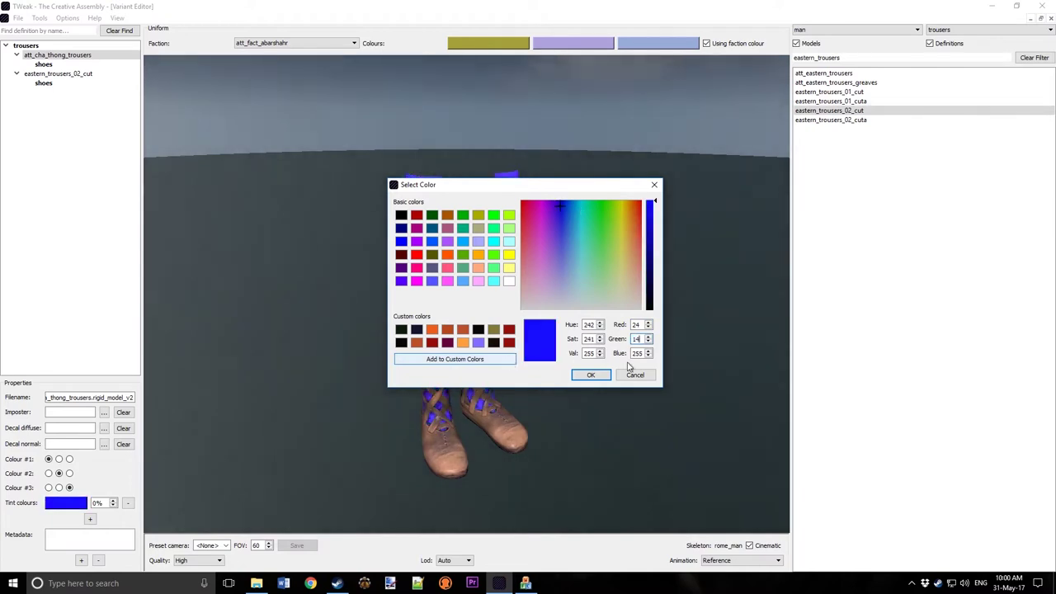
pyautogui.write('8')
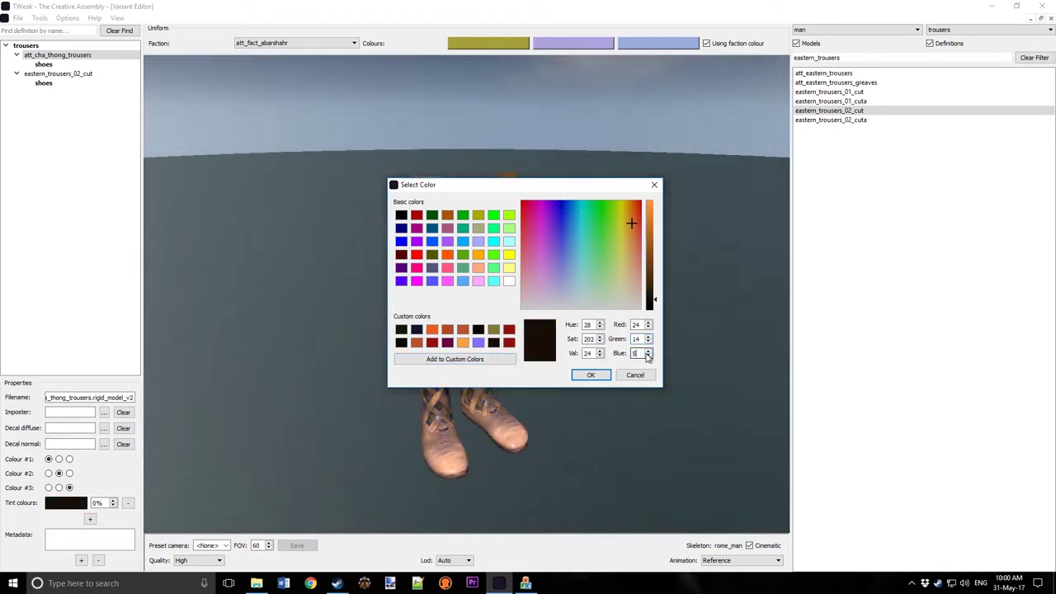
pyautogui.click(591, 374)
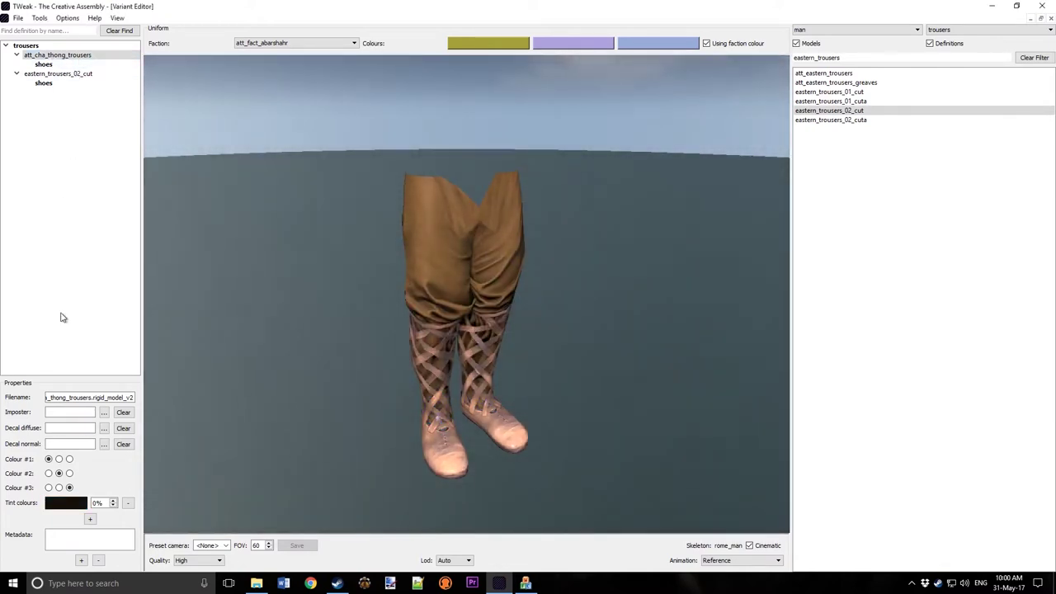
# Step: Store the dark tint of att_cha_thong_trousers as a custom colour in the colour picker
pyautogui.click(72, 503)
pyautogui.moveTo(545, 340); pyautogui.dragTo(511, 333)
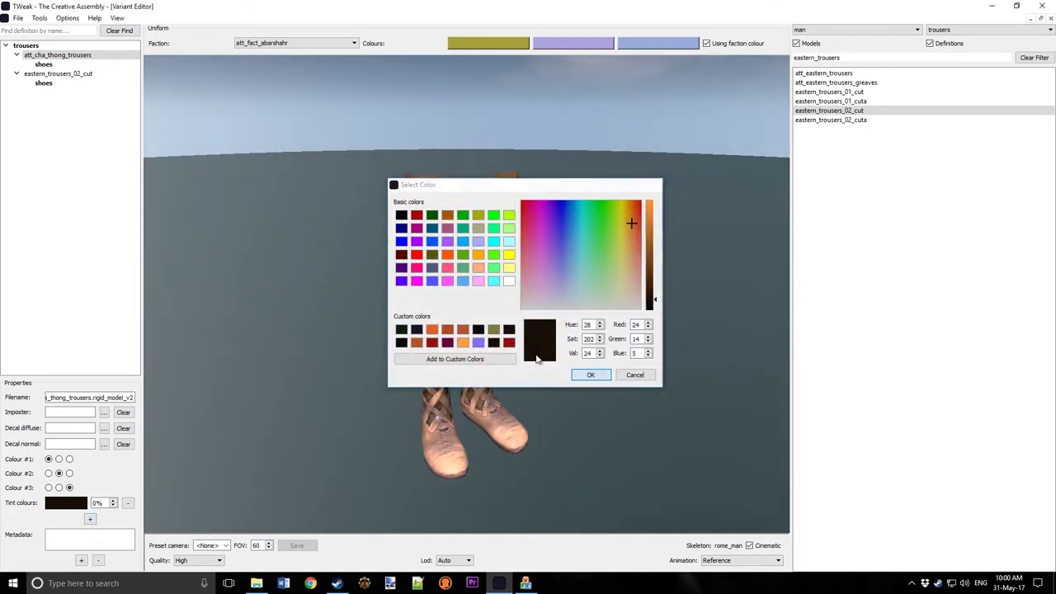
pyautogui.click(590, 375)
# Step: Add a second tint colour to att_cha_thong_trousers and set it to red 135, green 84, blue 33
pyautogui.click(90, 519)
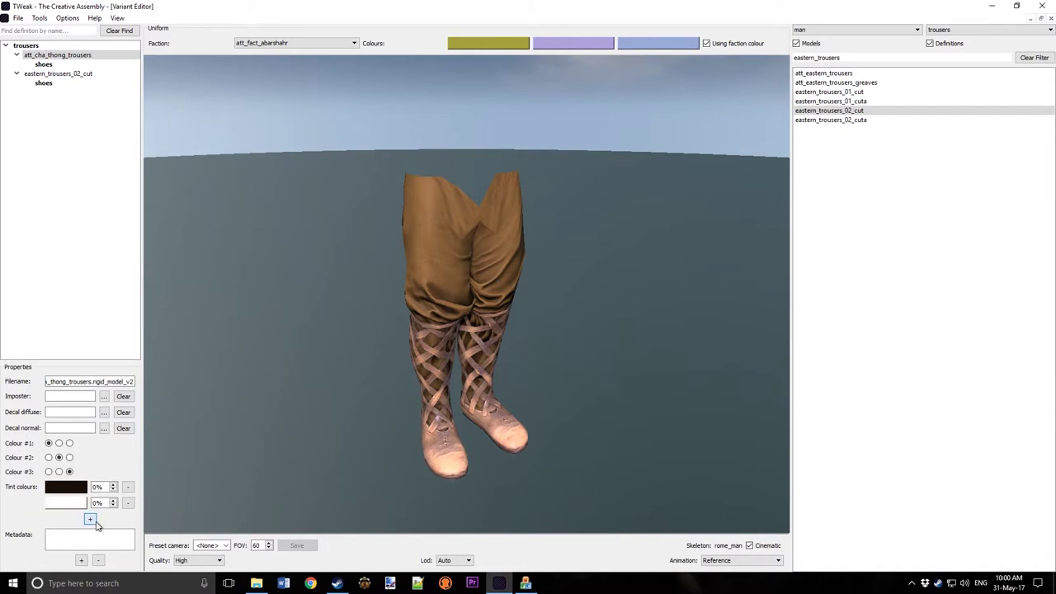
pyautogui.click(68, 505)
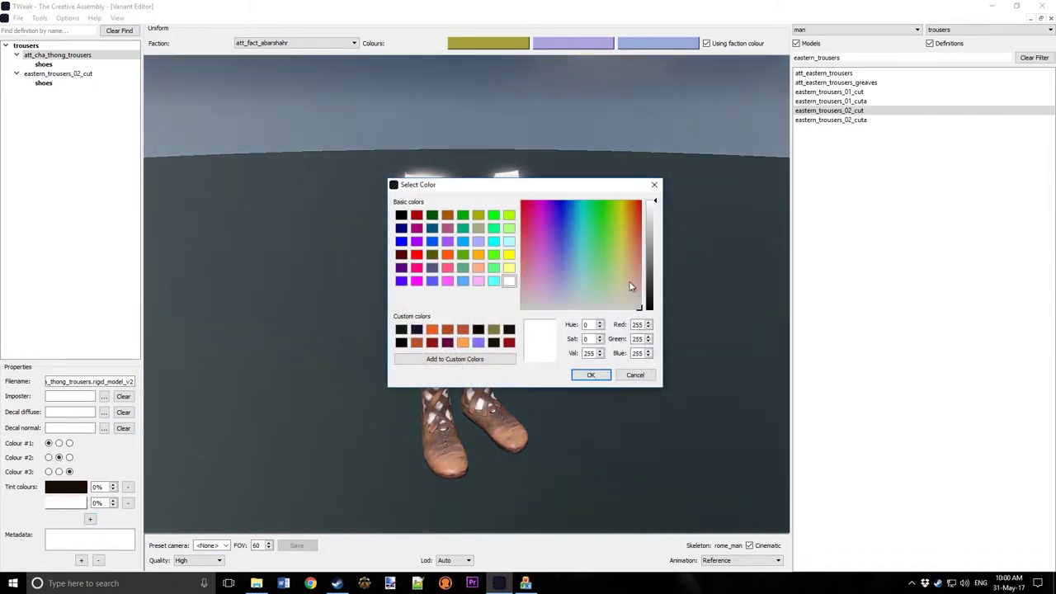
pyautogui.write('135')
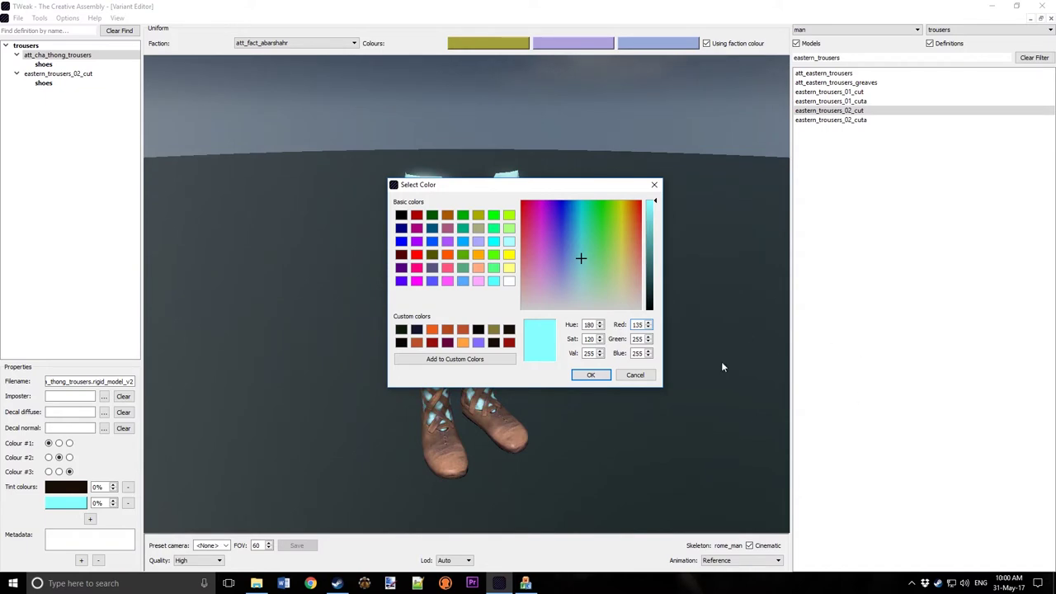
pyautogui.write('84')
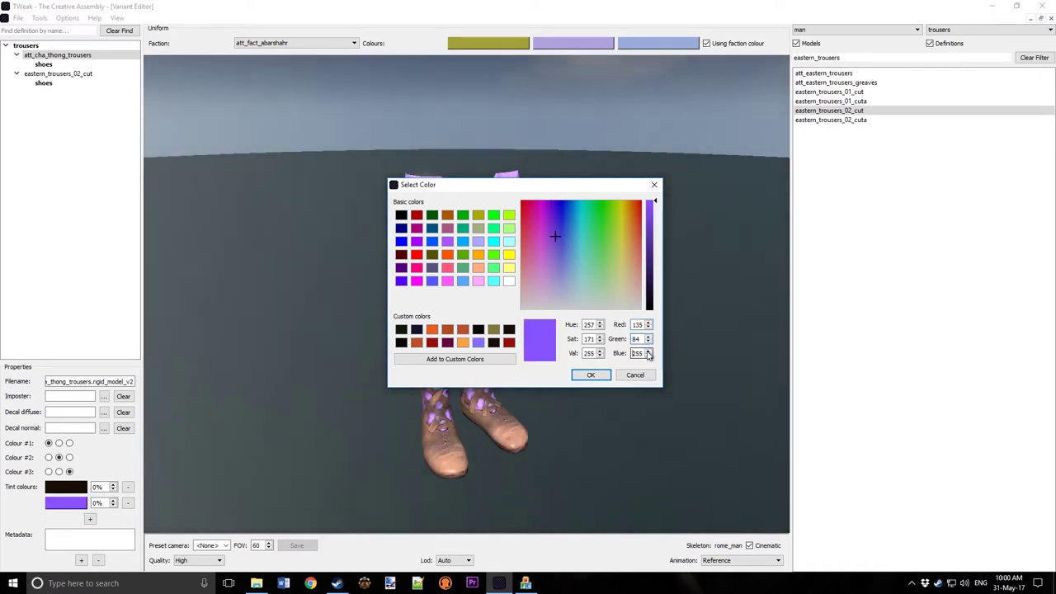
pyautogui.write('33')
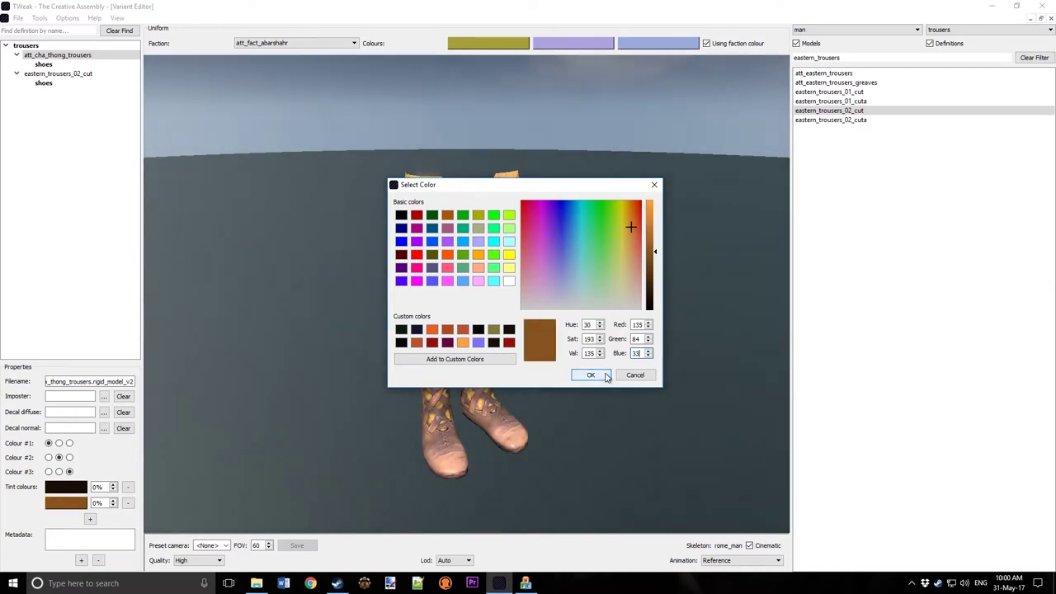
pyautogui.click(602, 373)
# Step: Store the brown second tint of att_cha_thong_trousers as another custom colour in the colour picker
pyautogui.click(66, 503)
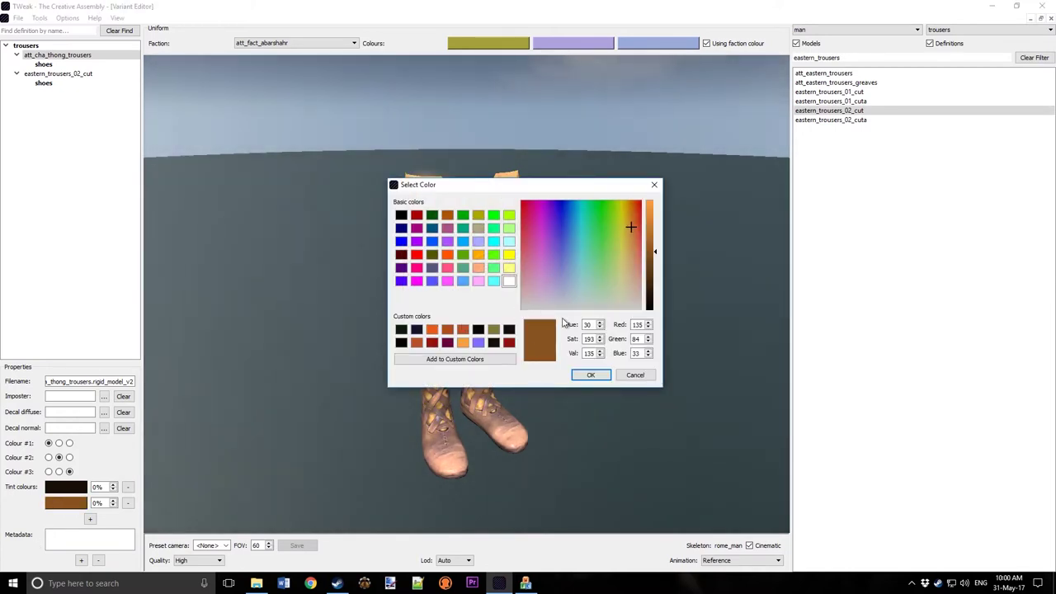
pyautogui.moveTo(538, 344); pyautogui.dragTo(508, 346)
pyautogui.click(590, 375)
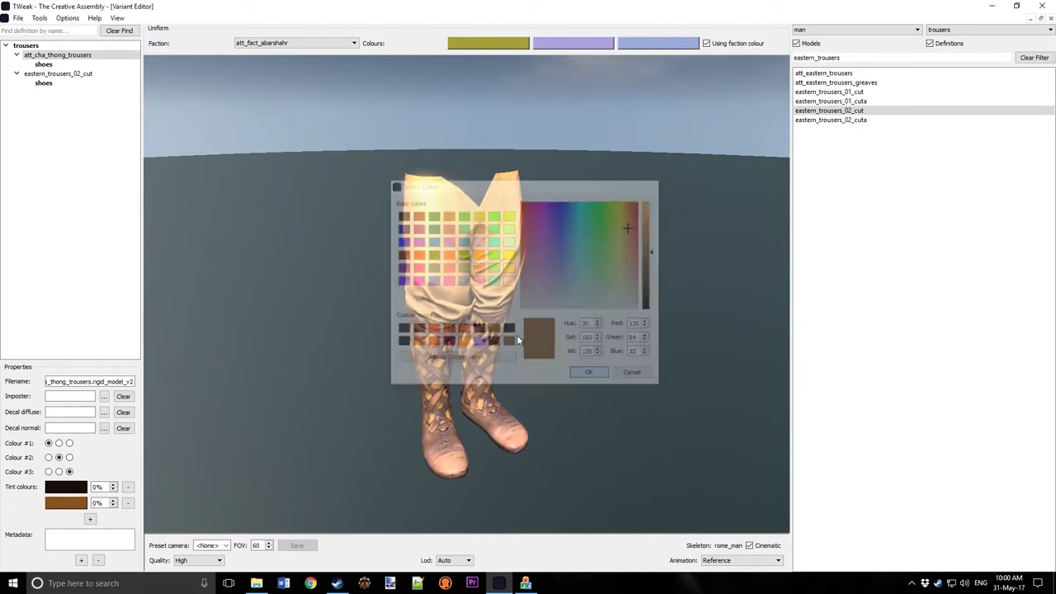
# Step: Add two tint colours to eastern_trousers_02_cut, using the stored dark and brown custom colours
pyautogui.click(59, 73)
pyautogui.click(90, 518)
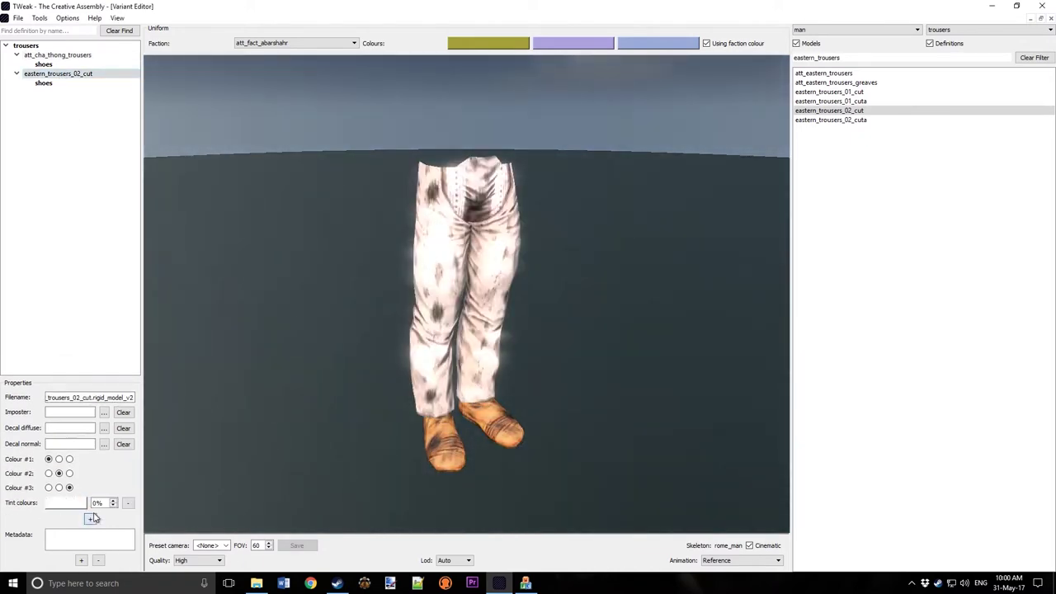
pyautogui.click(90, 518)
pyautogui.click(75, 489)
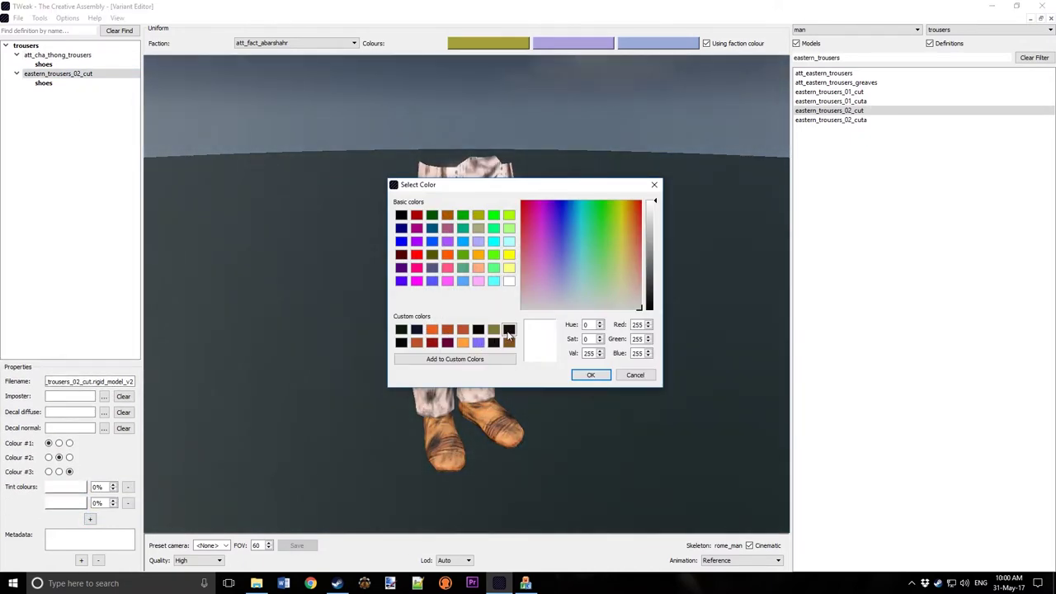
pyautogui.click(508, 342)
pyautogui.click(586, 375)
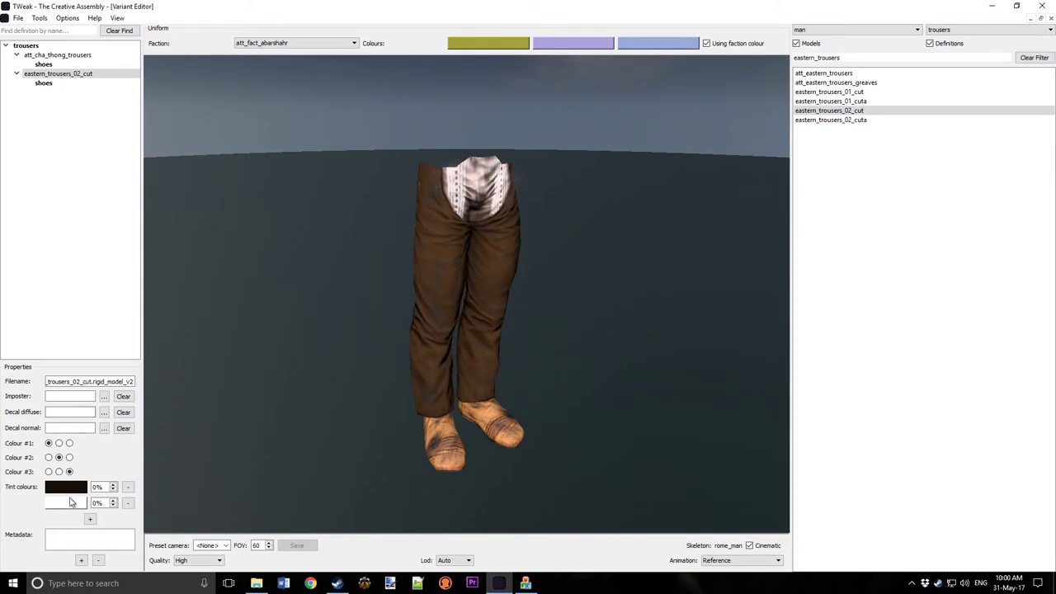
pyautogui.click(71, 503)
pyautogui.click(508, 342)
pyautogui.click(586, 375)
pyautogui.moveTo(570, 339); pyautogui.dragTo(330, 264)
pyautogui.click(57, 54)
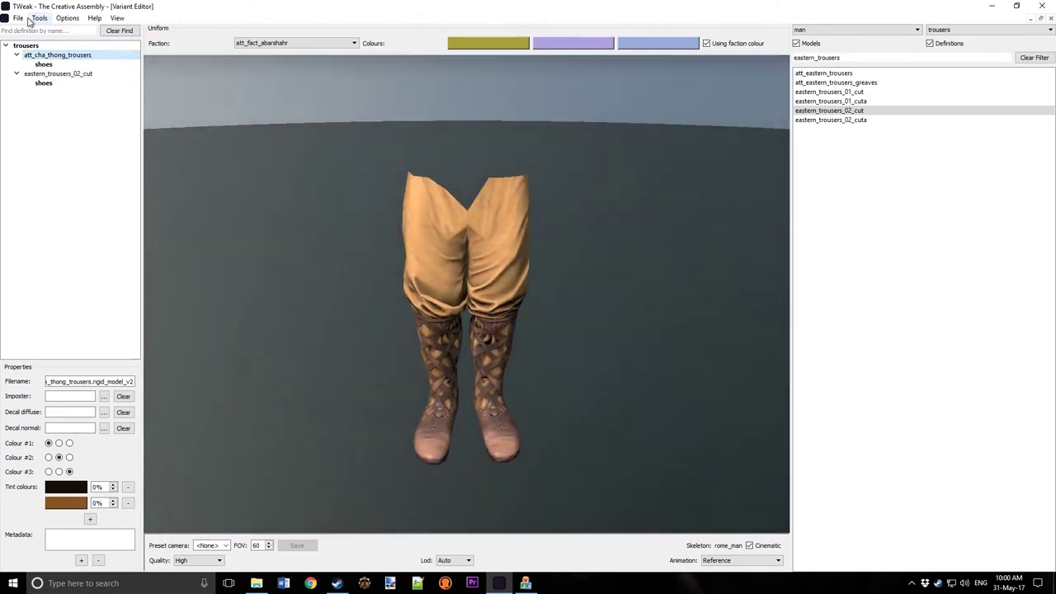
pyautogui.moveTo(474, 234); pyautogui.dragTo(485, 264)
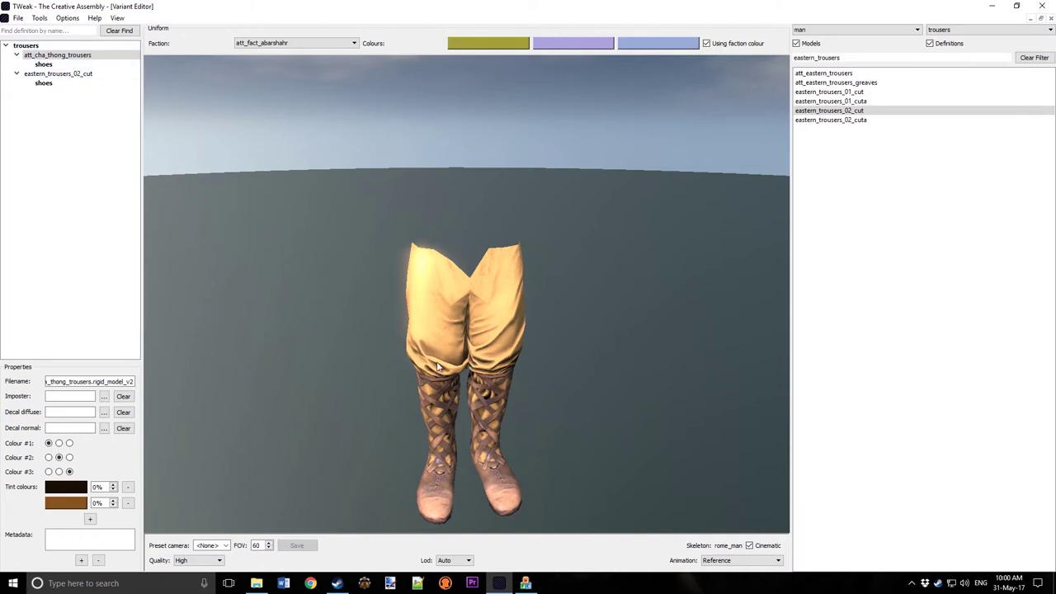
pyautogui.moveTo(473, 399)
pyautogui.mouseDown()
pyautogui.moveTo(447, 402)
pyautogui.moveTo(467, 406)
pyautogui.mouseUp()
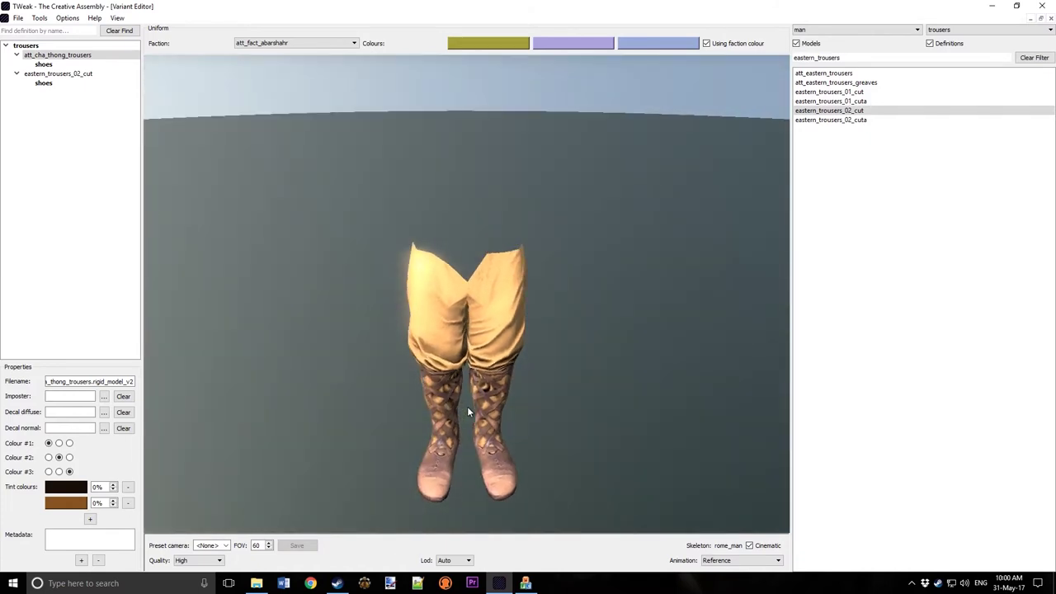
# Step: Save the definition as tutorial_trousers.variantmeshdefinition in the VariantMeshes/_variantmodels/man/trousers folder and acknowledge the uniform record warning
pyautogui.click(18, 18)
pyautogui.click(54, 85)
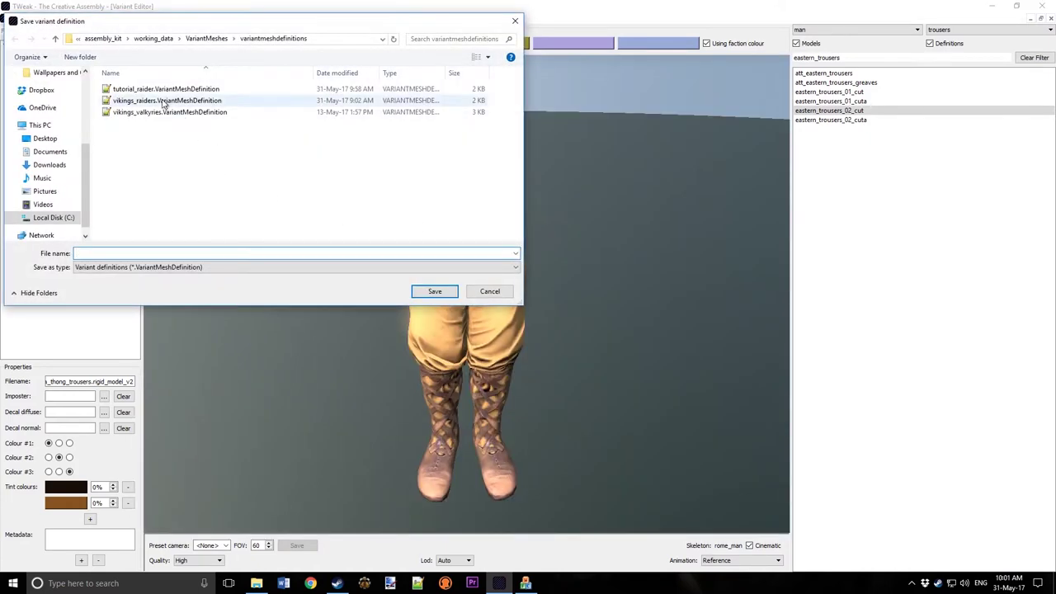
pyautogui.click(208, 39)
pyautogui.click(156, 114)
pyautogui.doubleClick(157, 113)
pyautogui.doubleClick(124, 89)
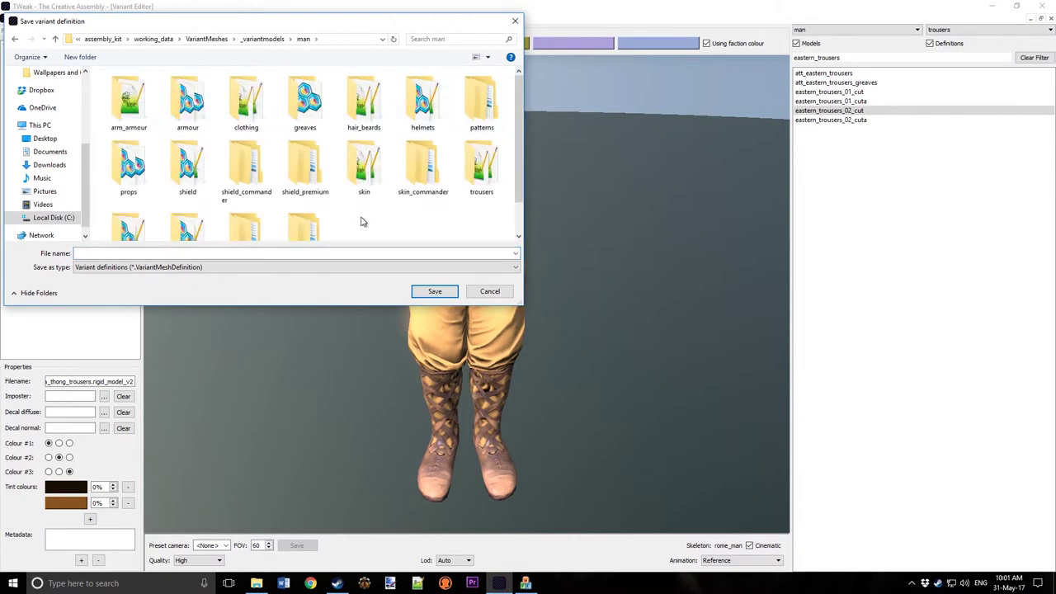
pyautogui.doubleClick(480, 165)
pyautogui.click(167, 101)
pyautogui.moveTo(98, 254); pyautogui.dragTo(3, 257)
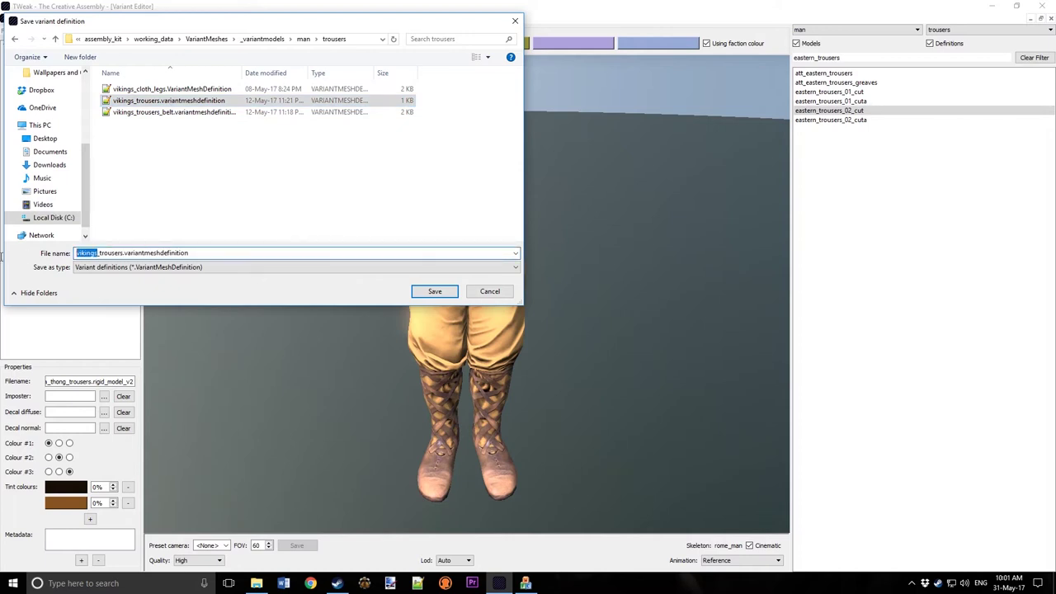
pyautogui.write('tutorial')
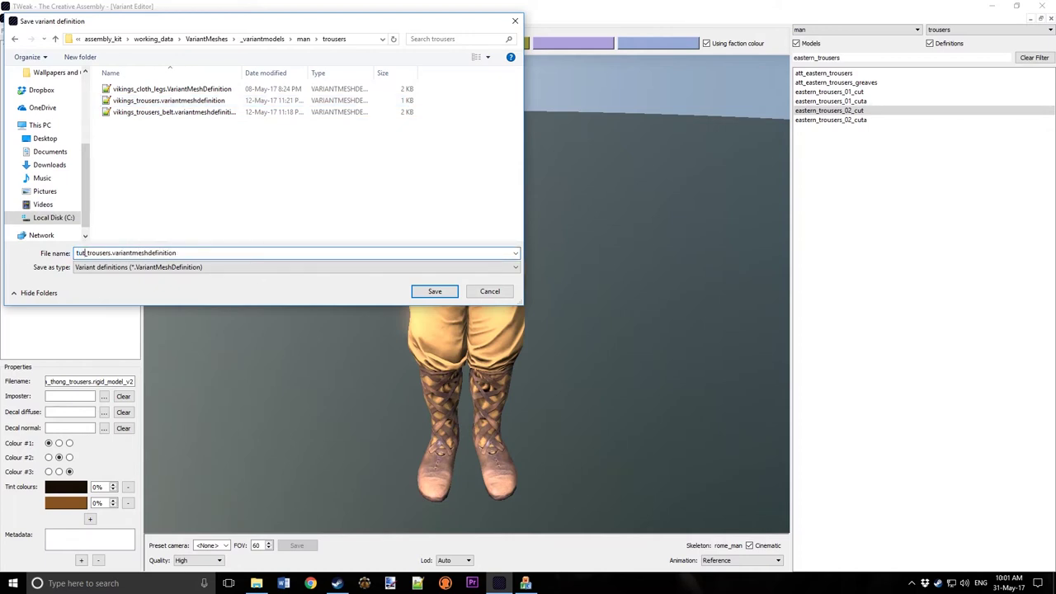
pyautogui.press('Return')
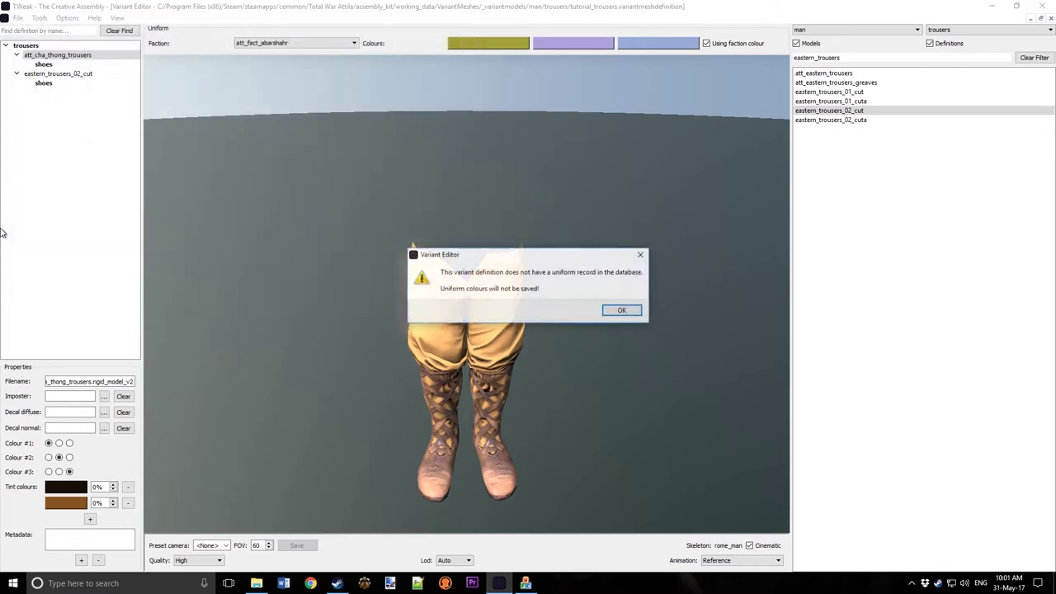
pyautogui.click(631, 310)
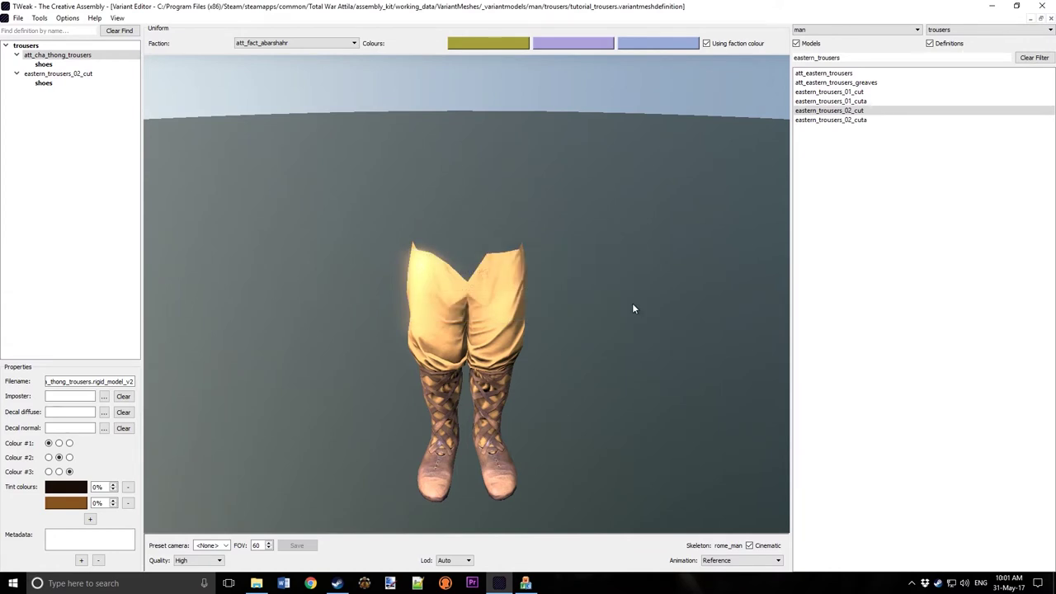
# Step: Load tutorial_raider.VariantMeshDefinition from the variantmeshdefinitions folder, expand its skin tree and select the prop_1 slot
pyautogui.click(17, 19)
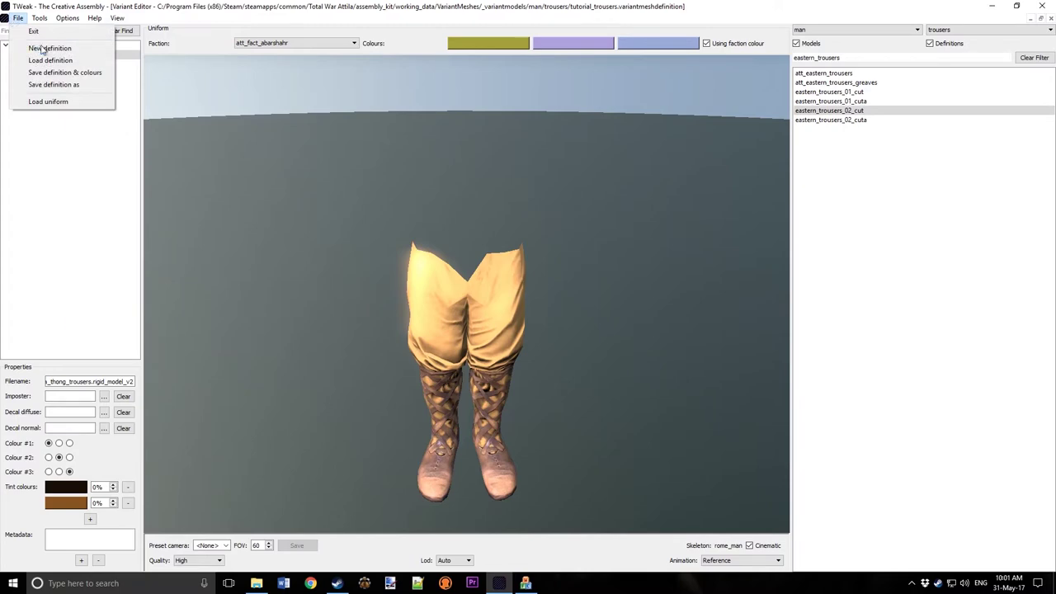
pyautogui.click(49, 61)
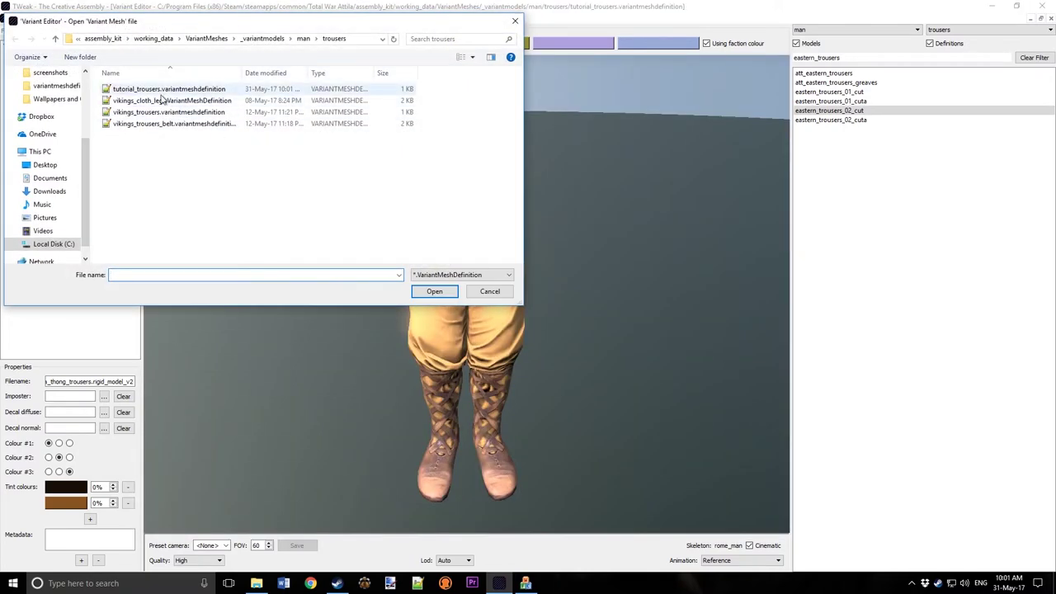
pyautogui.doubleClick(141, 101)
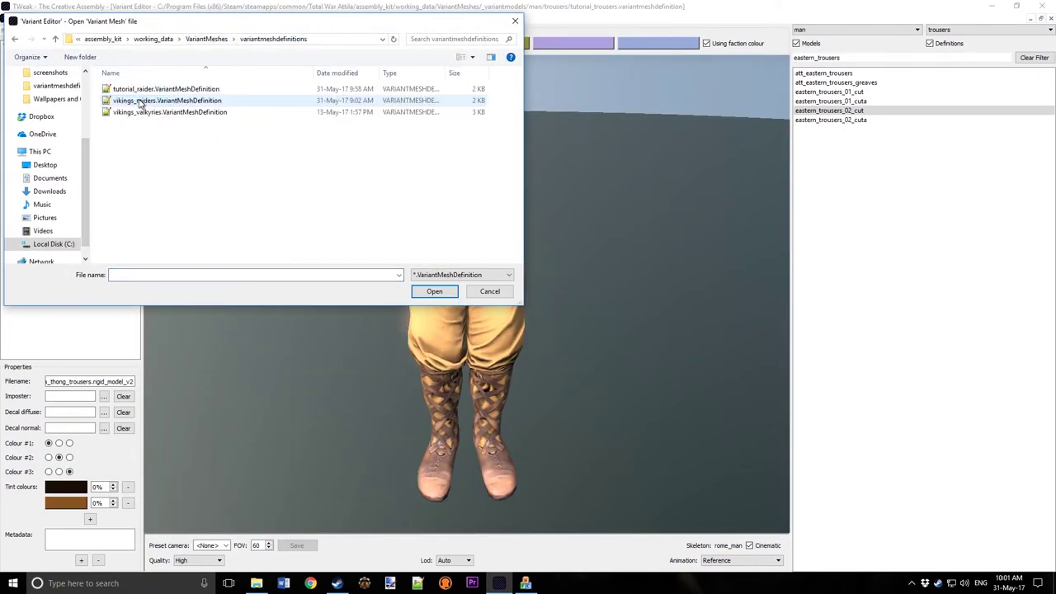
pyautogui.doubleClick(138, 89)
pyautogui.doubleClick(19, 46)
pyautogui.click(45, 83)
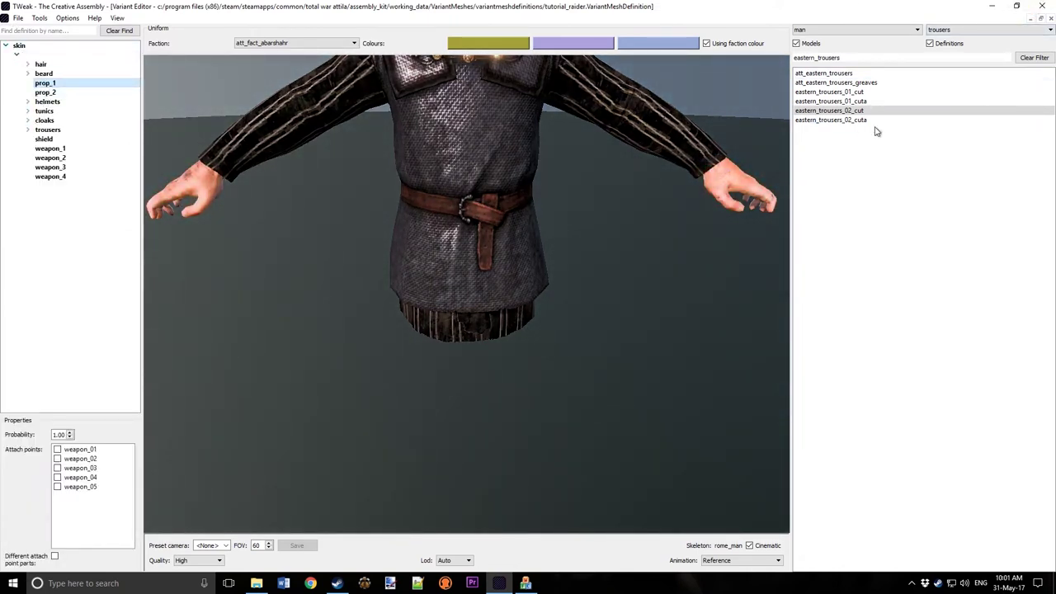
# Step: Close TWeak, relaunch it from TWeak.AssemblyKit.exe and load tutorial_raider.VariantMeshDefinition in the Variant Editor
pyautogui.click(1042, 6)
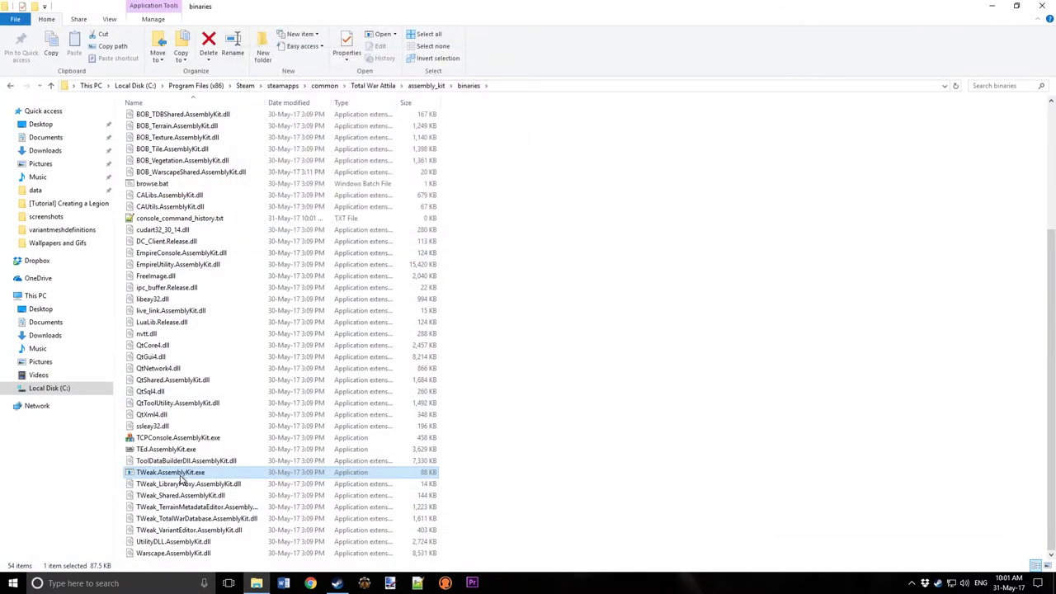
pyautogui.doubleClick(175, 473)
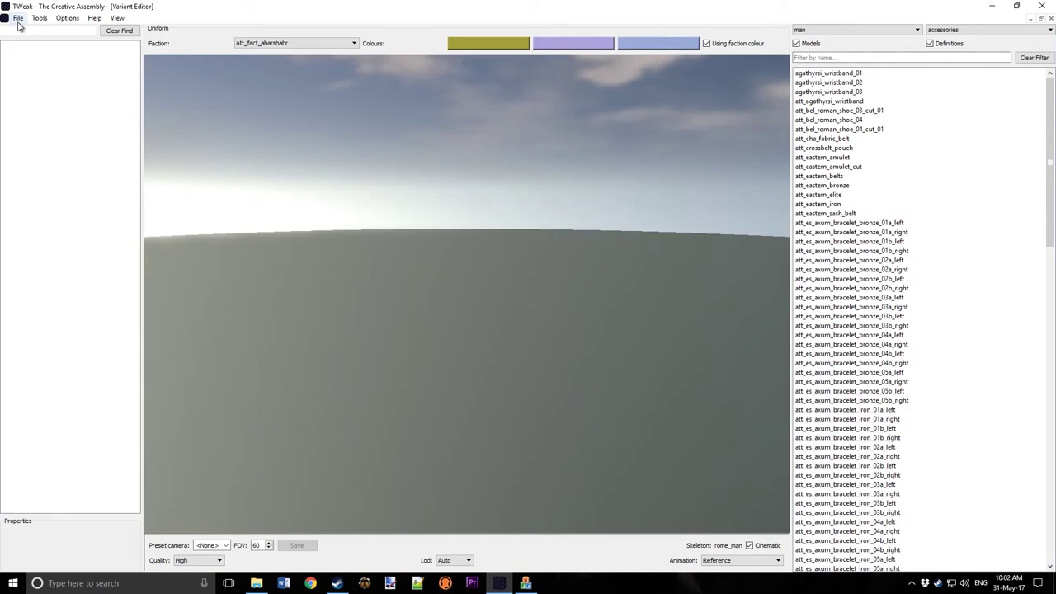
pyautogui.click(19, 18)
pyautogui.click(66, 64)
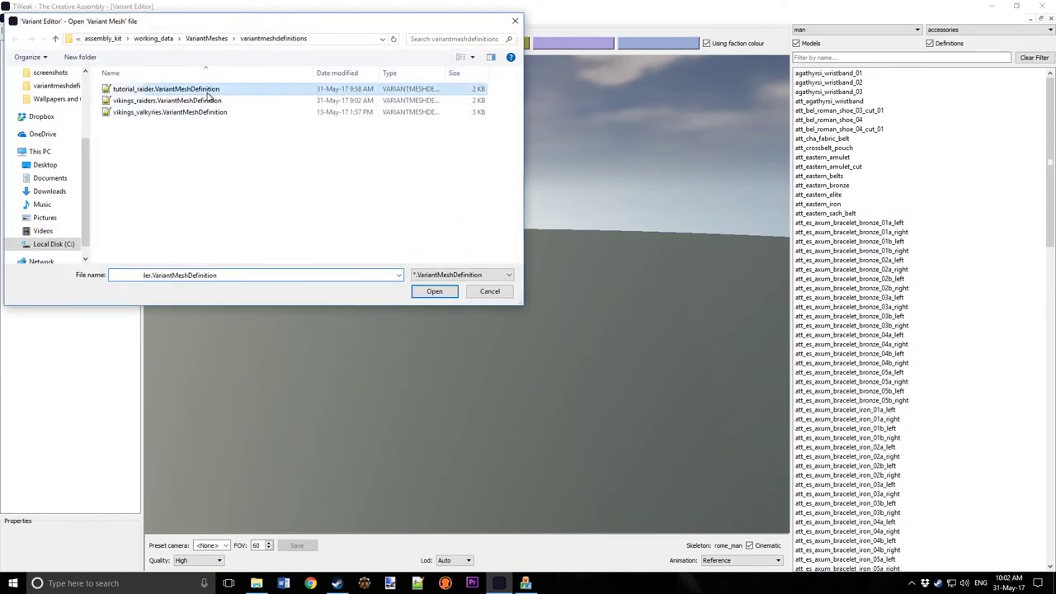
pyautogui.doubleClick(207, 91)
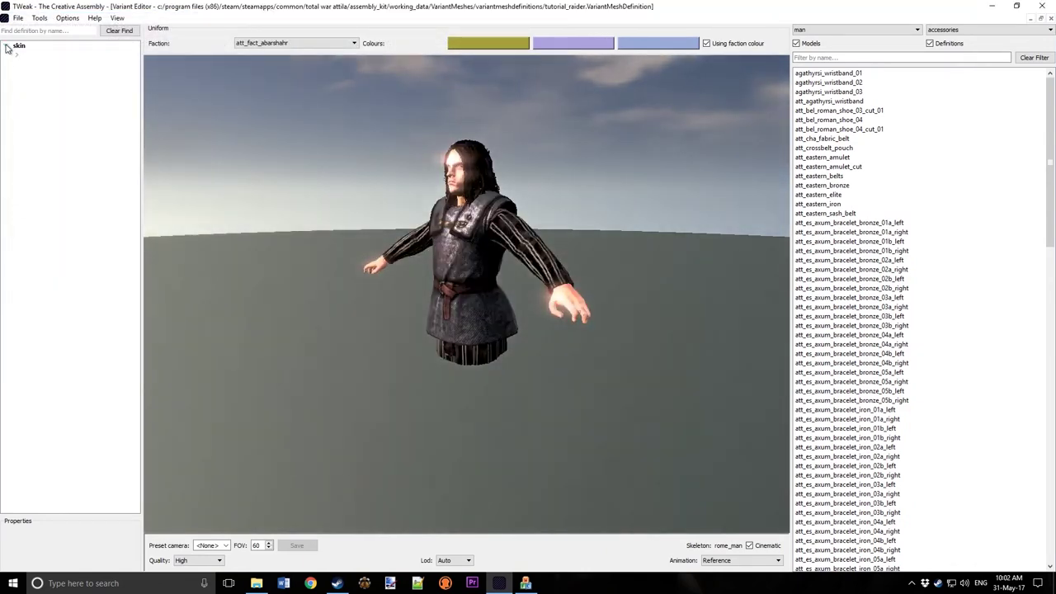
# Step: Add the tutorial_trousers definition to the prop_1 slot, filtering the man trousers category by "tutorial"
pyautogui.click(45, 83)
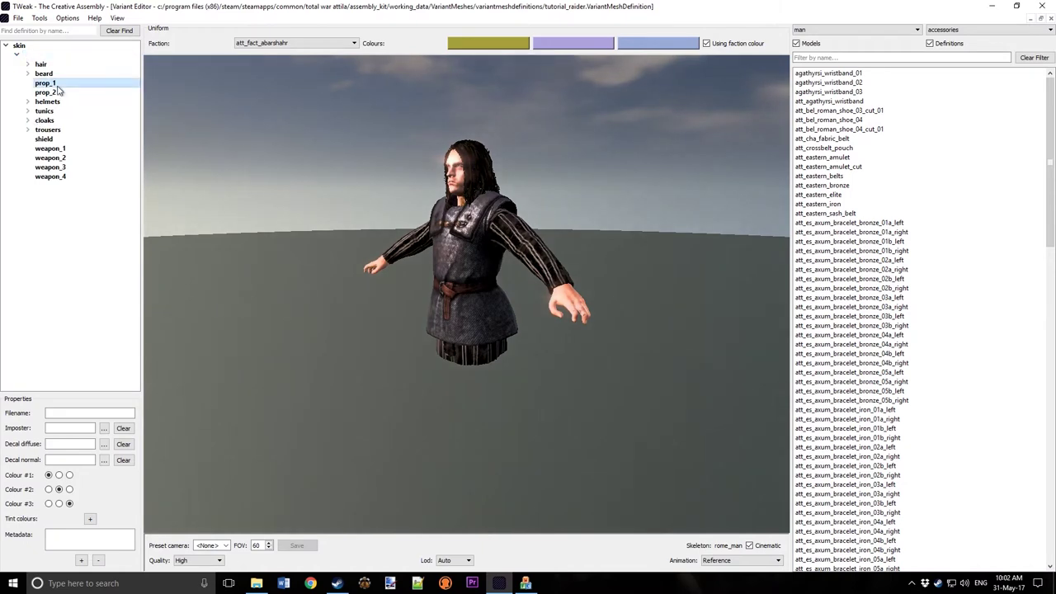
pyautogui.click(974, 31)
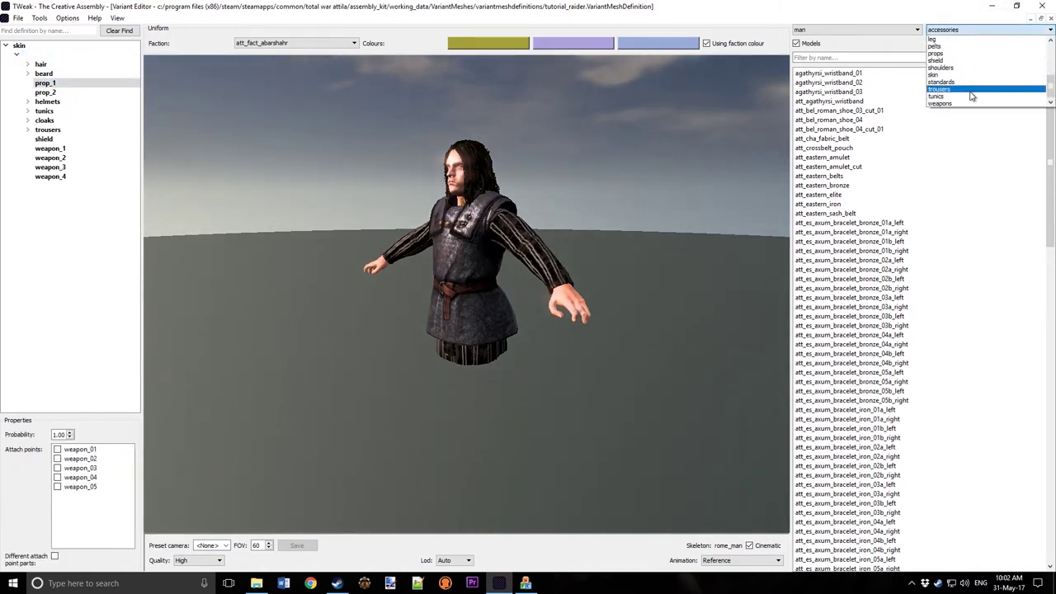
pyautogui.click(940, 89)
pyautogui.click(837, 54)
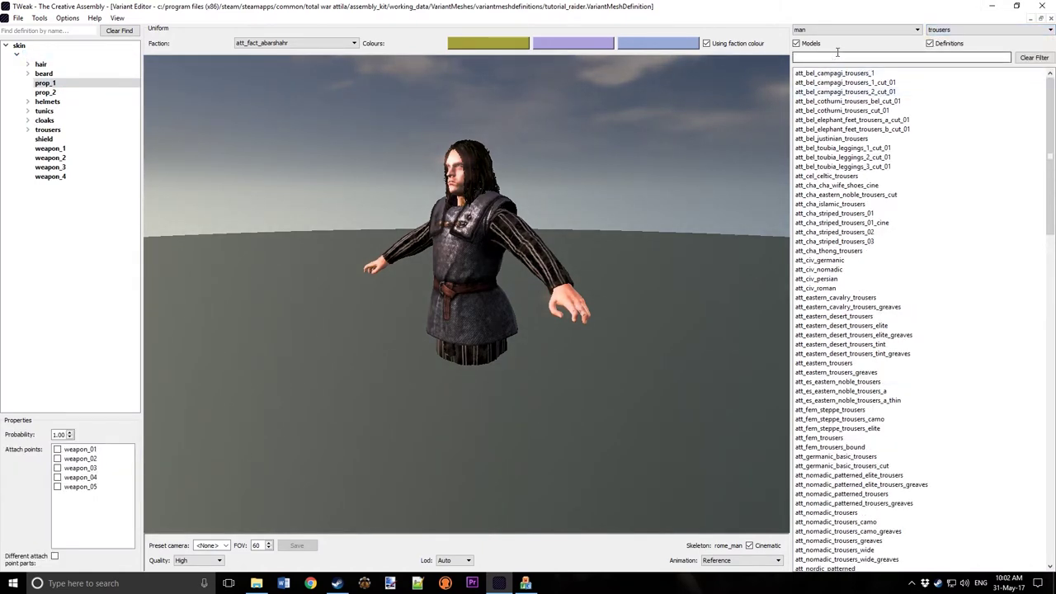
pyautogui.write('tutorial')
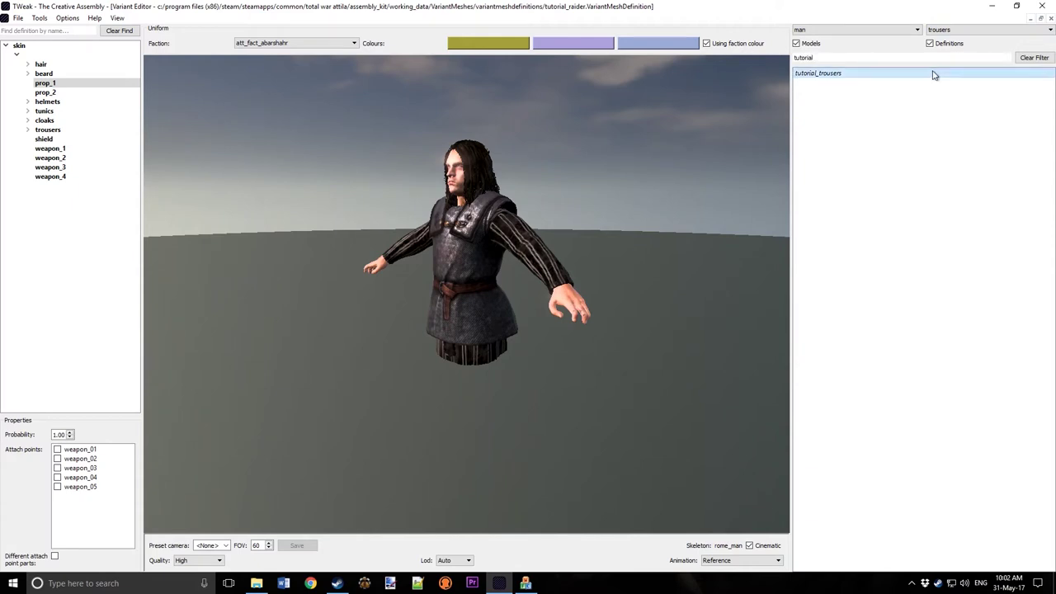
pyautogui.doubleClick(931, 73)
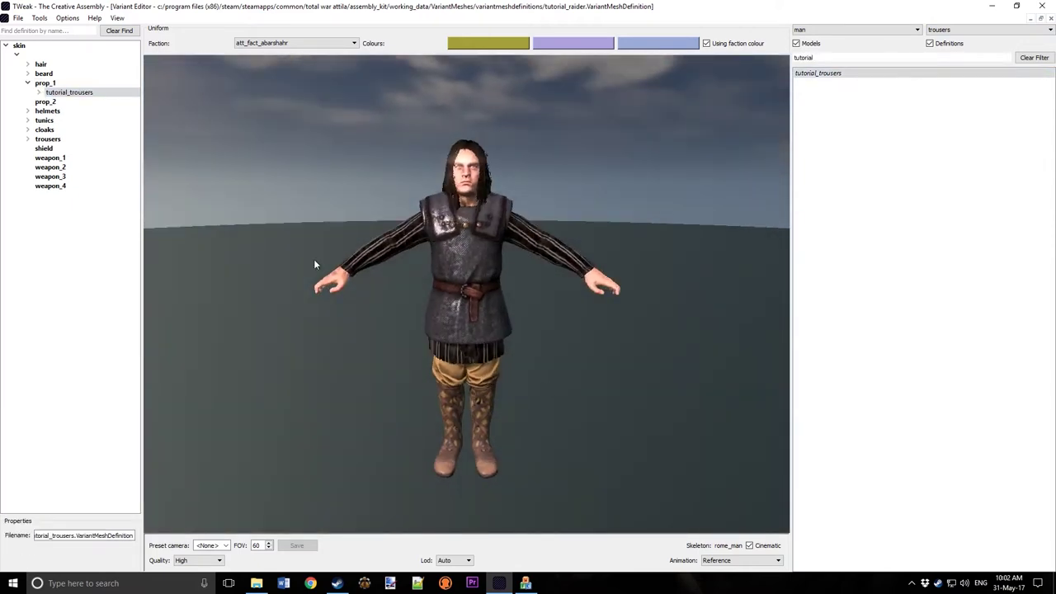
# Step: Expand the cloaks slot and preview the celtic_chainmail_2 and briton_chainmail models with the new trousers
pyautogui.click(28, 131)
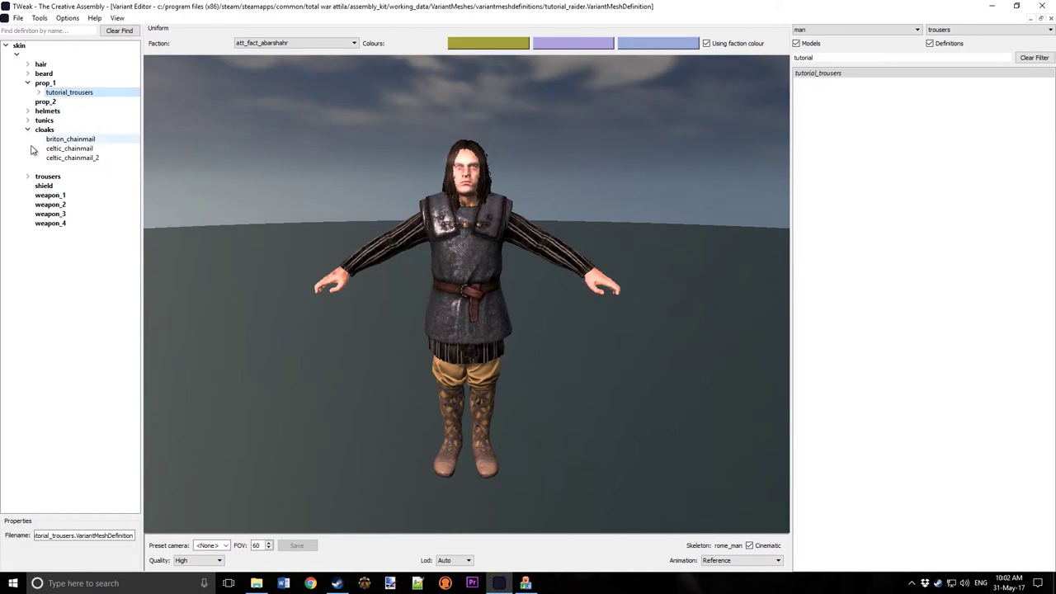
pyautogui.click(68, 168)
pyautogui.click(72, 158)
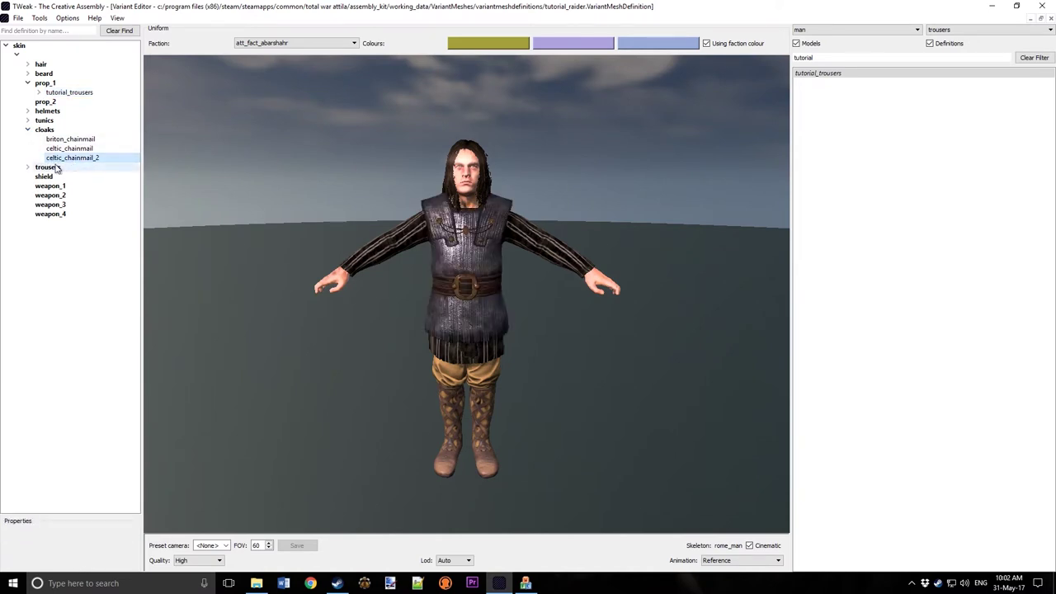
pyautogui.click(74, 140)
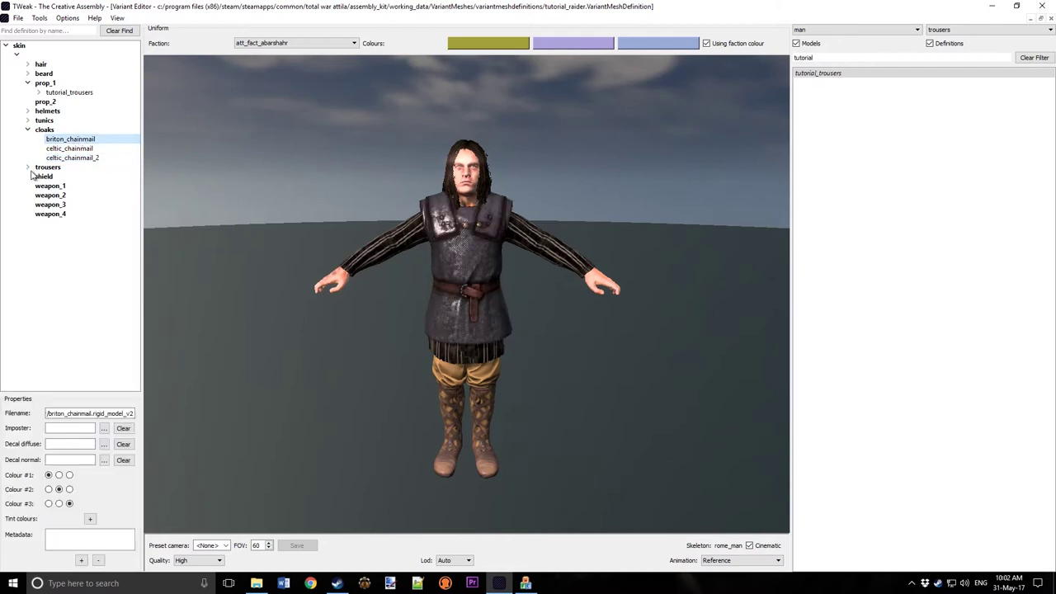
# Step: Expand the trousers slot and preview its tunic and cataphract arm armour models, ending on arabian_tunic_01_cut to inspect it up close
pyautogui.click(27, 167)
pyautogui.click(74, 177)
pyautogui.click(86, 185)
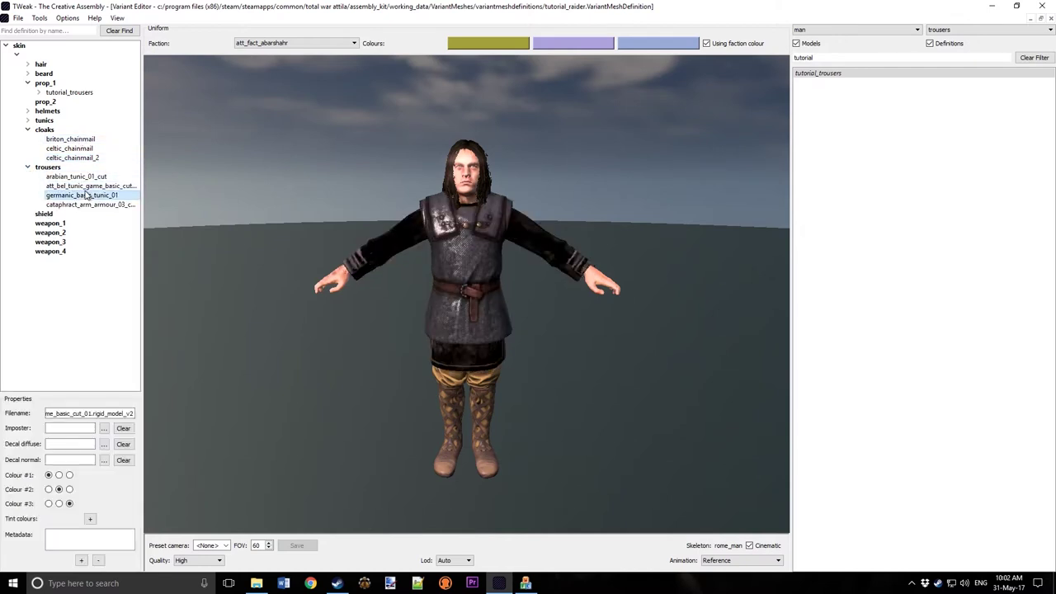
pyautogui.click(86, 204)
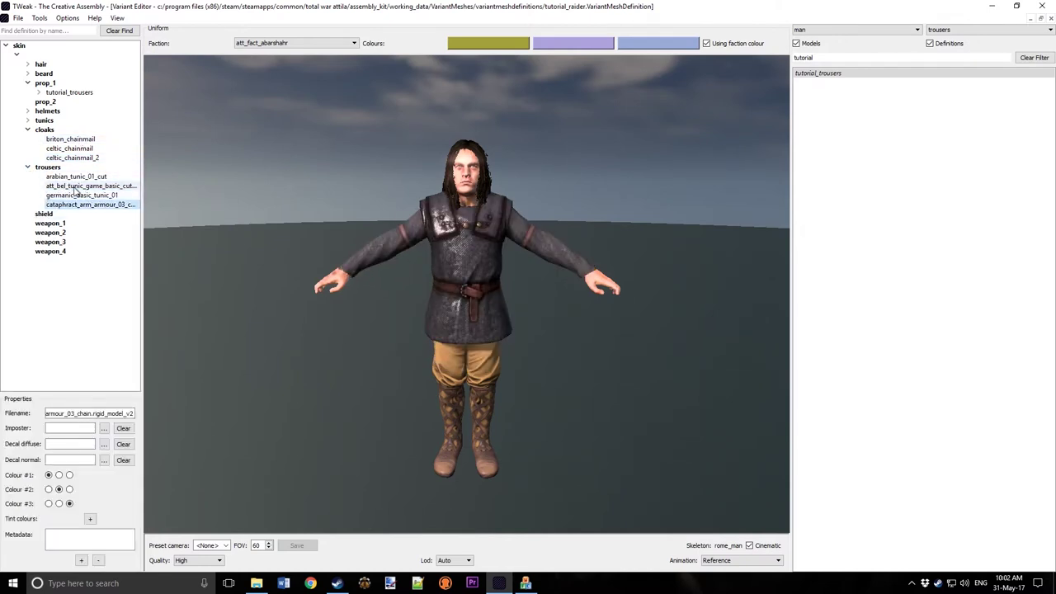
pyautogui.click(74, 177)
pyautogui.scroll(5, 374, 273)
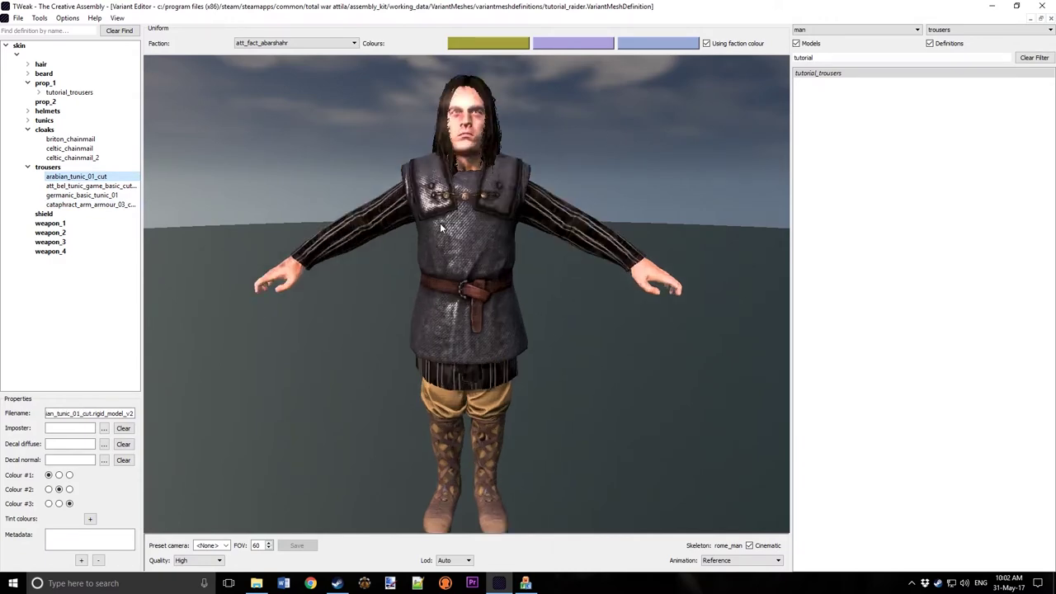
pyautogui.scroll(-3, 438, 277)
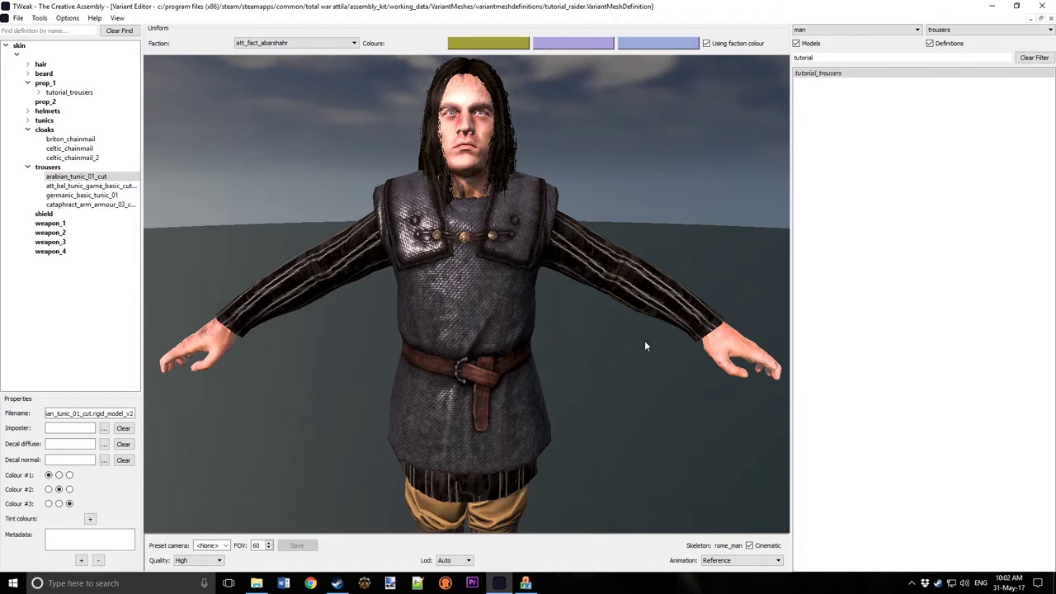
# Step: Expand the hair slot and preview the att_nor_heavy_cut_02b variant on the whole figure
pyautogui.click(29, 73)
pyautogui.click(27, 64)
pyautogui.click(32, 84)
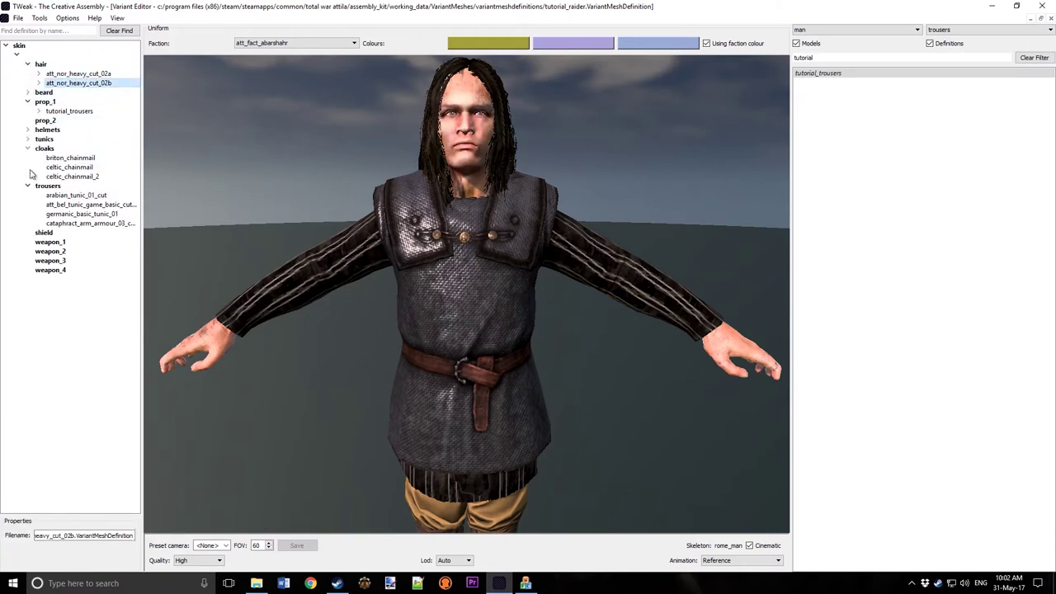
pyautogui.scroll(-3, 560, 369)
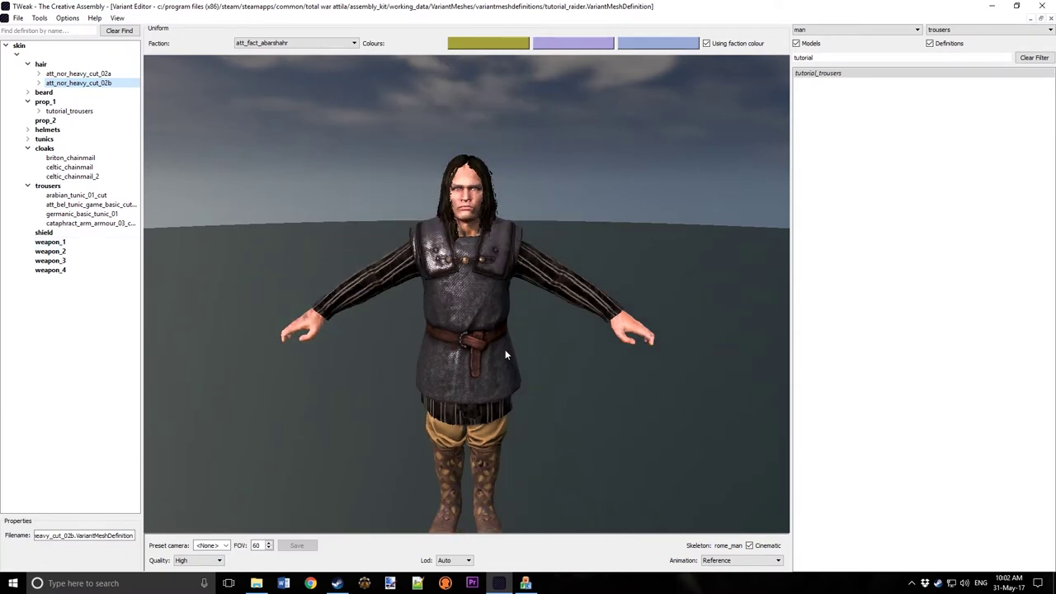
pyautogui.scroll(1, 506, 355)
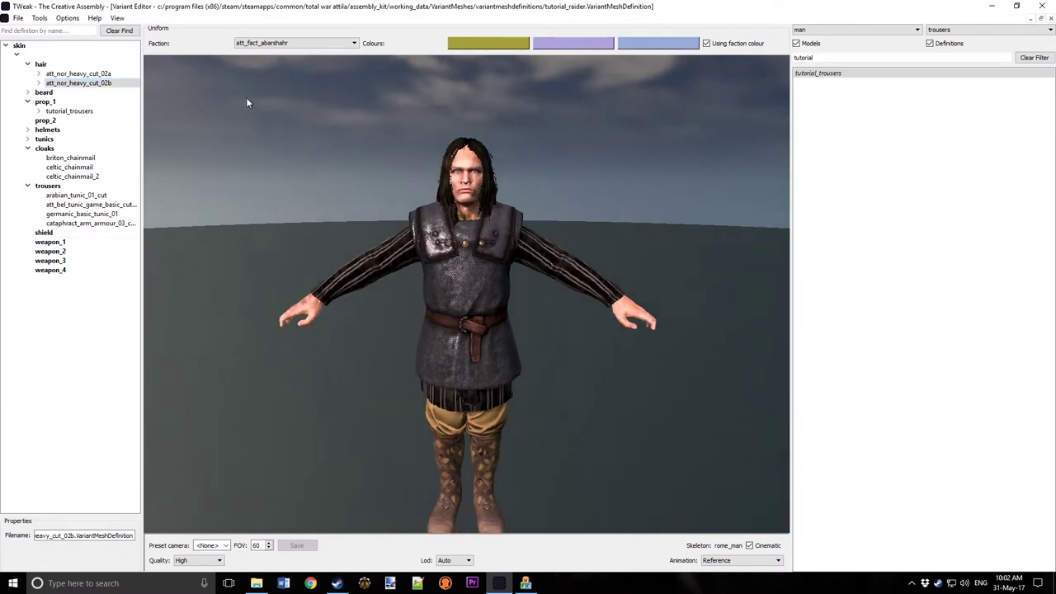
# Step: Start saving the definition under a new name and browse to the VariantMeshes/_variantmodels/man/skin folder
pyautogui.click(19, 18)
pyautogui.click(34, 82)
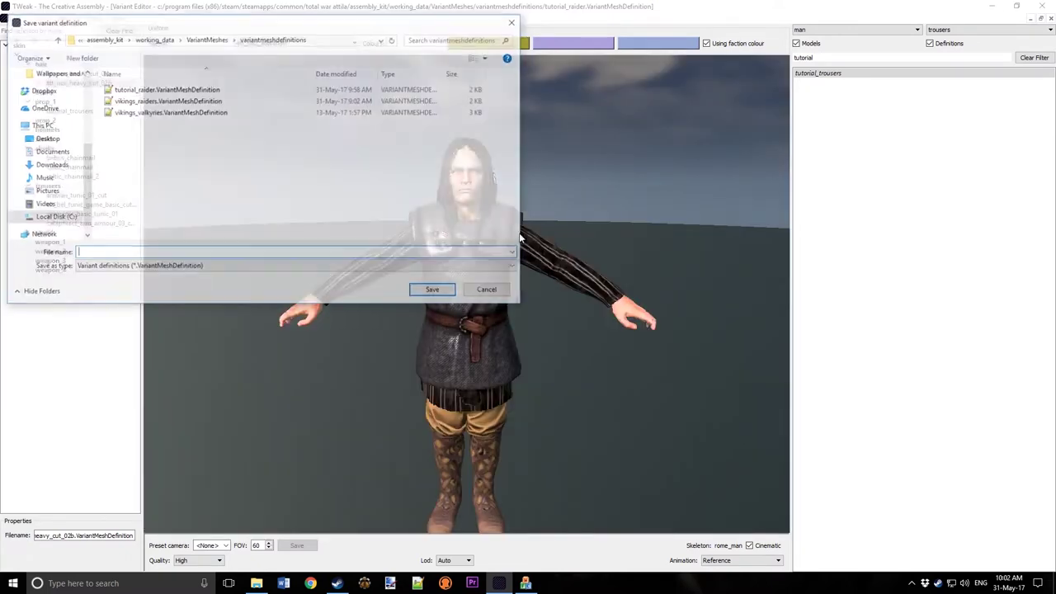
pyautogui.click(207, 39)
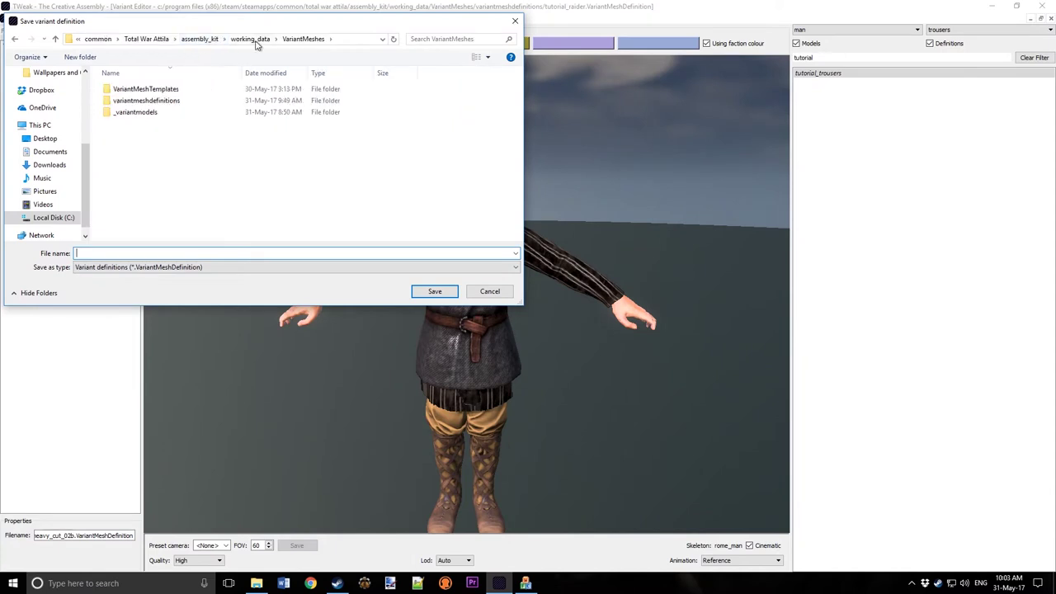
pyautogui.click(231, 39)
pyautogui.doubleClick(140, 112)
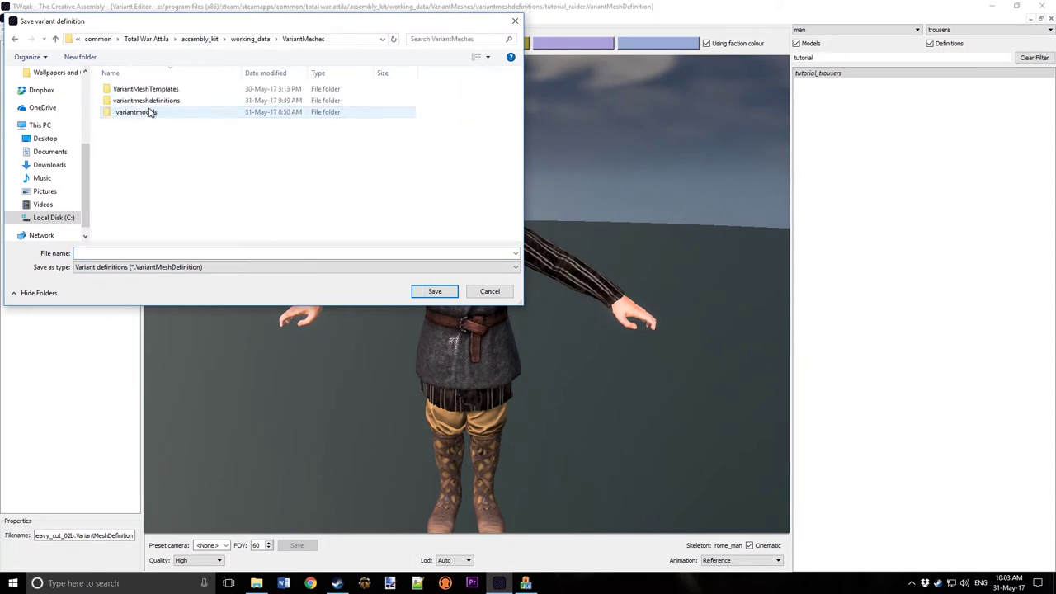
pyautogui.doubleClick(144, 111)
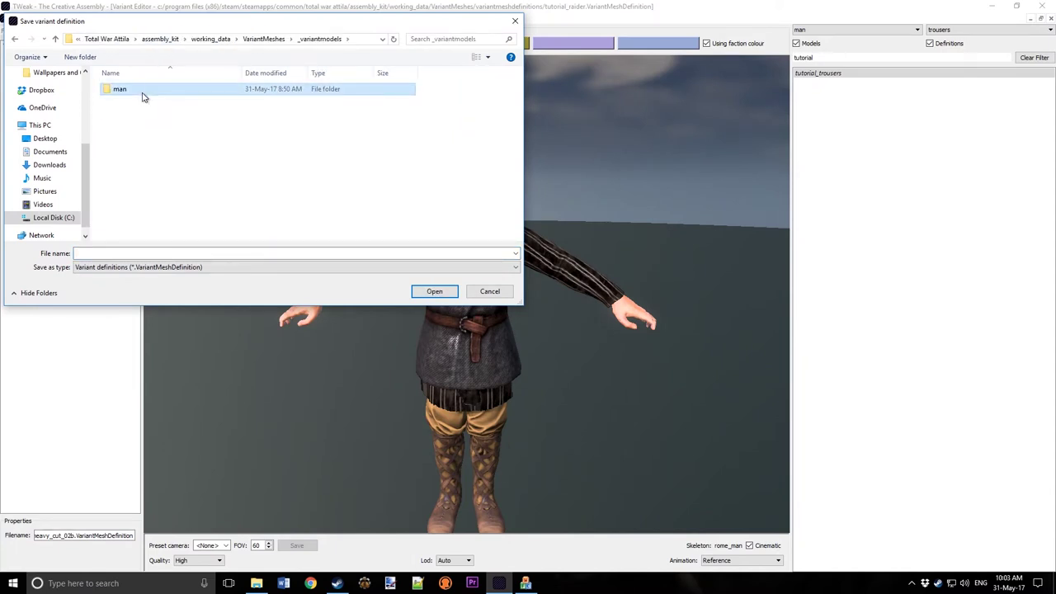
pyautogui.doubleClick(143, 91)
pyautogui.scroll(-1, 239, 111)
pyautogui.scroll(1, 370, 231)
pyautogui.doubleClick(364, 165)
# Step: Save the definition as tutorial_raider_1 in the skin folder and acknowledge the uniform record warning
pyautogui.click(96, 253)
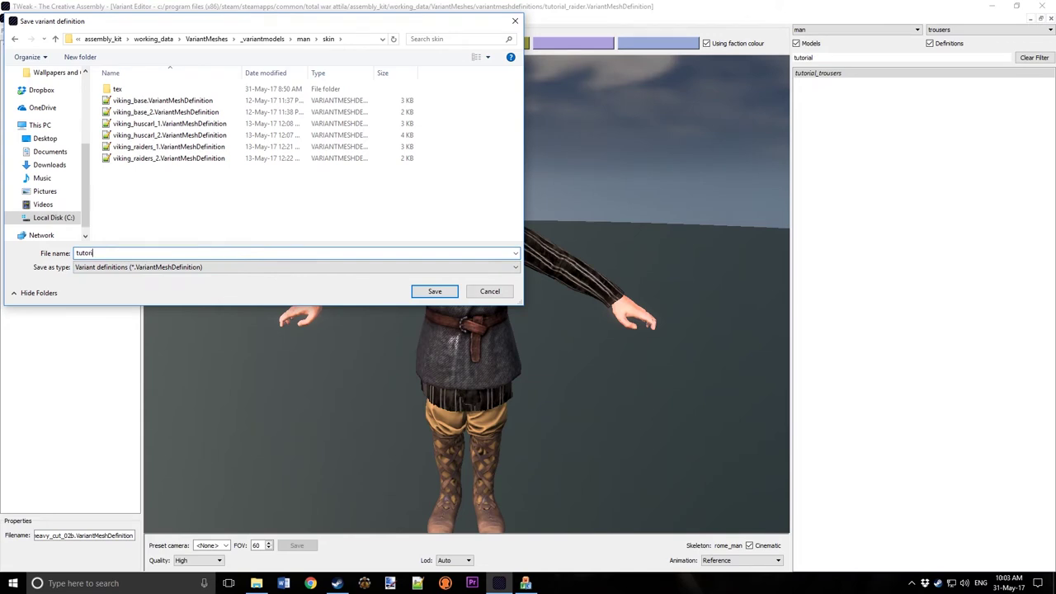
pyautogui.write('tutorial_raider_1')
pyautogui.press('Return')
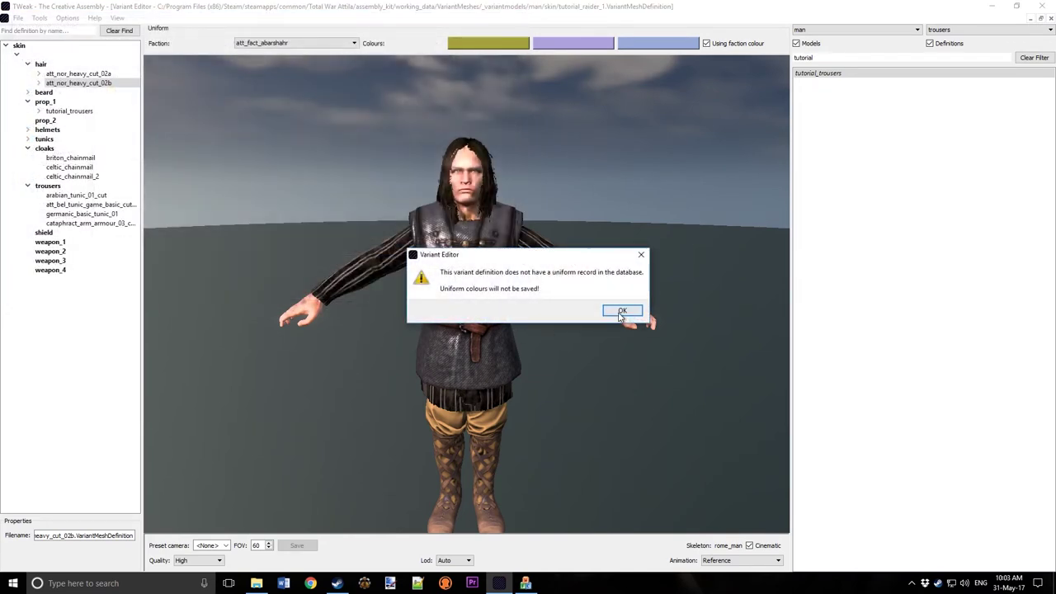
pyautogui.click(622, 312)
# Step: Load vikings_raiders.VariantMeshDefinition from the variantmeshdefinitions folder and preview its viking_raiders_1 and viking_raiders_2 skin variants
pyautogui.click(18, 18)
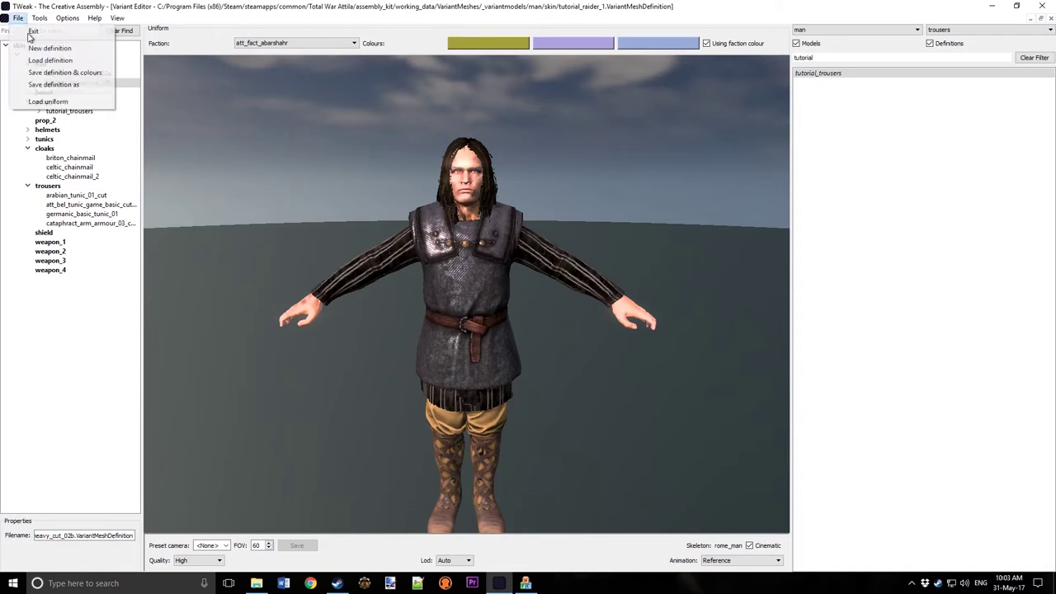
pyautogui.click(58, 66)
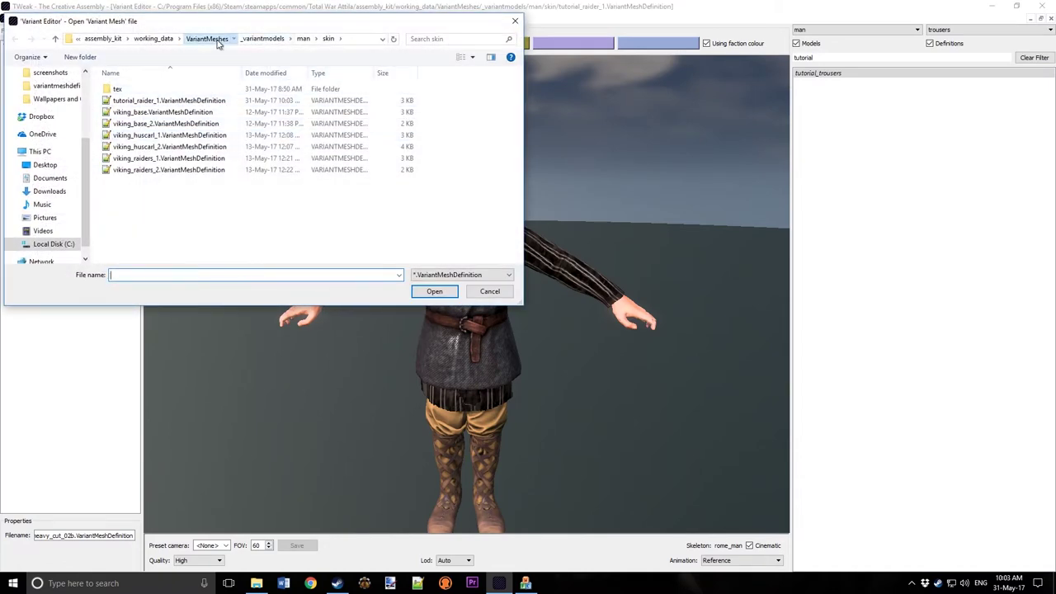
pyautogui.click(207, 38)
pyautogui.doubleClick(134, 100)
pyautogui.doubleClick(153, 100)
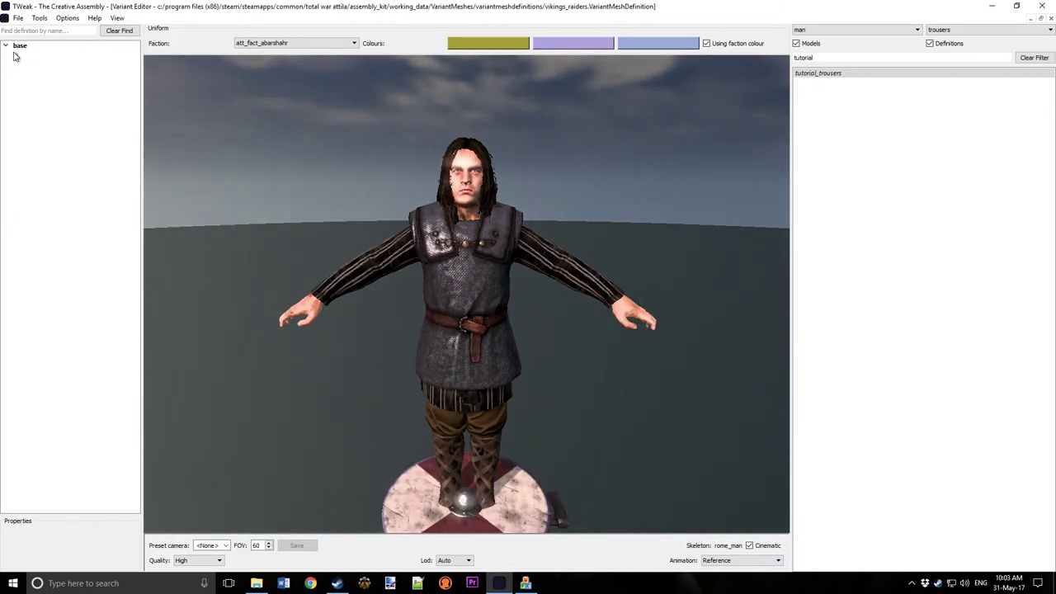
pyautogui.click(15, 54)
pyautogui.click(28, 64)
pyautogui.click(68, 73)
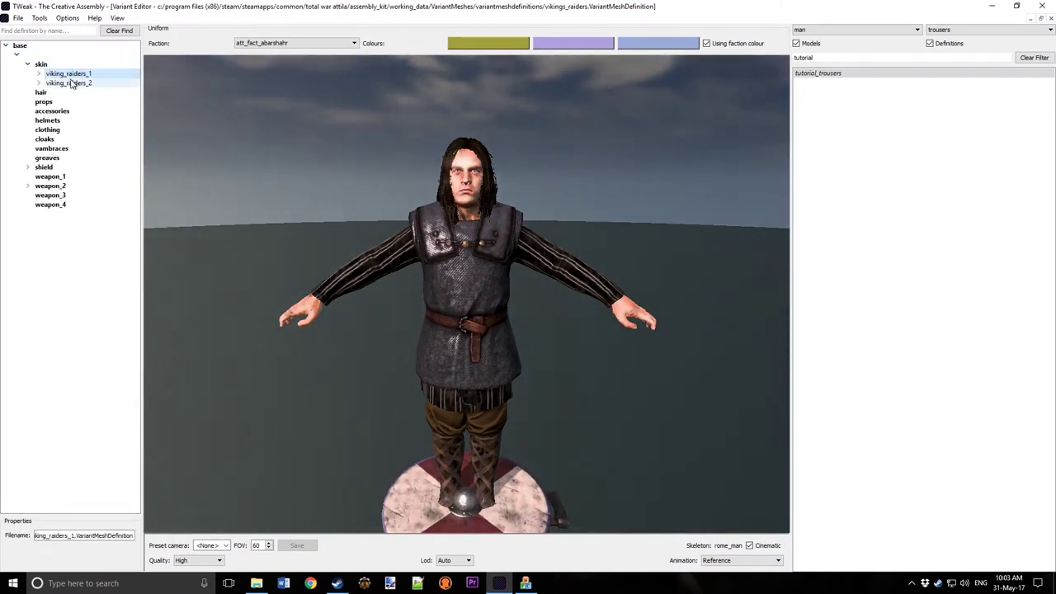
pyautogui.click(71, 83)
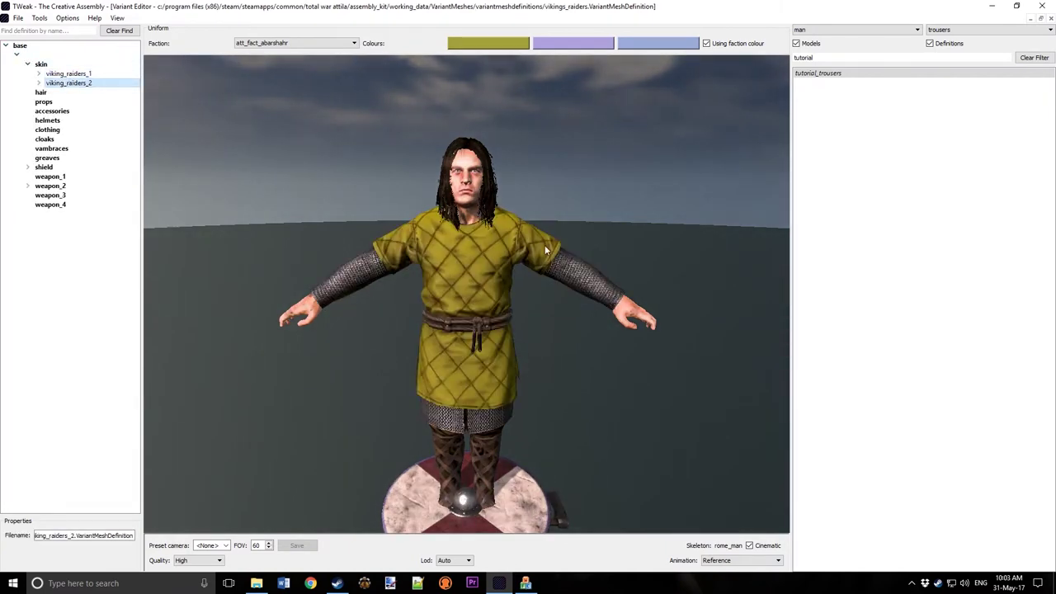
# Step: Expand viking_raiders_2 and examine the definitions nested in its skin, hair, props and clothing slots
pyautogui.click(38, 83)
pyautogui.click(61, 100)
pyautogui.click(72, 111)
pyautogui.click(72, 139)
pyautogui.click(72, 167)
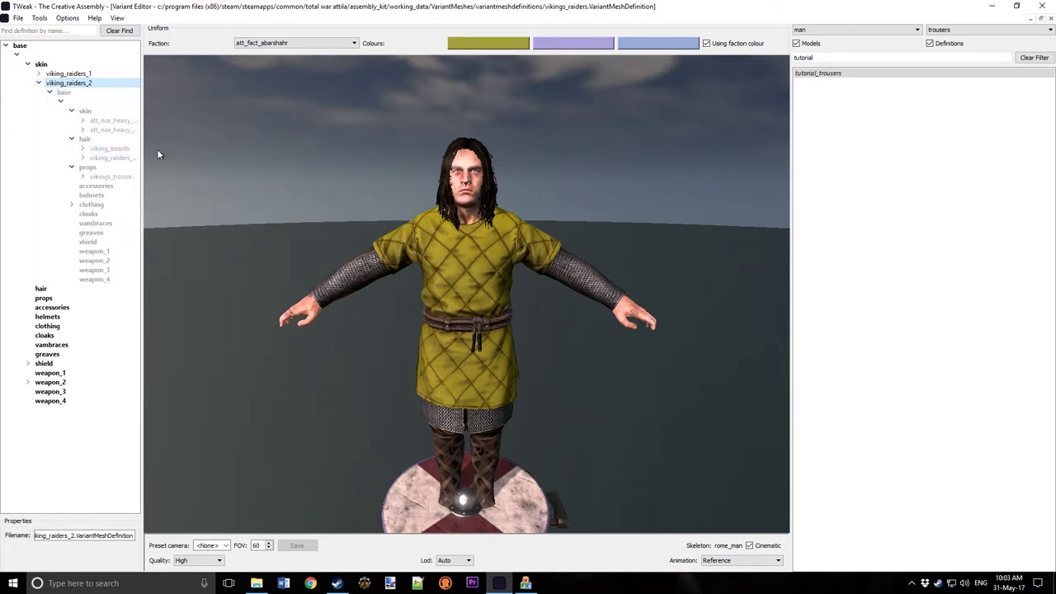
pyautogui.moveTo(142, 148); pyautogui.dragTo(299, 150)
pyautogui.click(71, 204)
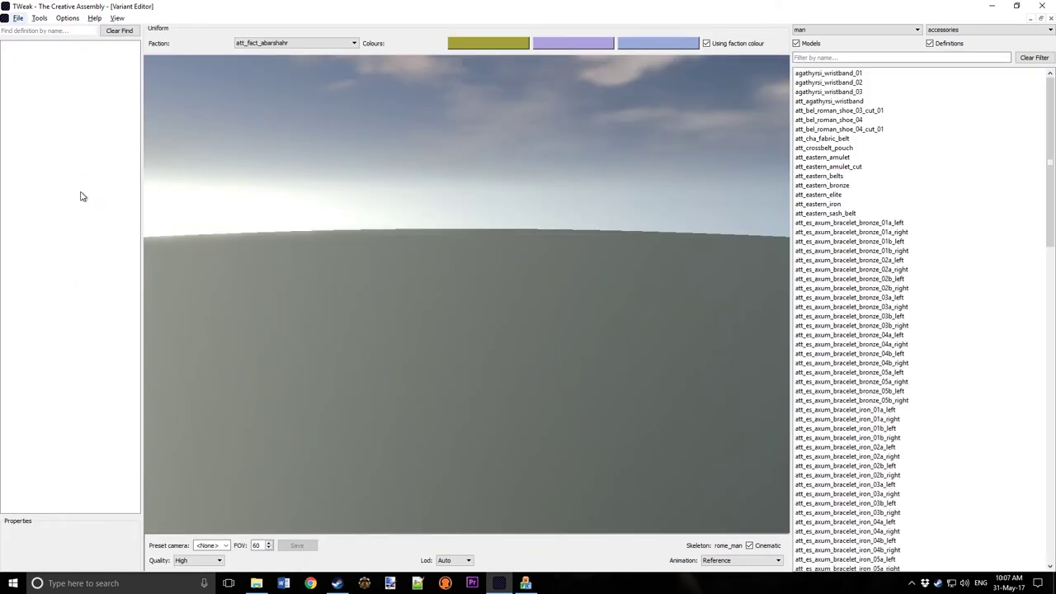
# Step: Load tutorial_trousers.variantmeshdefinition from the VariantMeshes/_variantmodels/man/trousers folder and expand att_cha_thong_trousers
pyautogui.click(19, 17)
pyautogui.click(51, 63)
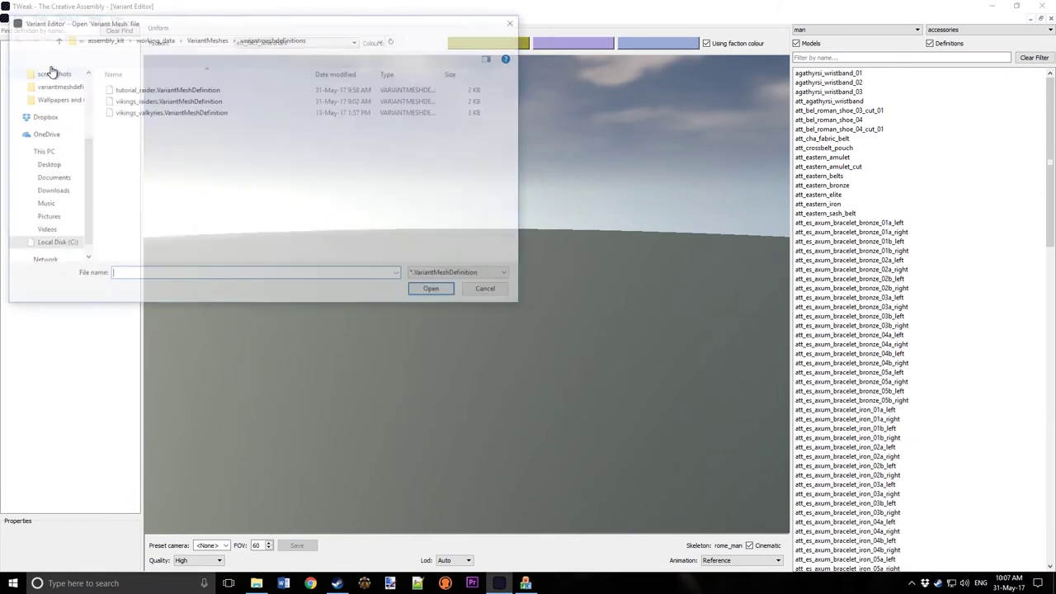
pyautogui.click(205, 39)
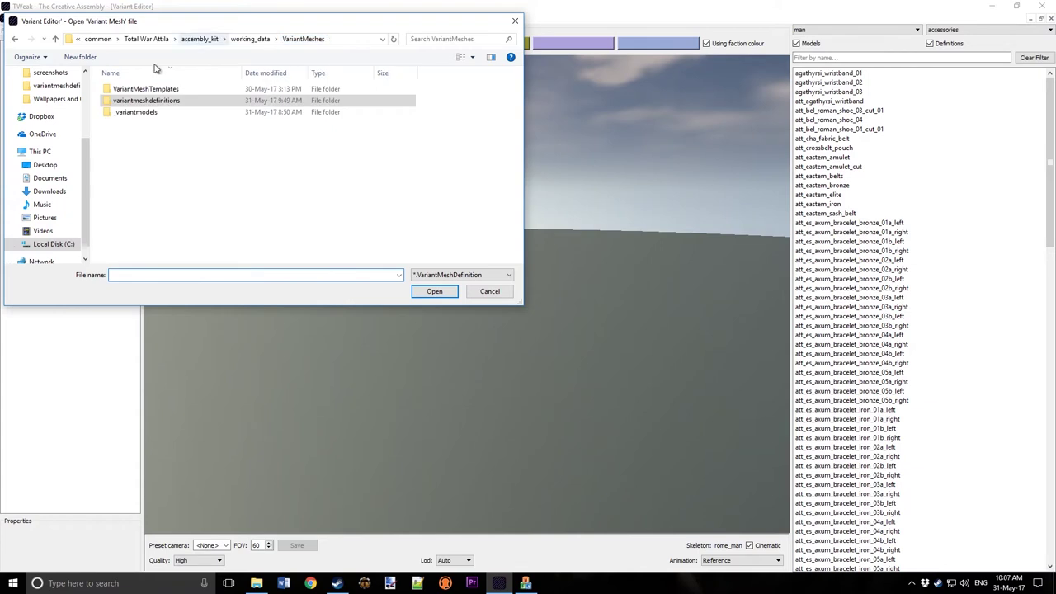
pyautogui.doubleClick(140, 111)
pyautogui.doubleClick(122, 89)
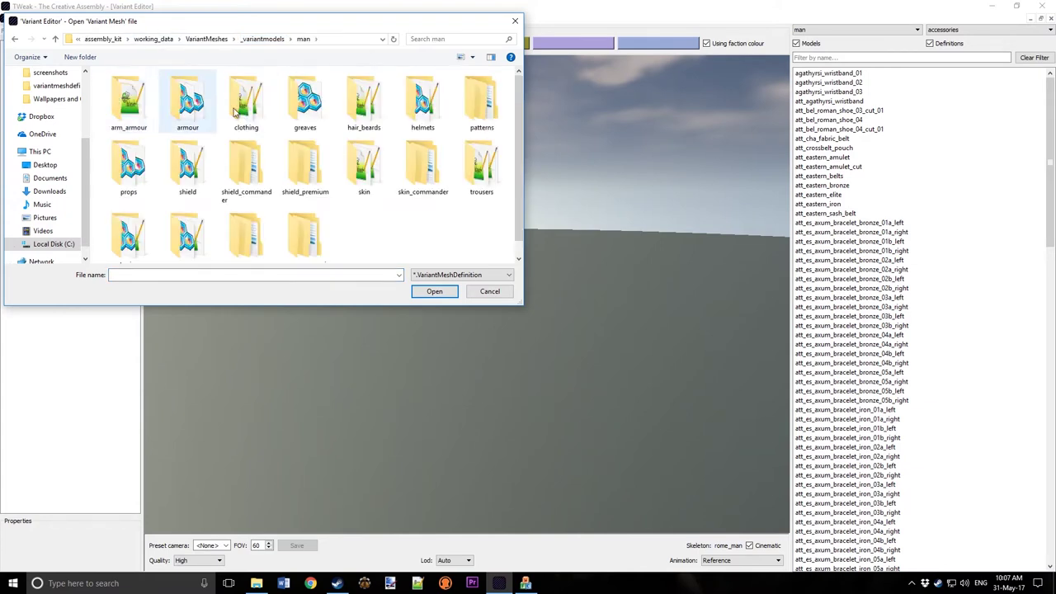
pyautogui.scroll(-1, 206, 218)
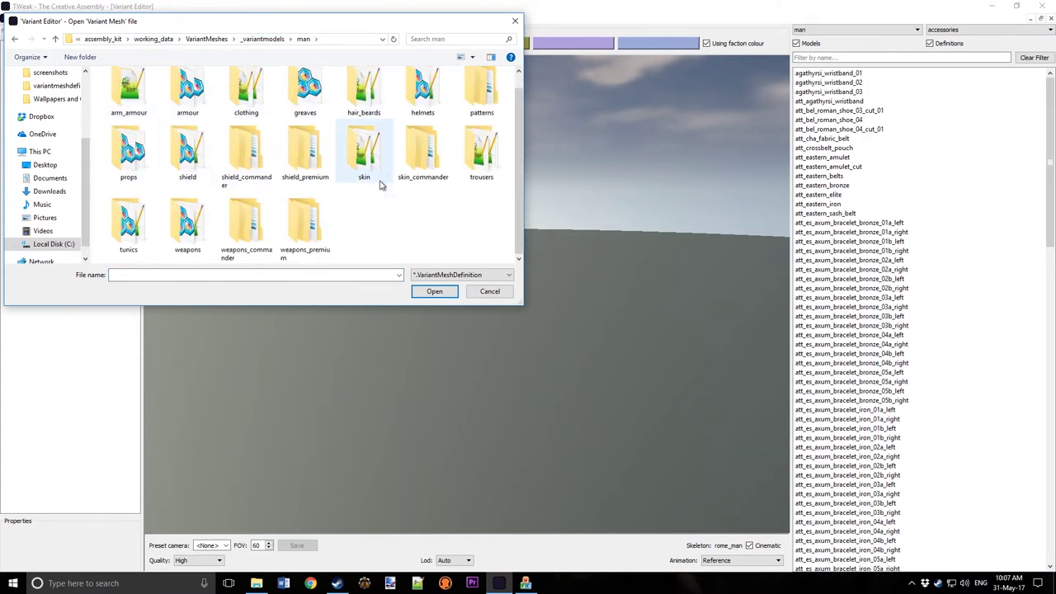
pyautogui.doubleClick(483, 157)
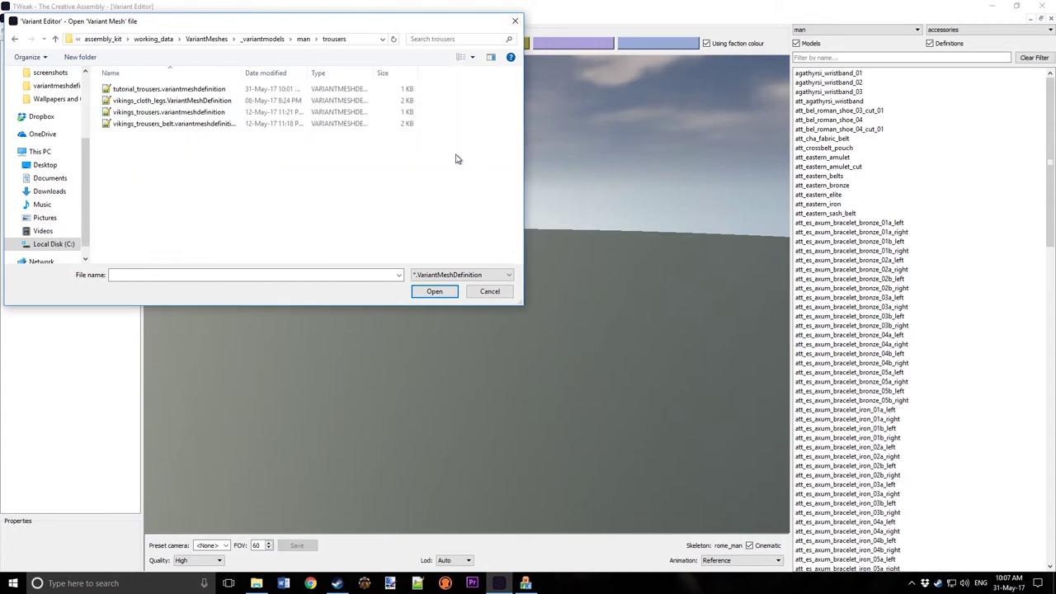
pyautogui.doubleClick(158, 89)
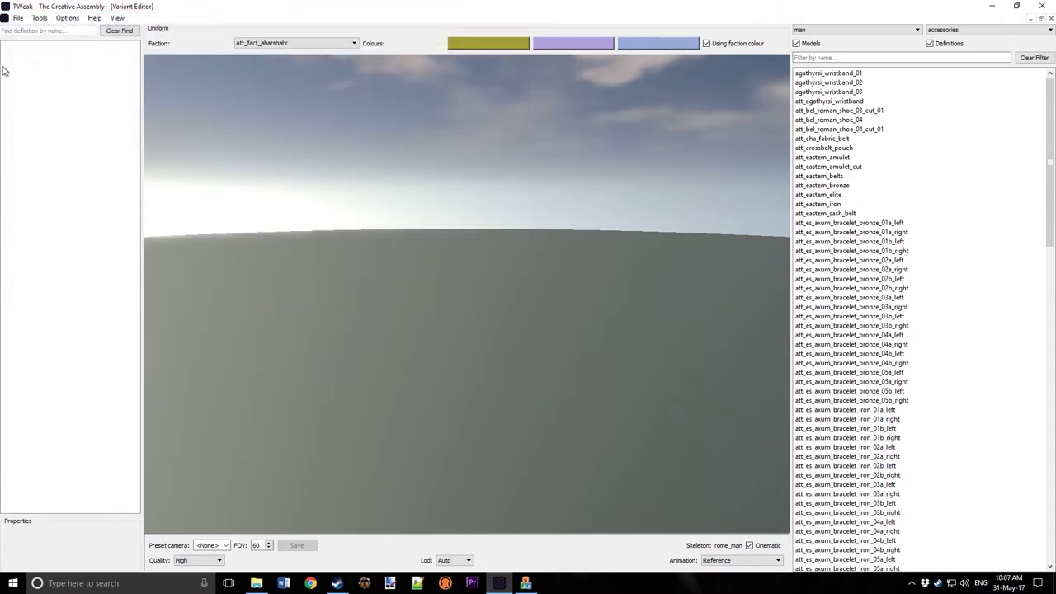
pyautogui.click(17, 54)
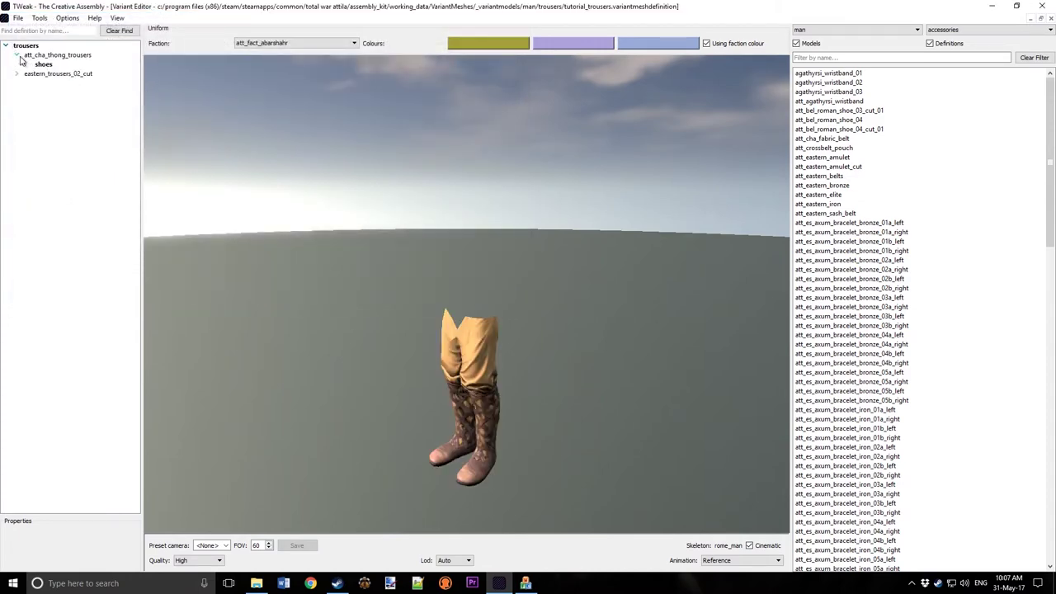
# Step: Add att_germanic_belts from the man accessories to the shoes slot of att_cha_thong_trousers
pyautogui.click(41, 64)
pyautogui.click(17, 74)
pyautogui.click(134, 64)
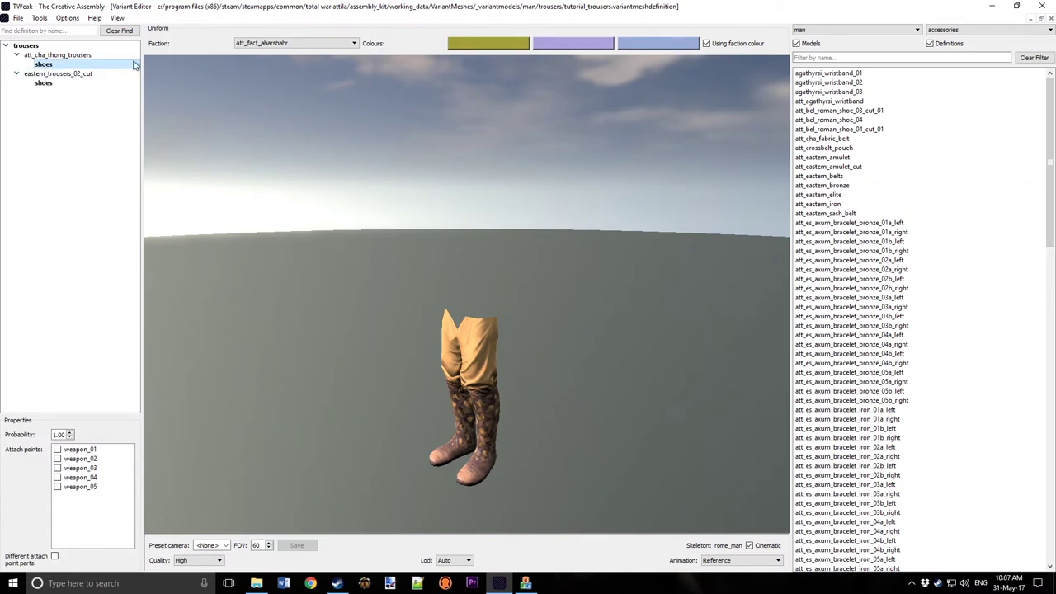
pyautogui.click(962, 31)
pyautogui.scroll(-4, 969, 49)
pyautogui.scroll(4, 966, 53)
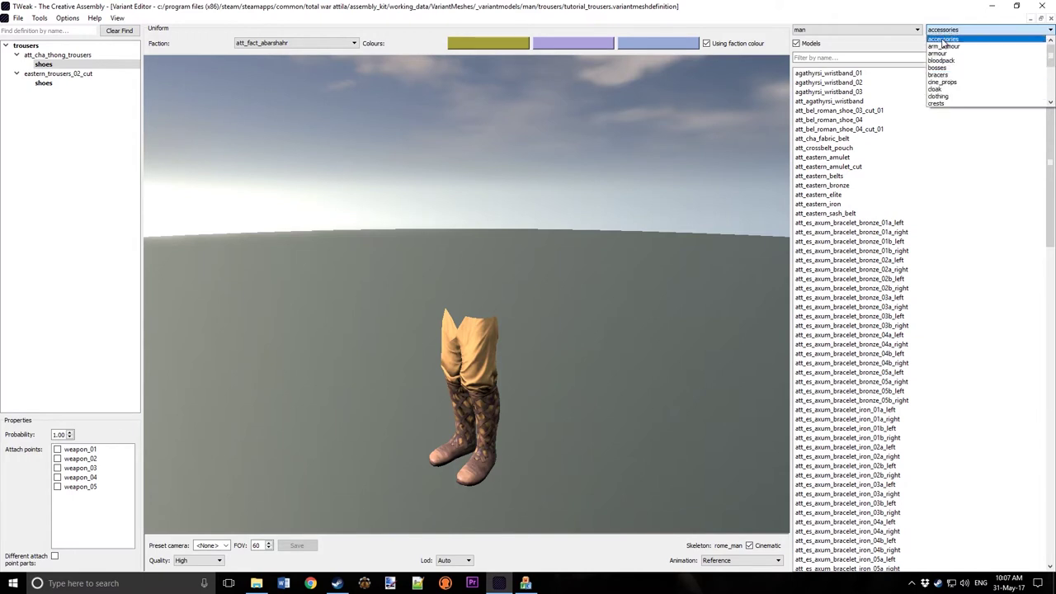
pyautogui.click(945, 39)
pyautogui.click(861, 56)
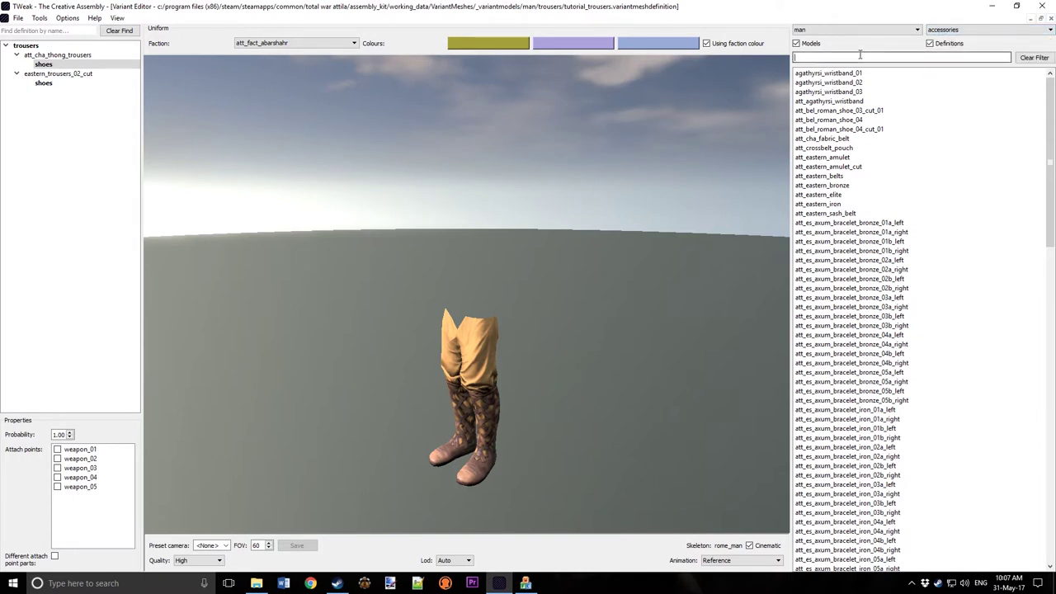
pyautogui.write('belt')
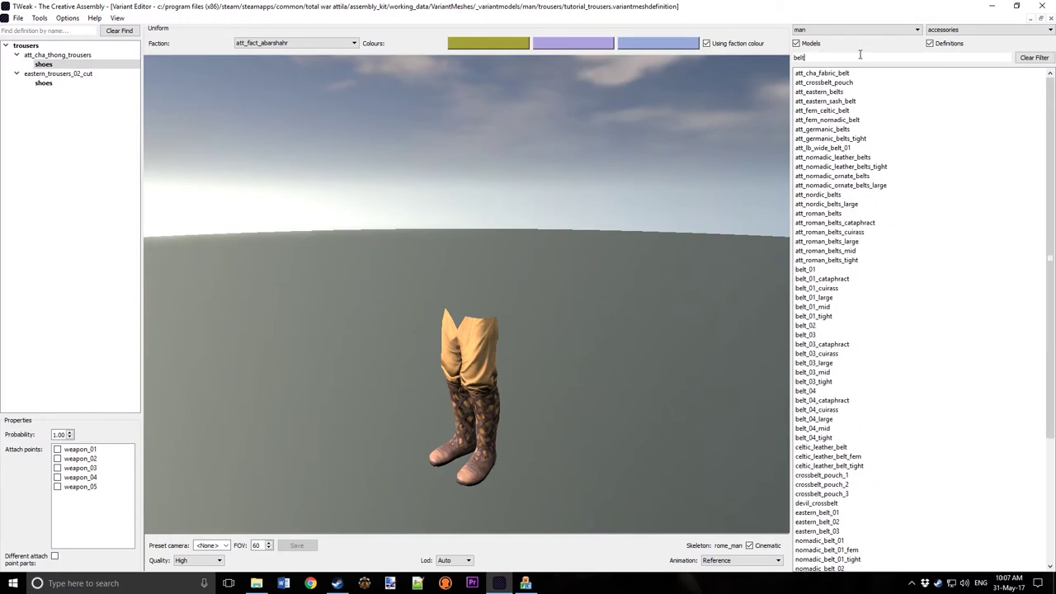
pyautogui.press('BackSpace')
pyautogui.press('BackSpace')
pyautogui.press('BackSpace')
pyautogui.press('BackSpace')
pyautogui.write('germa')
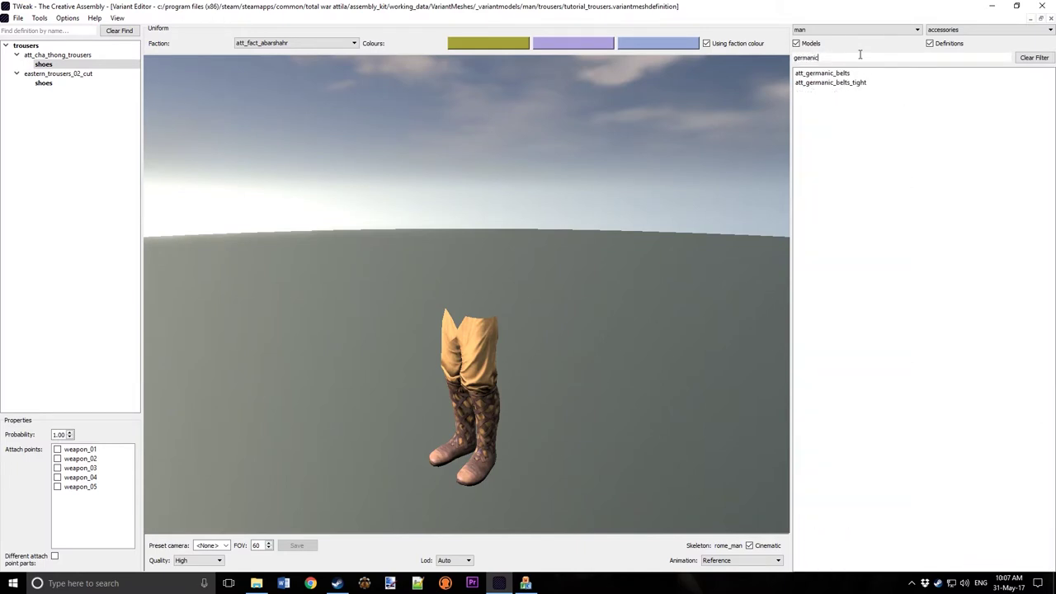
pyautogui.write('nic')
pyautogui.doubleClick(839, 73)
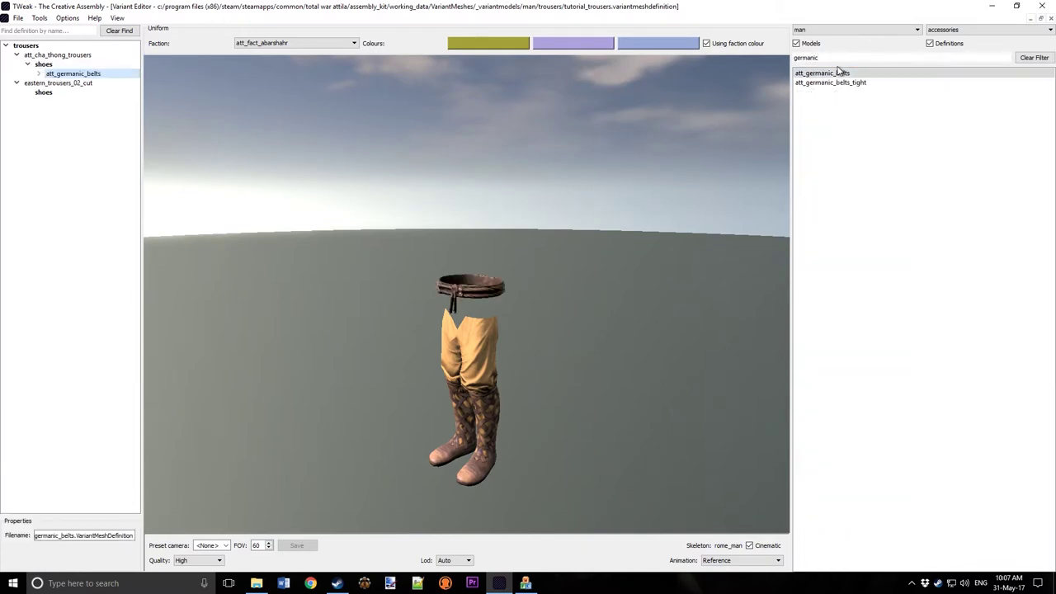
# Step: Add att_nordic_belts and att_roman_belts to the shoes slot of att_cha_thong_trousers
pyautogui.write('birduc')
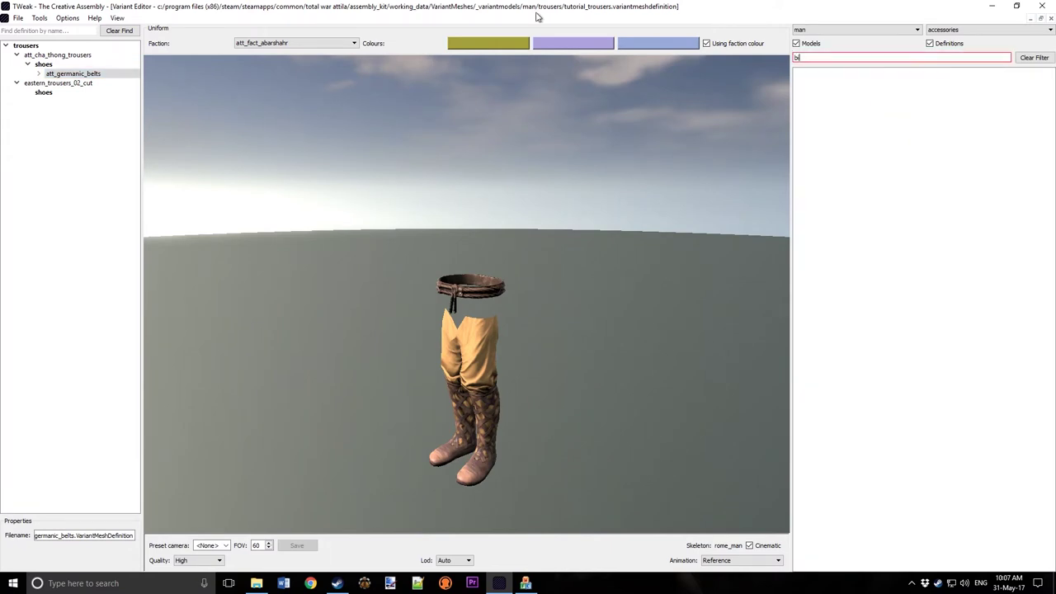
pyautogui.press('BackSpace')
pyautogui.press('BackSpace')
pyautogui.press('BackSpace')
pyautogui.press('BackSpace')
pyautogui.press('BackSpace')
pyautogui.press('BackSpace')
pyautogui.write('nordic_')
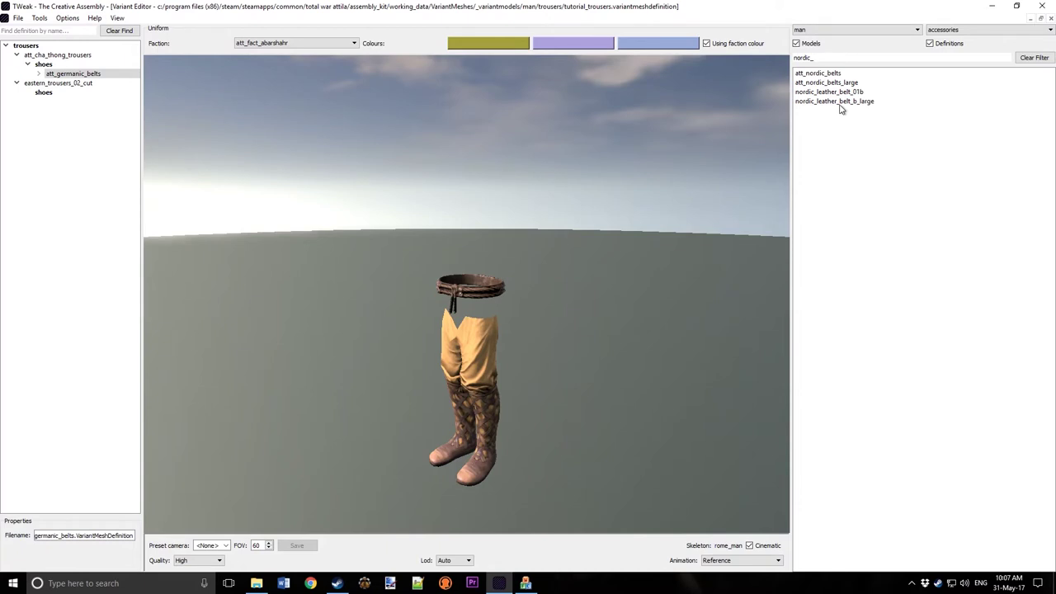
pyautogui.doubleClick(817, 72)
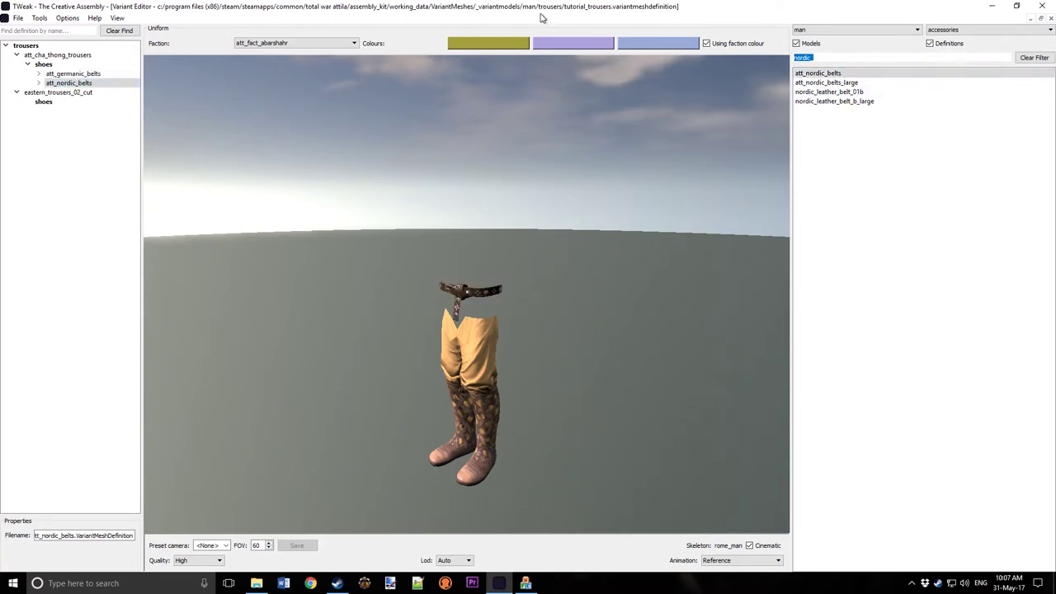
pyautogui.write('roman')
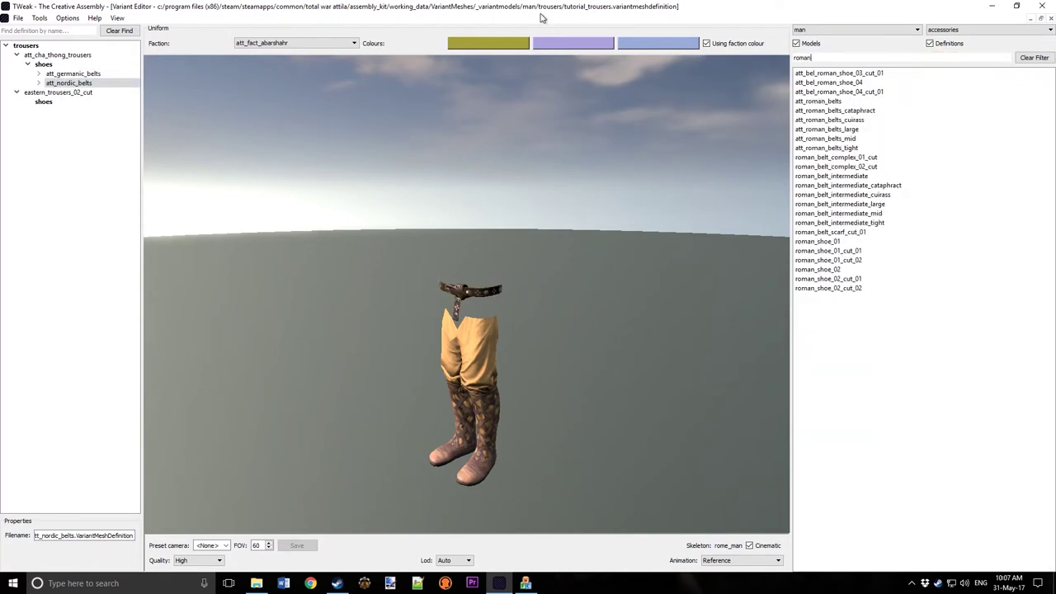
pyautogui.write('_bel')
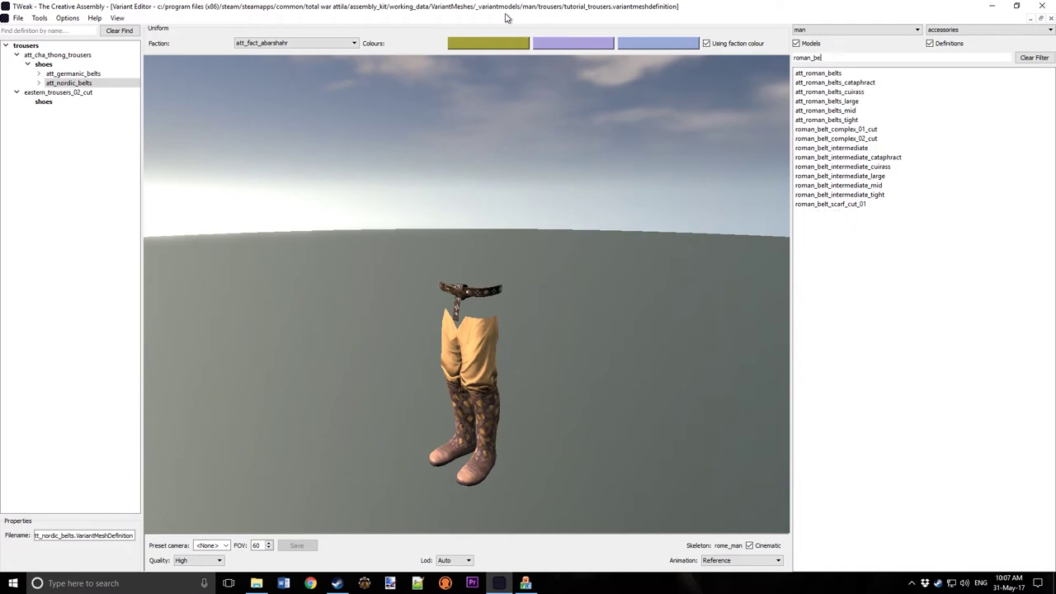
pyautogui.doubleClick(869, 74)
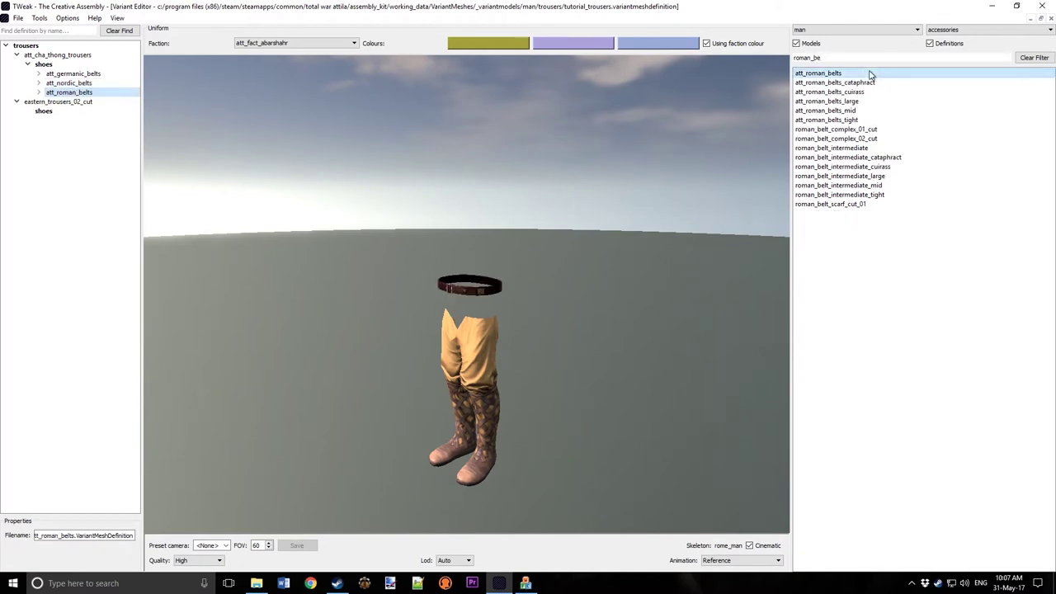
# Step: Add att_roman_belts, att_nordic_belts and att_germanic_belts to the shoes slot of eastern_trousers_02_cut
pyautogui.moveTo(584, 250); pyautogui.dragTo(581, 284)
pyautogui.click(41, 111)
pyautogui.doubleClick(827, 73)
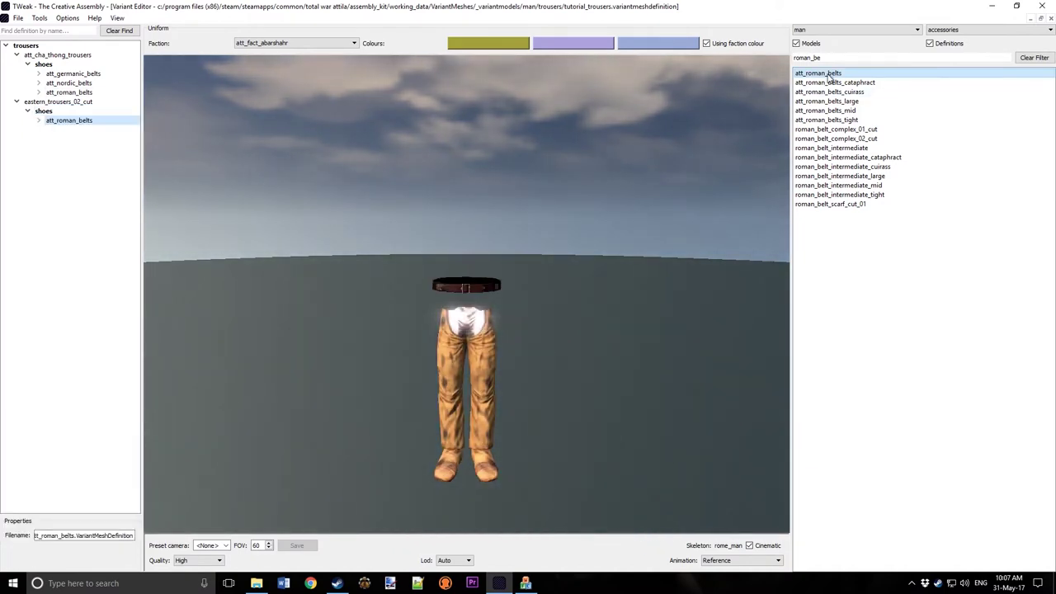
pyautogui.write('nordic')
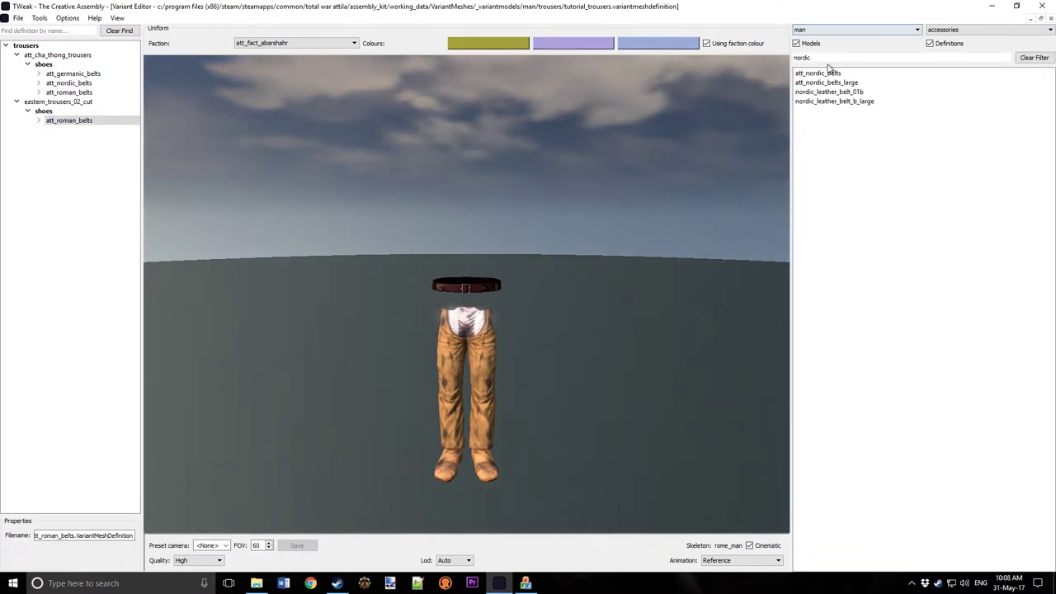
pyautogui.doubleClick(827, 73)
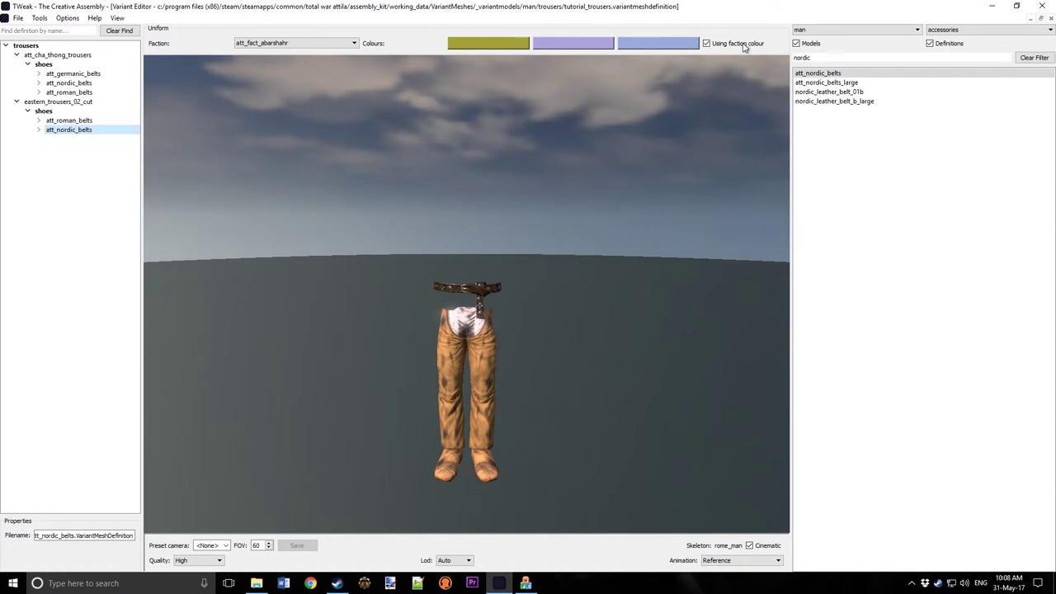
pyautogui.write('german')
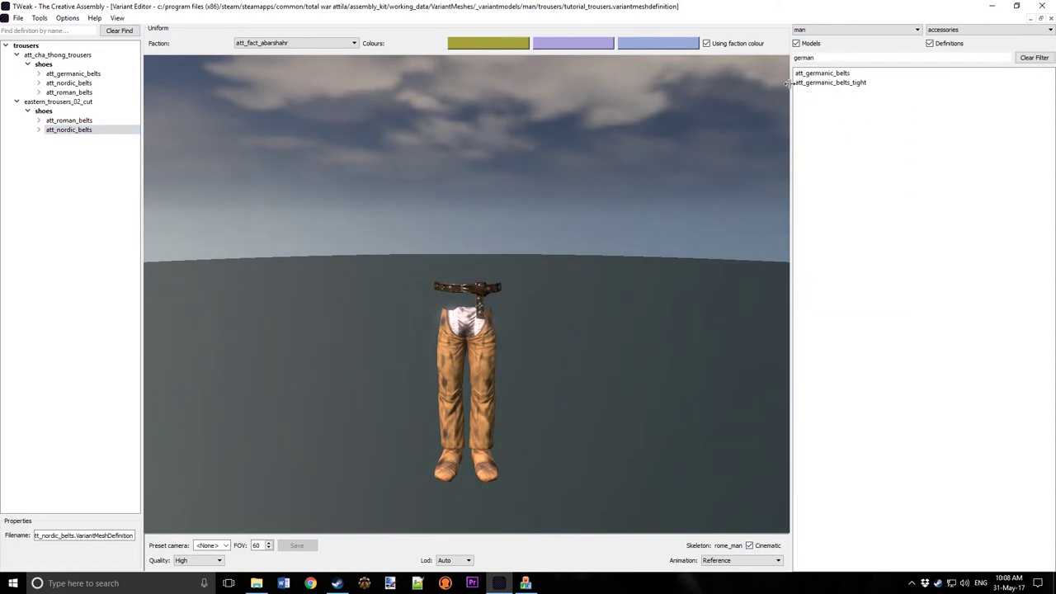
pyautogui.doubleClick(825, 73)
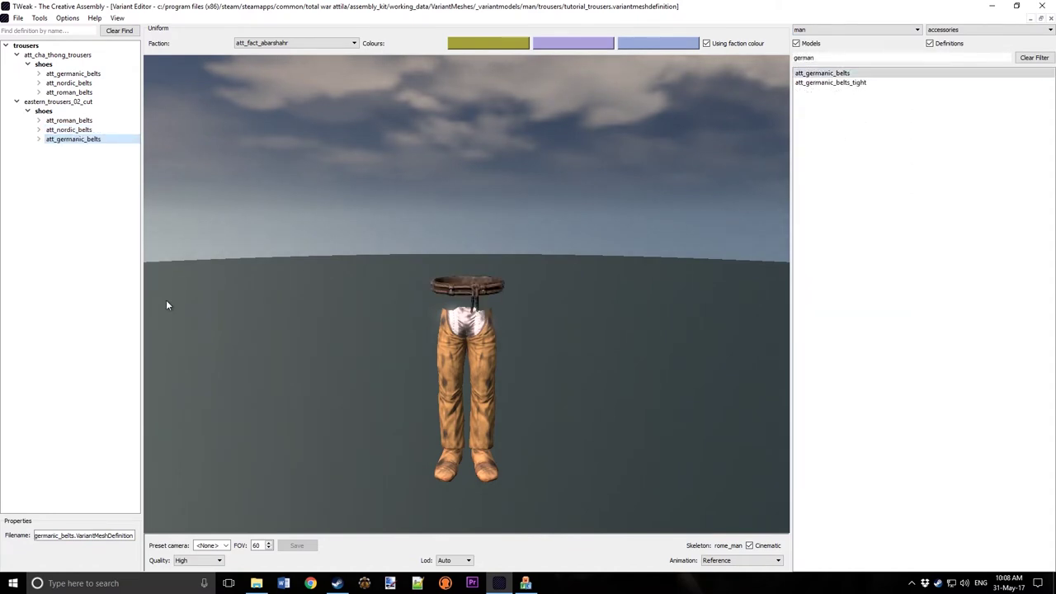
# Step: Save the definition as tutorial_trousers_belt.variantmeshdefinition in the trousers folder and acknowledge the uniform record warning
pyautogui.click(18, 17)
pyautogui.click(42, 85)
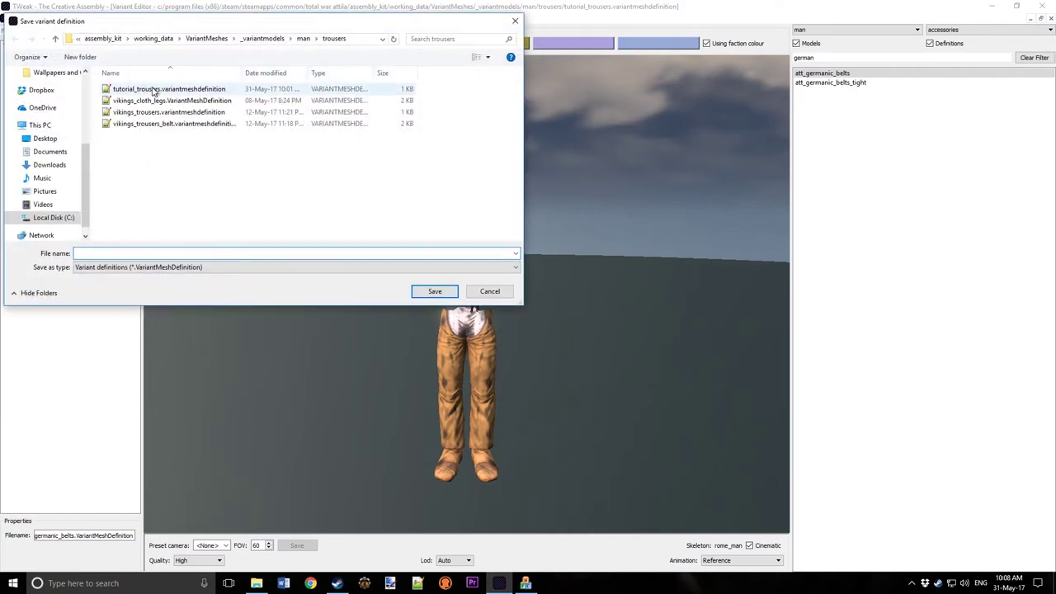
pyautogui.click(153, 89)
pyautogui.click(119, 255)
pyautogui.click(123, 253)
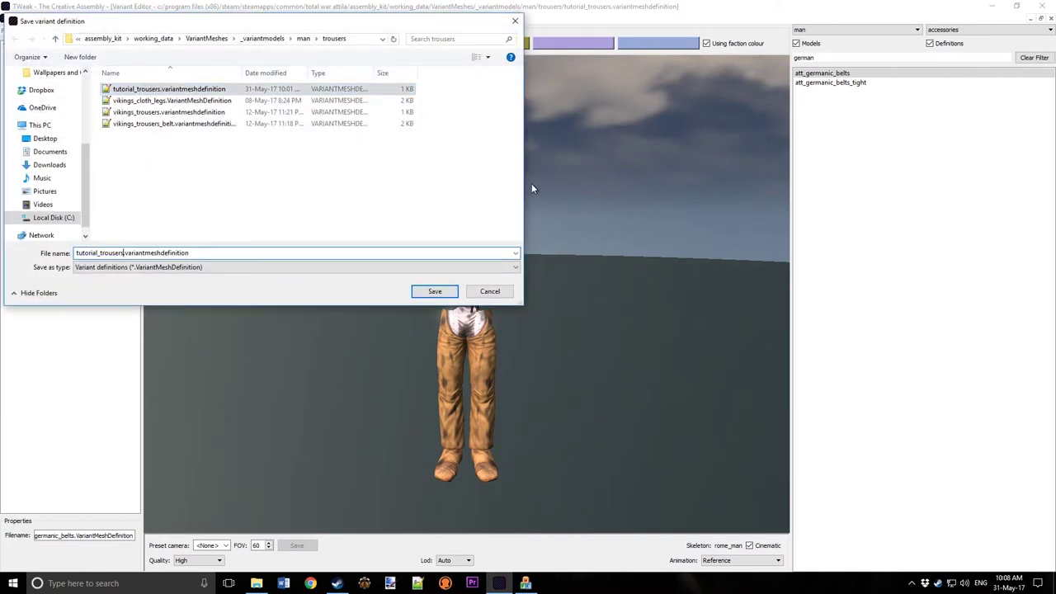
pyautogui.write('_belt')
pyautogui.press('Return')
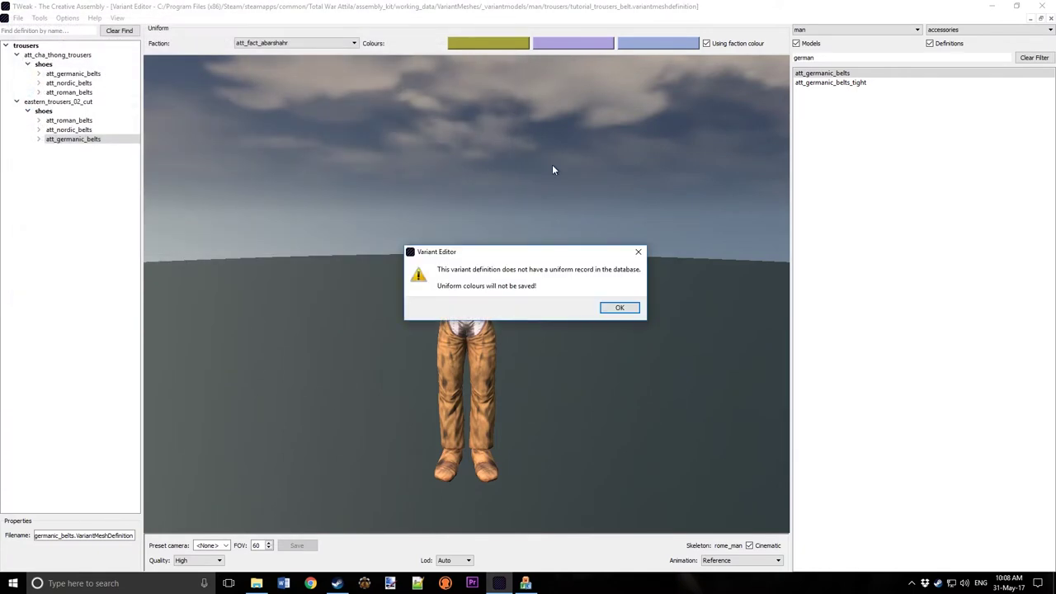
pyautogui.click(615, 310)
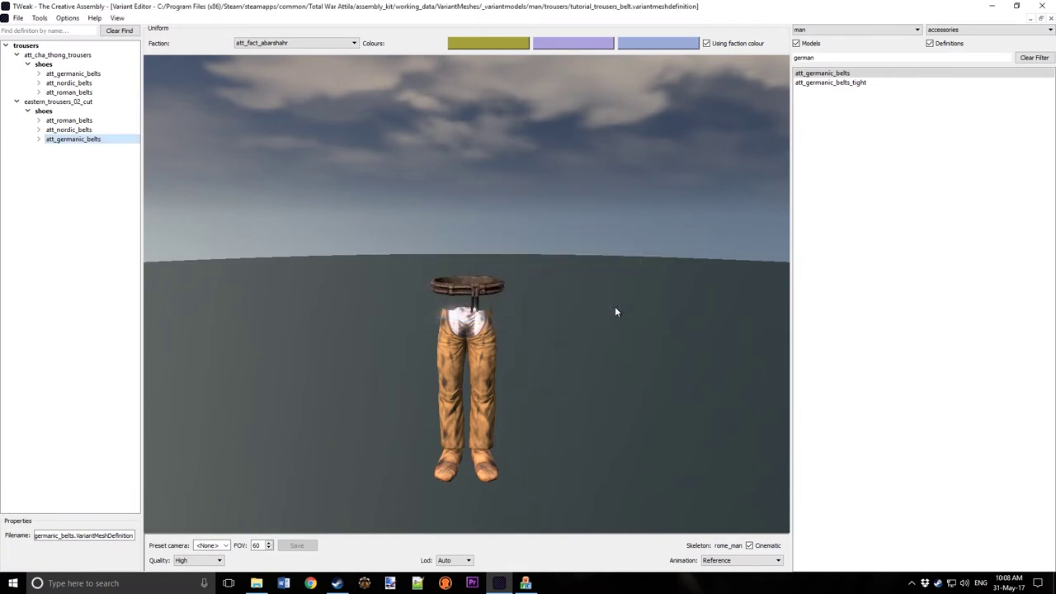
# Step: Load tutorial_raider_1.VariantMeshDefinition from the VariantMeshes/_variantmodels/man/skin folder
pyautogui.click(17, 18)
pyautogui.click(35, 62)
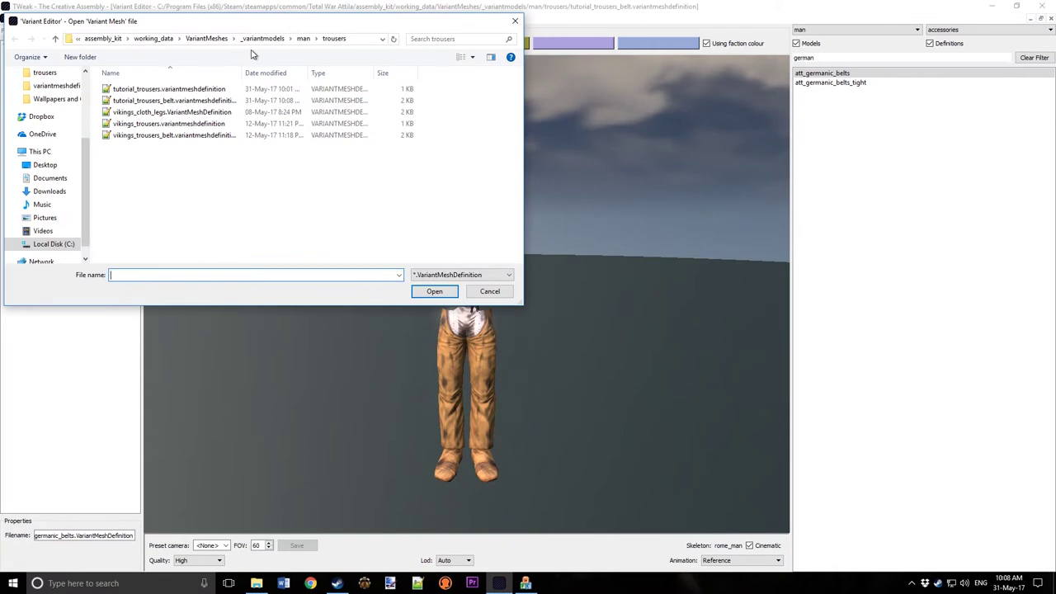
pyautogui.click(261, 40)
pyautogui.click(264, 38)
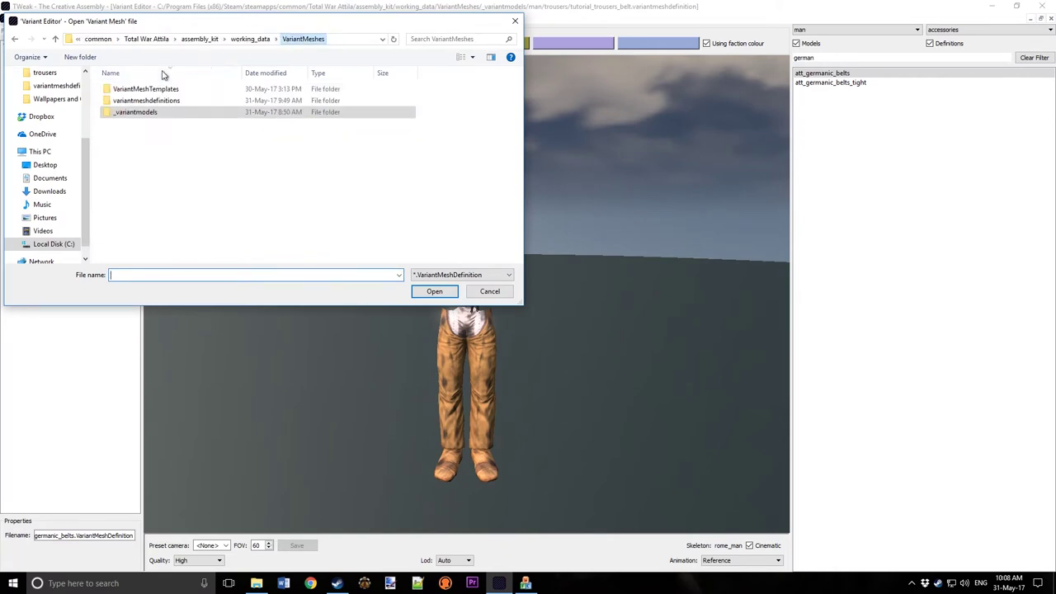
pyautogui.doubleClick(145, 112)
pyautogui.doubleClick(136, 91)
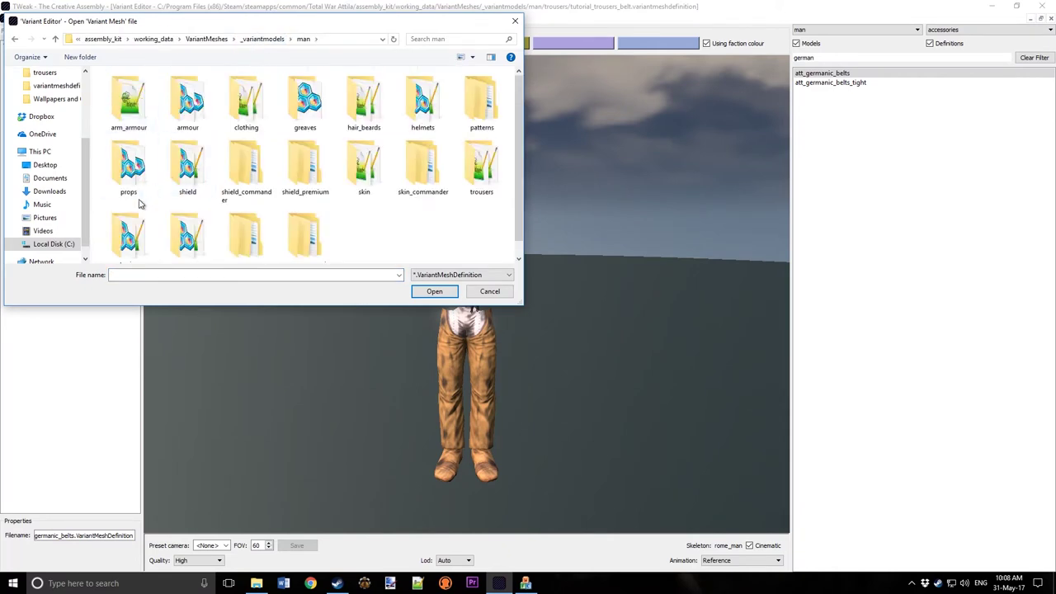
pyautogui.scroll(-1, 245, 221)
pyautogui.doubleClick(363, 150)
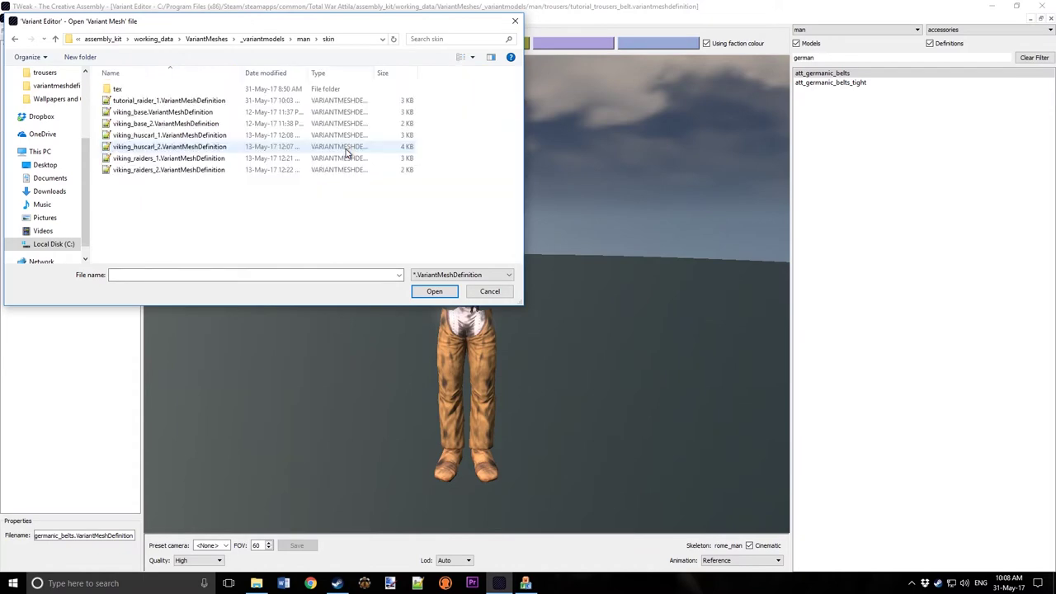
pyautogui.doubleClick(157, 100)
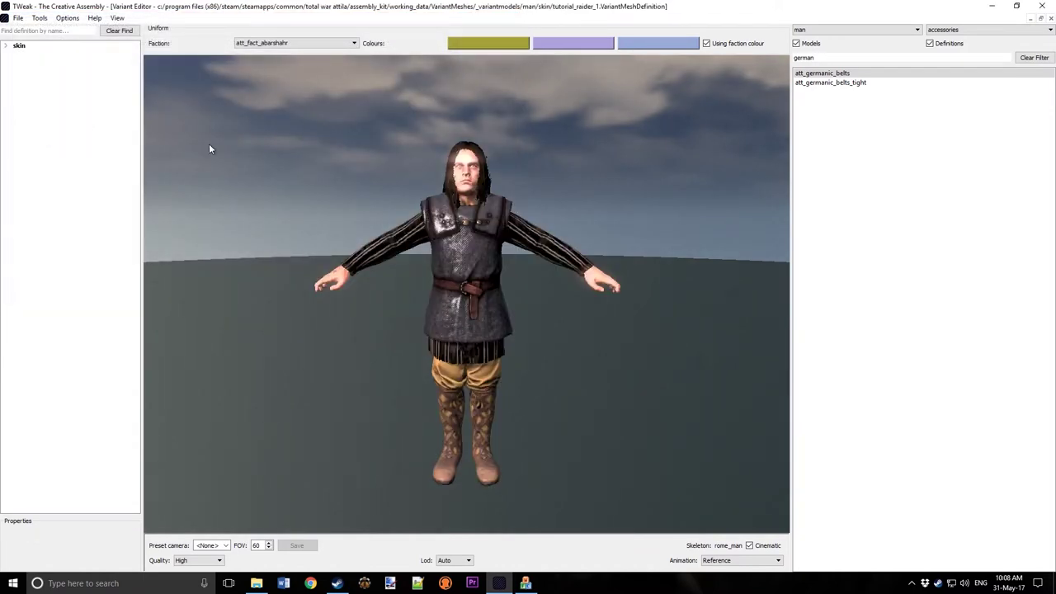
# Step: Expand the skin's hair, beard and prop_1 slots and examine the tutorial definitions nested in them
pyautogui.click(13, 47)
pyautogui.click(16, 55)
pyautogui.click(22, 64)
pyautogui.click(27, 64)
pyautogui.click(27, 93)
pyautogui.click(27, 121)
pyautogui.click(66, 130)
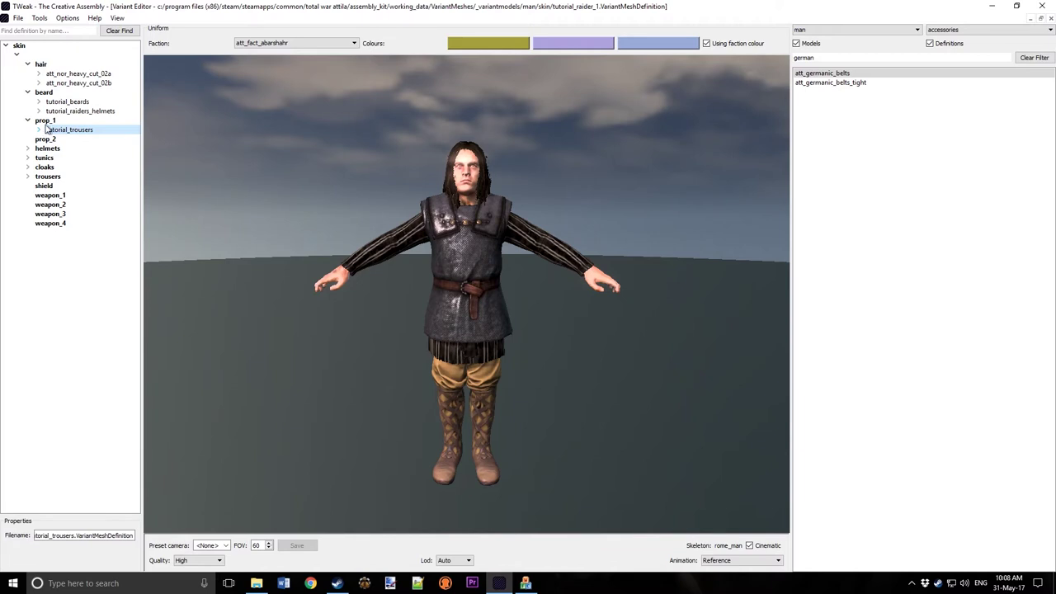
pyautogui.click(45, 121)
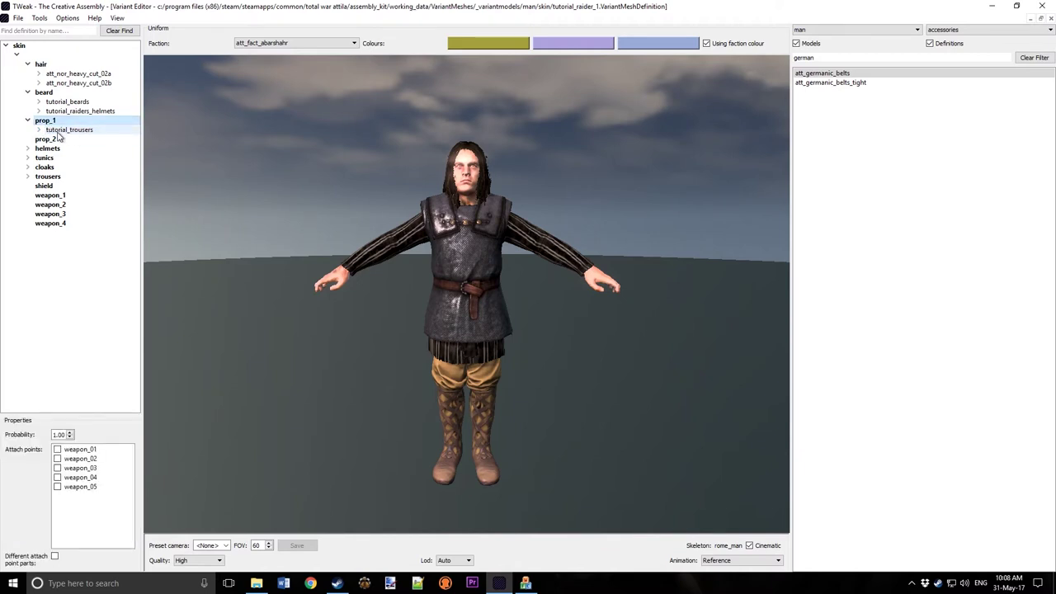
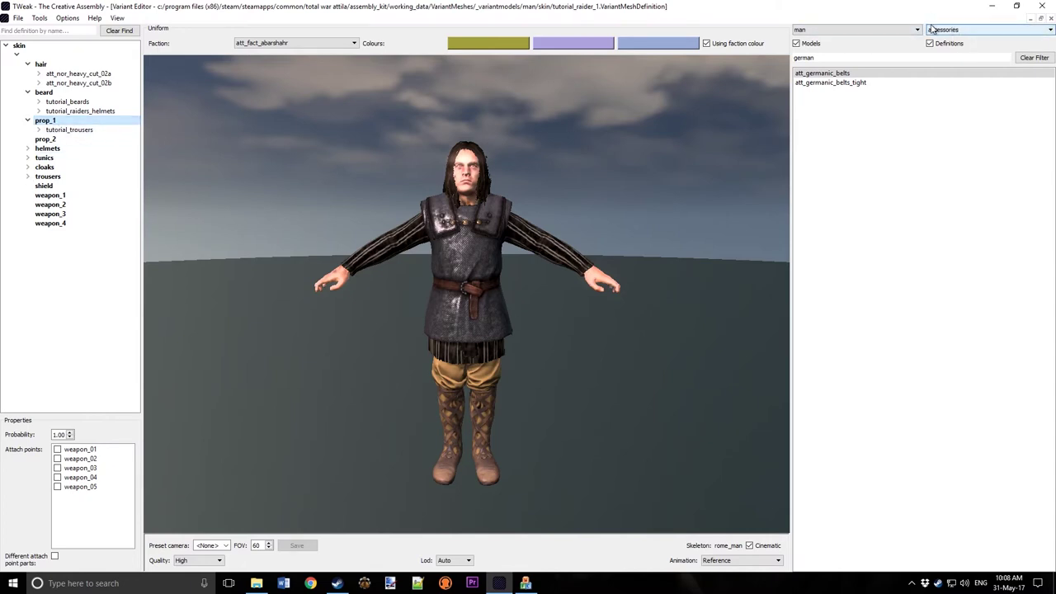
pyautogui.click(74, 131)
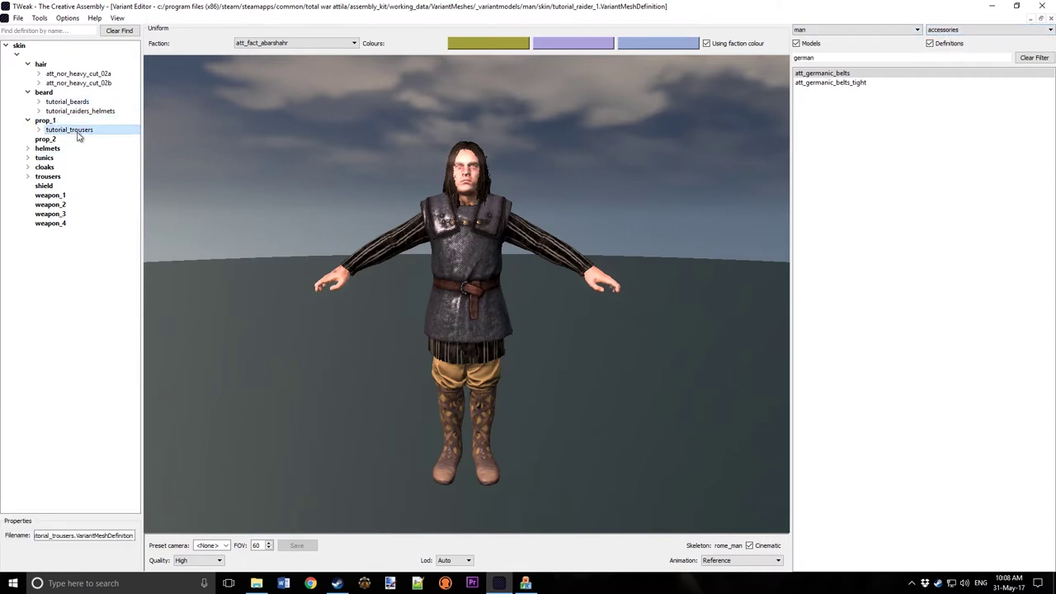
# Step: Delete the helmets and tunics slots from the tutorial_raider_1 skin
pyautogui.click(27, 149)
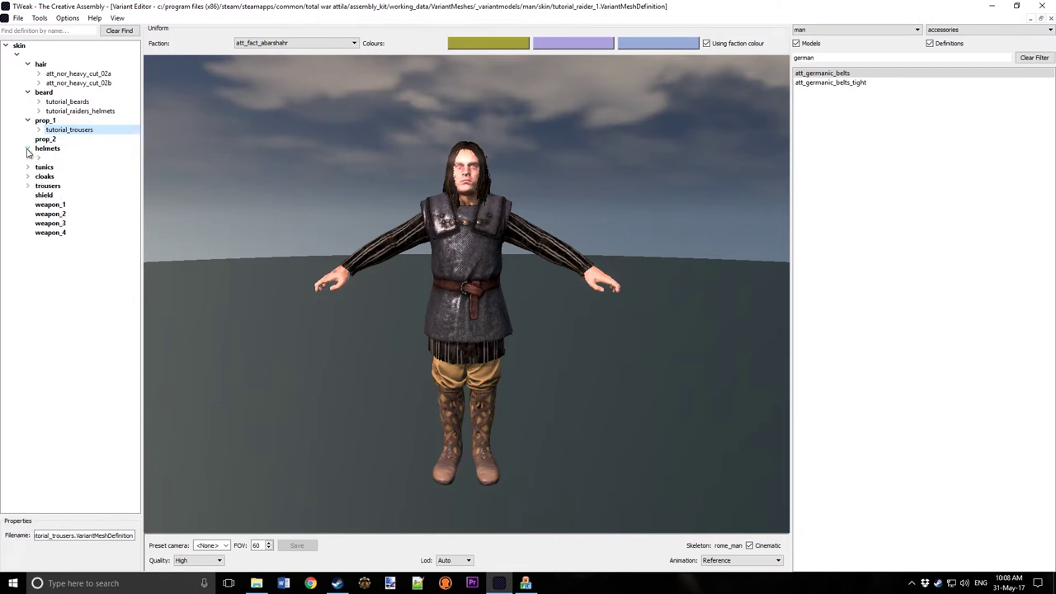
pyautogui.click(35, 159)
pyautogui.click(38, 160)
pyautogui.click(39, 160)
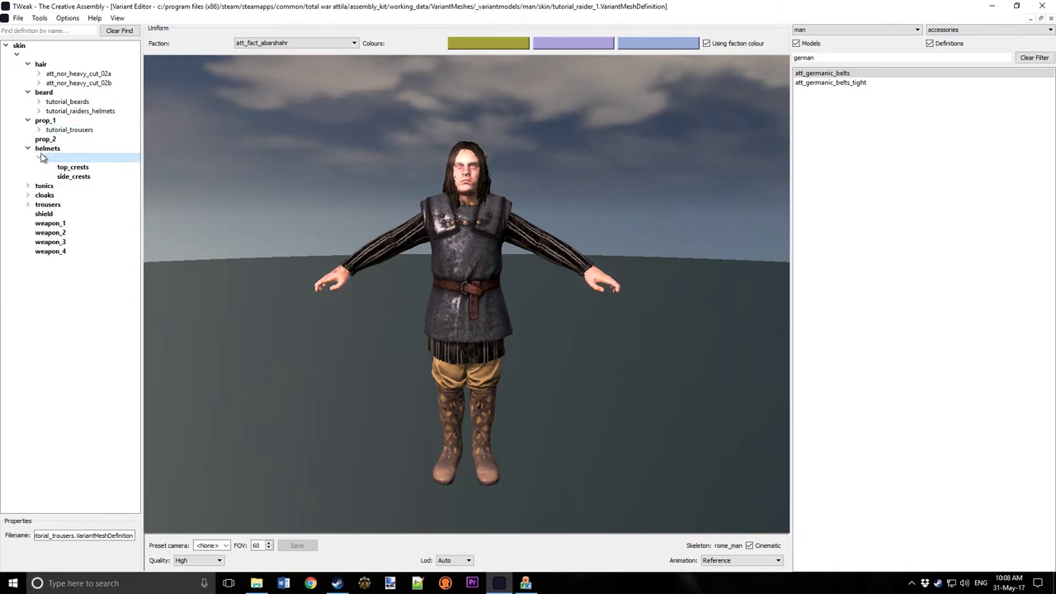
pyautogui.click(46, 149)
pyautogui.press('Delete')
pyautogui.click(27, 157)
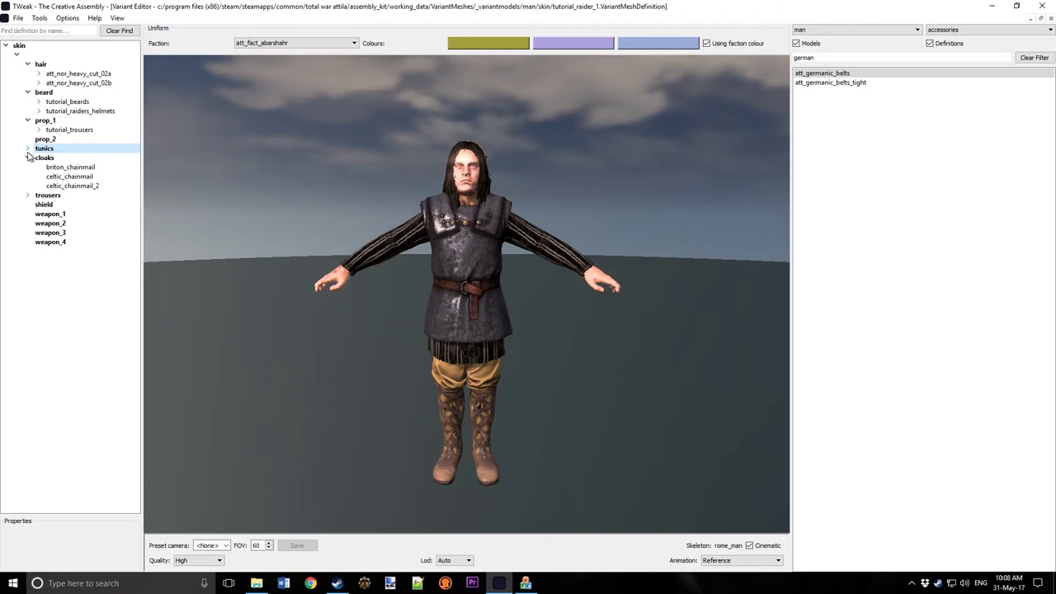
pyautogui.press('Delete')
# Step: Remove briton_chainmail, celtic_chainmail and celtic_chainmail_2 from the cloaks slot
pyautogui.click(53, 157)
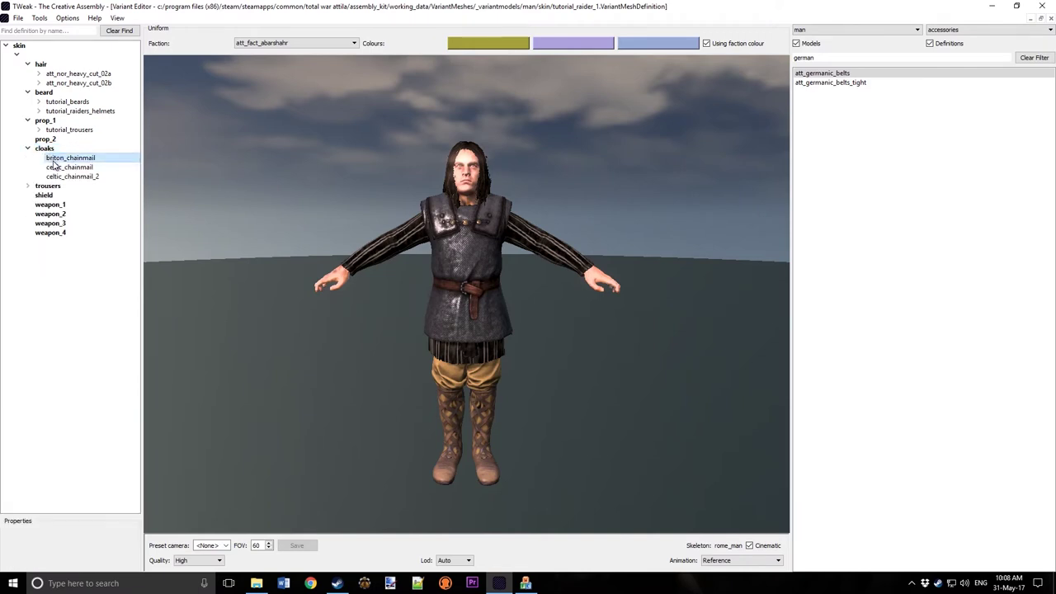
pyautogui.press('Delete')
pyautogui.press('Delete')
pyautogui.press('Delete')
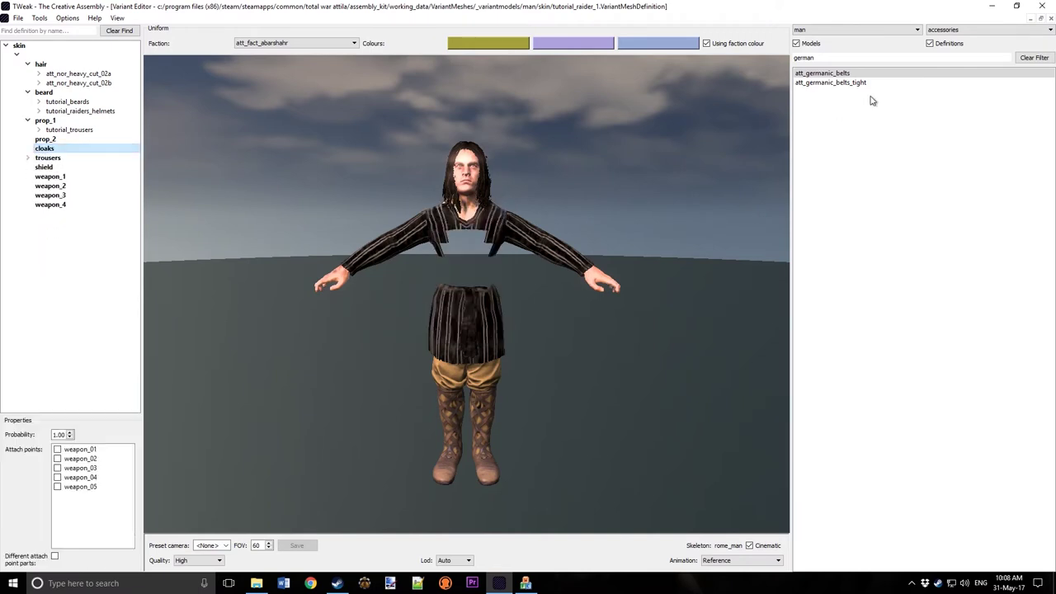
# Step: Add nordic_padded_01_faction from the man armour category to the cloaks slot, filtering the list by "nordic_padded_"
pyautogui.click(943, 29)
pyautogui.click(940, 49)
pyautogui.doubleClick(924, 55)
pyautogui.press('BackSpace')
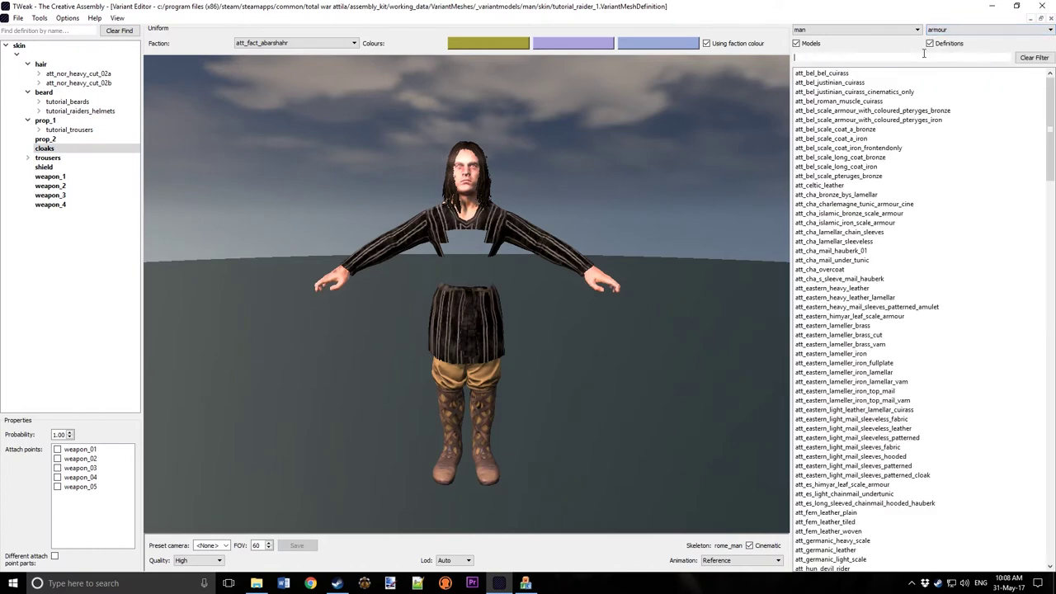
pyautogui.write('nordic_padded_')
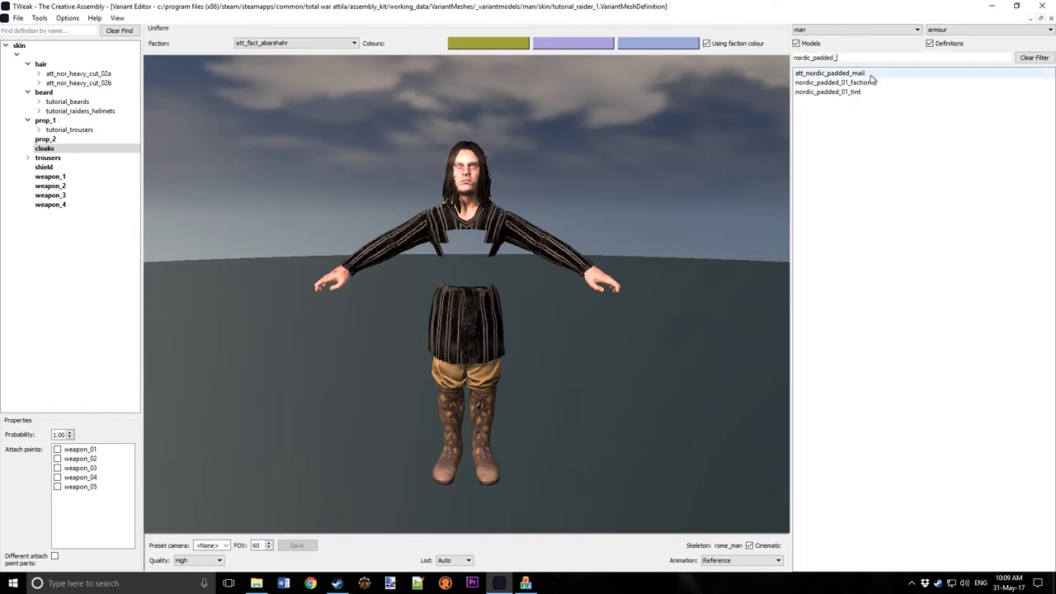
pyautogui.doubleClick(833, 82)
pyautogui.scroll(3, 492, 273)
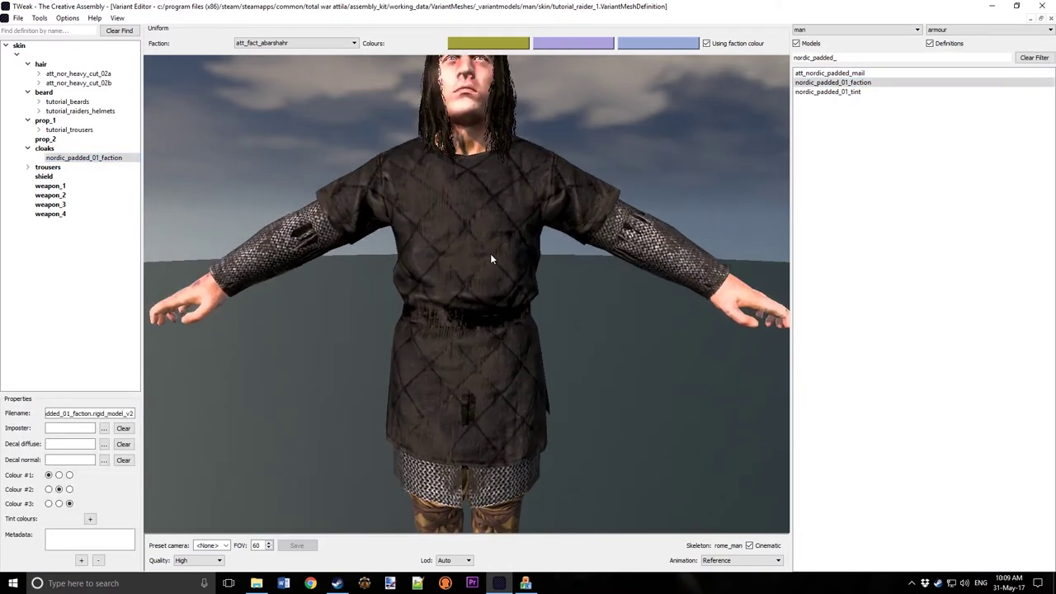
pyautogui.scroll(-3, 474, 194)
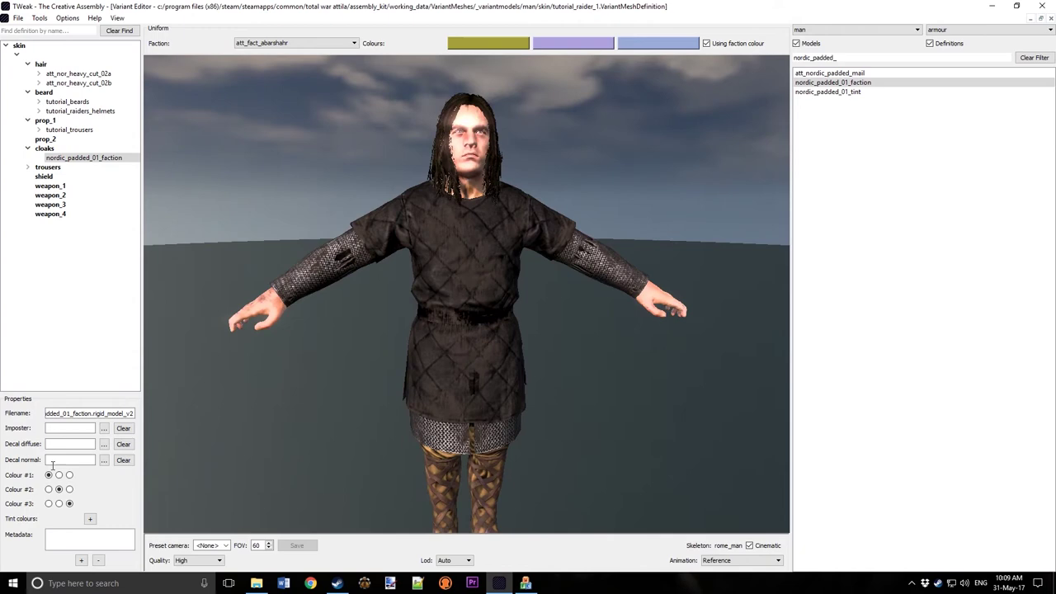
# Step: Add five tint colours to nordic_padded_01_faction, setting the first to near-black brown (24, 14, 5) and the second to brown from the custom colours
pyautogui.click(90, 518)
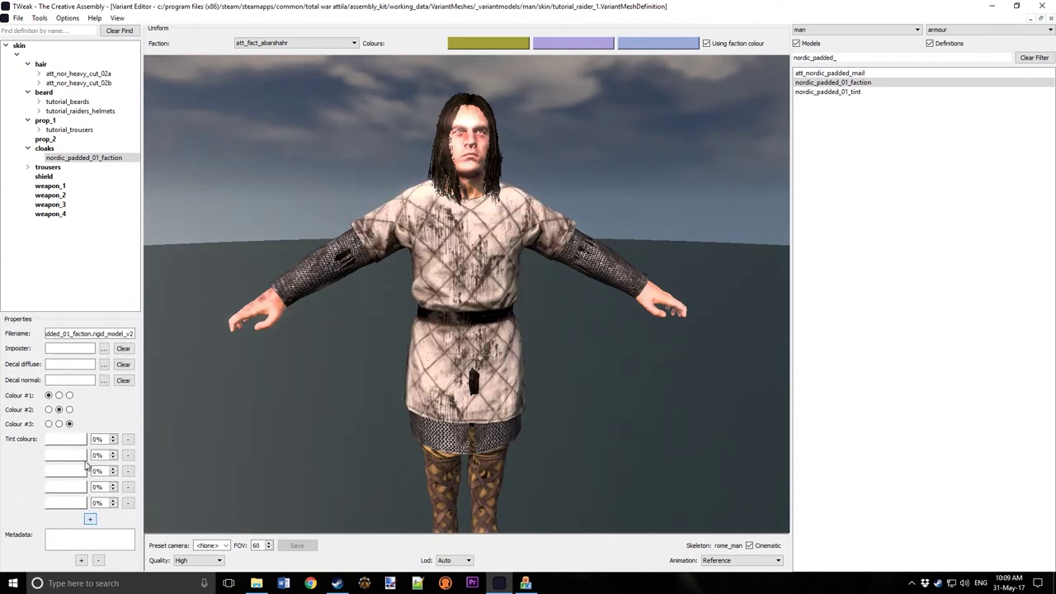
pyautogui.click(53, 440)
pyautogui.click(511, 331)
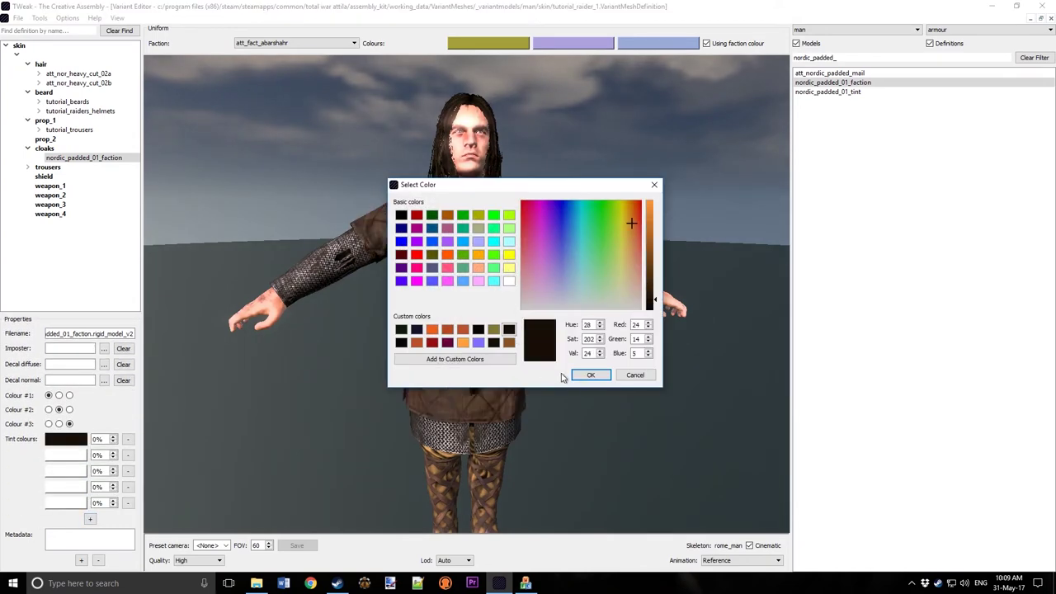
pyautogui.click(581, 376)
pyautogui.click(67, 456)
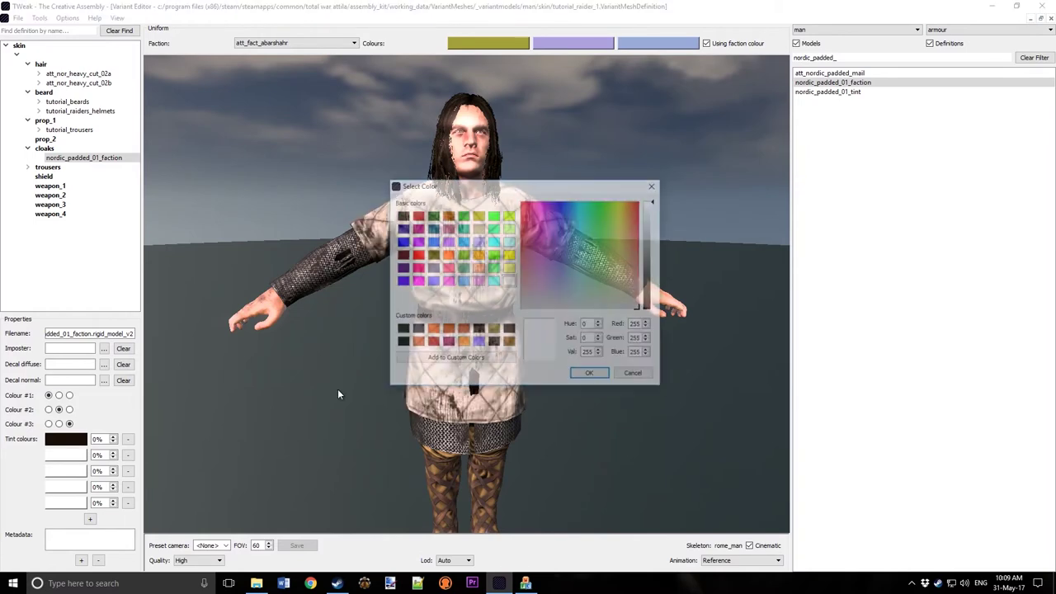
pyautogui.click(509, 343)
pyautogui.click(590, 375)
# Step: Set the armour's third tint colour to orange (235, 93, 28) and the fourth to rust from the custom colours
pyautogui.click(66, 471)
pyautogui.click(477, 329)
pyautogui.click(463, 329)
pyautogui.click(431, 330)
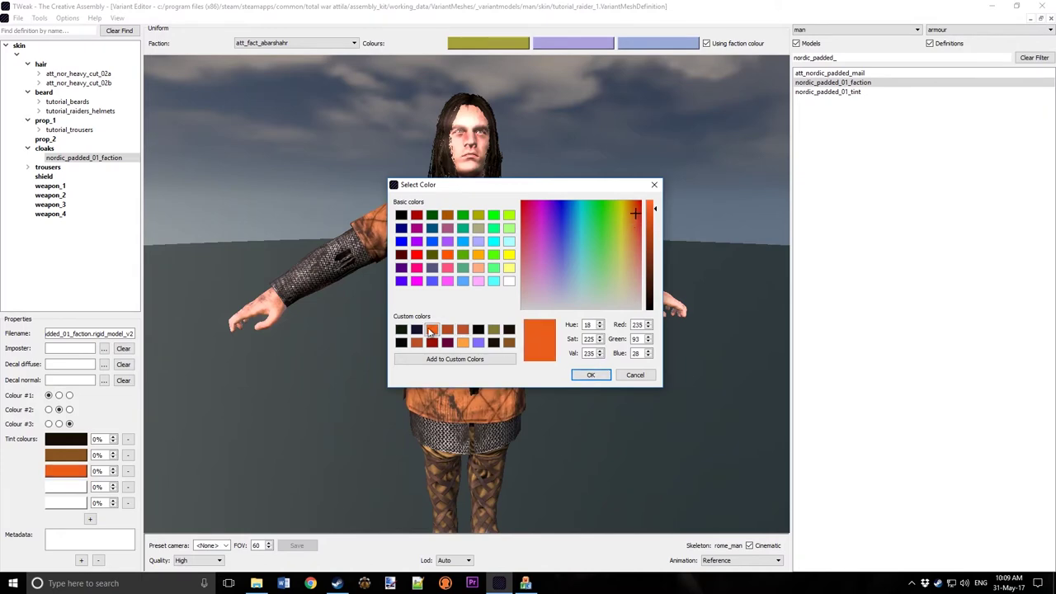
pyautogui.click(590, 375)
pyautogui.click(73, 488)
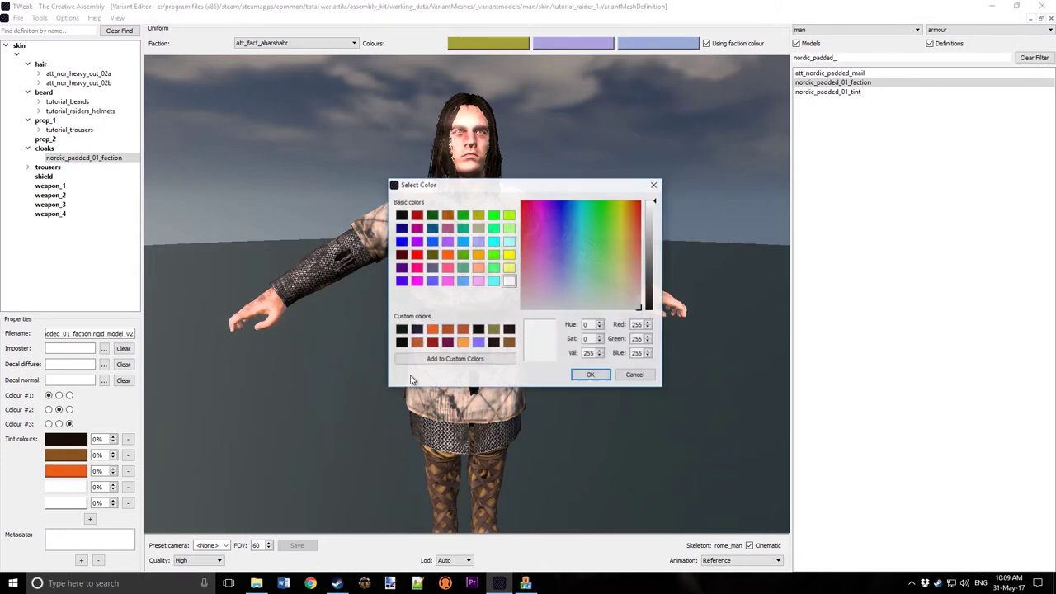
pyautogui.click(416, 342)
pyautogui.click(592, 375)
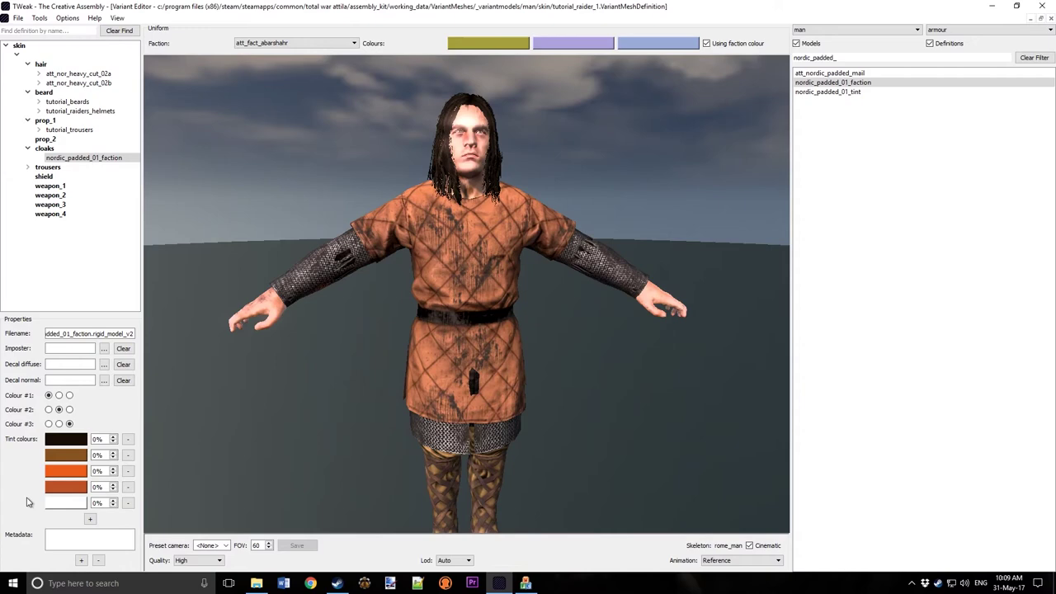
# Step: Set the fifth tint colour of nordic_padded_01_faction to yellow (255, 213, 0)
pyautogui.click(60, 504)
pyautogui.moveTo(629, 271); pyautogui.dragTo(625, 198)
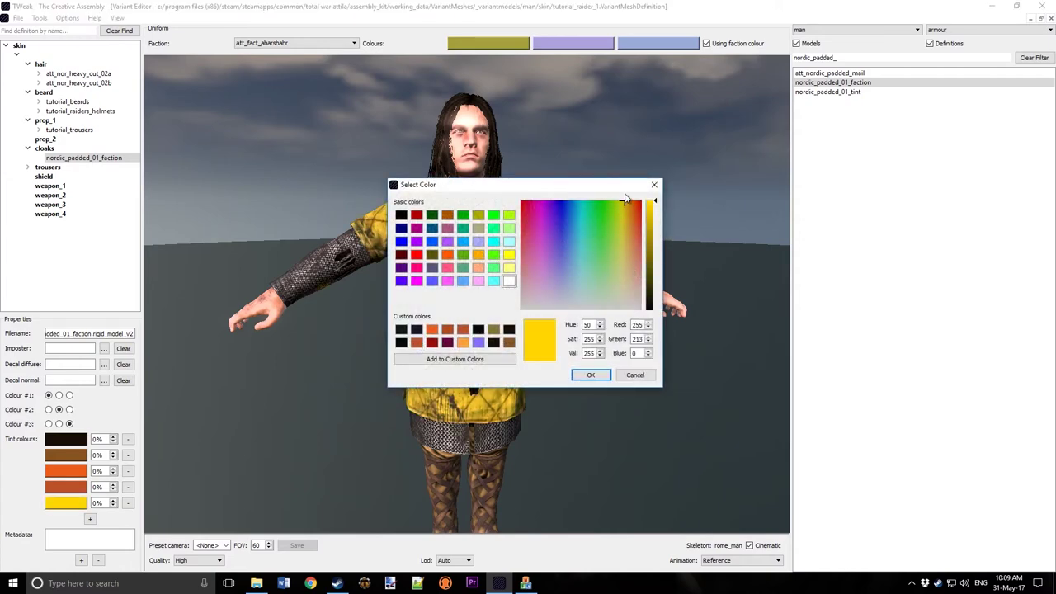
pyautogui.click(591, 375)
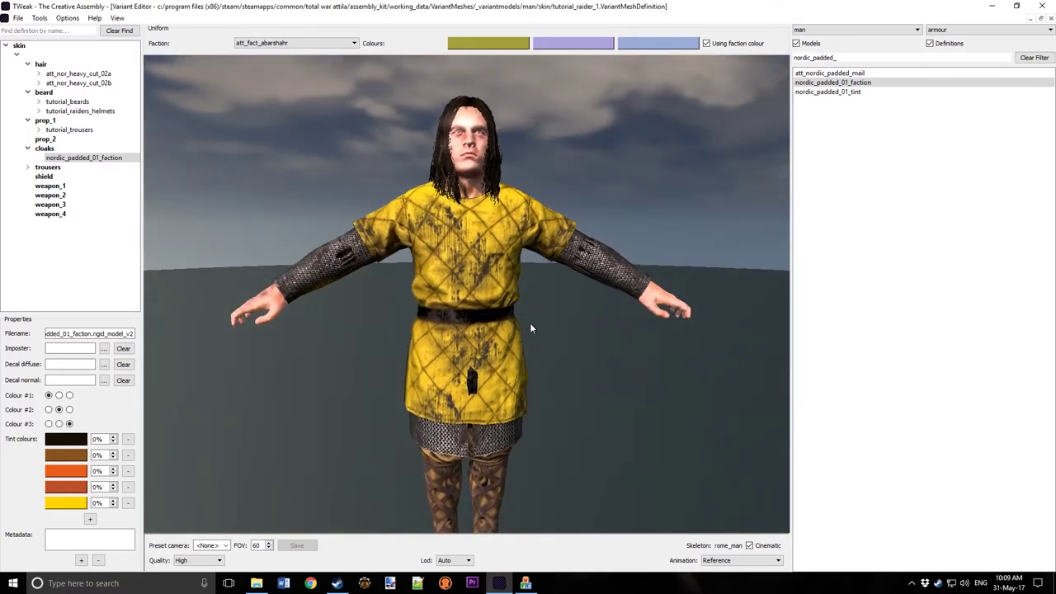
# Step: Expand tutorial_trousers in prop_1, preview eastern_trousers_02_cut, and examine how the trousers and belt area fit with the padded armour
pyautogui.click(39, 130)
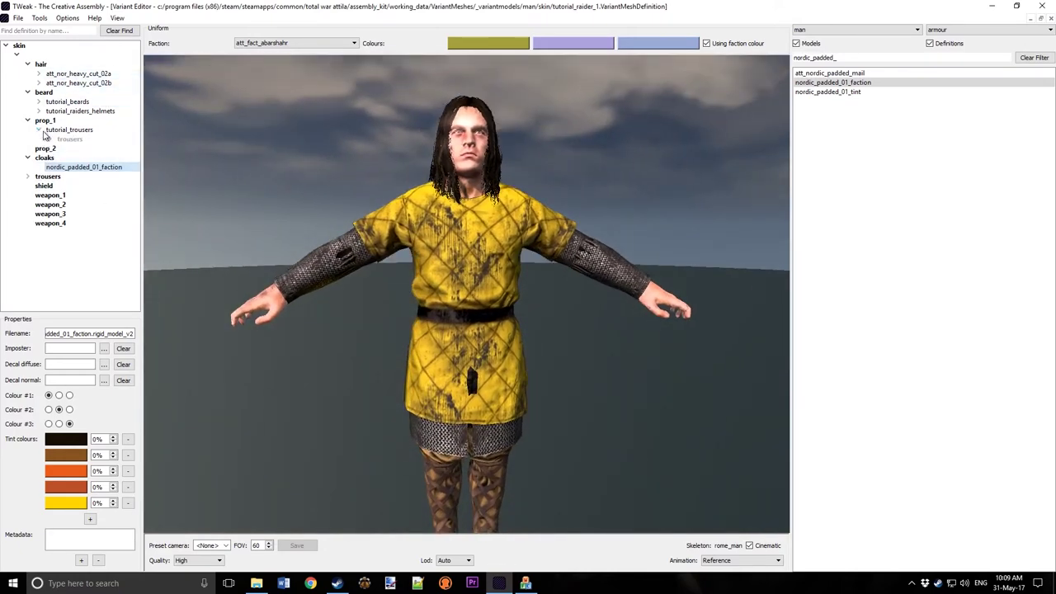
pyautogui.click(50, 139)
pyautogui.click(99, 157)
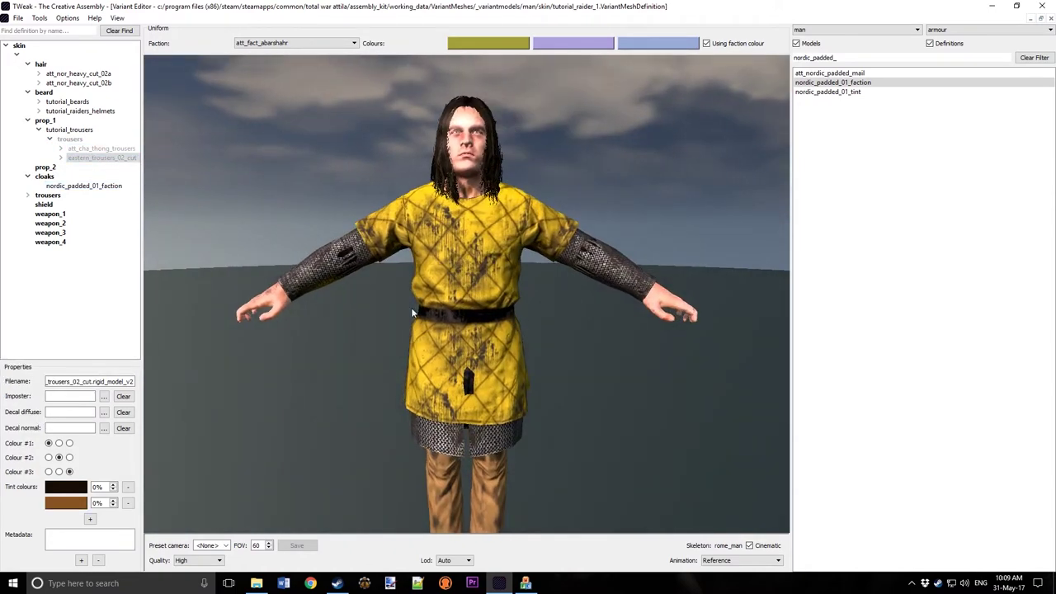
pyautogui.moveTo(411, 312); pyautogui.dragTo(474, 314)
pyautogui.moveTo(400, 315); pyautogui.dragTo(535, 290)
pyautogui.scroll(5, 505, 338)
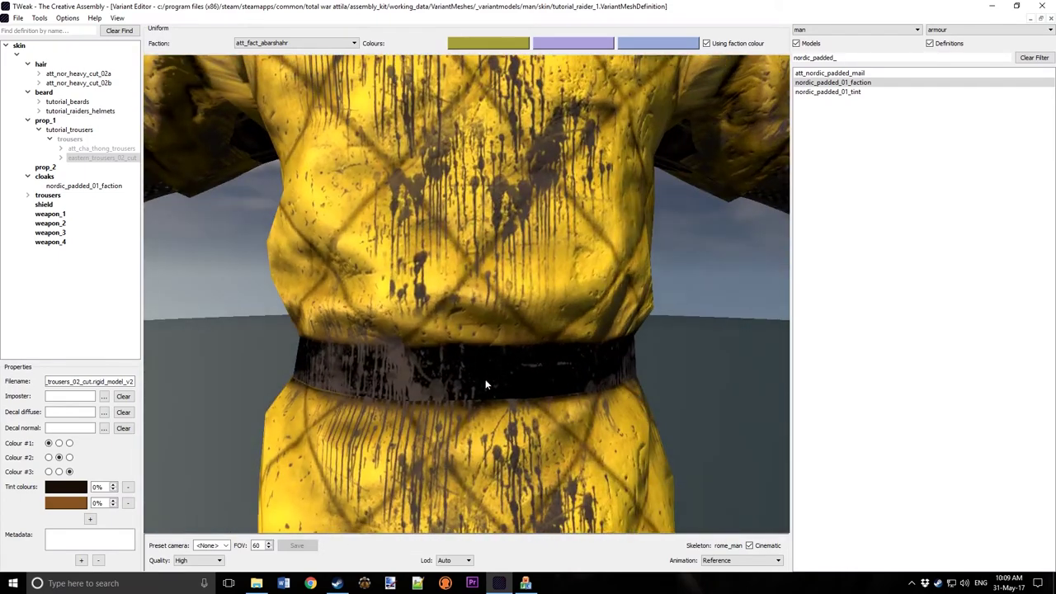
pyautogui.moveTo(490, 382); pyautogui.dragTo(565, 385)
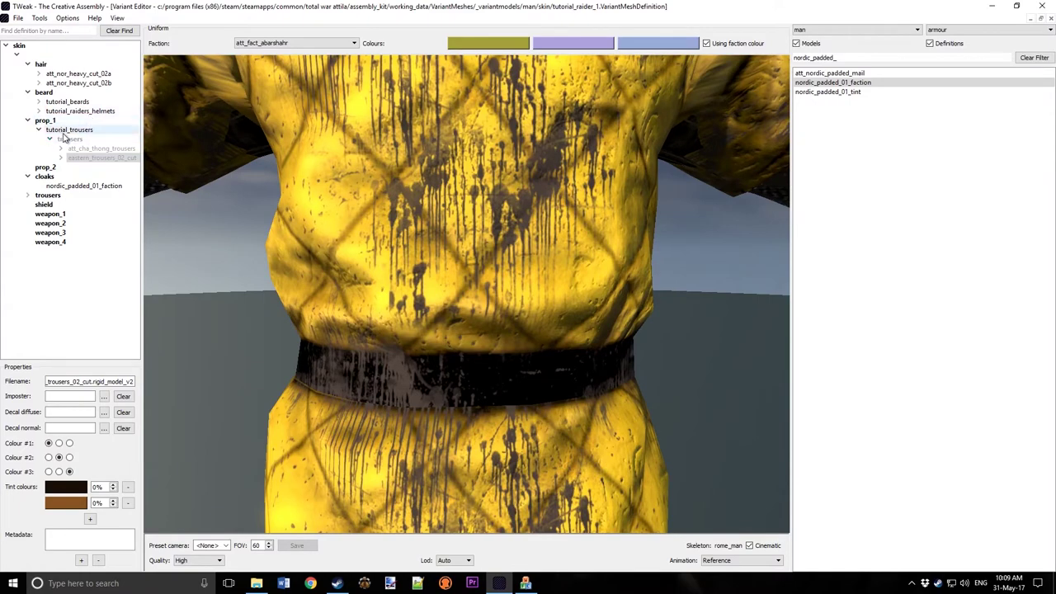
pyautogui.scroll(-5, 602, 380)
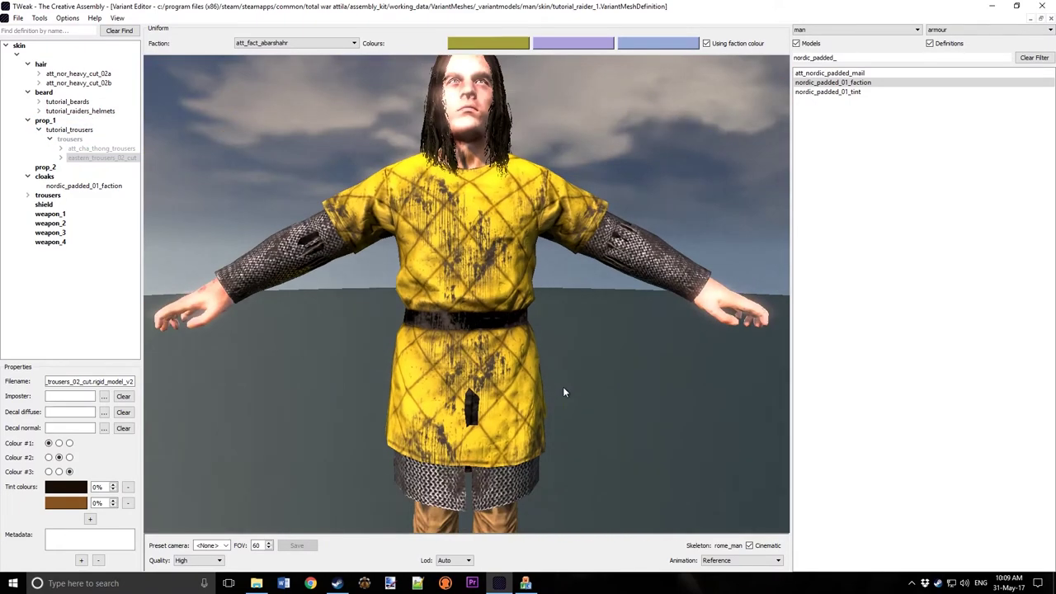
pyautogui.moveTo(526, 357); pyautogui.dragTo(516, 358)
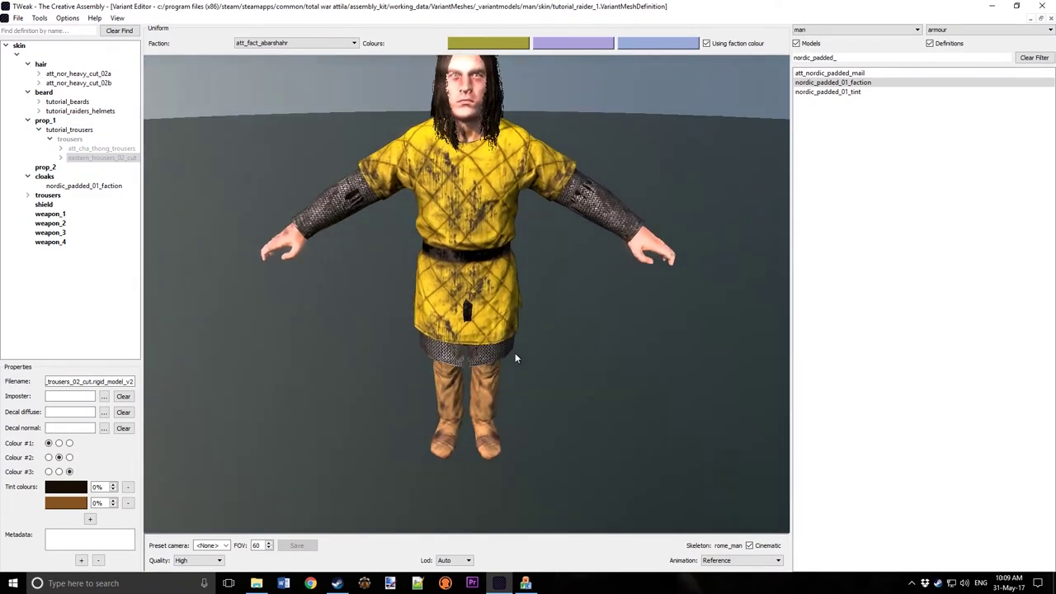
# Step: Remove all four meshes from the trousers slot, from arabian_tunic_01_cut through cataphract_arm_armour_03_chain
pyautogui.click(27, 195)
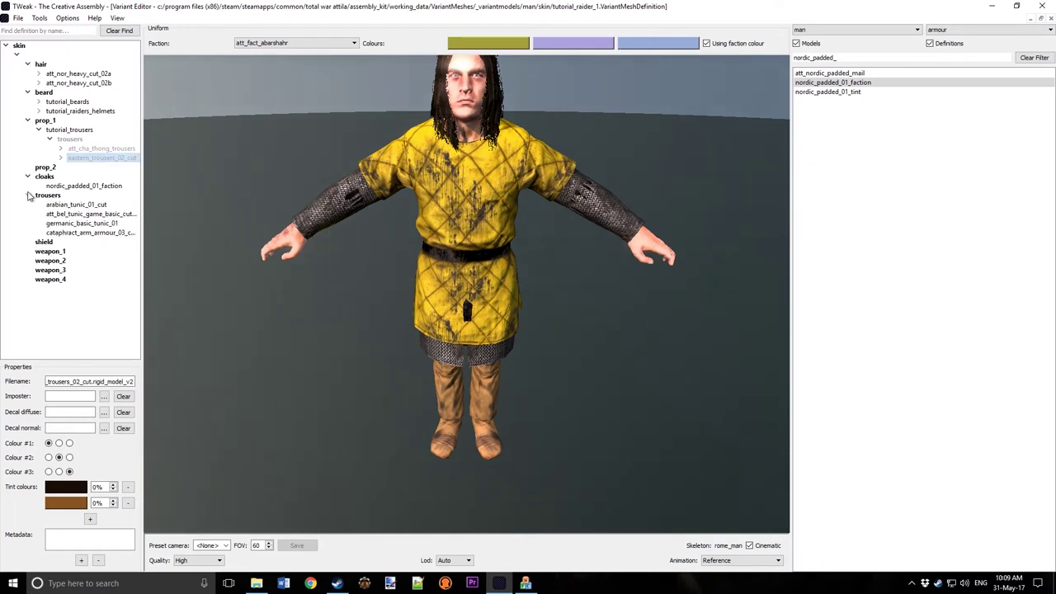
pyautogui.click(76, 205)
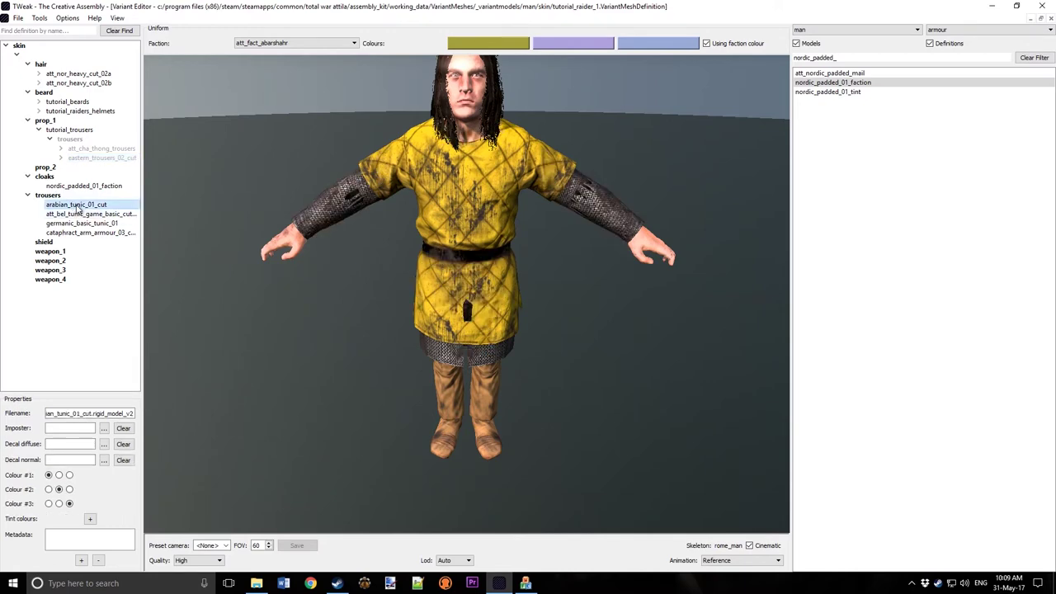
pyautogui.press('Delete')
pyautogui.press('Delete')
pyautogui.press('Delete')
pyautogui.moveTo(459, 235)
pyautogui.mouseDown()
pyautogui.moveTo(523, 223)
pyautogui.moveTo(473, 224)
pyautogui.mouseUp()
pyautogui.moveTo(343, 208); pyautogui.dragTo(370, 240)
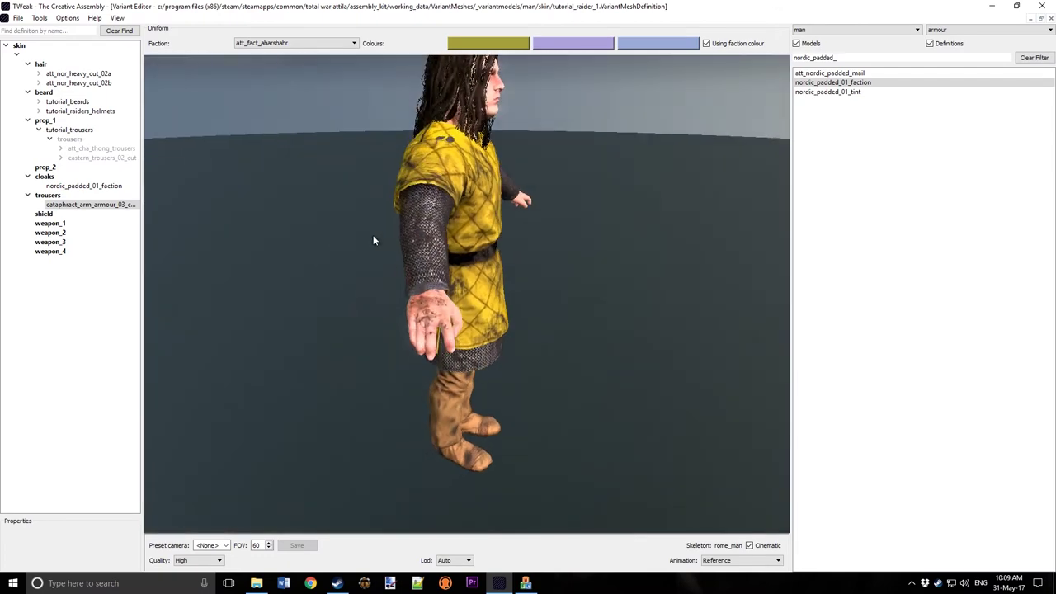
pyautogui.click(86, 204)
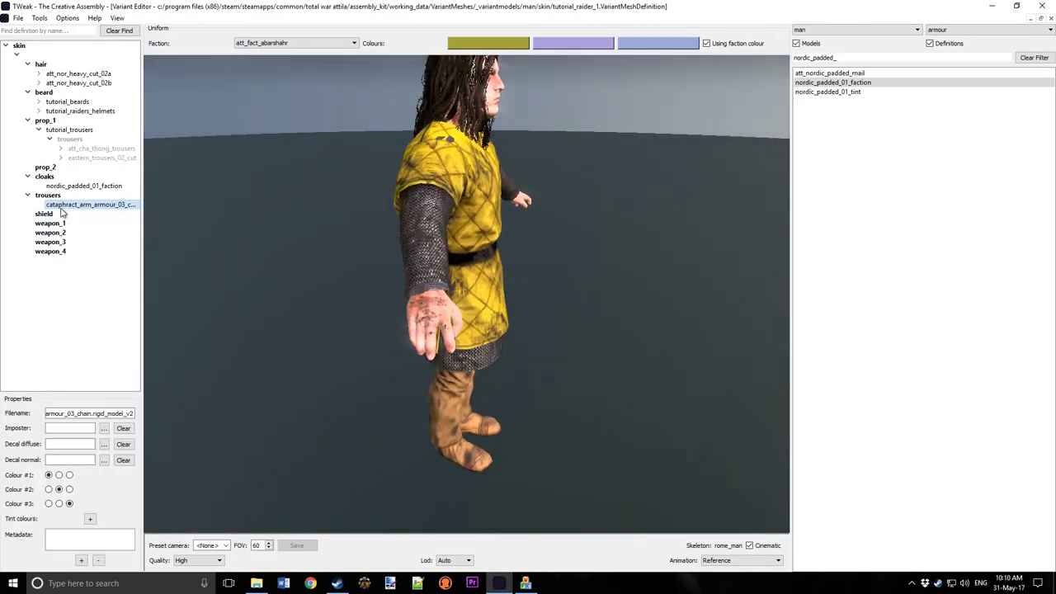
pyautogui.press('Delete')
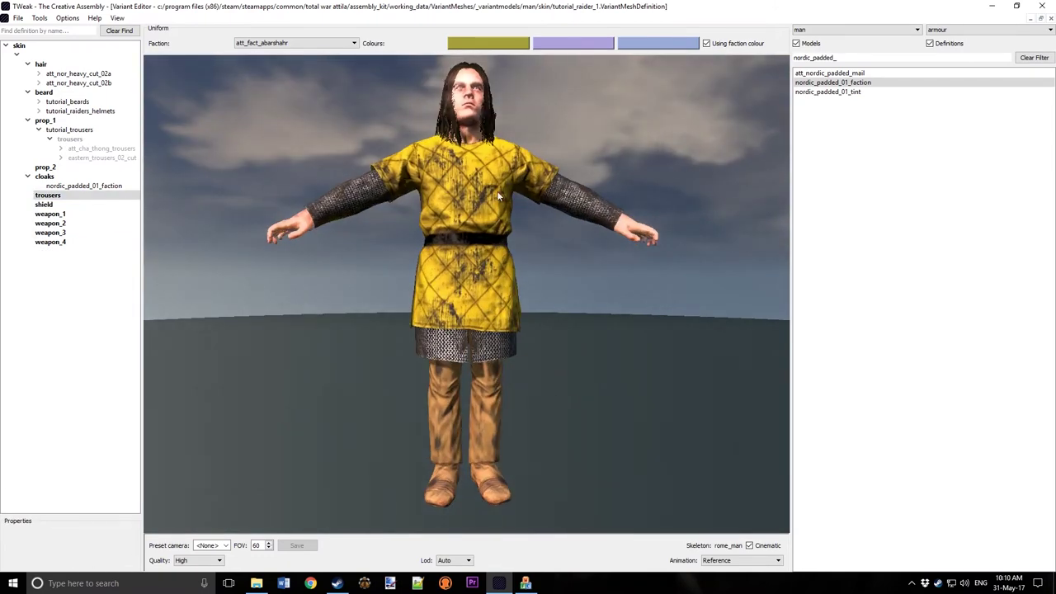
# Step: Try adding an empty mesh to each of the prop_1, beard and hair slots
pyautogui.rightClick(48, 122)
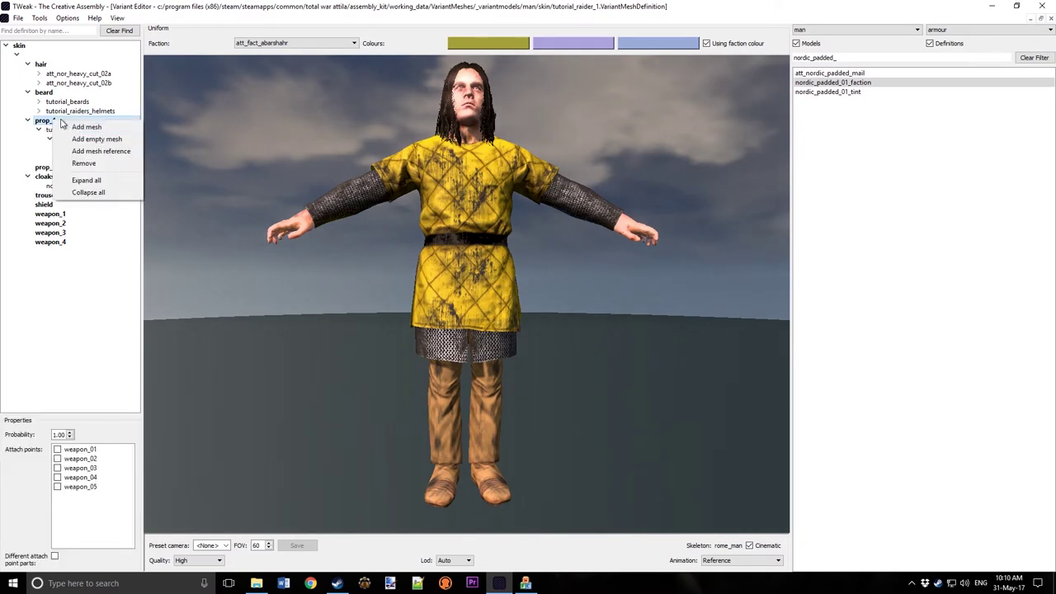
pyautogui.click(96, 139)
pyautogui.rightClick(63, 93)
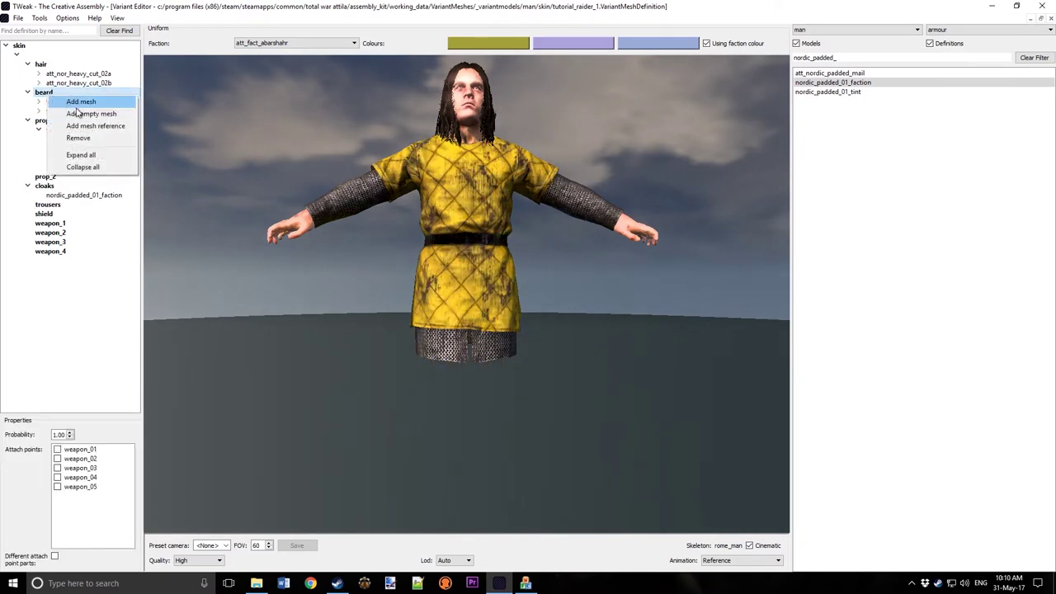
pyautogui.click(79, 113)
pyautogui.rightClick(52, 65)
pyautogui.click(79, 80)
pyautogui.moveTo(462, 346); pyautogui.dragTo(502, 319)
pyautogui.moveTo(405, 314); pyautogui.dragTo(421, 438)
# Step: Remove the empty meshes from the hair, beard and prop_1 slots
pyautogui.click(71, 93)
pyautogui.press('Delete')
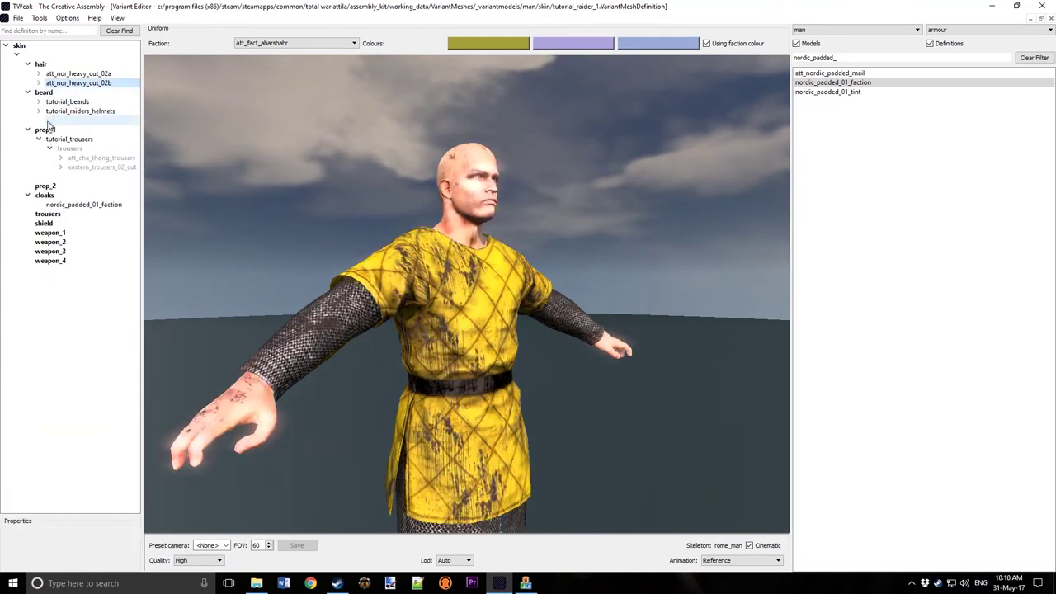
pyautogui.click(69, 130)
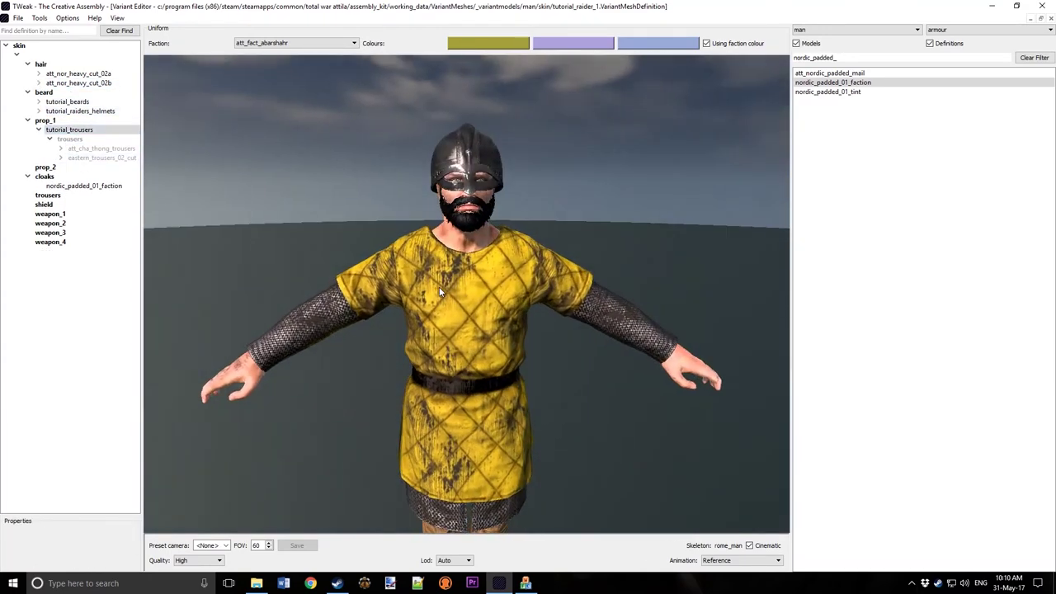
# Step: Save the skin definition as tutorial_raider_2.VariantMeshDefinition in the man/skin folder and acknowledge the uniform colours warning
pyautogui.click(18, 15)
pyautogui.click(117, 18)
pyautogui.click(17, 18)
pyautogui.click(50, 82)
pyautogui.click(153, 100)
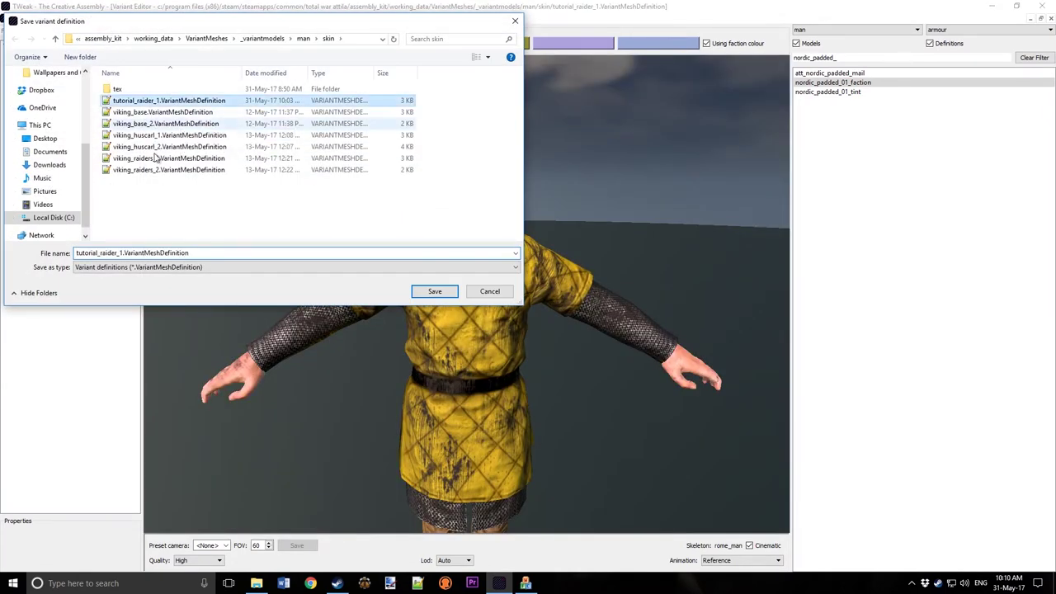
pyautogui.click(122, 252)
pyautogui.click(122, 252)
pyautogui.press('BackSpace')
pyautogui.write('2')
pyautogui.press('Return')
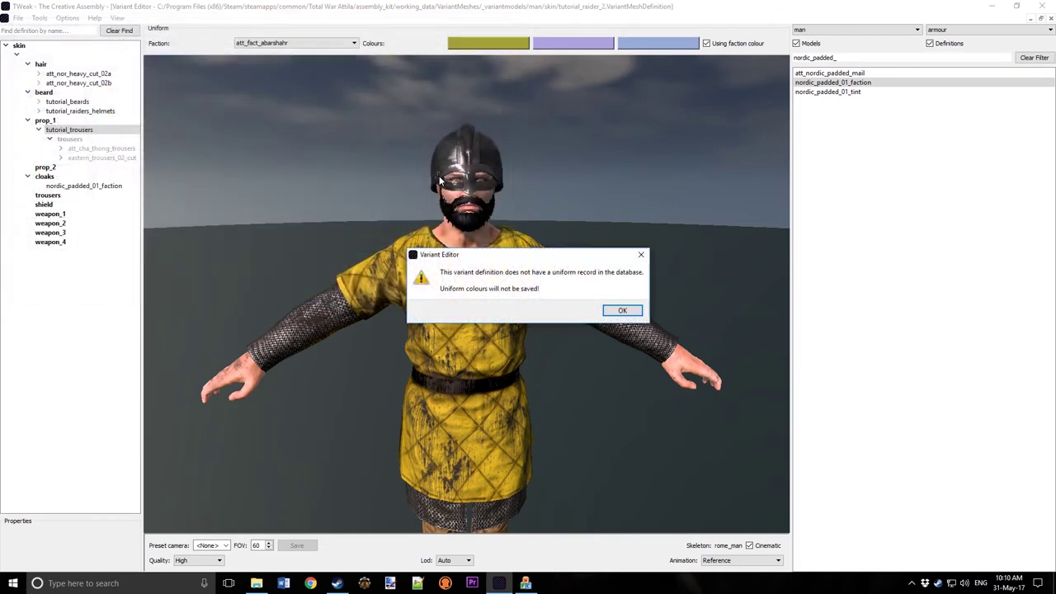
pyautogui.click(603, 311)
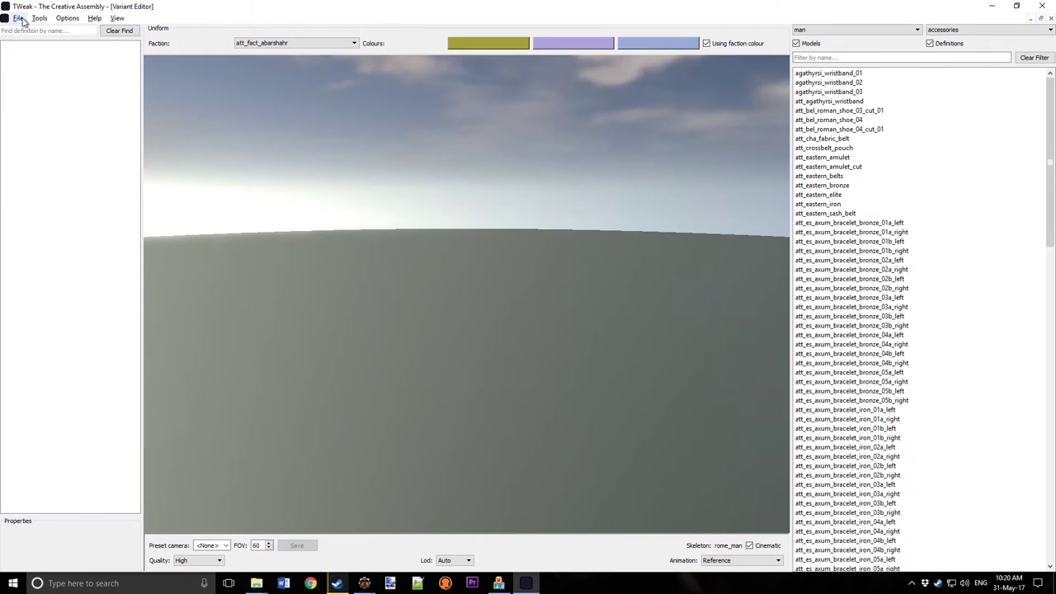
# Step: Load tutorial_raider.VariantMeshDefinition from the VariantMeshes/variantmeshdefinitions folder
pyautogui.click(18, 18)
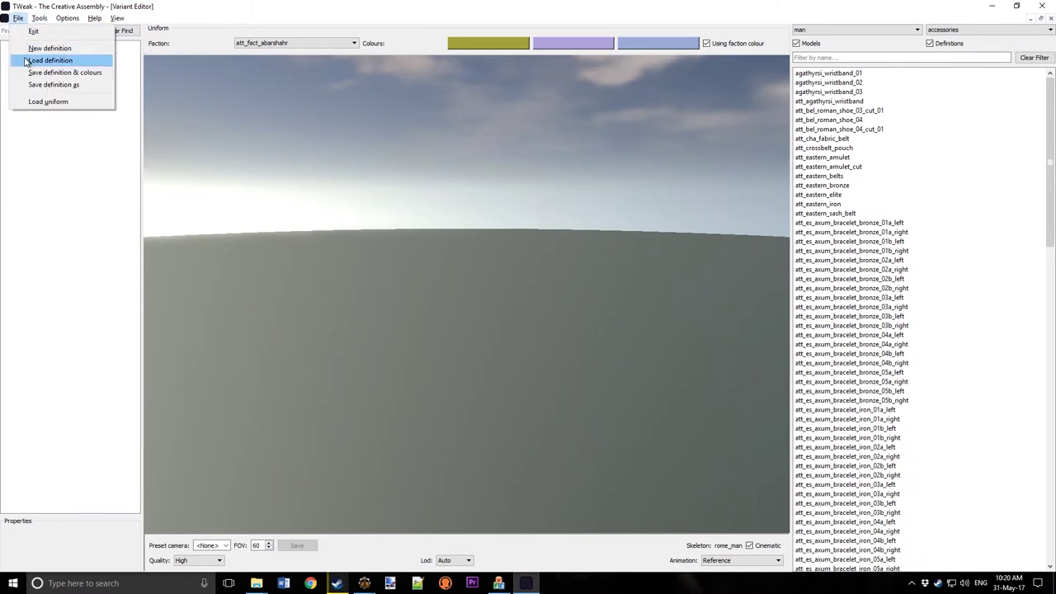
pyautogui.click(49, 60)
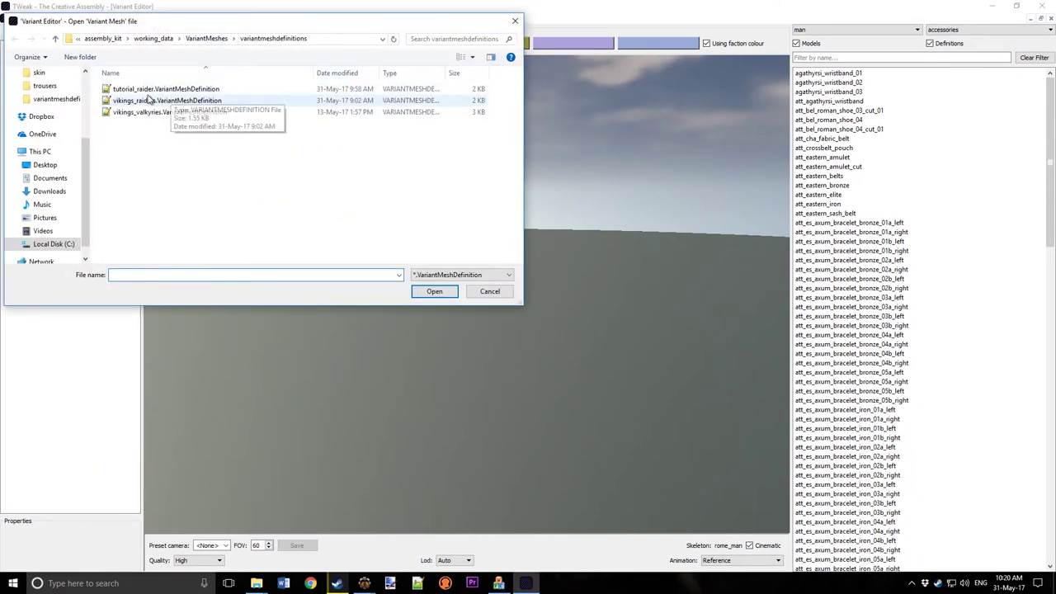
pyautogui.doubleClick(146, 88)
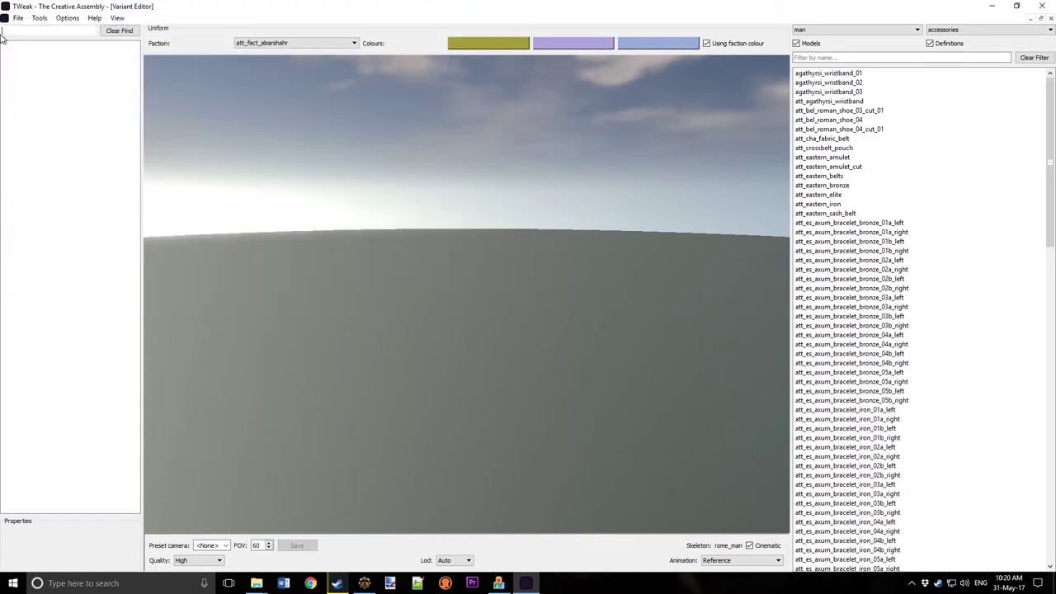
# Step: Remove all meshes from the hair and beard slots of the tutorial_raider definition
pyautogui.click(27, 64)
pyautogui.click(55, 74)
pyautogui.press('Delete')
pyautogui.press('Delete')
pyautogui.click(43, 73)
pyautogui.click(27, 74)
pyautogui.press('Delete')
pyautogui.press('Delete')
# Step: Expand the helmets and tunics slots and remove the mesh from the helmets slot
pyautogui.click(27, 102)
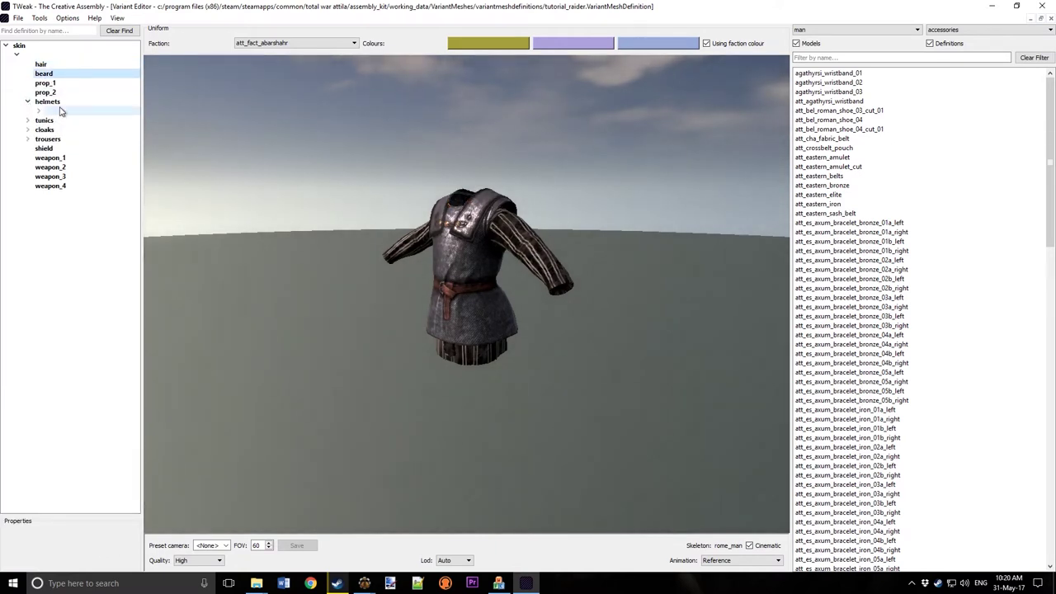
pyautogui.click(27, 120)
pyautogui.click(54, 112)
pyautogui.press('Delete')
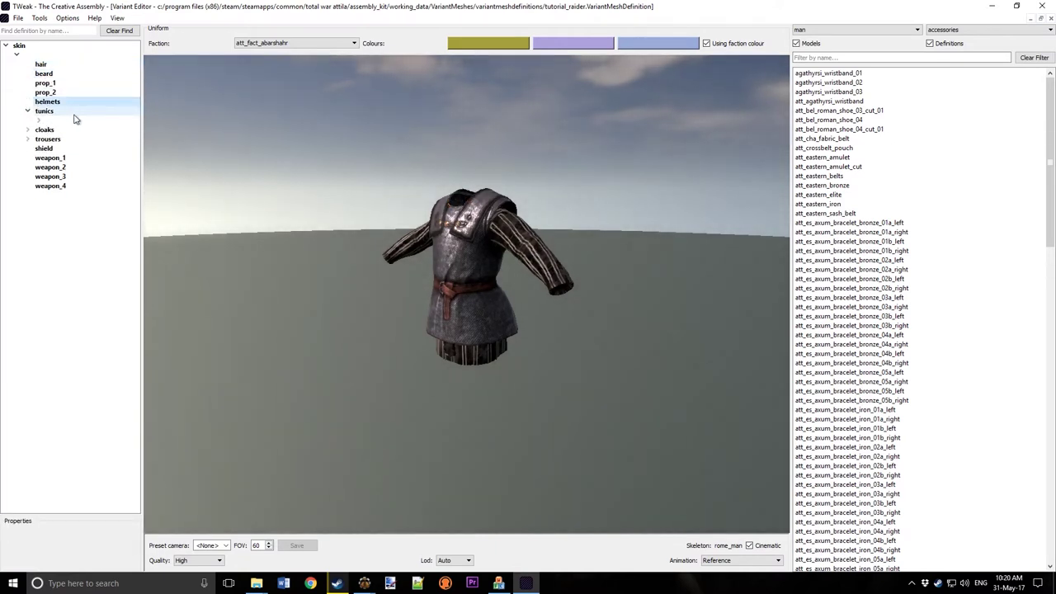
# Step: Remove all meshes from the tunics and cloaks slots of the tutorial_raider definition
pyautogui.click(76, 120)
pyautogui.press('Delete')
pyautogui.click(43, 120)
pyautogui.click(27, 120)
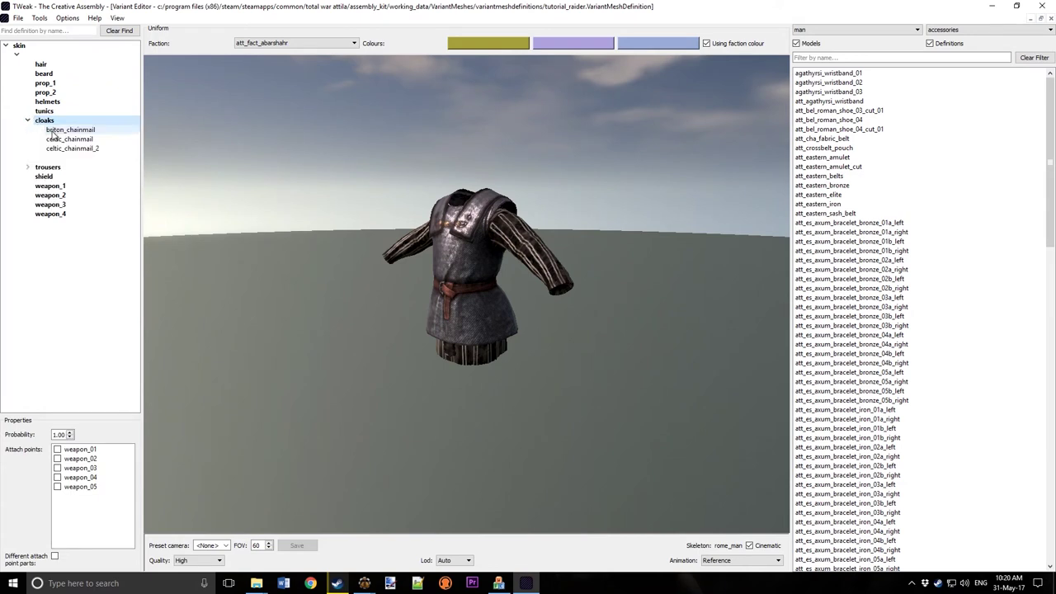
pyautogui.click(39, 139)
pyautogui.press('Delete')
pyautogui.press('Delete')
# Step: Expand the trousers slot and remove all of its meshes
pyautogui.click(27, 130)
pyautogui.click(58, 139)
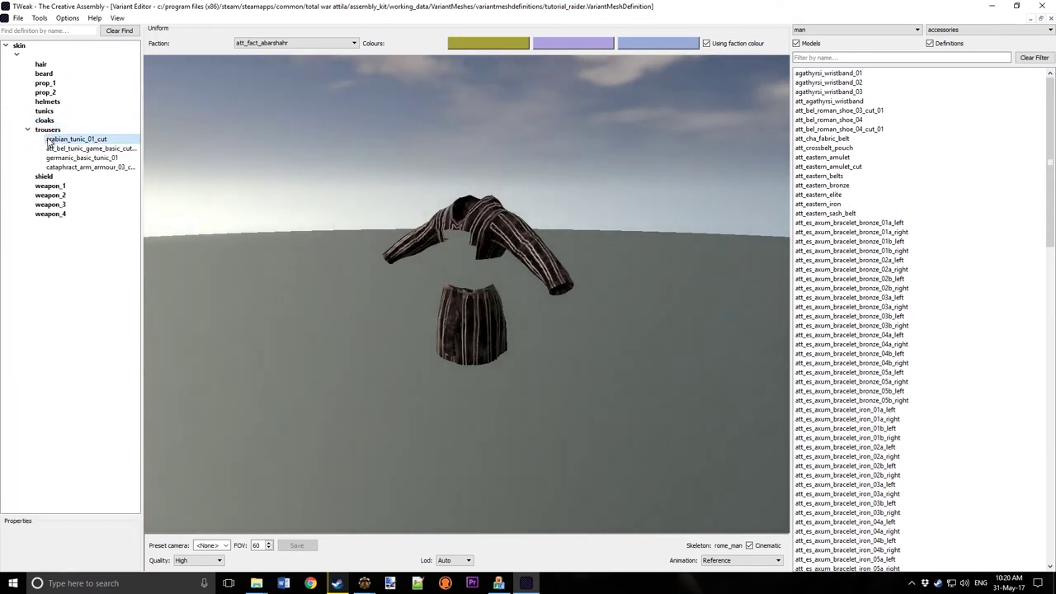
pyautogui.press('Delete')
pyautogui.press('Delete')
# Step: Find the tutorial skin definitions and add tutorial_raider_1 and tutorial_raider_2 to the hair slot
pyautogui.click(48, 65)
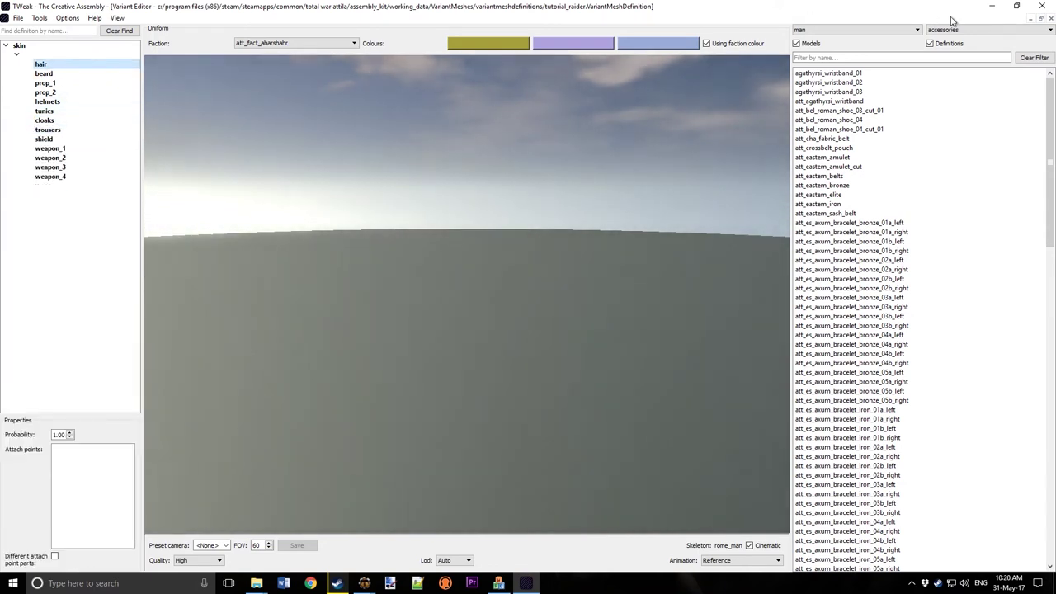
pyautogui.click(980, 29)
pyautogui.scroll(-3, 952, 77)
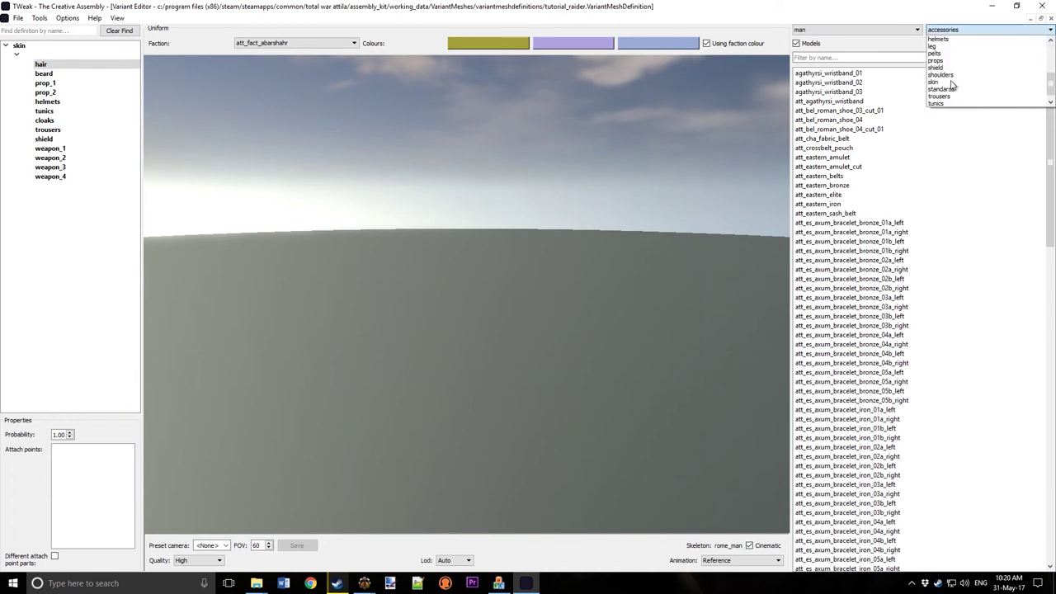
pyautogui.click(944, 75)
pyautogui.click(855, 57)
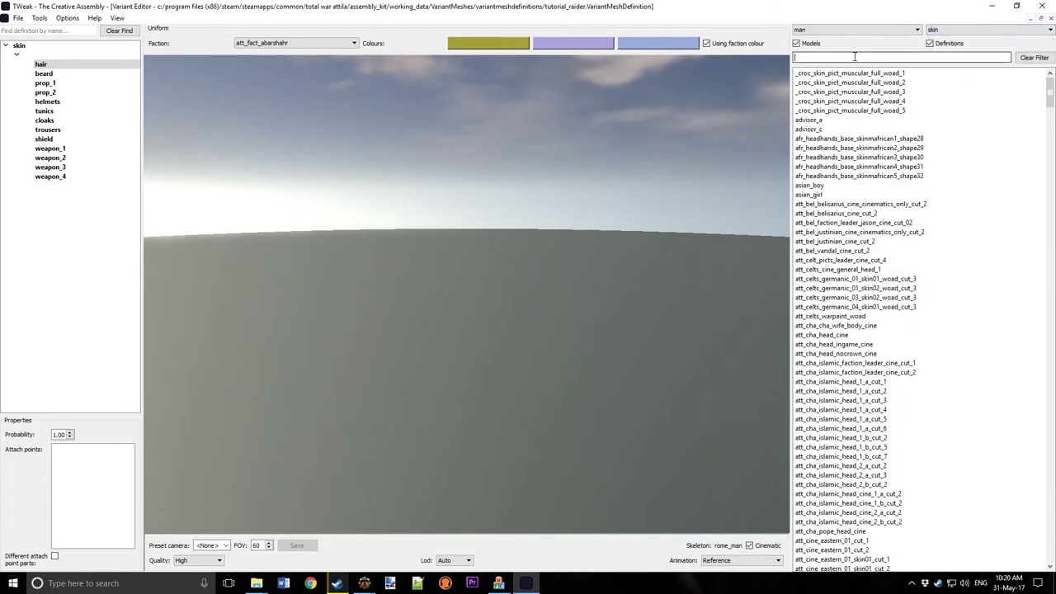
pyautogui.write('tutorial')
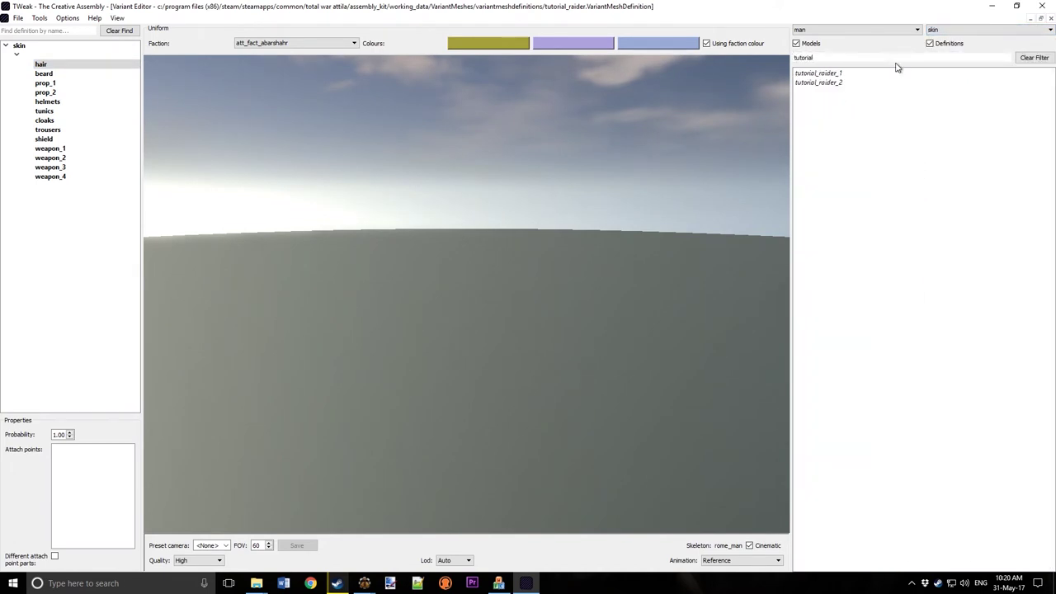
pyautogui.doubleClick(878, 73)
pyautogui.doubleClick(865, 82)
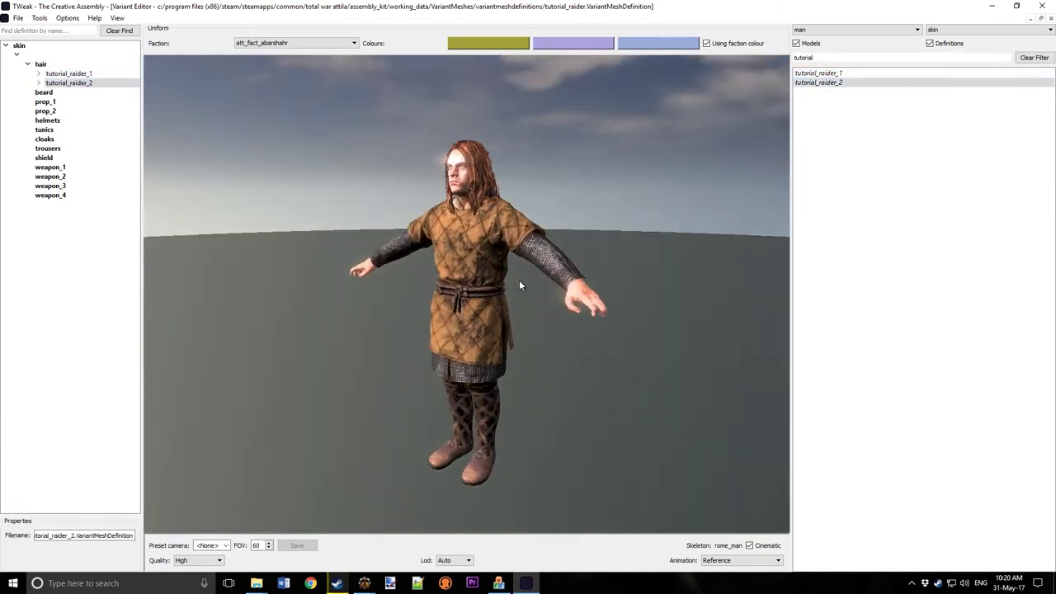
pyautogui.moveTo(519, 284); pyautogui.dragTo(393, 194)
pyautogui.moveTo(431, 315)
pyautogui.mouseDown()
pyautogui.moveTo(418, 309)
pyautogui.moveTo(430, 310)
pyautogui.mouseUp()
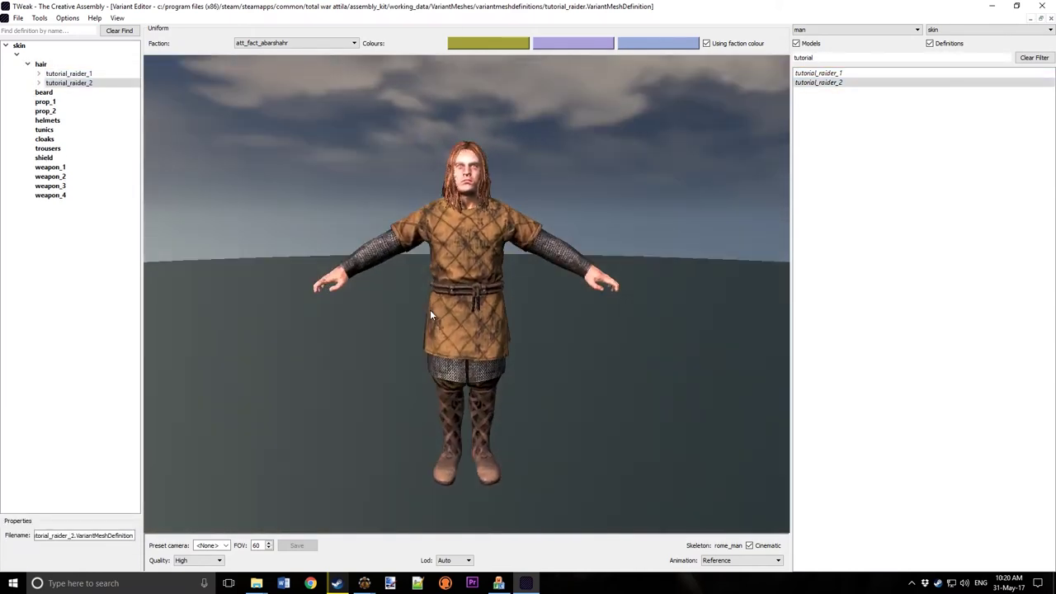
pyautogui.click(66, 75)
pyautogui.click(69, 83)
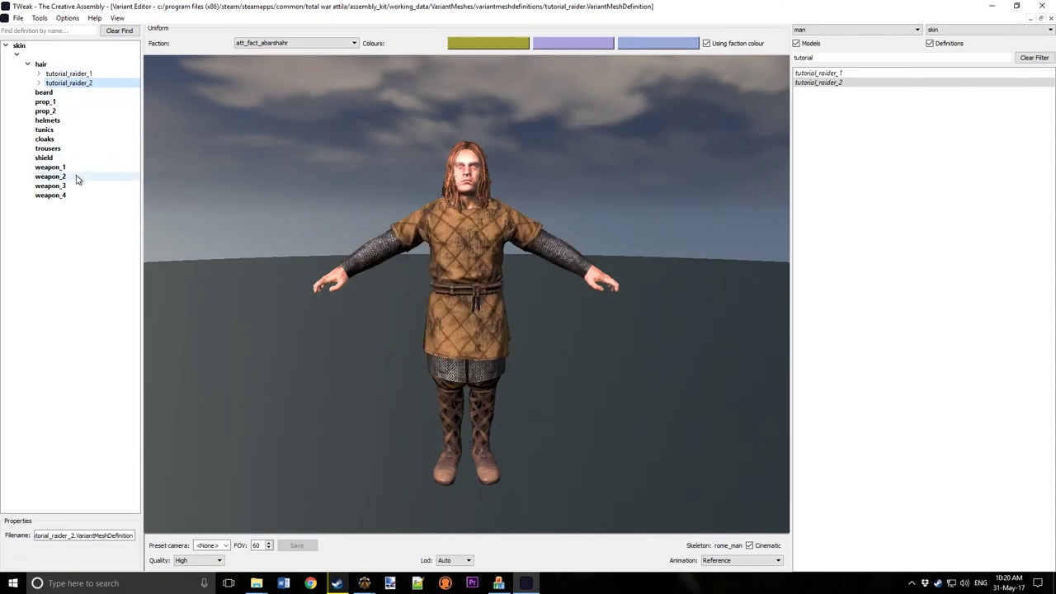
# Step: Add the african_wicker_shield model from the shield category to the shield slot
pyautogui.click(51, 177)
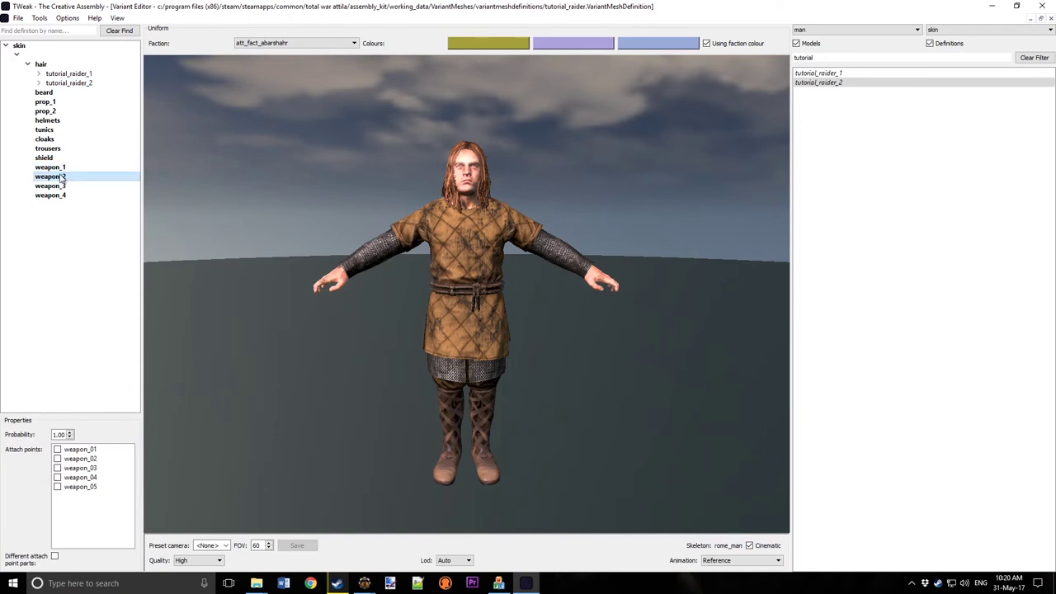
pyautogui.click(49, 159)
pyautogui.click(74, 167)
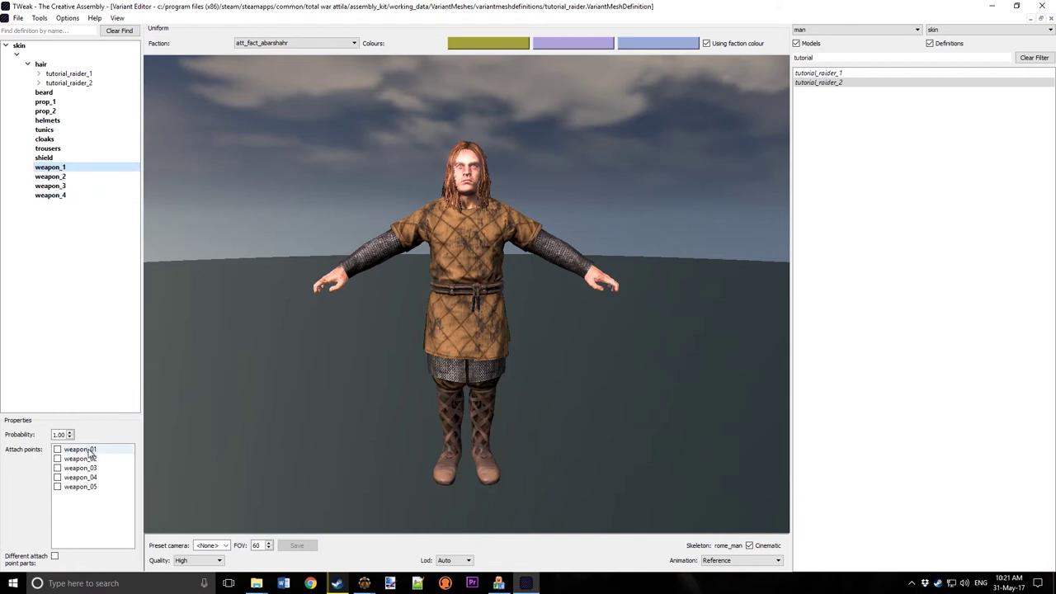
pyautogui.click(59, 159)
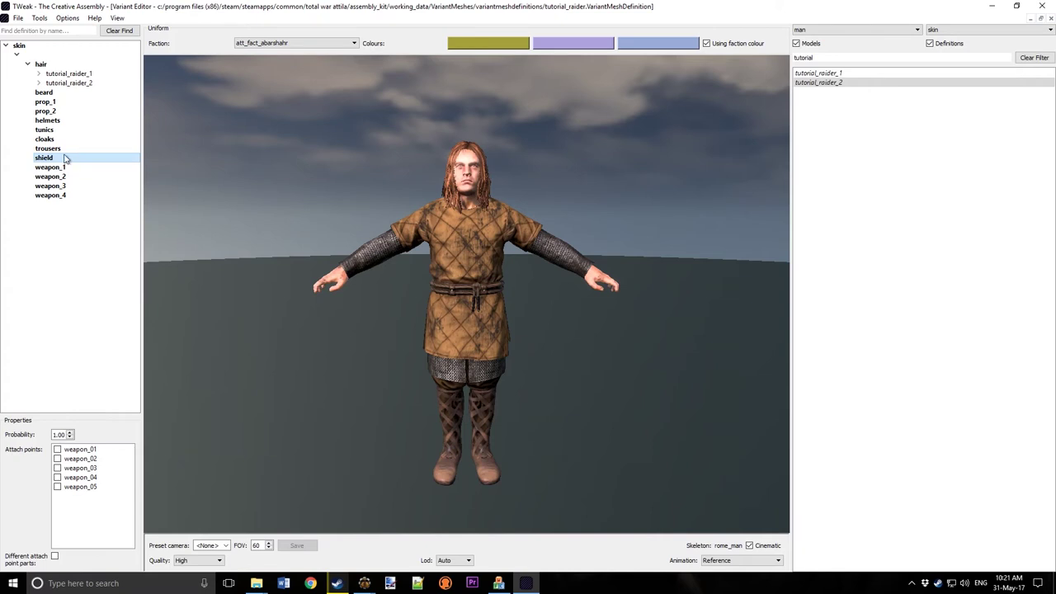
pyautogui.click(963, 30)
pyautogui.click(945, 54)
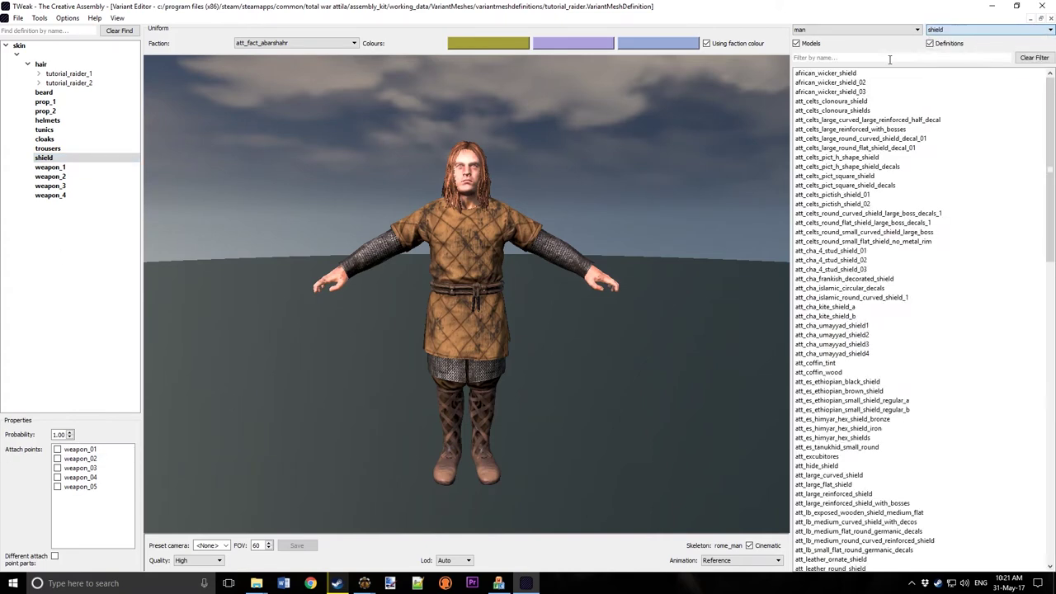
pyautogui.doubleClick(858, 73)
# Step: Assign the weapon_03 attach point to the shield slot and inspect the shield on the model
pyautogui.moveTo(523, 422); pyautogui.dragTo(375, 301)
pyautogui.click(45, 158)
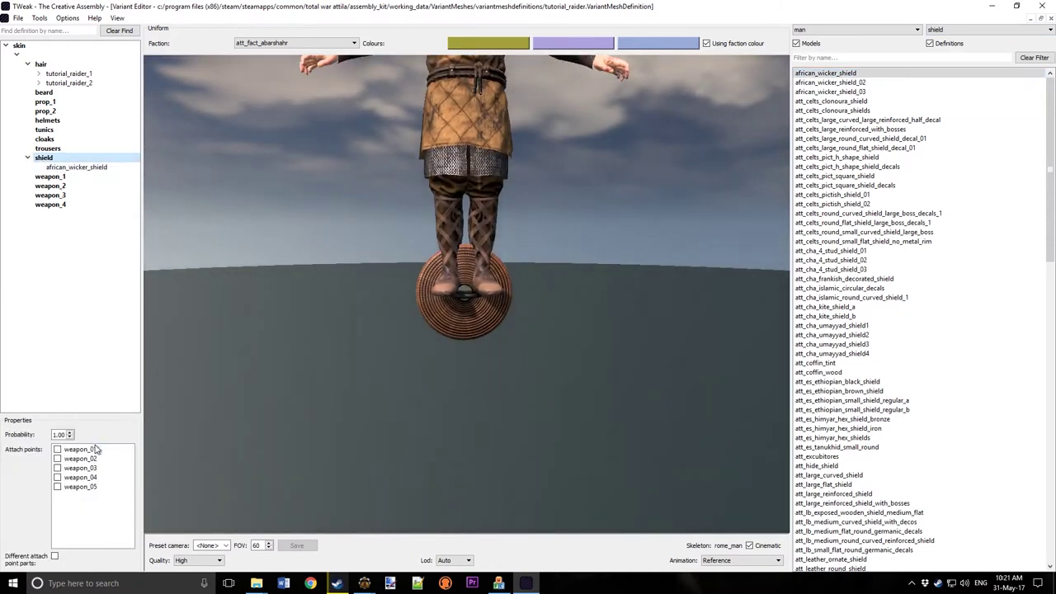
pyautogui.click(58, 467)
pyautogui.moveTo(431, 188); pyautogui.dragTo(459, 306)
pyautogui.scroll(2, 479, 300)
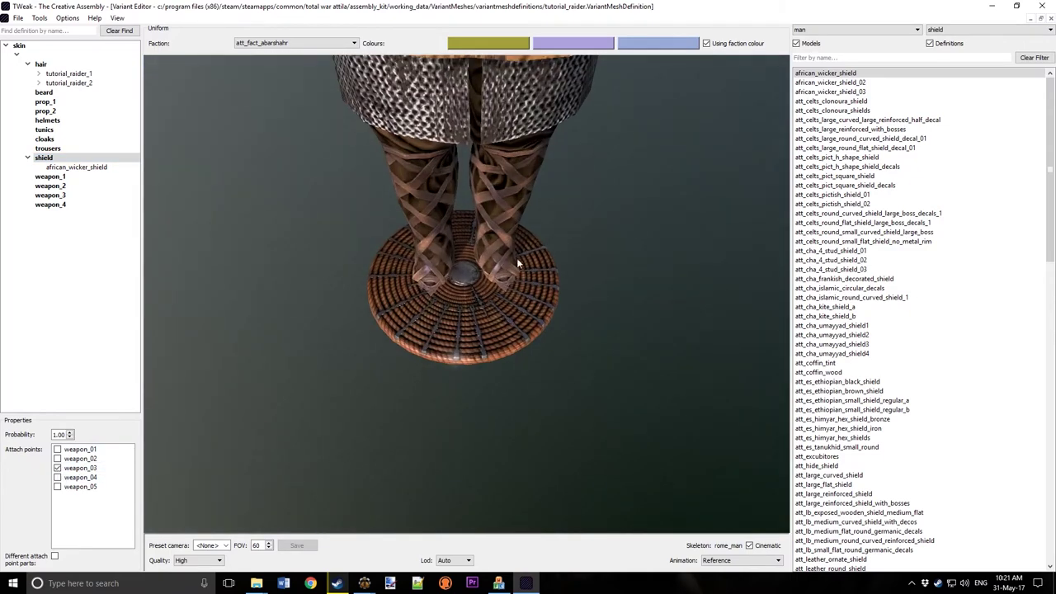
pyautogui.moveTo(483, 342); pyautogui.dragTo(470, 231)
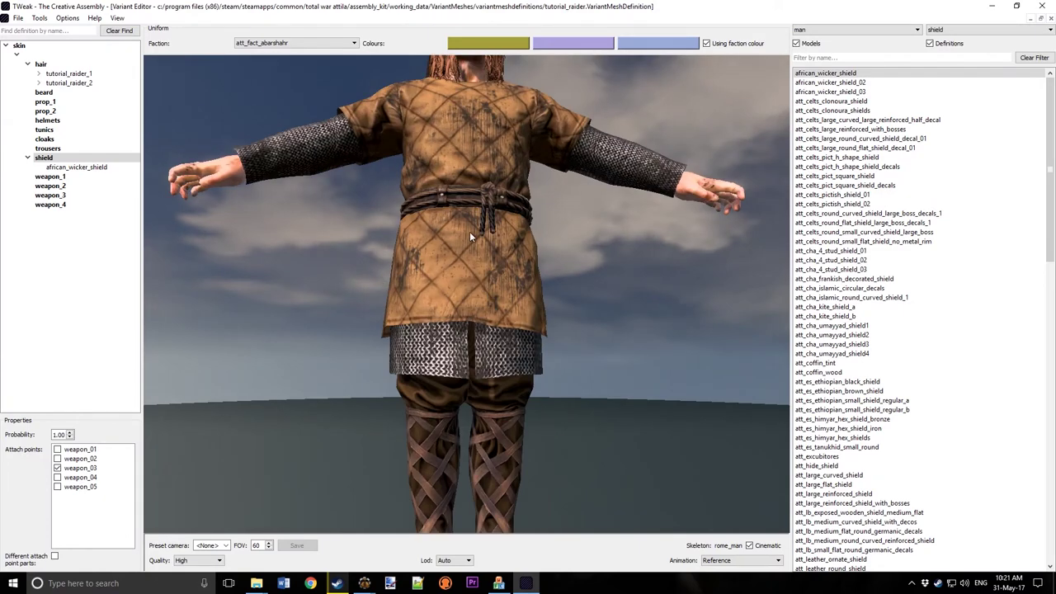
pyautogui.scroll(-3, 472, 234)
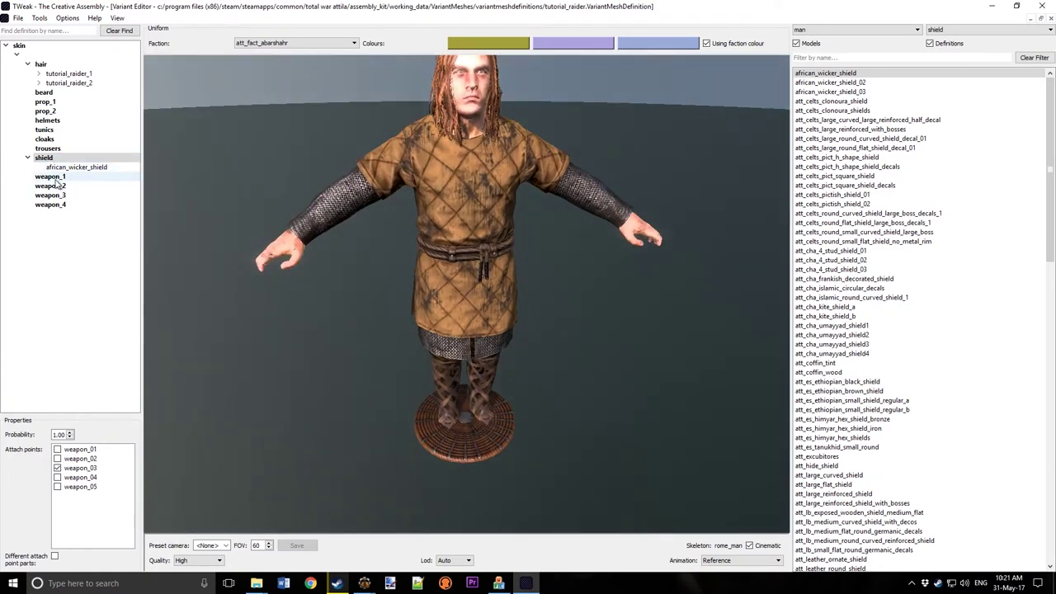
# Step: Review the attach point options of the weapon_1, weapon_2, weapon_3 and weapon_4 slots
pyautogui.click(55, 177)
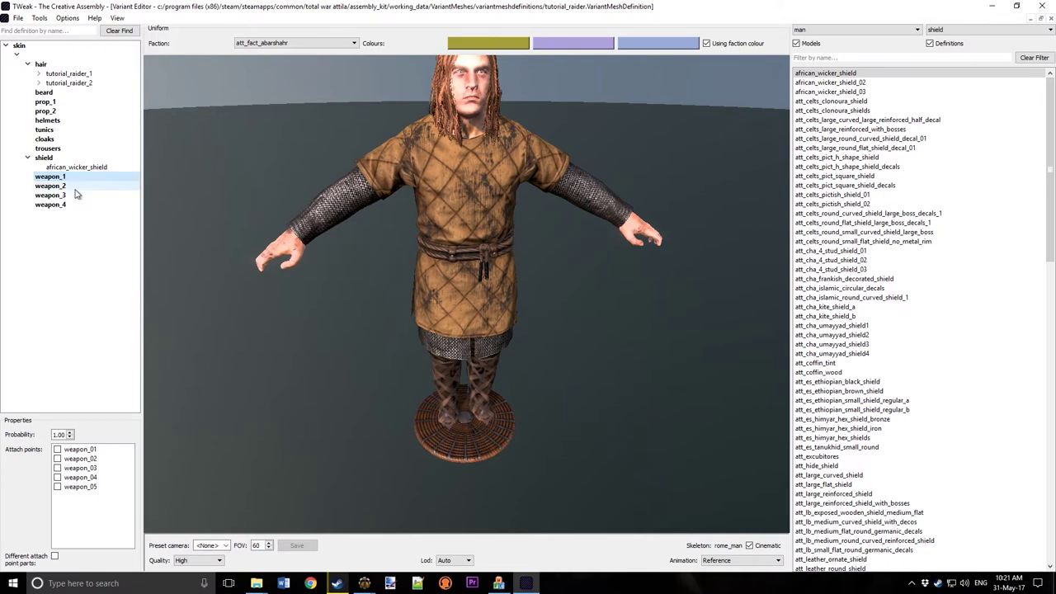
pyautogui.click(68, 187)
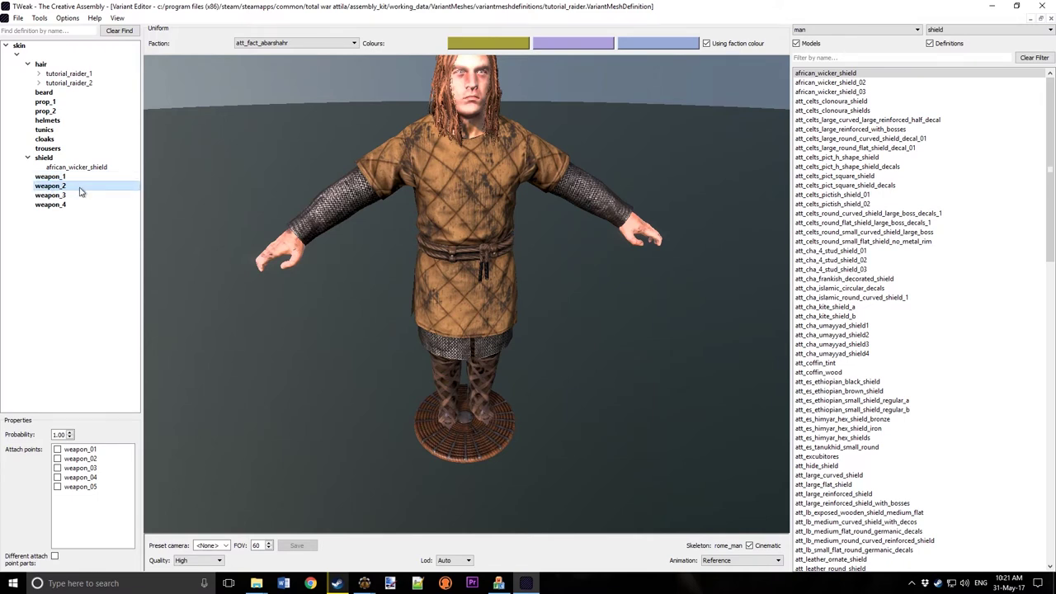
pyautogui.click(65, 196)
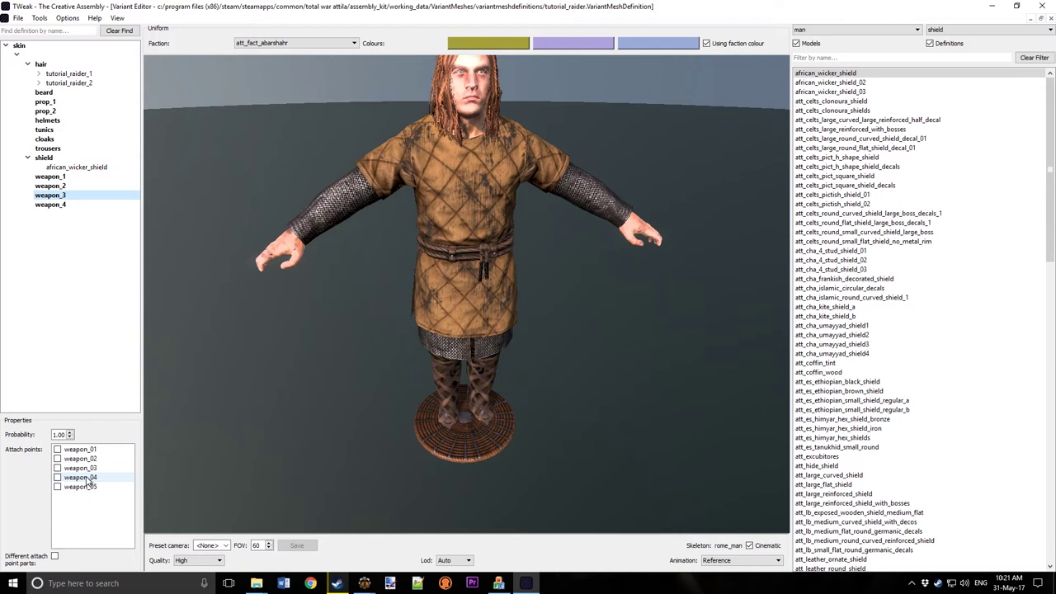
pyautogui.click(72, 206)
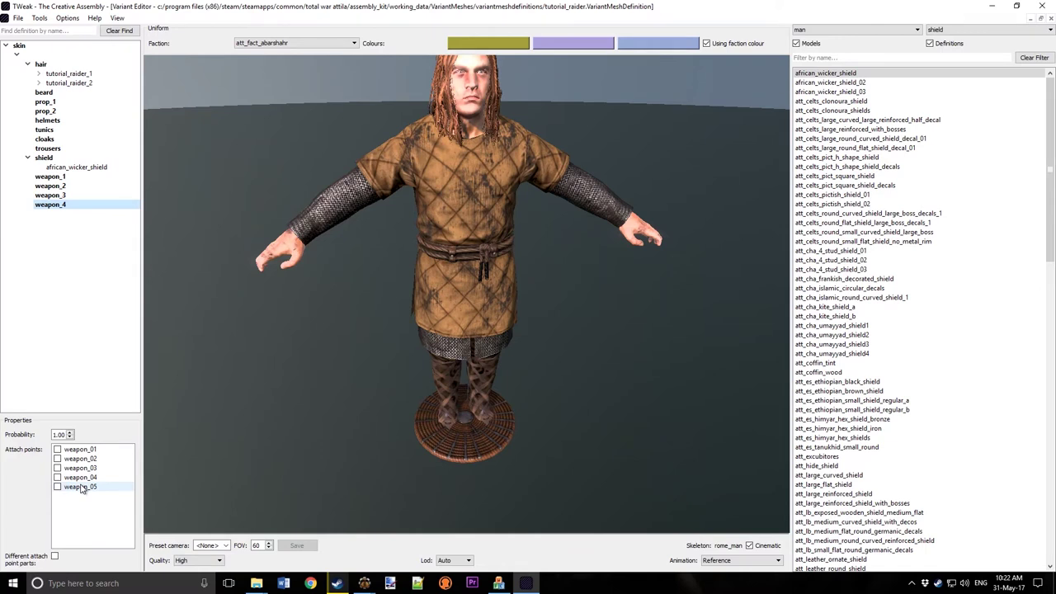
pyautogui.moveTo(427, 236); pyautogui.dragTo(453, 247)
pyautogui.click(48, 206)
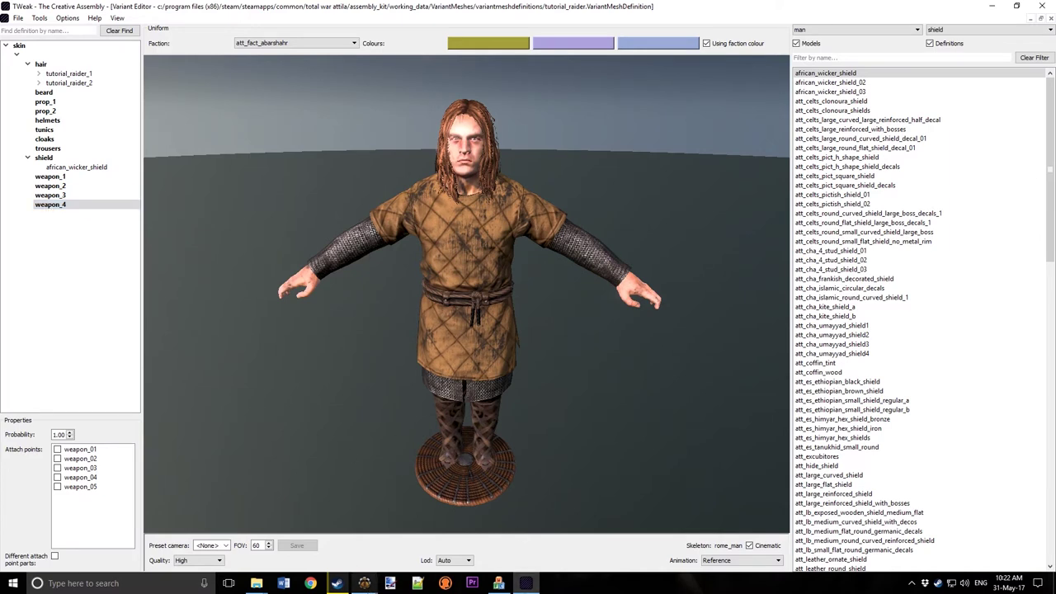
# Step: Switch to File Explorer and locate models.pack in the Total War Attila data folder
pyautogui.moveTo(363, 583)
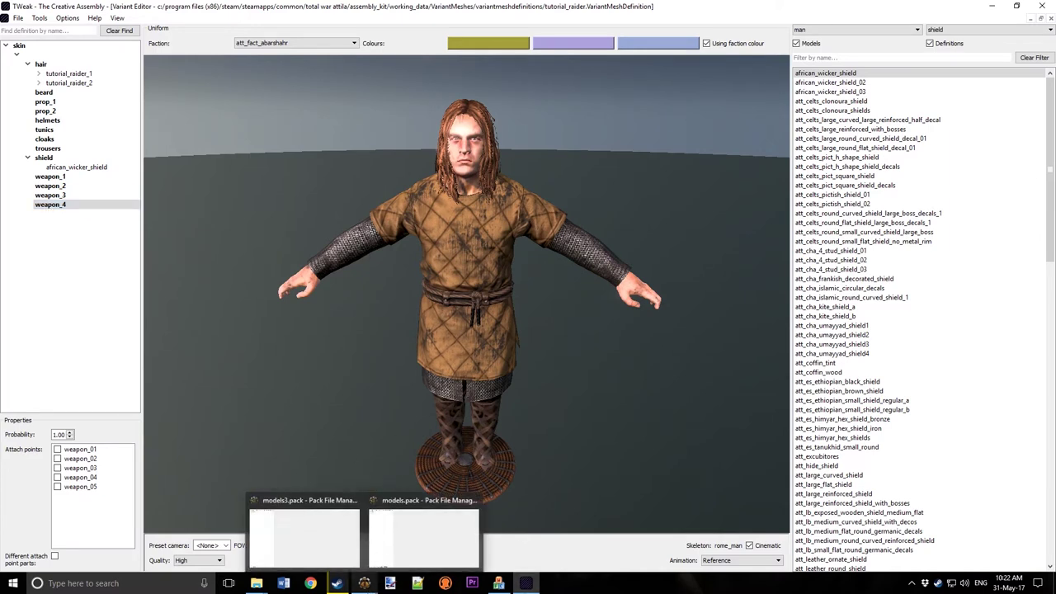
pyautogui.click(404, 530)
pyautogui.moveTo(256, 583)
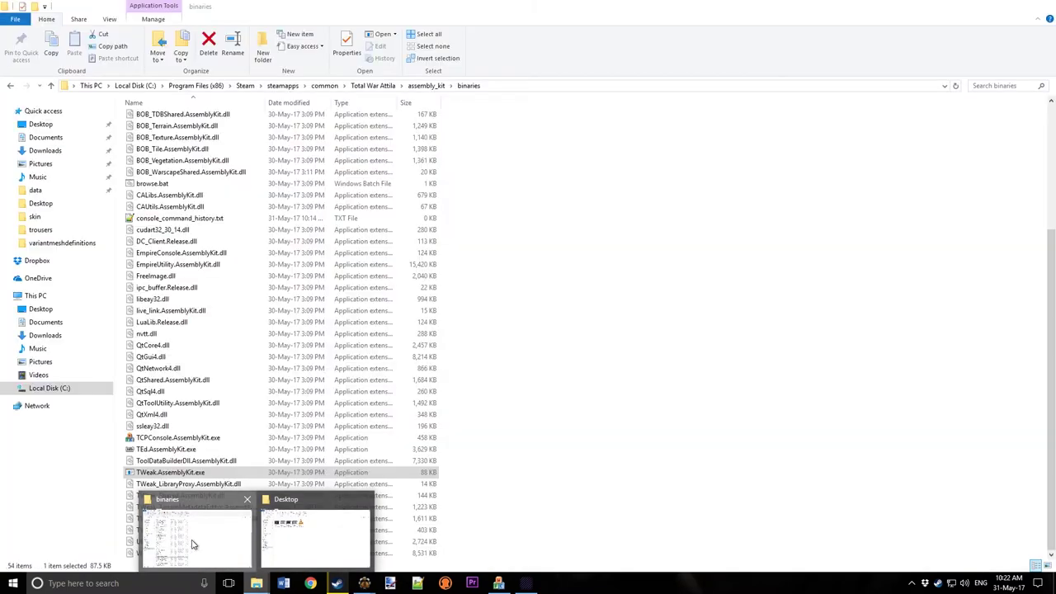
pyautogui.click(184, 545)
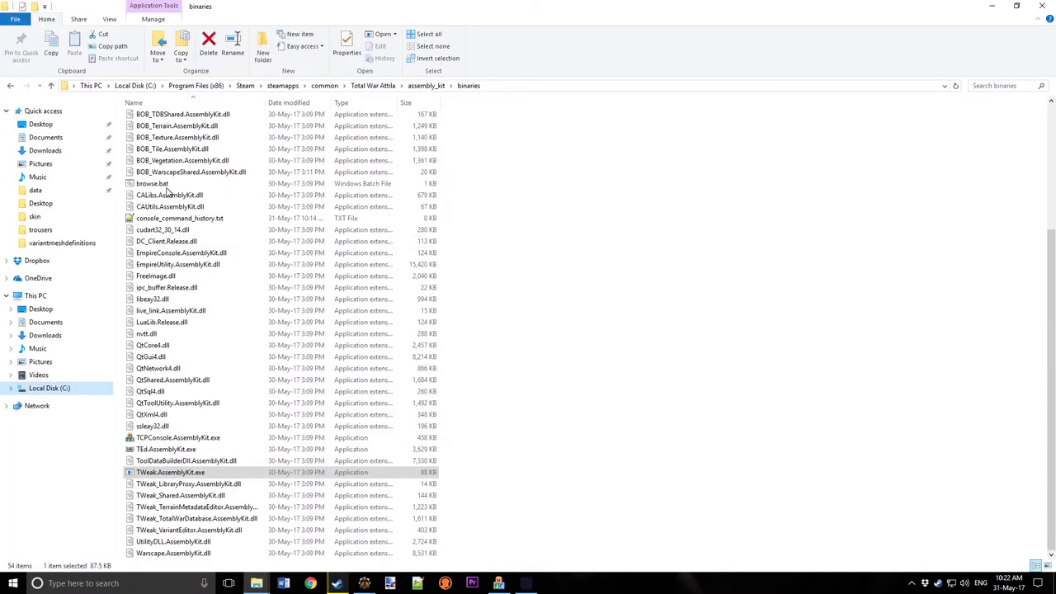
pyautogui.click(377, 86)
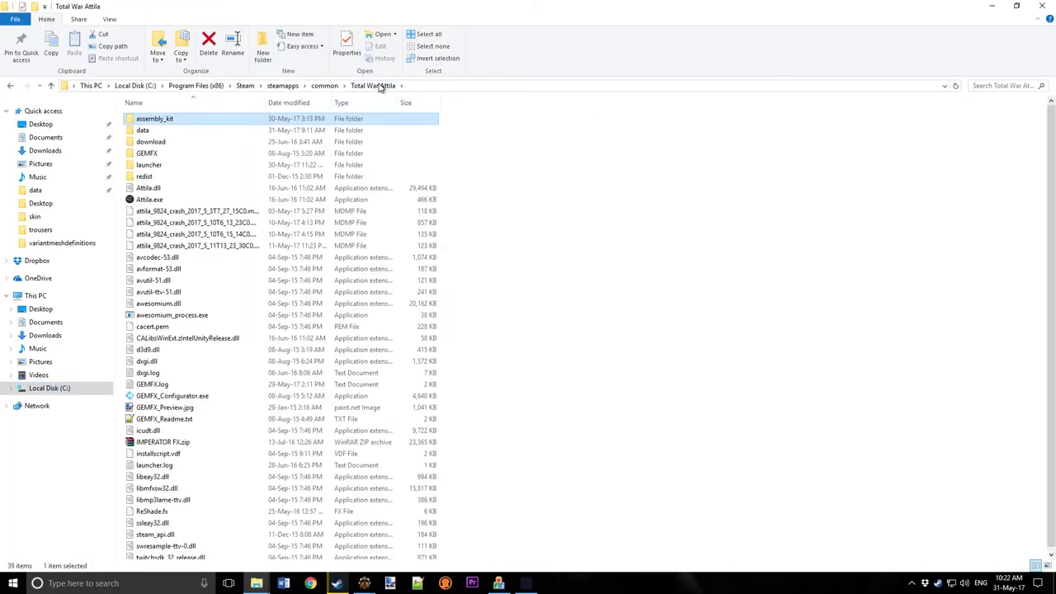
pyautogui.doubleClick(156, 130)
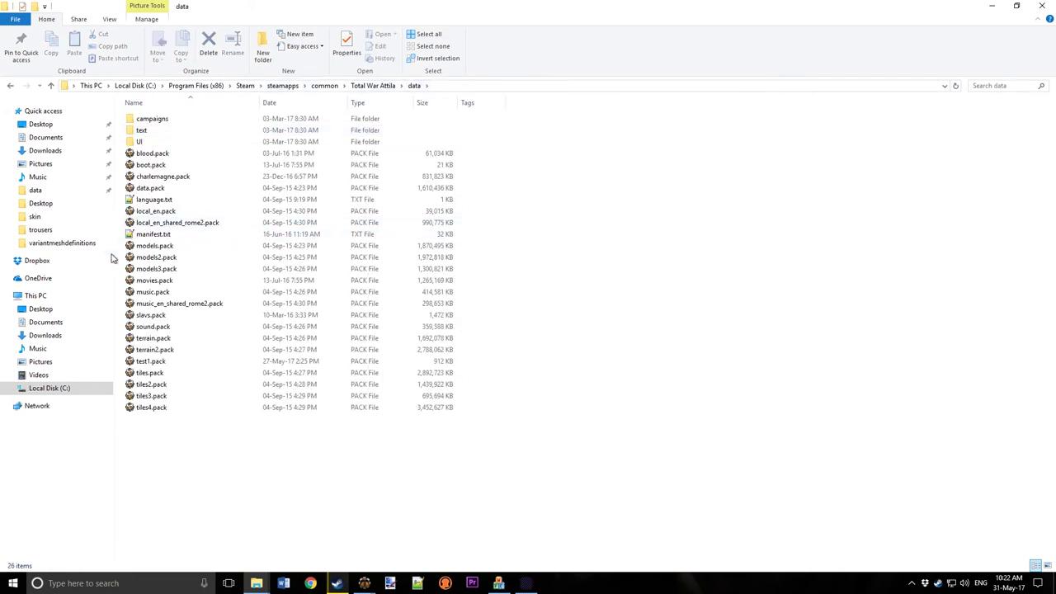
pyautogui.click(153, 247)
pyautogui.doubleClick(192, 248)
# Step: In Pack File Manager, locate stonebrick_small.rigid_model_v2 under rigidmodels/projectiles in models.pack
pyautogui.click(404, 526)
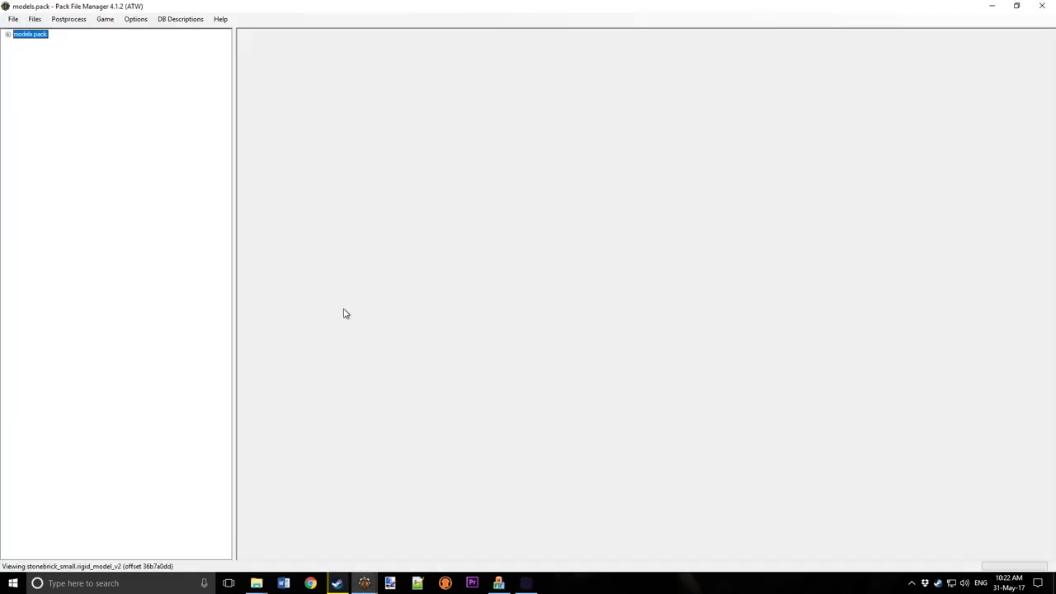
pyautogui.click(7, 35)
pyautogui.click(18, 43)
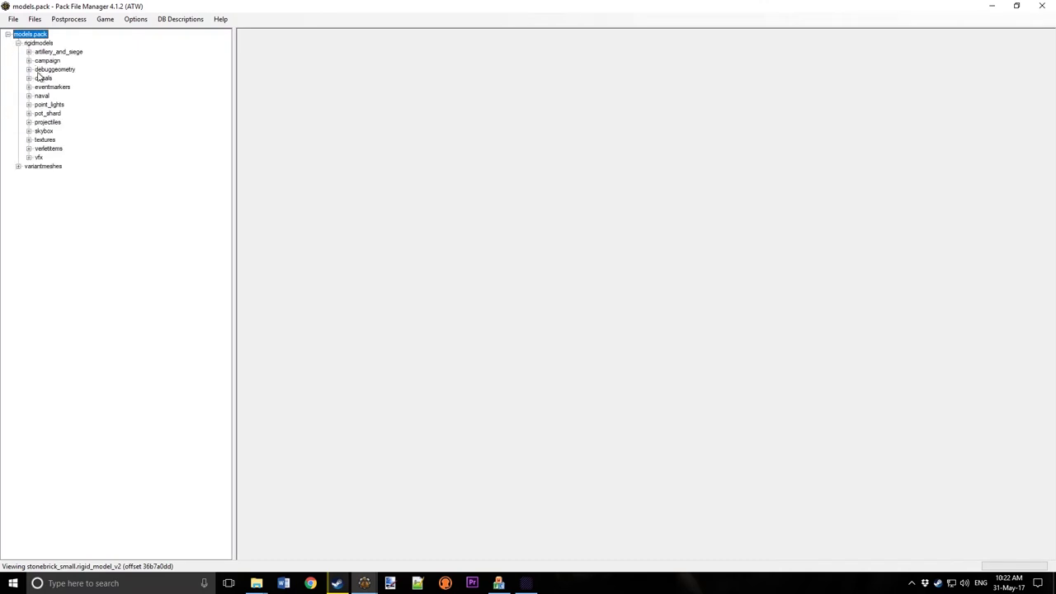
pyautogui.click(29, 122)
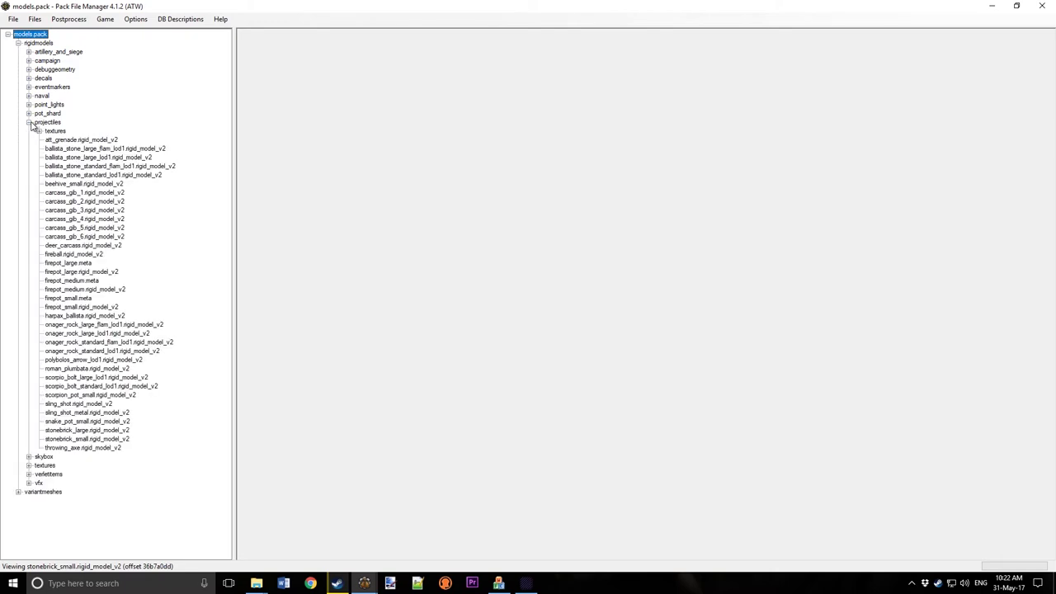
pyautogui.click(98, 440)
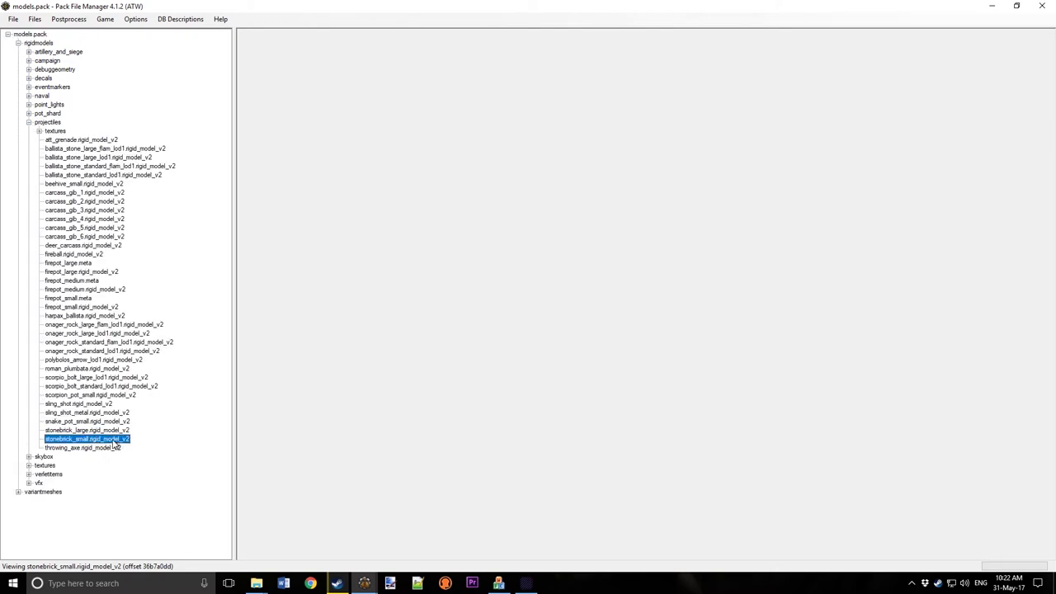
# Step: Switch to File Explorer and open the assembly_kit/working_data/VariantMeshes/_variantmodels/man folder
pyautogui.moveTo(256, 583)
pyautogui.click(207, 533)
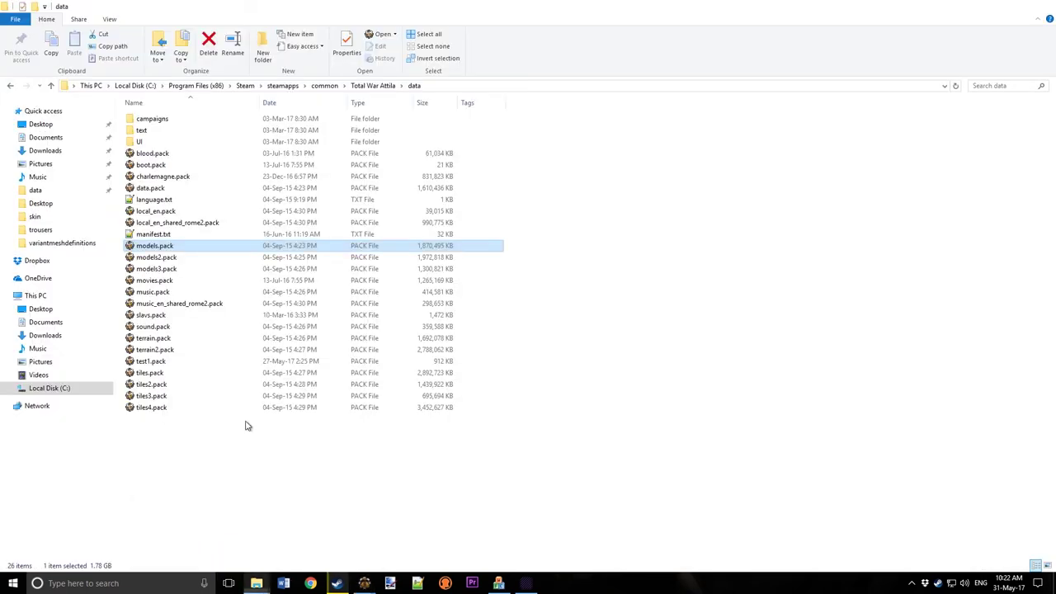
pyautogui.click(376, 86)
pyautogui.doubleClick(161, 119)
pyautogui.doubleClick(165, 191)
pyautogui.doubleClick(157, 142)
pyautogui.doubleClick(169, 125)
pyautogui.doubleClick(169, 126)
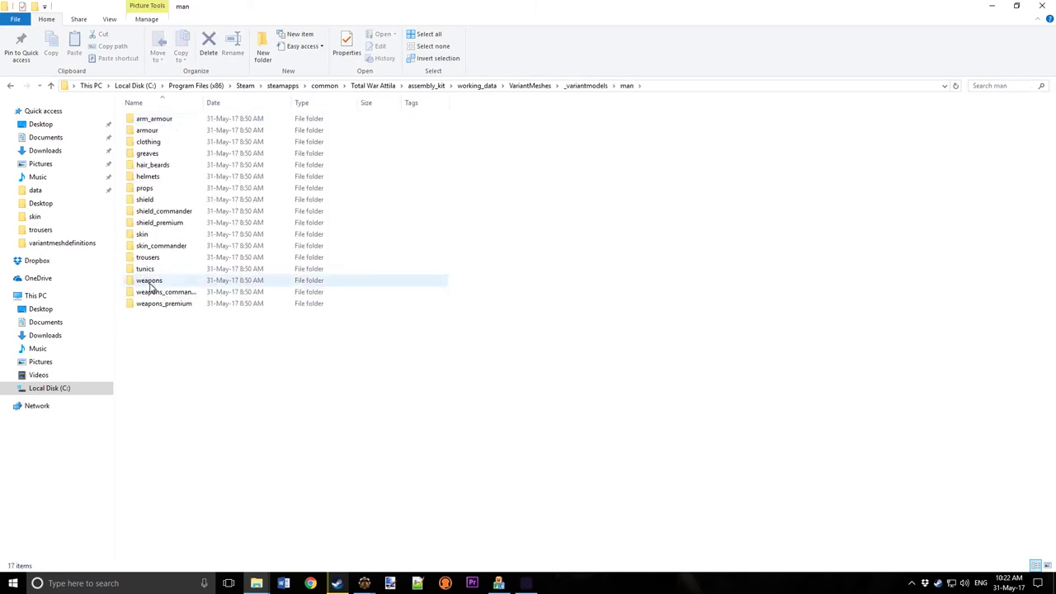
# Step: Create a folder named projectiles inside the man folder
pyautogui.rightClick(182, 343)
pyautogui.moveTo(211, 505)
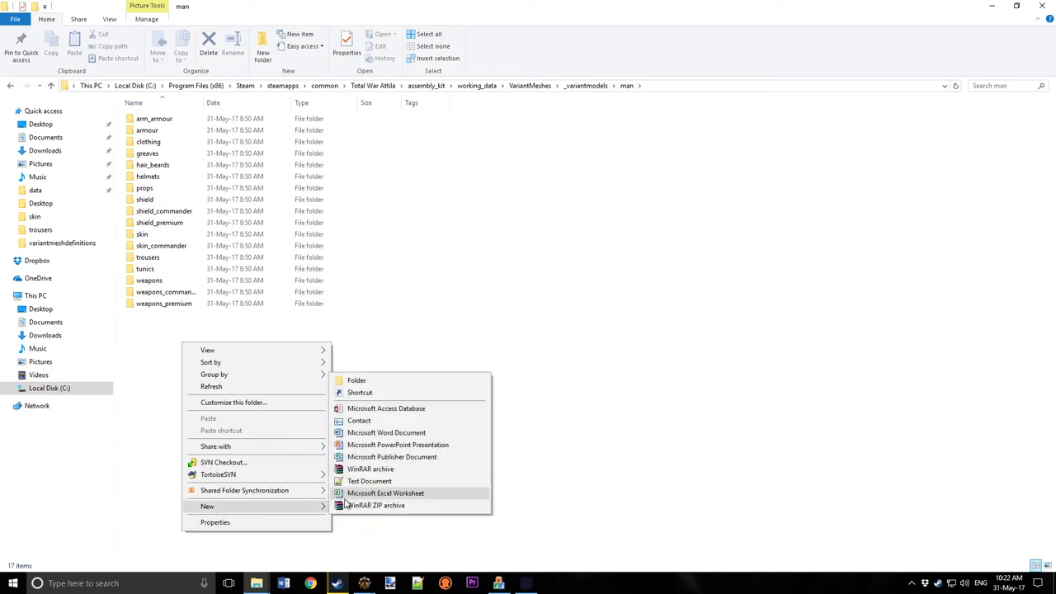
pyautogui.click(371, 384)
pyautogui.write('pro')
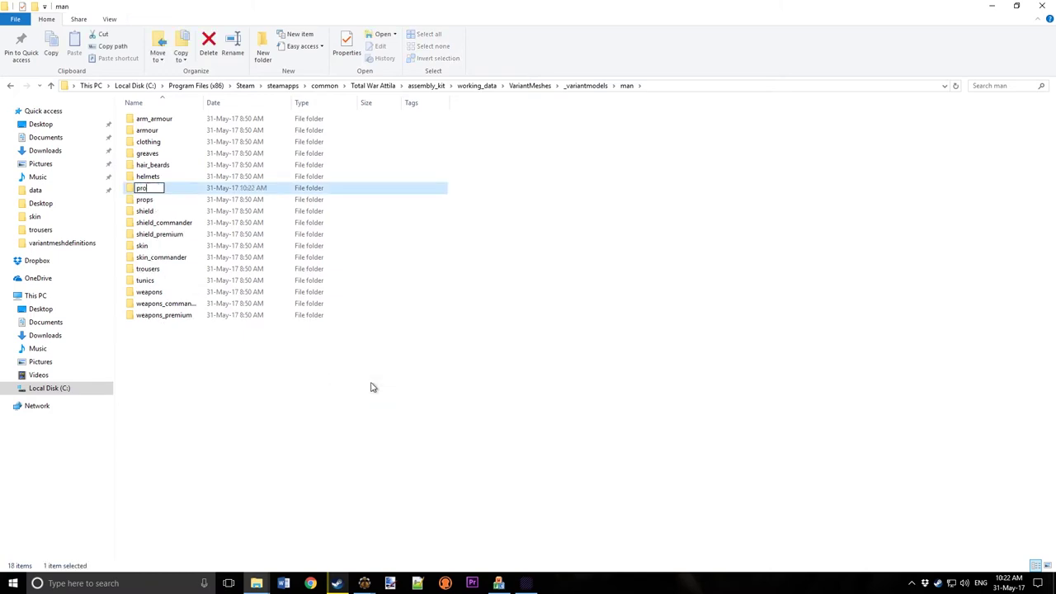
pyautogui.write('jectiles')
pyautogui.click(373, 387)
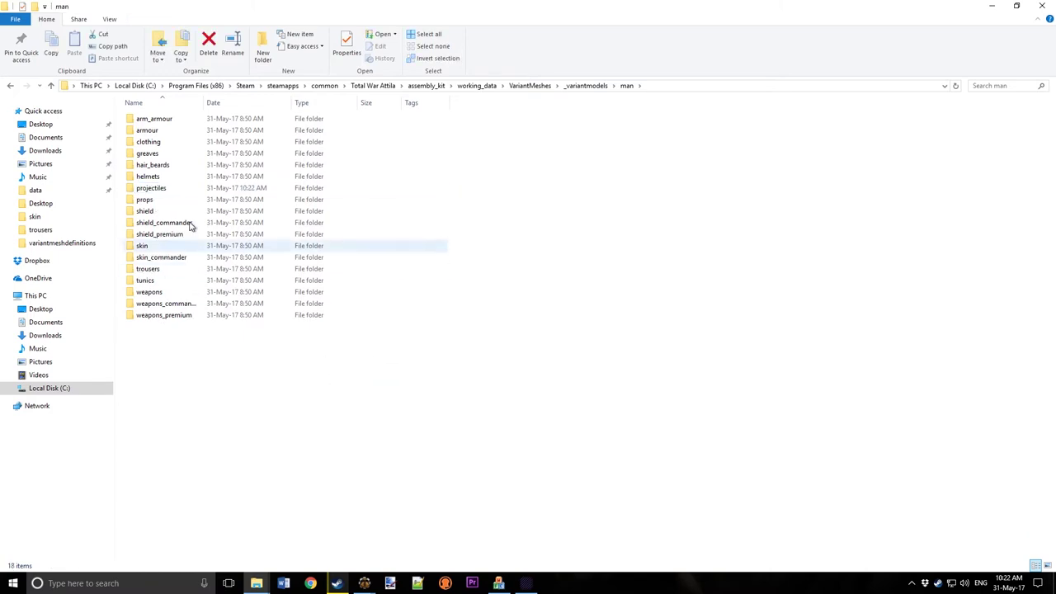
# Step: Copy the projectiles folder's path, switch to Pack File Manager and extract stonebrick_small.rigid_model_v2 from models.pack into that folder
pyautogui.doubleClick(196, 189)
pyautogui.click(713, 88)
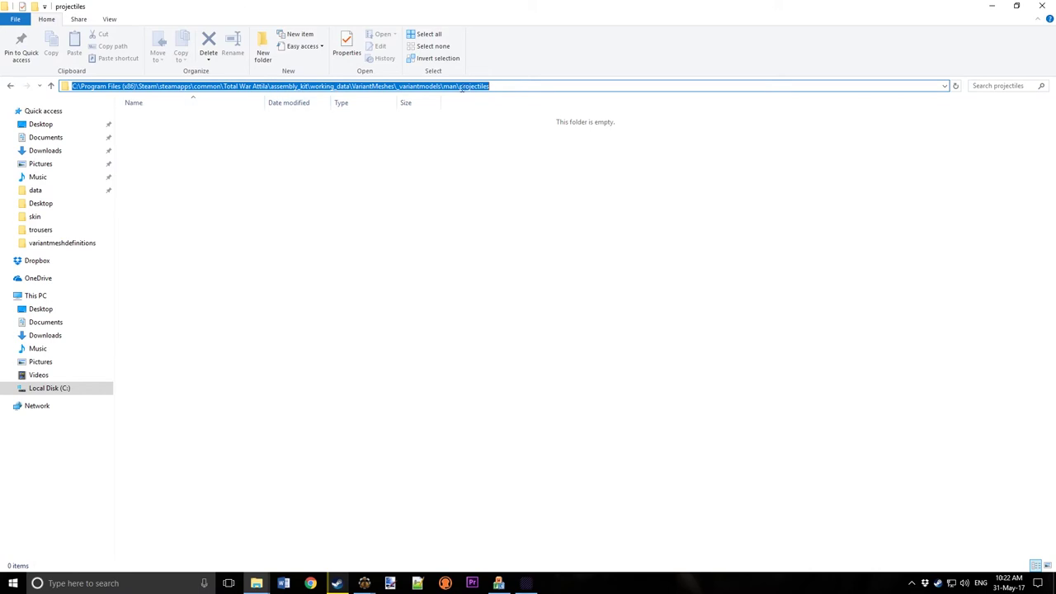
pyautogui.moveTo(364, 583)
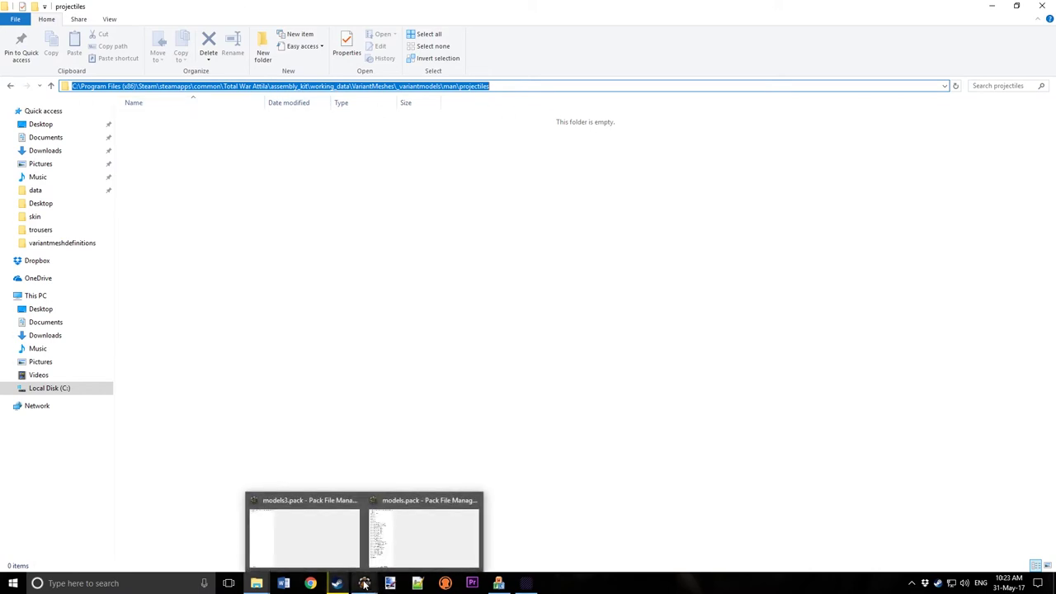
pyautogui.click(409, 541)
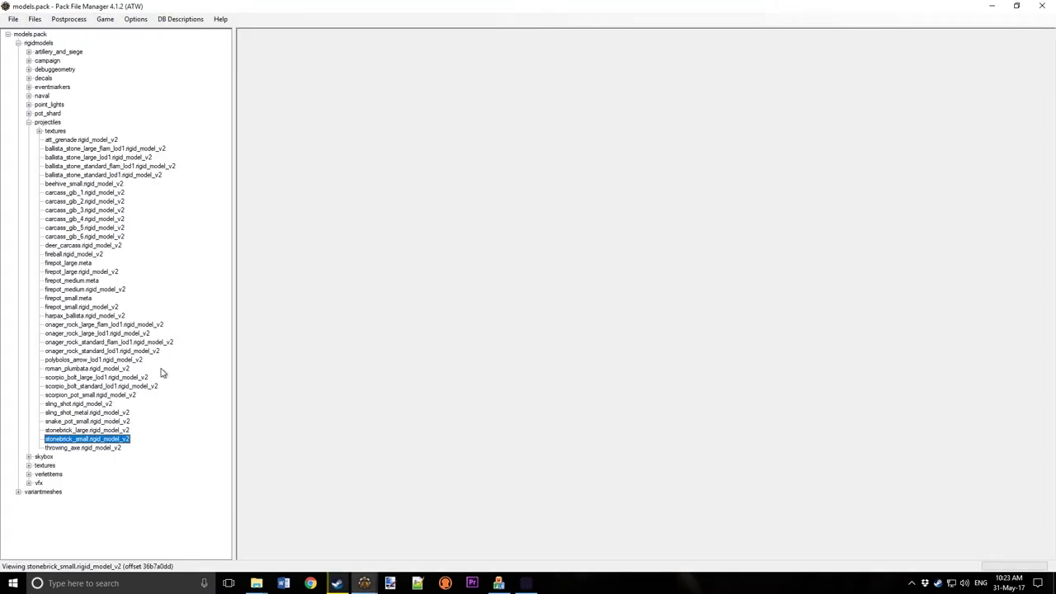
pyautogui.rightClick(96, 444)
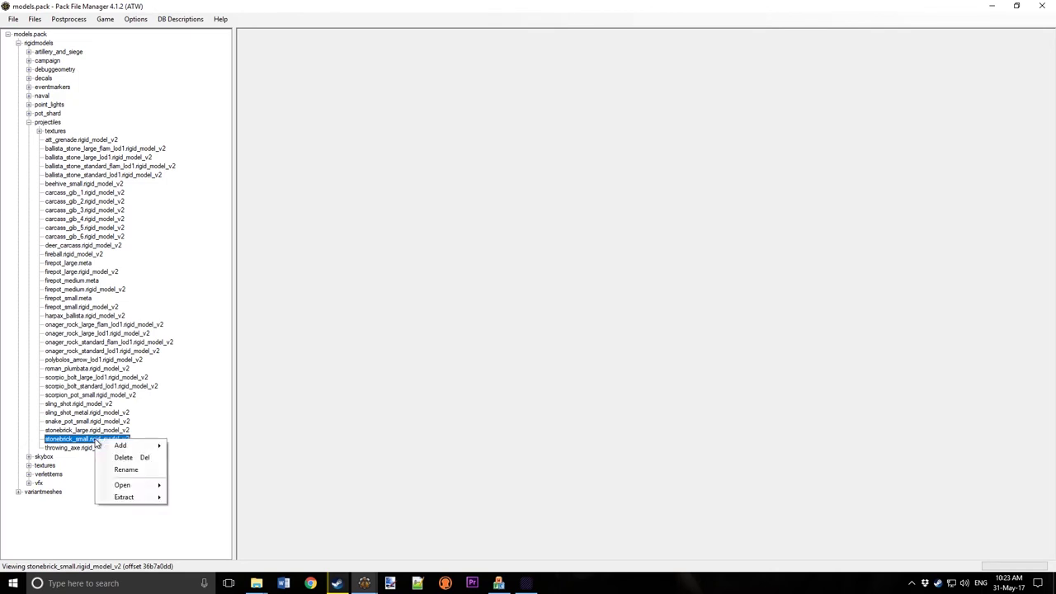
pyautogui.moveTo(126, 500)
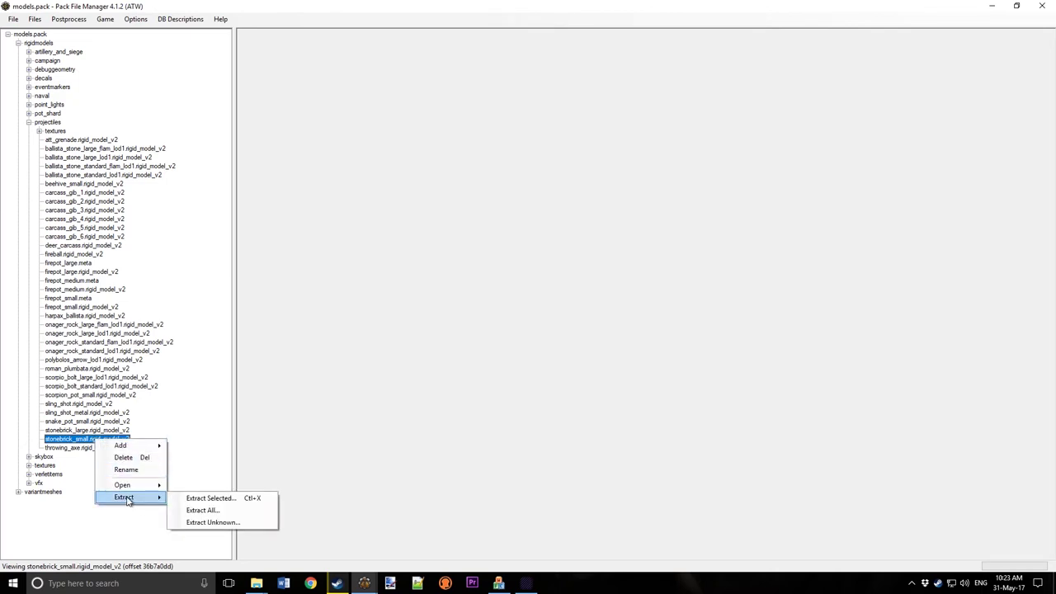
pyautogui.click(203, 498)
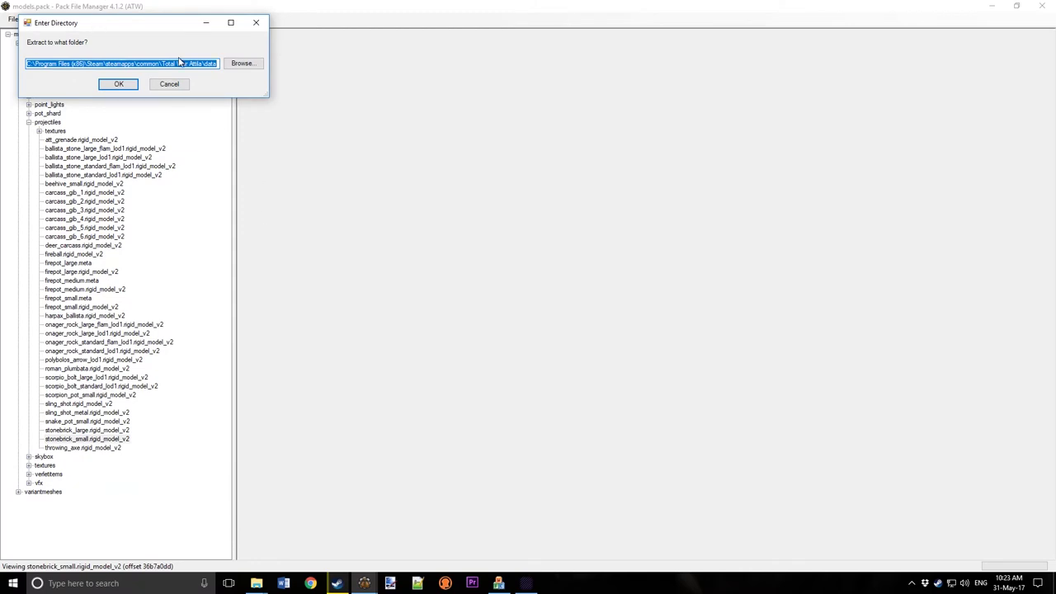
pyautogui.hotkey('ctrl', 'v')
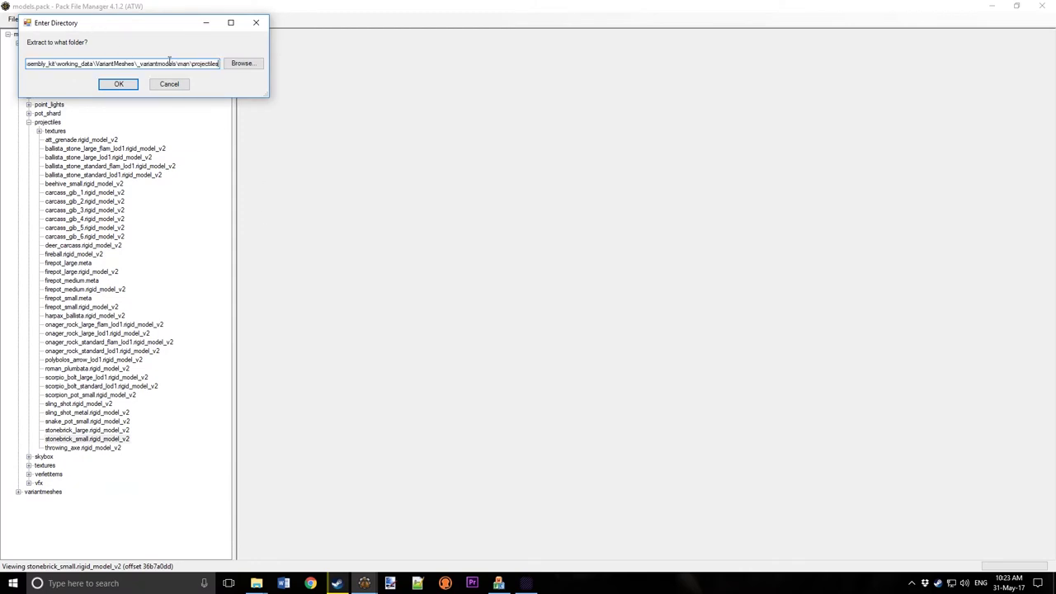
pyautogui.click(120, 85)
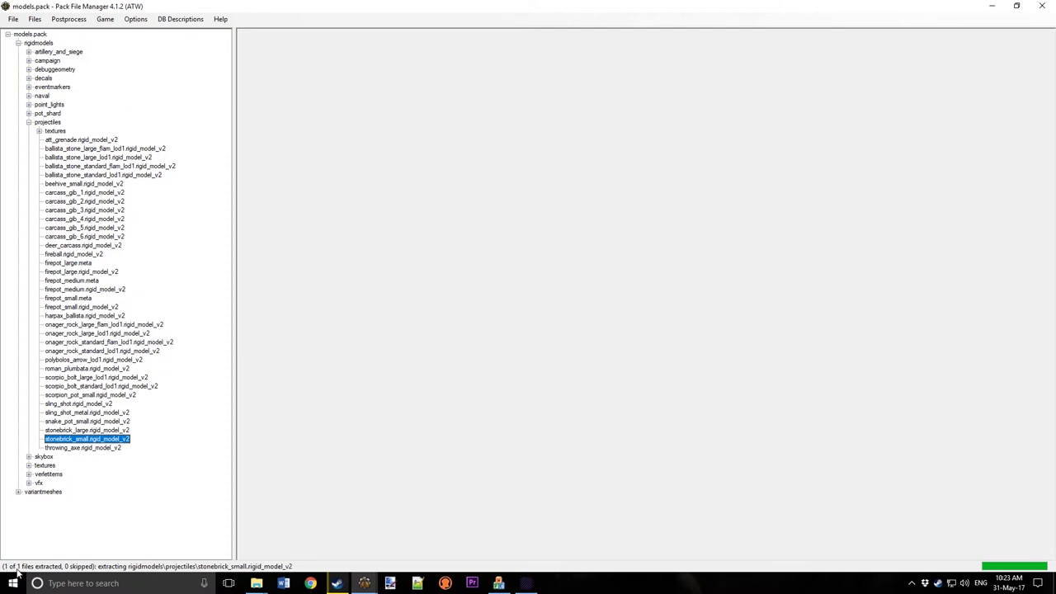
# Step: Switch to the TWeak Variant Editor and add the extracted stonebrick_small.rigid_model_v2 mesh to the weapon_4 slot
pyautogui.click(526, 583)
pyautogui.click(60, 210)
pyautogui.rightClick(60, 209)
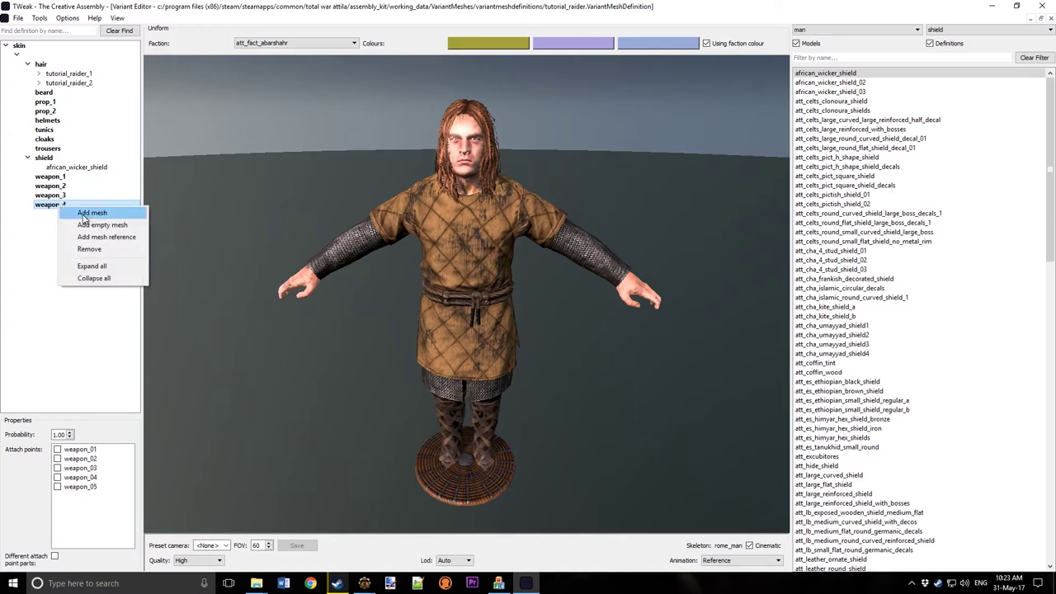
pyautogui.click(85, 216)
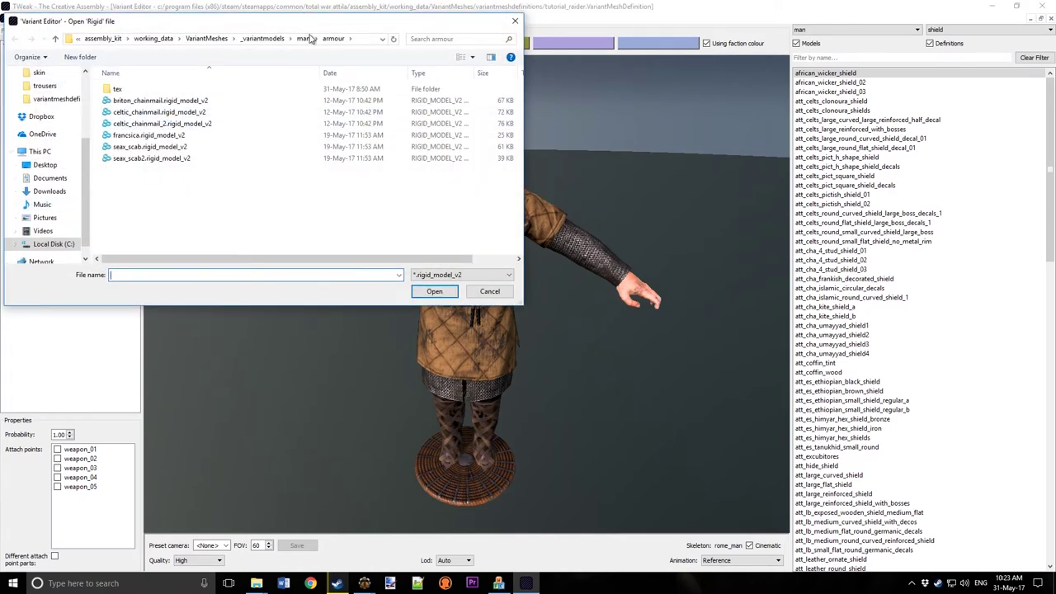
pyautogui.click(303, 39)
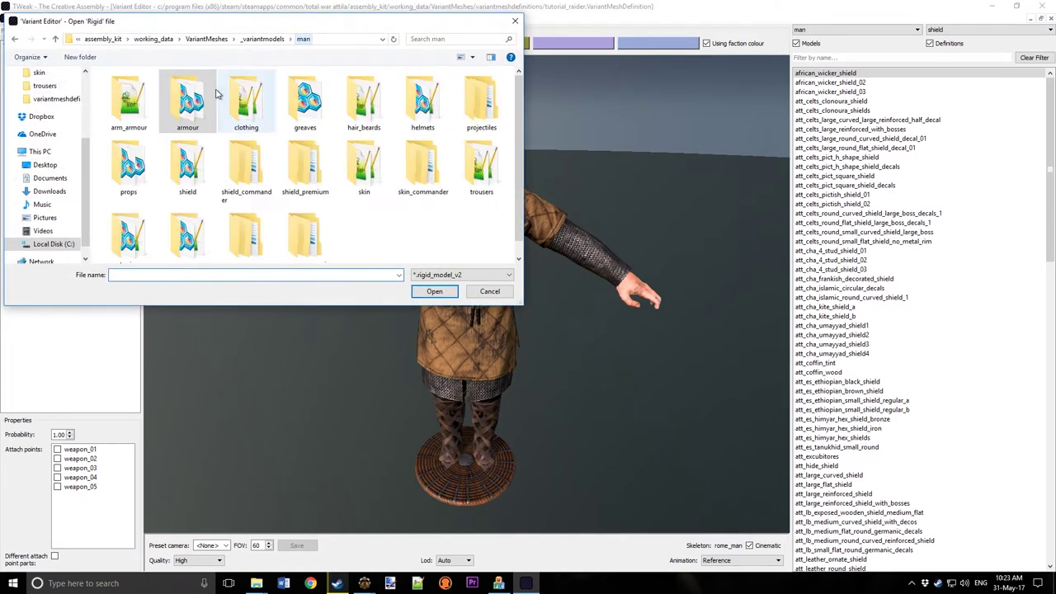
pyautogui.doubleClick(487, 116)
pyautogui.doubleClick(128, 89)
pyautogui.click(128, 89)
pyautogui.doubleClick(128, 89)
pyautogui.doubleClick(132, 89)
pyautogui.scroll(3, 464, 223)
pyautogui.scroll(3, 469, 294)
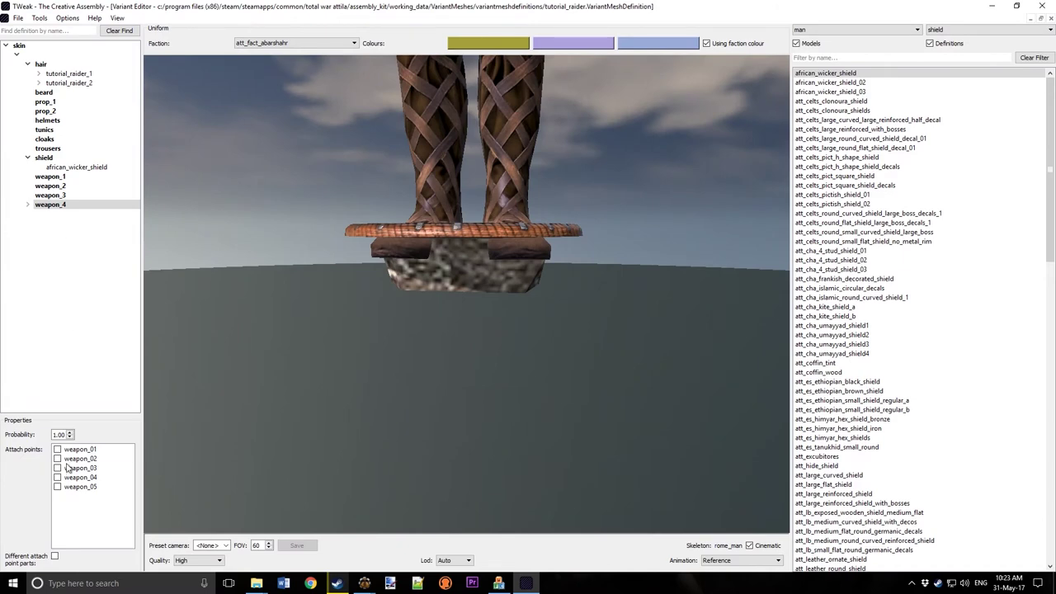
# Step: Assign the weapon_4 slot to the weapon_05 attach point and inspect the stone brick on the model
pyautogui.click(57, 487)
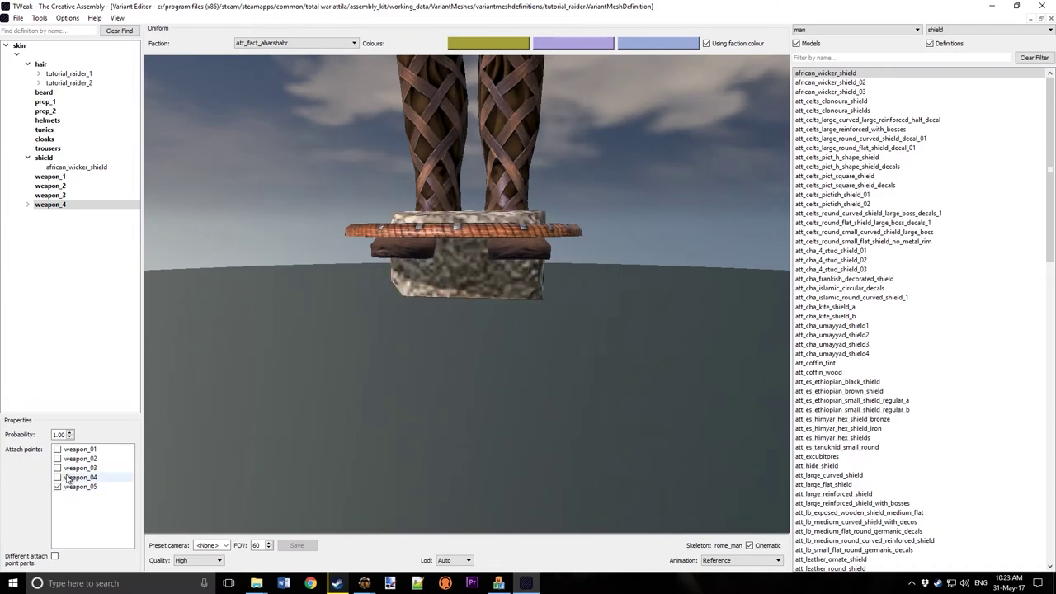
pyautogui.moveTo(397, 266); pyautogui.dragTo(448, 200)
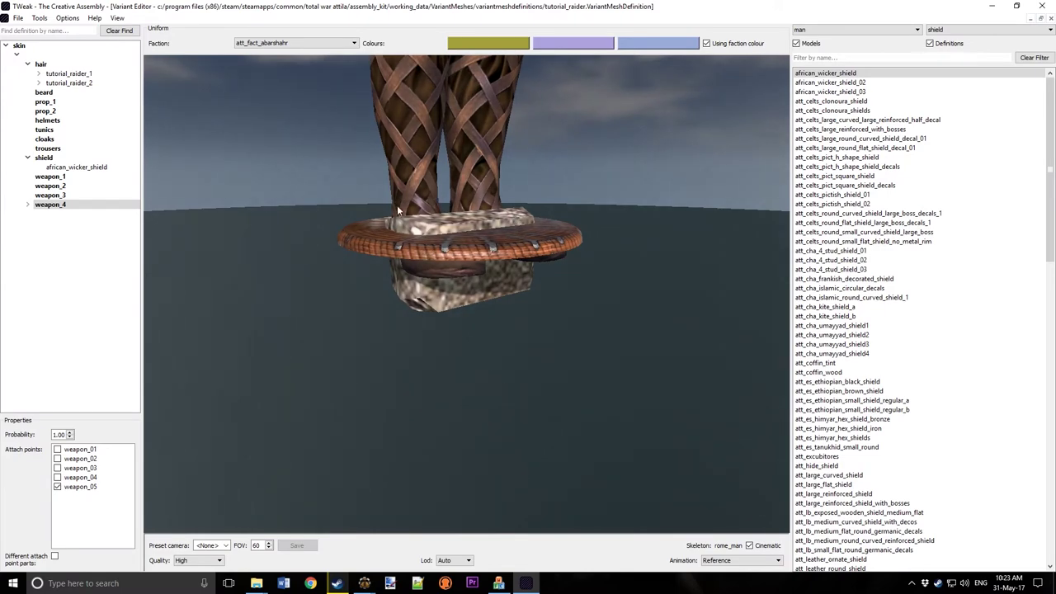
pyautogui.moveTo(617, 388); pyautogui.dragTo(460, 208)
pyautogui.scroll(-4, 476, 247)
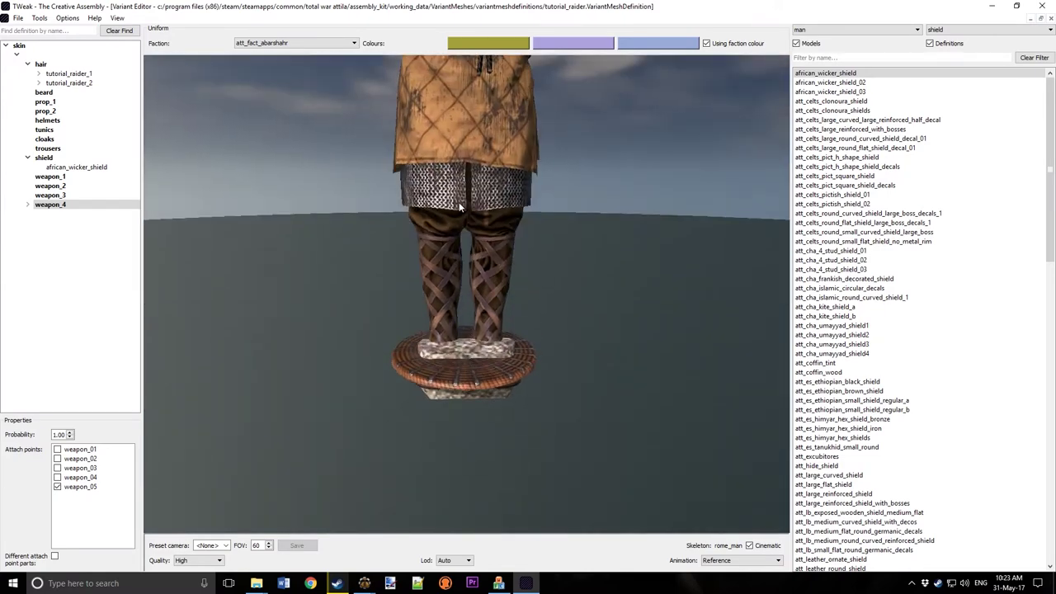
pyautogui.scroll(-4, 475, 294)
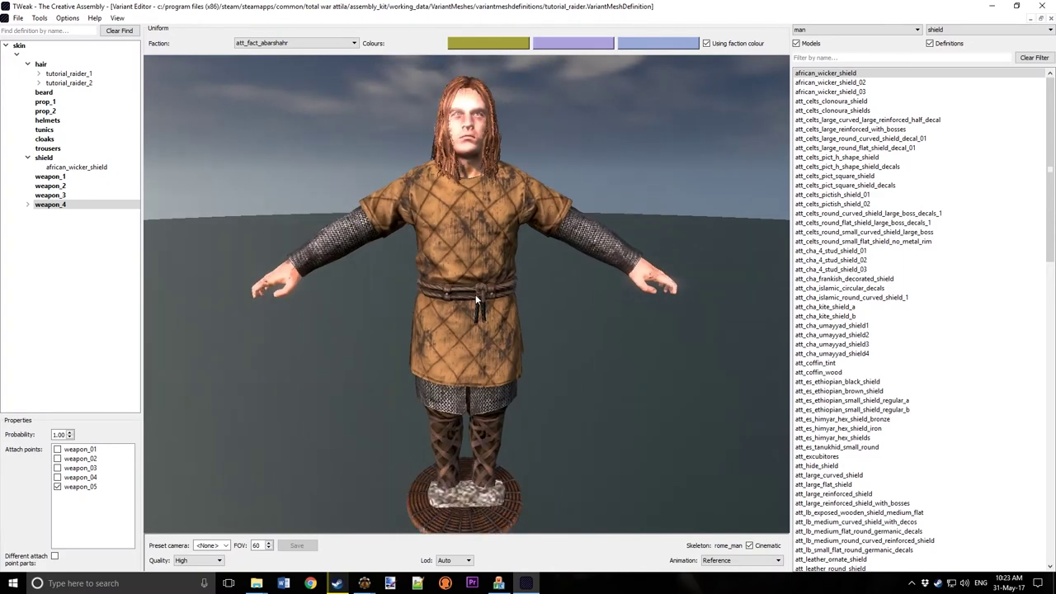
# Step: Select the weapon_2 slot and filter the weapons models by "axe"
pyautogui.click(57, 188)
pyautogui.click(939, 29)
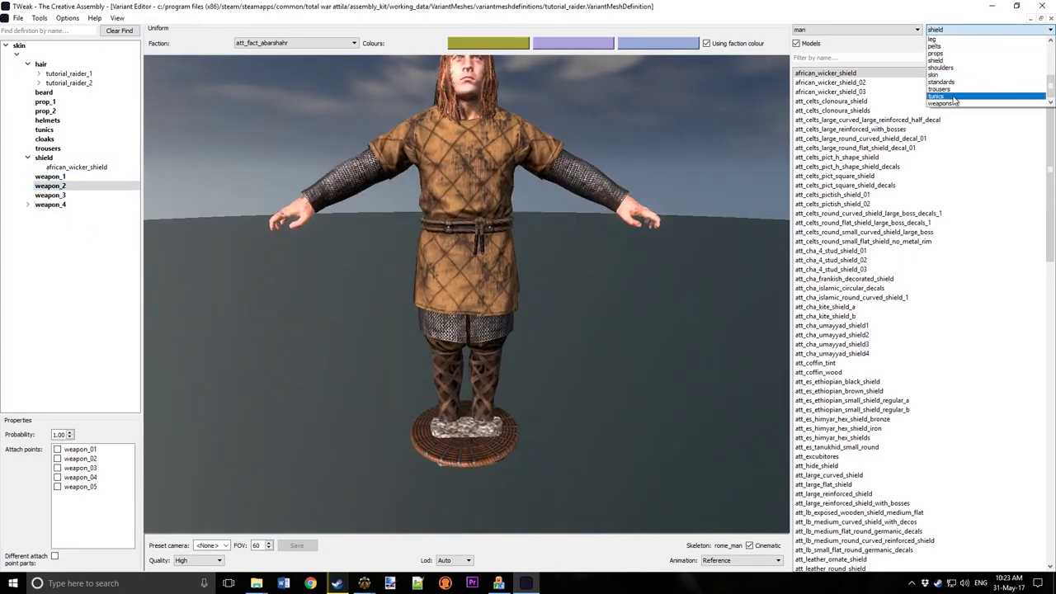
pyautogui.click(955, 107)
pyautogui.click(827, 58)
pyautogui.write('AX')
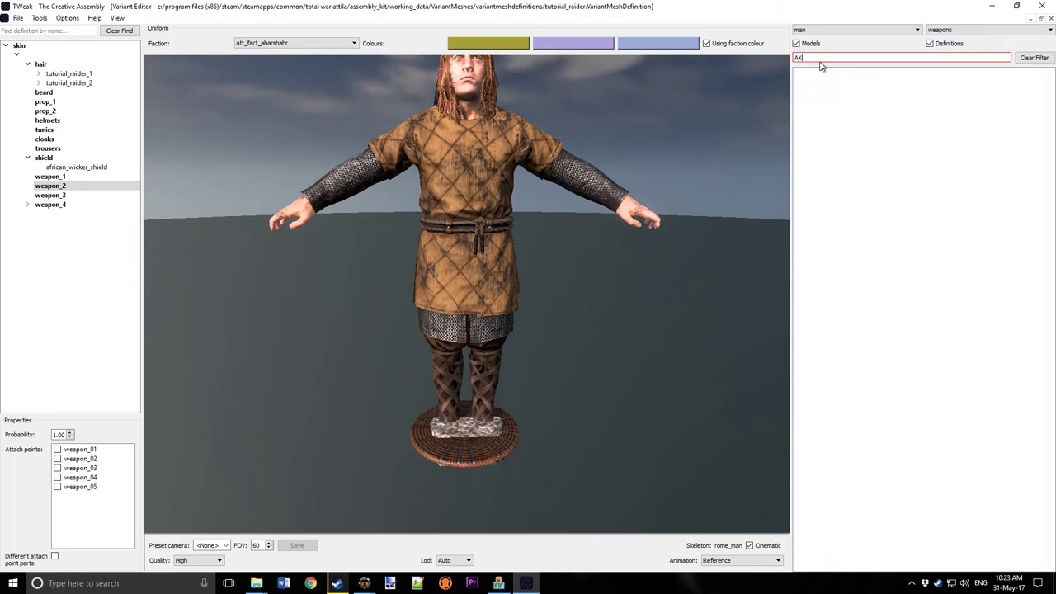
pyautogui.write('E')
pyautogui.press('BackSpace')
pyautogui.press('BackSpace')
pyautogui.press('BackSpace')
pyautogui.write('axe')
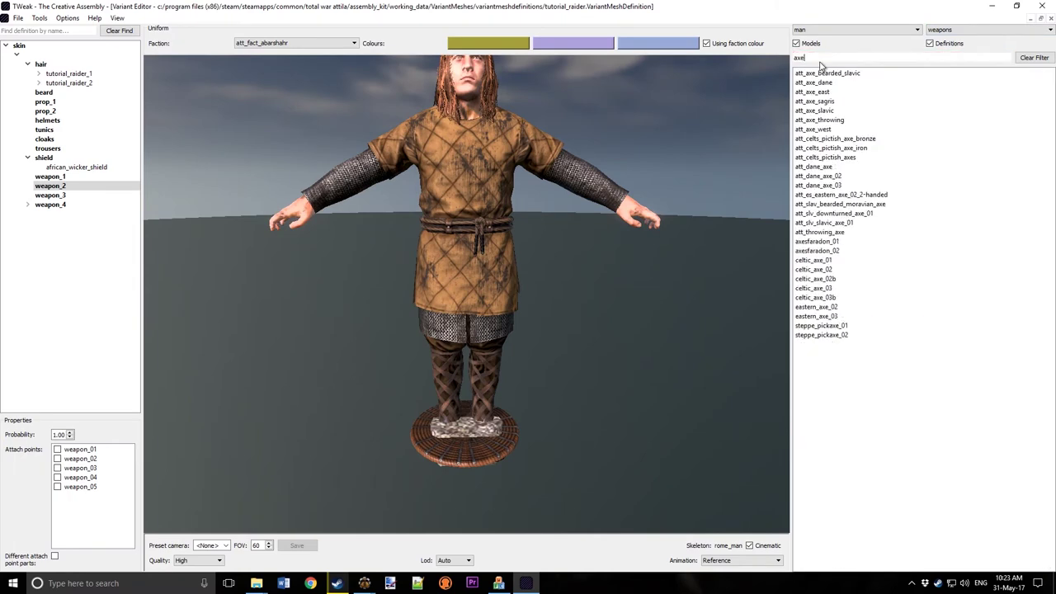
# Step: Add celtic_axe_01, celtic_axe_02, celtic_axe_02b, celtic_axe_03 and celtic_axe_03b to the weapon_2 slot
pyautogui.doubleClick(823, 261)
pyautogui.doubleClick(825, 270)
pyautogui.doubleClick(833, 279)
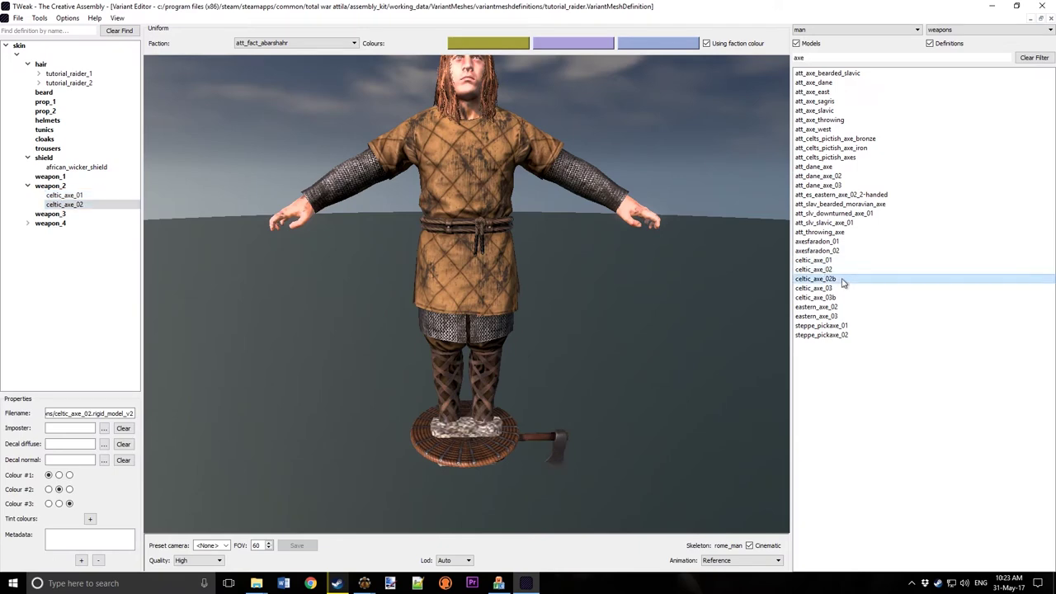
pyautogui.doubleClick(839, 288)
pyautogui.doubleClick(835, 297)
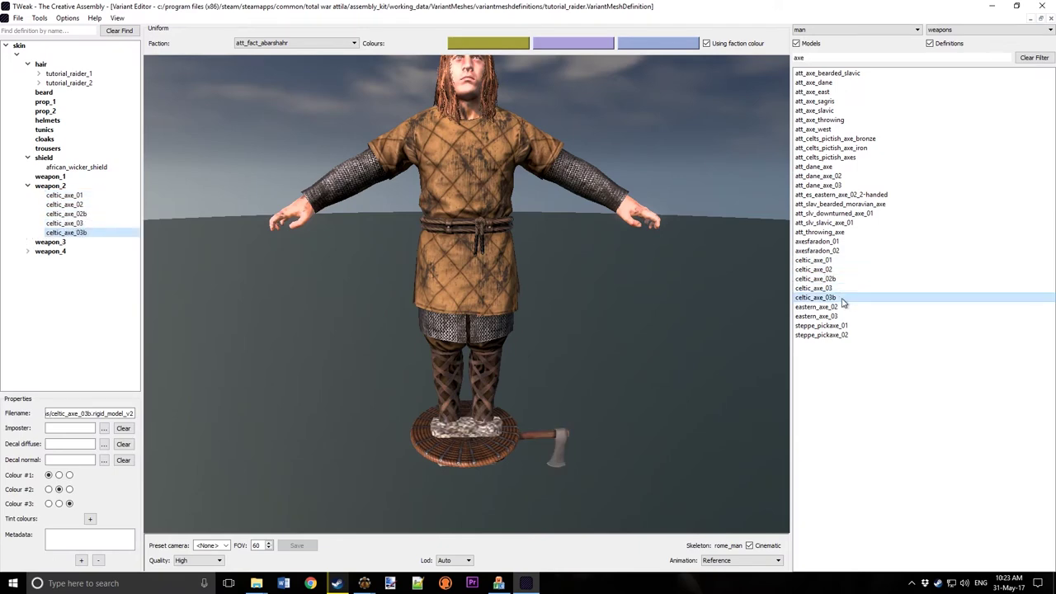
pyautogui.moveTo(527, 398); pyautogui.dragTo(495, 429)
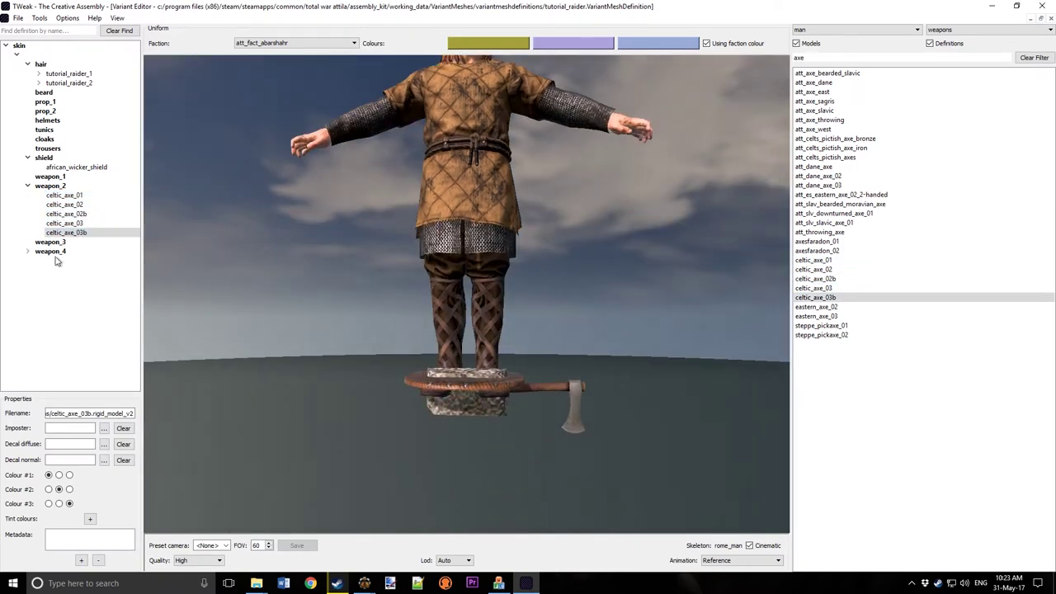
# Step: Add the arena_vercingetorix_axe mesh from weapons_commander/barbarians to weapon_2 and inspect it up close
pyautogui.rightClick(76, 186)
pyautogui.click(106, 190)
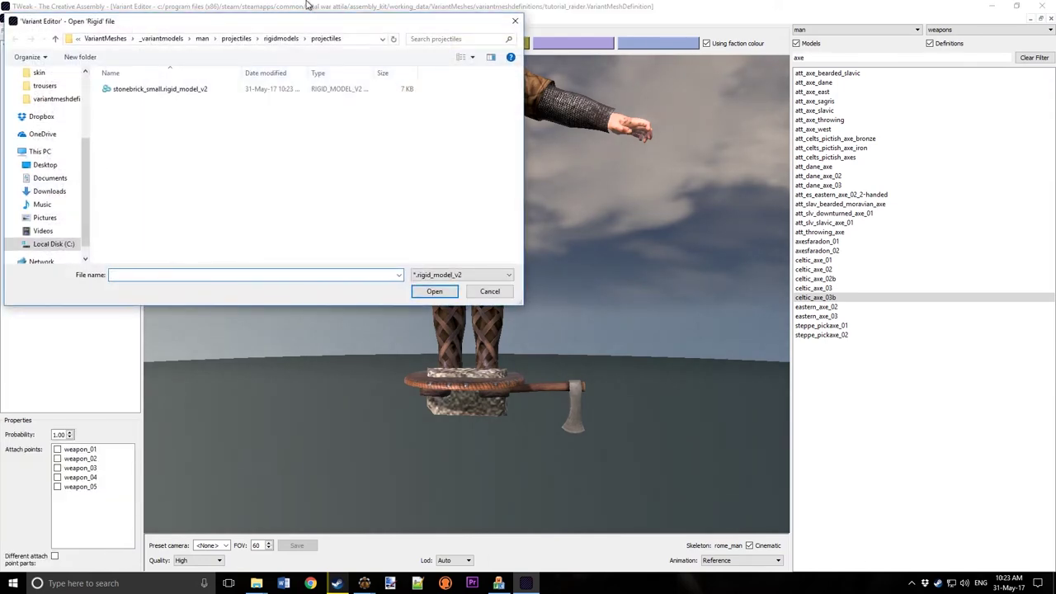
pyautogui.click(202, 39)
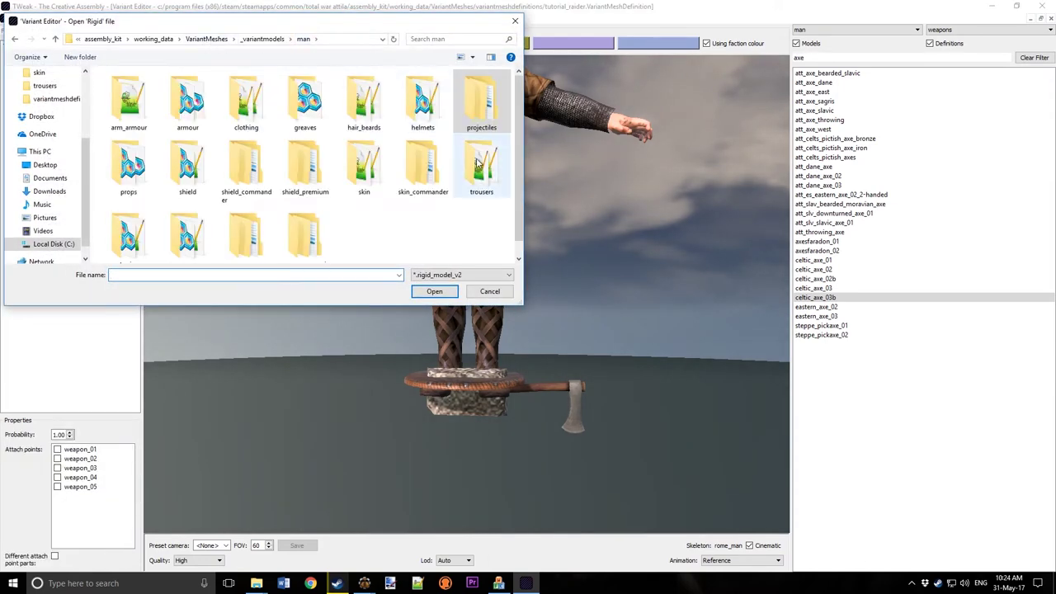
pyautogui.scroll(-1, 449, 222)
pyautogui.doubleClick(249, 239)
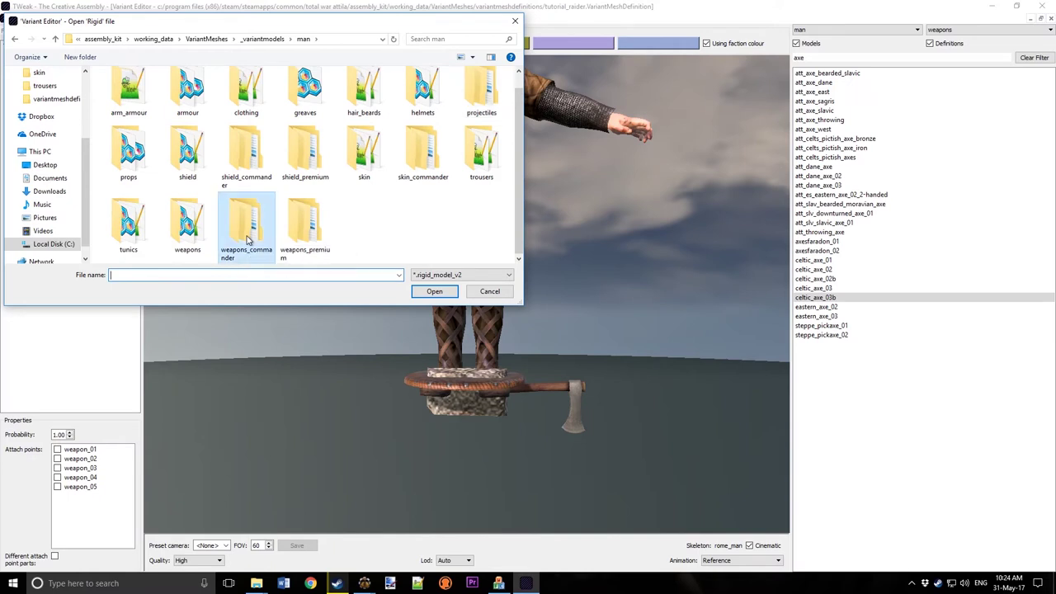
pyautogui.doubleClick(128, 89)
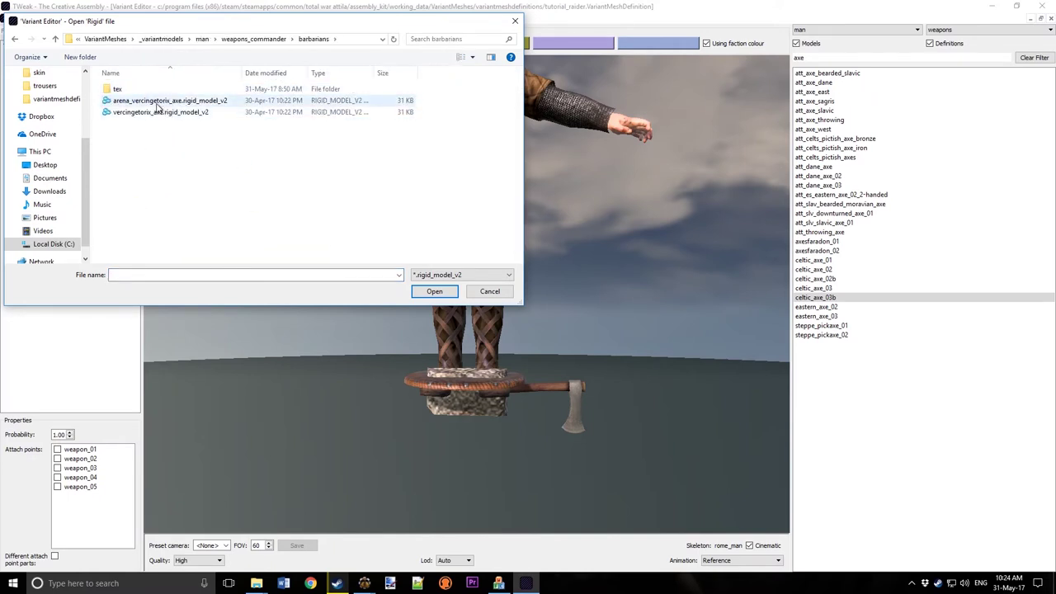
pyautogui.doubleClick(156, 101)
pyautogui.scroll(2, 495, 334)
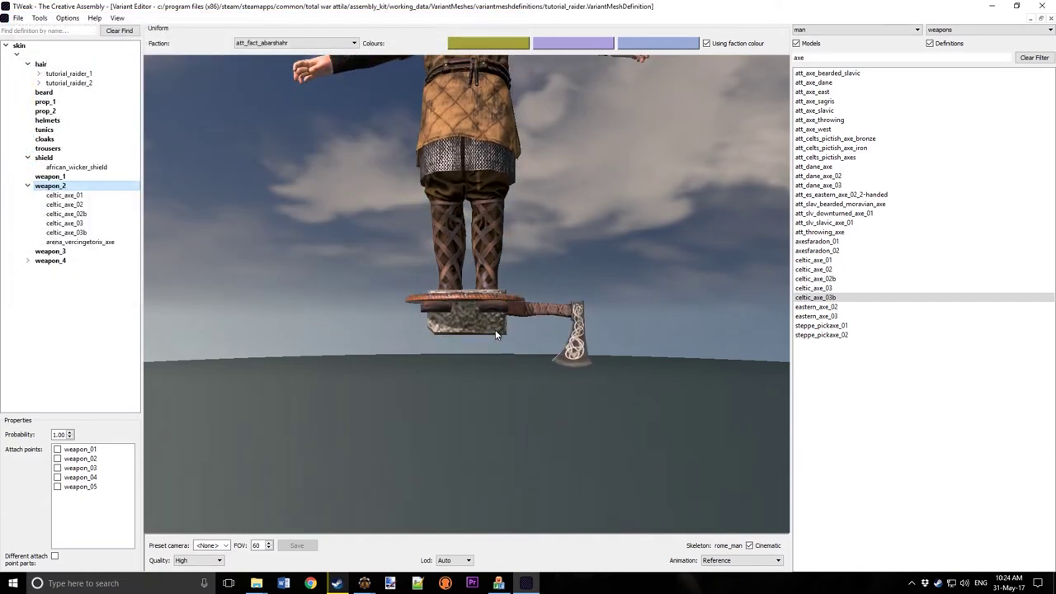
pyautogui.scroll(4, 658, 342)
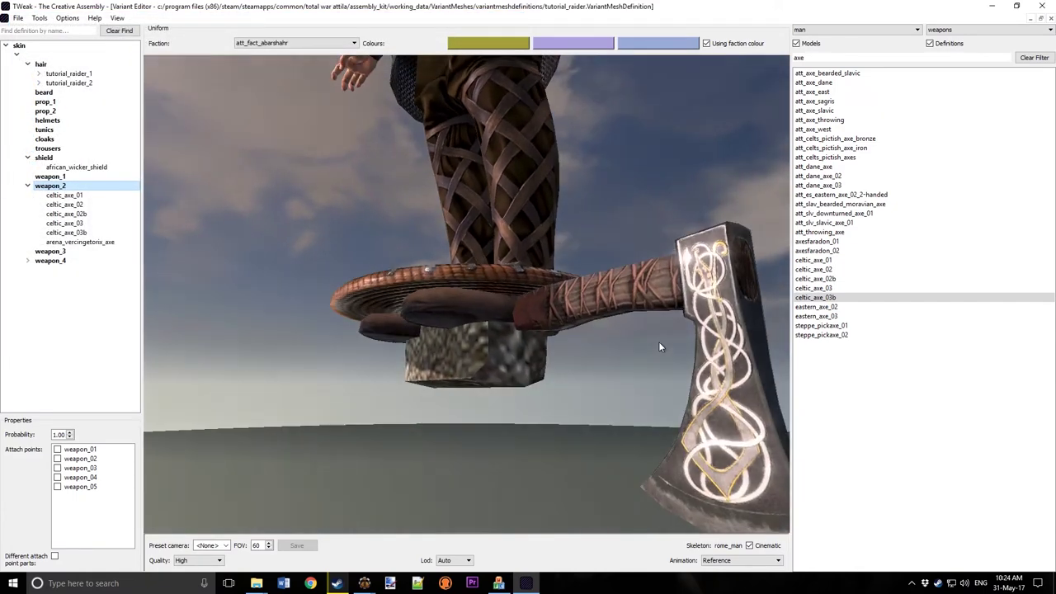
# Step: Assign the weapon_02 attach point to the weapon_2 slot and check the axe on the character model
pyautogui.scroll(-6, 659, 346)
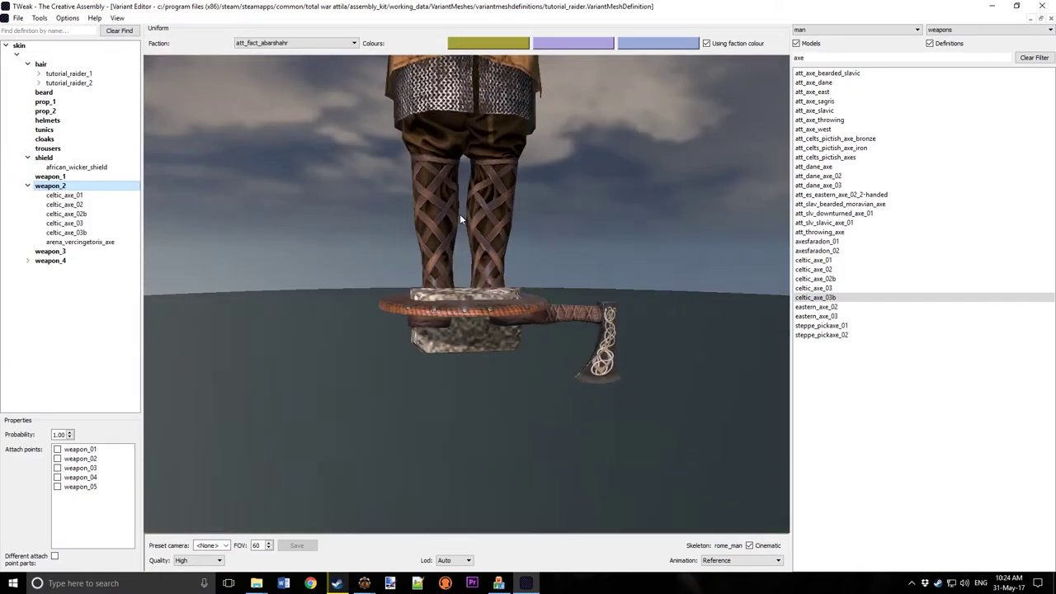
pyautogui.click(58, 459)
pyautogui.moveTo(335, 207); pyautogui.dragTo(334, 280)
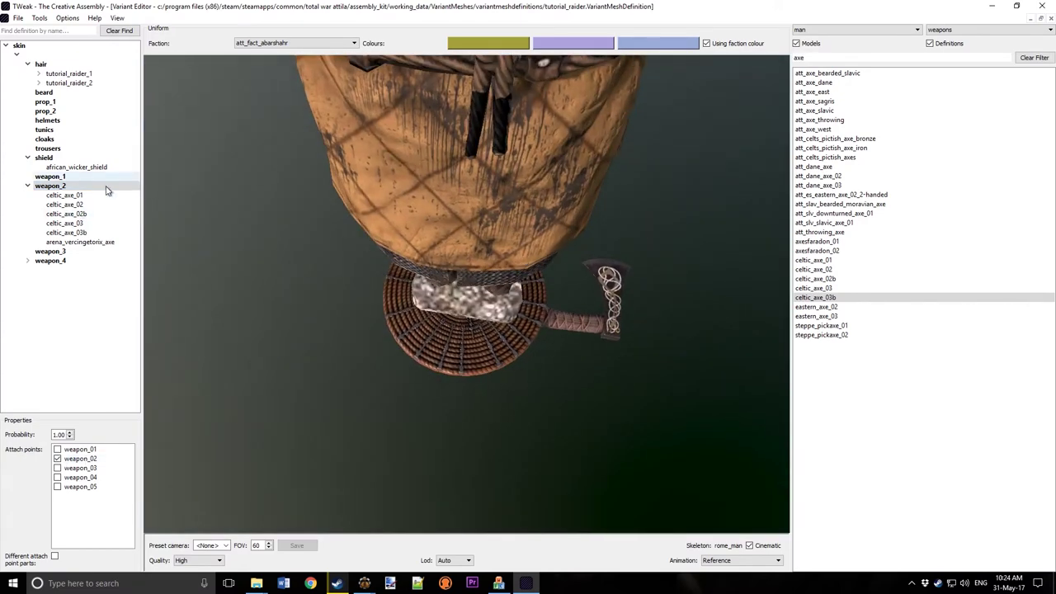
pyautogui.moveTo(525, 326); pyautogui.dragTo(503, 239)
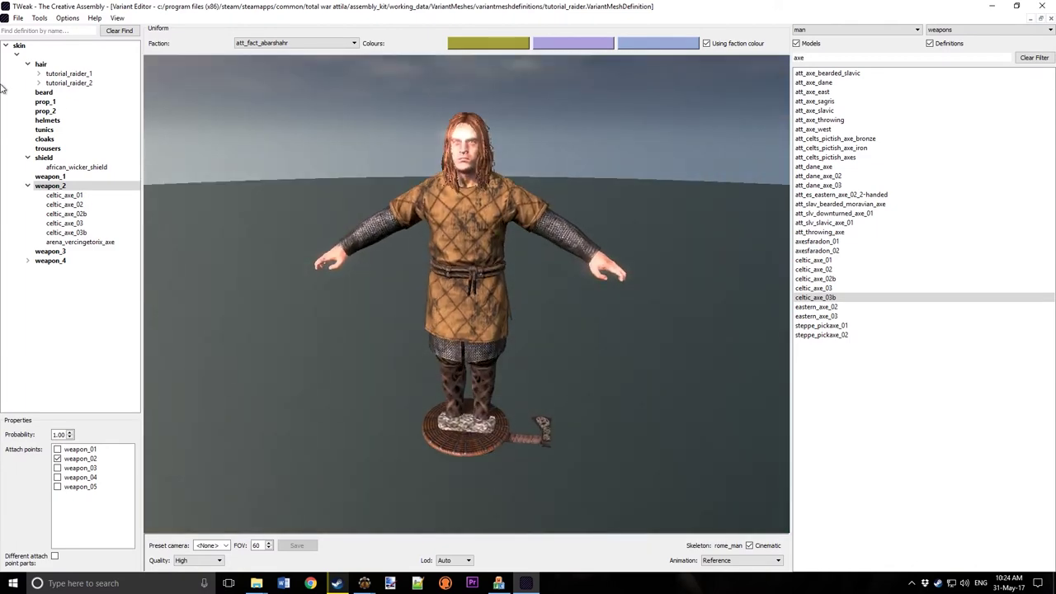
# Step: Delete african_wicker_shield from the shield slot and view the character without it
pyautogui.click(60, 167)
pyautogui.press('Delete')
pyautogui.click(56, 158)
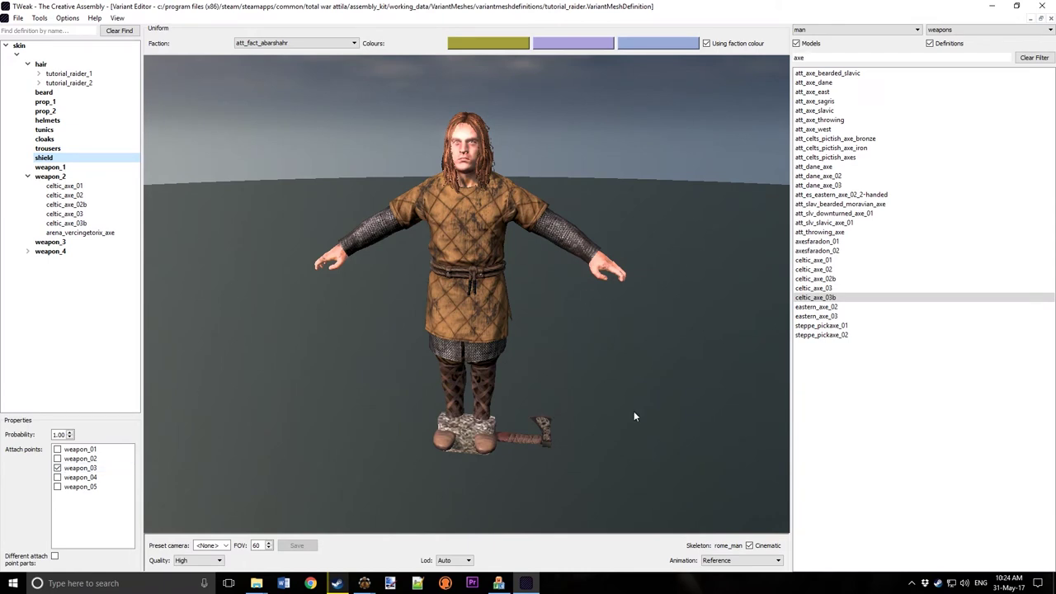
pyautogui.moveTo(523, 347); pyautogui.dragTo(512, 345)
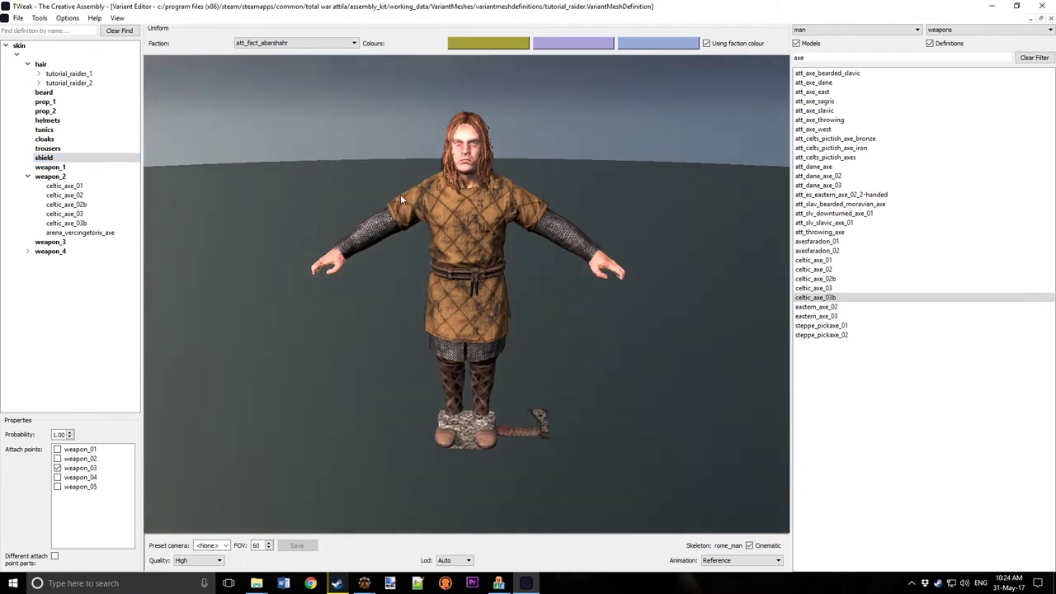
# Step: Save the definition as tutorial_raider.VariantMeshDefinition, replacing the existing file and dismissing the uniform record warning
pyautogui.click(17, 18)
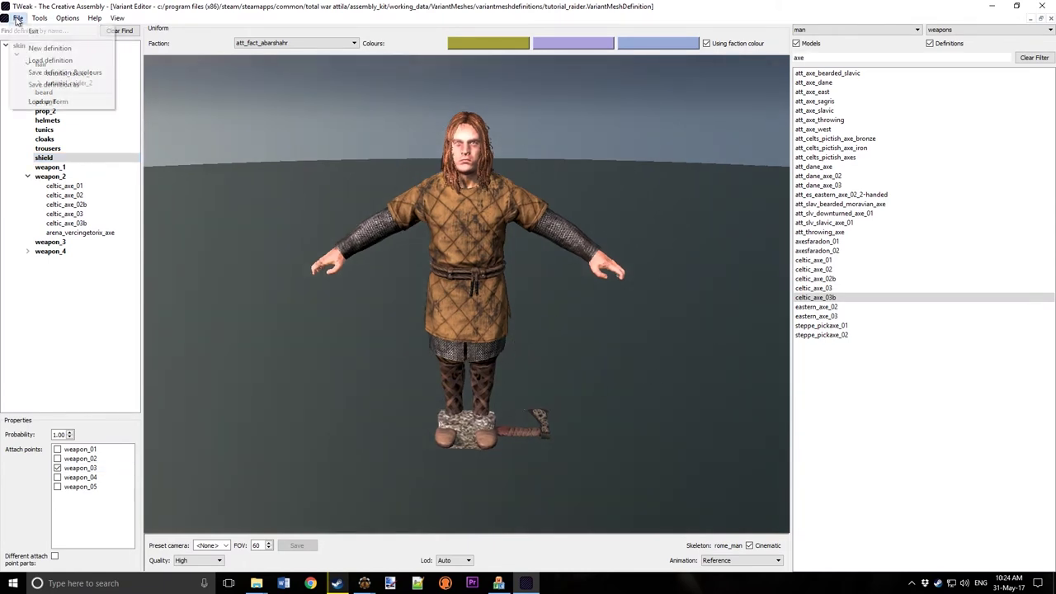
pyautogui.click(37, 85)
pyautogui.click(180, 89)
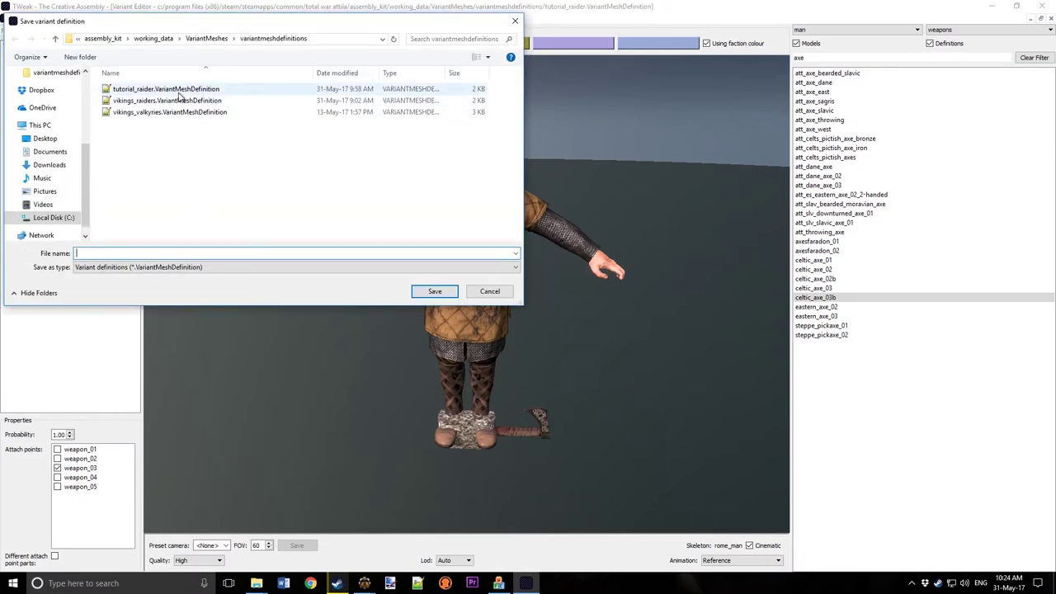
pyautogui.click(433, 291)
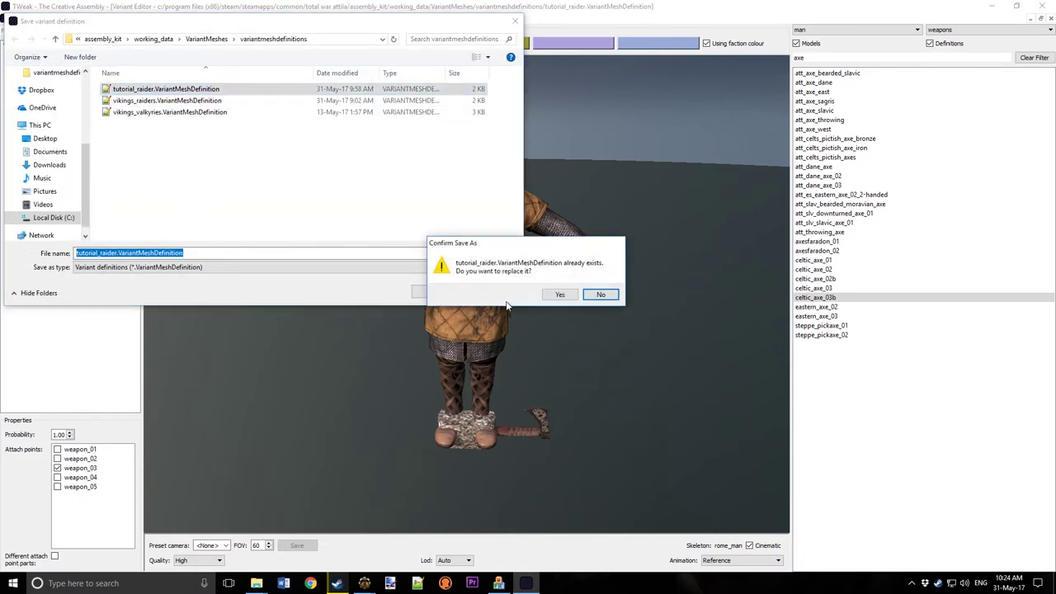
pyautogui.click(559, 295)
pyautogui.click(631, 319)
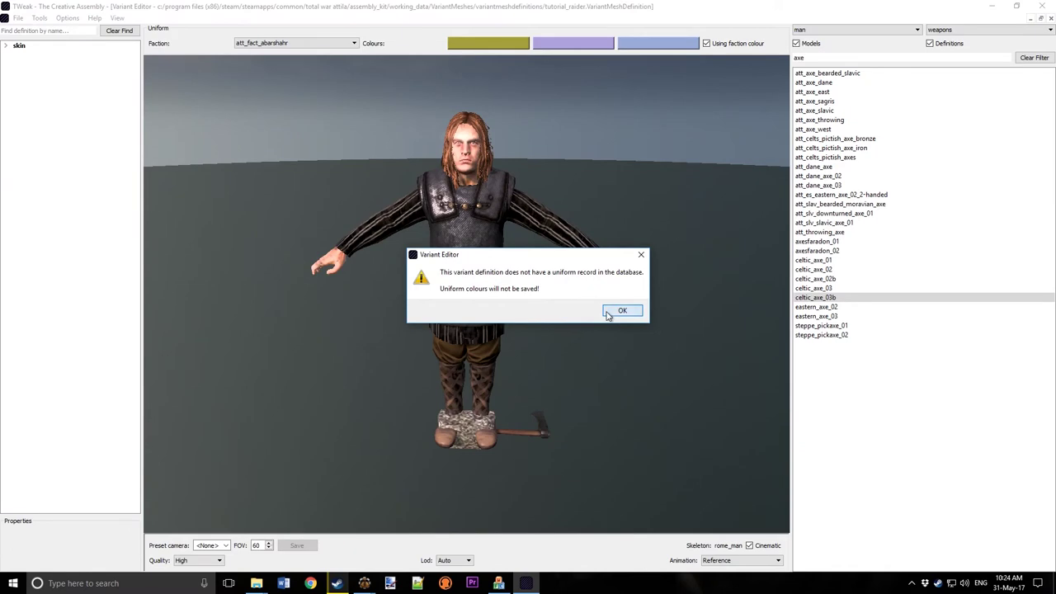
pyautogui.click(621, 311)
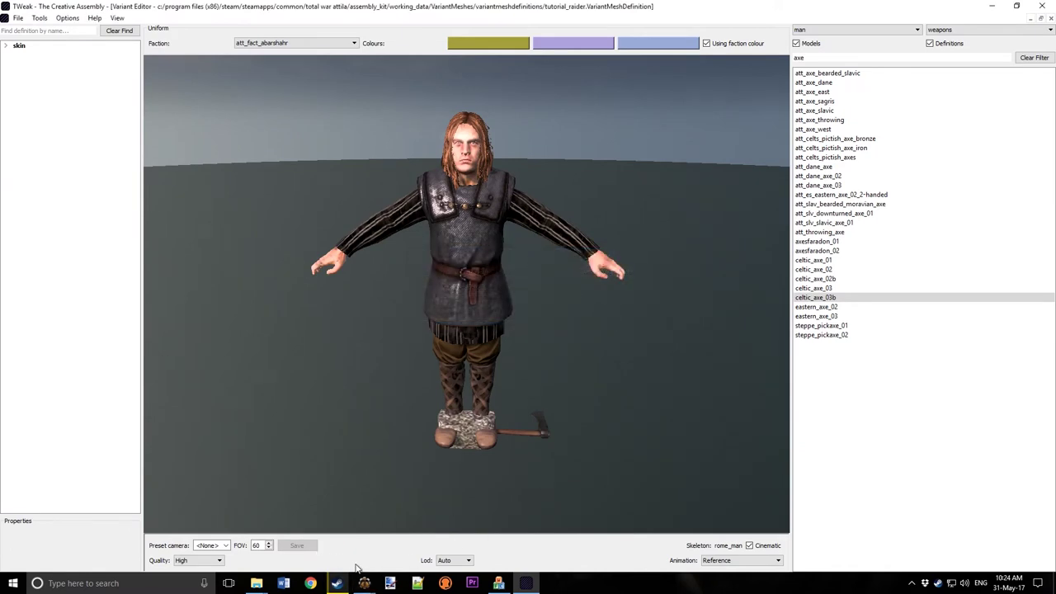
# Step: Switch to File Explorer and locate models3.pack in the Total War Attila data folder
pyautogui.moveTo(364, 584)
pyautogui.moveTo(428, 537)
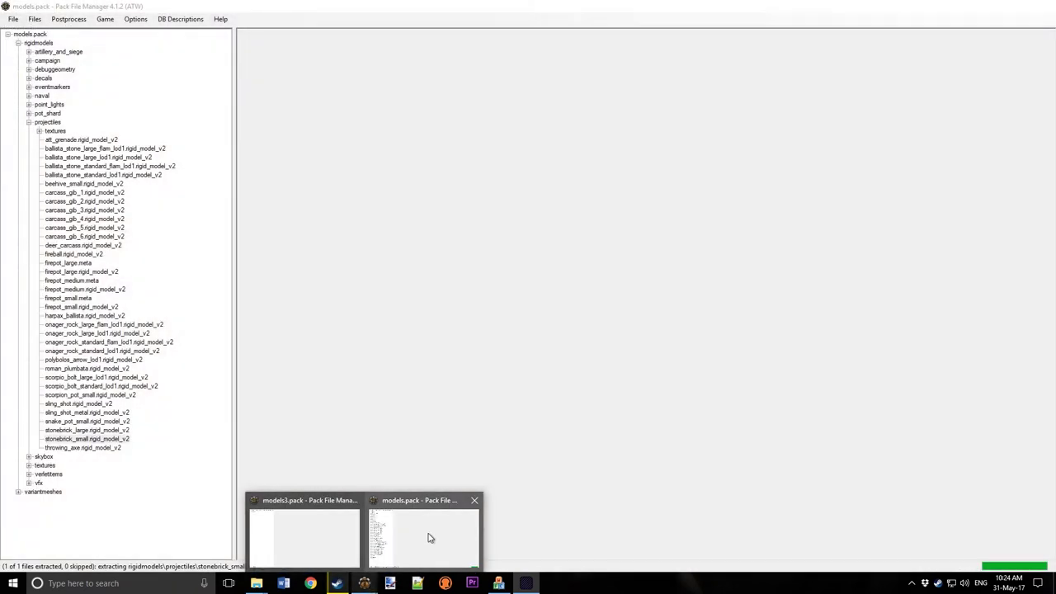
pyautogui.click(290, 536)
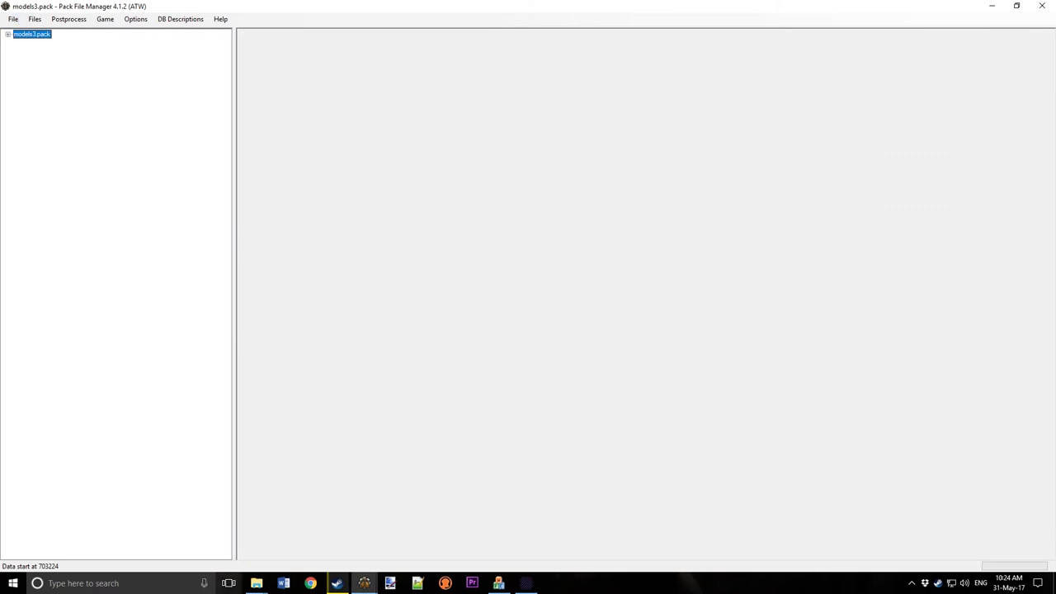
pyautogui.click(257, 583)
pyautogui.click(195, 539)
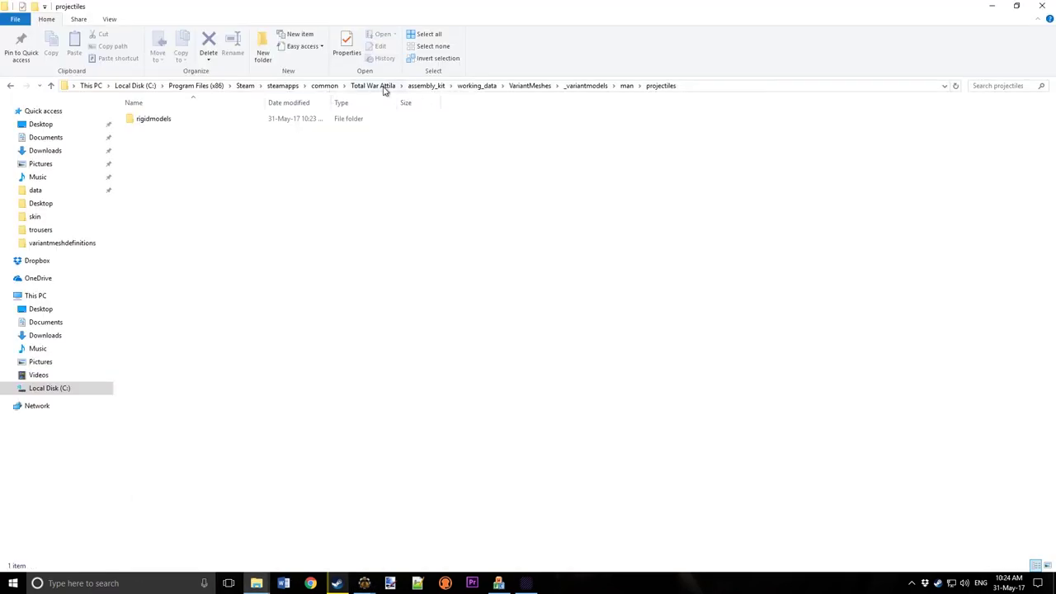
pyautogui.click(384, 87)
pyautogui.doubleClick(142, 129)
pyautogui.click(154, 247)
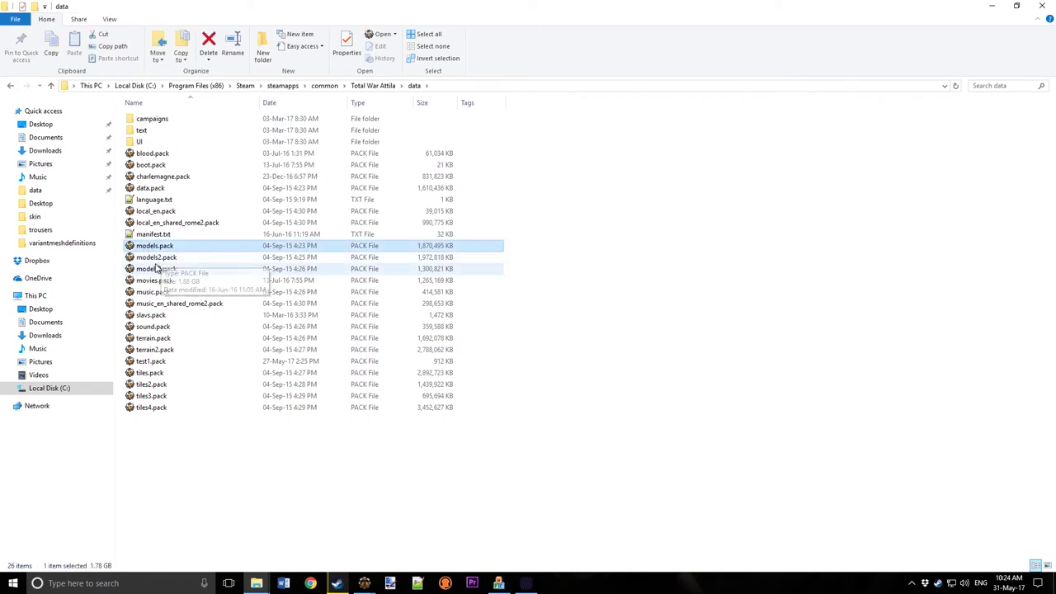
pyautogui.click(155, 268)
# Step: Switch to models3.pack in Pack File Manager and expand its tree down to man > patterns > blank
pyautogui.moveTo(391, 584)
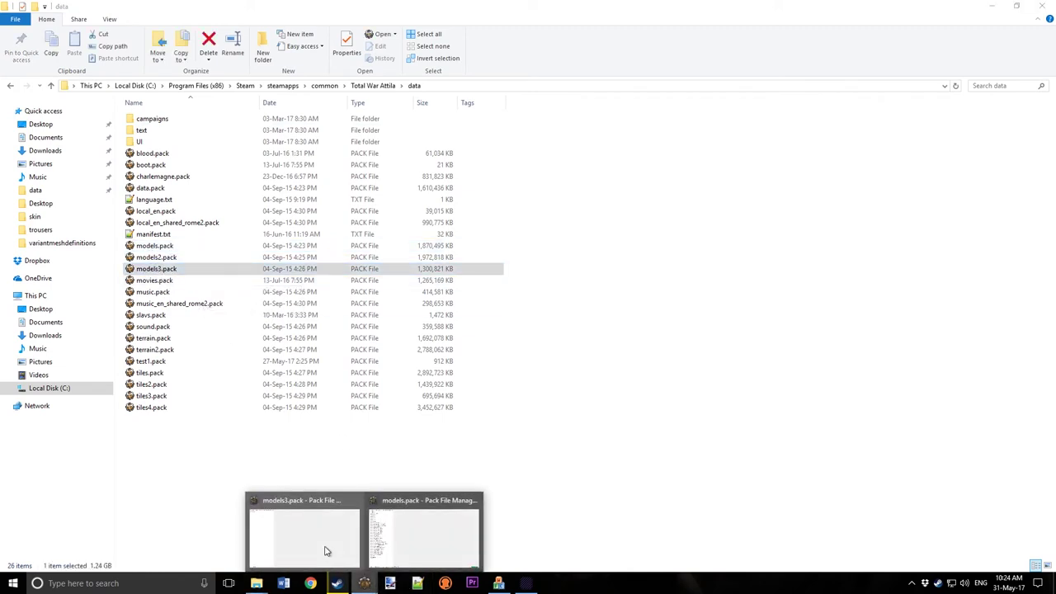
pyautogui.click(326, 548)
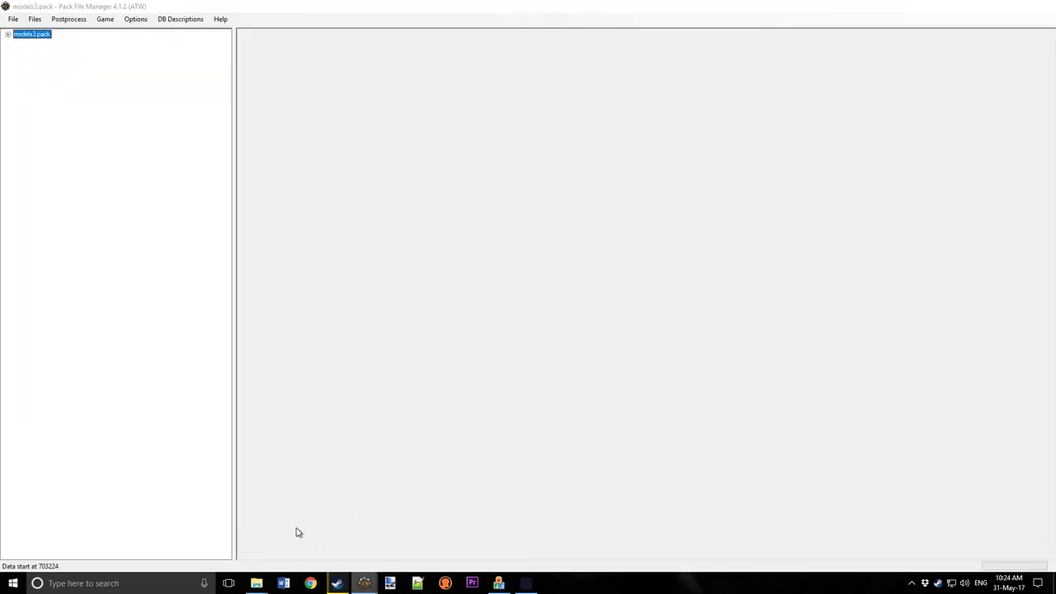
pyautogui.click(9, 35)
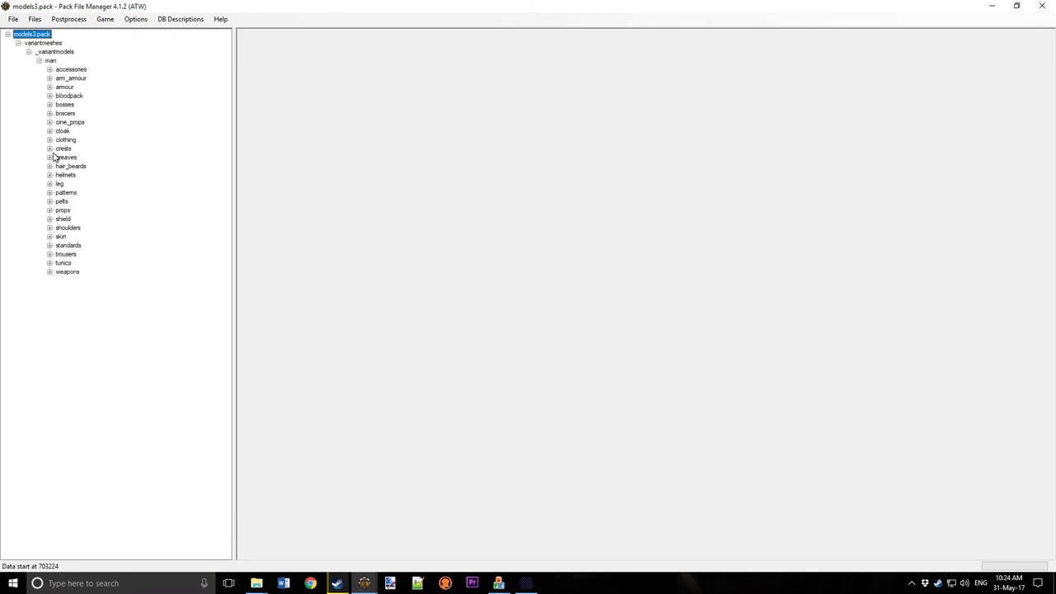
pyautogui.click(49, 193)
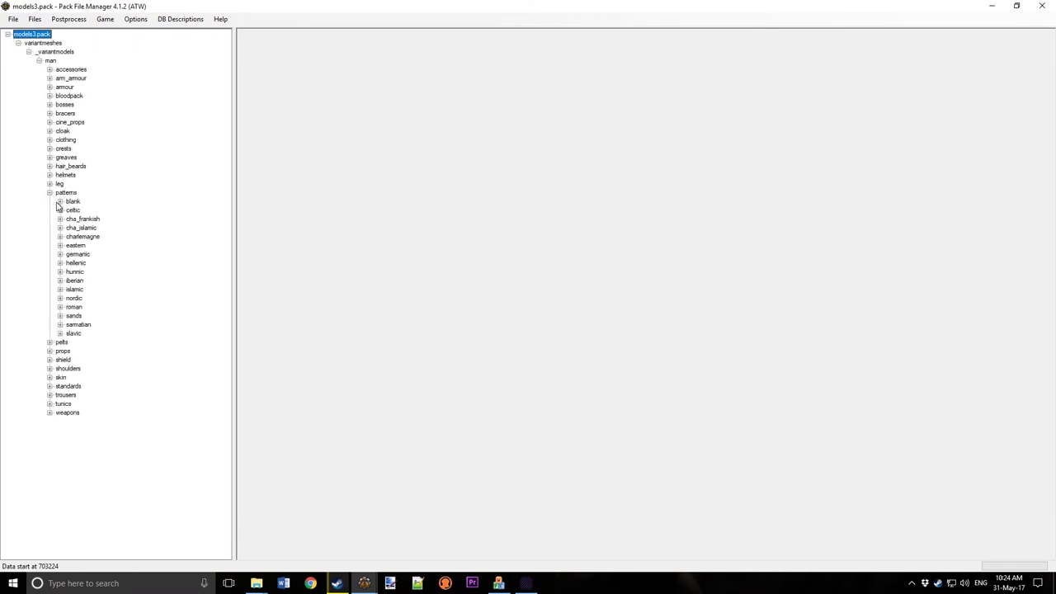
pyautogui.click(59, 202)
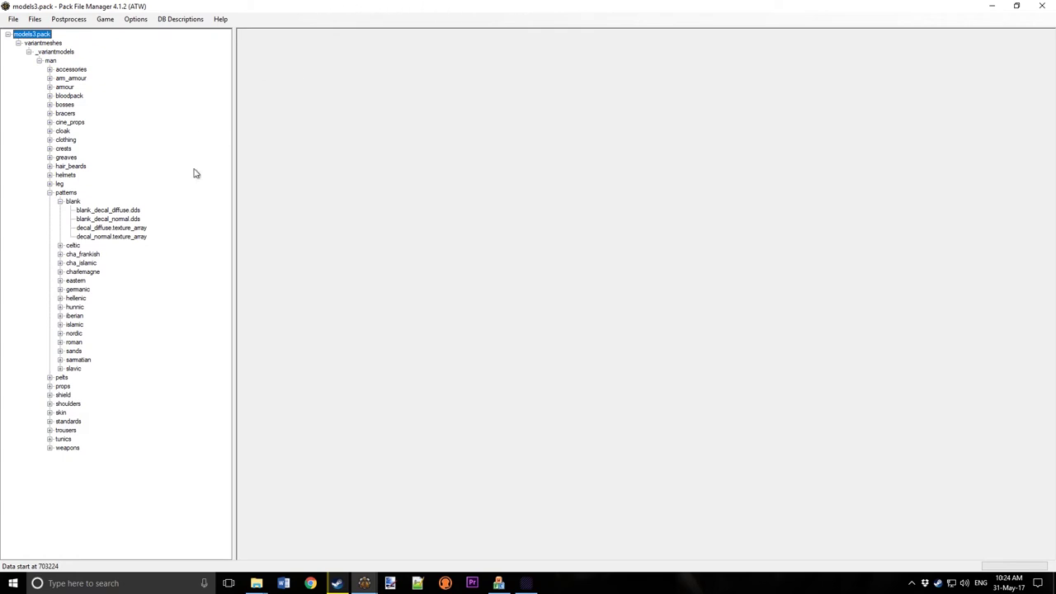
# Step: Switch to File Explorer, go to Total War Attila\assembly_kit\working_data\VariantMeshes and display the folder's full path
pyautogui.moveTo(256, 584)
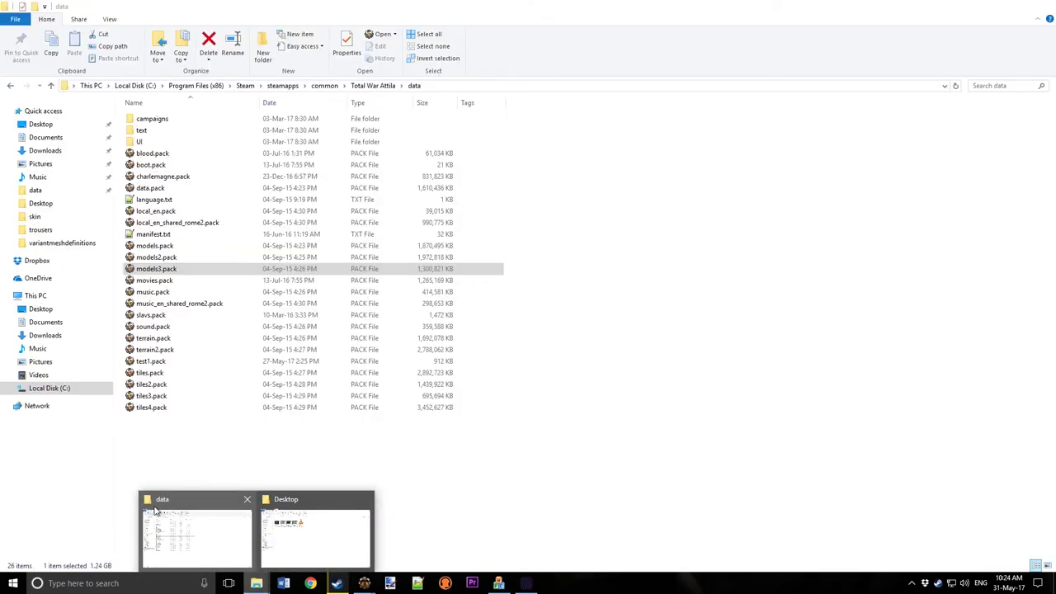
pyautogui.click(155, 511)
pyautogui.click(373, 85)
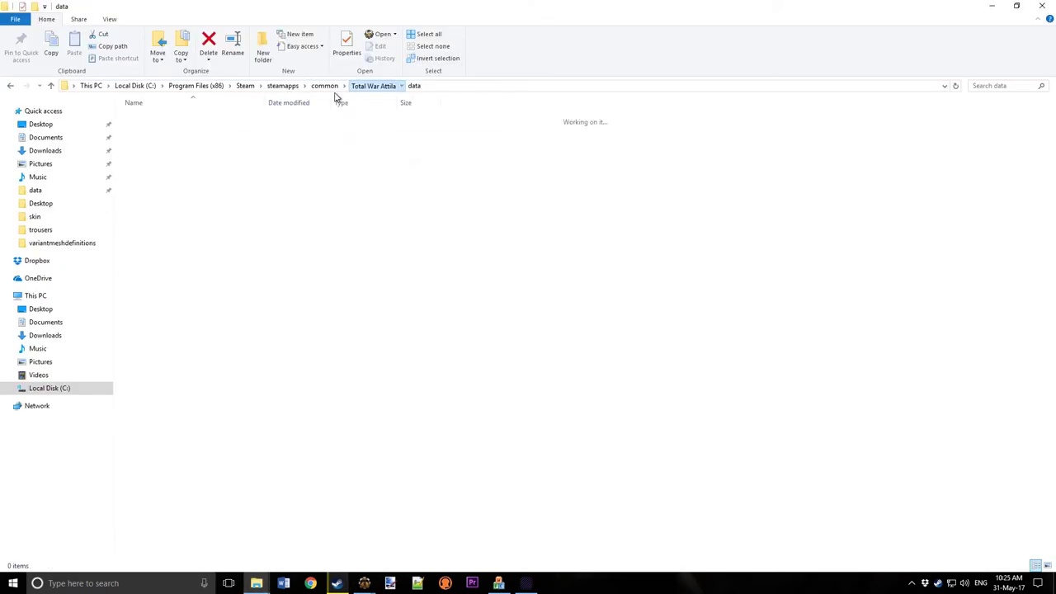
pyautogui.doubleClick(175, 118)
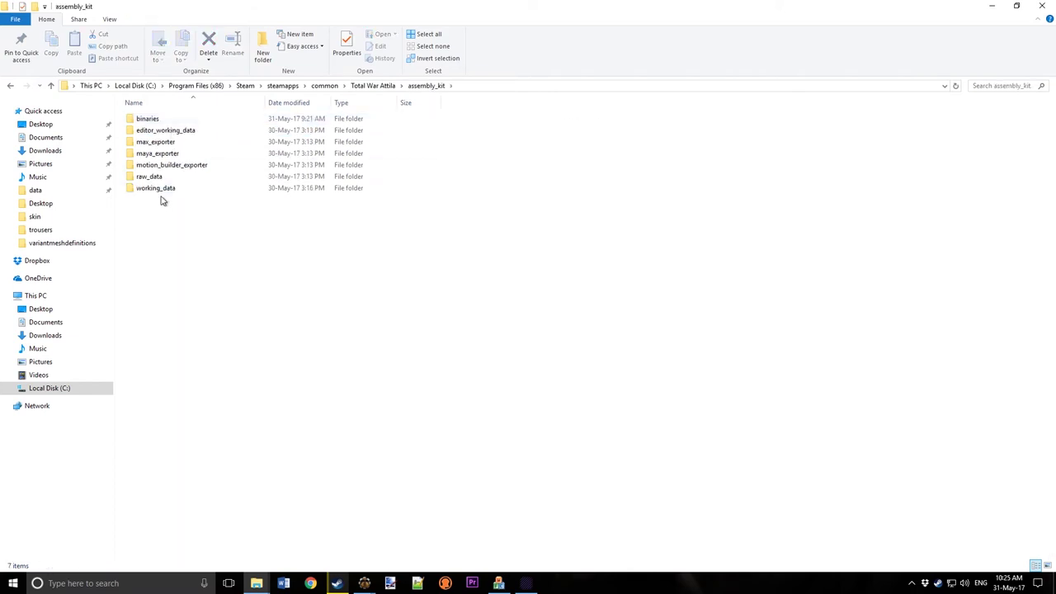
pyautogui.doubleClick(162, 197)
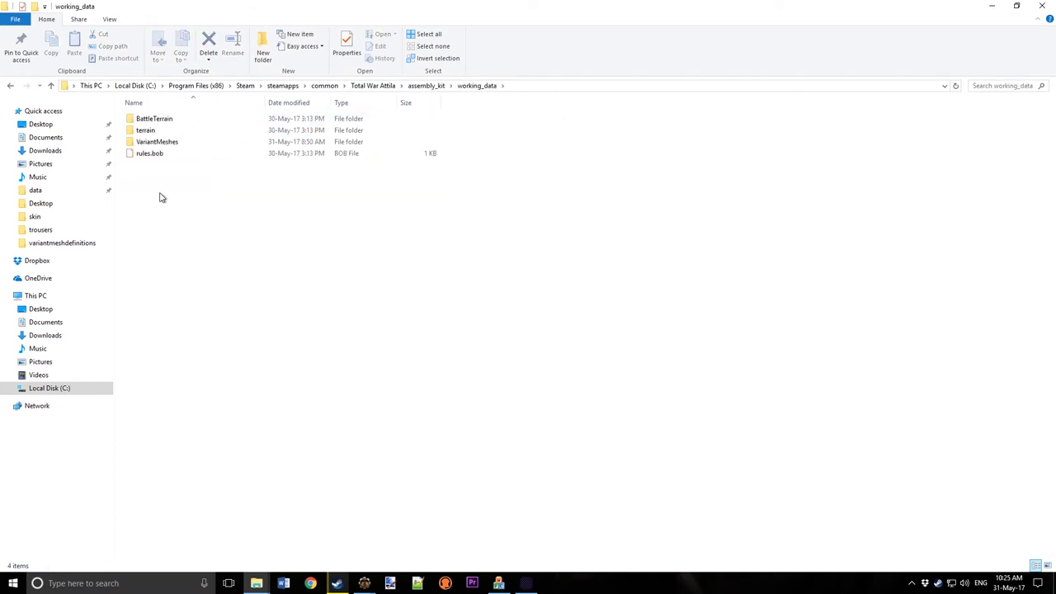
pyautogui.doubleClick(192, 143)
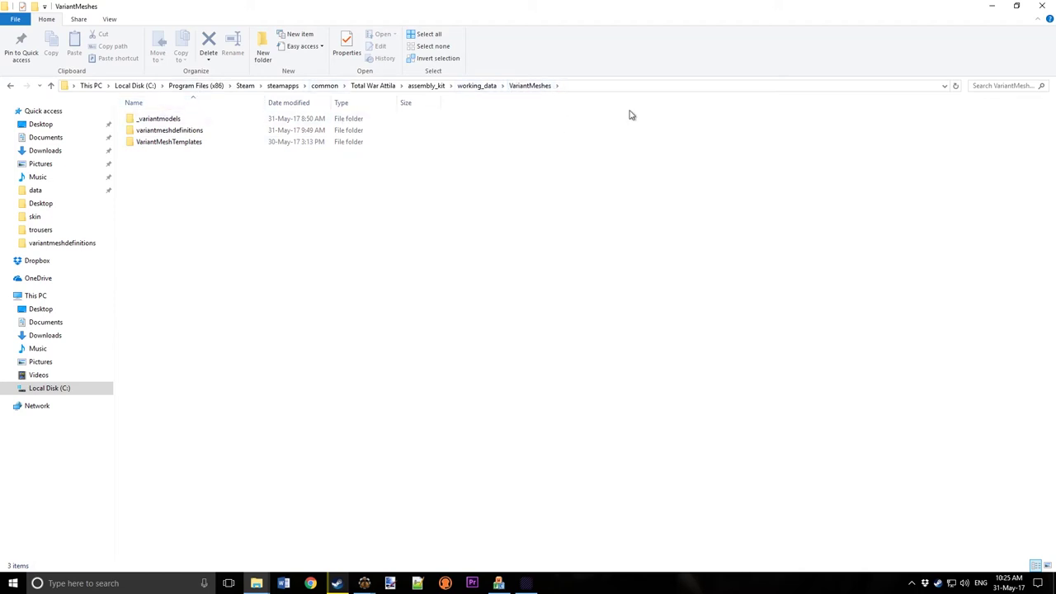
pyautogui.click(568, 87)
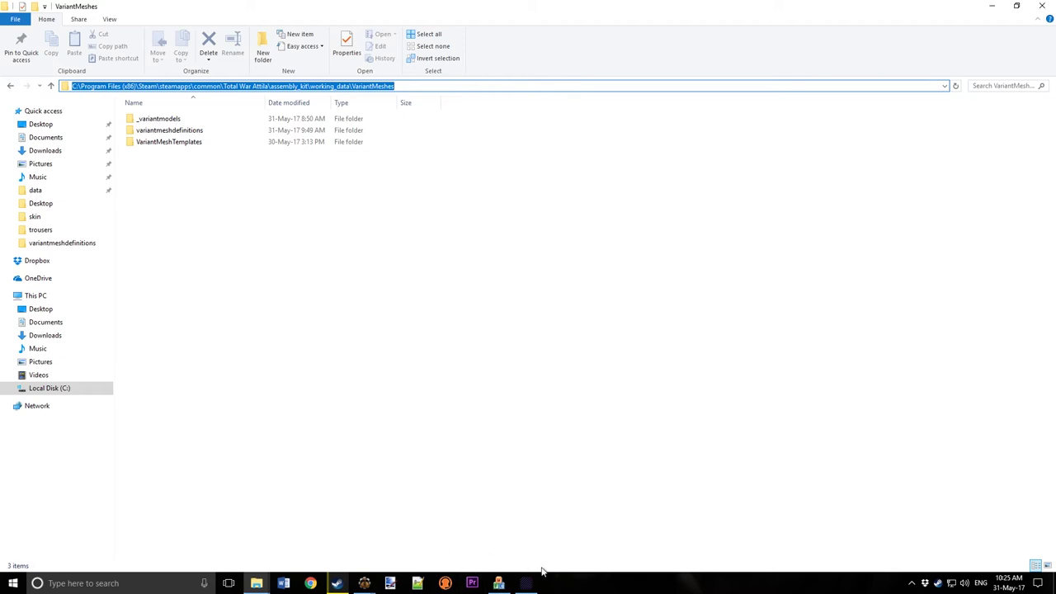
# Step: Browse into _variantmodels\man\projectiles\rigidmodels\projectiles to examine the folder structure of the previously extracted model
pyautogui.doubleClick(168, 121)
pyautogui.doubleClick(166, 123)
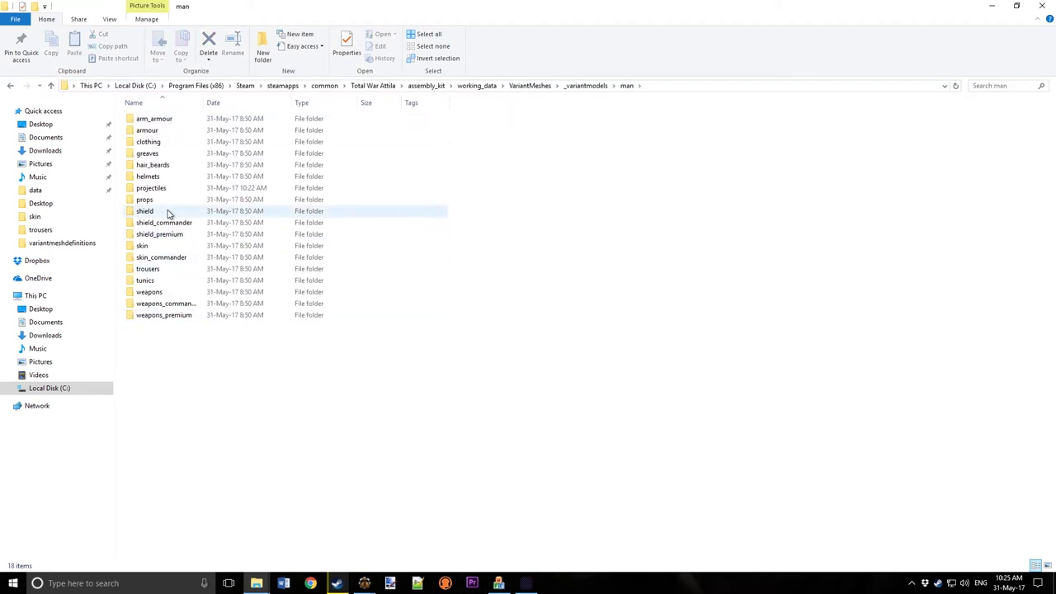
pyautogui.doubleClick(163, 190)
pyautogui.doubleClick(155, 118)
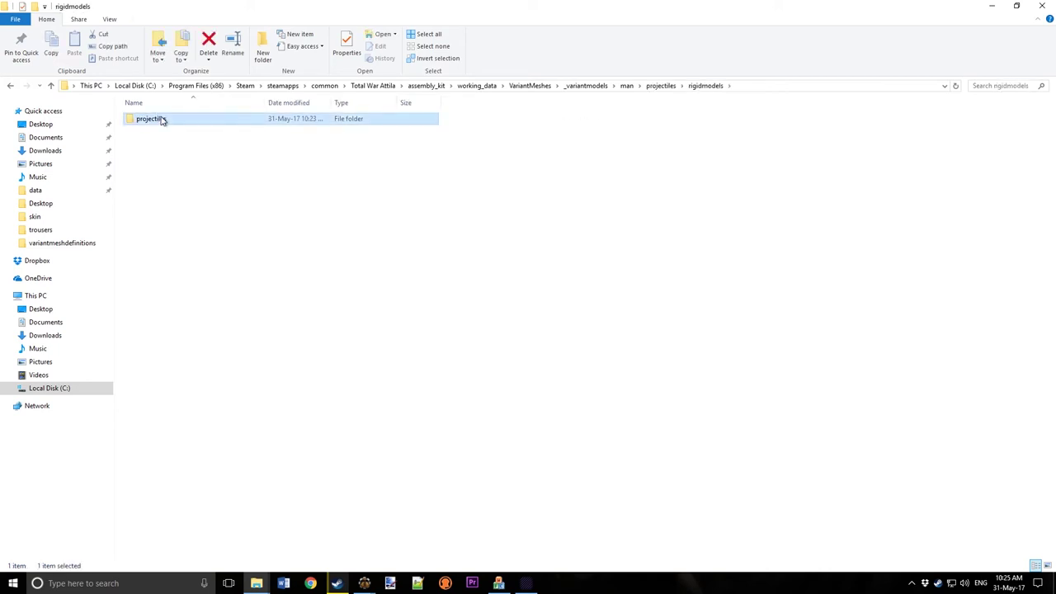
pyautogui.doubleClick(156, 119)
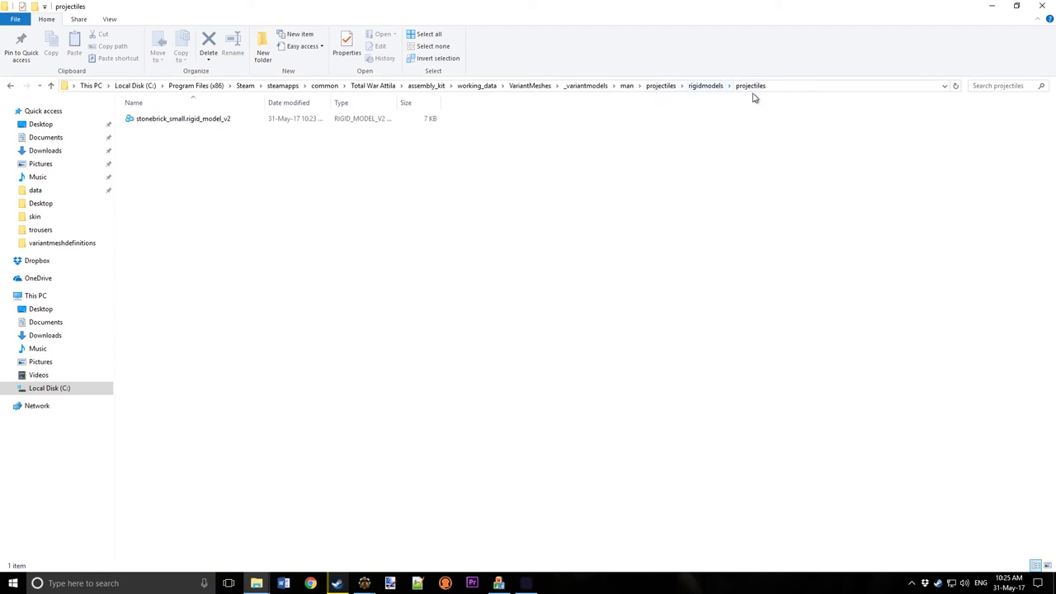
# Step: Return to the VariantMeshes folder, select its full path and switch back to models3.pack in Pack File Manager
pyautogui.click(532, 86)
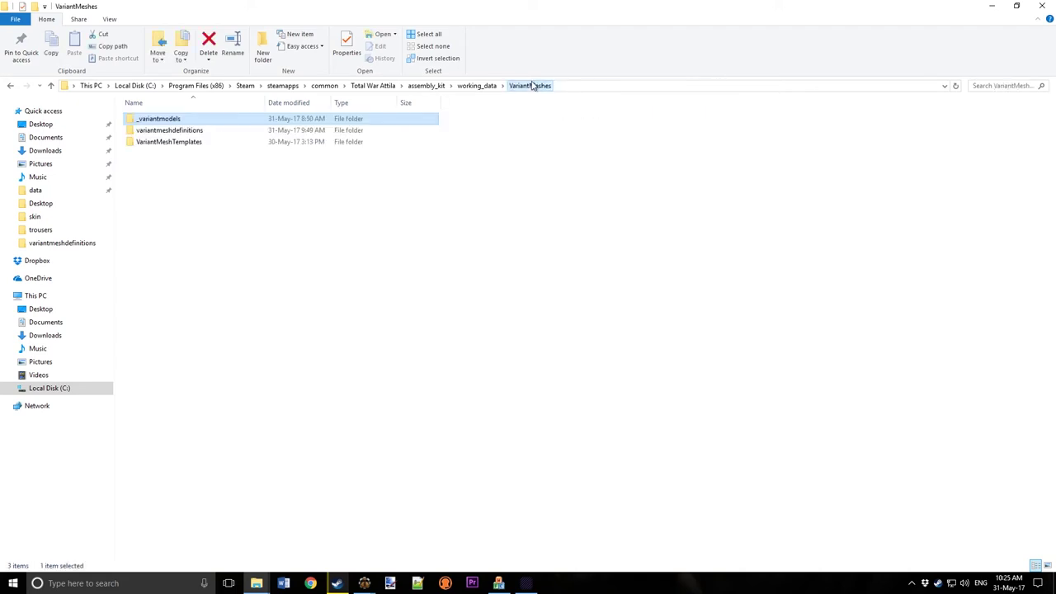
pyautogui.click(594, 87)
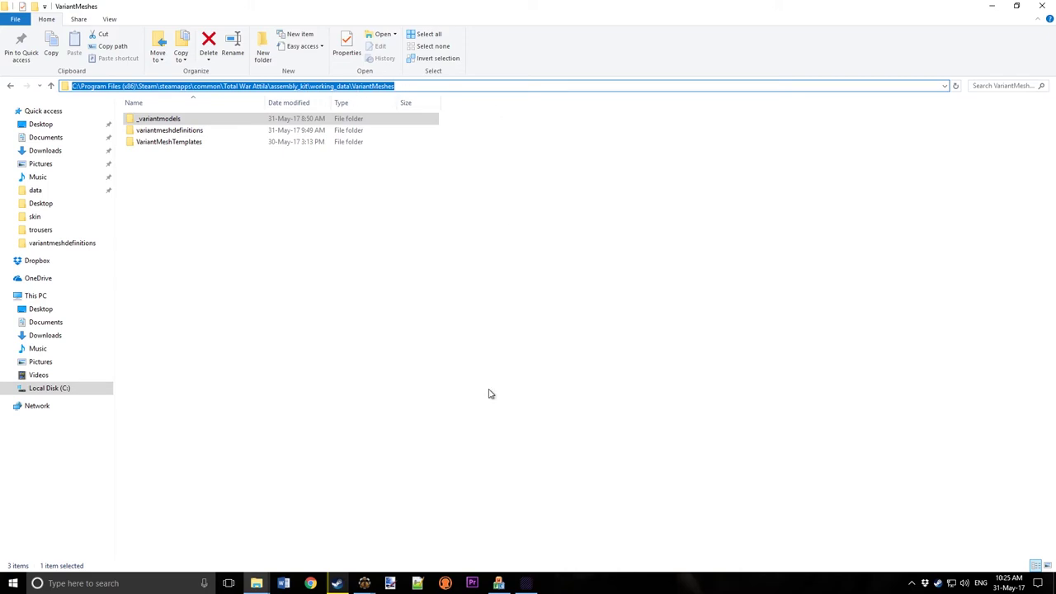
pyautogui.moveTo(364, 583)
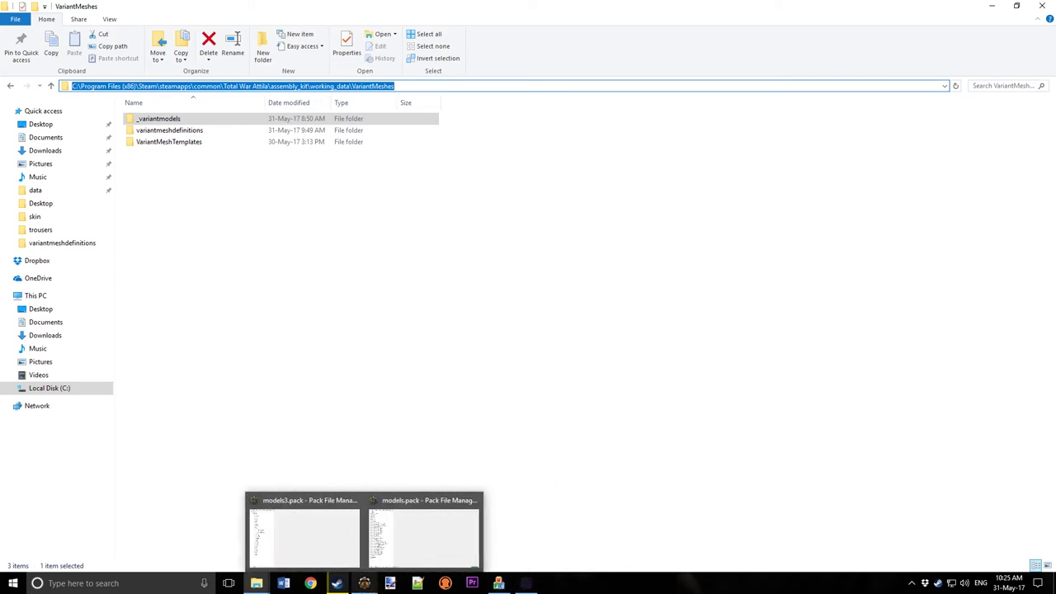
pyautogui.click(321, 531)
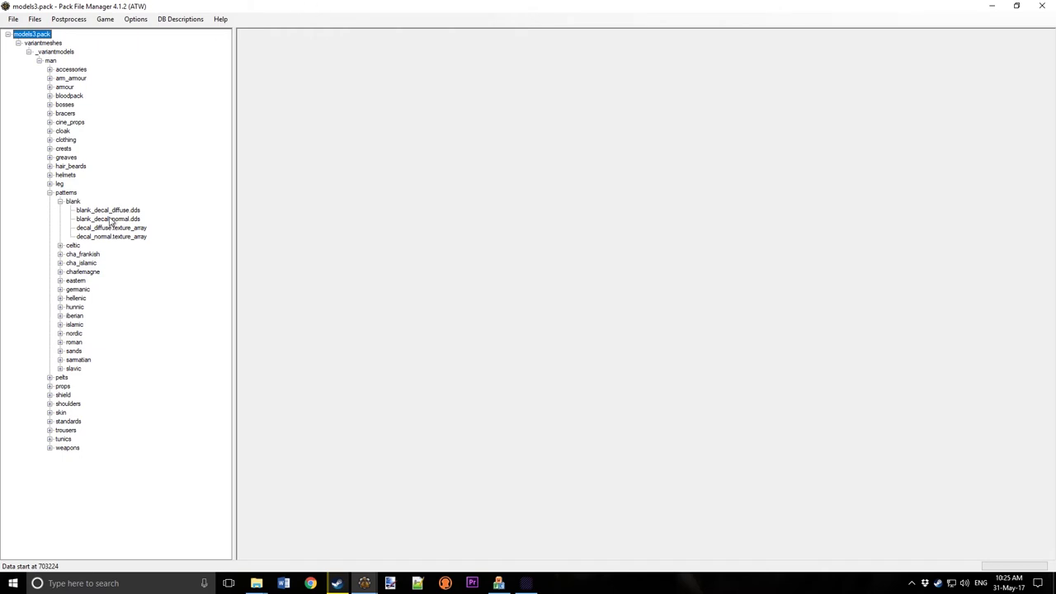
# Step: Extract blank_decal_normal.dds from the blank patterns folder into the assembly kit's working_data\VariantMeshes folder
pyautogui.rightClick(94, 202)
pyautogui.click(93, 210)
pyautogui.rightClick(89, 209)
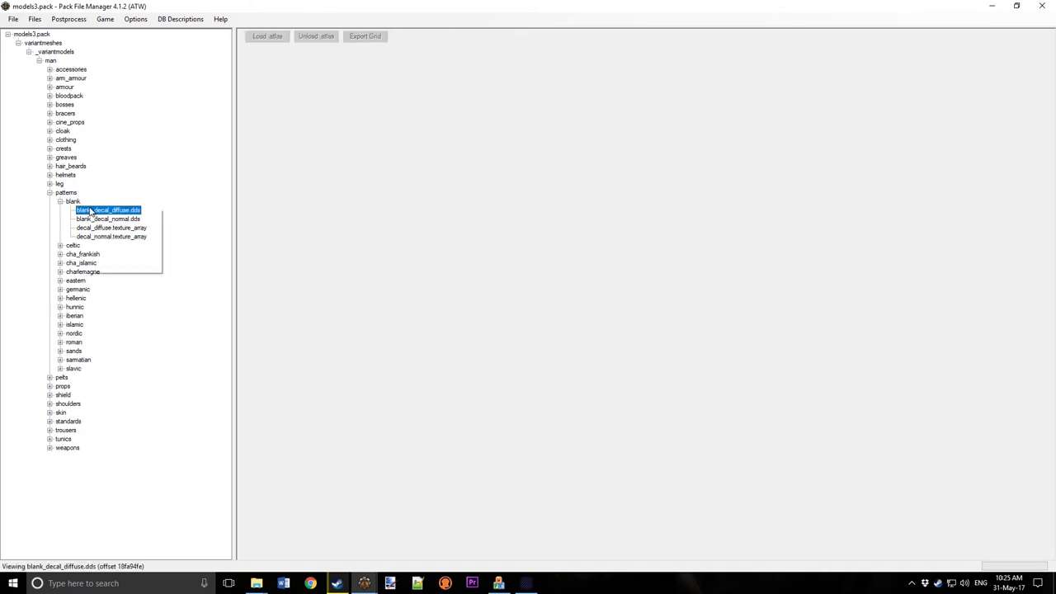
pyautogui.moveTo(122, 265)
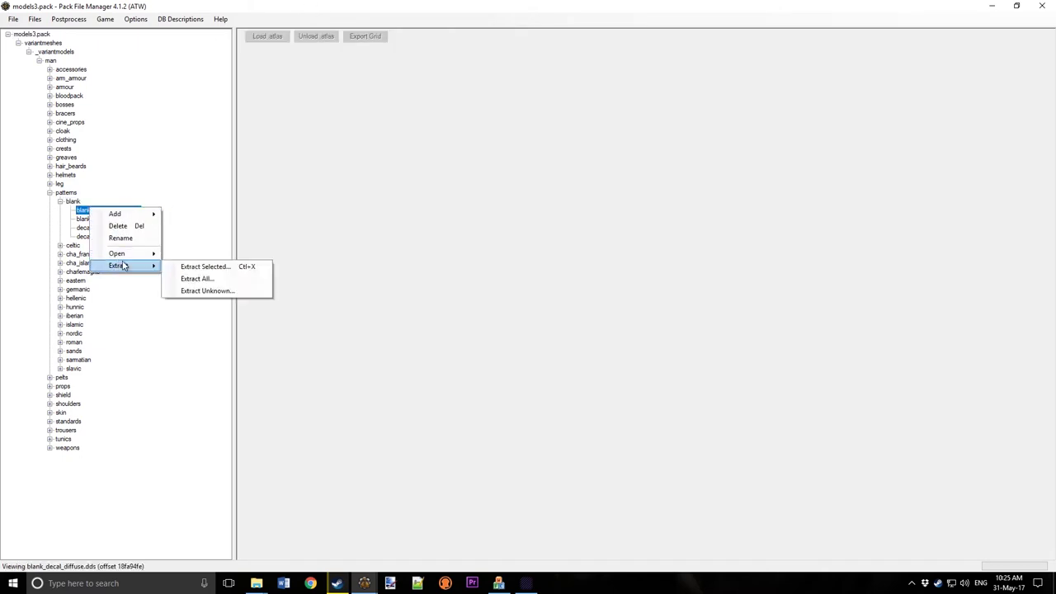
pyautogui.click(84, 218)
pyautogui.click(84, 219)
pyautogui.rightClick(86, 219)
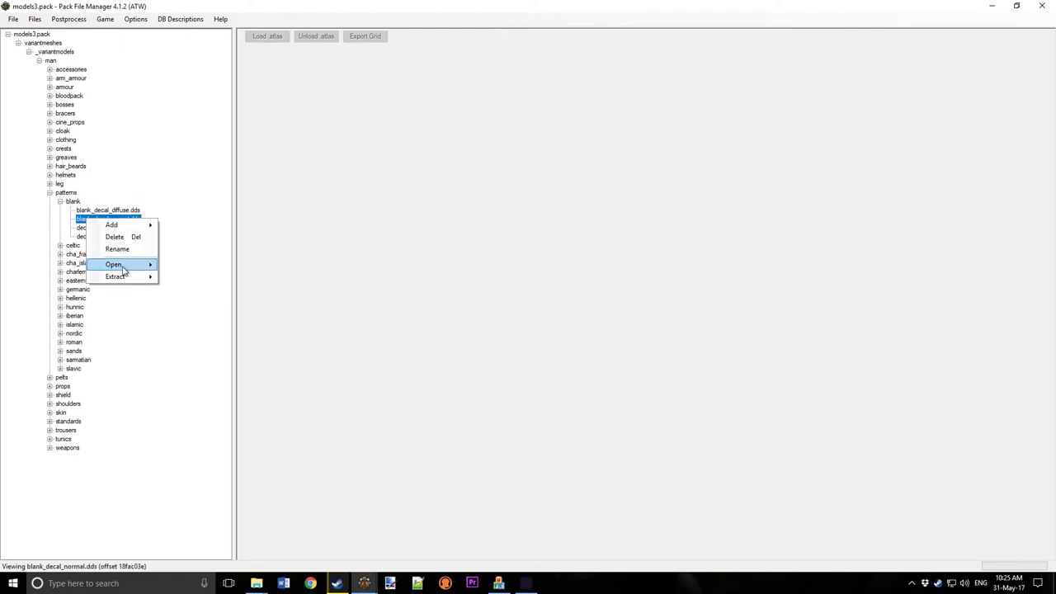
pyautogui.click(176, 278)
pyautogui.click(146, 110)
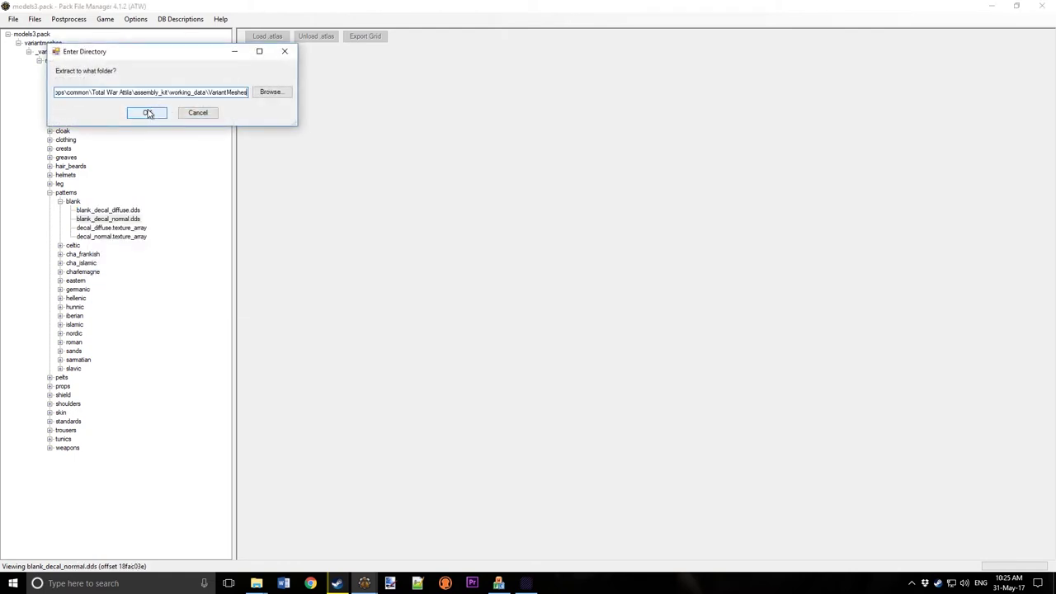
# Step: Extract decal_normal.texture_array from the blank patterns folder into the assembly kit's working_data\VariantMeshes folder
pyautogui.rightClick(133, 238)
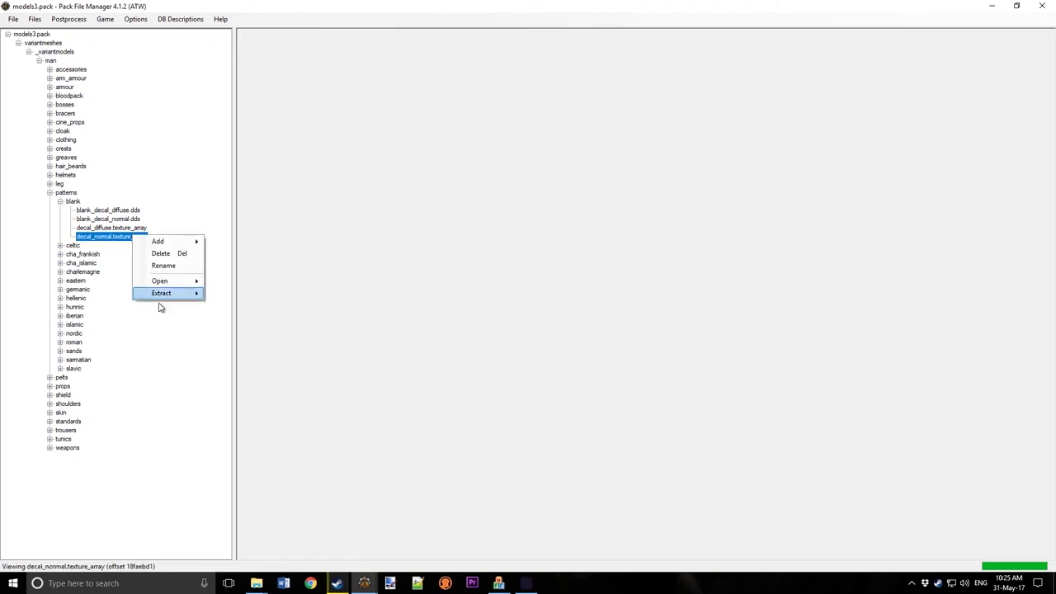
pyautogui.moveTo(165, 293)
pyautogui.click(243, 294)
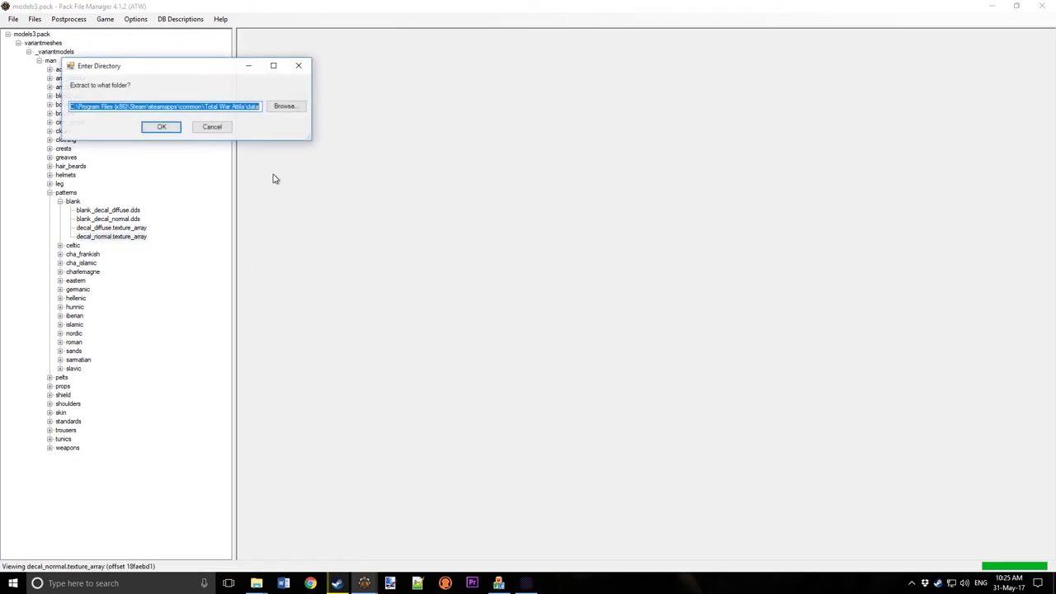
pyautogui.click(163, 127)
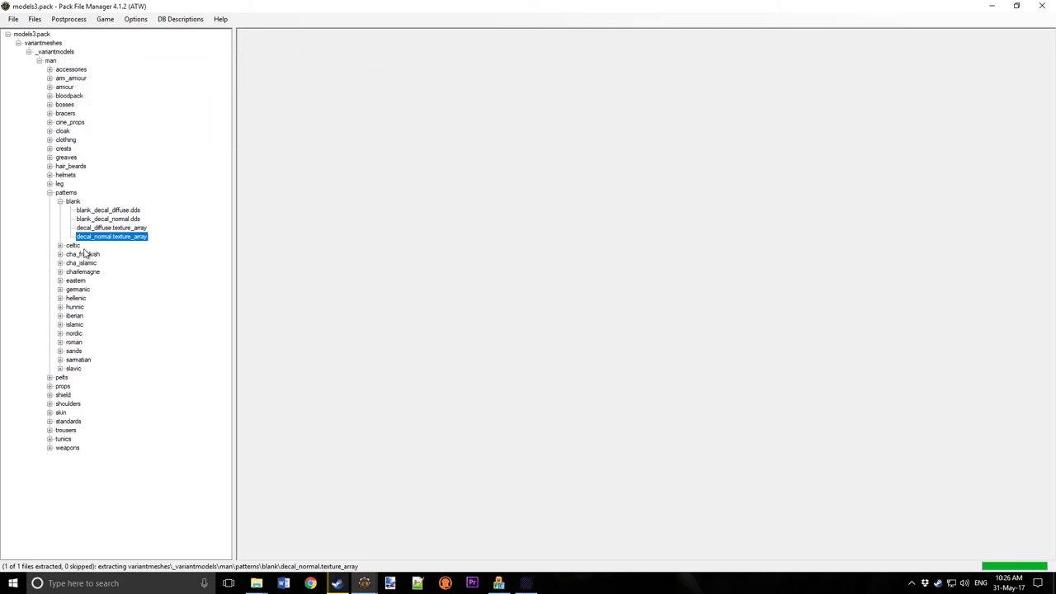
# Step: Switch to File Explorer and browse into variantmeshes\_variantmodels\man\patterns\blank to check the extracted files
pyautogui.moveTo(254, 583)
pyautogui.click(238, 533)
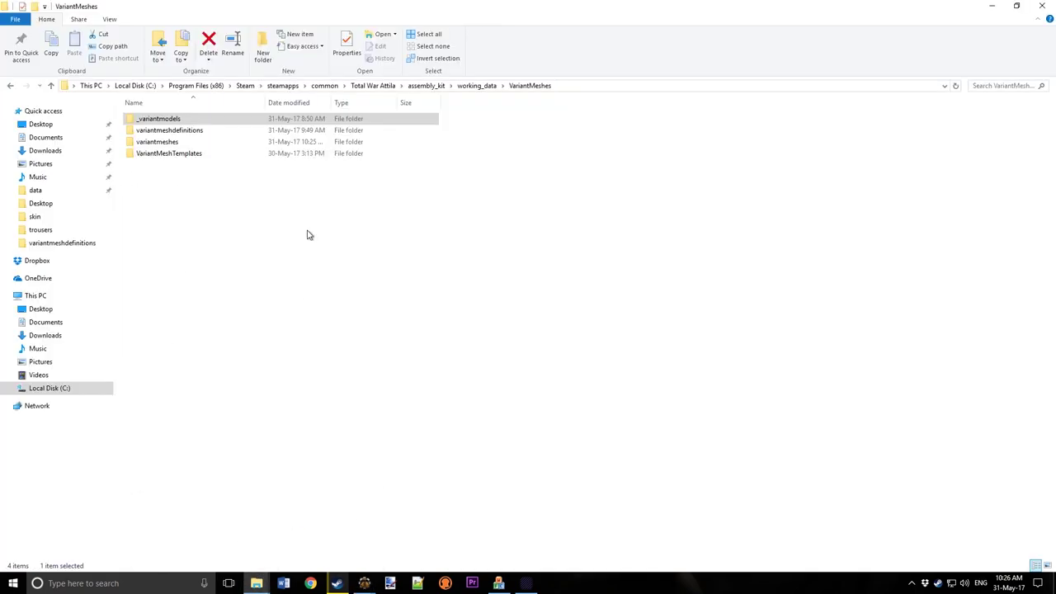
pyautogui.doubleClick(161, 142)
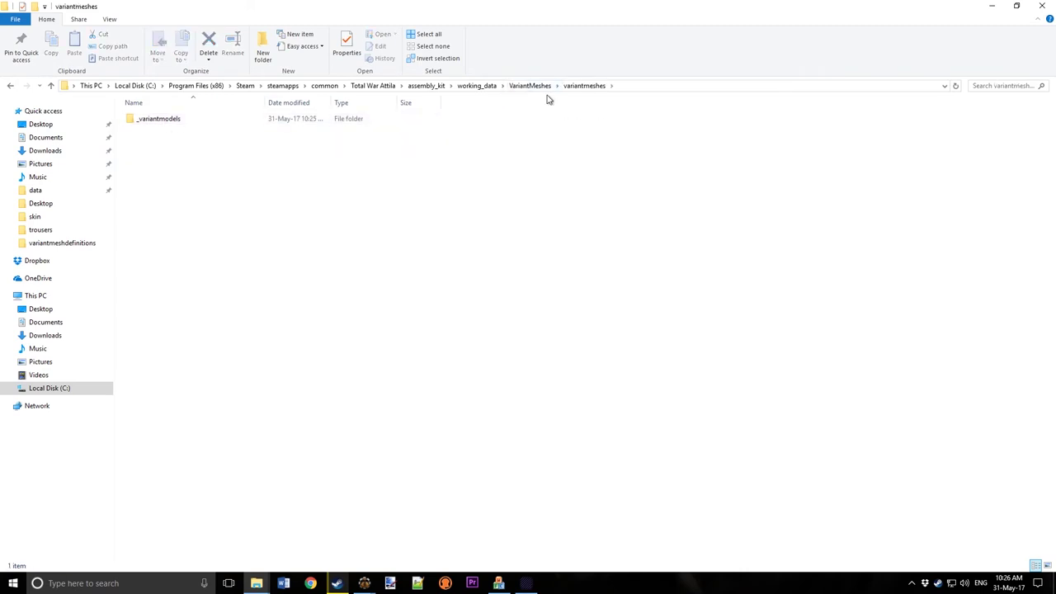
pyautogui.doubleClick(167, 119)
pyautogui.doubleClick(167, 120)
pyautogui.doubleClick(167, 120)
pyautogui.doubleClick(170, 121)
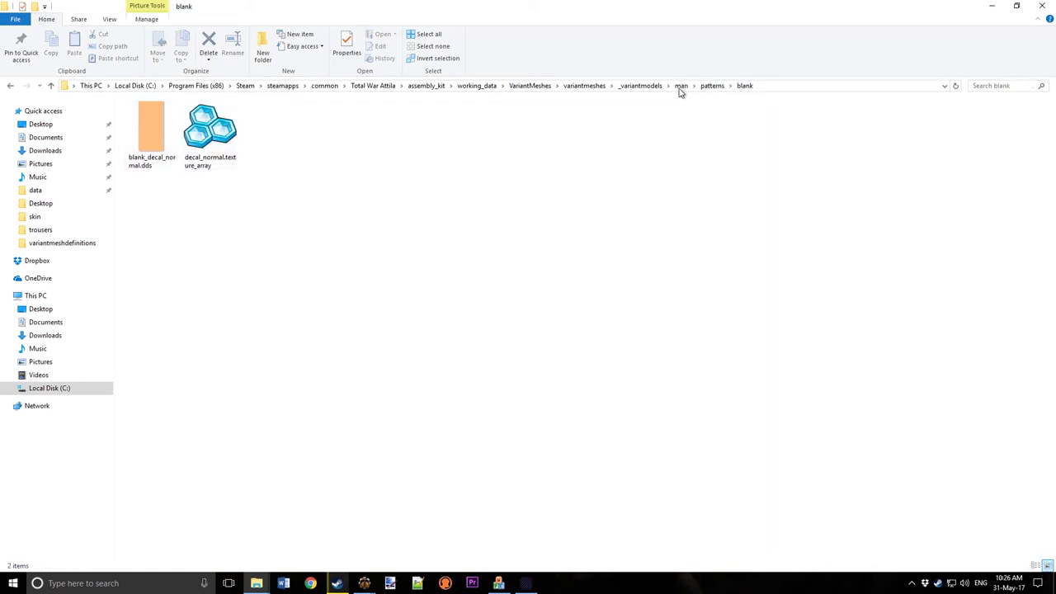
# Step: Go back up to the man folder, reopen patterns\blank and examine the extracted normal texture and its texture_array
pyautogui.click(681, 86)
pyautogui.doubleClick(156, 120)
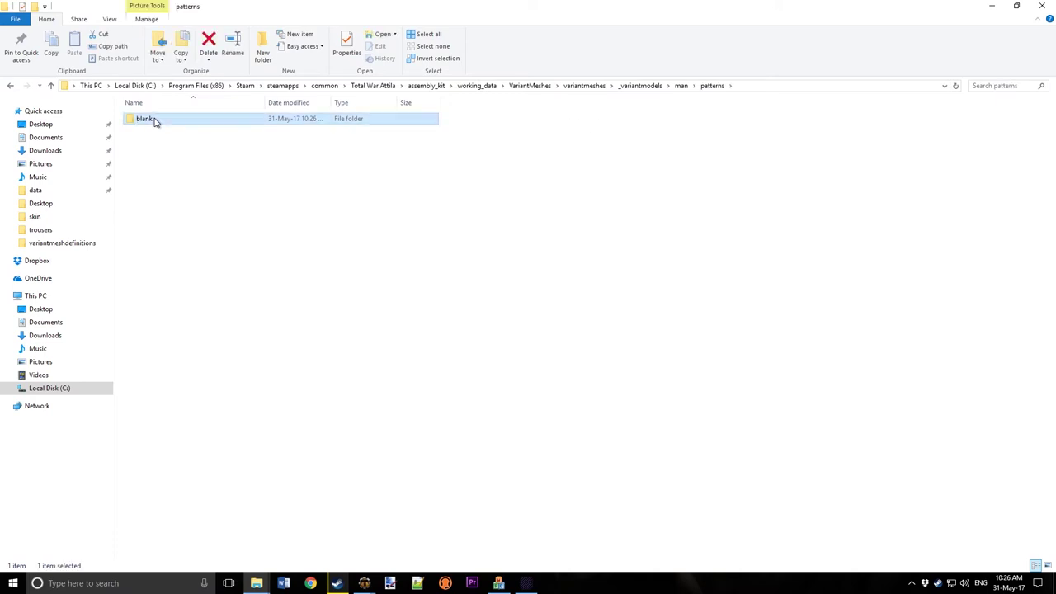
pyautogui.doubleClick(153, 119)
pyautogui.click(199, 128)
pyautogui.click(151, 125)
pyautogui.click(209, 127)
pyautogui.click(507, 465)
# Step: Return to models3.pack in Pack File Manager, collapse the blank patterns folder and expand the nordic one
pyautogui.click(530, 583)
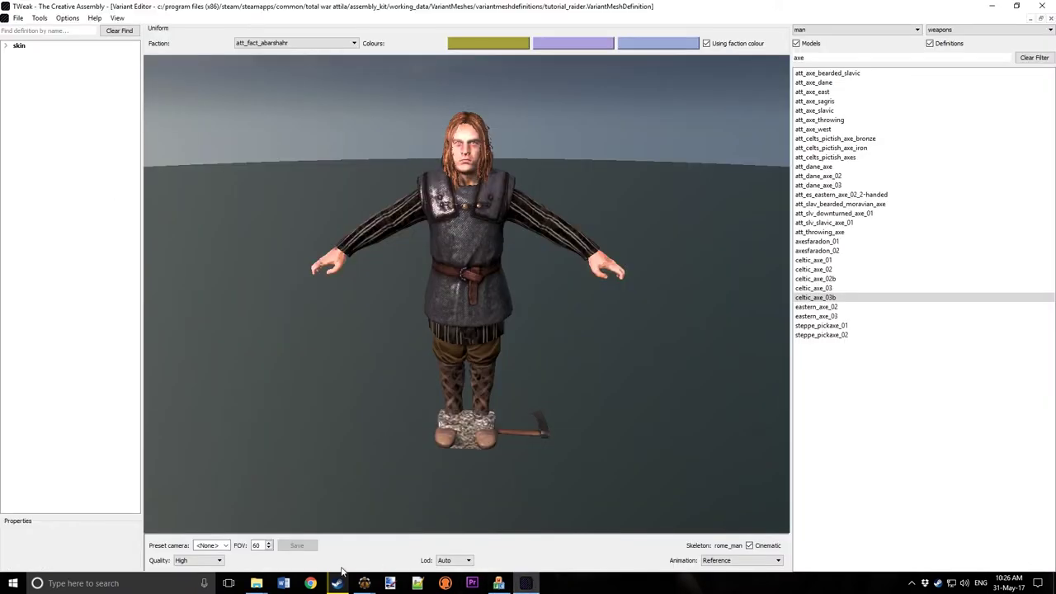
pyautogui.moveTo(364, 583)
pyautogui.click(291, 543)
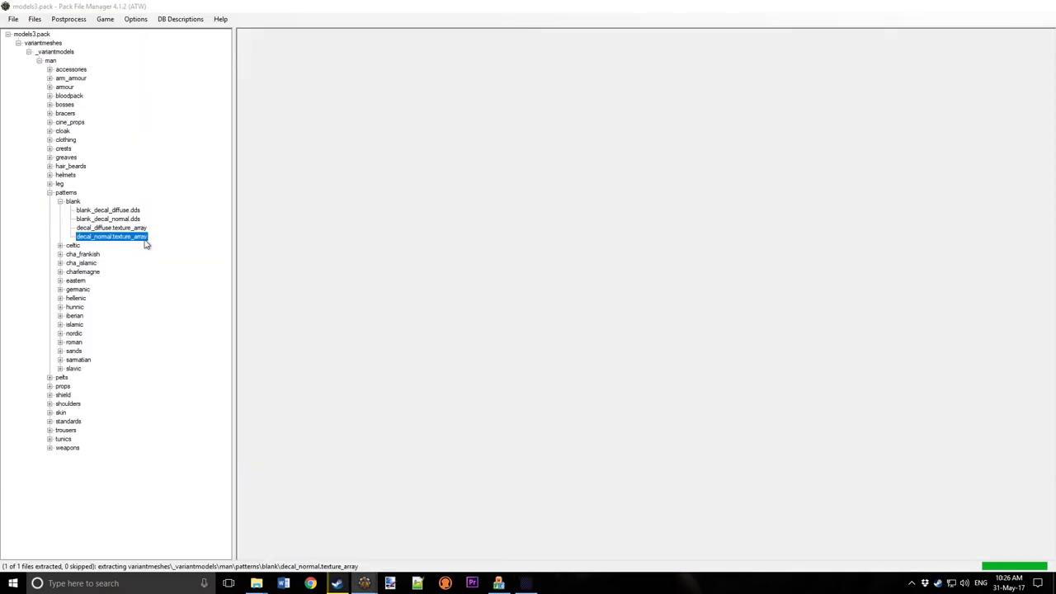
pyautogui.click(60, 202)
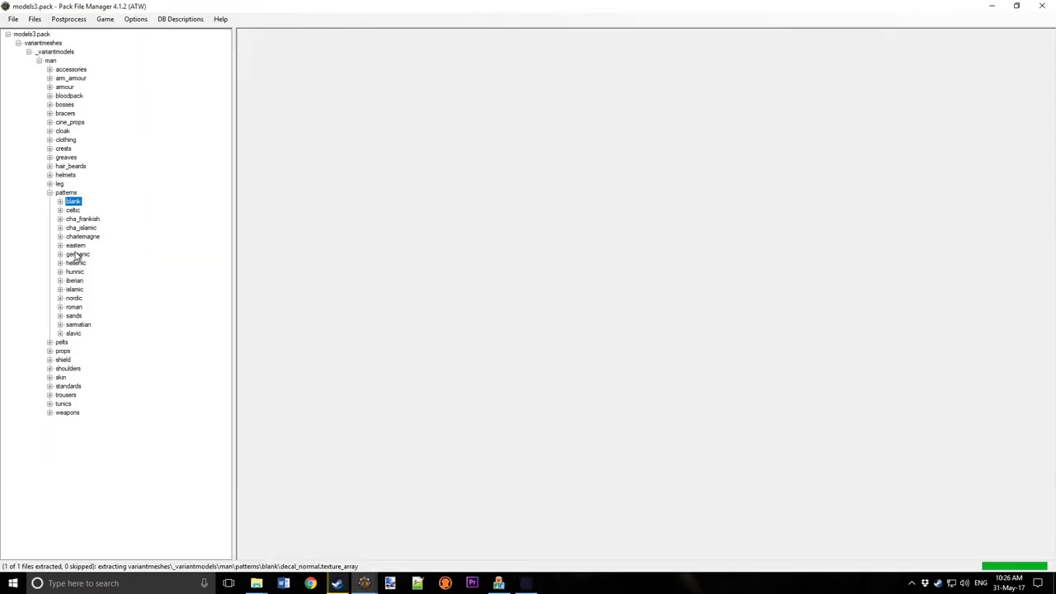
pyautogui.click(60, 298)
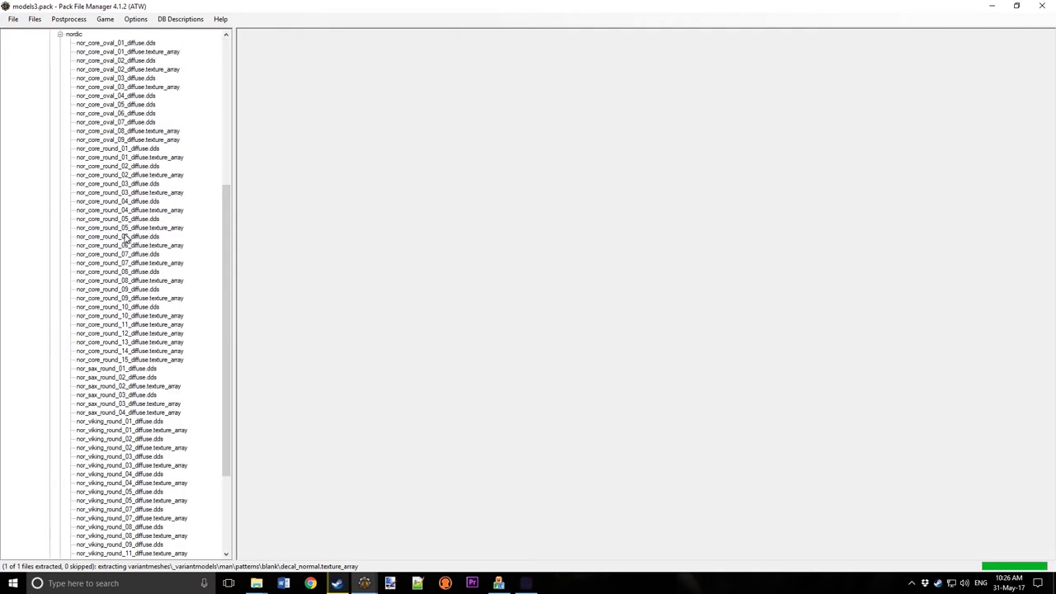
# Step: Review the nor_core_round pattern files and extract the whole nordic folder into the assembly kit's VariantMeshes folder
pyautogui.click(118, 148)
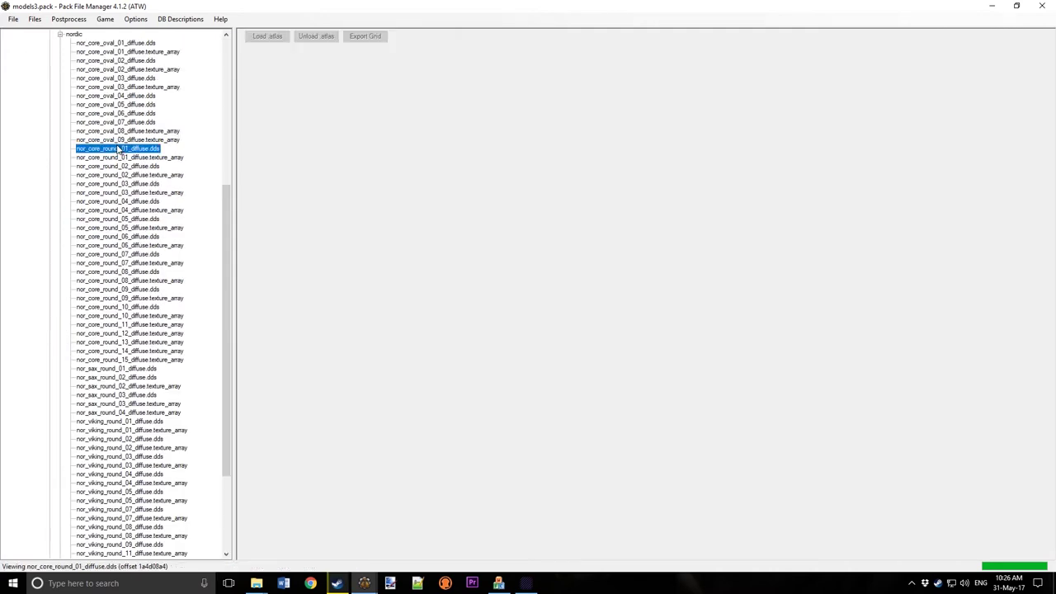
pyautogui.click(116, 360)
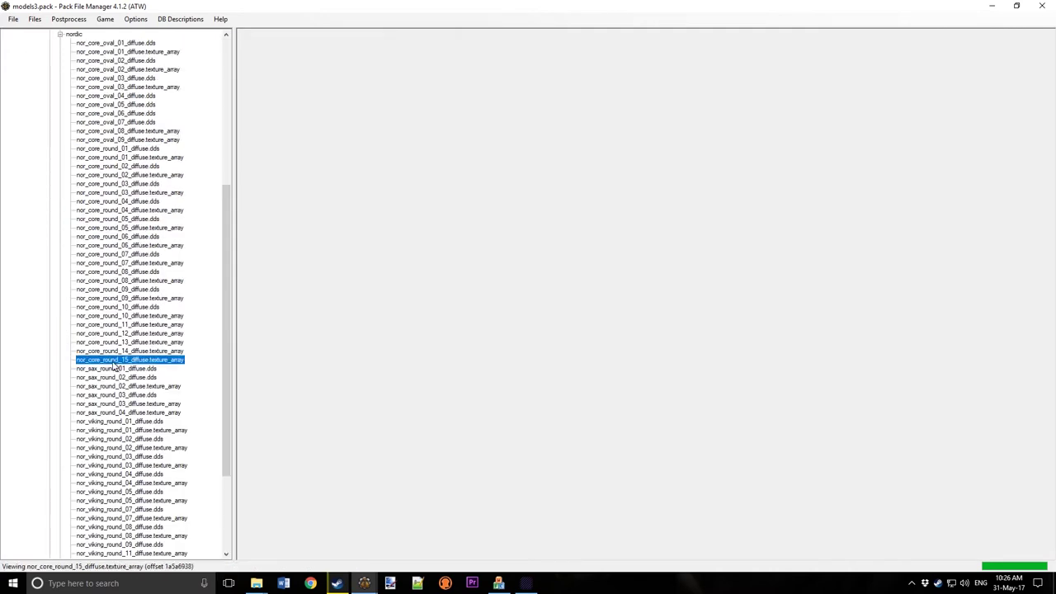
pyautogui.click(122, 149)
pyautogui.scroll(4, 80, 160)
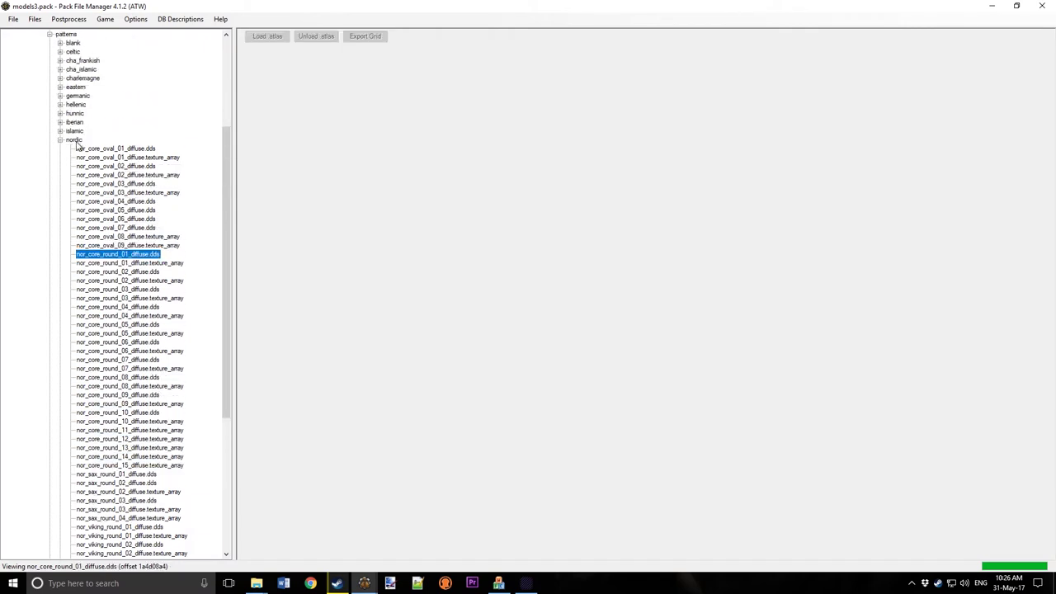
pyautogui.rightClick(73, 140)
pyautogui.moveTo(123, 196)
pyautogui.click(212, 196)
pyautogui.click(176, 141)
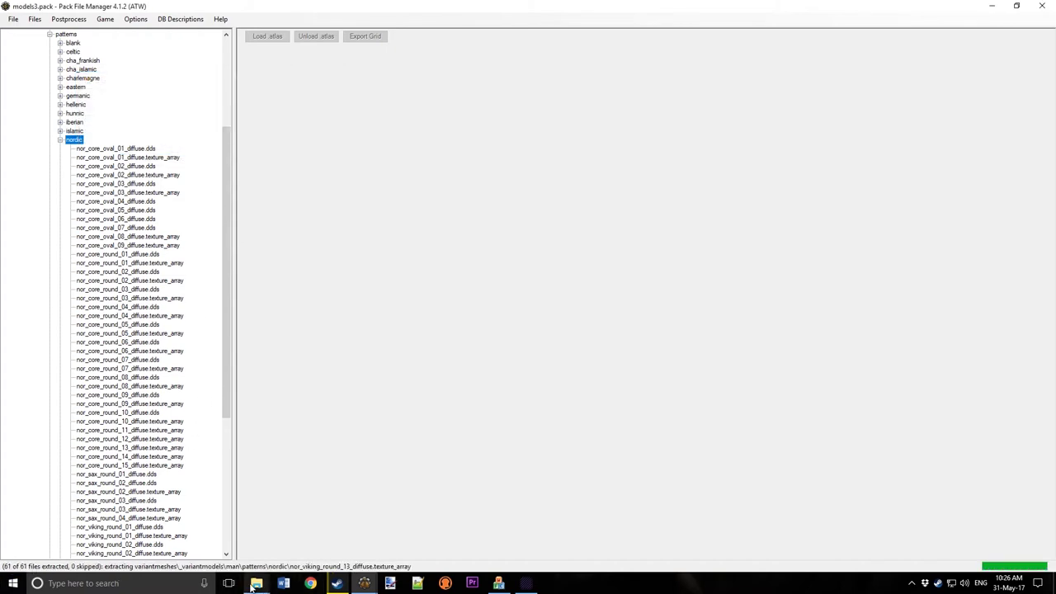
# Step: Switch to File Explorer, open the extracted patterns\nordic folder and display its files as large thumbnails
pyautogui.moveTo(255, 584)
pyautogui.click(198, 536)
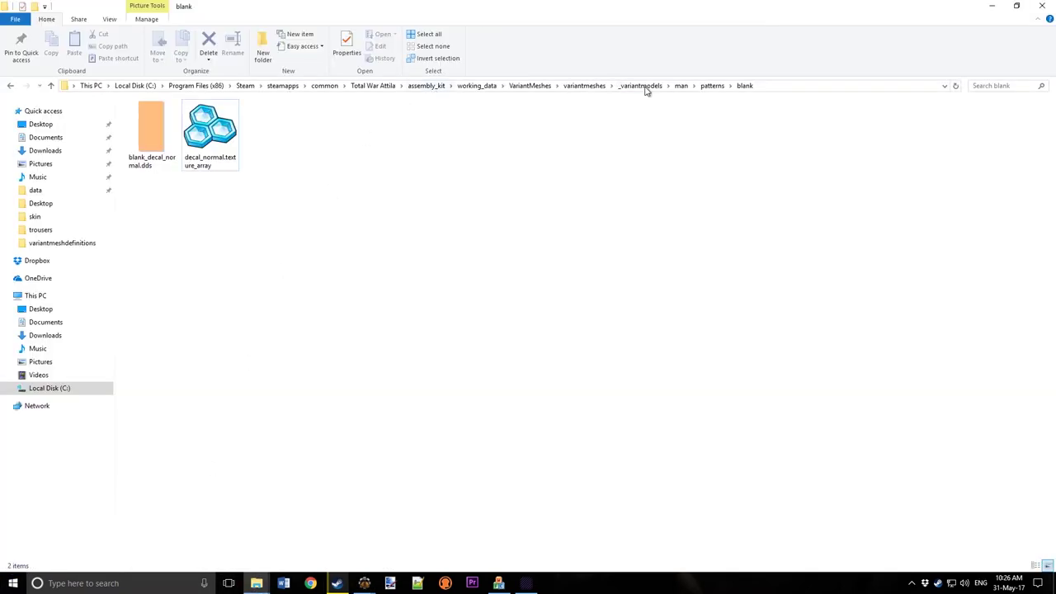
pyautogui.click(712, 86)
pyautogui.doubleClick(160, 132)
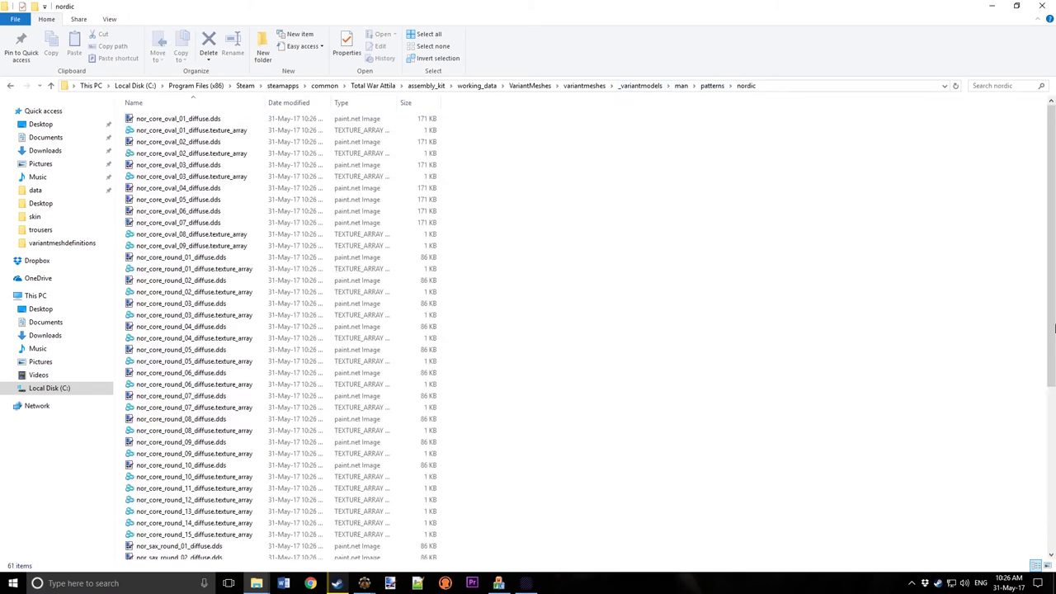
pyautogui.click(1045, 566)
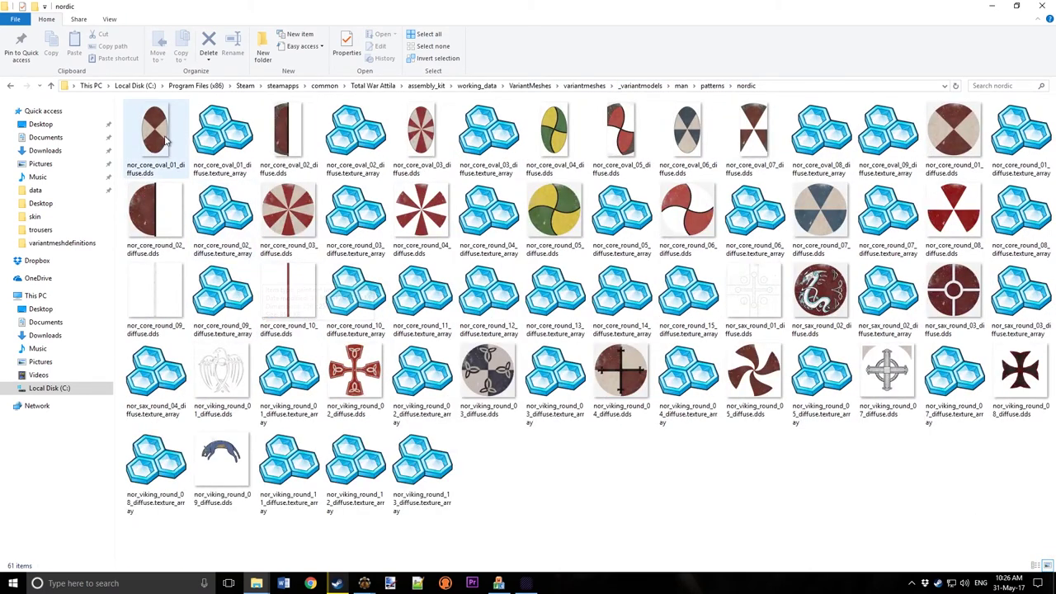
# Step: Delete all the oval shield pattern files, from nor_core_oval_01_diffuse.dds to nor_core_oval_09_diffuse.texture_array
pyautogui.keyDown('shift'); pyautogui.click(887, 132); pyautogui.keyUp('shift')
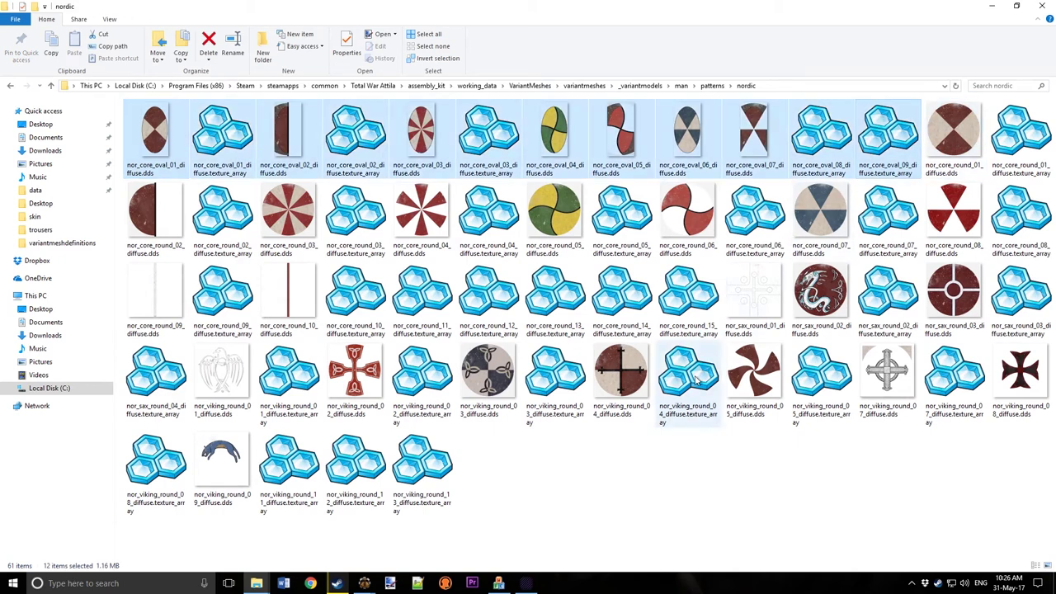
pyautogui.press('Delete')
pyautogui.click(587, 302)
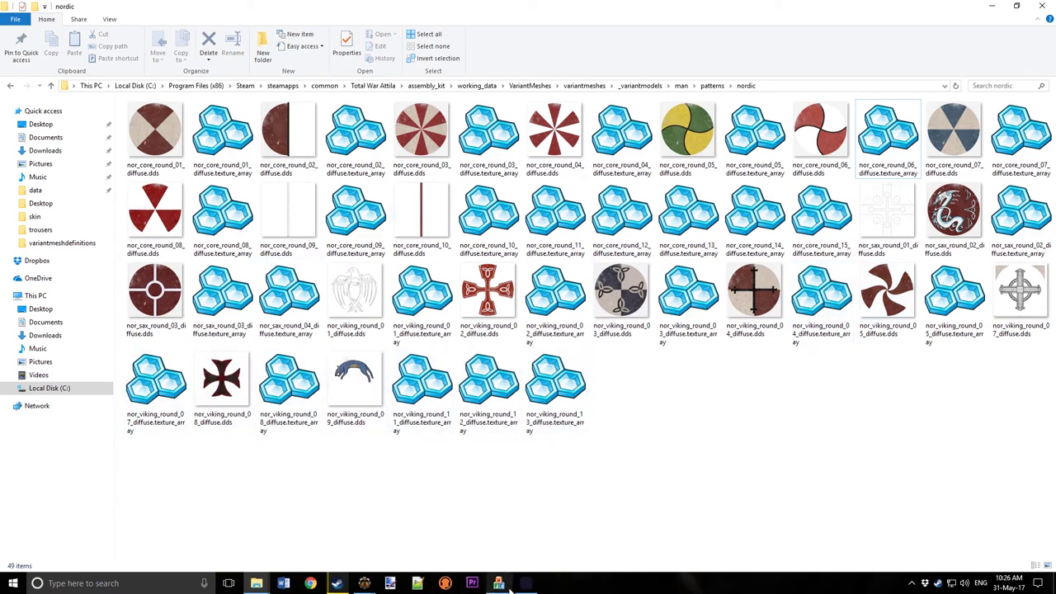
# Step: Switch to the TWeak Variant Editor and create a new definition from the shield template
pyautogui.click(526, 583)
pyautogui.click(18, 18)
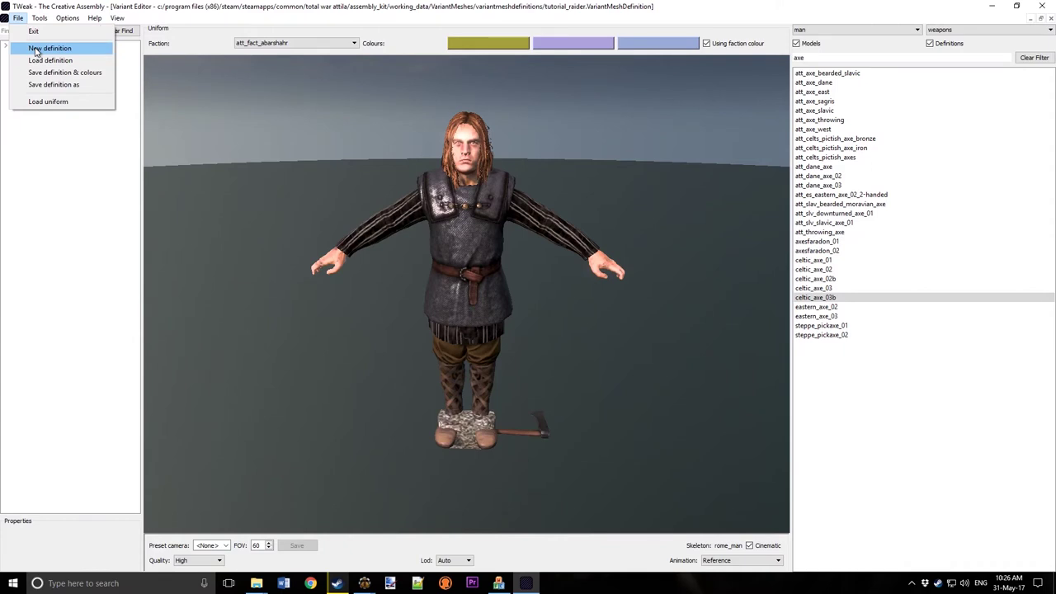
pyautogui.click(43, 48)
pyautogui.click(521, 284)
pyautogui.scroll(-2, 515, 313)
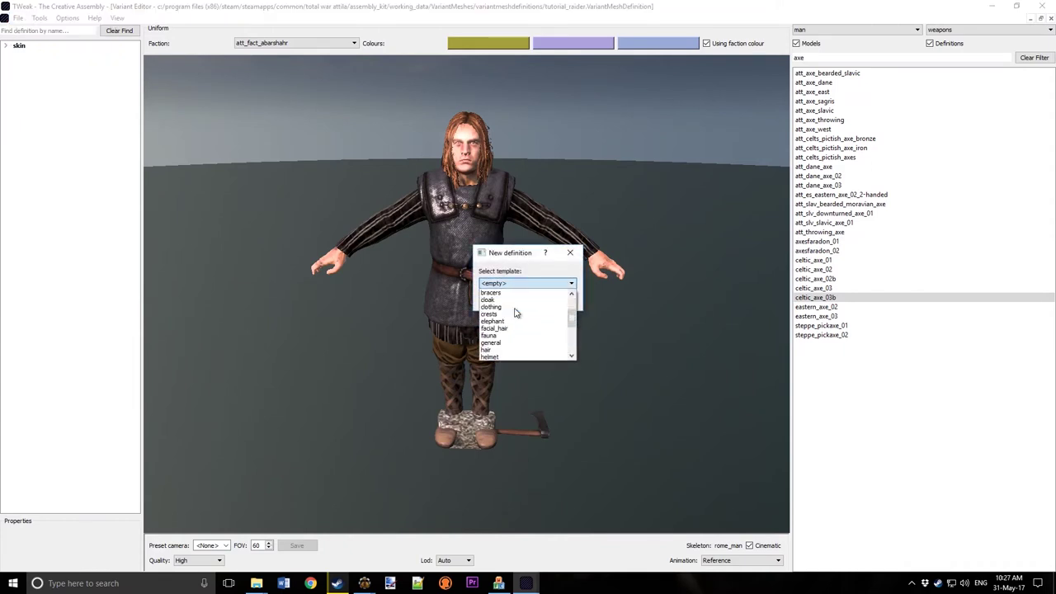
pyautogui.scroll(-4, 514, 312)
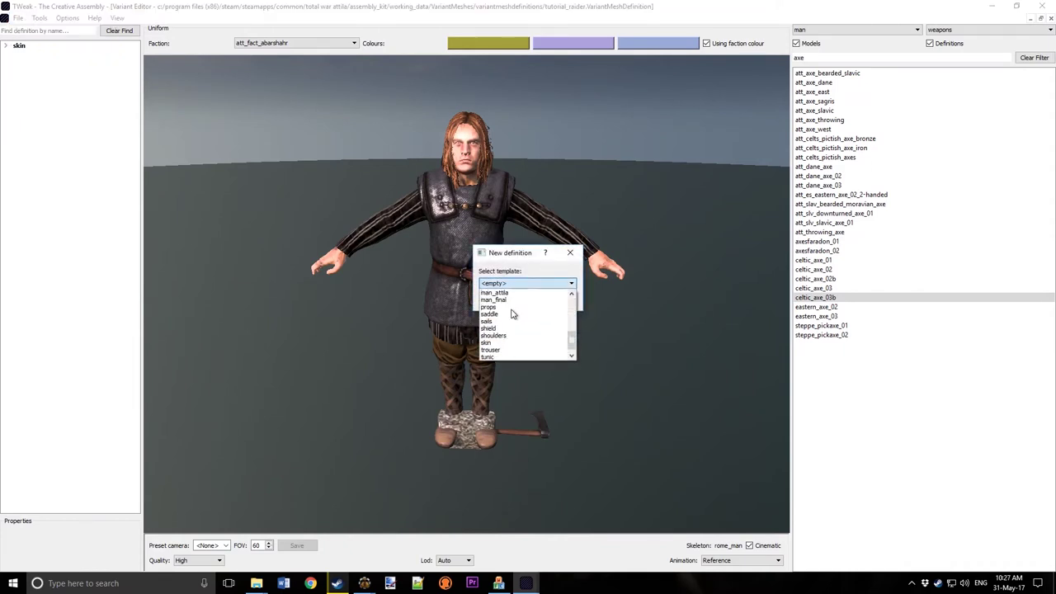
pyautogui.click(488, 329)
pyautogui.click(510, 300)
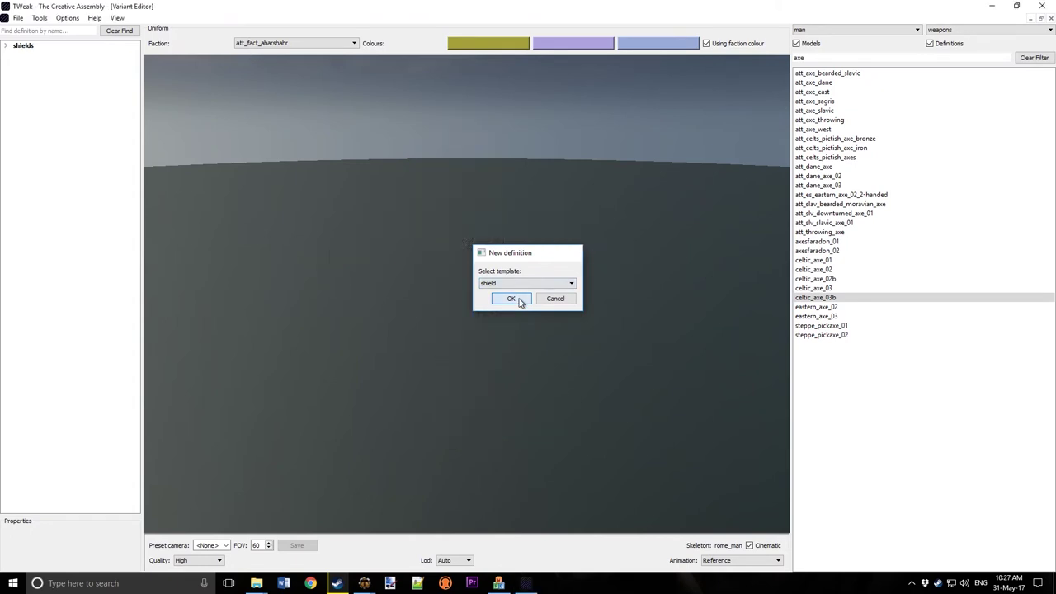
# Step: Expand the shields definition, select its boss slot and list the models of the bosses category
pyautogui.click(5, 46)
pyautogui.click(41, 64)
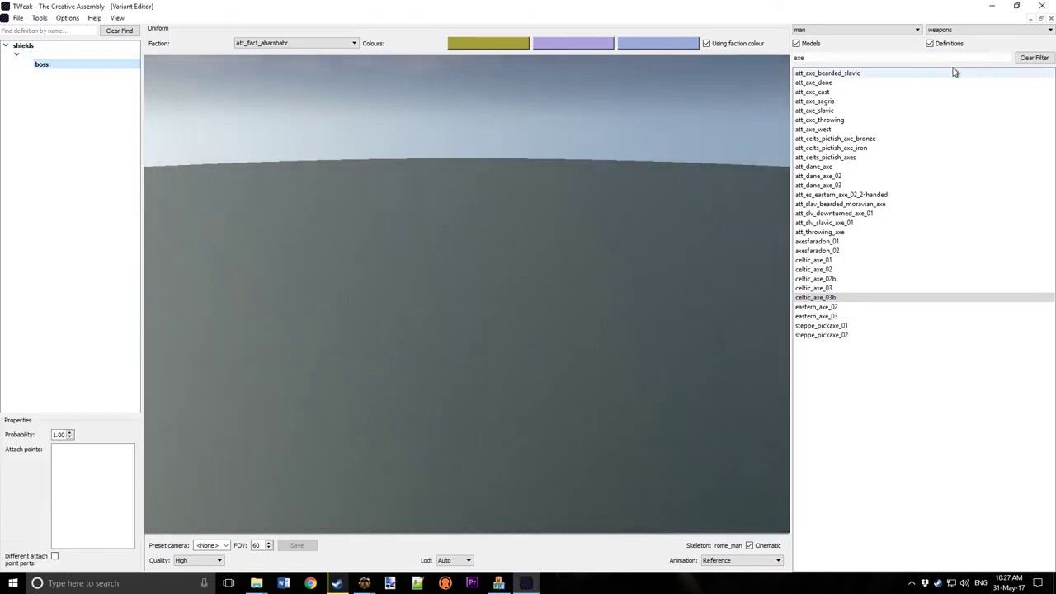
pyautogui.click(948, 31)
pyautogui.scroll(4, 949, 74)
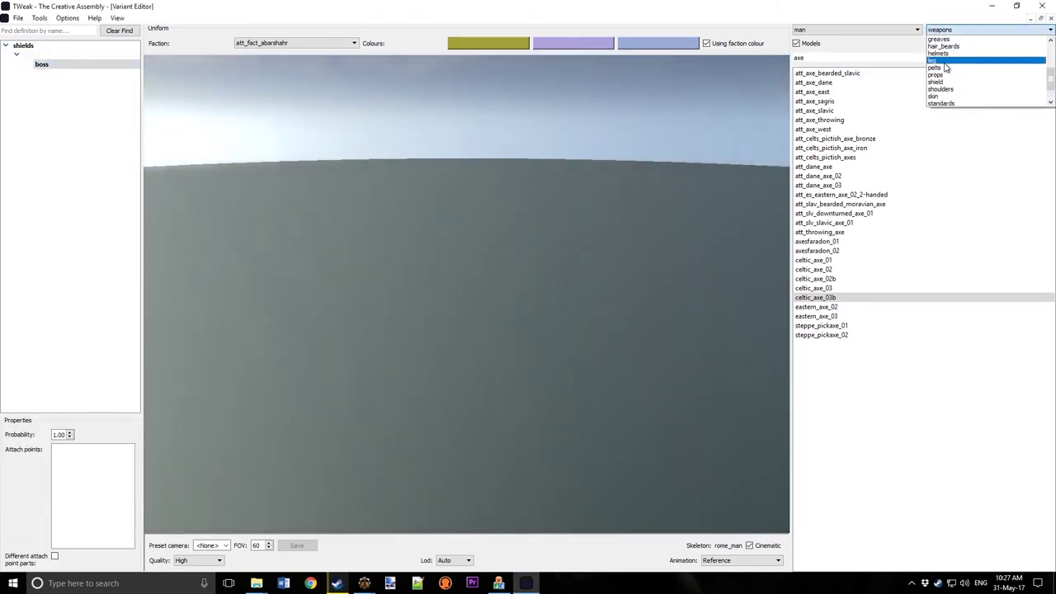
pyautogui.scroll(5, 949, 78)
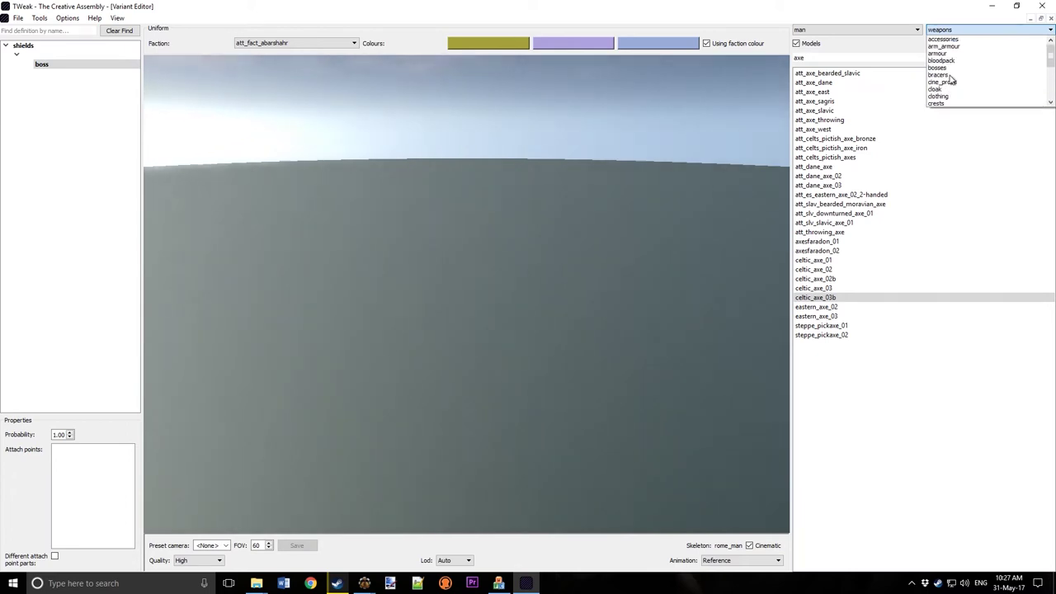
pyautogui.click(943, 69)
pyautogui.click(911, 56)
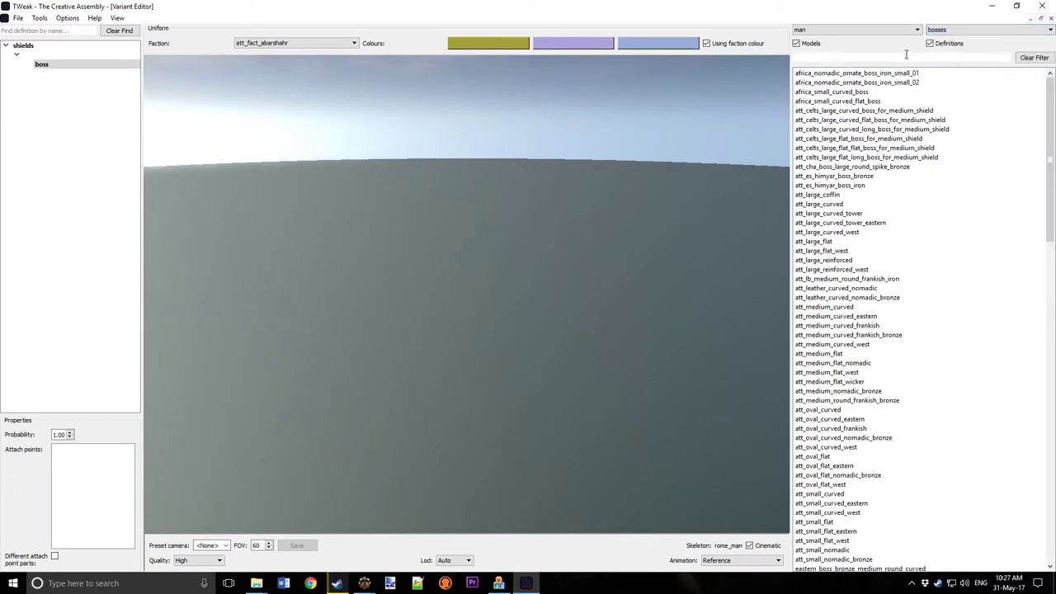
pyautogui.write('flat_ro')
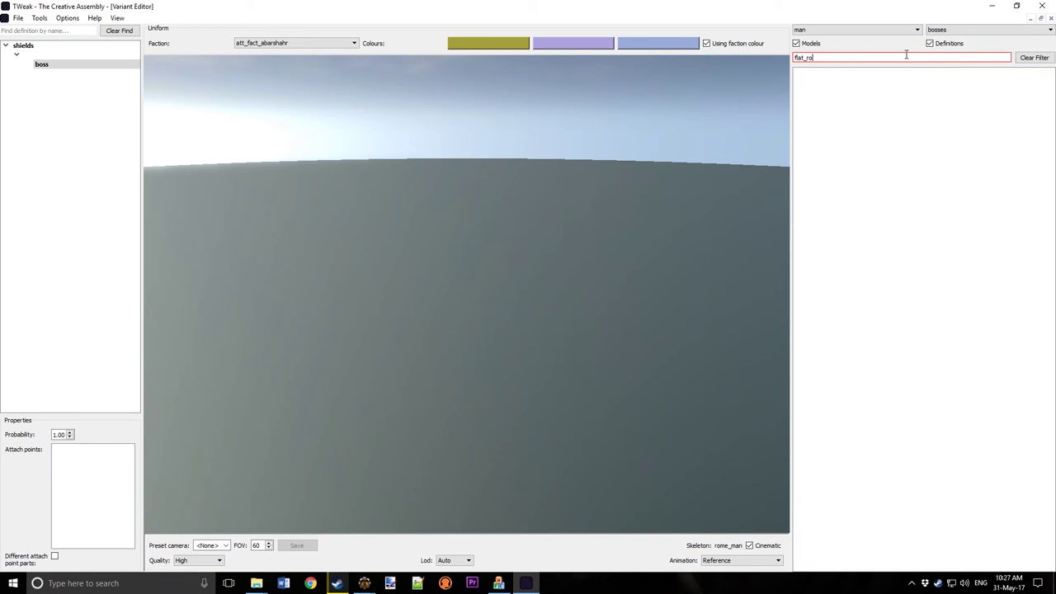
pyautogui.press('BackSpace')
pyautogui.press('BackSpace')
pyautogui.press('BackSpace')
pyautogui.press('BackSpace')
pyautogui.press('BackSpace')
pyautogui.press('BackSpace')
# Step: Filter the bosses by large_flat and add att_large_flat to the boss slot
pyautogui.write('large_fl')
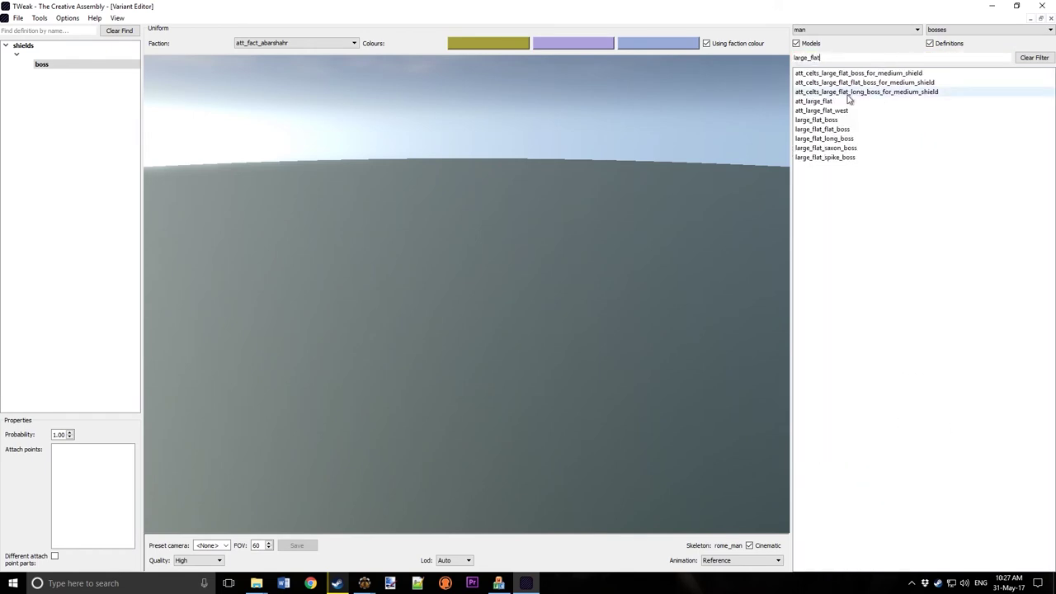
pyautogui.click(816, 101)
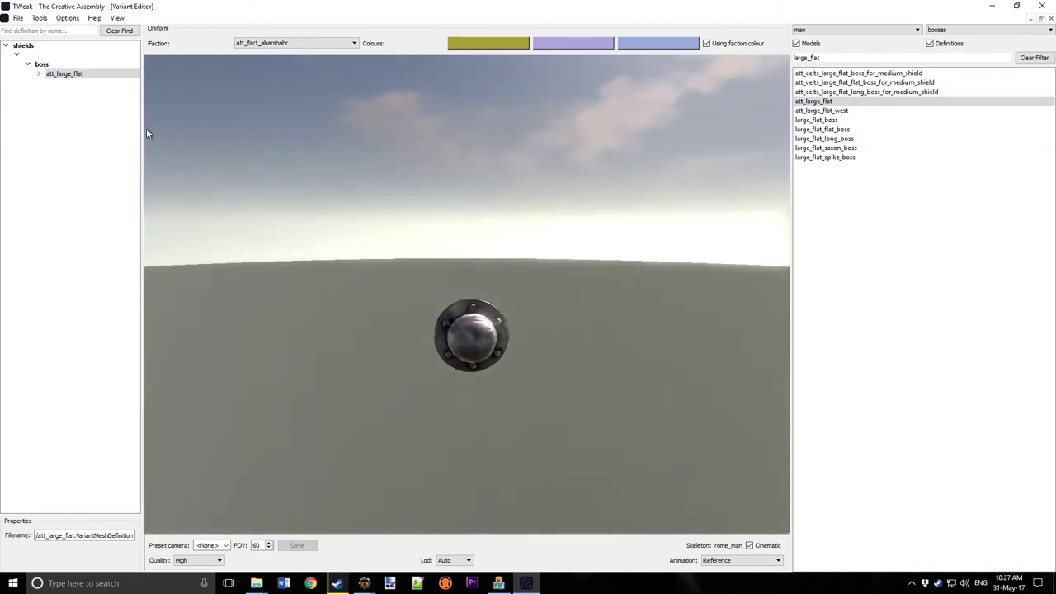
# Step: Check the boss models nested in att_large_flat and replace it in the boss slot with large_flat_boss
pyautogui.click(59, 74)
pyautogui.click(37, 73)
pyautogui.click(49, 83)
pyautogui.click(98, 102)
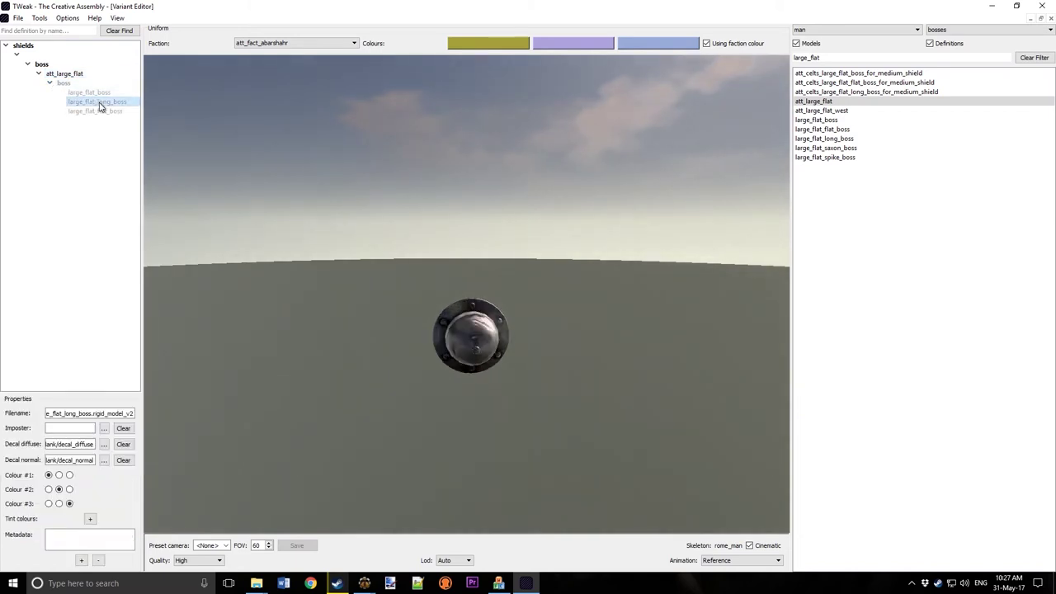
pyautogui.click(99, 110)
pyautogui.click(95, 101)
pyautogui.click(88, 94)
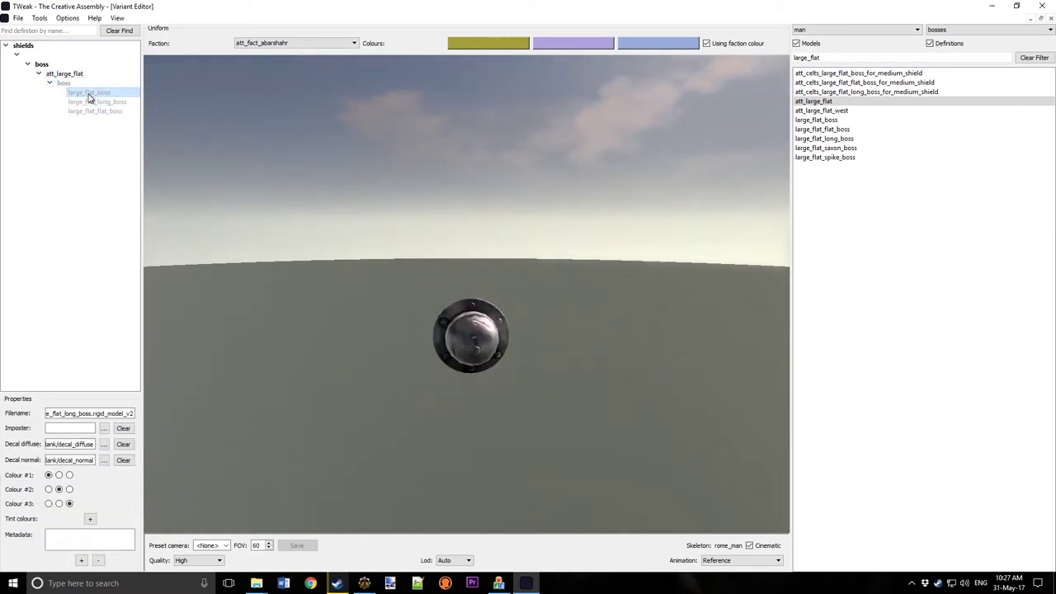
pyautogui.click(76, 75)
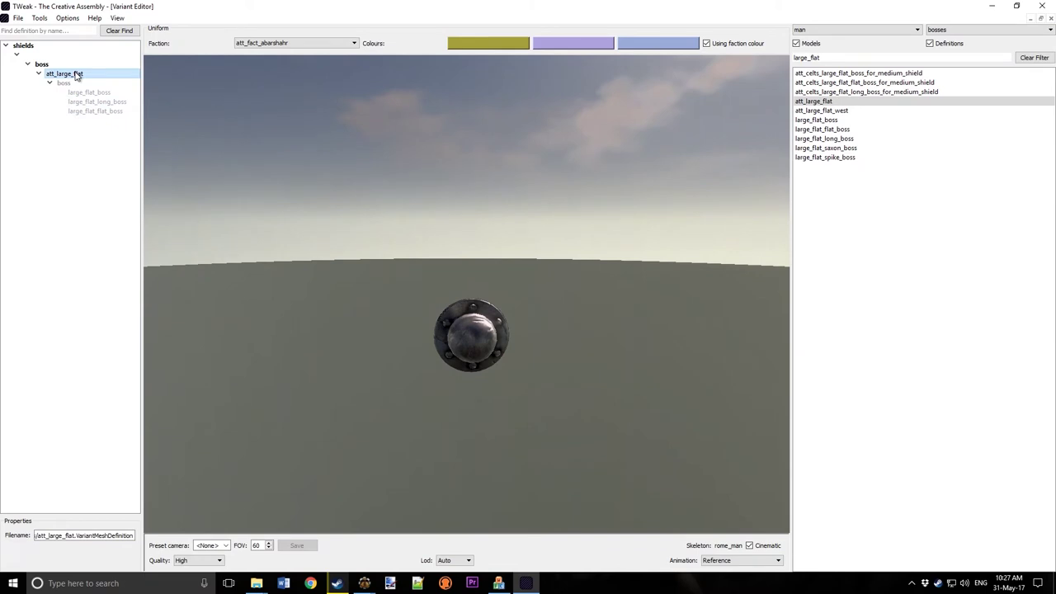
pyautogui.click(818, 121)
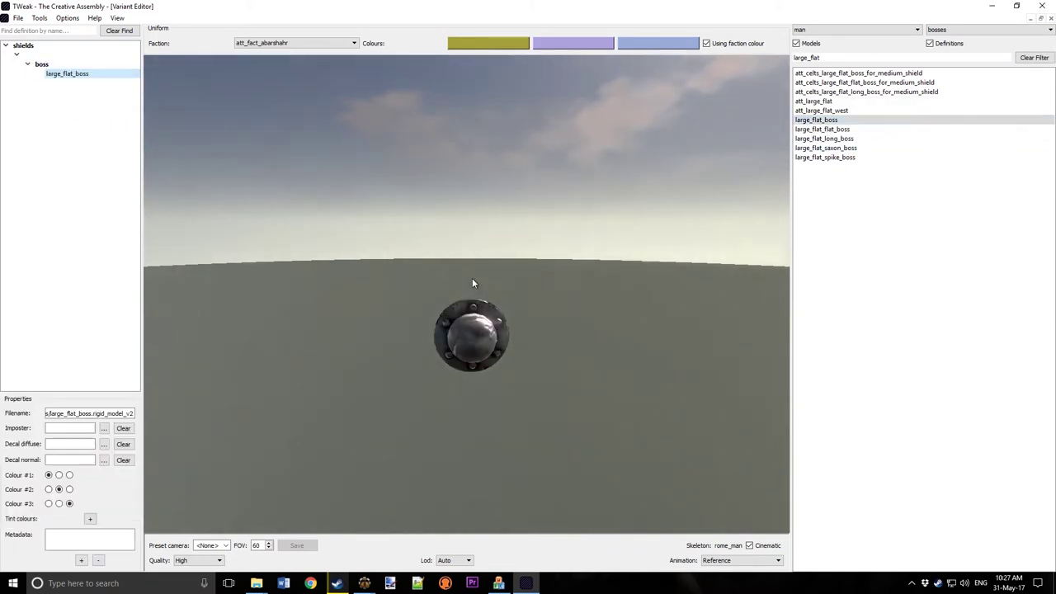
# Step: Filter the models of the shield category by round_ and assign round_large_flat_shield to the blank entry under shields
pyautogui.click(981, 32)
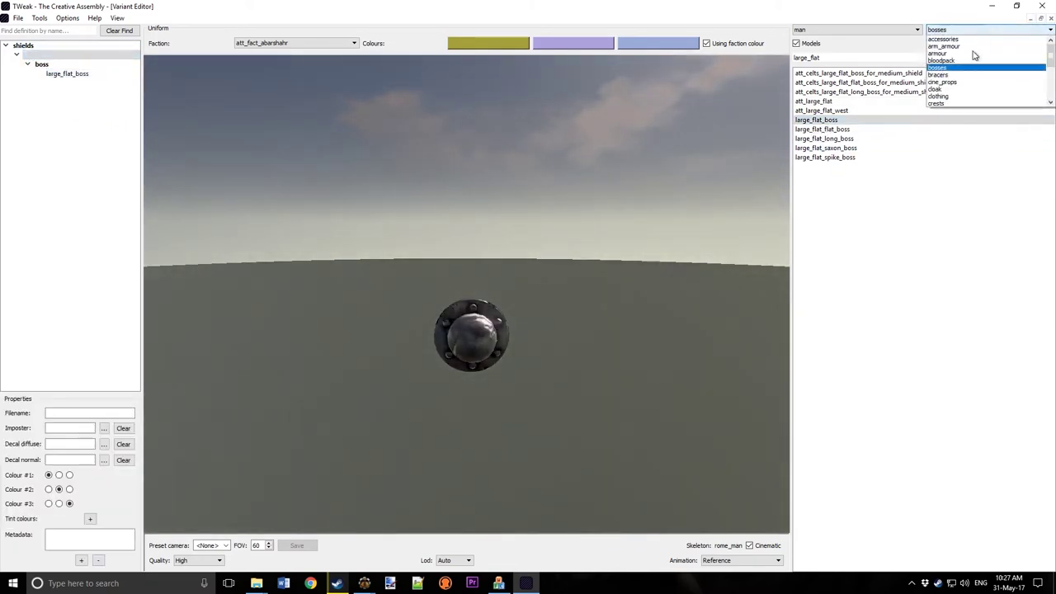
pyautogui.scroll(-5, 943, 99)
pyautogui.click(935, 60)
pyautogui.click(859, 56)
pyautogui.write('nordi')
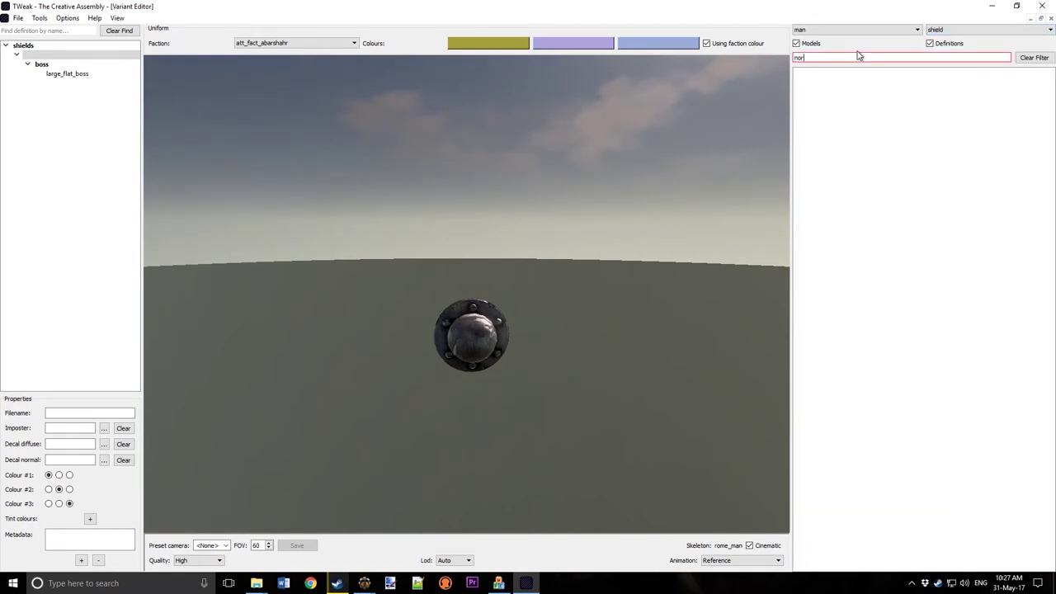
pyautogui.press('BackSpace')
pyautogui.press('BackSpace')
pyautogui.press('BackSpace')
pyautogui.write('round_')
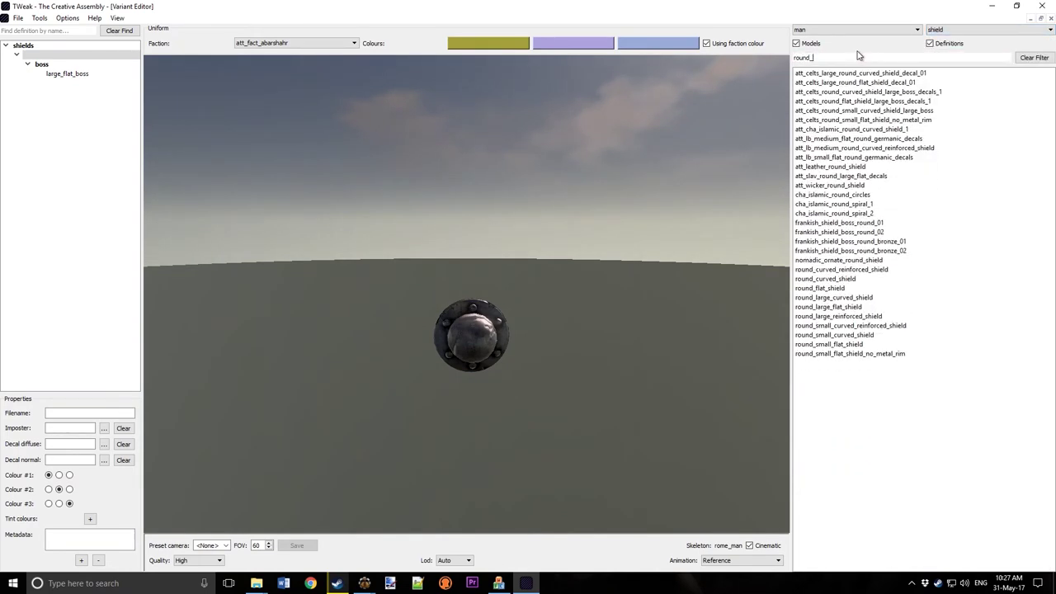
pyautogui.click(858, 307)
pyautogui.moveTo(577, 338); pyautogui.dragTo(483, 326)
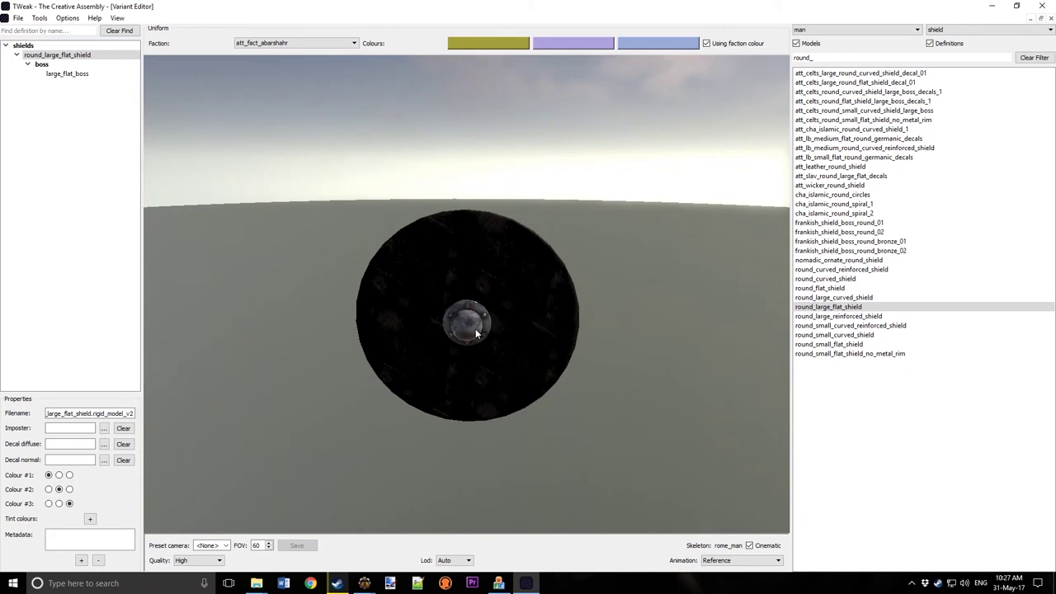
# Step: Add seven more round_large_flat_shield entries to the shields slot and check the boss of the second entry
pyautogui.doubleClick(852, 307)
pyautogui.doubleClick(853, 306)
pyautogui.doubleClick(853, 307)
pyautogui.doubleClick(852, 307)
pyautogui.doubleClick(850, 307)
pyautogui.doubleClick(841, 307)
pyautogui.doubleClick(833, 307)
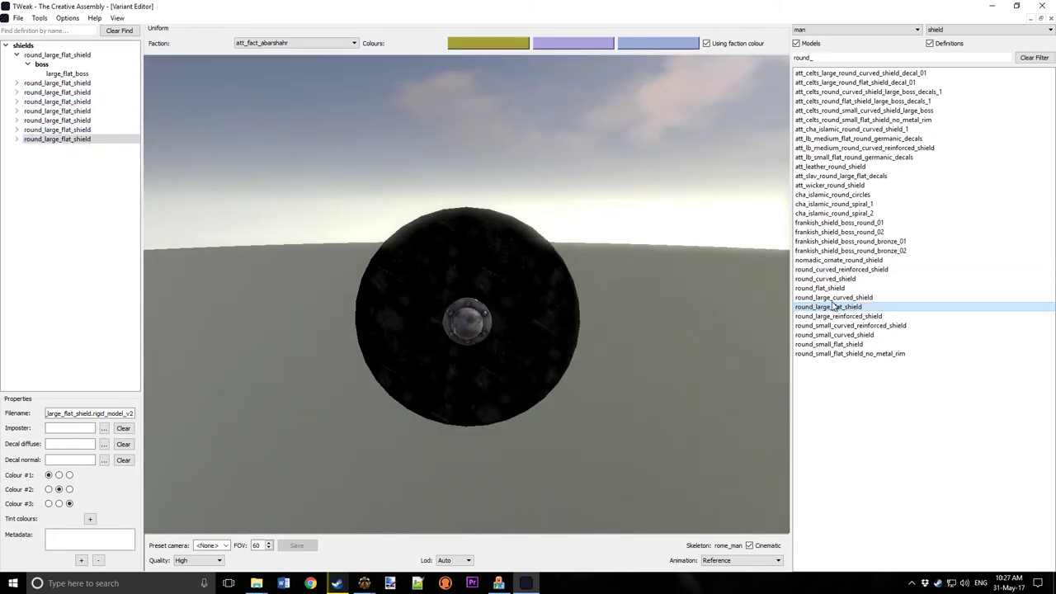
pyautogui.click(16, 84)
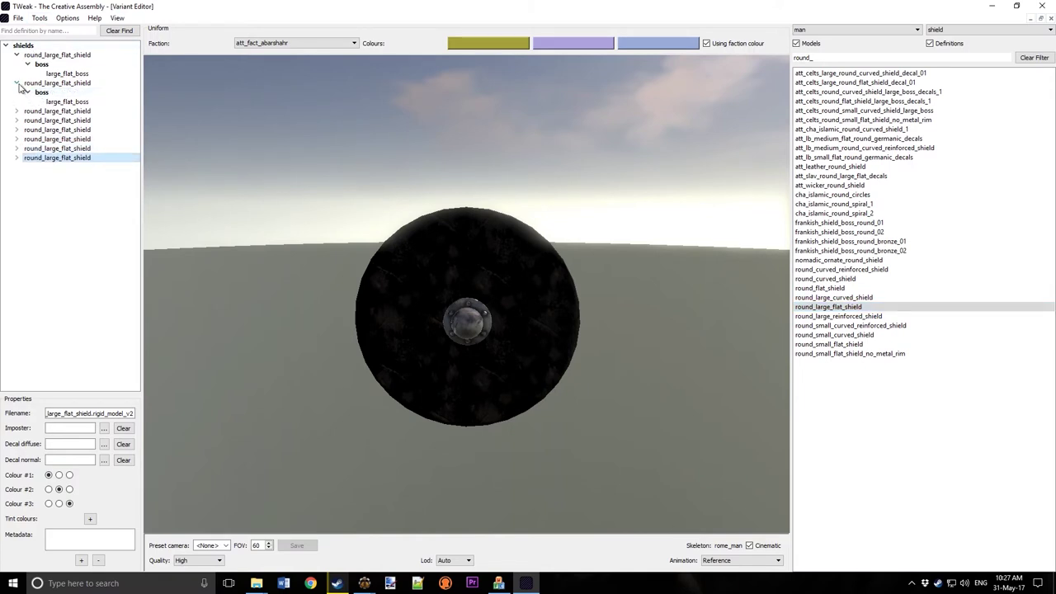
pyautogui.click(17, 83)
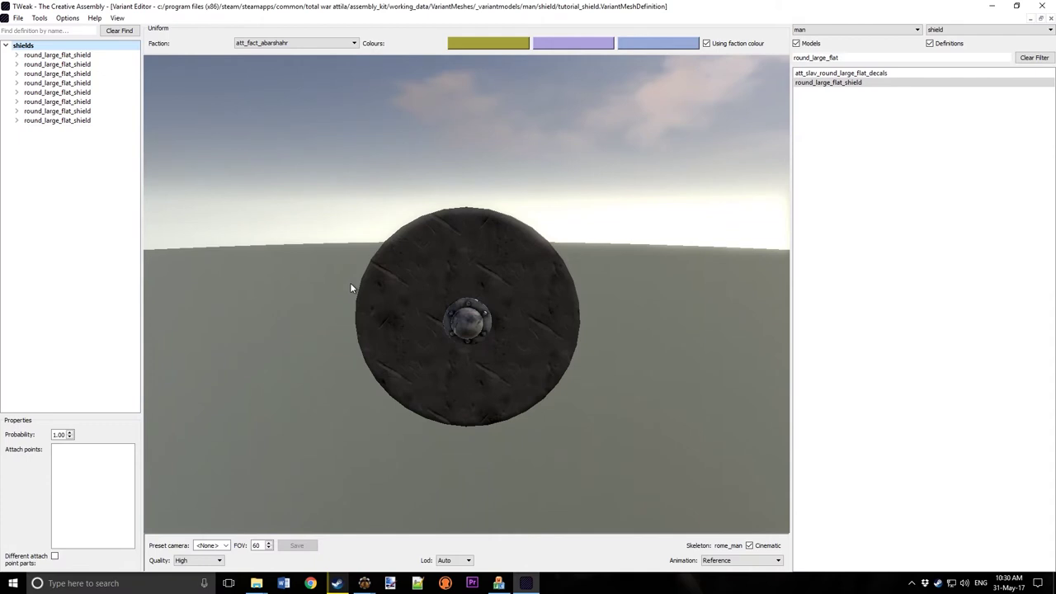
# Step: Switch to File Explorer and review the full paths of the working_data folder and its VariantMeshes subfolder
pyautogui.moveTo(256, 584)
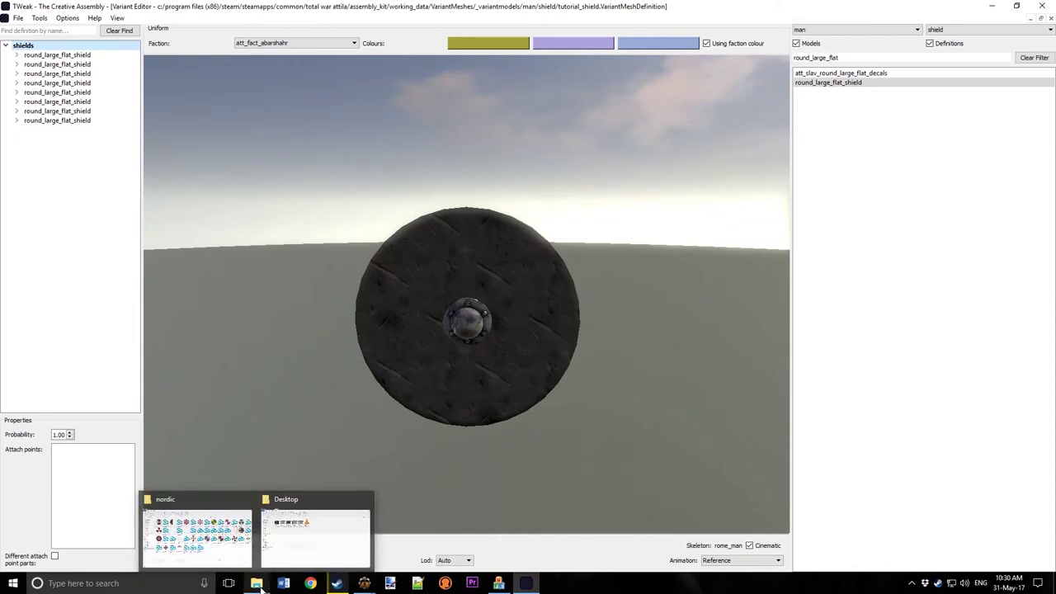
pyautogui.click(206, 538)
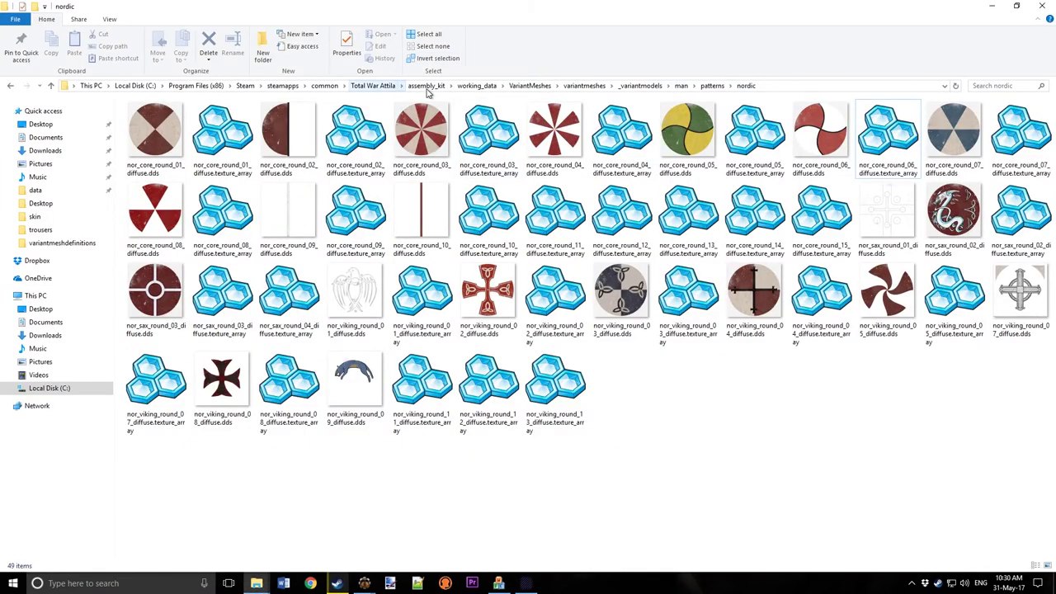
pyautogui.click(487, 89)
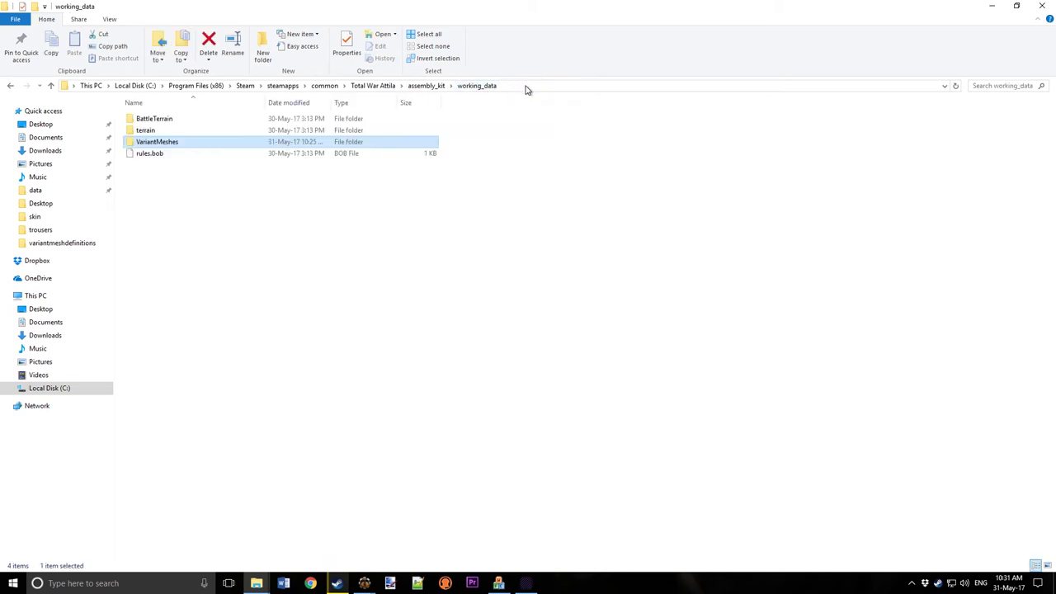
pyautogui.click(528, 85)
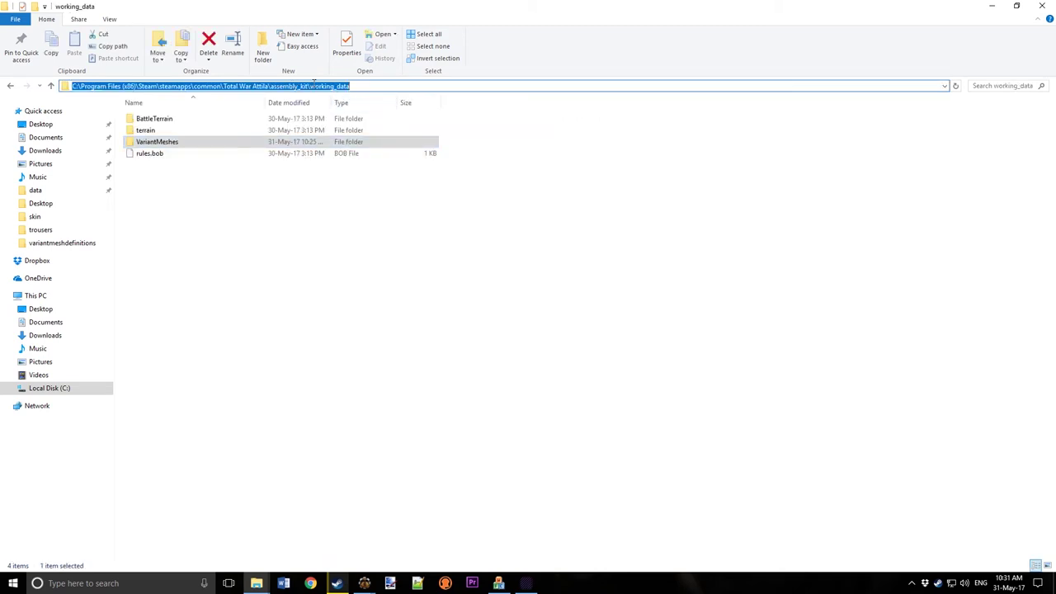
pyautogui.doubleClick(188, 143)
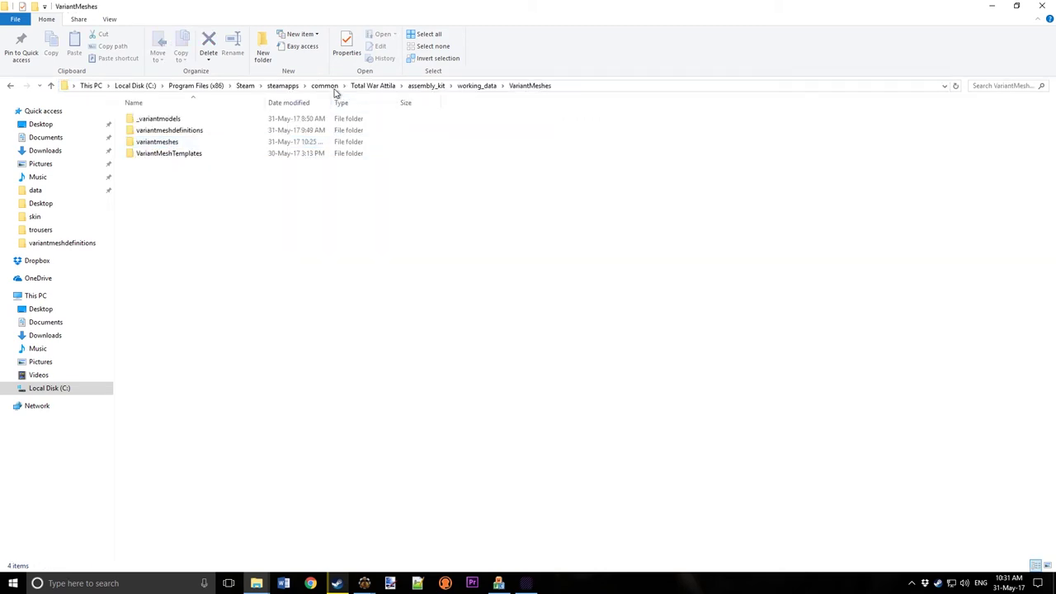
pyautogui.click(582, 85)
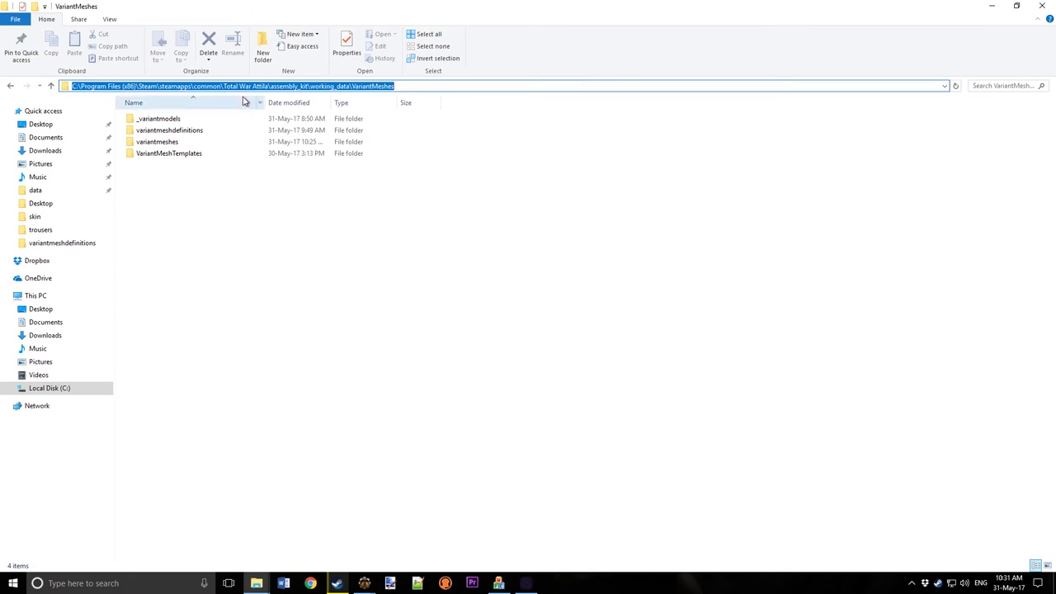
pyautogui.click(210, 235)
# Step: Move the extracted variantmeshes folder out of VariantMeshes into the parent working_data folder
pyautogui.rightClick(174, 143)
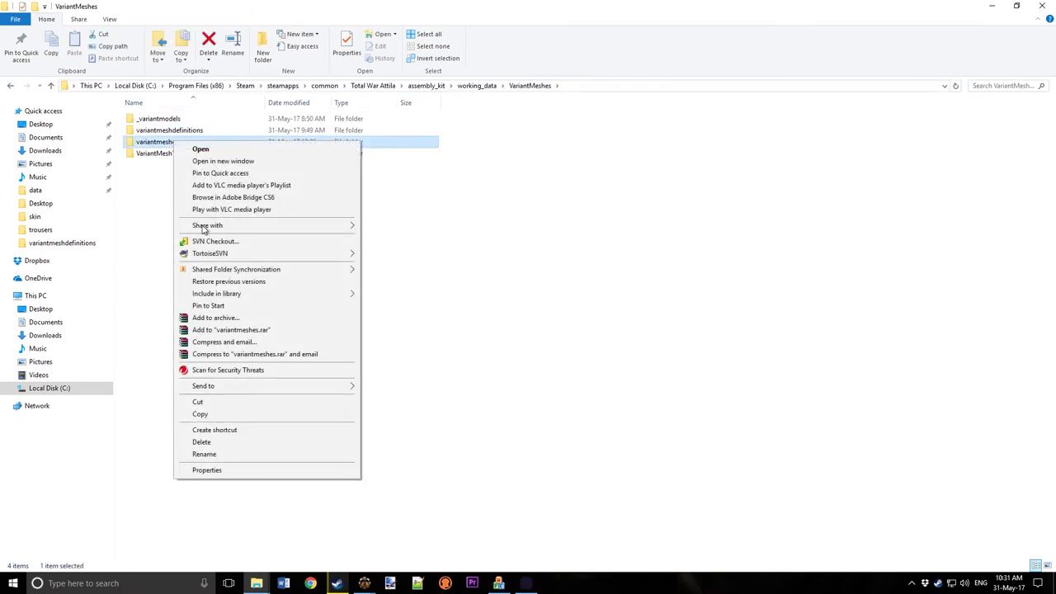
pyautogui.click(191, 404)
pyautogui.click(483, 88)
pyautogui.rightClick(258, 208)
pyautogui.click(286, 281)
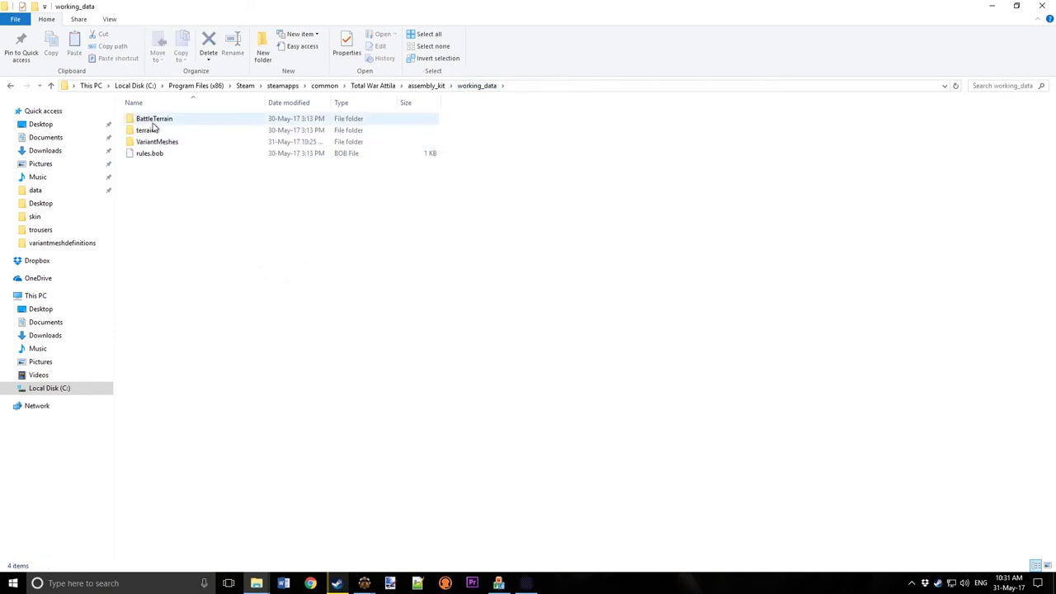
# Step: Open VariantMeshes\_variantmodels\man and locate the patterns folder
pyautogui.doubleClick(177, 142)
pyautogui.doubleClick(164, 124)
pyautogui.doubleClick(165, 124)
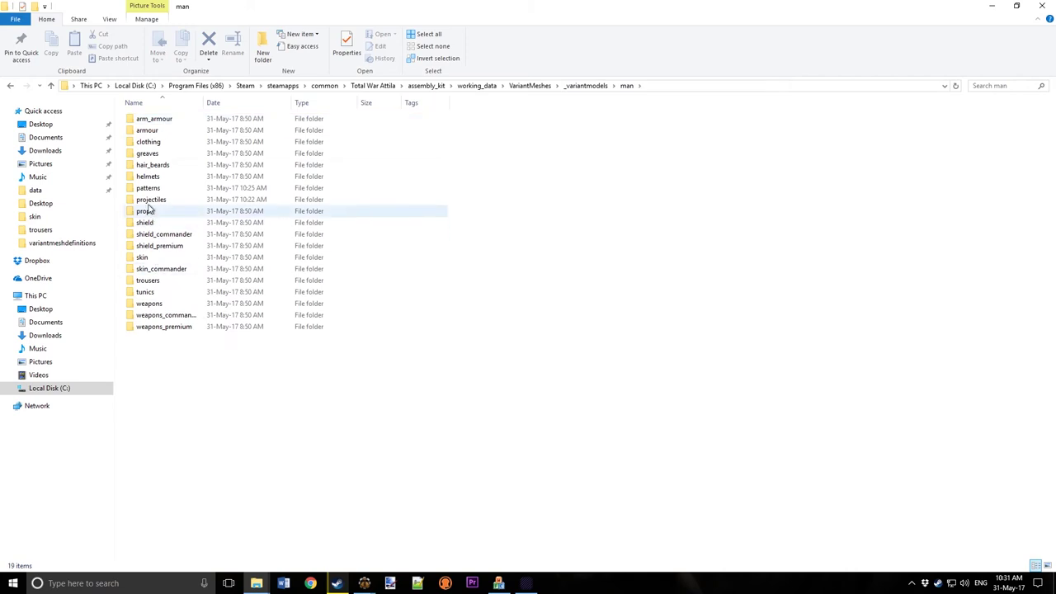
pyautogui.click(150, 200)
pyautogui.click(148, 188)
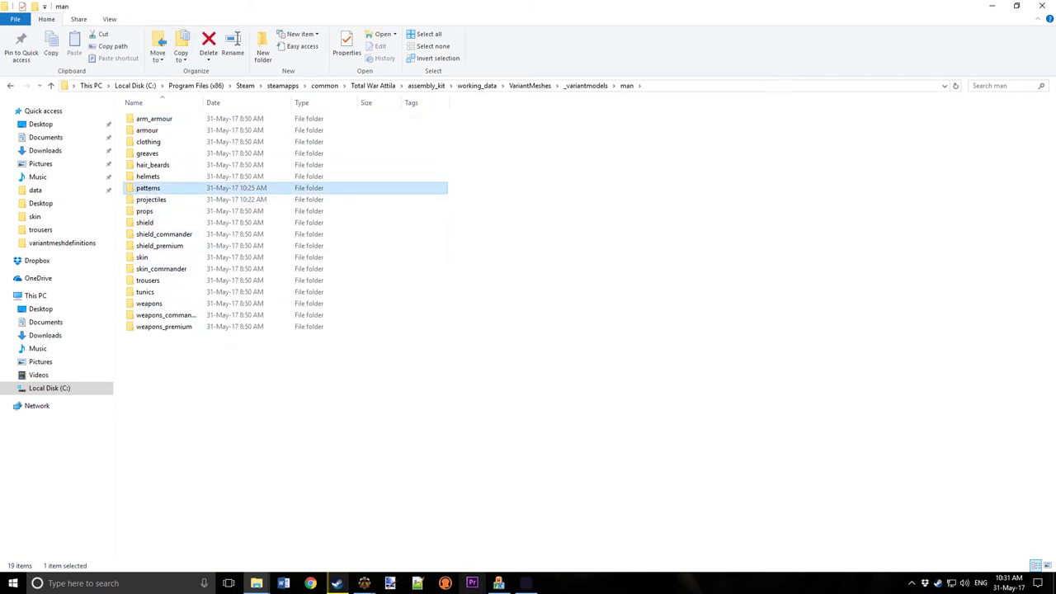
# Step: Switch to the TWeak Variant Editor and set the first shield's decal normal to decal_normal.texture_array from patterns\blank
pyautogui.click(526, 583)
pyautogui.click(30, 56)
pyautogui.click(48, 475)
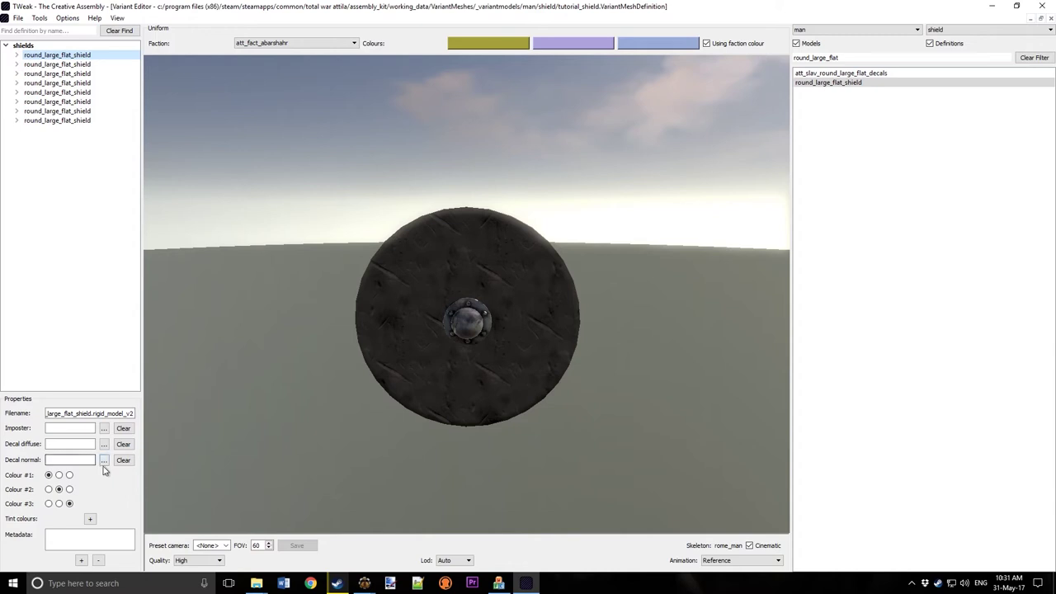
pyautogui.click(104, 461)
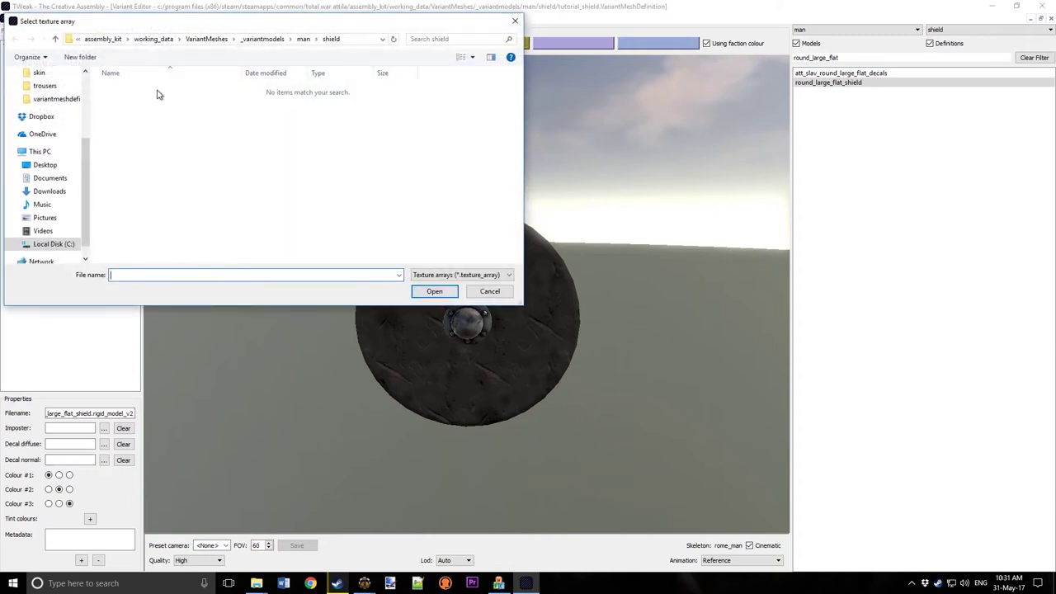
pyautogui.click(302, 39)
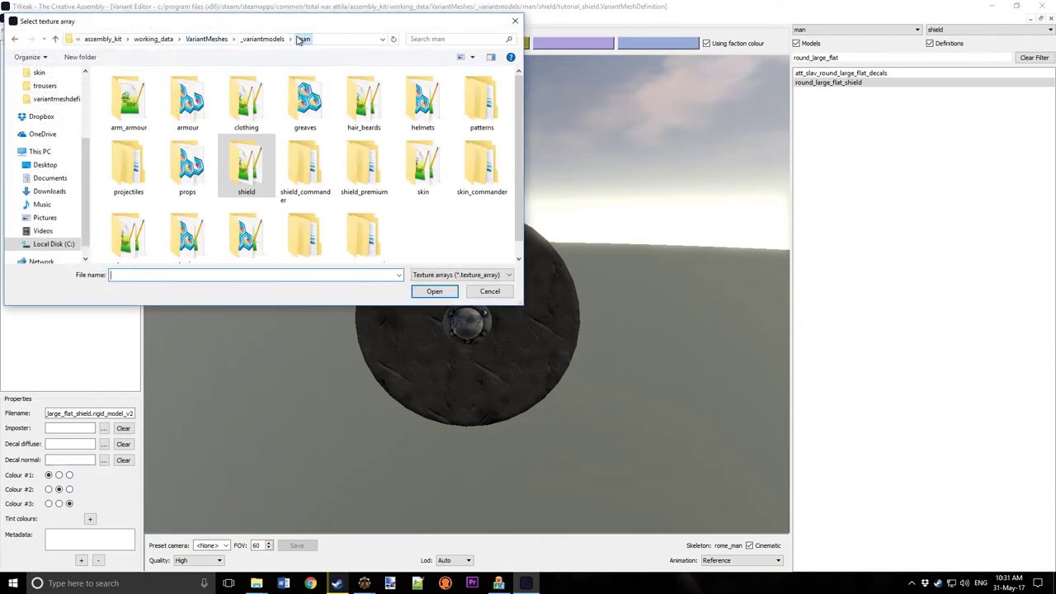
pyautogui.doubleClick(478, 103)
pyautogui.doubleClick(123, 91)
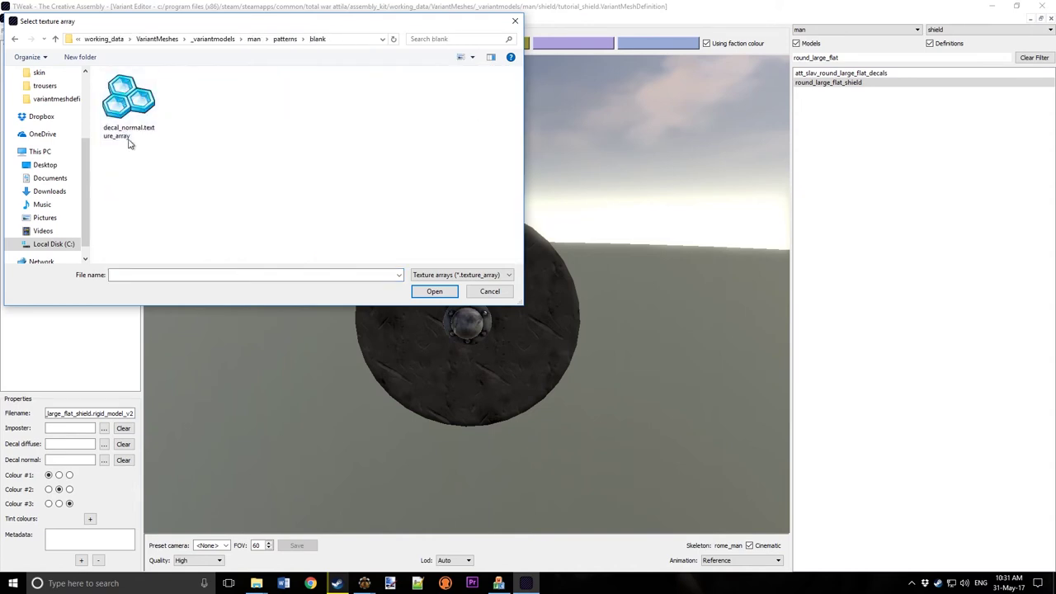
pyautogui.click(122, 103)
pyautogui.click(430, 292)
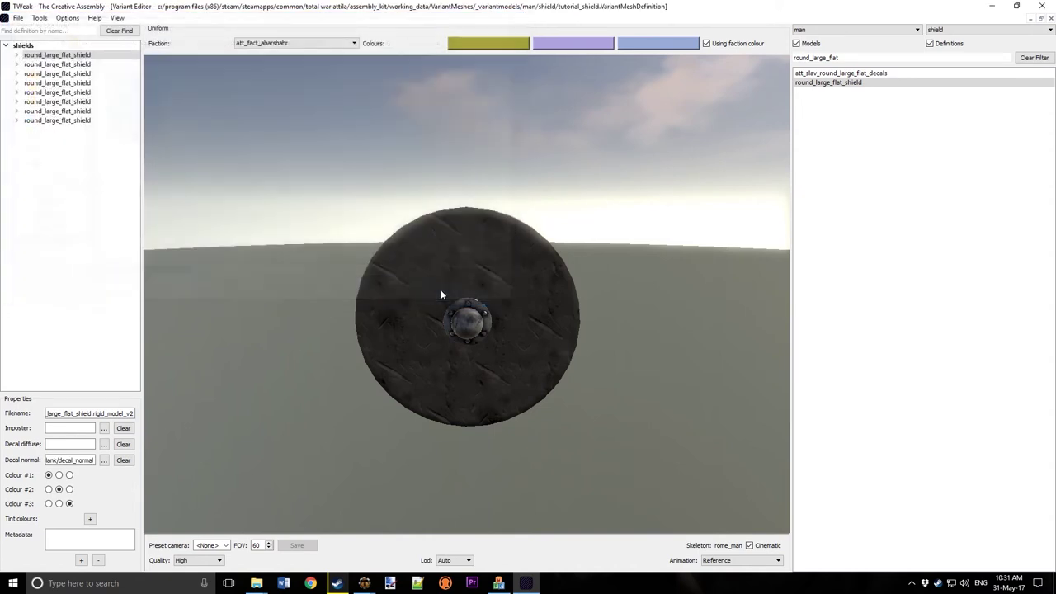
# Step: Set the first shield's decal diffuse to nor_core_round_01_diffuse.texture_array from patterns\nordic and review its decal normal path
pyautogui.click(106, 445)
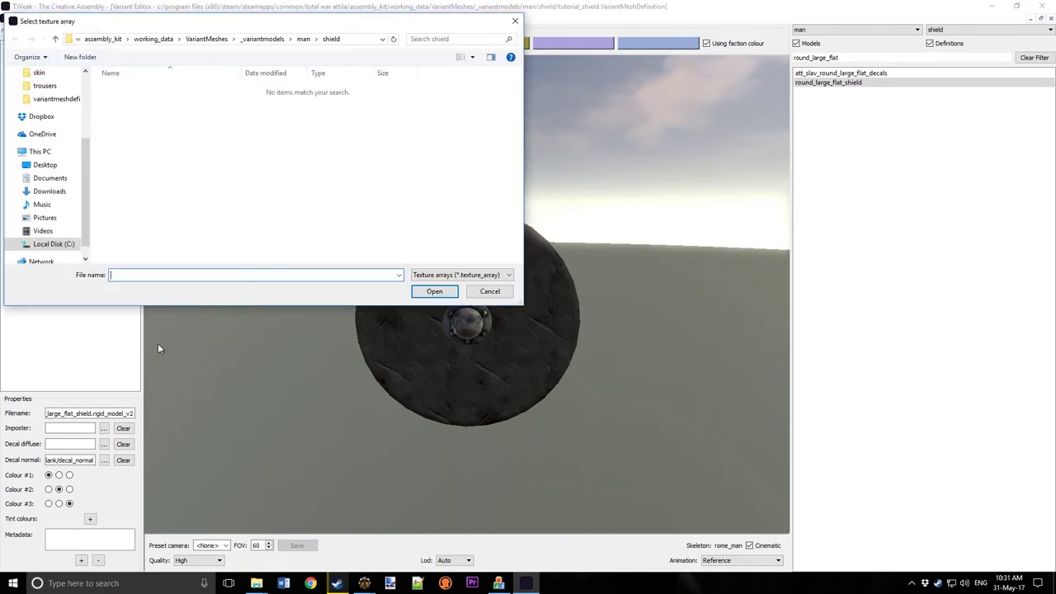
pyautogui.click(305, 40)
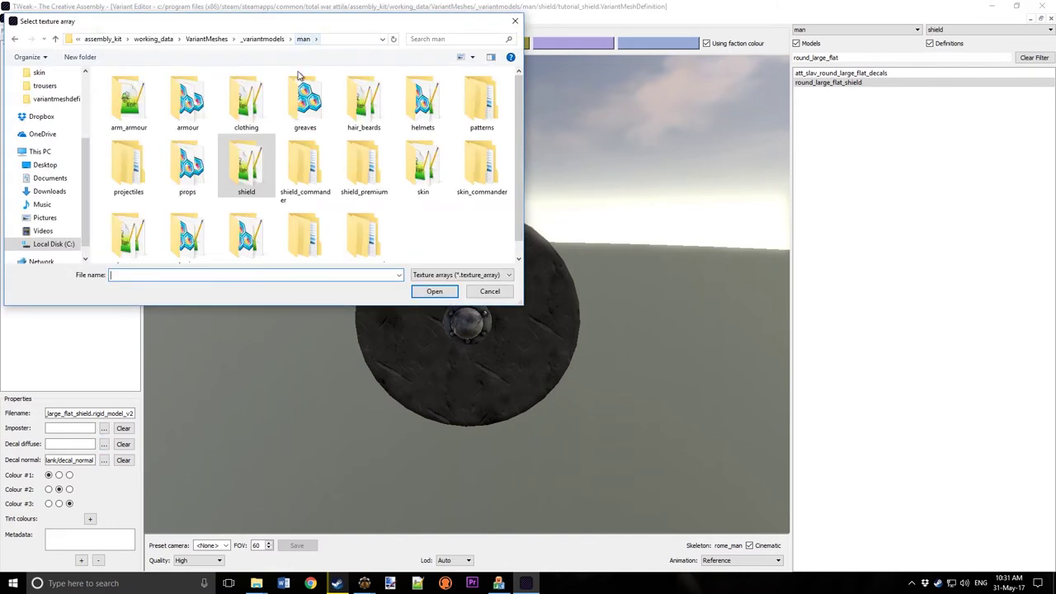
pyautogui.doubleClick(481, 100)
pyautogui.doubleClick(132, 101)
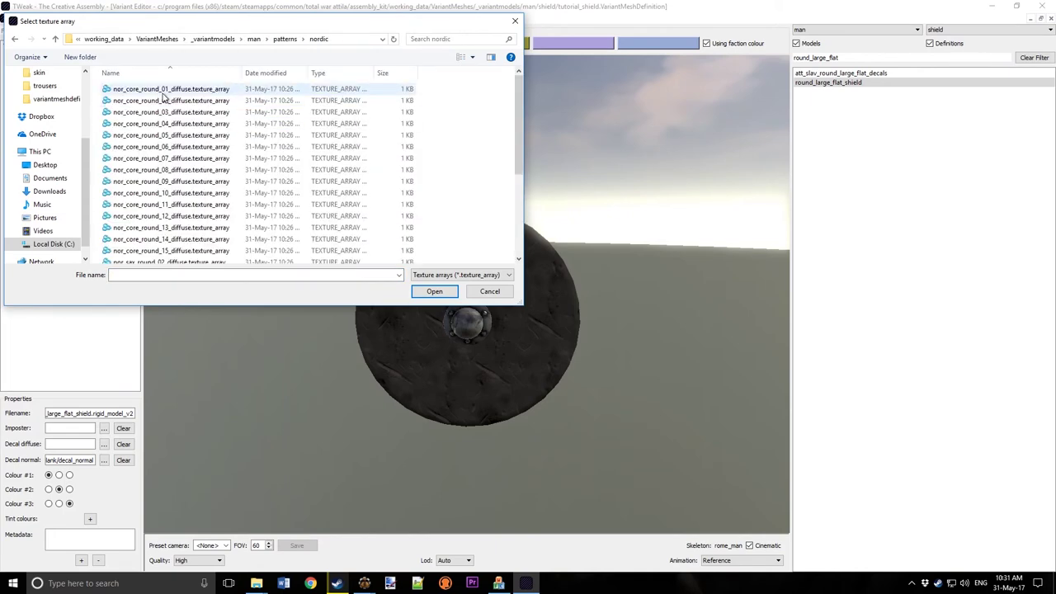
pyautogui.doubleClick(163, 93)
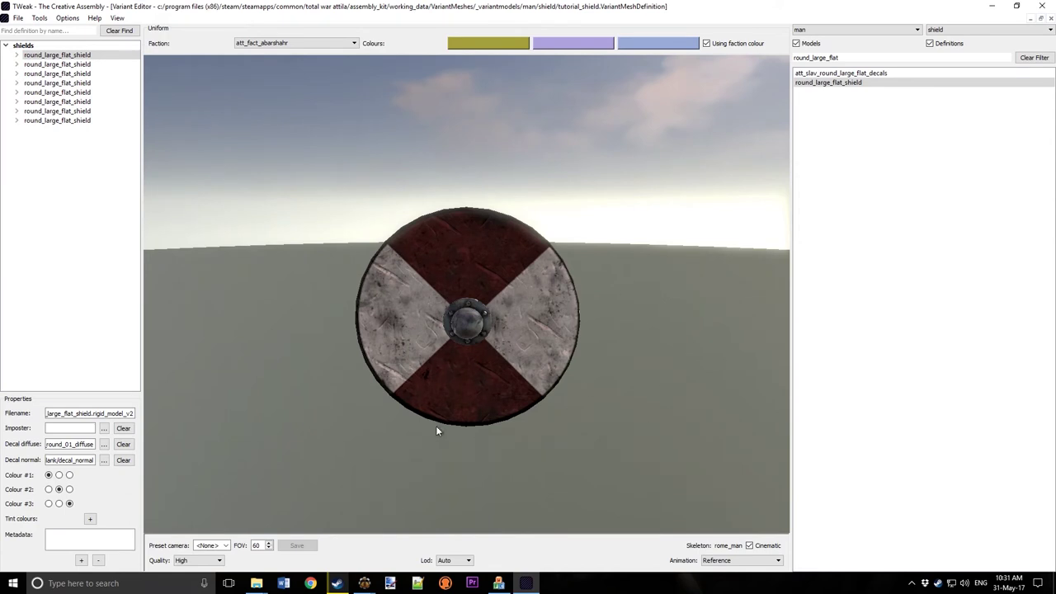
pyautogui.click(56, 54)
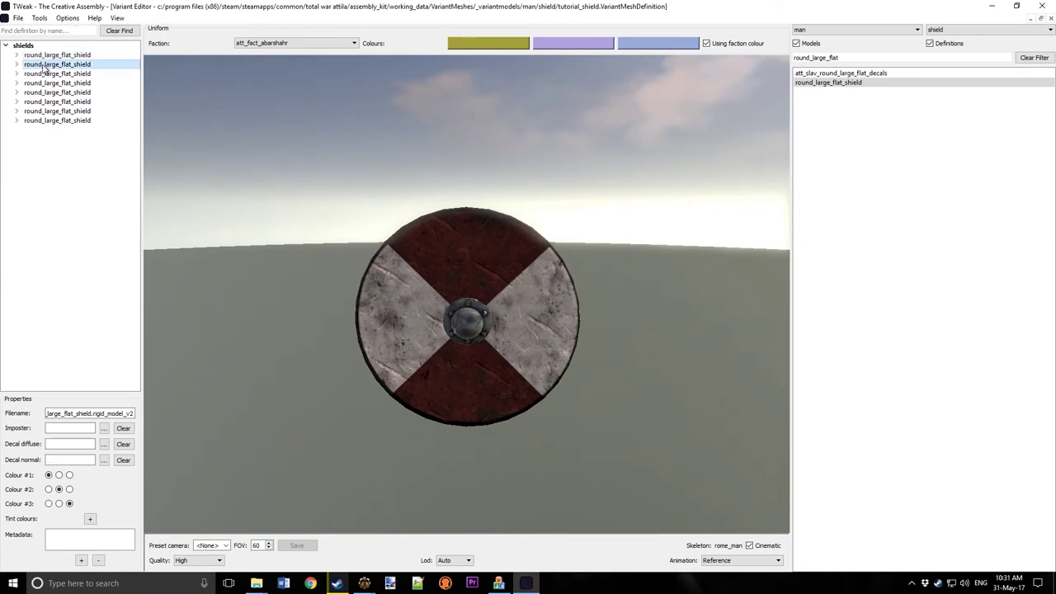
pyautogui.moveTo(94, 459); pyautogui.dragTo(57, 460)
pyautogui.click(57, 458)
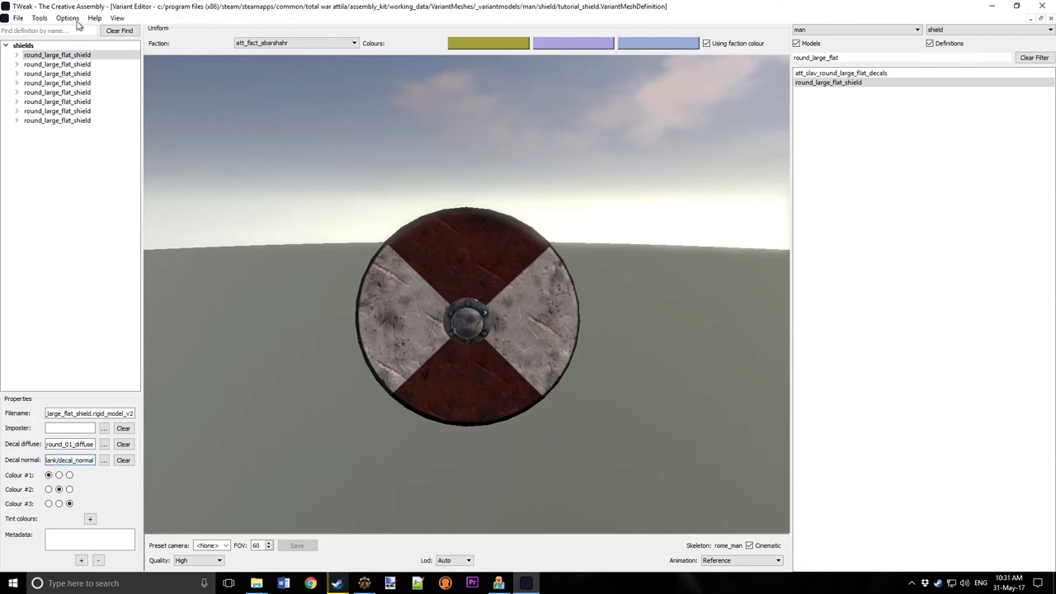
# Step: Save the variant definition over tutorial_shield.VariantMeshDefinition in the man\shield folder
pyautogui.click(18, 17)
pyautogui.click(58, 83)
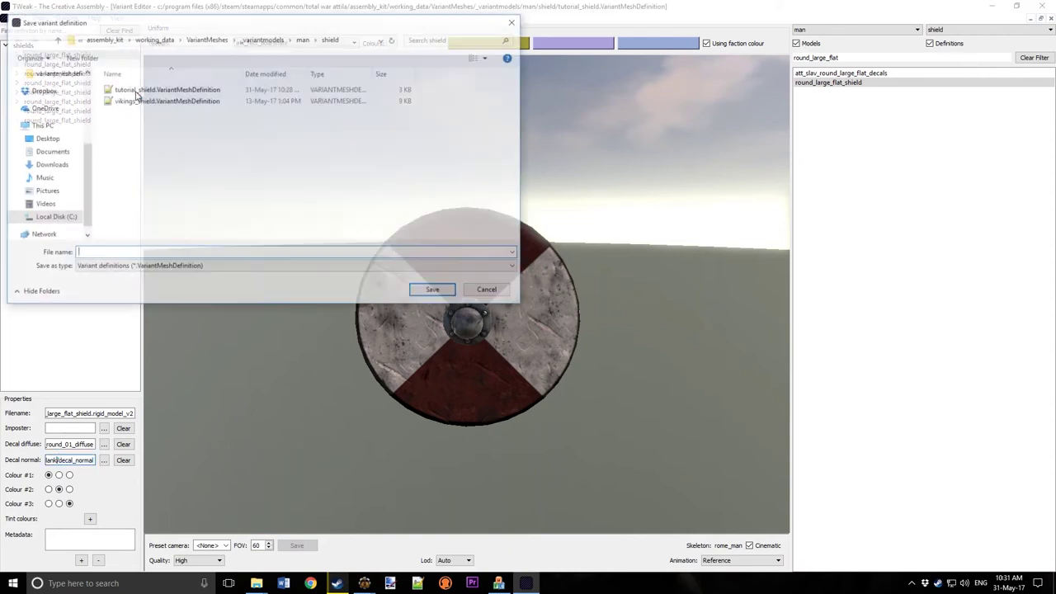
pyautogui.click(145, 90)
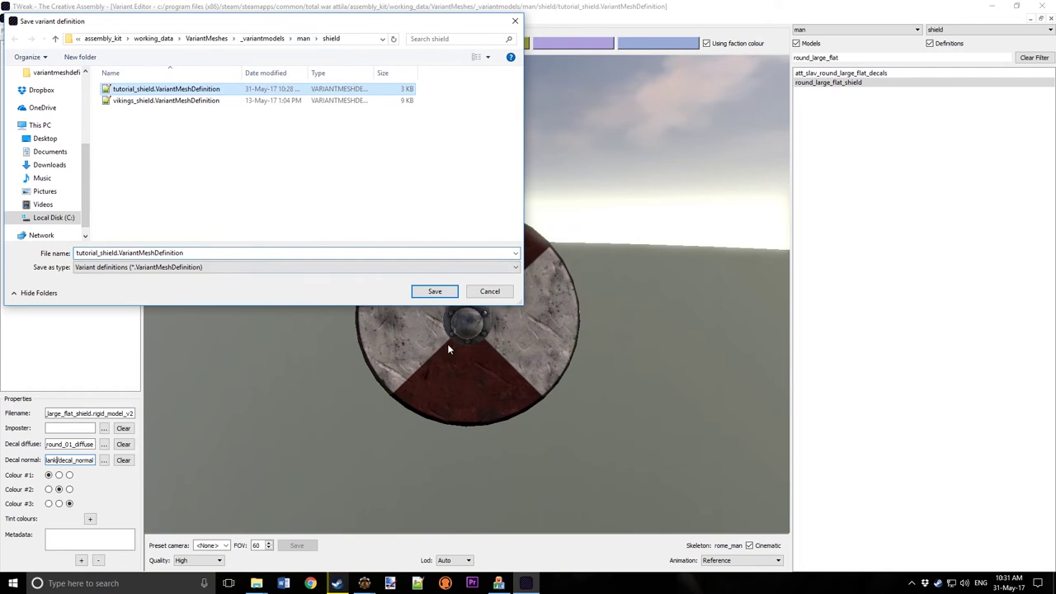
pyautogui.click(435, 291)
pyautogui.click(560, 295)
pyautogui.click(638, 316)
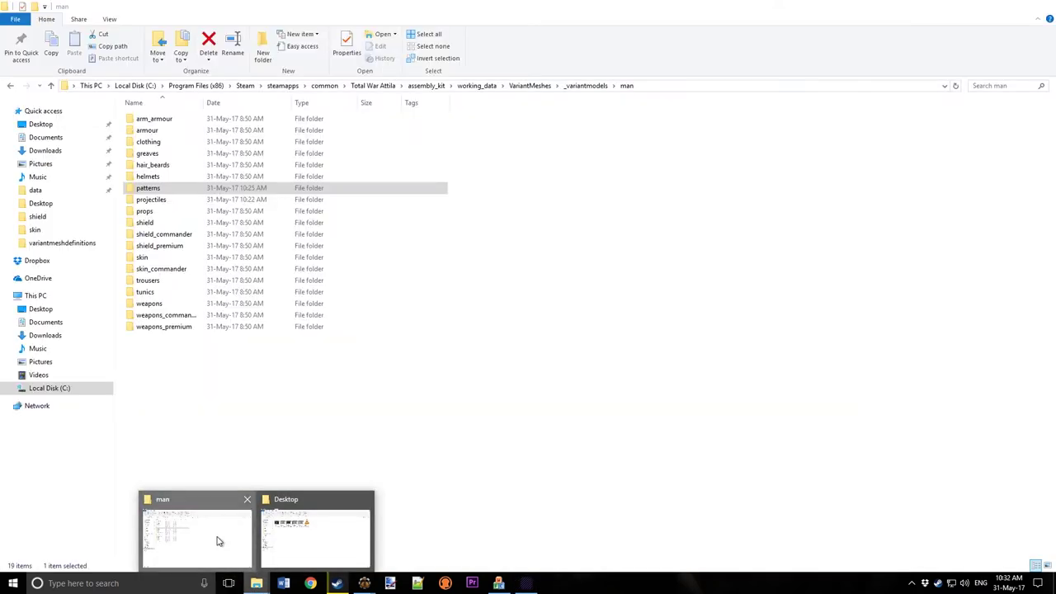
# Step: Switch to File Explorer and open tutorial_shield.VariantMeshDefinition from the man\shield folder in Notepad++
pyautogui.click(219, 541)
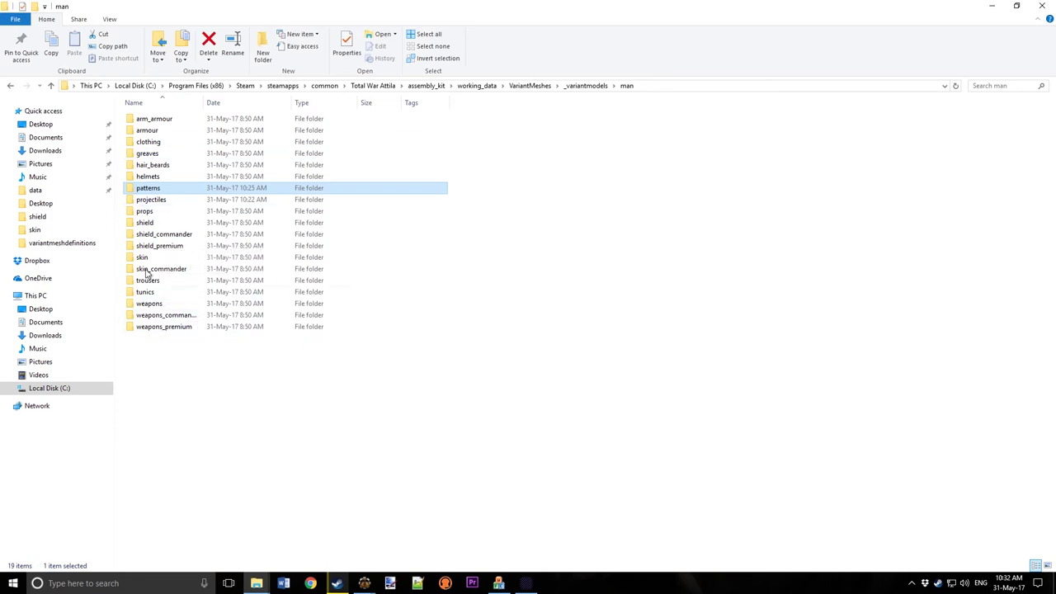
pyautogui.doubleClick(145, 223)
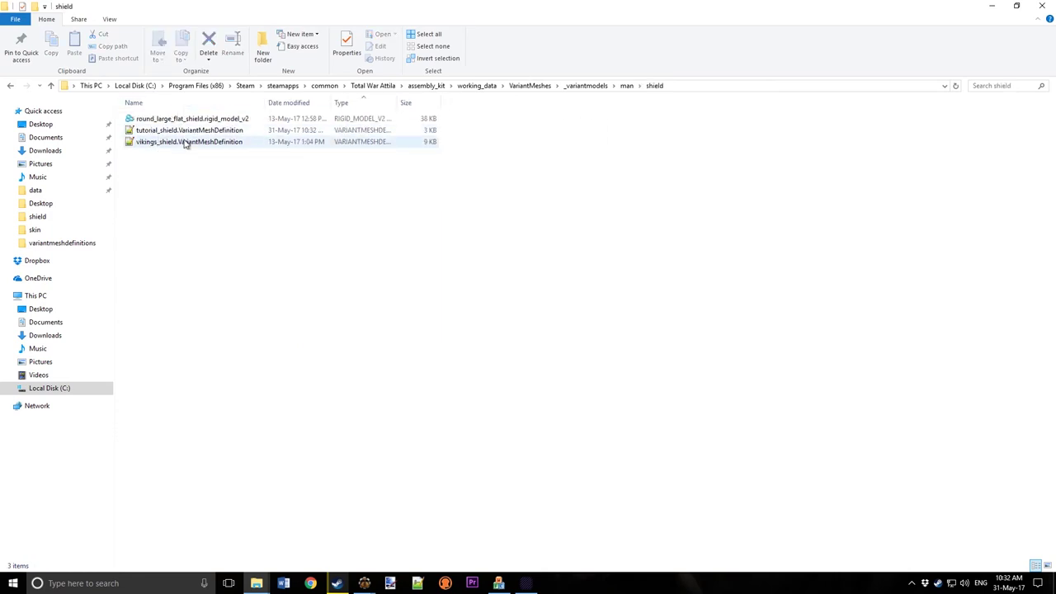
pyautogui.doubleClick(180, 132)
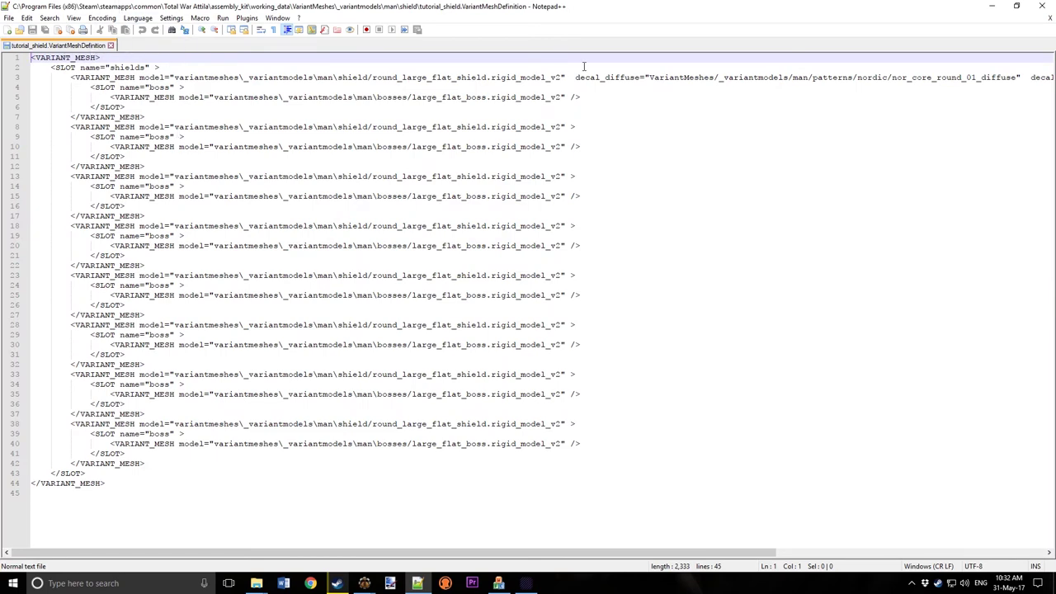
# Step: Copy the first shield's decal_normal attribute with its closing bracket and put it in place of the closing bracket on the second shield's line 8
pyautogui.moveTo(580, 77); pyautogui.dragTo(50, 67)
pyautogui.click(852, 77)
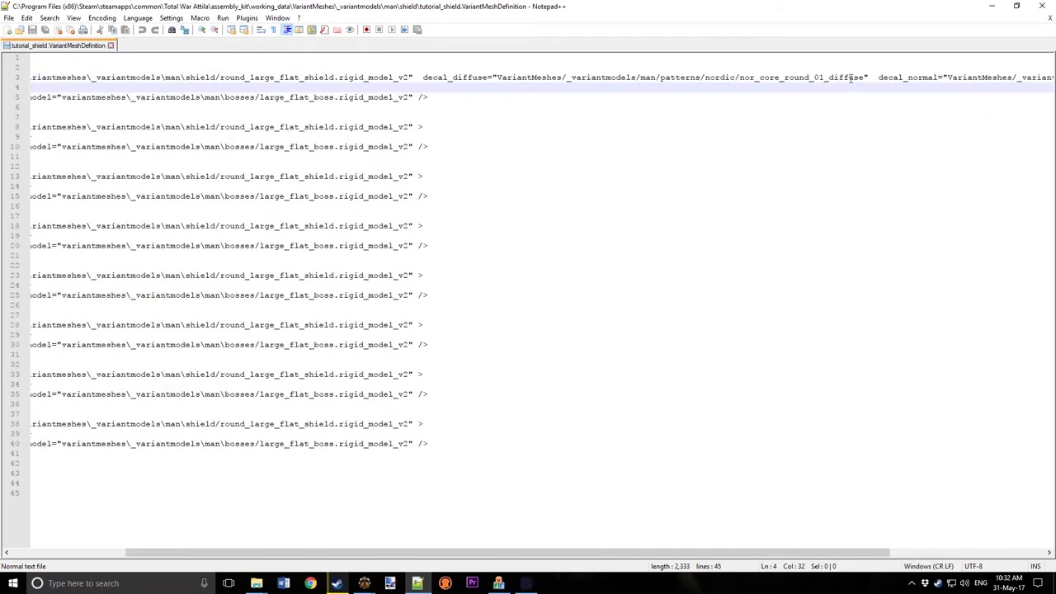
pyautogui.moveTo(885, 78); pyautogui.dragTo(1027, 77)
pyautogui.hotkey('ctrl', 'c')
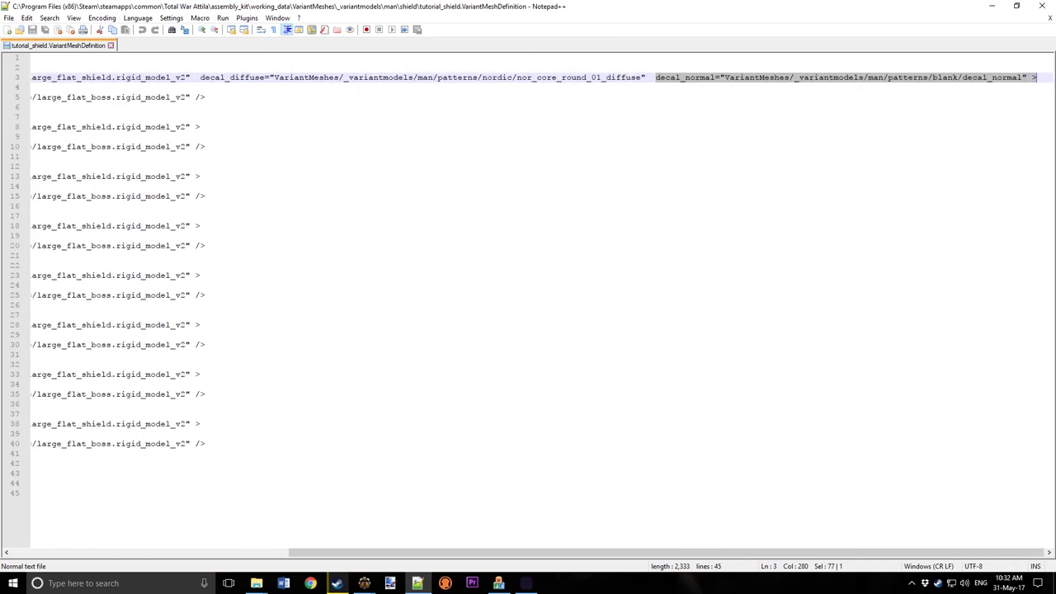
pyautogui.moveTo(625, 554); pyautogui.dragTo(181, 566)
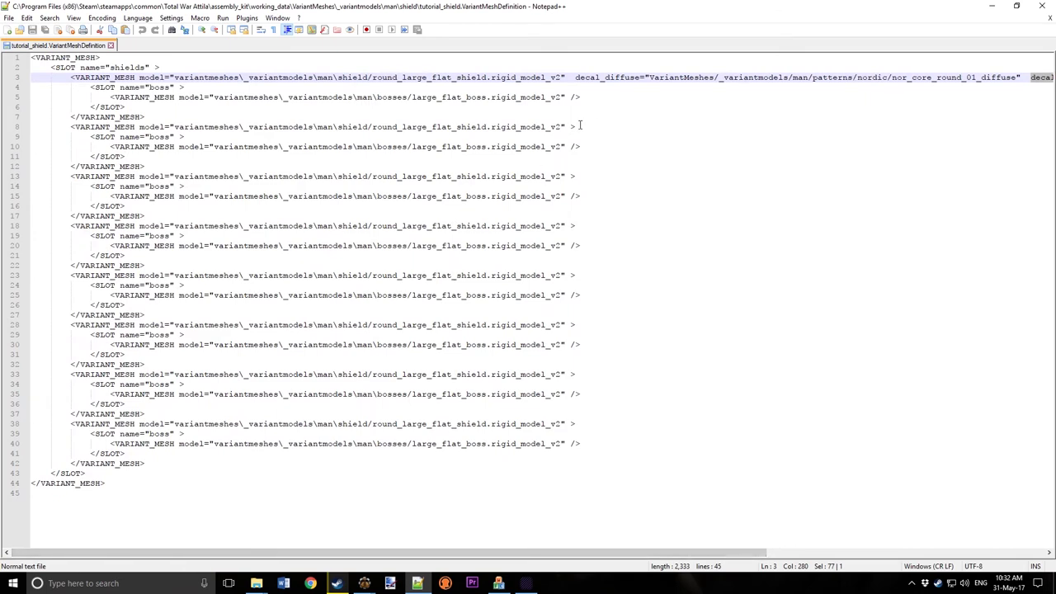
pyautogui.click(580, 125)
pyautogui.hotkey('ctrl', 'v')
pyautogui.write('>')
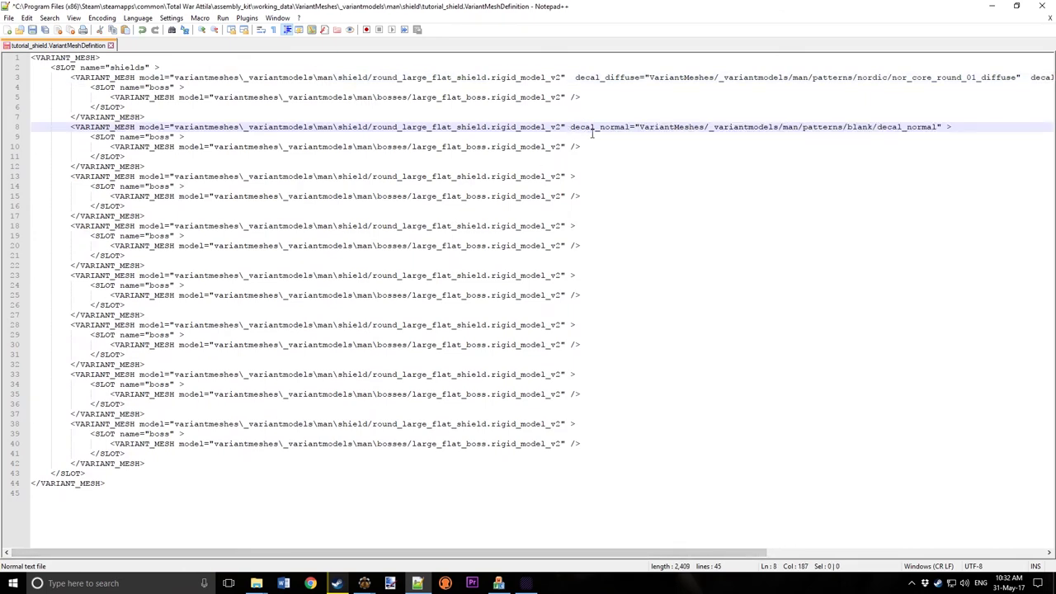
# Step: Add the copied decal_normal path from patterns/blank to the remaining six shield entries on lines 13, 18, 23, 28, 33 and 38
pyautogui.doubleClick(570, 176)
pyautogui.write('decal_normal="VariantMeshes/_variantmodels/man/patterns/blank/decal_normal" >')
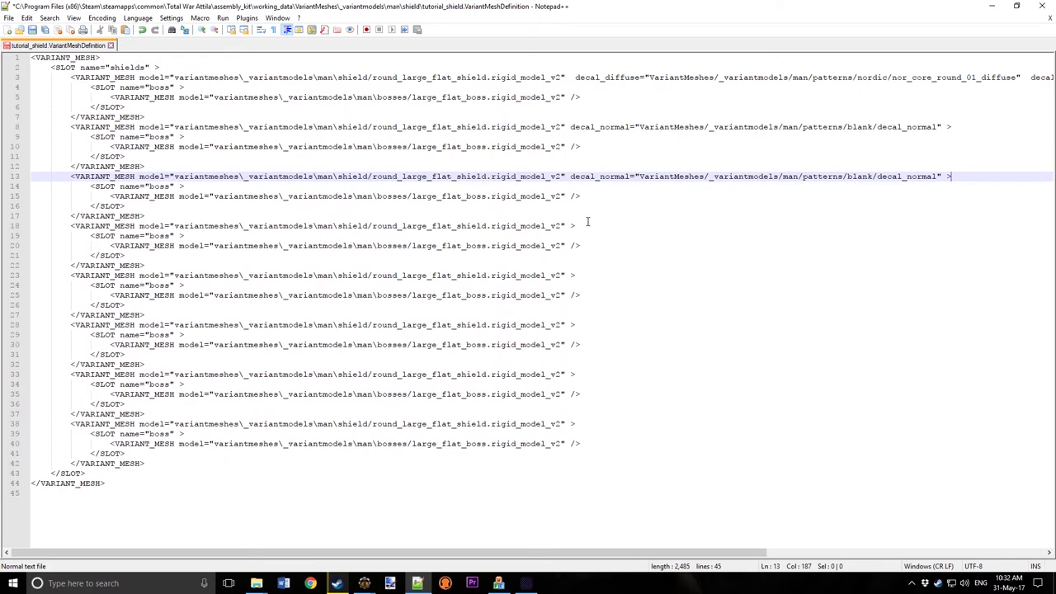
pyautogui.doubleClick(570, 225)
pyautogui.write('decal_normal="VariantMeshes/_variantmodels/man/patterns/blank/decal_normal" >')
pyautogui.click(583, 275)
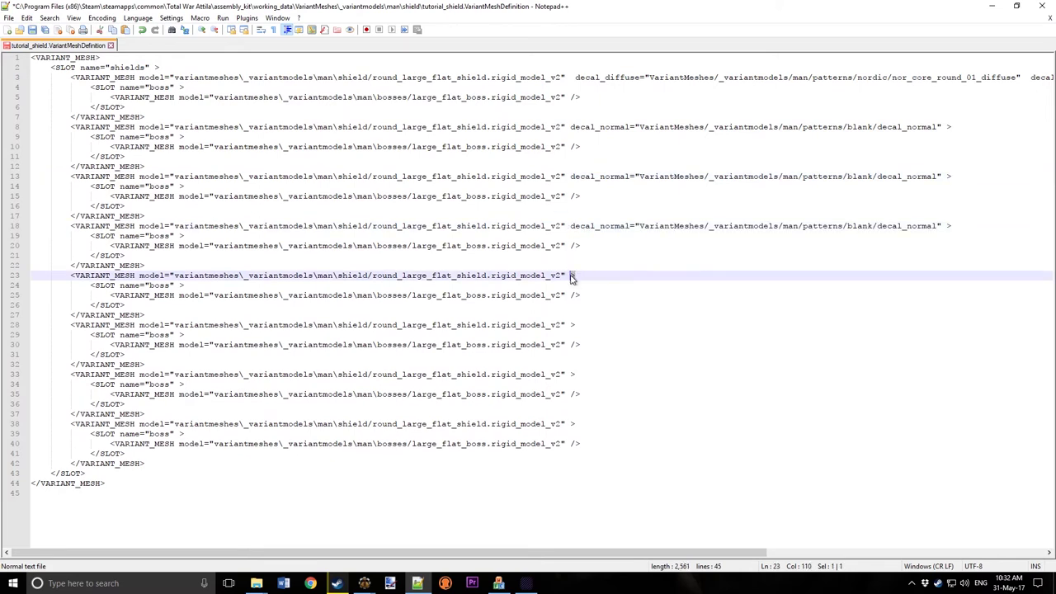
pyautogui.write('decal_normal="VariantMeshes/_variantmodels/man/patterns/blank/decal_normal" >')
pyautogui.click(581, 325)
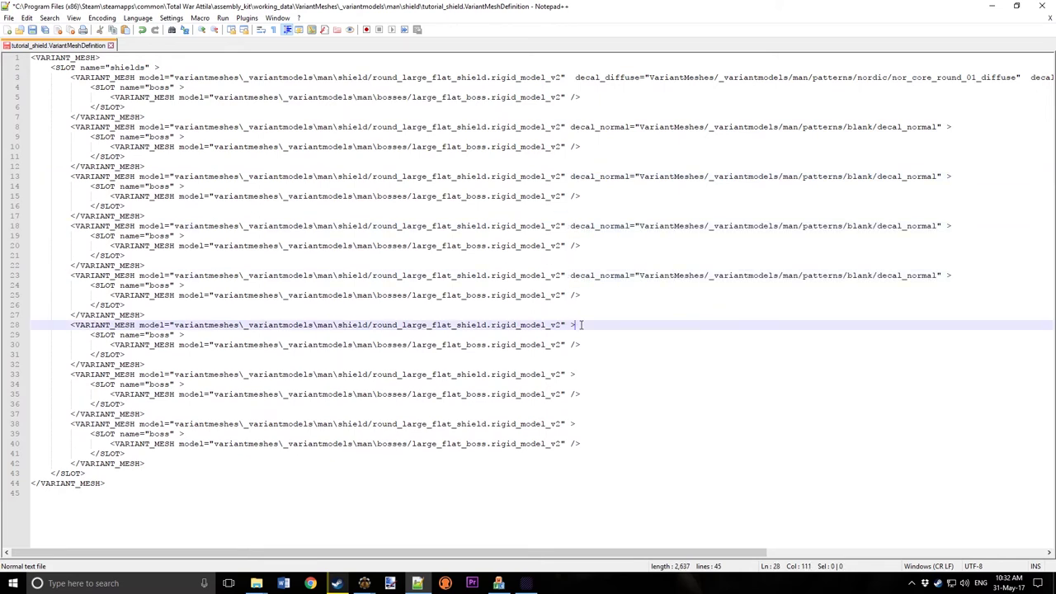
pyautogui.write('decal_normal="VariantMeshes/_variantmodels/man/patterns/blank/decal_normal" >')
pyautogui.doubleClick(573, 374)
pyautogui.write('decal_normal="VariantMeshes/_variantmodels/man/patterns/blank/decal_normal" >')
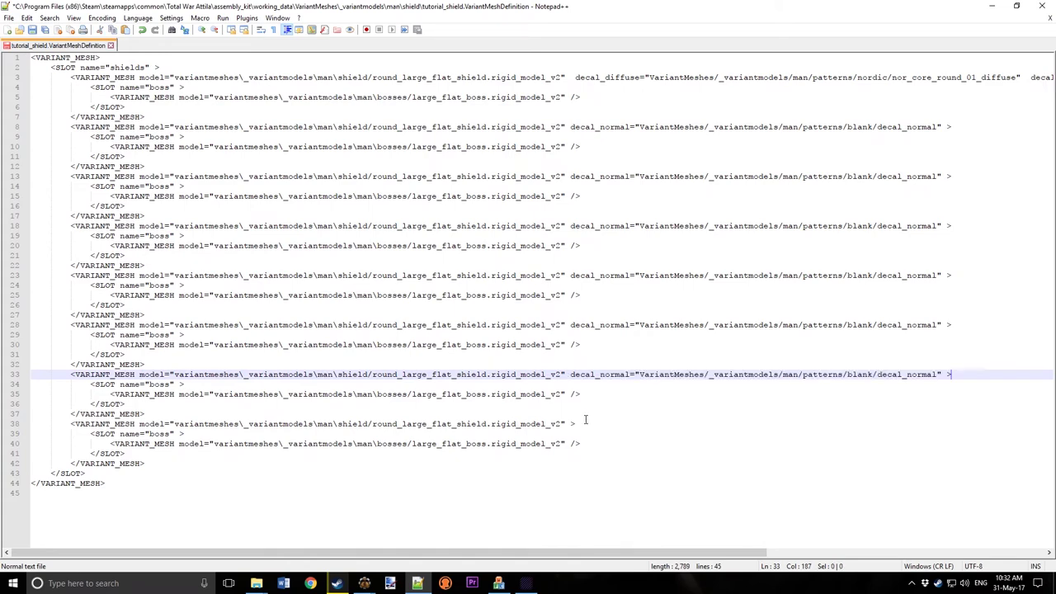
pyautogui.click(584, 426)
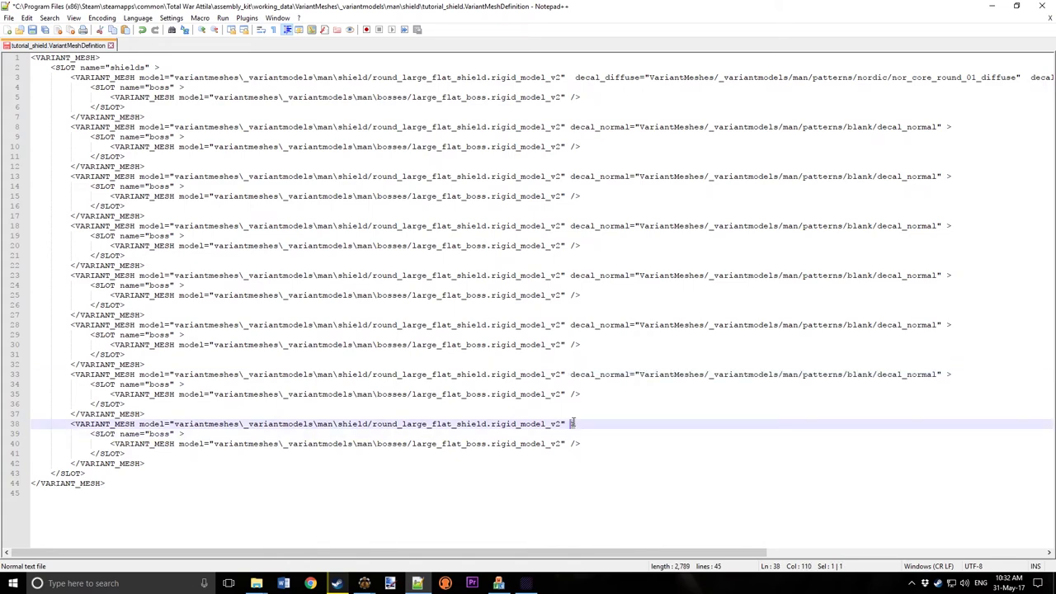
pyautogui.write('decal_normal="VariantMeshes/_variantmodels/man/patterns/blank/decal_normal" >')
# Step: Save the edited definition file and reload it in the TWeak Variant Editor
pyautogui.click(591, 344)
pyautogui.click(7, 18)
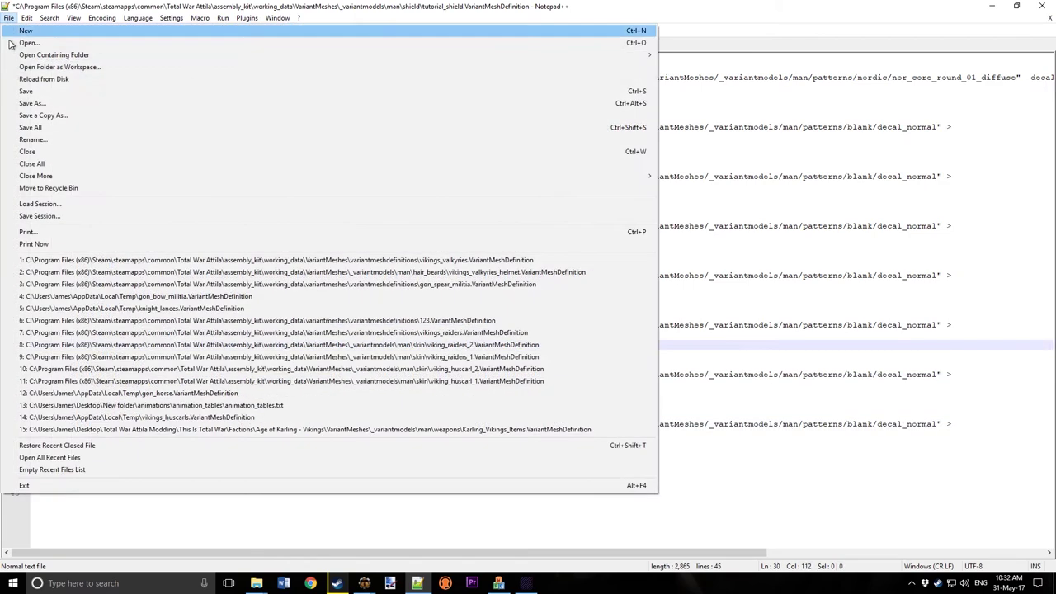
pyautogui.click(25, 90)
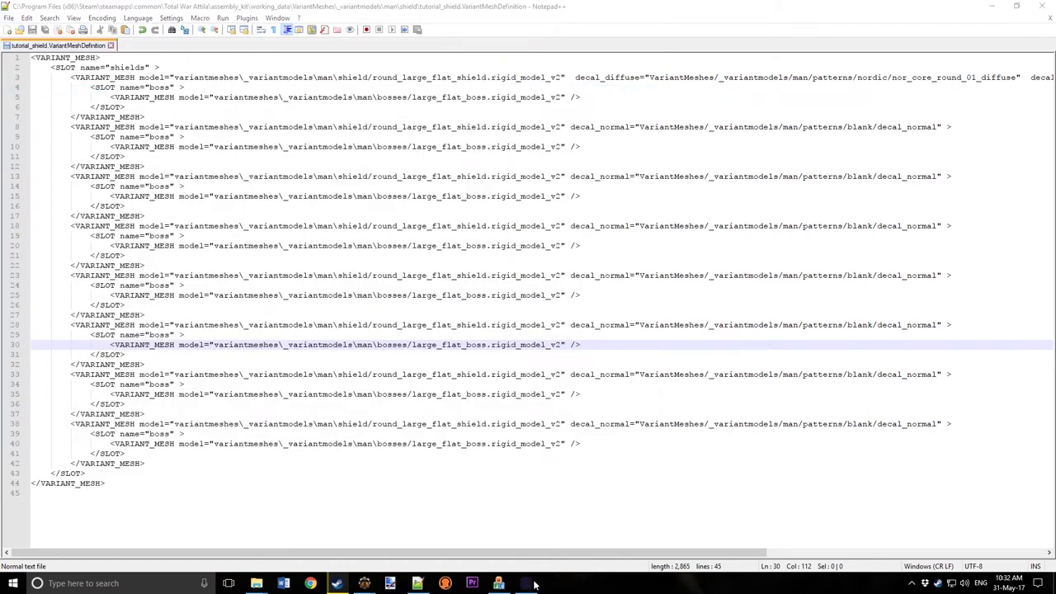
pyautogui.click(526, 583)
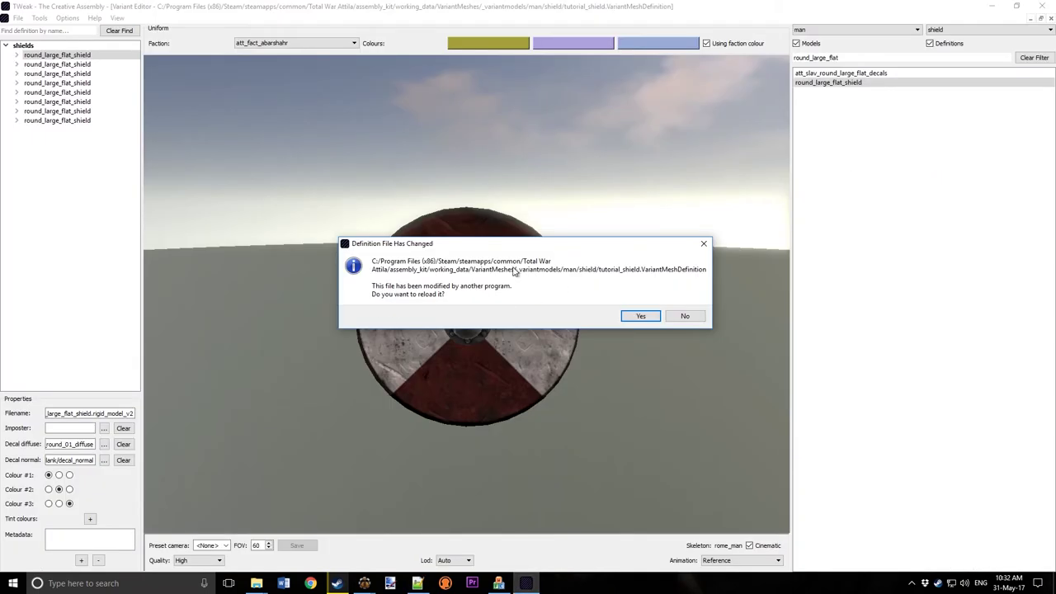
pyautogui.click(638, 318)
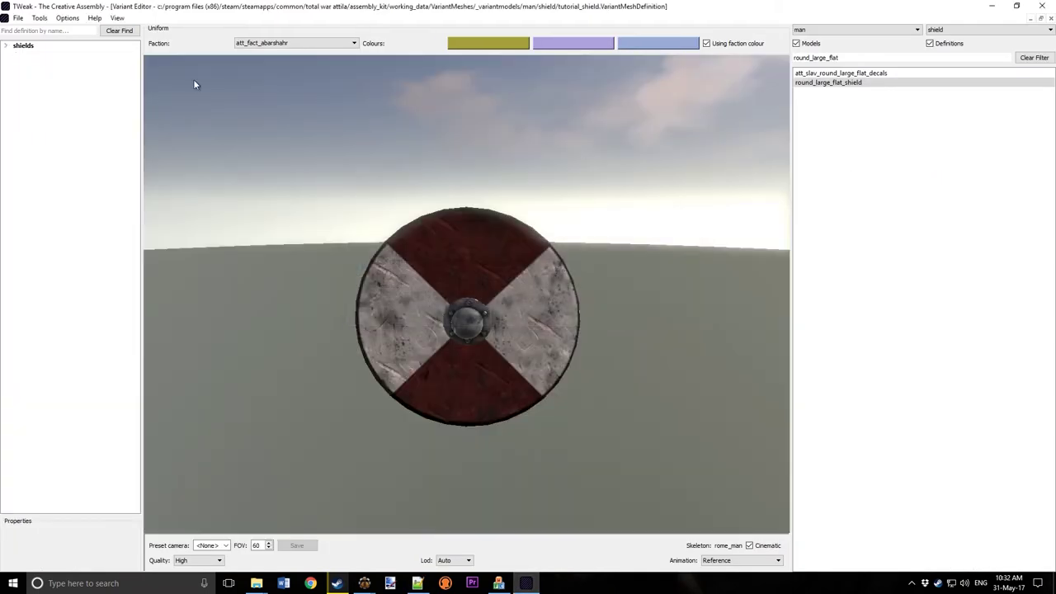
# Step: Examine the decal properties of several shields in the tree and the diffuse texture files available in patterns\nordic
pyautogui.click(5, 45)
pyautogui.click(57, 64)
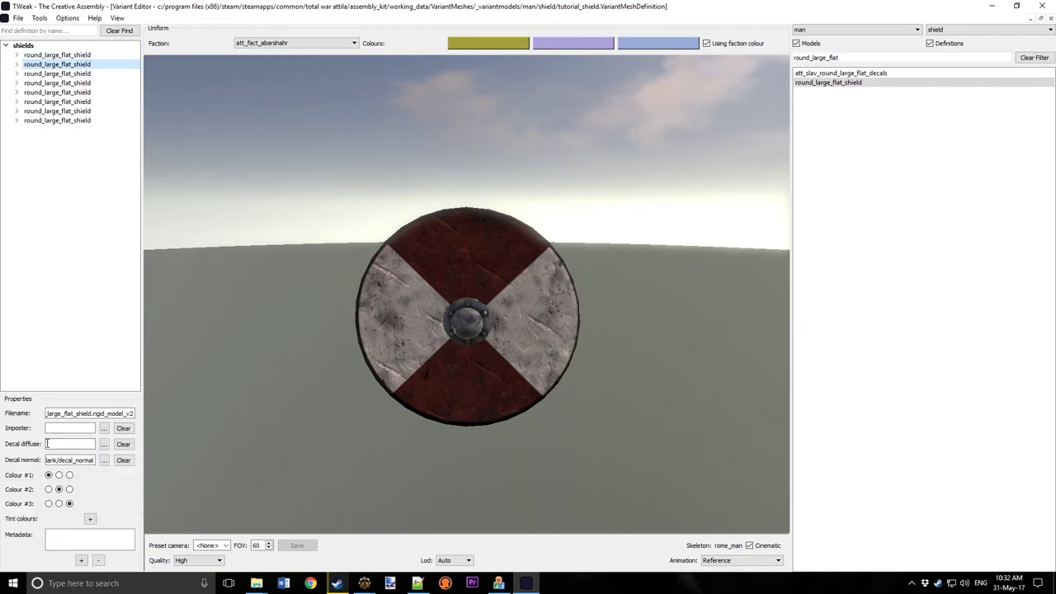
pyautogui.click(57, 83)
pyautogui.click(72, 110)
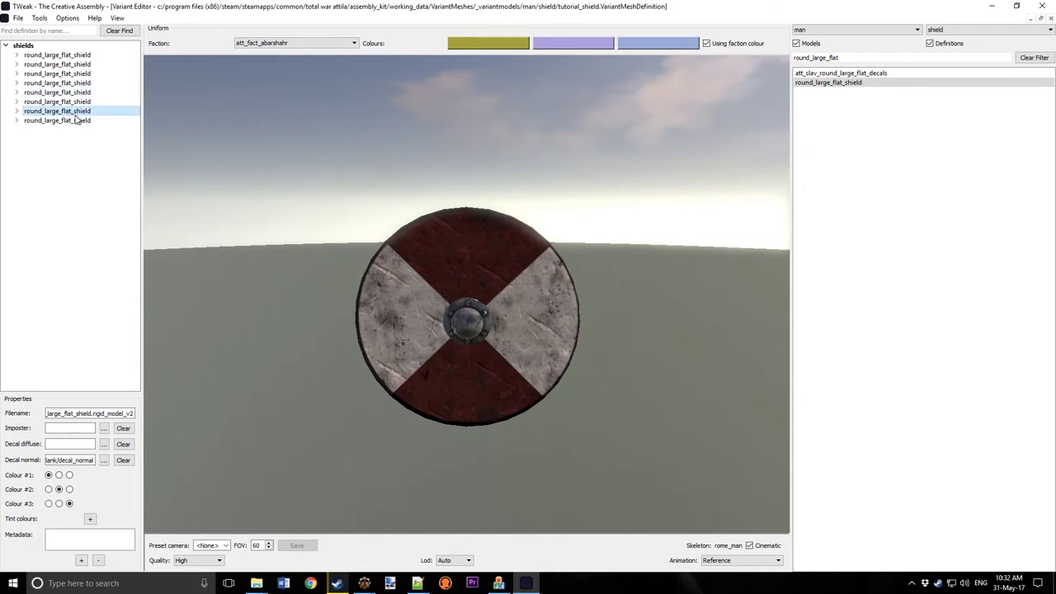
pyautogui.click(75, 55)
pyautogui.click(76, 65)
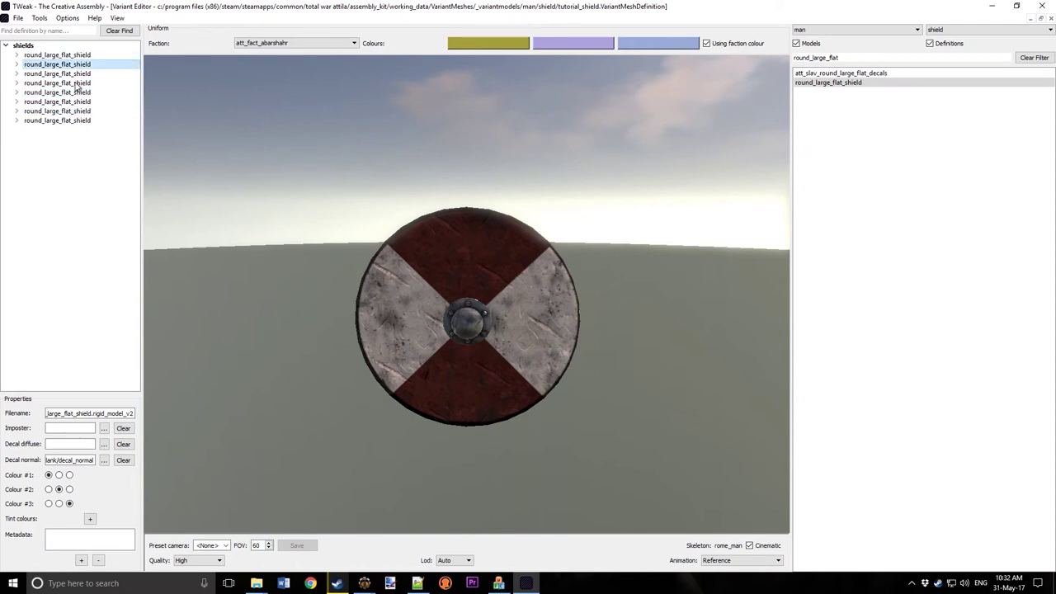
pyautogui.click(103, 444)
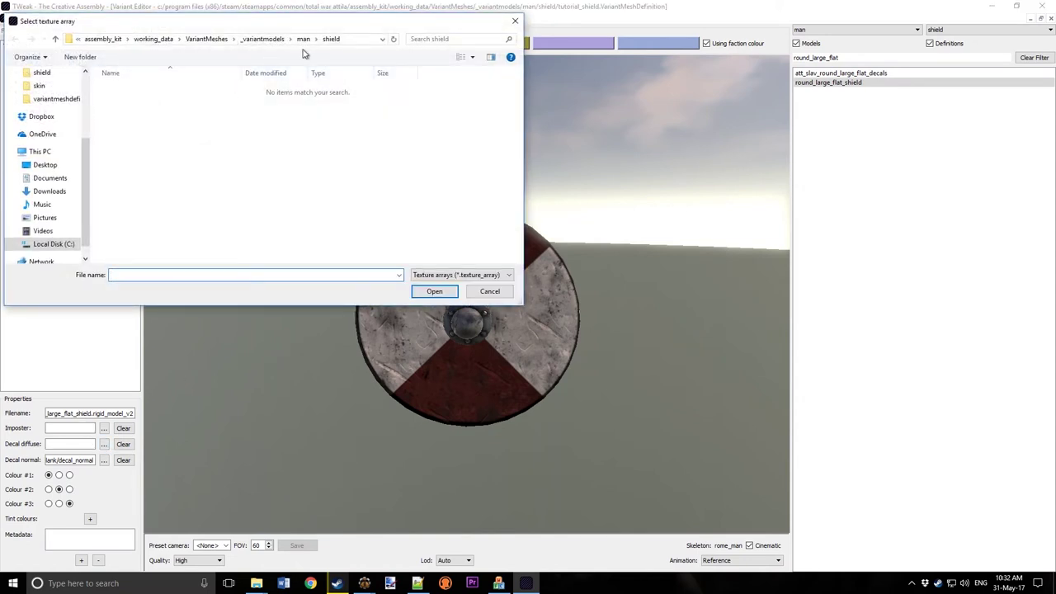
pyautogui.click(303, 43)
pyautogui.doubleClick(484, 99)
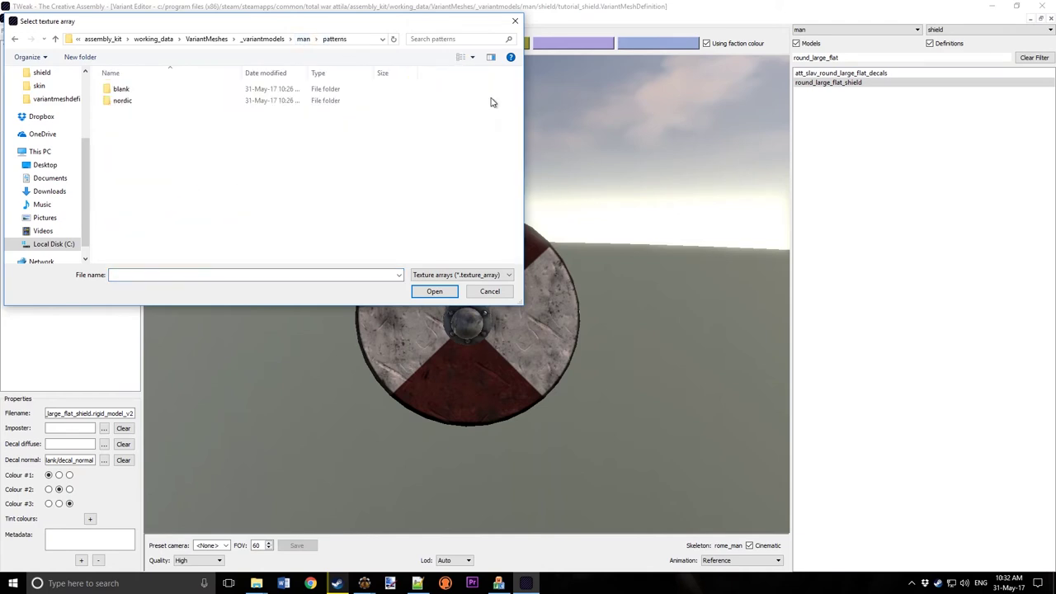
pyautogui.doubleClick(151, 100)
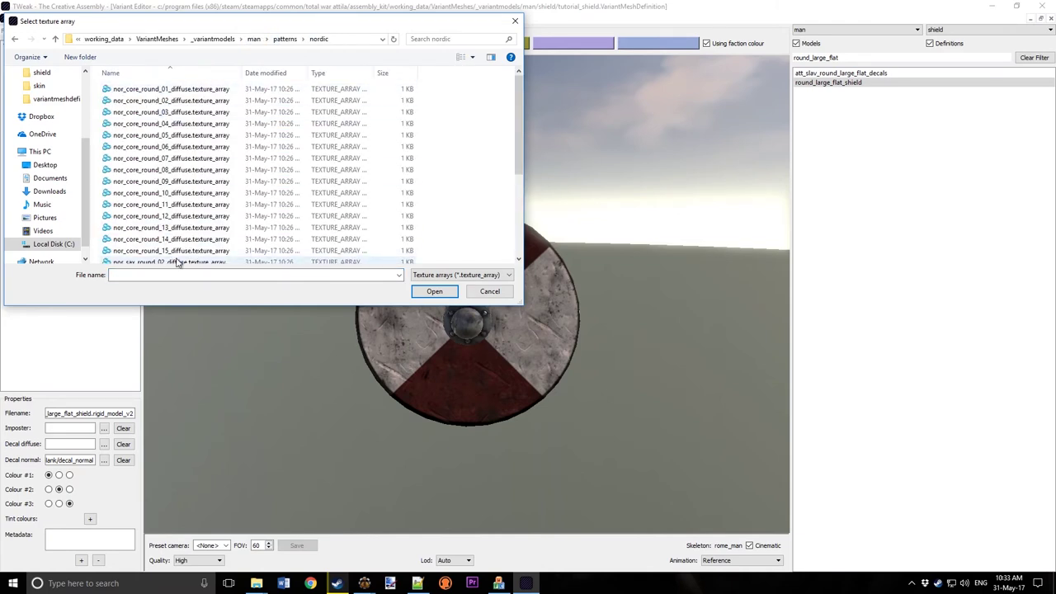
pyautogui.click(489, 291)
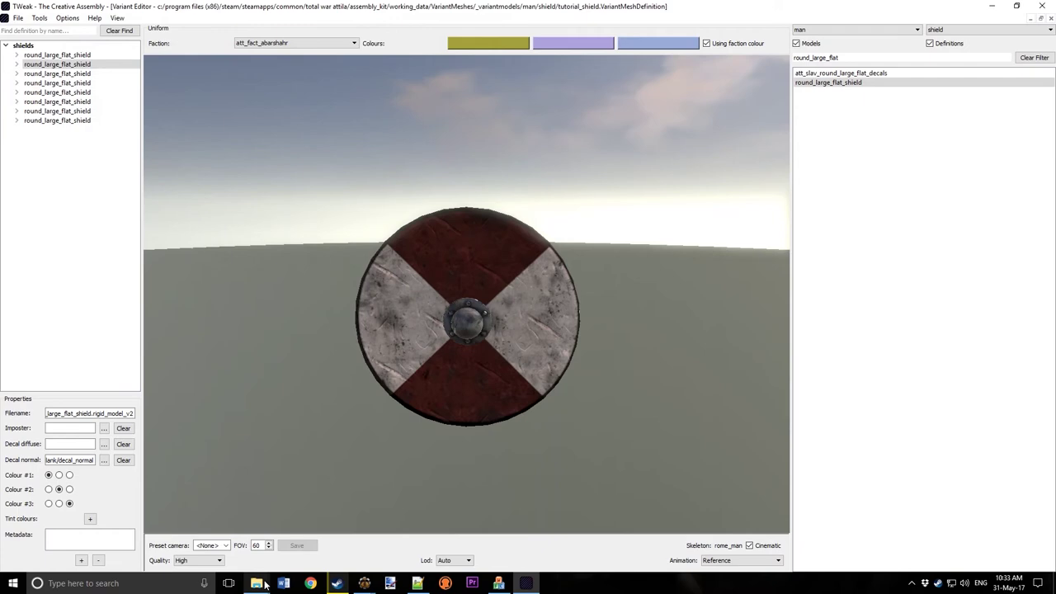
# Step: Back in Notepad++, copy the first shield's decal_diffuse attribute into the second shield's line 8 and change its texture to nor_core_round_02_diffuse
pyautogui.moveTo(264, 584)
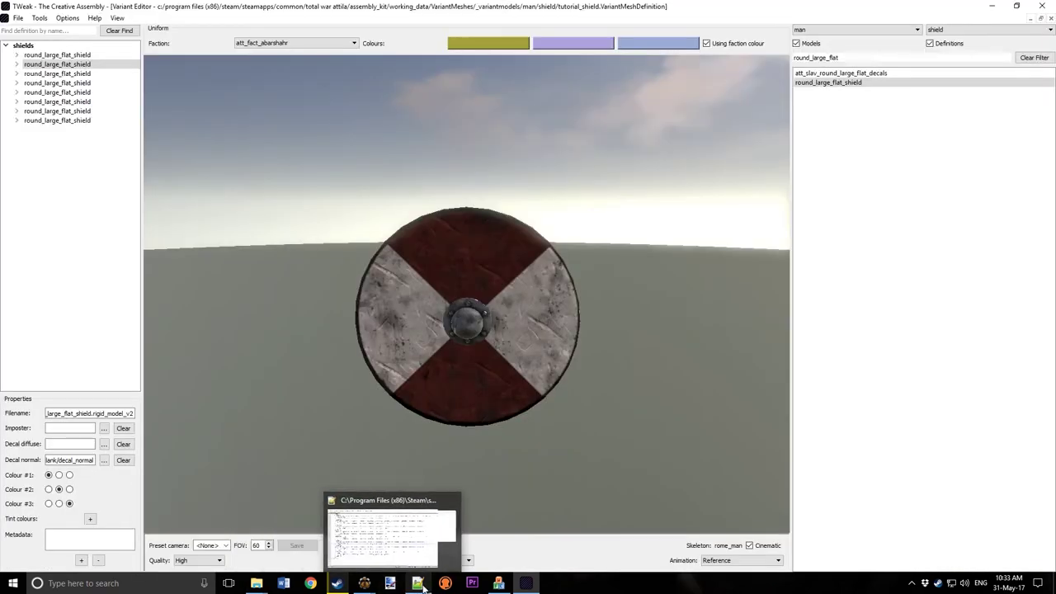
pyautogui.click(419, 583)
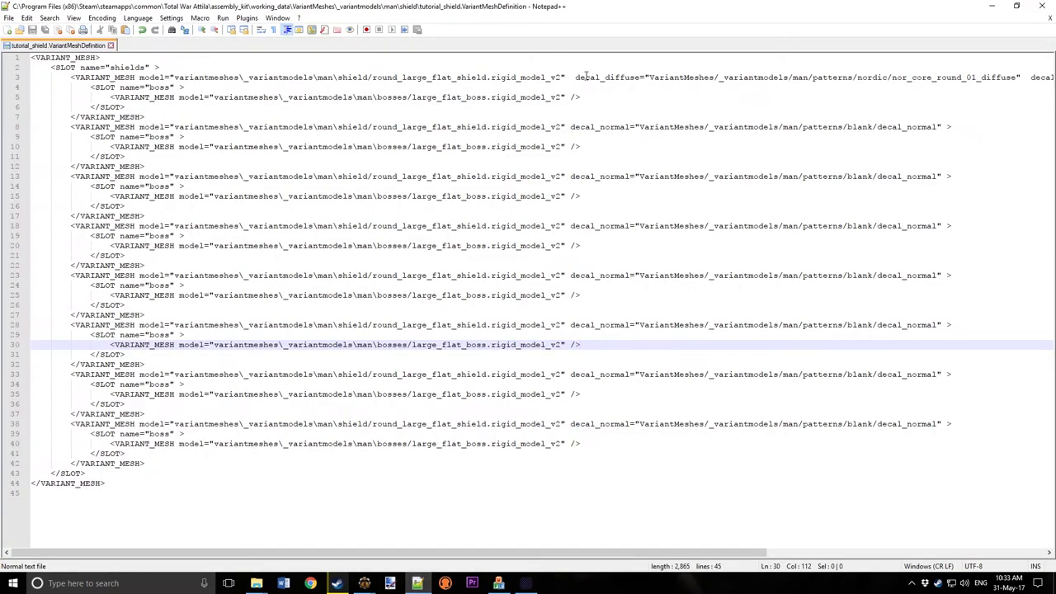
pyautogui.moveTo(577, 78)
pyautogui.mouseDown()
pyautogui.moveTo(1037, 78)
pyautogui.moveTo(580, 77)
pyautogui.mouseUp()
pyautogui.click(1027, 77)
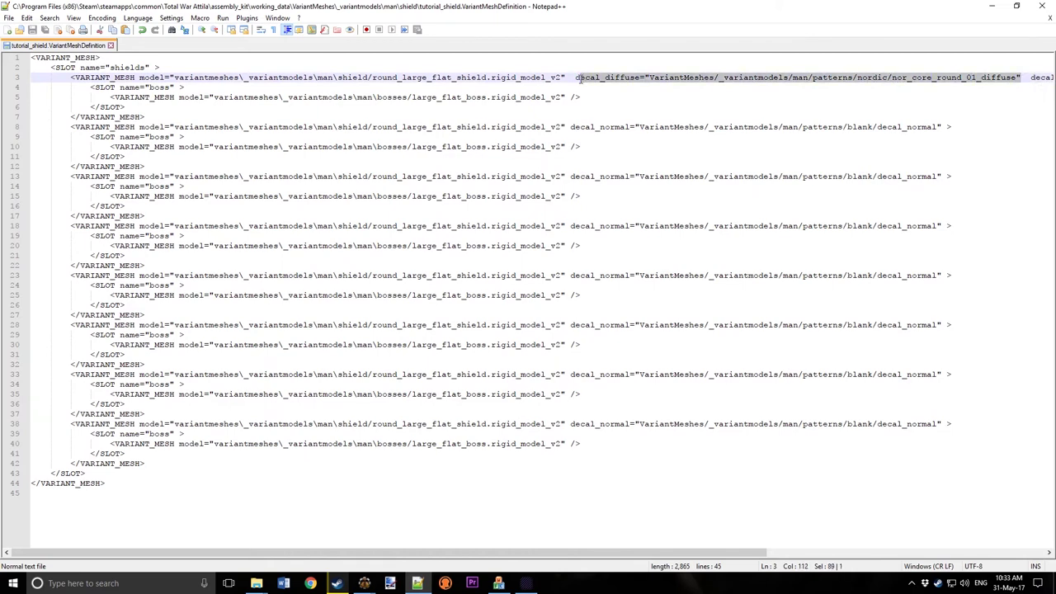
pyautogui.click(566, 147)
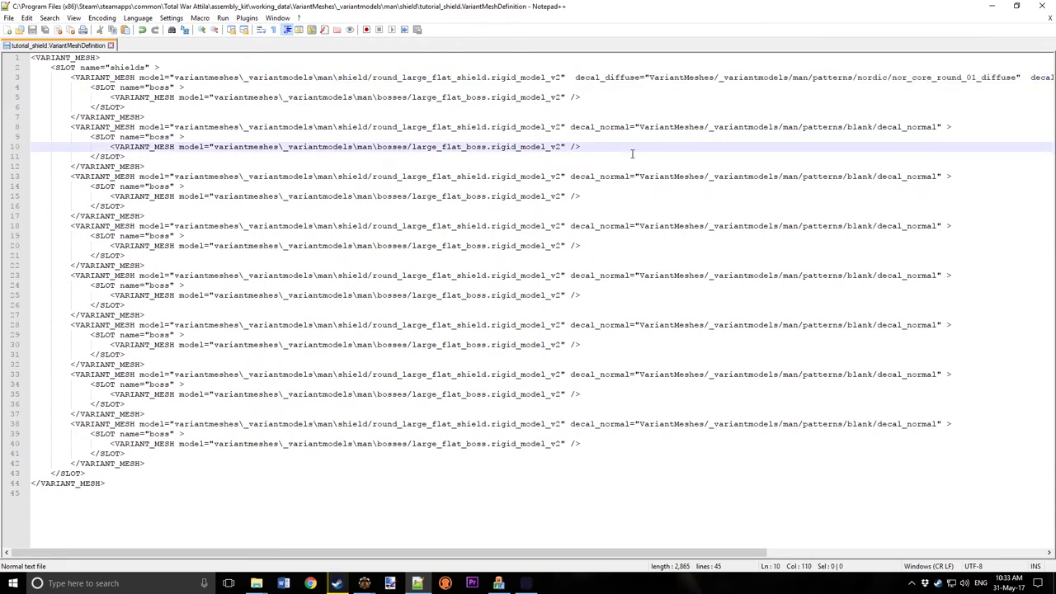
pyautogui.press('Up')
pyautogui.press('Up')
pyautogui.write('decal_diffuse="VariantMeshes/_variantmodels/man/patterns/nordic/nor_core_round_01_diffuse"')
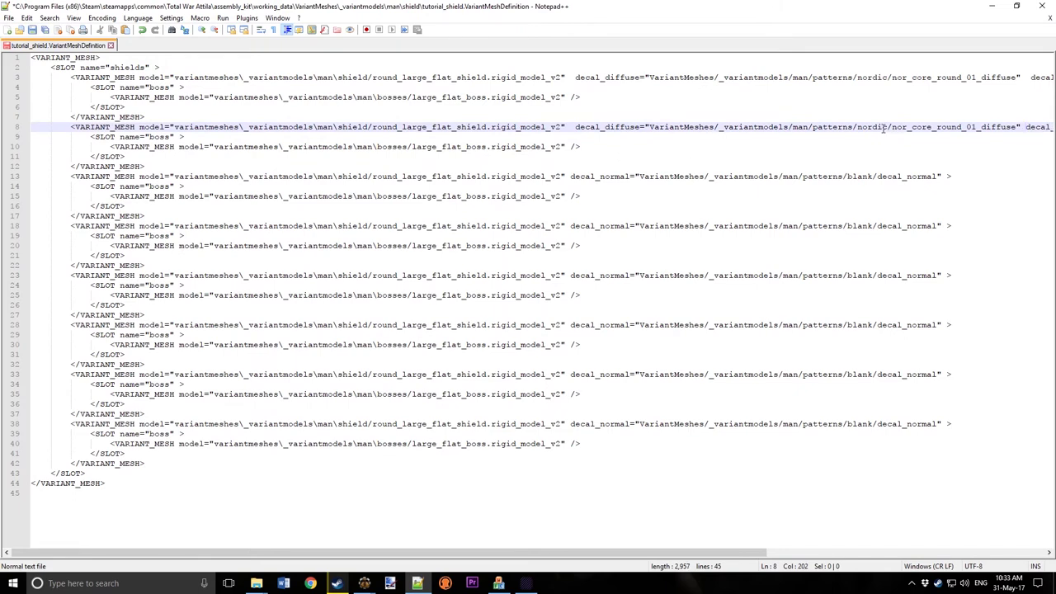
pyautogui.press('Delete')
pyautogui.write('2')
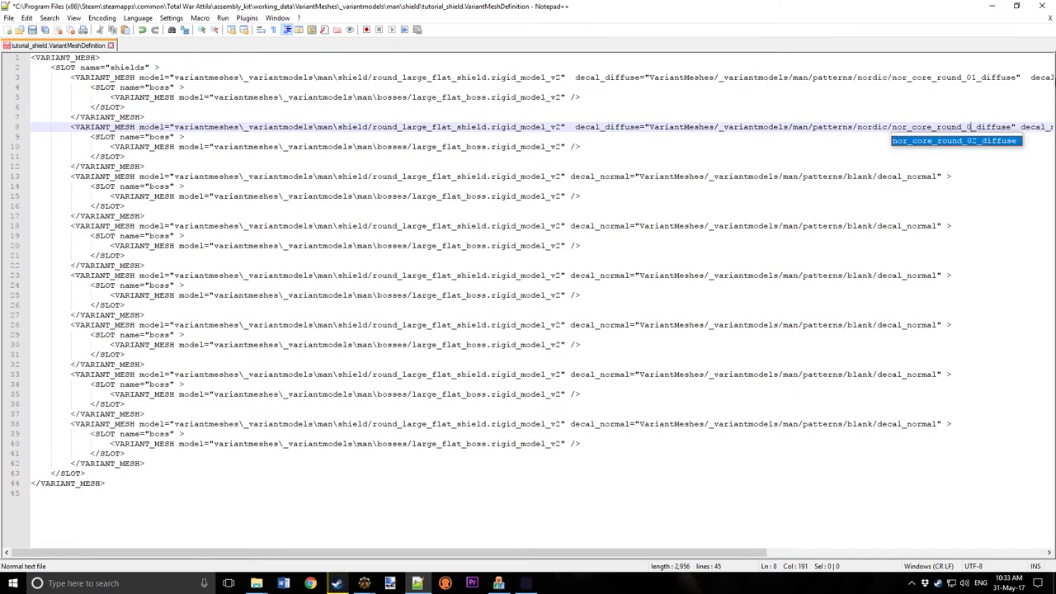
# Step: Add the nordic decal_diffuse attribute before decal_normal in the third shield's line 13, using nor_core_round_03_diffuse
pyautogui.click(573, 175)
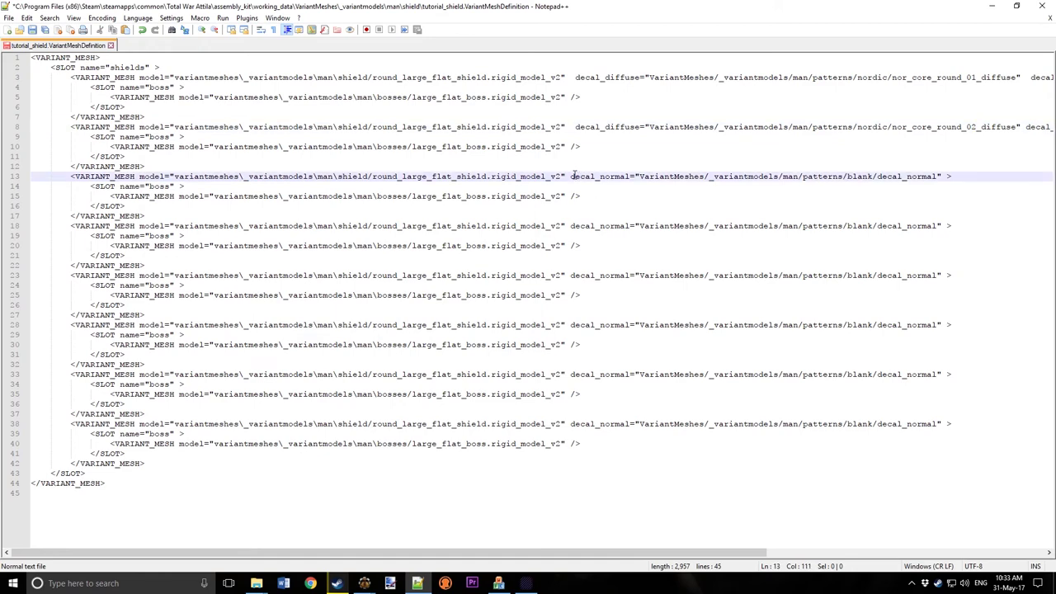
pyautogui.doubleClick(573, 176)
pyautogui.click(573, 176)
pyautogui.write('decal_diffuse="VariantMeshes/_variantmodels/man/patterns/nordic/nor_core_round_01_diffuse"')
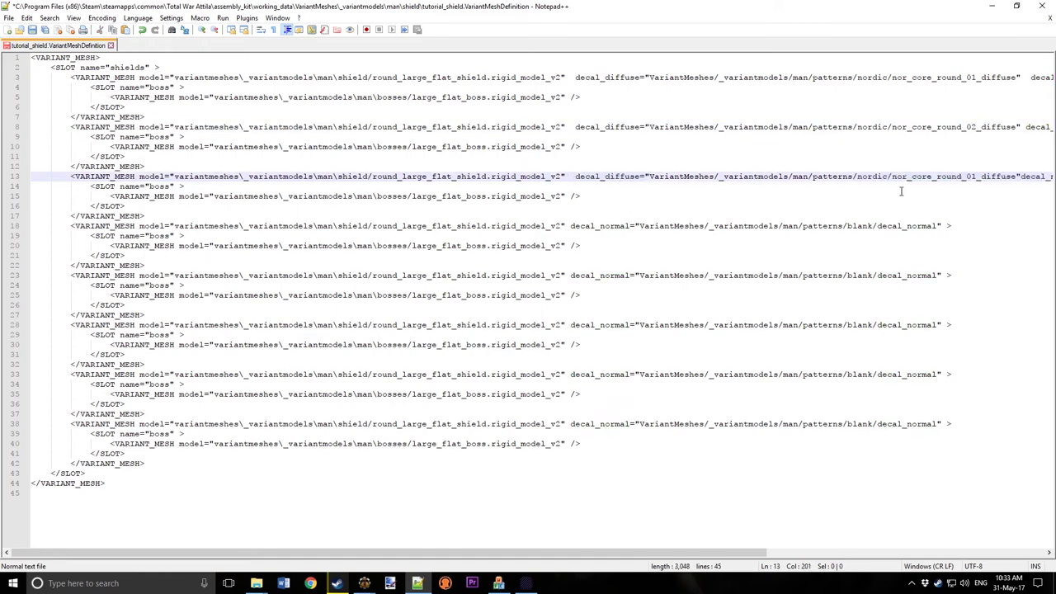
pyautogui.press('Delete')
pyautogui.write('3')
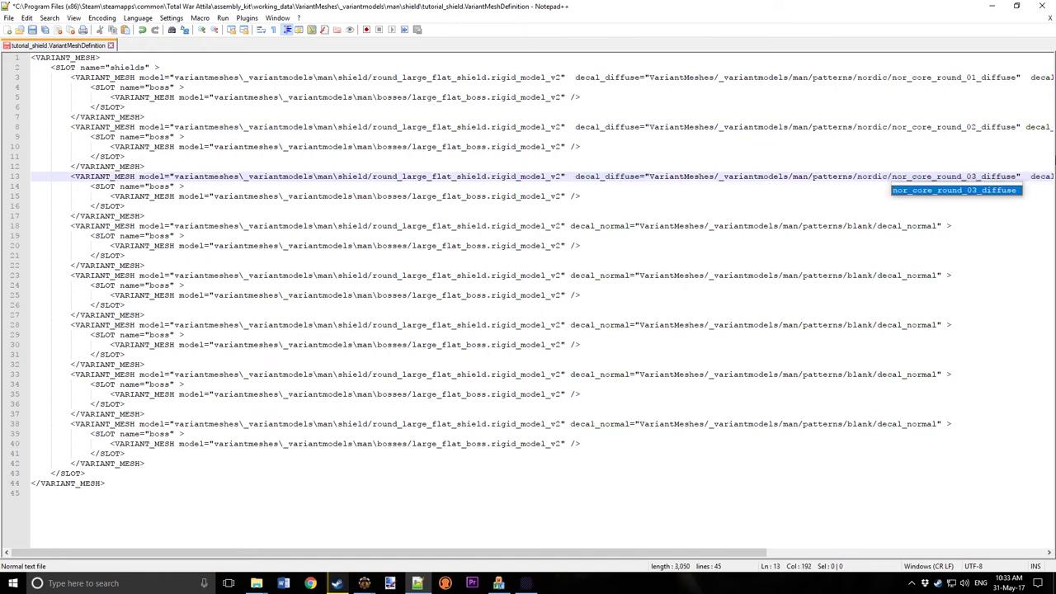
# Step: Add the nordic decal_diffuse attribute to the fourth shield's line 18, using nor_core_round_04_diffuse
pyautogui.click(572, 226)
pyautogui.write('decal_diffuse="VariantMeshes/_variantmodels/man/patterns/nordic/nor_core_round_01_diffuse"')
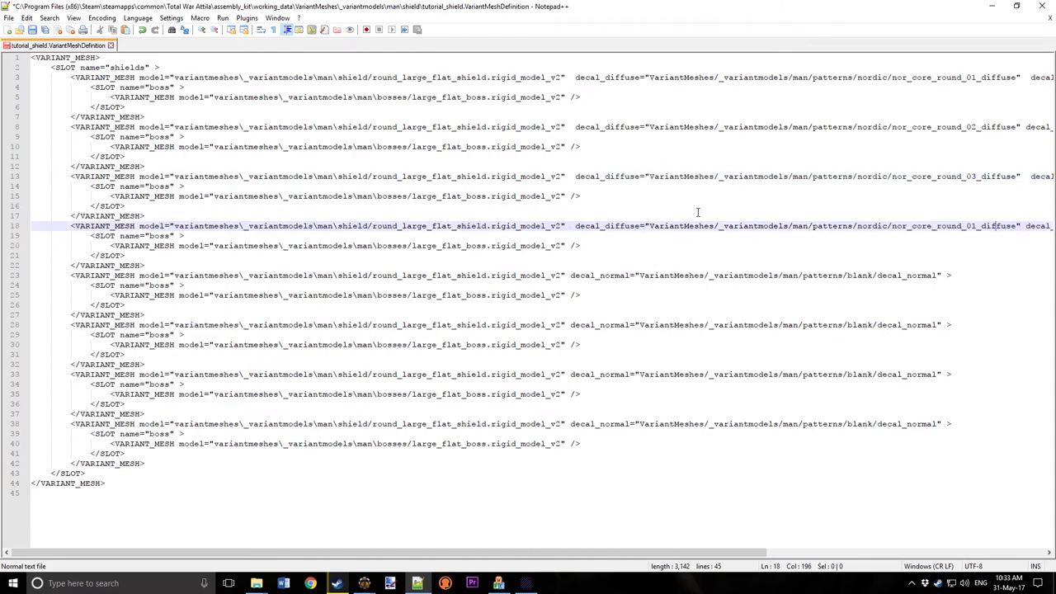
pyautogui.press('BackSpace')
pyautogui.write('4')
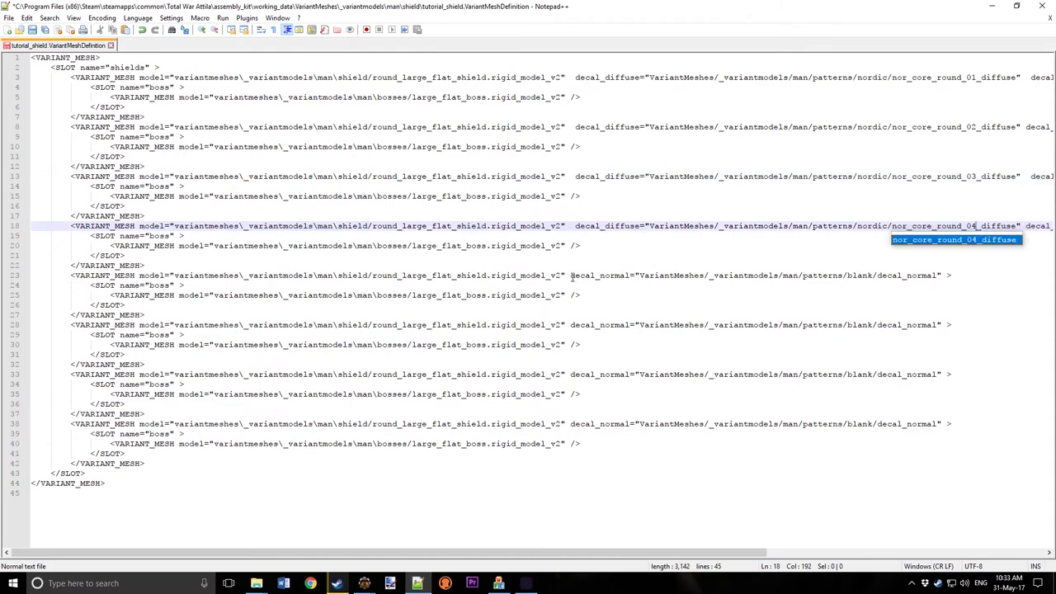
# Step: Add the nordic decal_diffuse attribute to the fifth shield's line 23, using nor_core_round_05_diffuse
pyautogui.click(573, 276)
pyautogui.write('decal_diffuse="VariantMeshes/_variantmodels/man/patterns/nordic/nor_core_round_01_diffuse"')
pyautogui.press('BackSpace')
pyautogui.write('5')
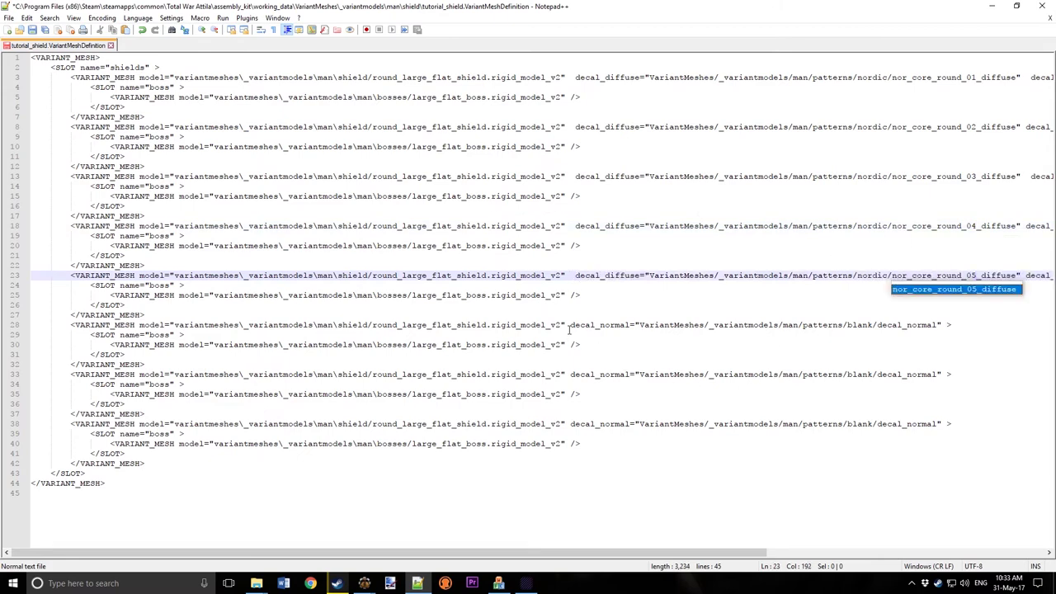
# Step: Add the nordic decal_diffuse attribute to the sixth shield's line 28, using nor_core_round_06_diffuse
pyautogui.click(569, 327)
pyautogui.write('decal_diffuse="VariantMeshes/_variantmodels/man/patterns/nordic/nor_core_round_01_diffuse"')
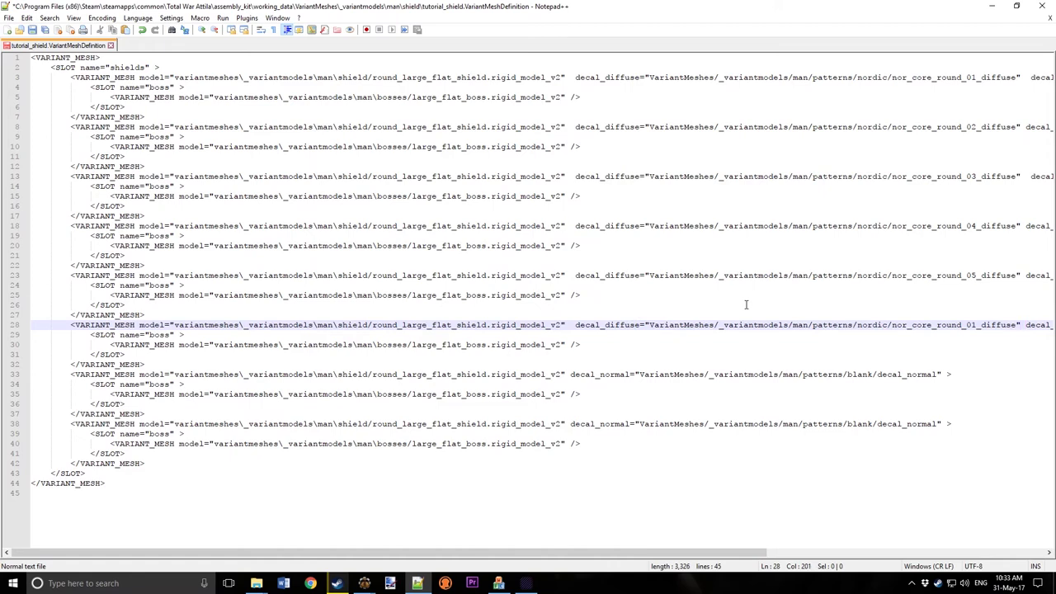
pyautogui.press('BackSpace')
pyautogui.write('6')
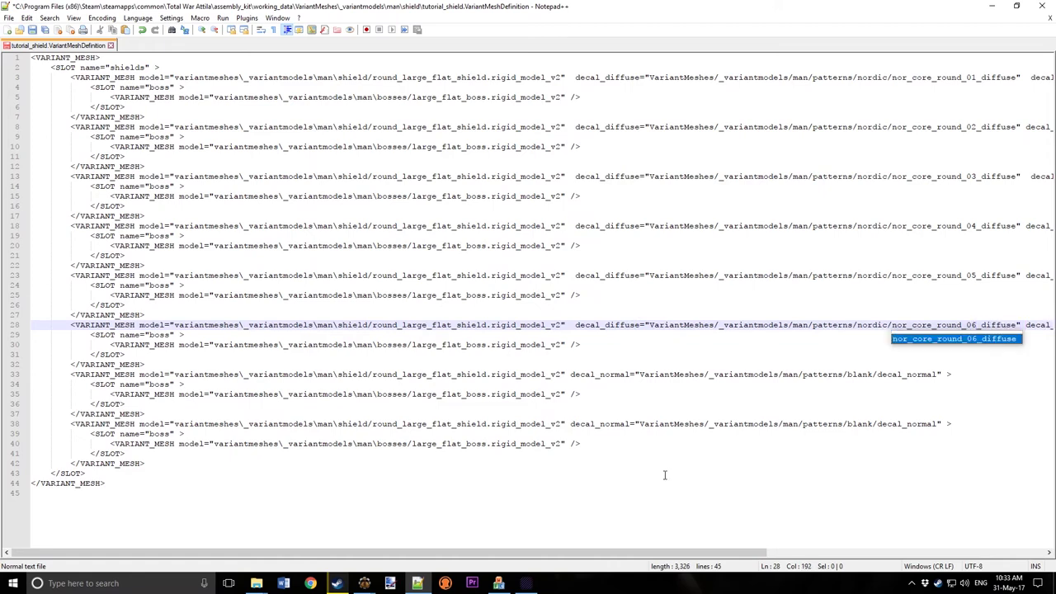
# Step: Add the nordic decal_diffuse attribute to the seventh shield's line 33, using nor_core_round_07_diffuse
pyautogui.click(570, 374)
pyautogui.write('decal_diffuse="VariantMeshes/_variantmodels/man/patterns/nordic/nor_core_round_01_diffuse"')
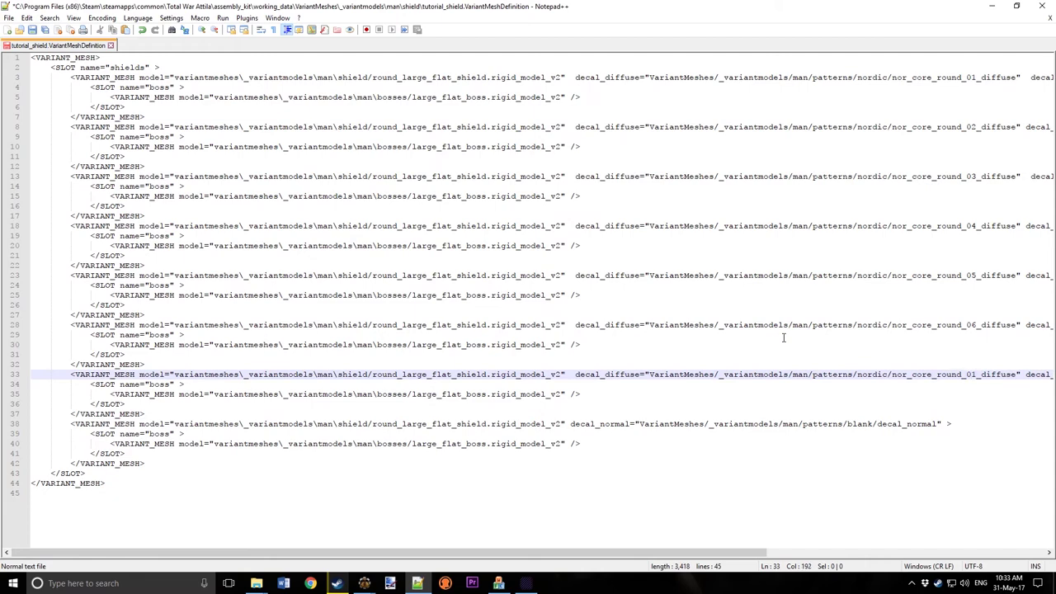
pyautogui.press('BackSpace')
pyautogui.write('8')
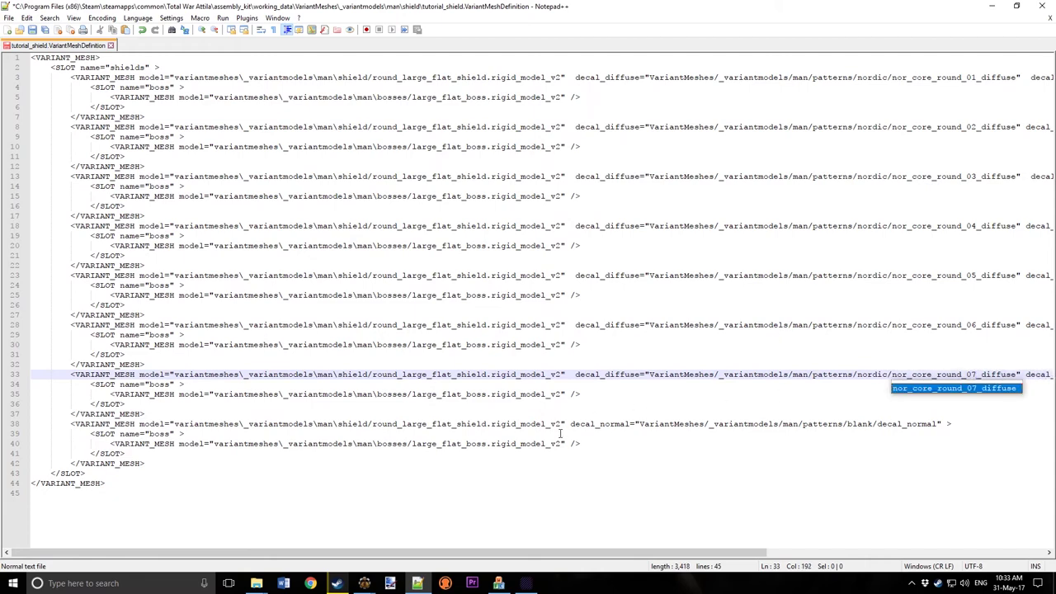
# Step: Try adding the nordic decal_diffuse attribute to the eighth shield's line 38, using nor_core_round_08_diffuse
pyautogui.click(567, 424)
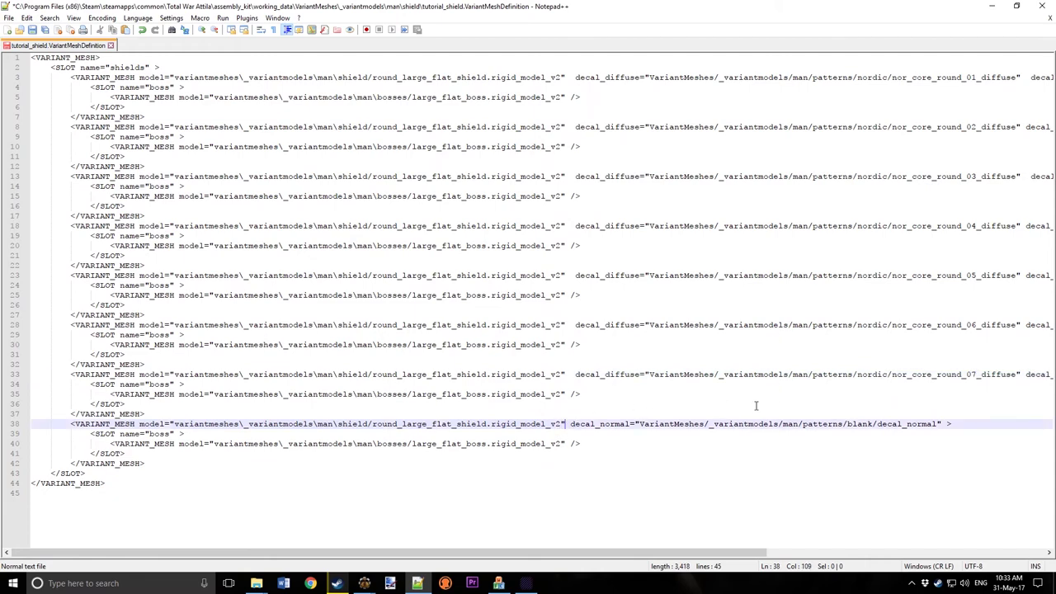
pyautogui.write('decal_diffuse="VariantMeshes/_variantmodels/man/patterns/nordic/nor_core_round_01_diffuse"')
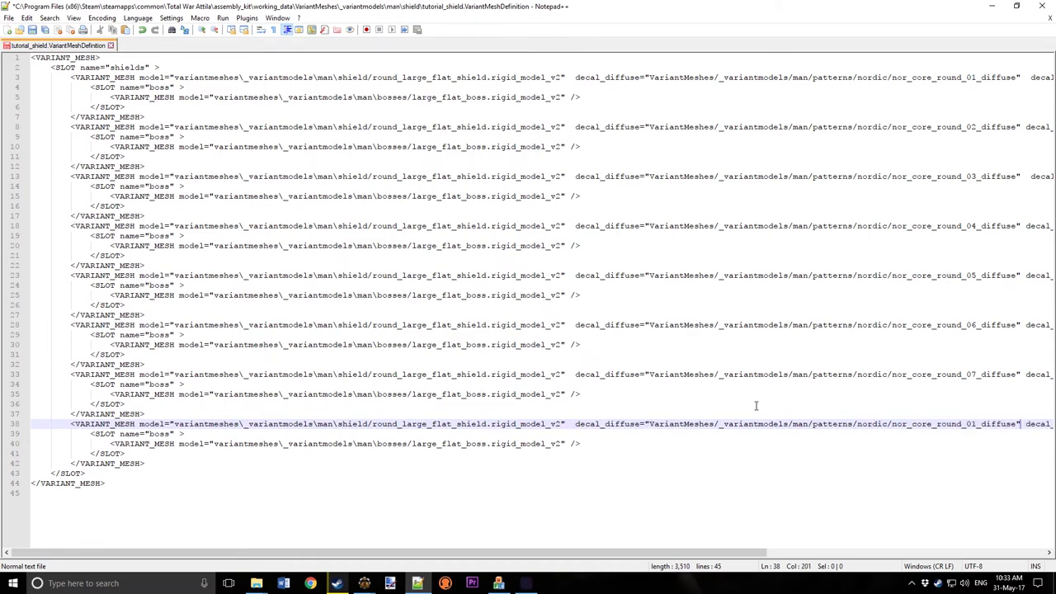
pyautogui.press('BackSpace')
pyautogui.write('8')
pyautogui.click(762, 299)
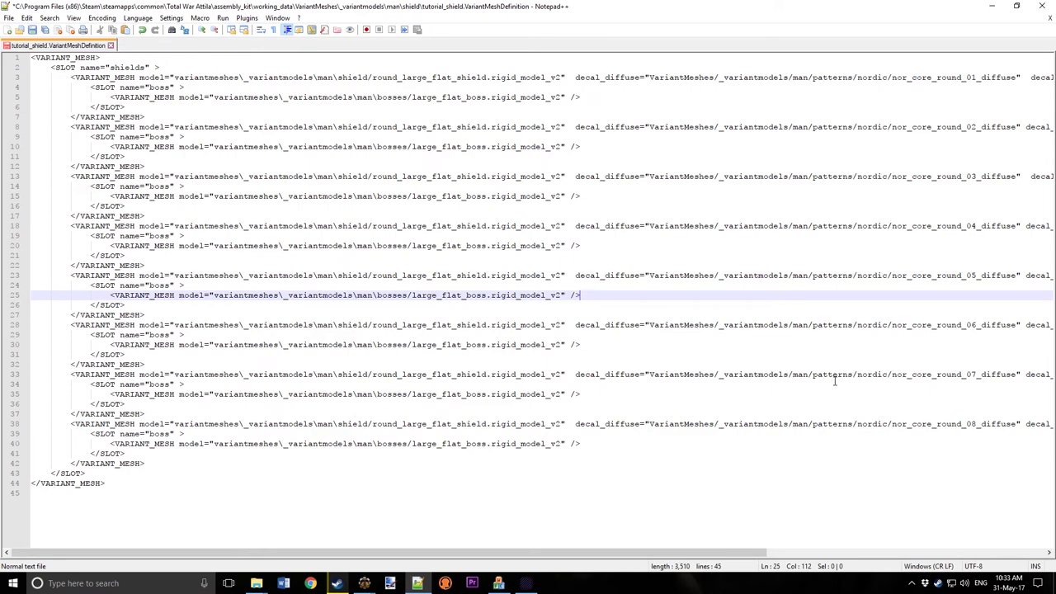
# Step: Undo the decal_diffuse addition in the eighth shield's line 38
pyautogui.hotkey('ctrl', 'z')
pyautogui.hotkey('ctrl', 'z')
pyautogui.hotkey('ctrl', 'z')
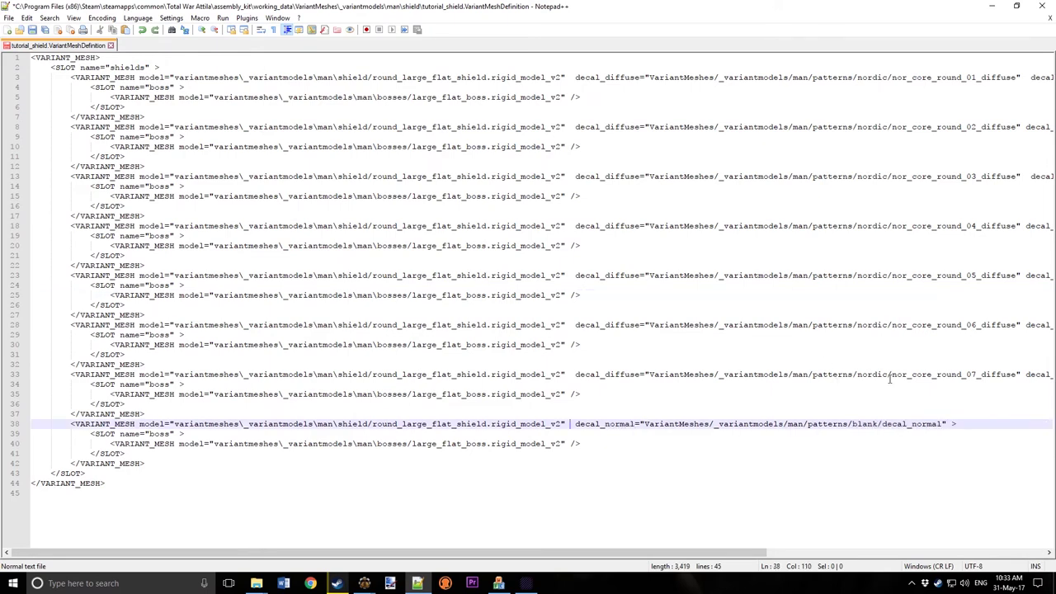
# Step: Save the tutorial_shield definition, switch to TWeak and reload the modified file in the Variant Editor
pyautogui.click(727, 393)
pyautogui.click(26, 17)
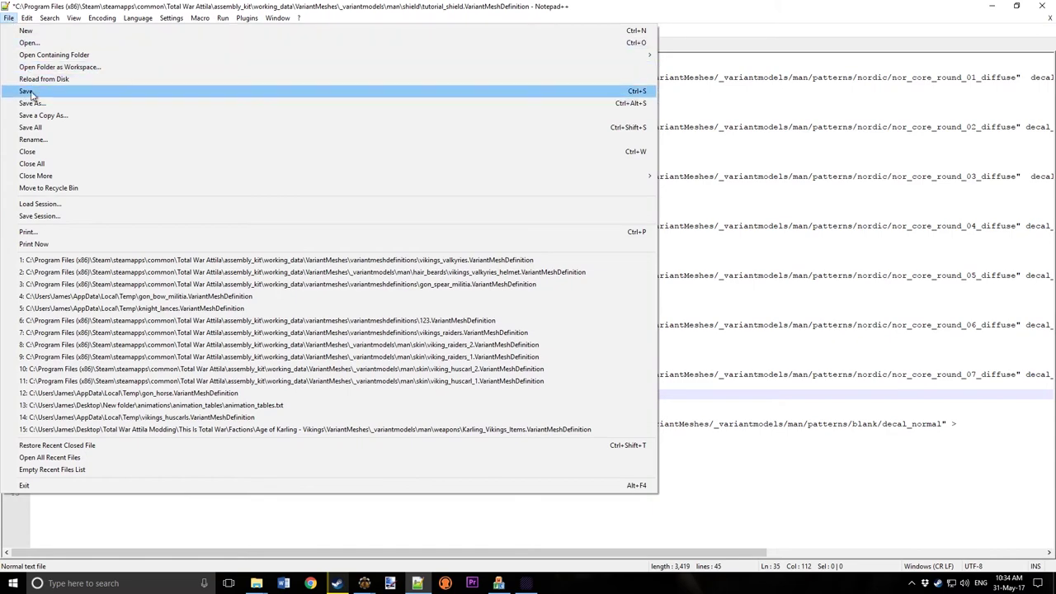
pyautogui.click(31, 93)
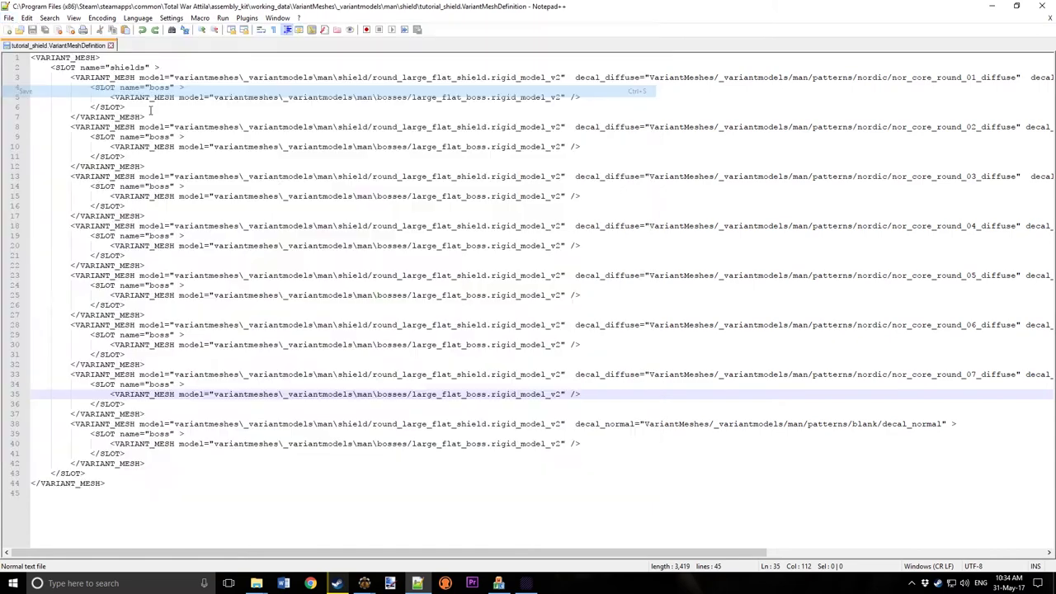
pyautogui.click(526, 583)
pyautogui.click(640, 316)
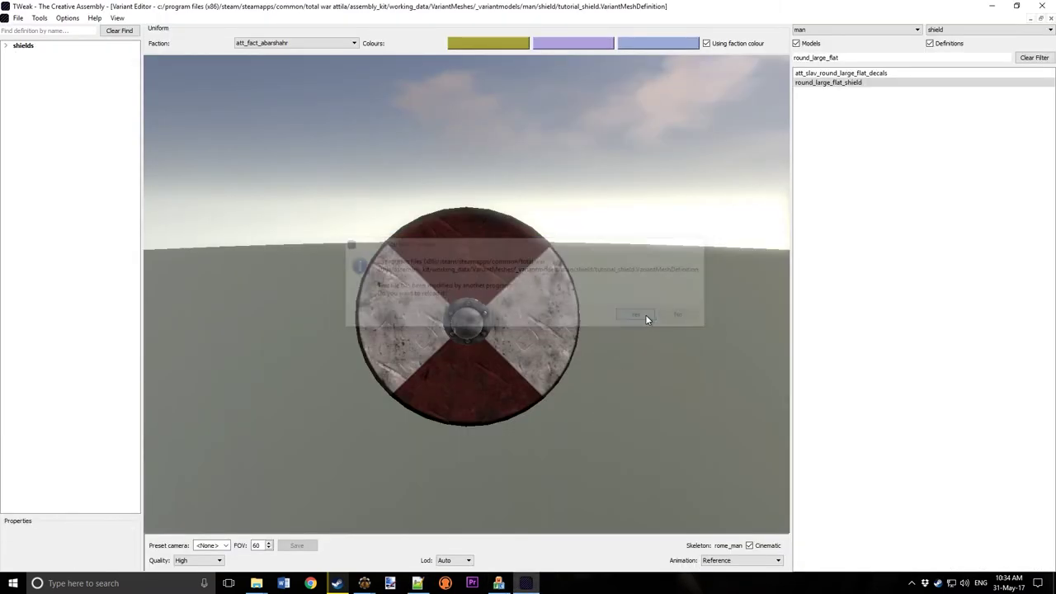
# Step: Expand the shields slot and preview each of the eight round_large_flat_shield entries to check their decals
pyautogui.click(6, 45)
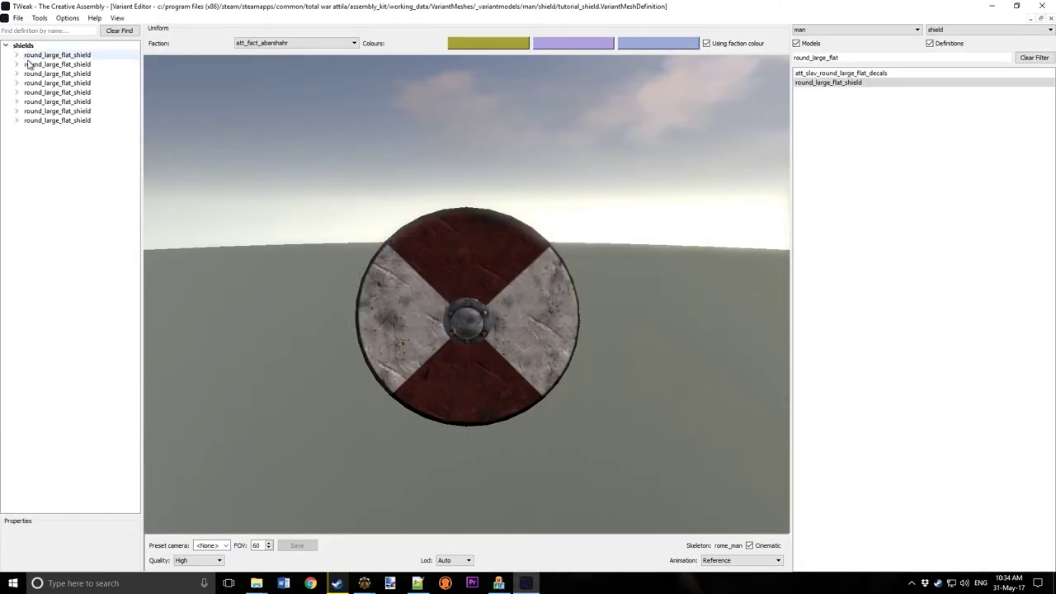
pyautogui.click(43, 63)
pyautogui.click(43, 54)
pyautogui.click(43, 64)
pyautogui.click(45, 74)
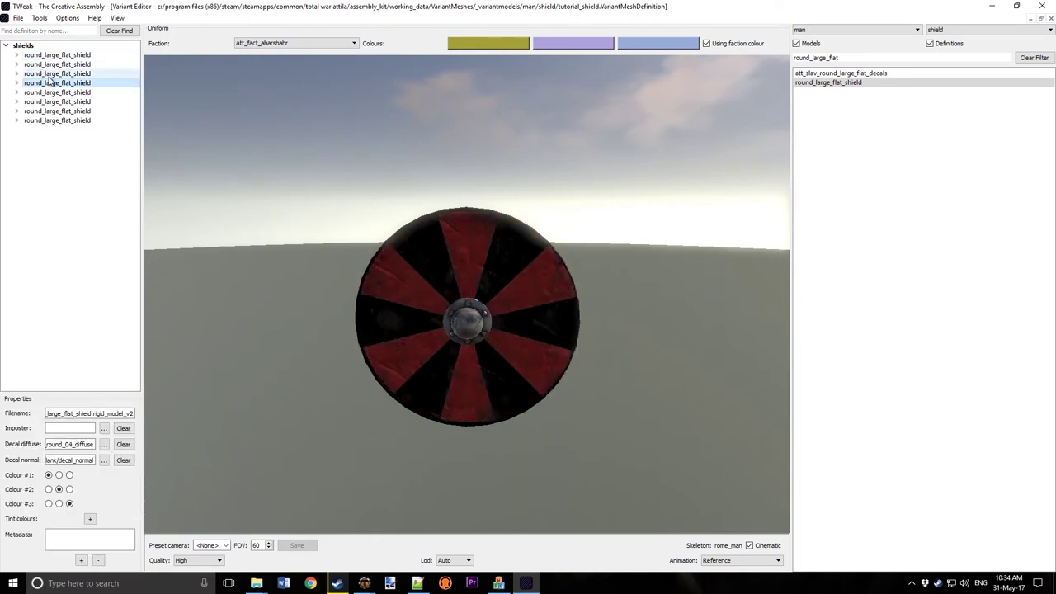
pyautogui.click(51, 83)
pyautogui.click(59, 93)
pyautogui.click(62, 101)
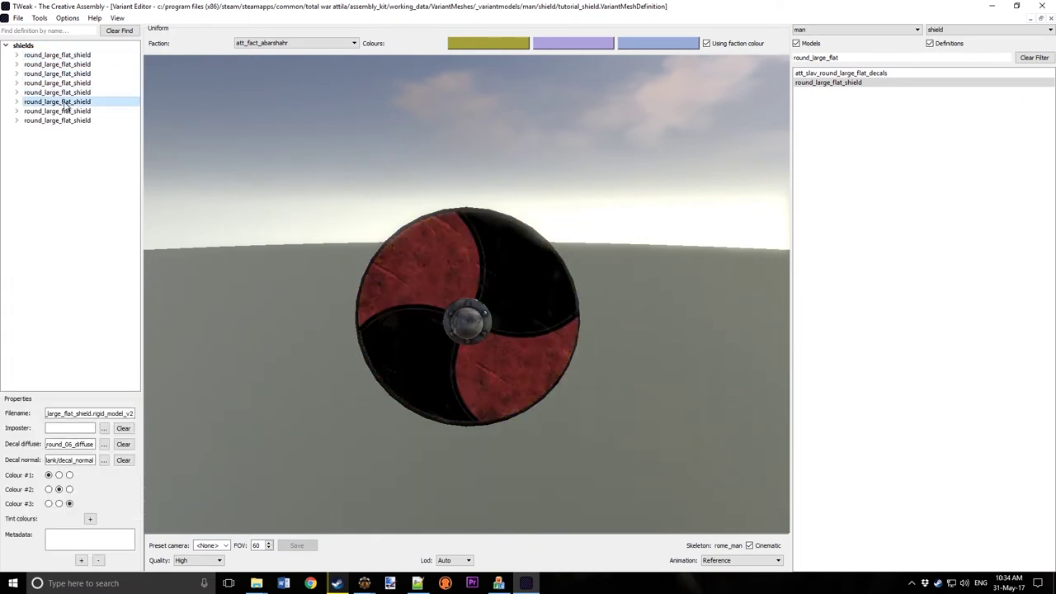
pyautogui.click(66, 111)
pyautogui.click(72, 120)
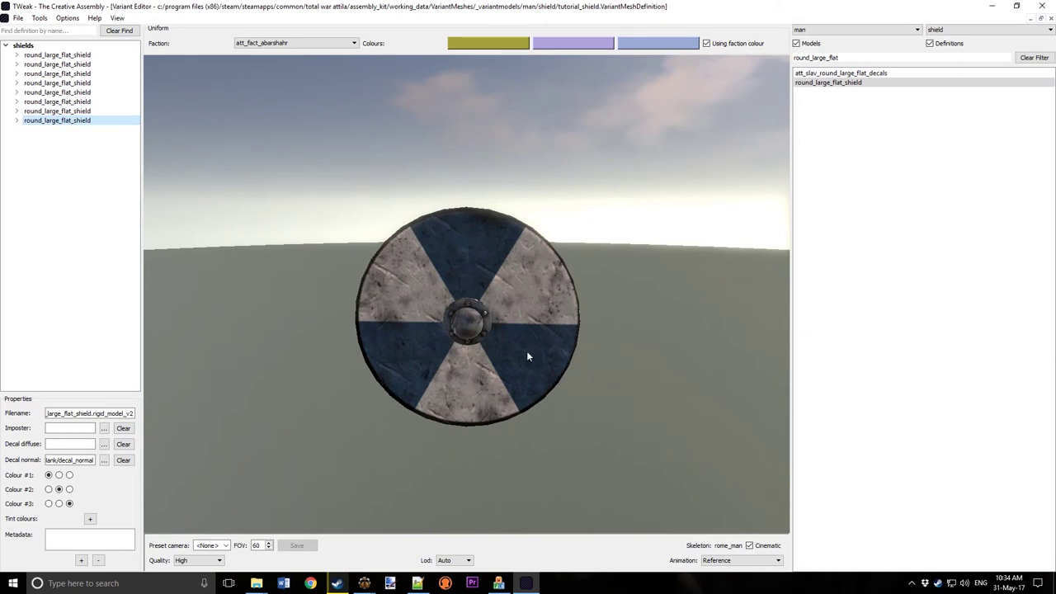
pyautogui.click(66, 102)
pyautogui.click(74, 122)
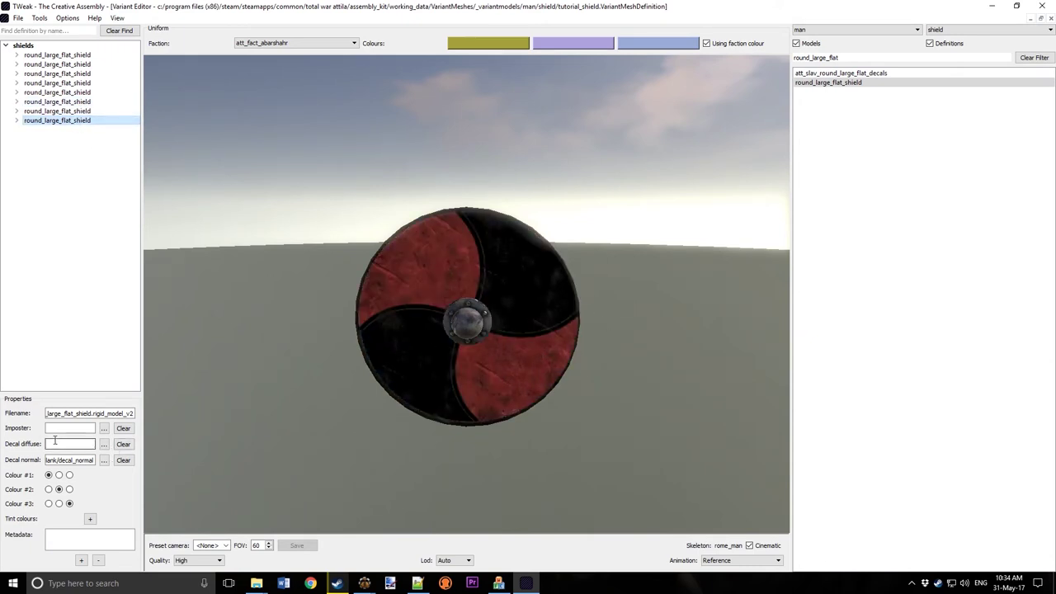
# Step: Switch to File Explorer and open the nordic folder inside man\patterns
pyautogui.click(265, 589)
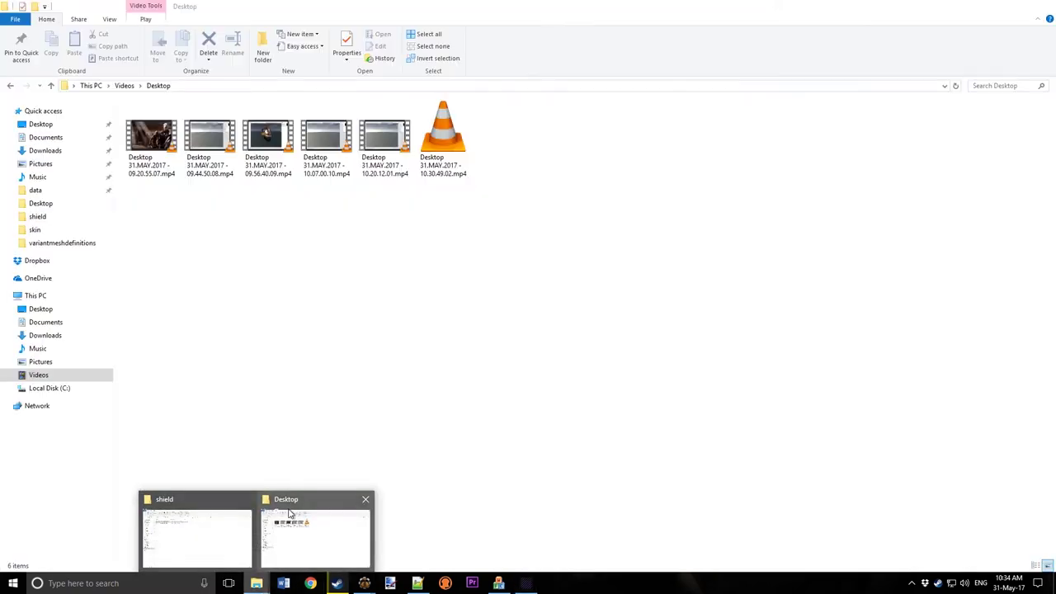
pyautogui.click(184, 524)
pyautogui.click(627, 85)
pyautogui.doubleClick(151, 189)
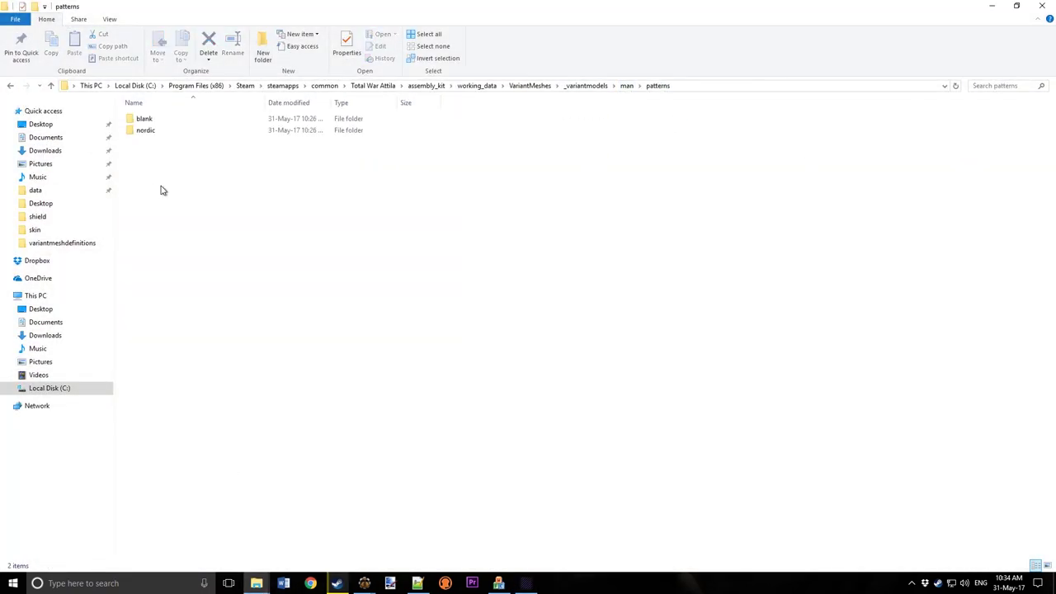
pyautogui.doubleClick(165, 130)
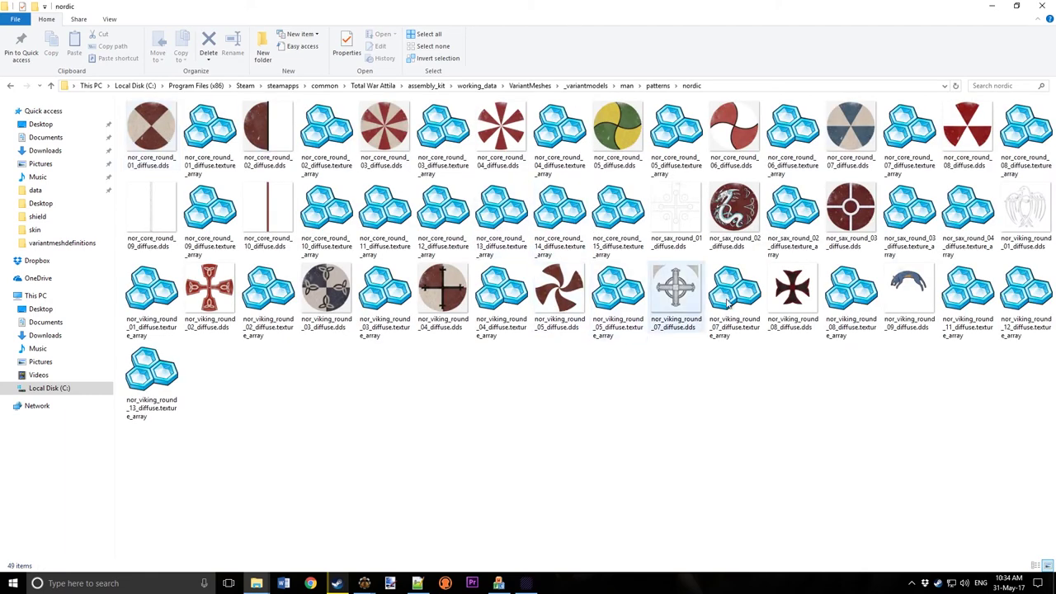
# Step: Duplicate nor_core_round_05_diffuse.dds and its matching texture_array file within the nordic folder
pyautogui.click(615, 119)
pyautogui.keyDown('ctrl'); pyautogui.click(667, 121); pyautogui.keyUp('ctrl')
pyautogui.rightClick(667, 121)
pyautogui.click(691, 258)
pyautogui.rightClick(547, 391)
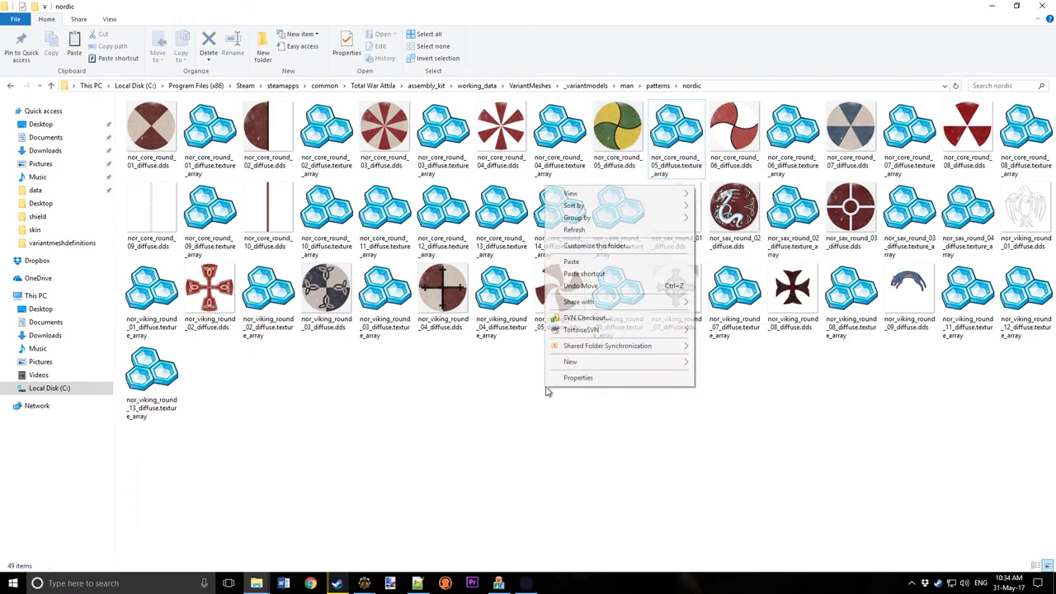
pyautogui.click(578, 273)
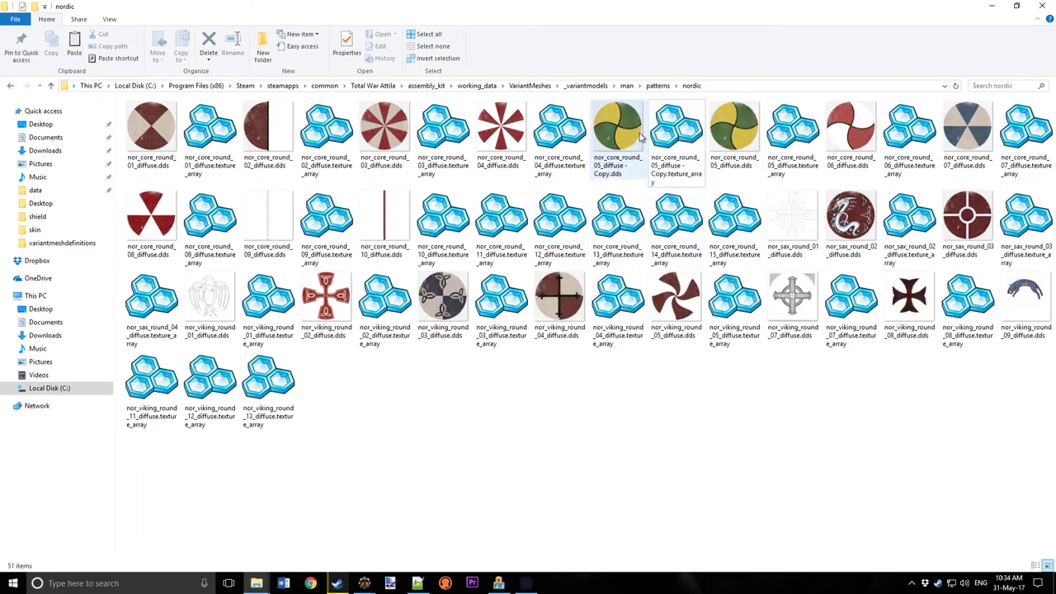
# Step: Rename the copied nor_core_round_05_diffuse DDS texture as tut_core_round_01
pyautogui.click(599, 127)
pyautogui.rightClick(599, 127)
pyautogui.click(629, 372)
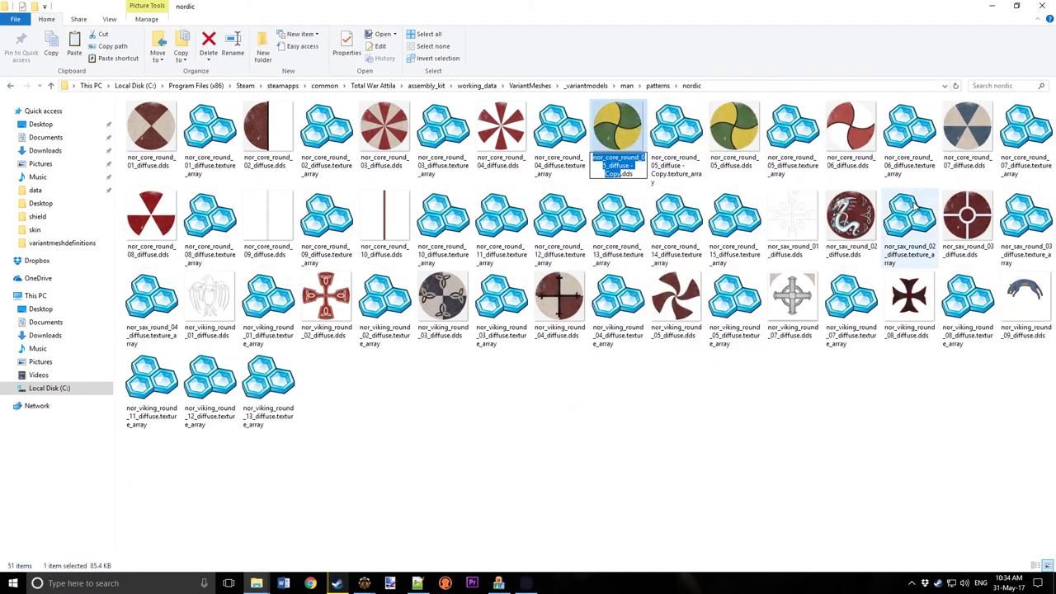
pyautogui.write('tut_core_ro')
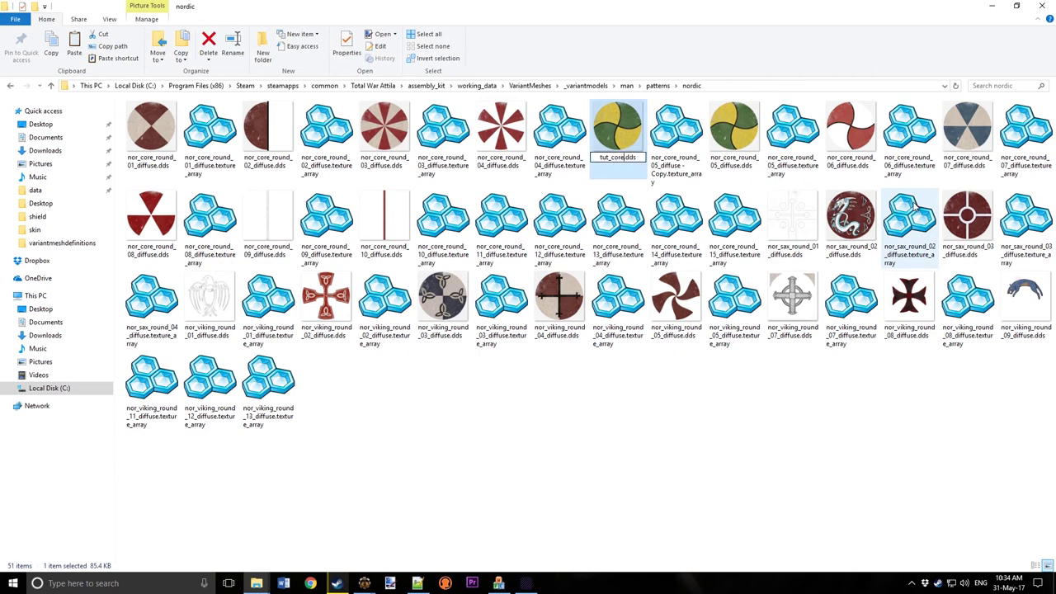
pyautogui.write('und_01')
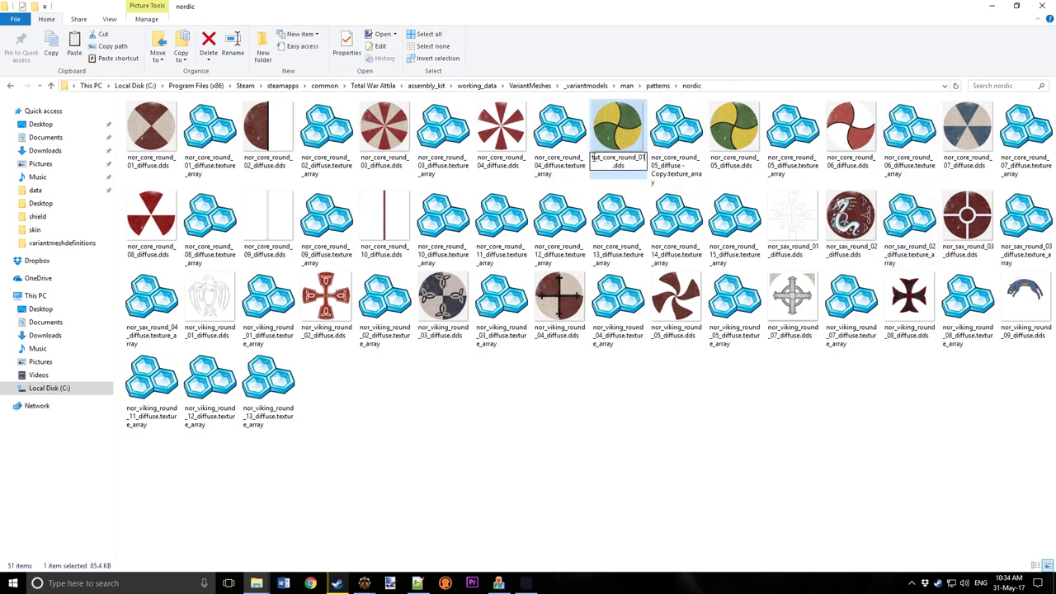
pyautogui.click(651, 424)
# Step: Copy the new DDS file's name and rename the duplicated texture_array file with it as tut_core_round_01
pyautogui.rightClick(257, 398)
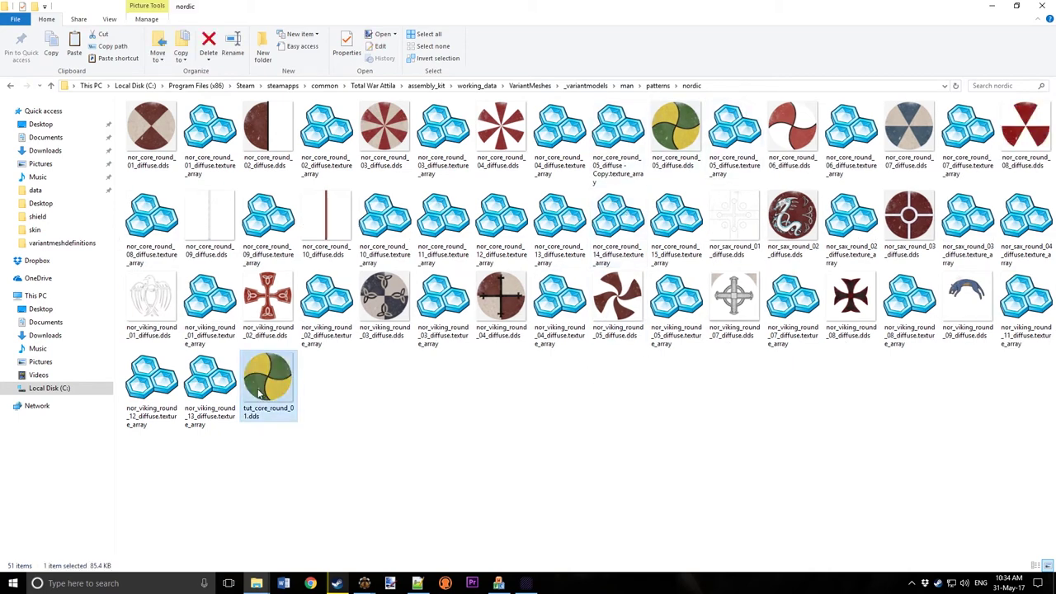
pyautogui.click(297, 365)
pyautogui.press('Return')
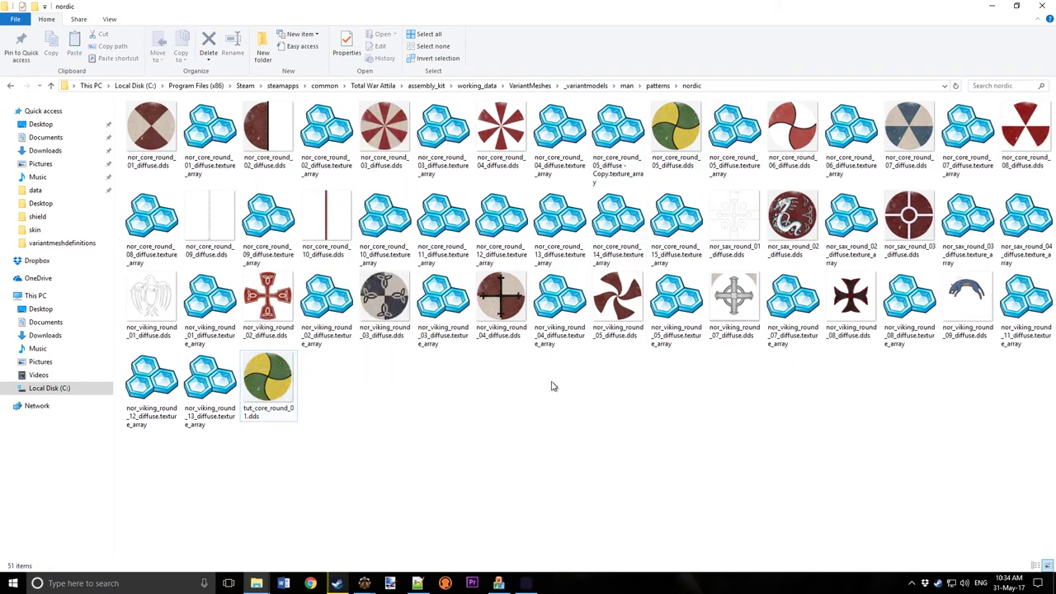
pyautogui.rightClick(619, 146)
pyautogui.click(648, 363)
pyautogui.hotkey('ctrl', 'v')
pyautogui.click(366, 438)
# Step: Open tut_core_round_01.texture_array for editing in Notepad++
pyautogui.click(289, 375)
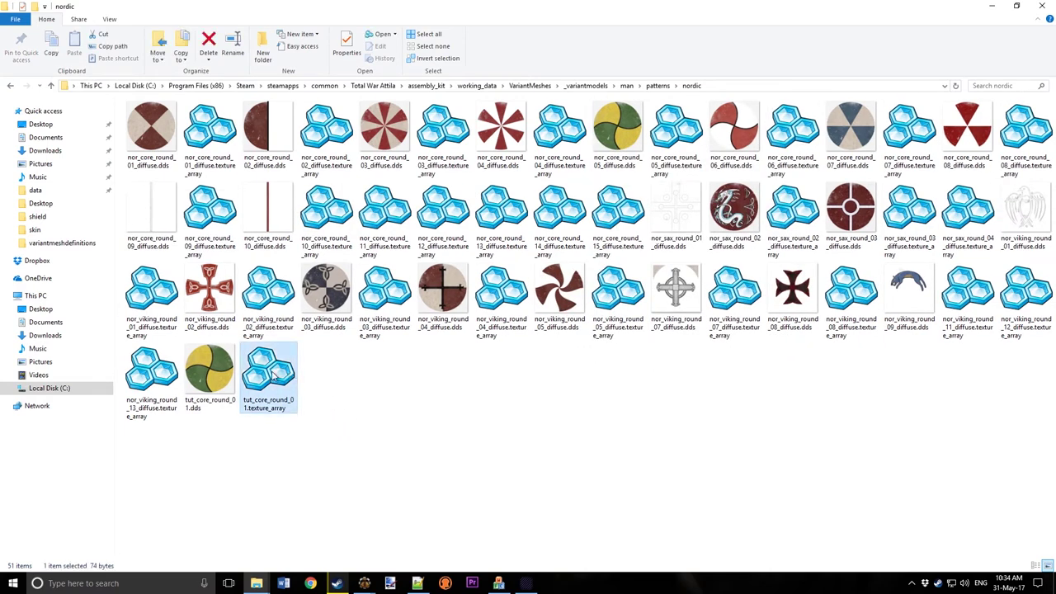
pyautogui.rightClick(273, 376)
pyautogui.click(319, 150)
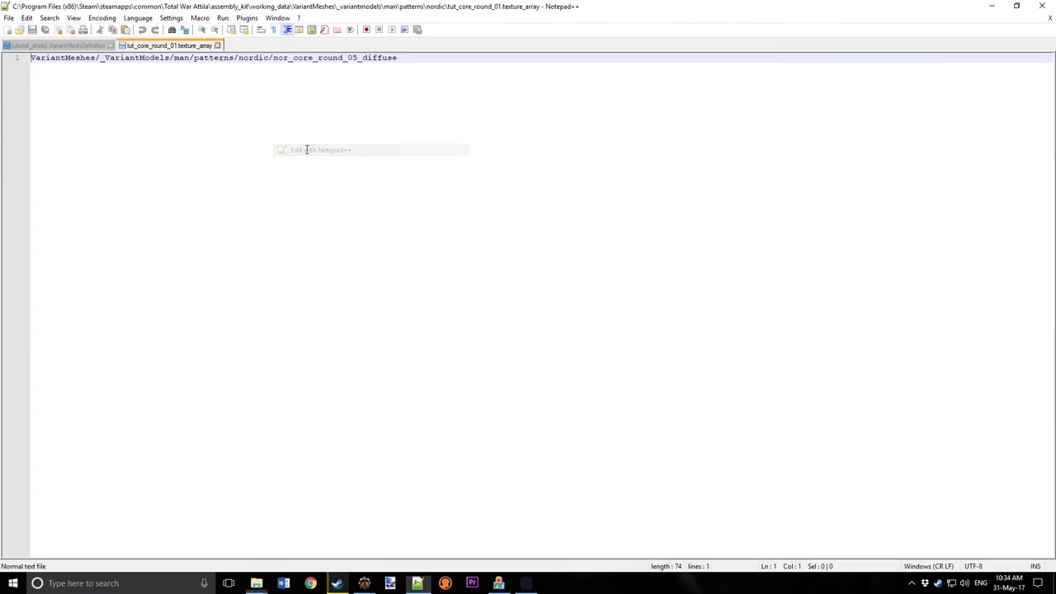
# Step: Try replacing the texture name nor_core_round_05_diffuse at the end of the path with tut_core_round_01
pyautogui.moveTo(431, 66); pyautogui.dragTo(337, 59)
pyautogui.click(400, 59)
pyautogui.keyDown('shift'); pyautogui.click(275, 59); pyautogui.keyUp('shift')
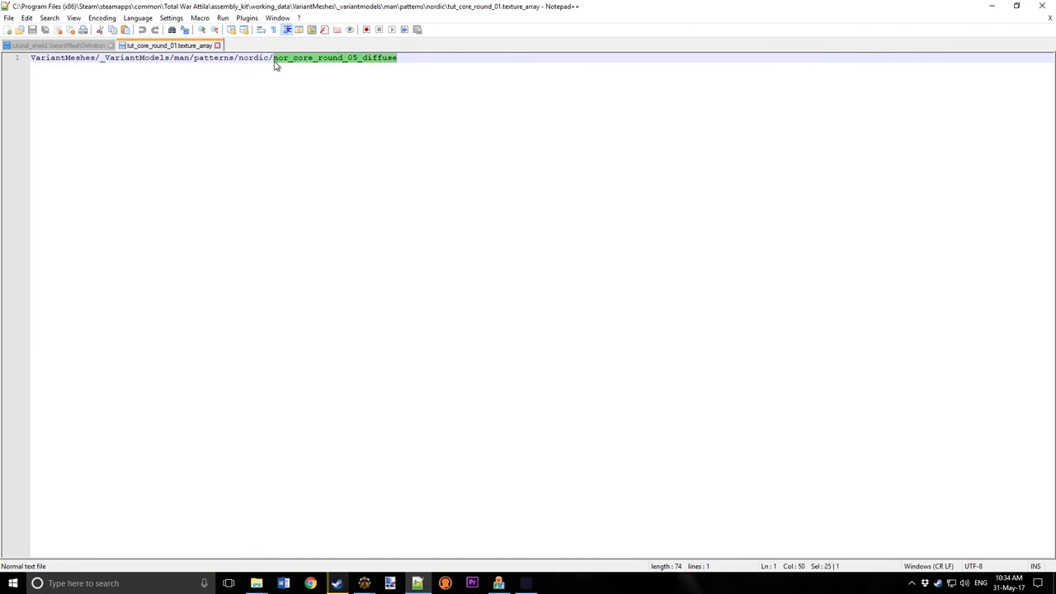
pyautogui.hotkey('ctrl', 'v')
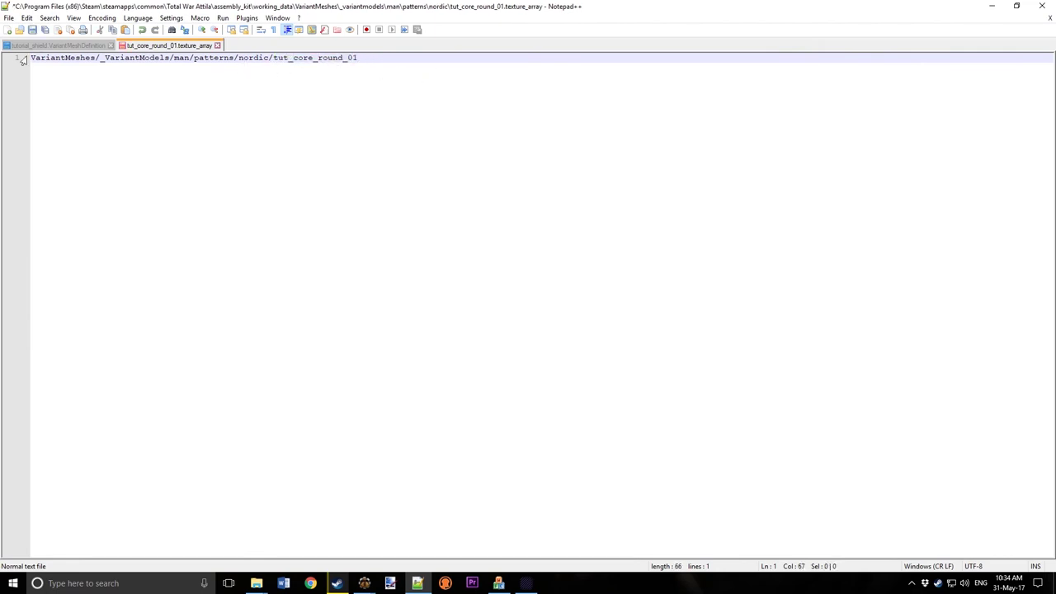
# Step: Undo the texture name replacement in the texture array's path
pyautogui.click(7, 19)
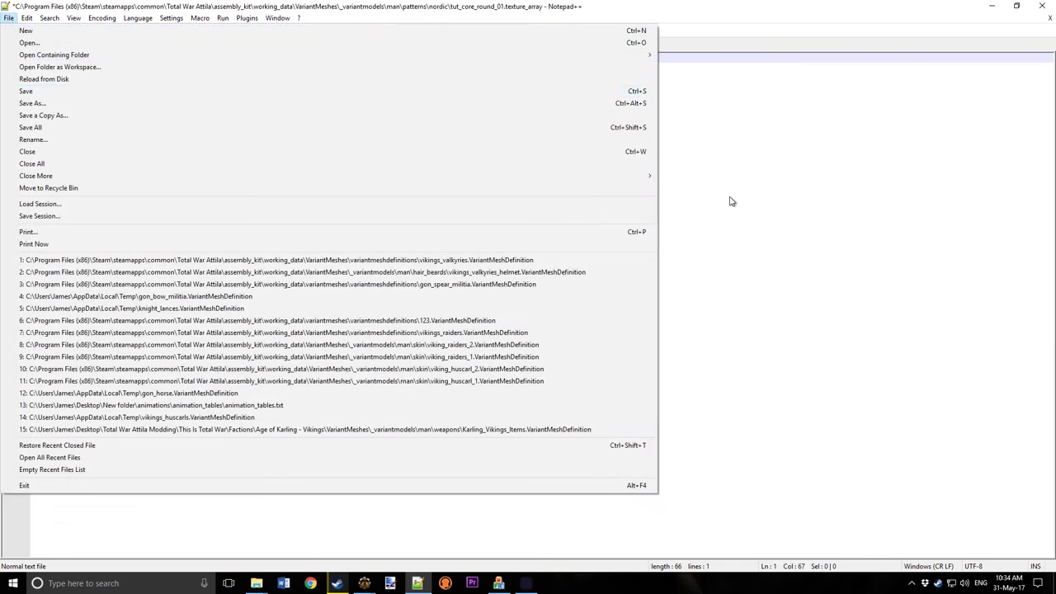
pyautogui.press('Escape')
pyautogui.hotkey('ctrl', 'z')
# Step: Check the texture files in the nordic folder in File Explorer and return to tut_core_round_01.texture_array in Notepad++
pyautogui.press('super+d')
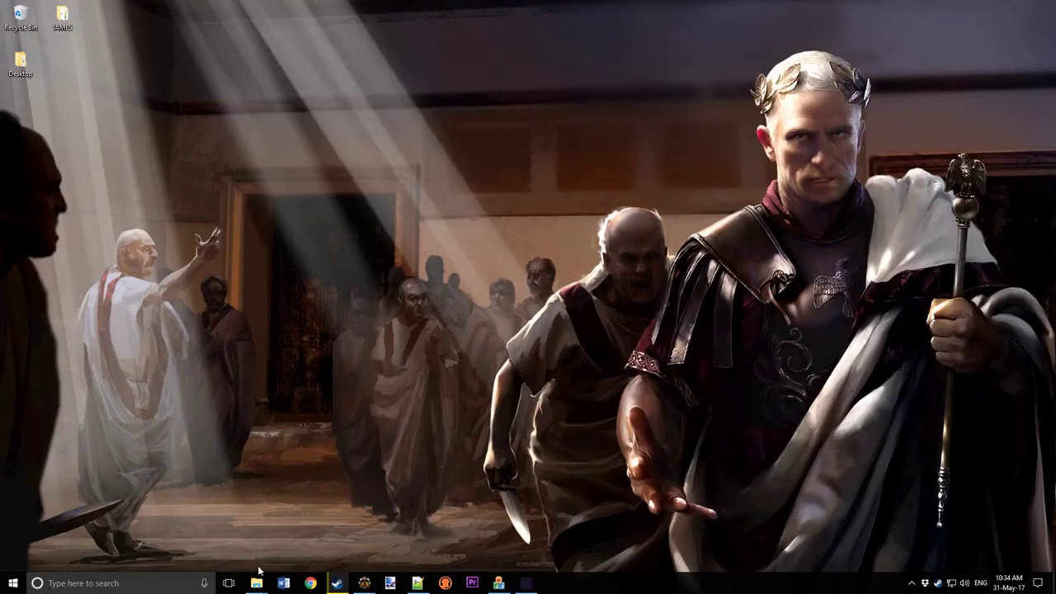
pyautogui.moveTo(256, 583)
pyautogui.click(213, 538)
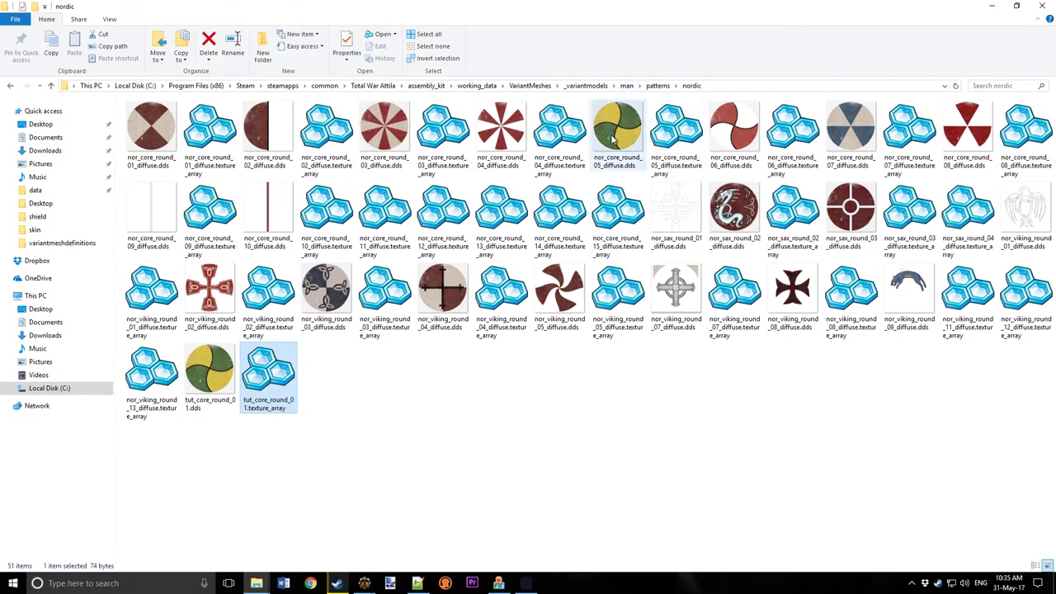
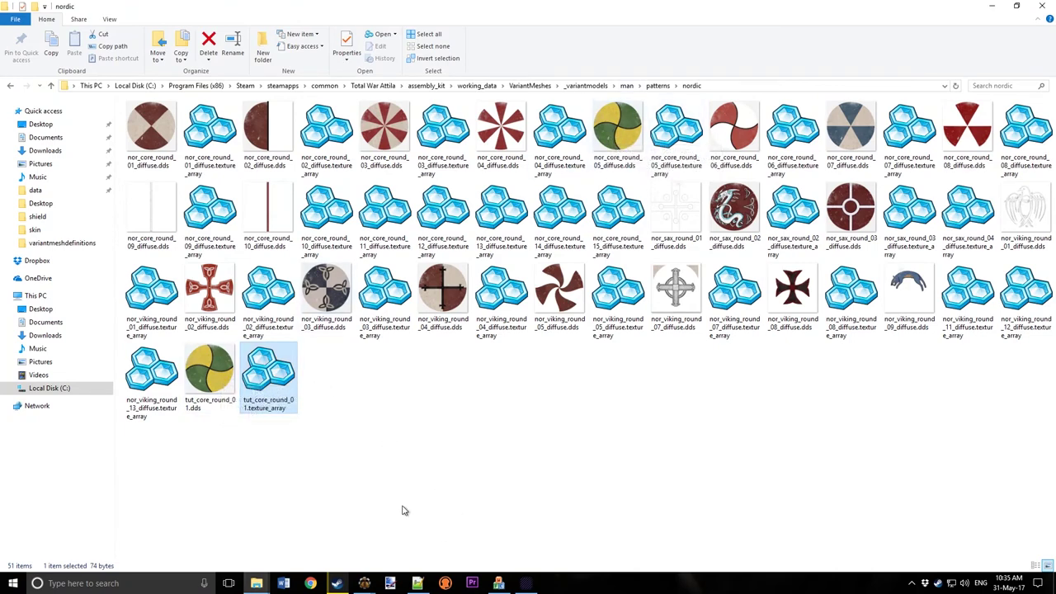
pyautogui.click(416, 583)
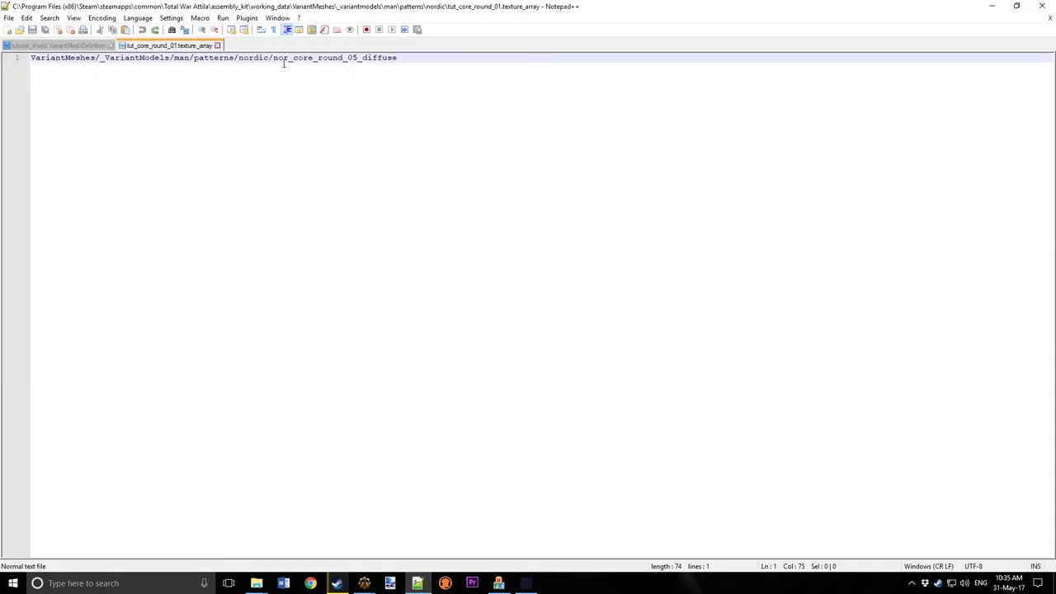
# Step: Replace nor_core_round_05_diffuse at the end of the path with tut_core_round_01 and save the texture array
pyautogui.keyDown('shift'); pyautogui.click(274, 58); pyautogui.keyUp('shift')
pyautogui.write('tut_core_round_01')
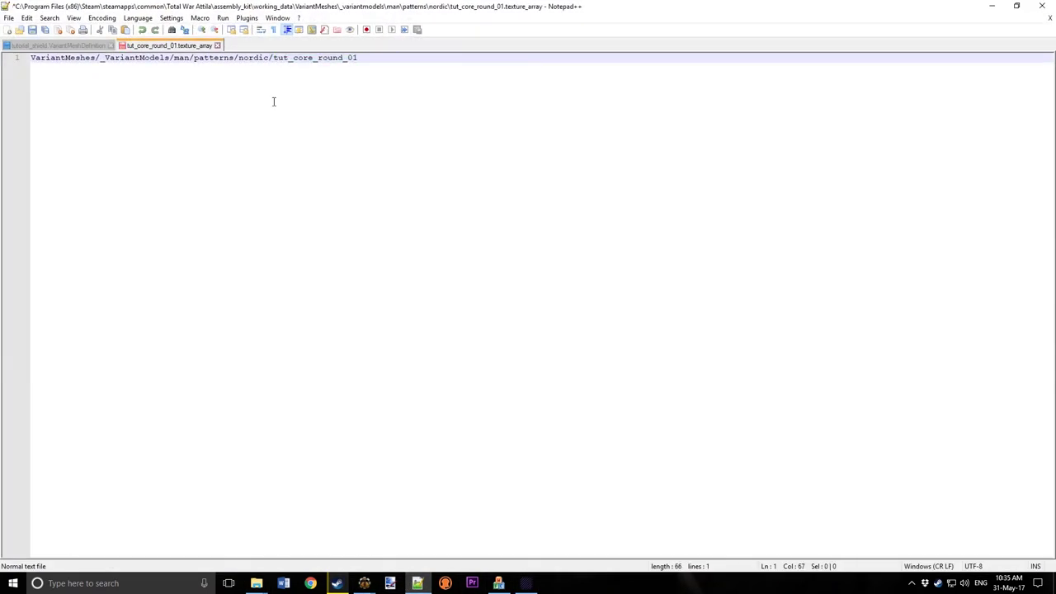
pyautogui.click(8, 19)
pyautogui.click(33, 92)
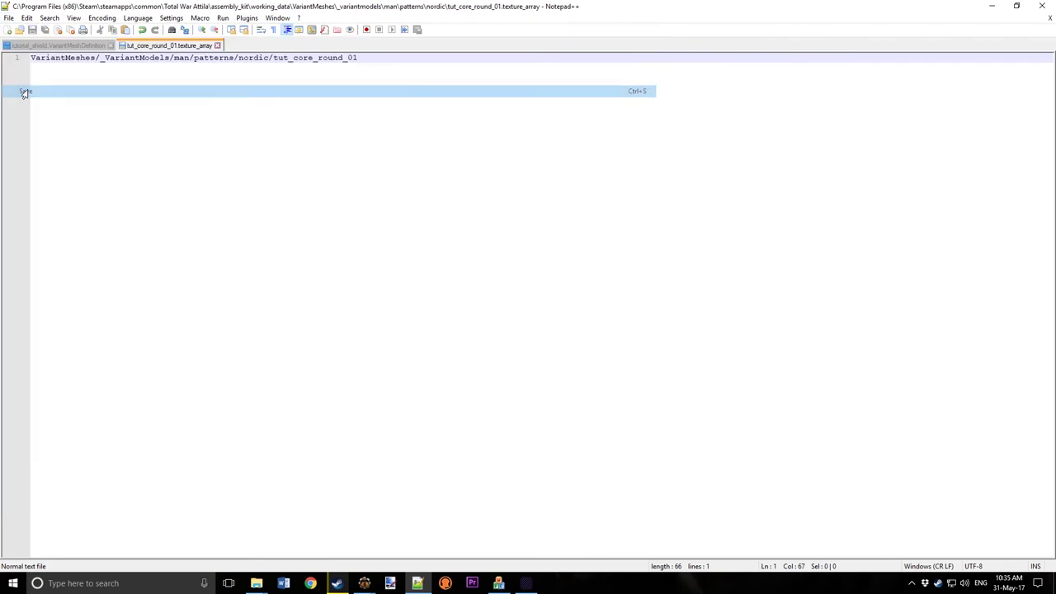
# Step: Open tut_core_round_01.dds from the nordic folder in paint.net
pyautogui.moveTo(256, 583)
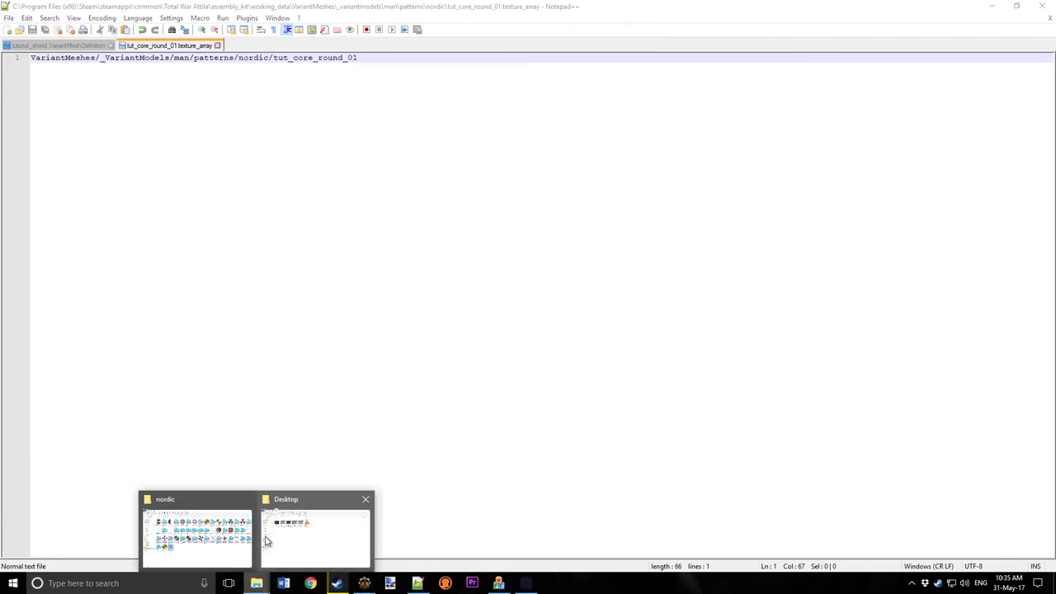
pyautogui.click(267, 540)
pyautogui.click(211, 380)
pyautogui.doubleClick(213, 381)
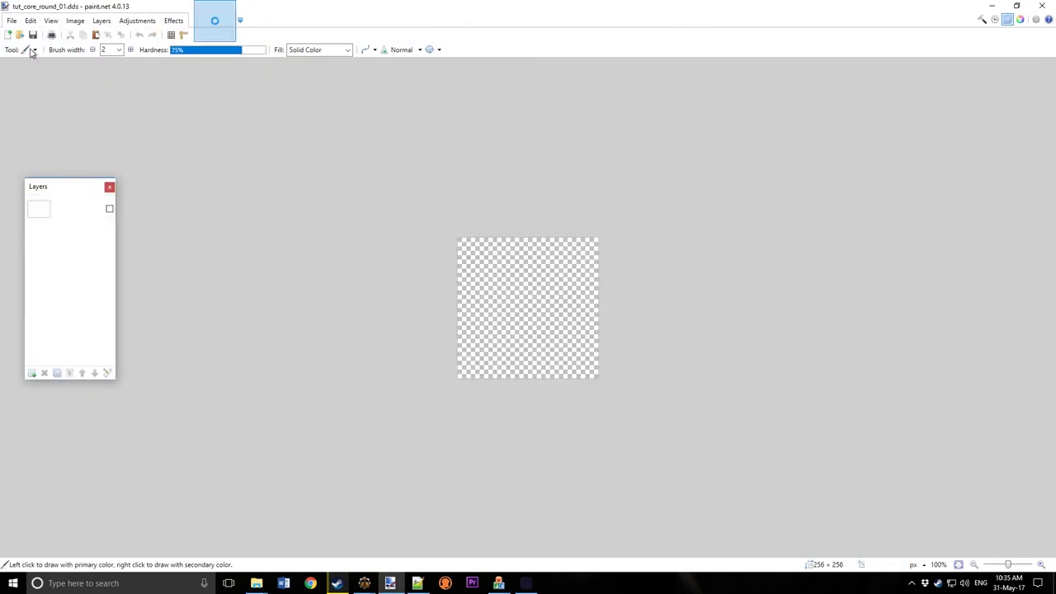
# Step: Draw a filled black five-point star about 234 × 222 pixels over the centre of the round shield pattern
pyautogui.click(31, 49)
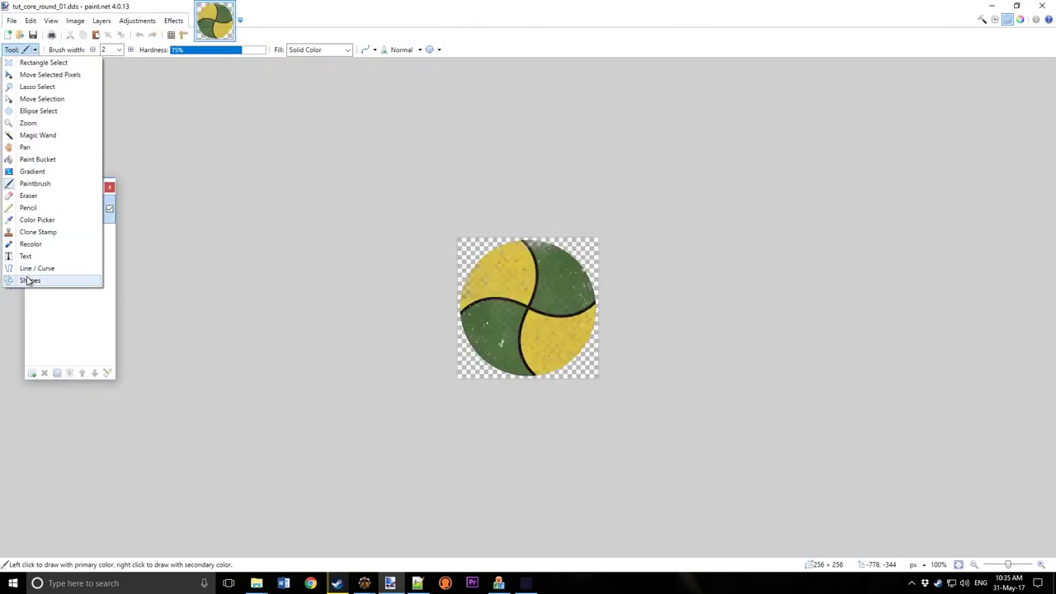
pyautogui.click(28, 280)
pyautogui.click(91, 50)
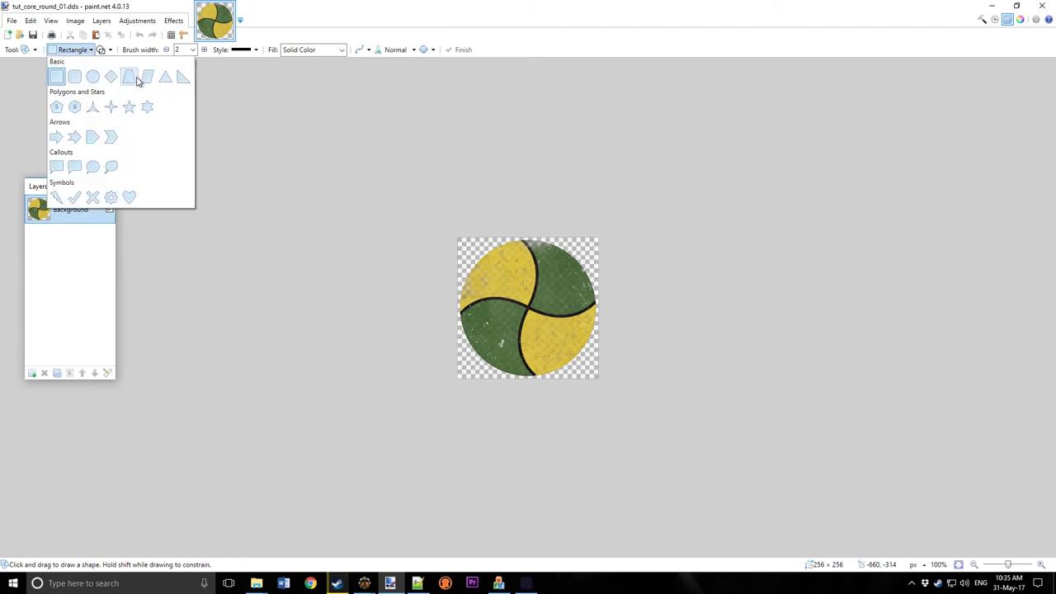
pyautogui.click(129, 106)
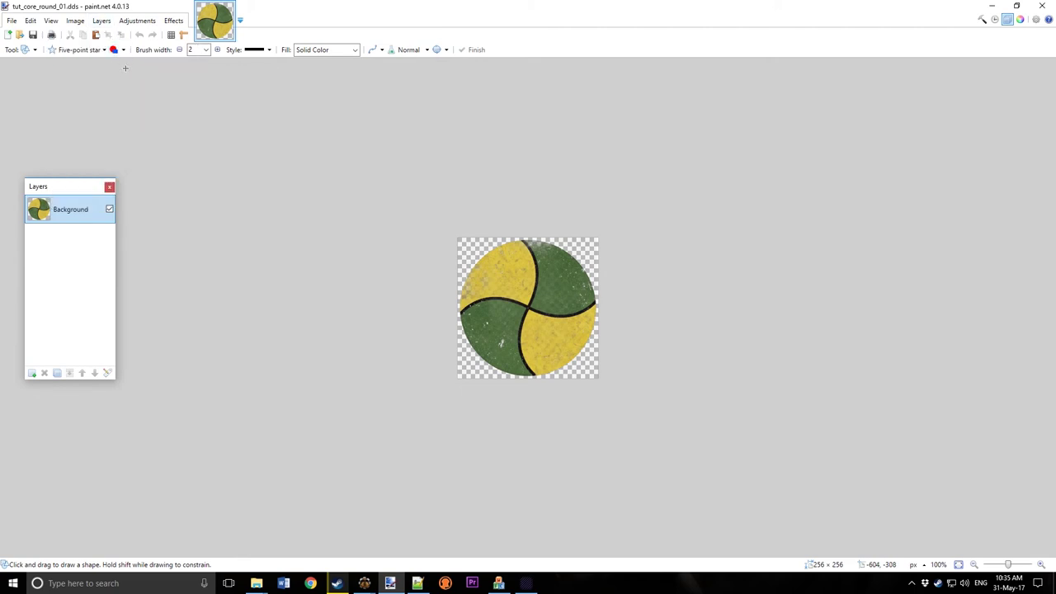
pyautogui.moveTo(477, 370)
pyautogui.mouseDown()
pyautogui.moveTo(537, 307)
pyautogui.moveTo(613, 180)
pyautogui.moveTo(616, 238)
pyautogui.mouseUp()
pyautogui.moveTo(533, 286); pyautogui.dragTo(512, 285)
pyautogui.keyDown('ctrl'); pyautogui.scroll(2, 553, 324); pyautogui.keyUp('ctrl')
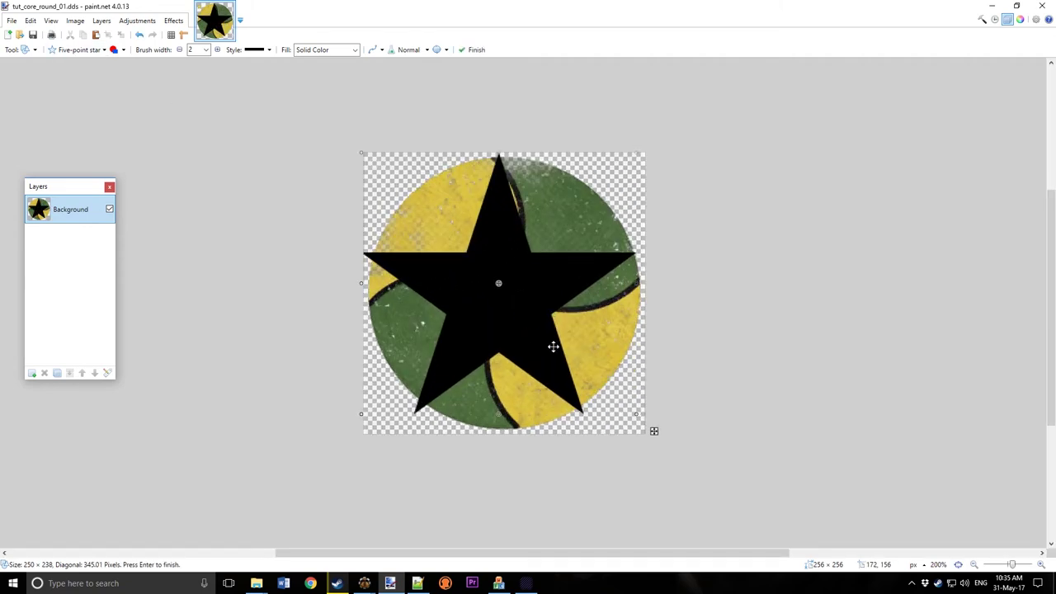
pyautogui.moveTo(499, 263); pyautogui.dragTo(512, 244)
# Step: Save tut_core_round_01.dds with the DXT1 (Opaque/1-bit Alpha) setting and close paint.net
pyautogui.click(12, 21)
pyautogui.click(30, 97)
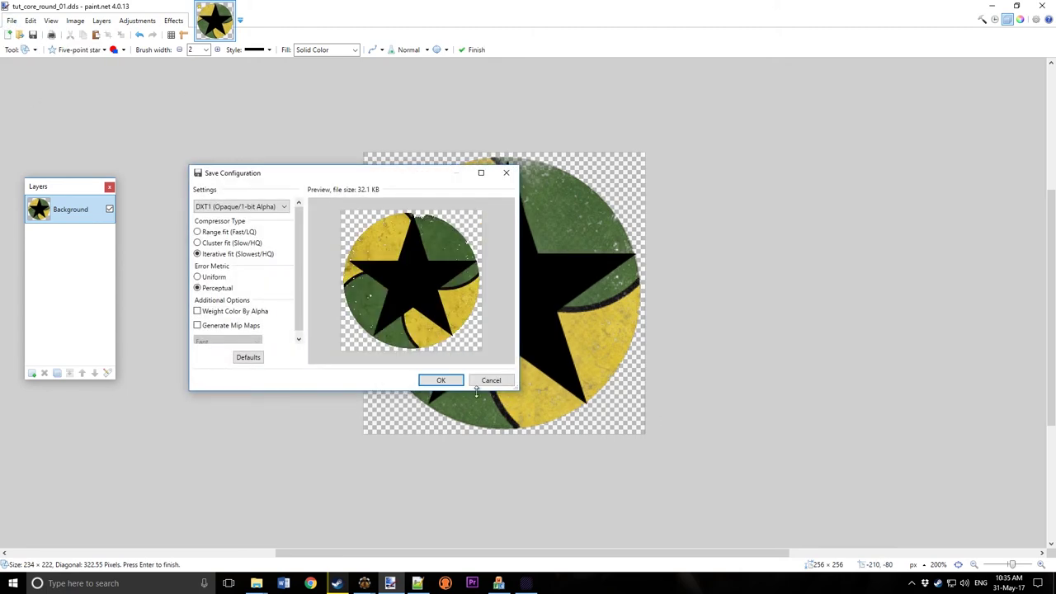
pyautogui.click(448, 382)
pyautogui.click(1041, 6)
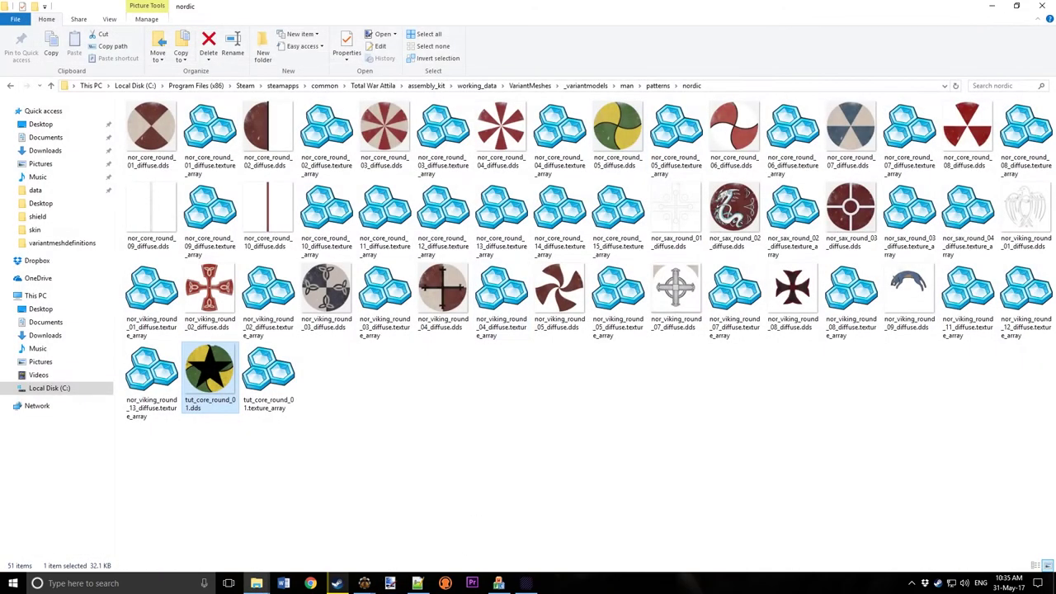
# Step: In TWeak, set the eighth shield's decal diffuse to the tut_core_round_01 texture array from the patterns/nordic folder and inspect the shield
pyautogui.click(527, 583)
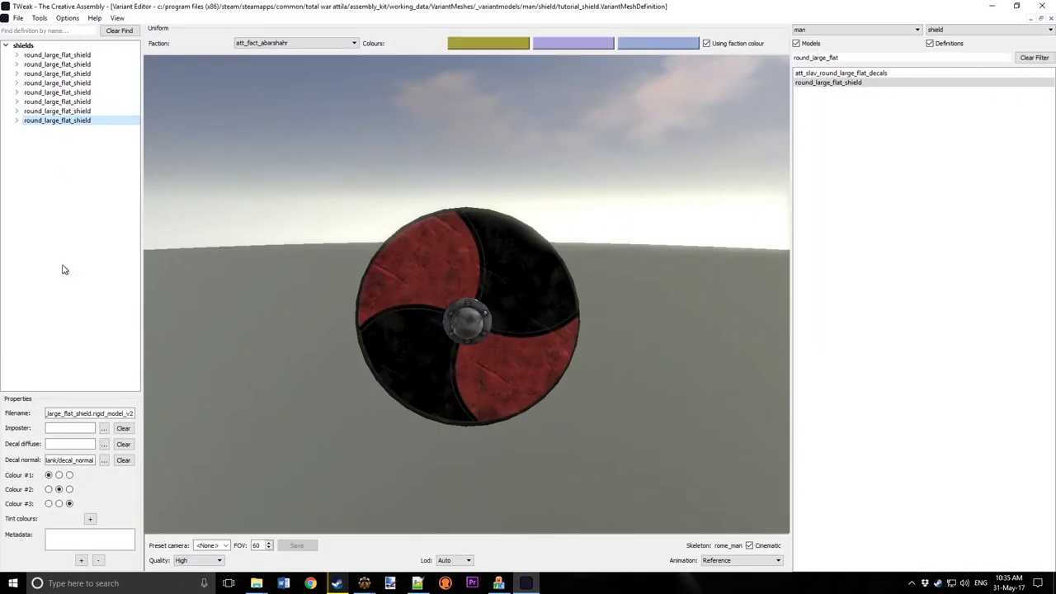
pyautogui.click(104, 445)
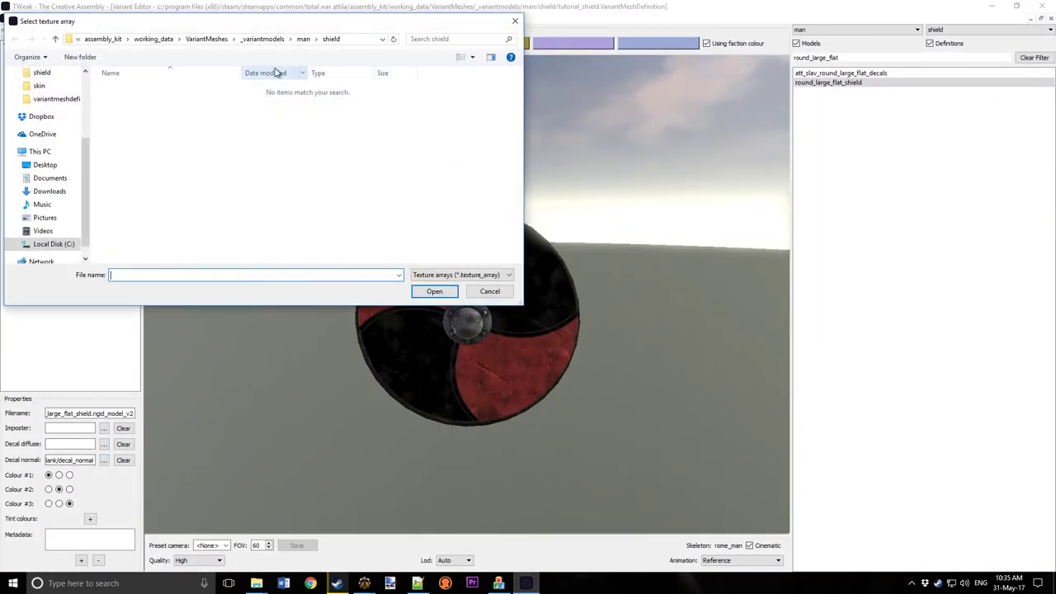
pyautogui.click(305, 40)
pyautogui.doubleClick(247, 161)
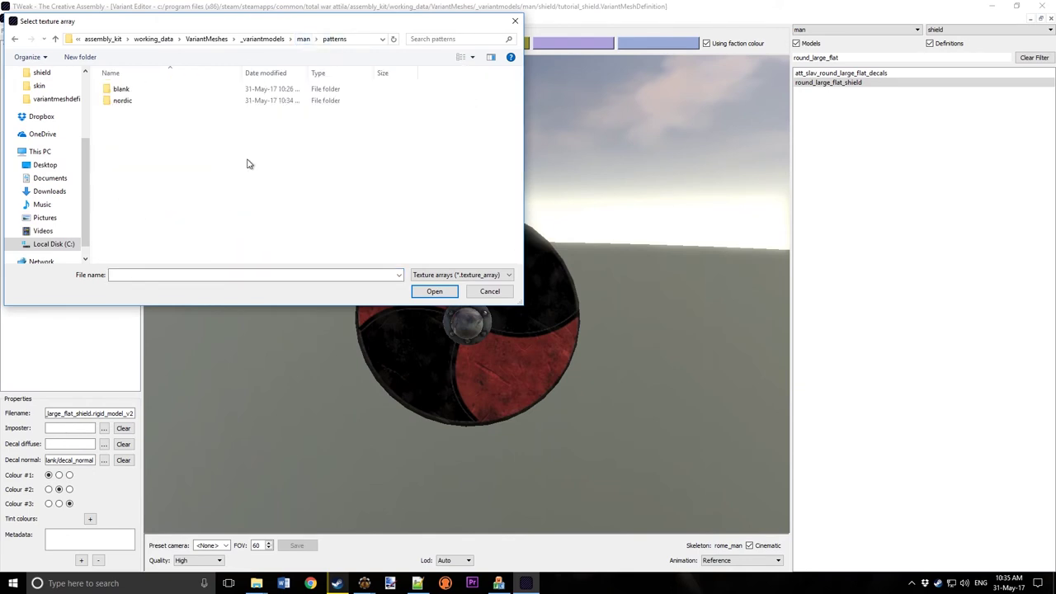
pyautogui.doubleClick(122, 100)
pyautogui.scroll(-5, 224, 201)
pyautogui.click(185, 257)
pyautogui.click(433, 291)
pyautogui.scroll(3, 495, 309)
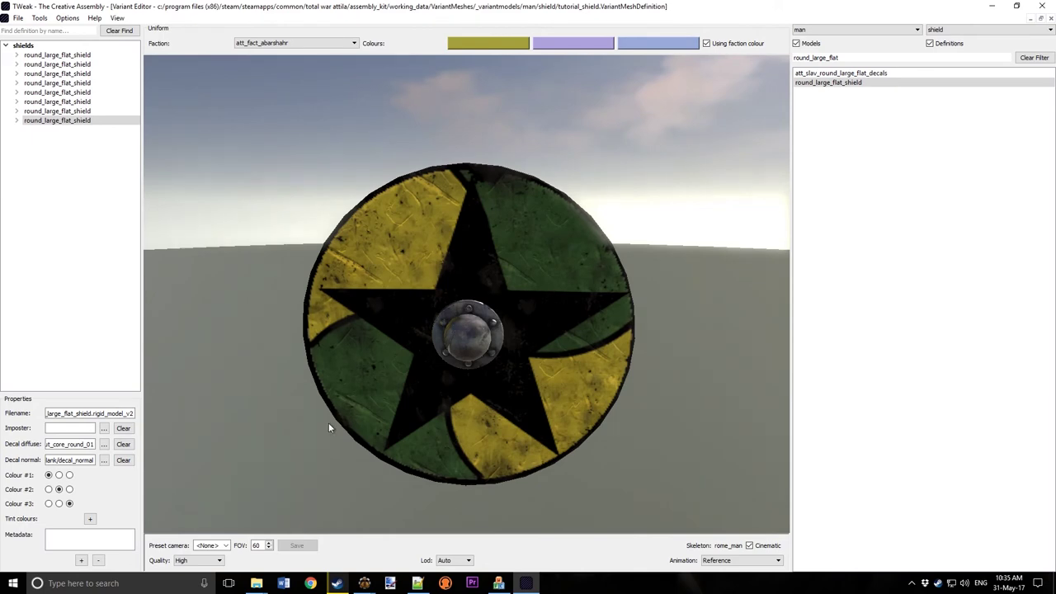
pyautogui.moveTo(512, 363)
pyautogui.mouseDown()
pyautogui.moveTo(491, 358)
pyautogui.moveTo(508, 351)
pyautogui.mouseUp()
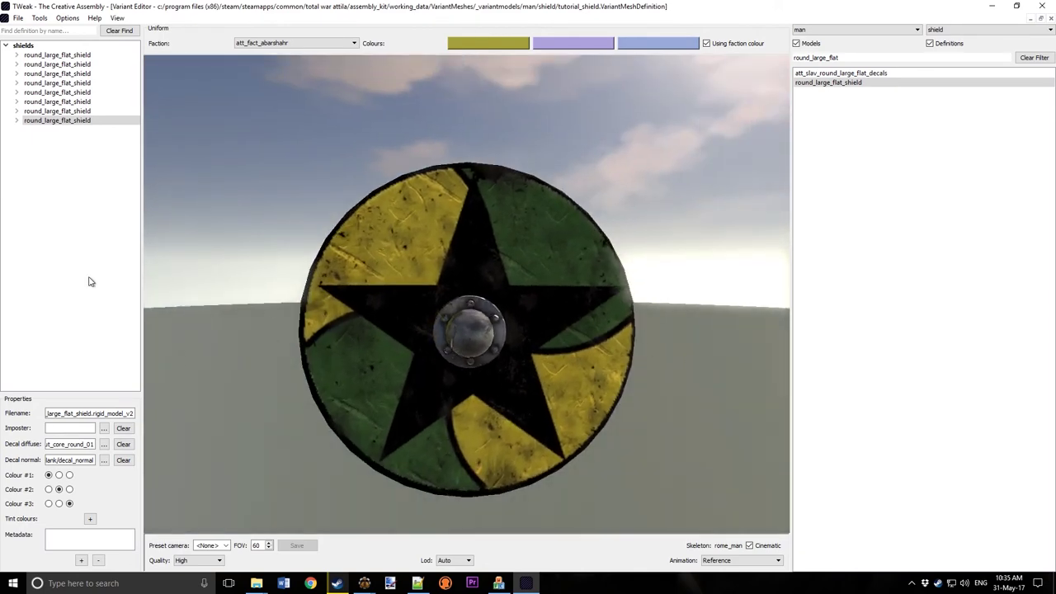
# Step: Save the variant definition over the existing tutorial_shield.VariantMeshDefinition in the shield folder
pyautogui.click(26, 17)
pyautogui.click(65, 86)
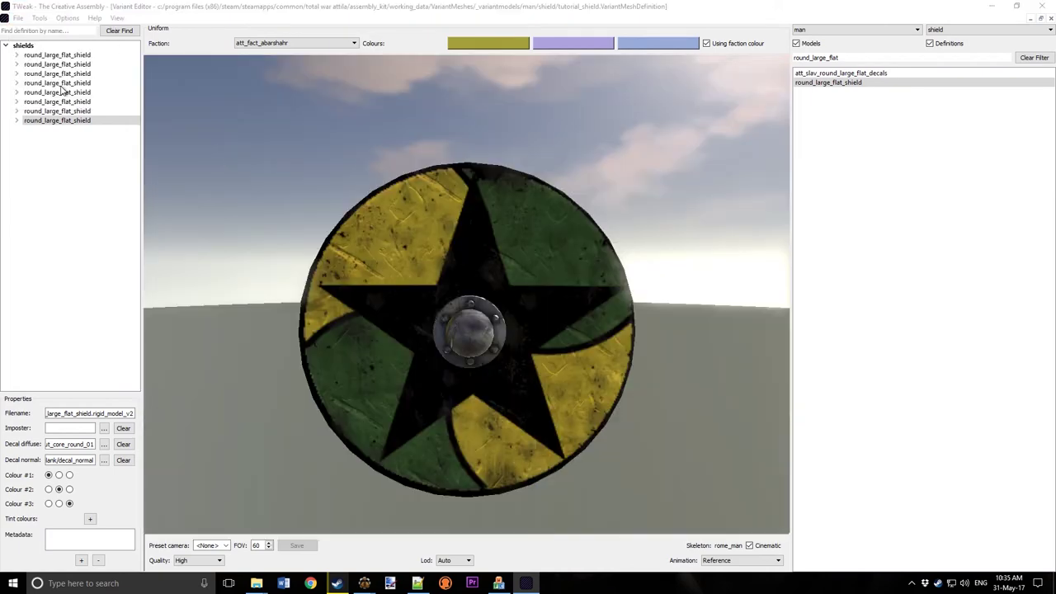
pyautogui.click(173, 89)
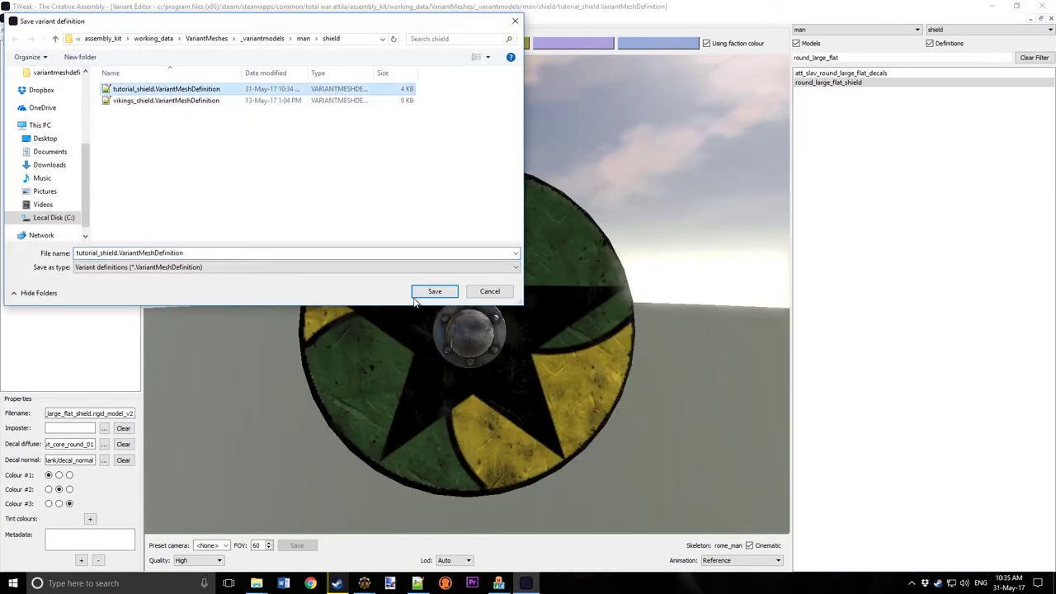
pyautogui.click(434, 292)
pyautogui.click(571, 297)
pyautogui.click(623, 310)
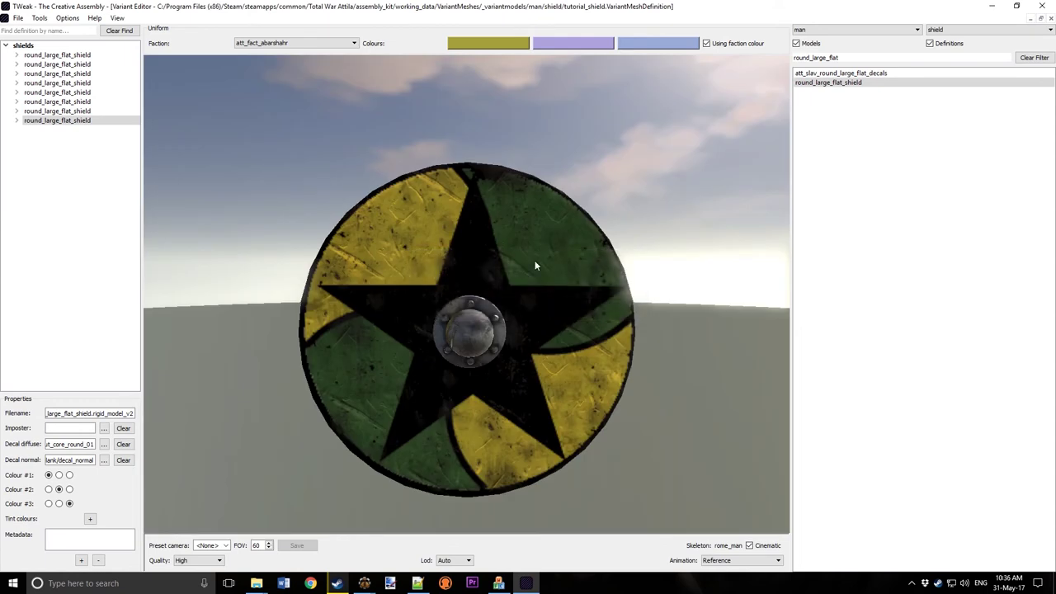
# Step: Open tutorial_raider.VariantMeshDefinition from the variantmeshdefinitions folder and select its shield slot
pyautogui.click(16, 16)
pyautogui.click(38, 55)
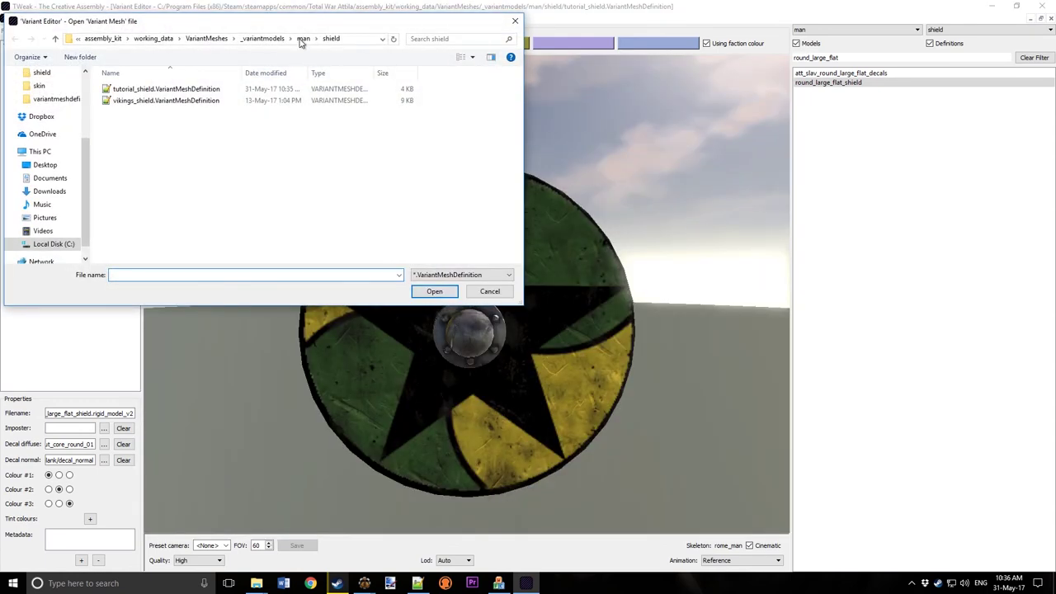
pyautogui.click(303, 39)
pyautogui.scroll(-1, 190, 206)
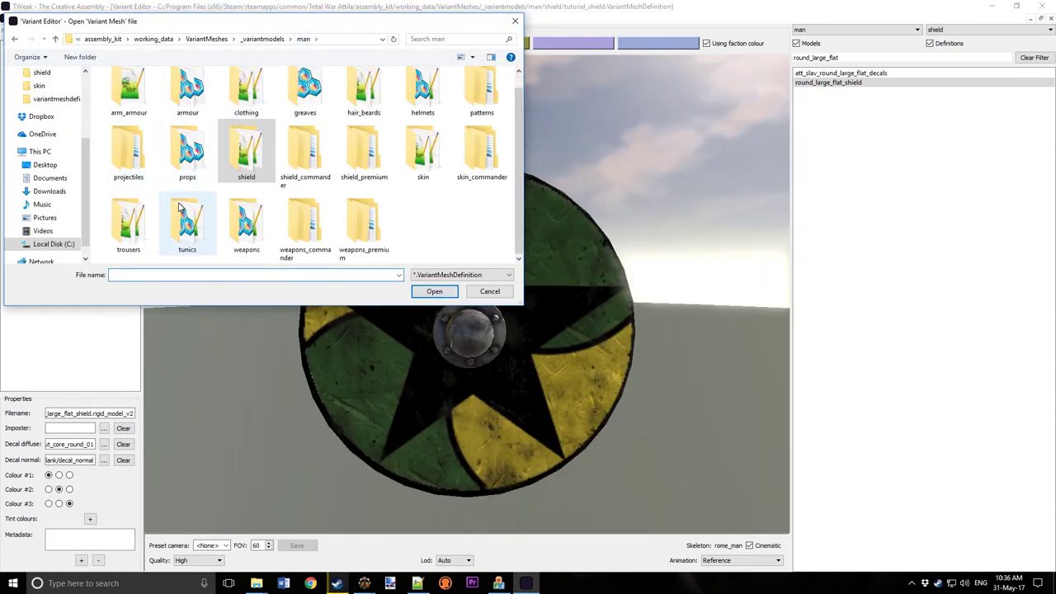
pyautogui.doubleClick(426, 162)
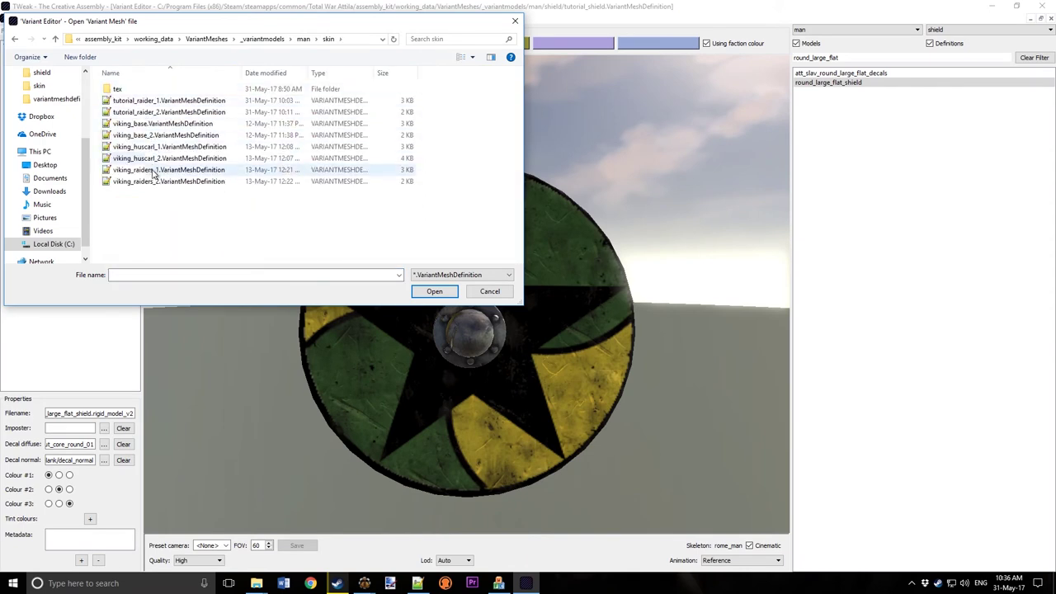
pyautogui.click(221, 39)
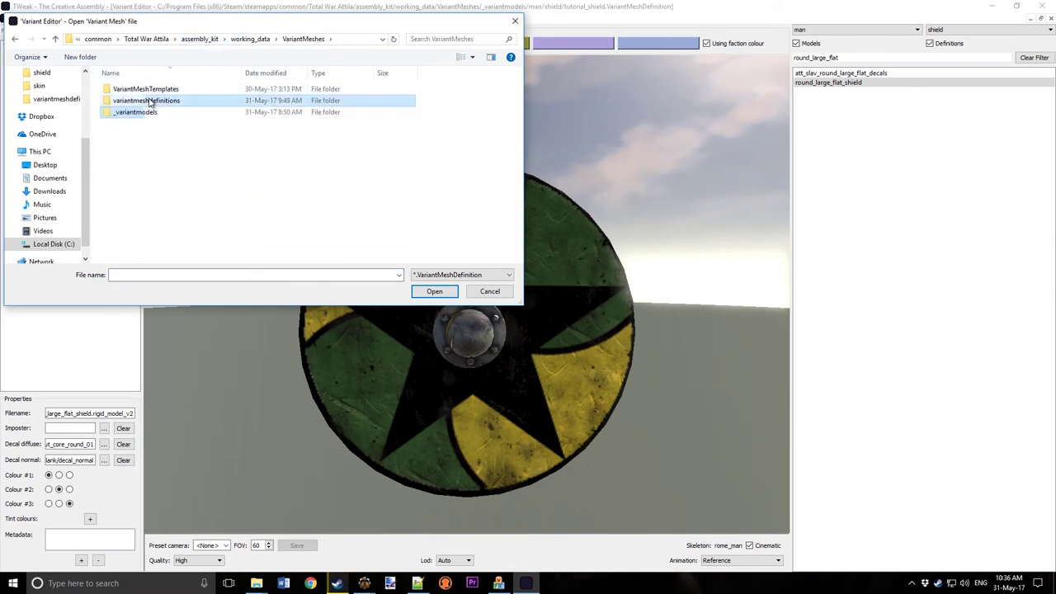
pyautogui.doubleClick(150, 101)
pyautogui.doubleClick(137, 89)
pyautogui.click(7, 45)
pyautogui.click(43, 139)
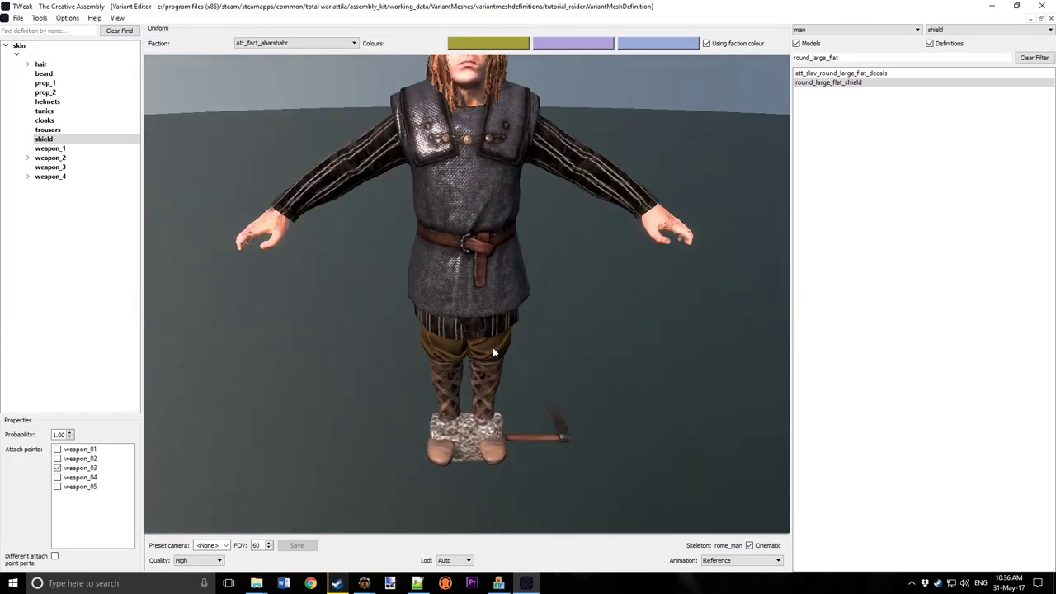
pyautogui.click(949, 30)
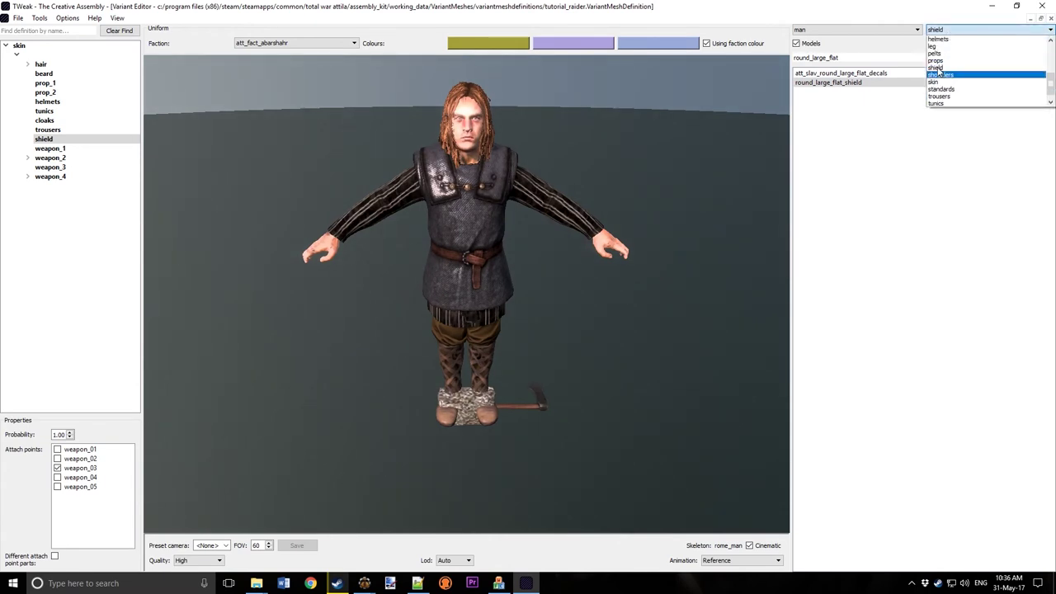
pyautogui.click(936, 68)
pyautogui.rightClick(41, 139)
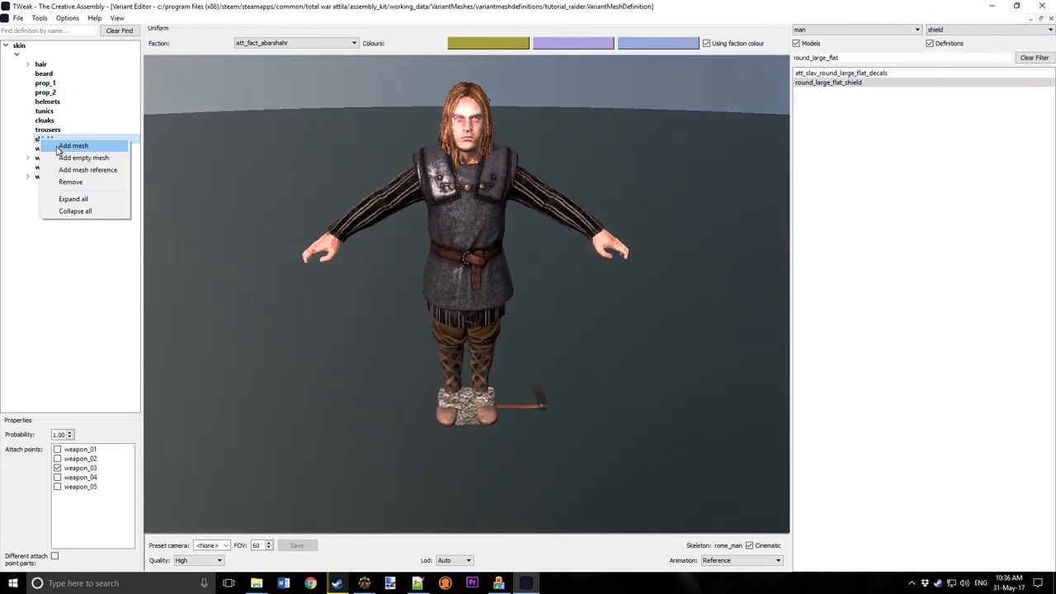
pyautogui.click(41, 140)
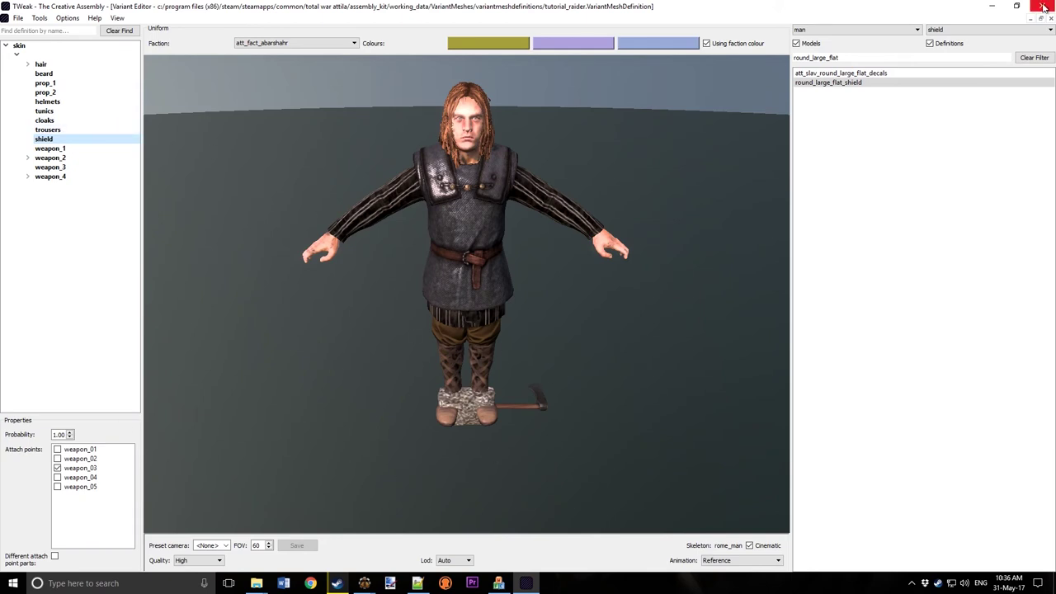
# Step: Filter the man shield category by "tut", add tutorial_shield to the raider's shield slot, and check the slot's weapon_03 attach point
pyautogui.click(948, 30)
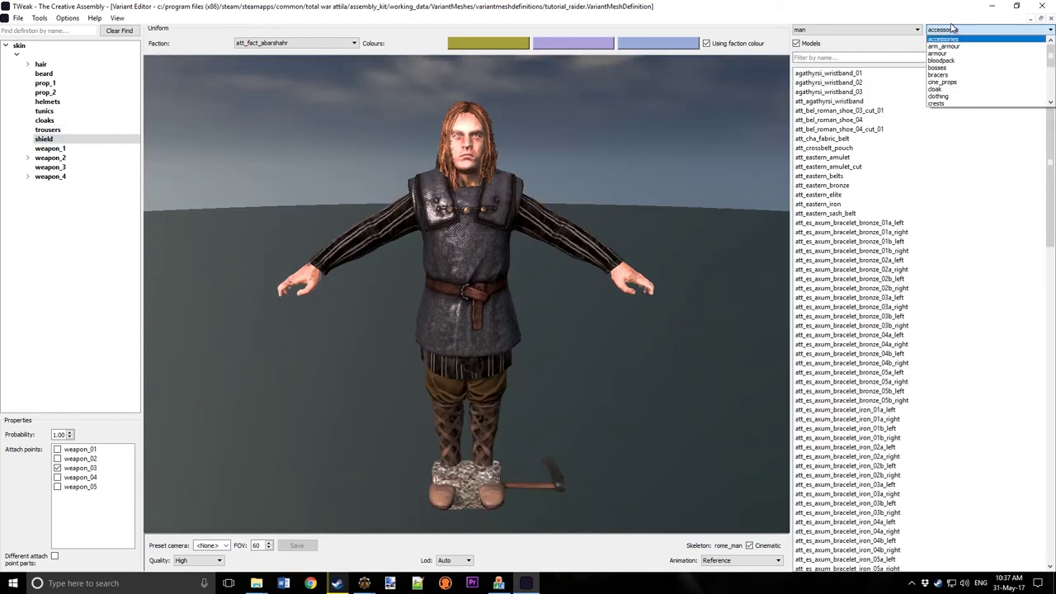
pyautogui.scroll(-5, 932, 67)
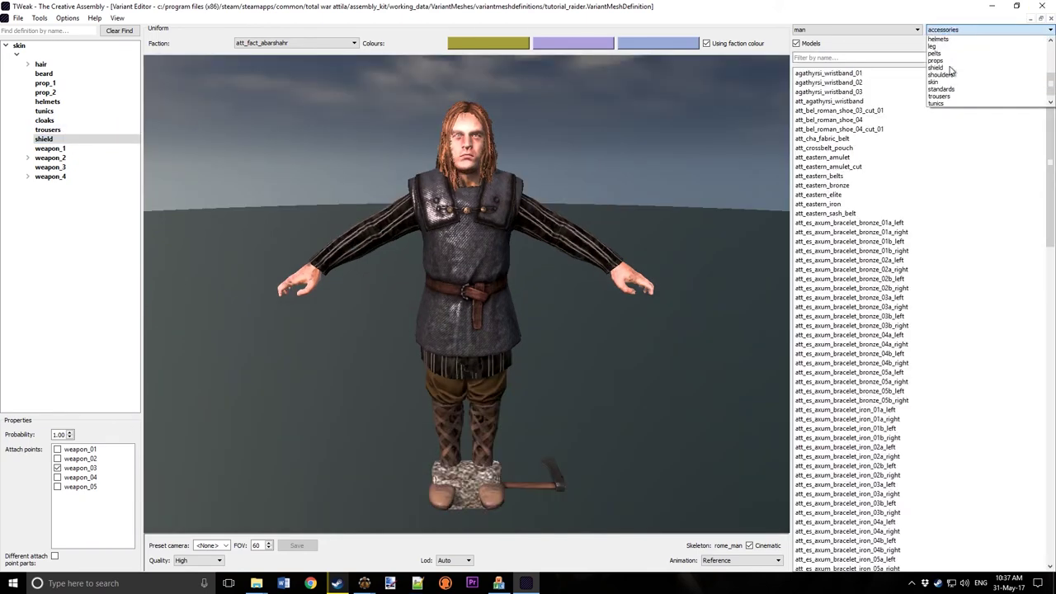
pyautogui.click(936, 60)
pyautogui.click(905, 59)
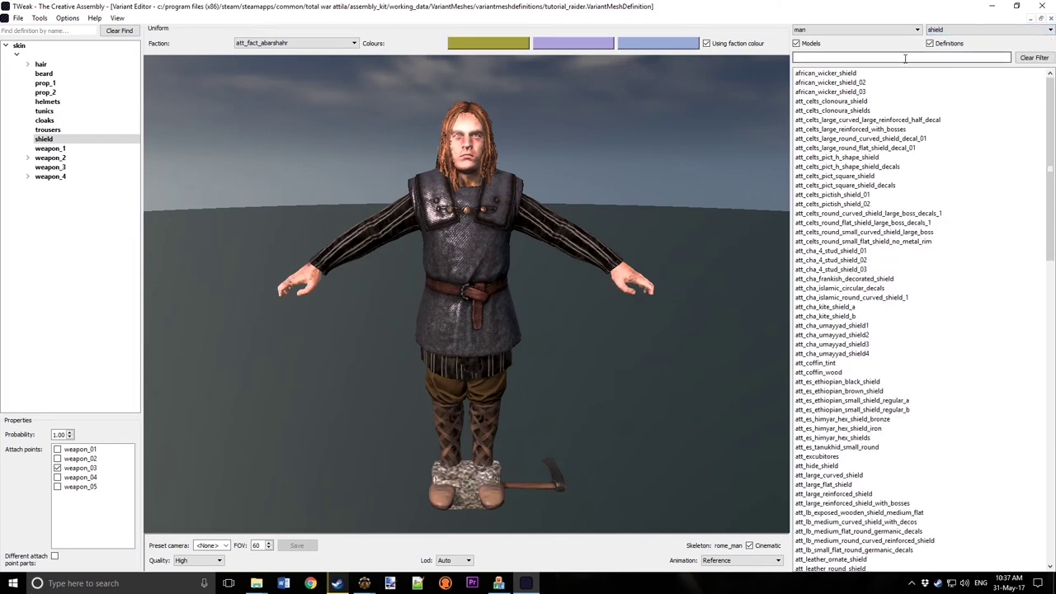
pyautogui.write('tut')
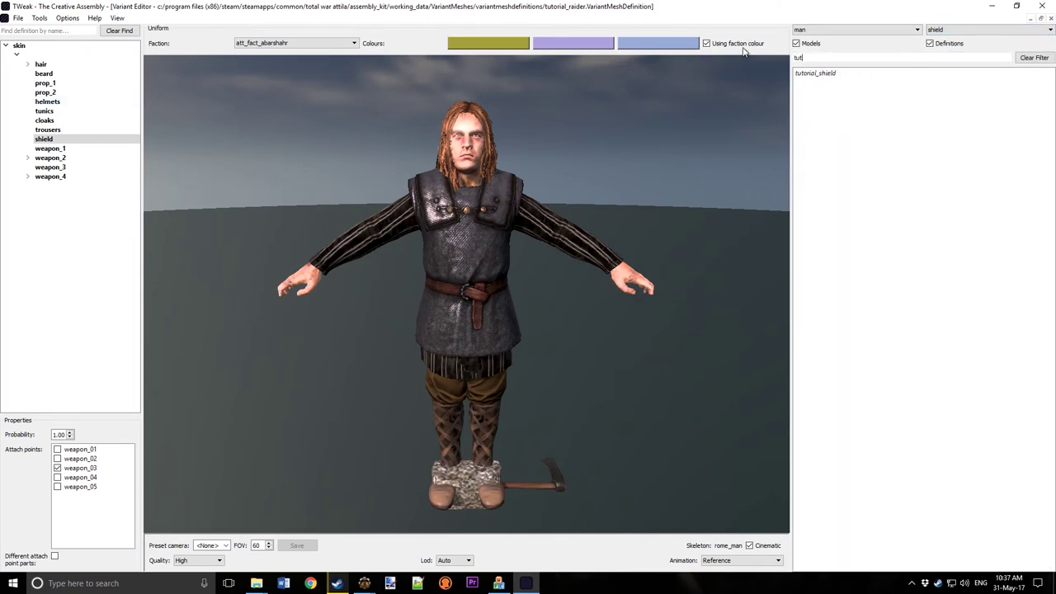
pyautogui.doubleClick(810, 74)
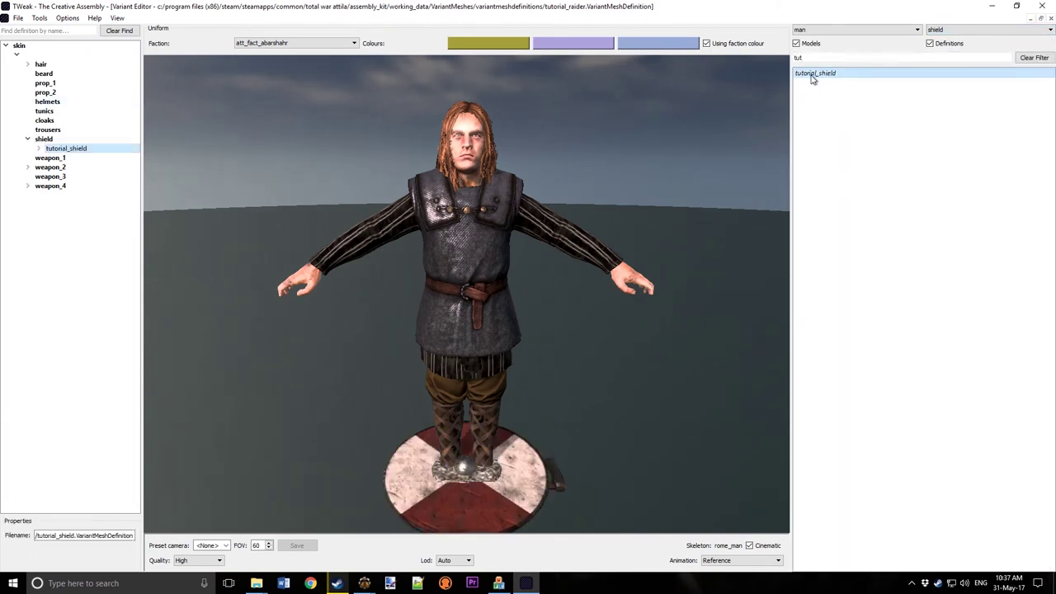
pyautogui.click(44, 139)
pyautogui.click(58, 468)
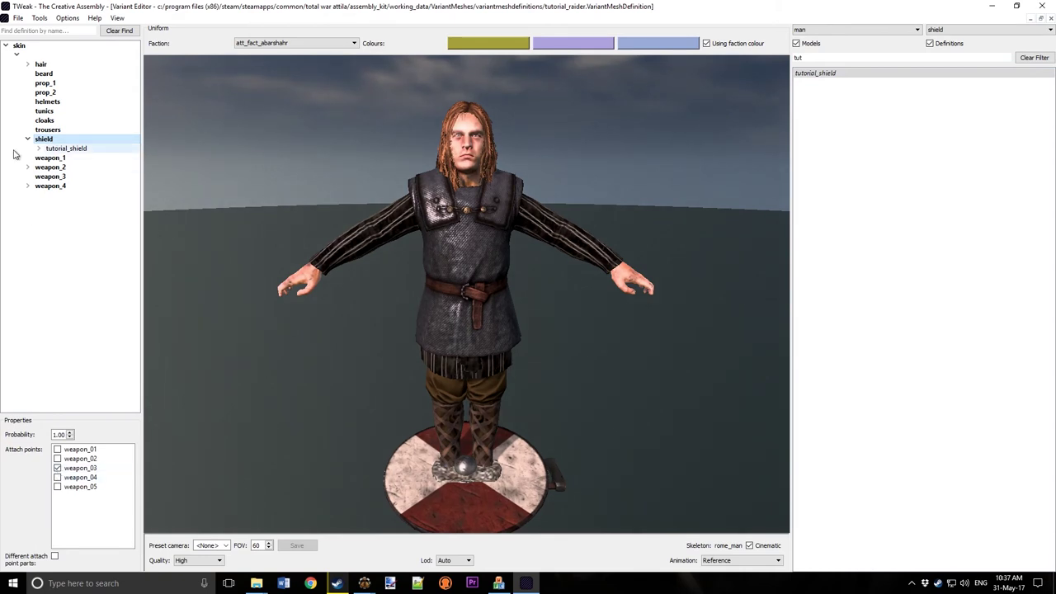
# Step: Expand tutorial_shield's shields slot and add a lime-green tint colour to its first round_large_flat_shield
pyautogui.click(39, 149)
pyautogui.click(49, 159)
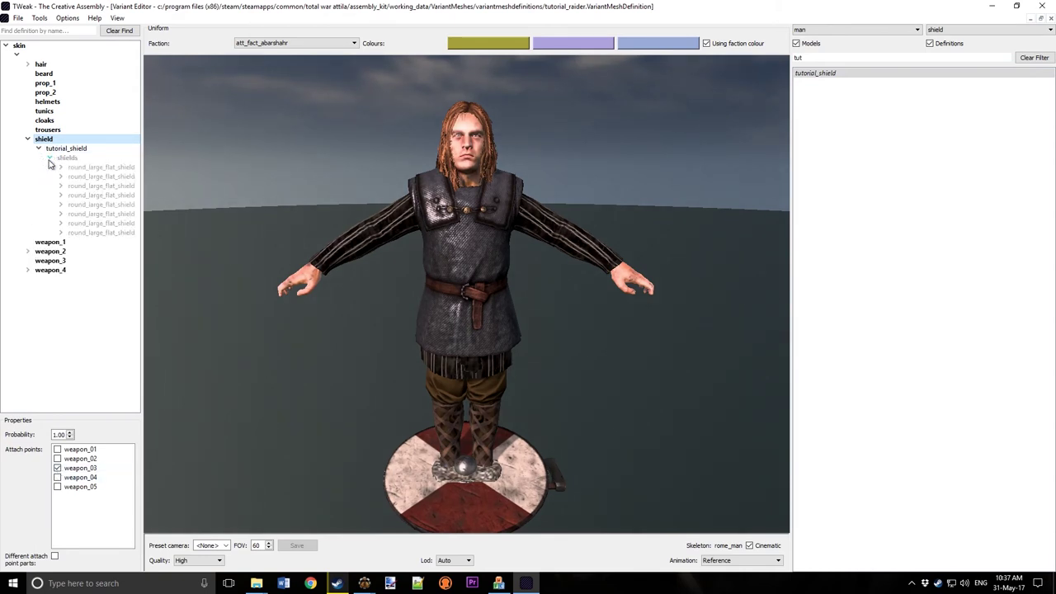
pyautogui.click(92, 177)
pyautogui.click(91, 167)
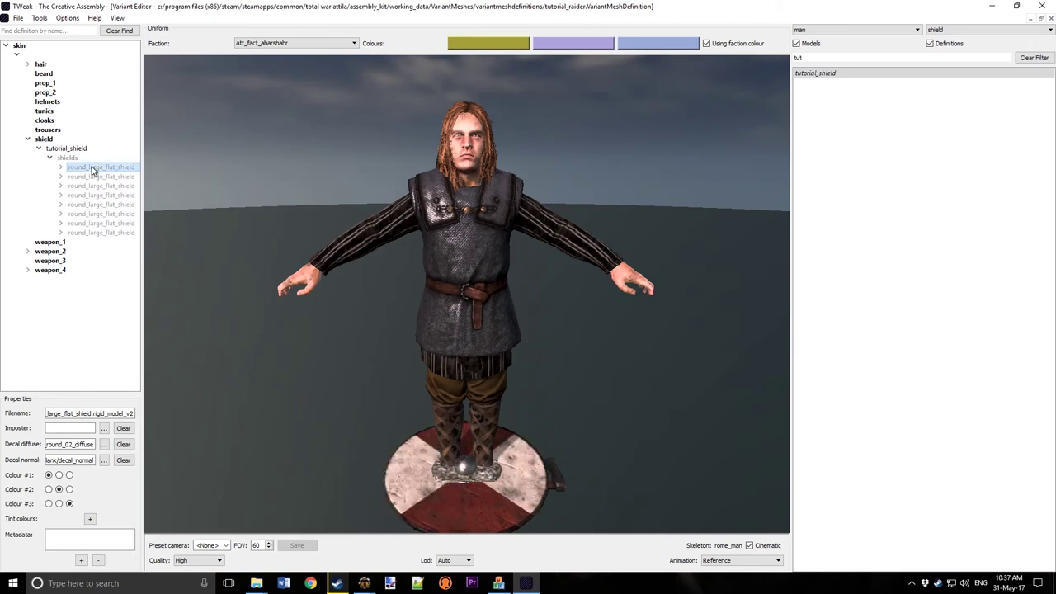
pyautogui.click(90, 518)
pyautogui.click(80, 505)
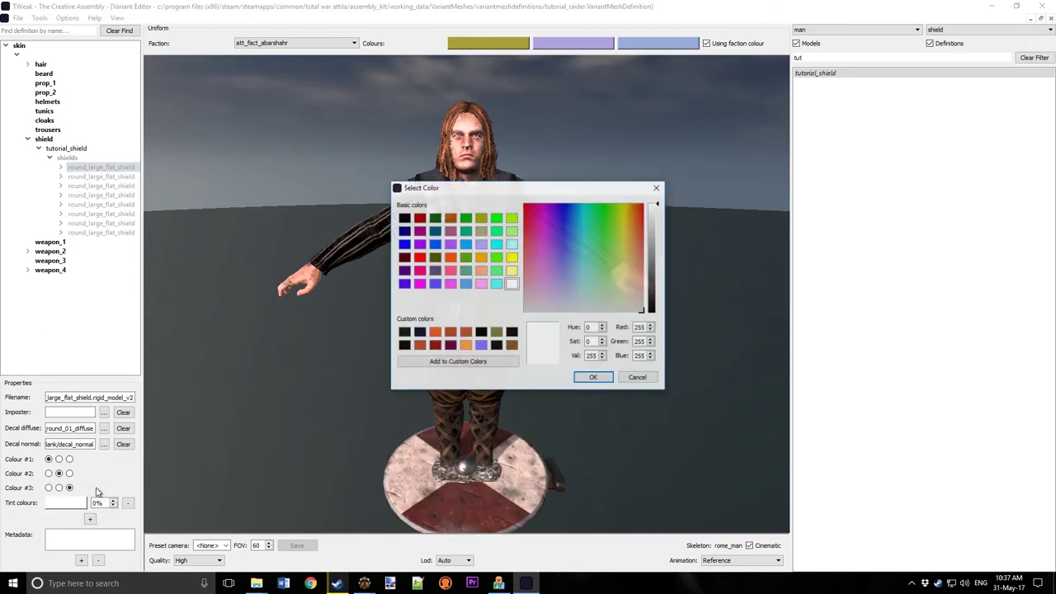
pyautogui.click(512, 218)
pyautogui.click(590, 378)
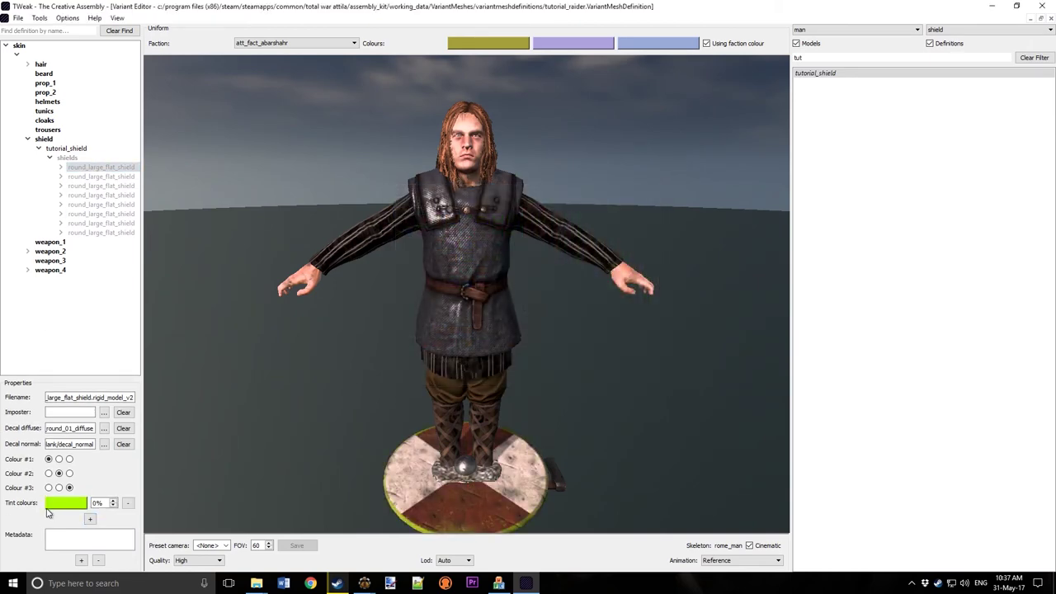
# Step: Add a second tint colour to the first round_large_flat_shield and make it blue-violet
pyautogui.click(90, 519)
pyautogui.click(66, 502)
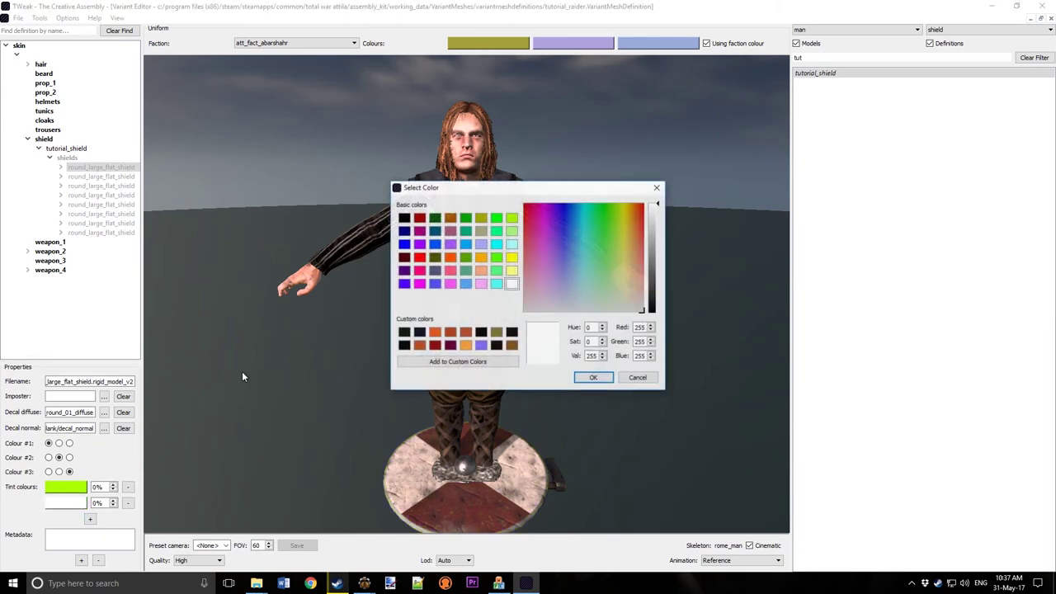
pyautogui.click(404, 284)
pyautogui.click(592, 379)
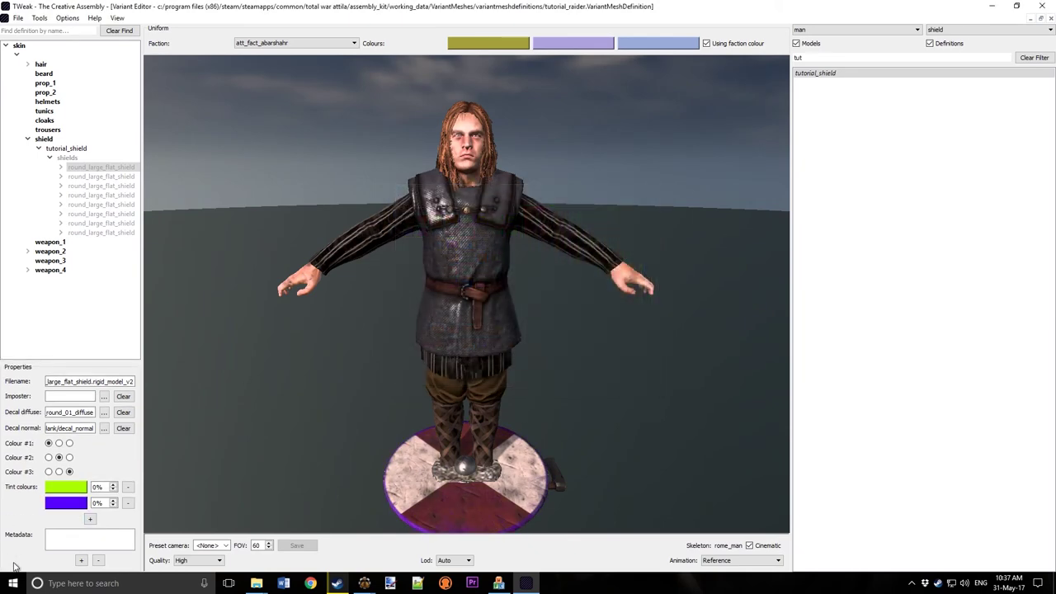
# Step: Add a third tint colour to the first round_large_flat_shield and make it dark red
pyautogui.click(90, 519)
pyautogui.click(66, 505)
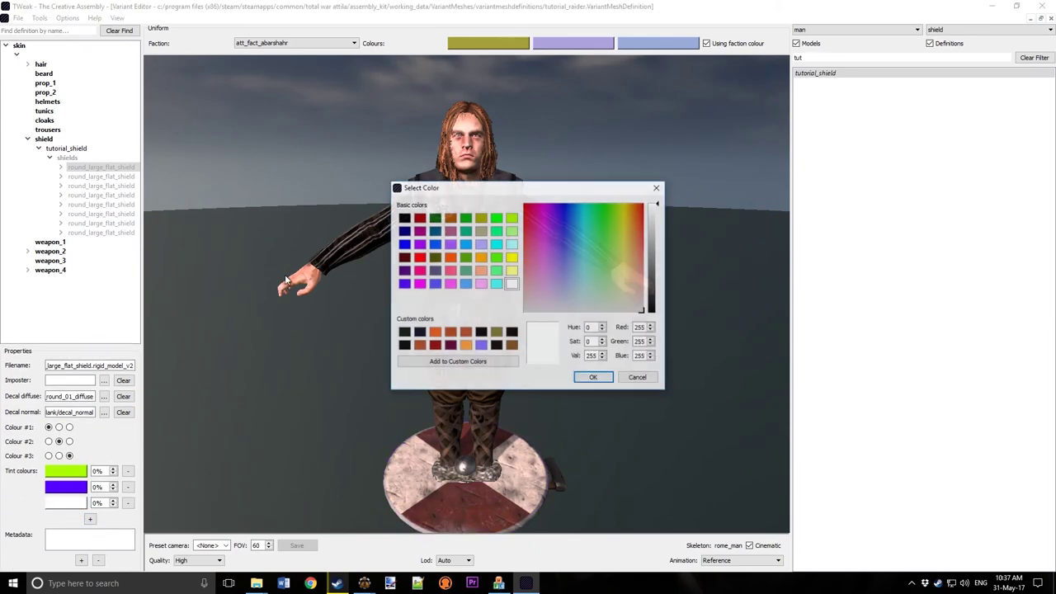
pyautogui.click(419, 217)
pyautogui.click(594, 379)
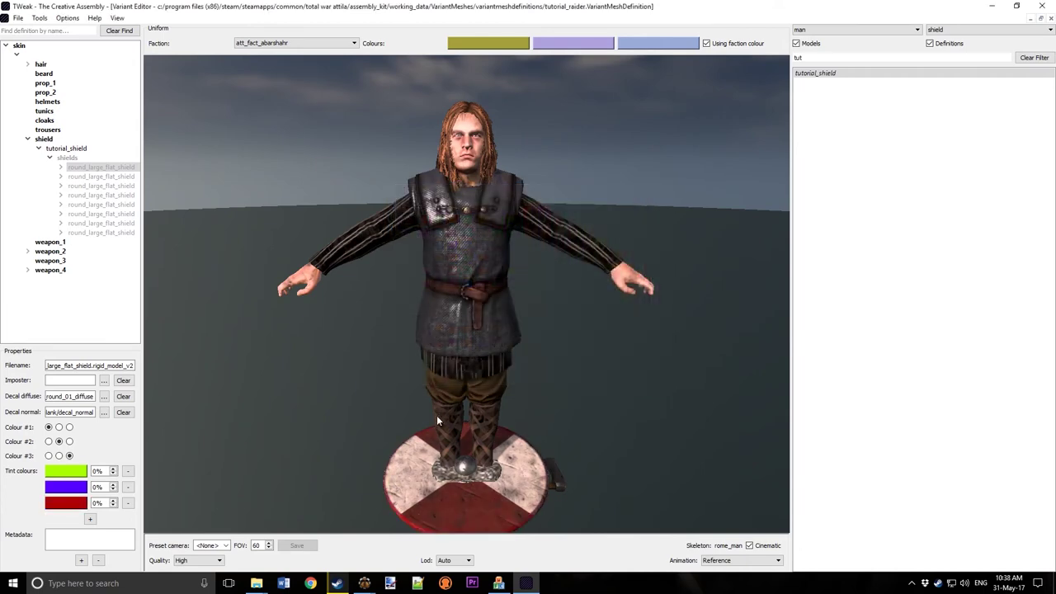
# Step: Preview other shields in tutorial_shield, adding a white tint colour to the fifth, and reselect the first shield
pyautogui.scroll(3, 437, 415)
pyautogui.click(93, 195)
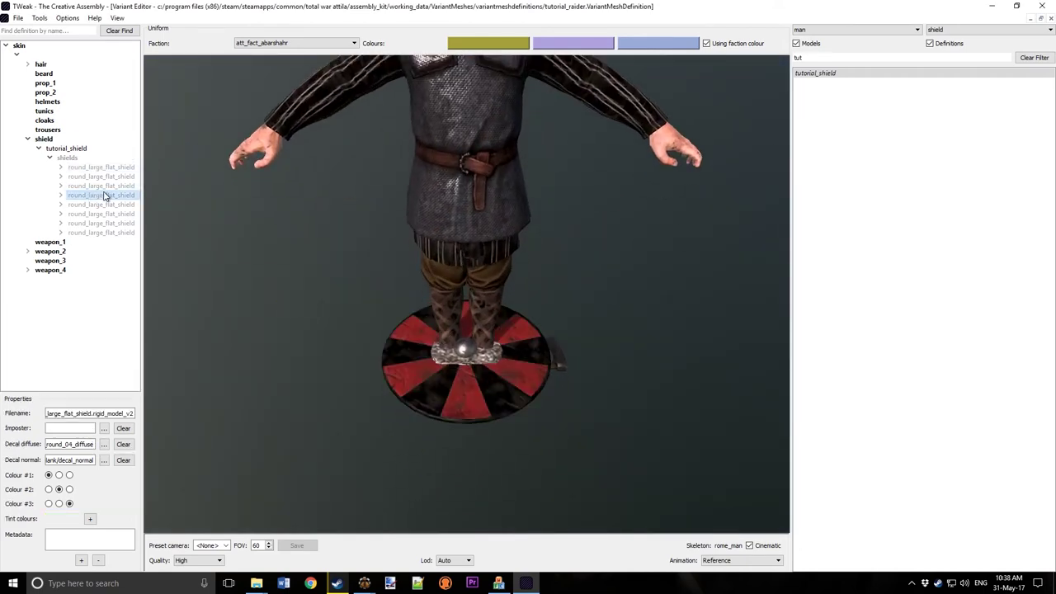
pyautogui.click(105, 205)
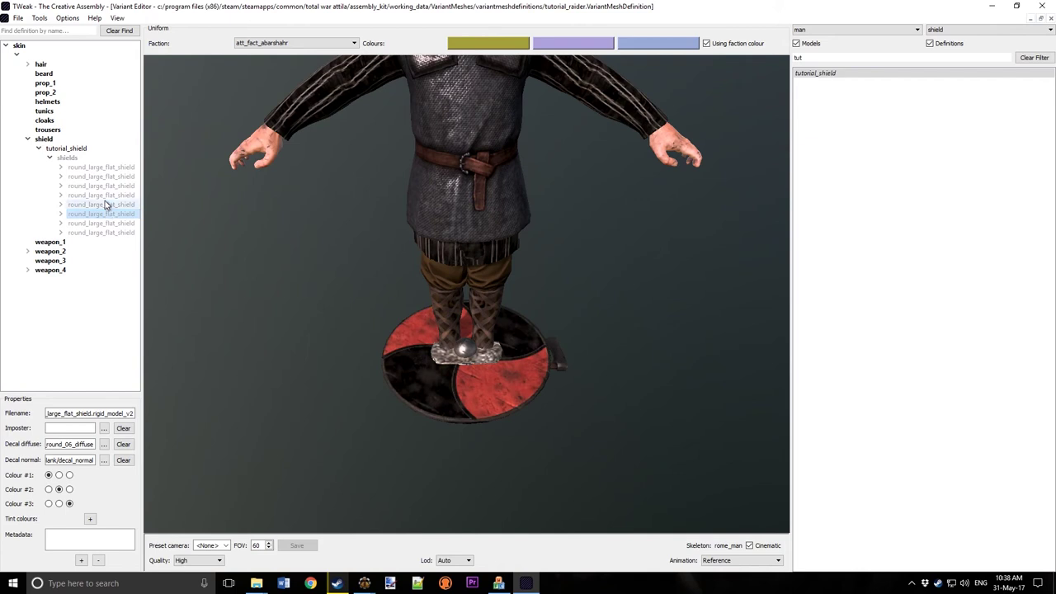
pyautogui.click(90, 521)
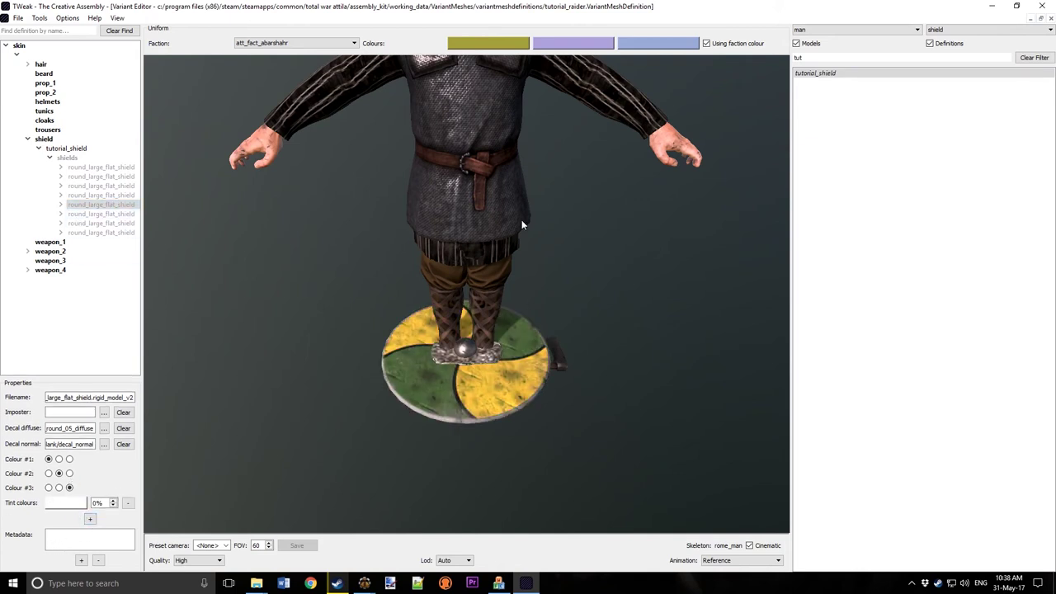
pyautogui.click(91, 167)
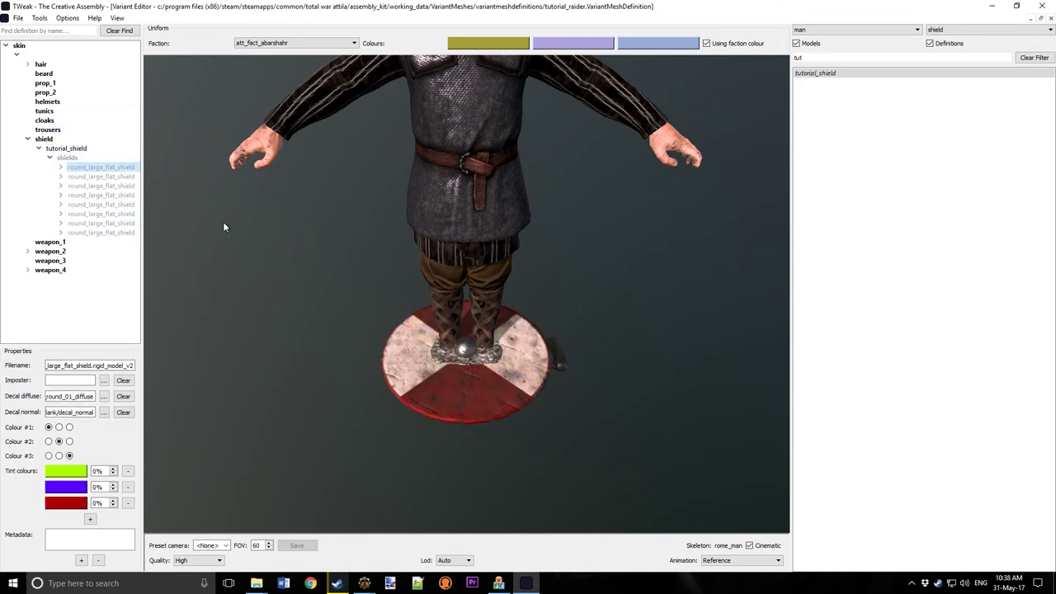
pyautogui.scroll(-3, 520, 279)
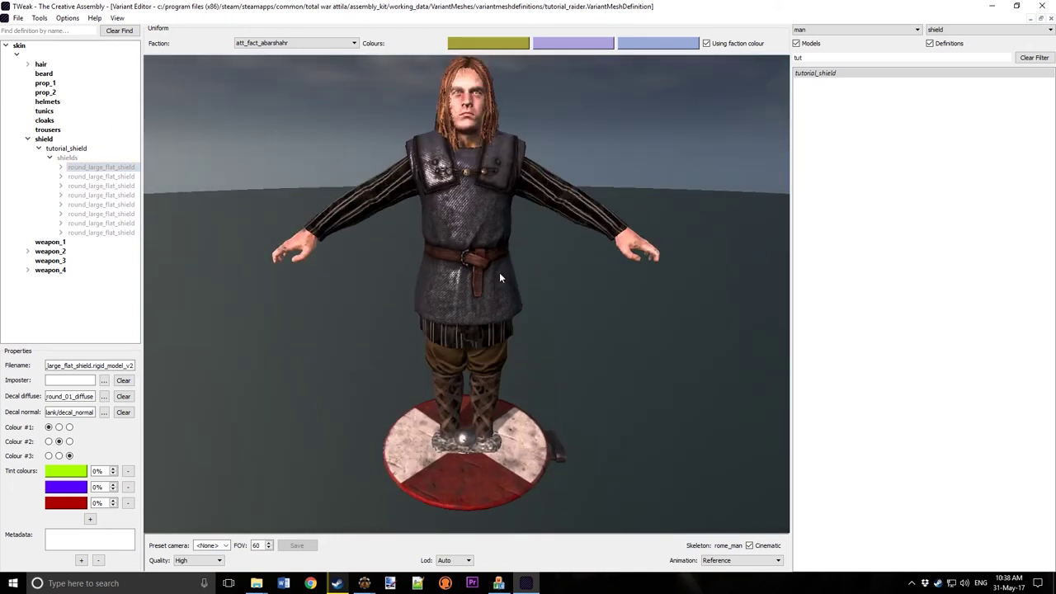
pyautogui.scroll(-1, 499, 277)
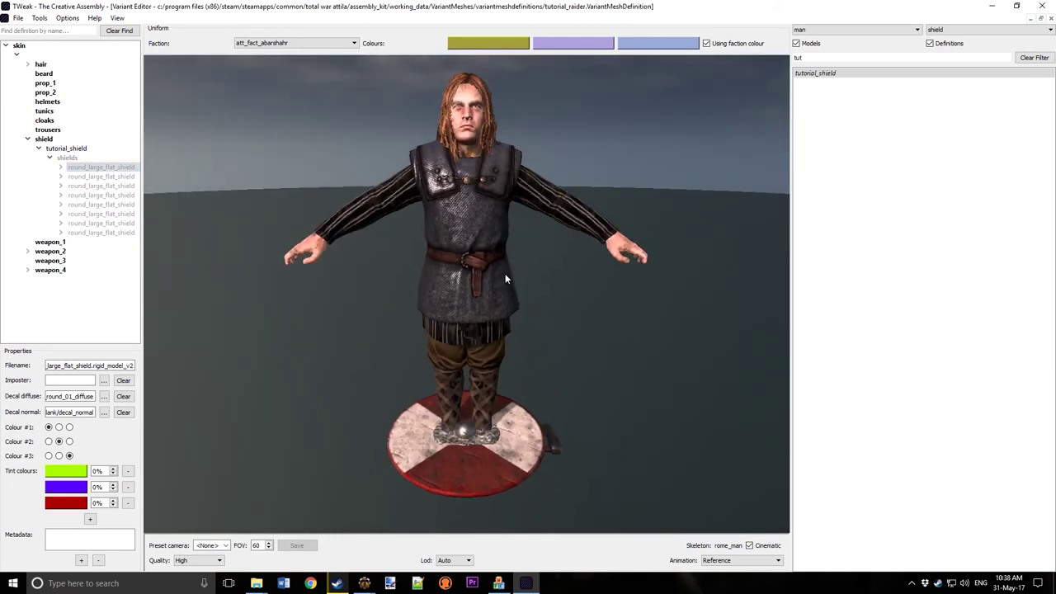
# Step: Examine the contents and attach points of the raider's weapon_2, weapon_3 and weapon_4 slots and its tutorial_shield entry
pyautogui.click(29, 64)
pyautogui.click(29, 64)
pyautogui.click(27, 252)
pyautogui.click(27, 252)
pyautogui.click(28, 261)
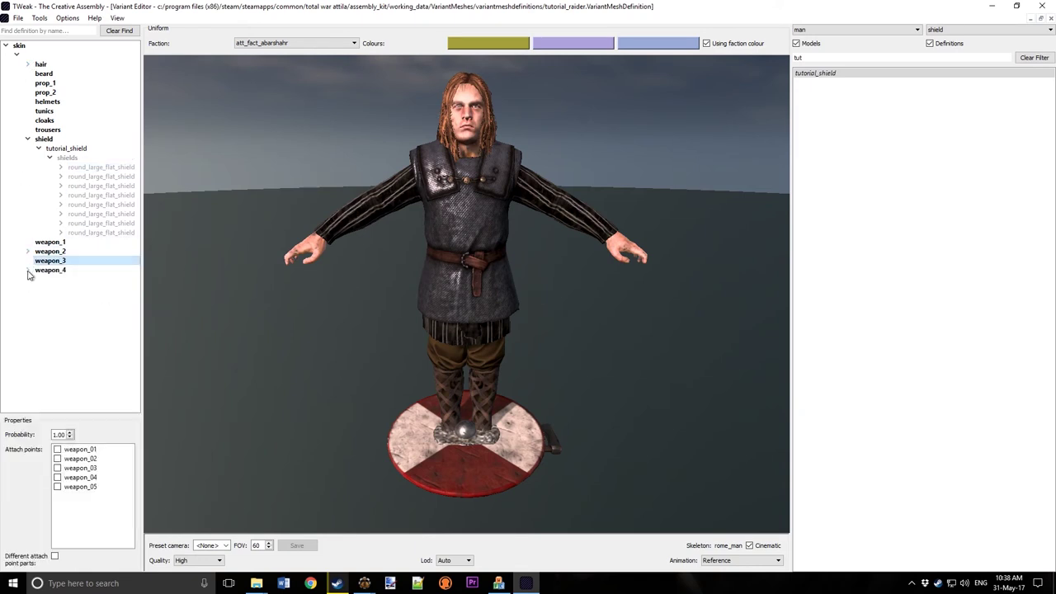
pyautogui.click(70, 279)
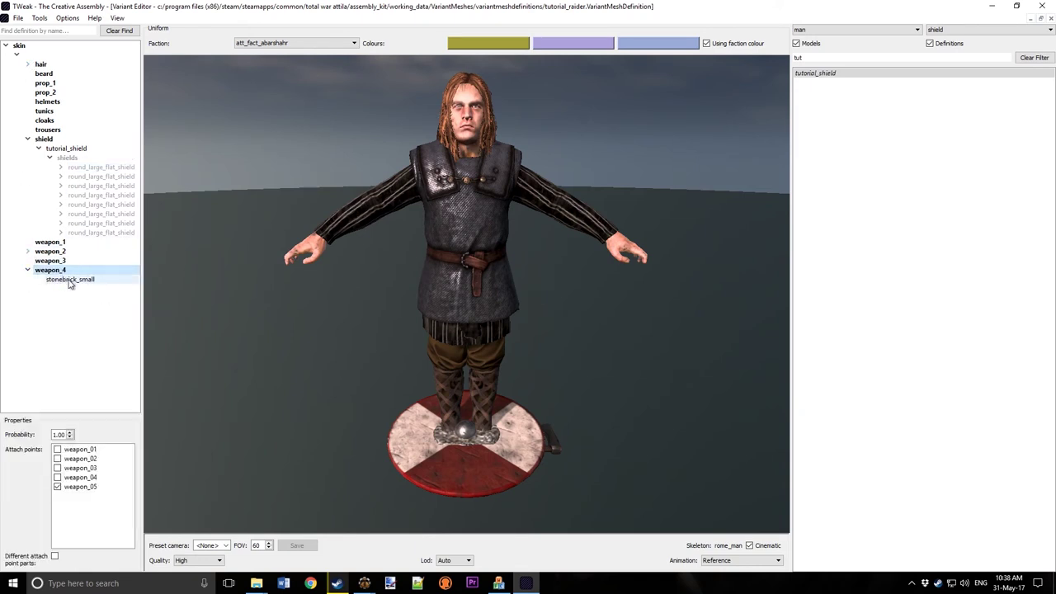
pyautogui.click(27, 252)
pyautogui.click(38, 252)
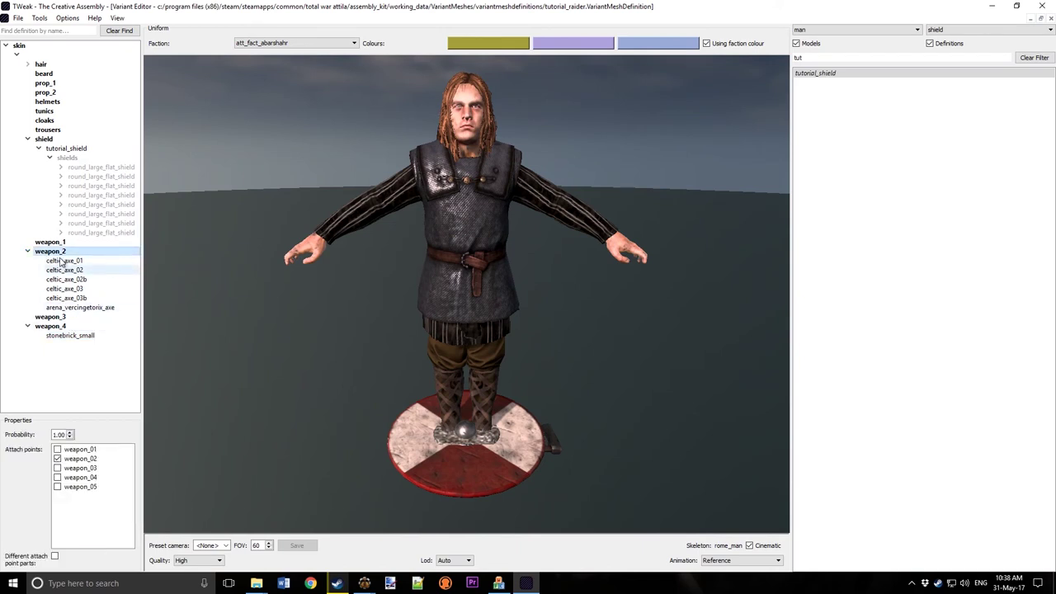
pyautogui.click(64, 148)
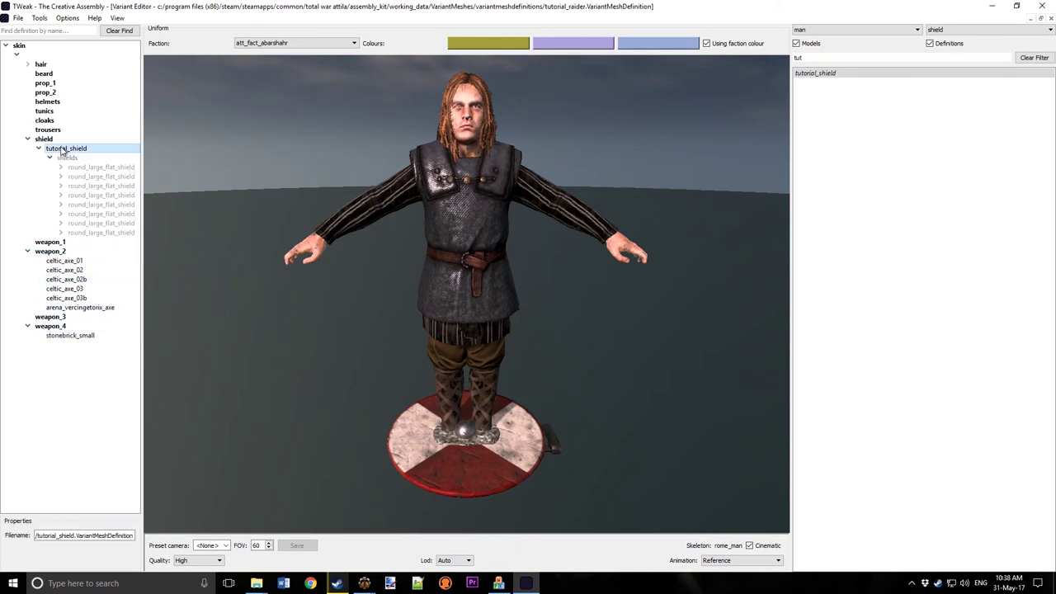
pyautogui.click(50, 250)
pyautogui.click(50, 326)
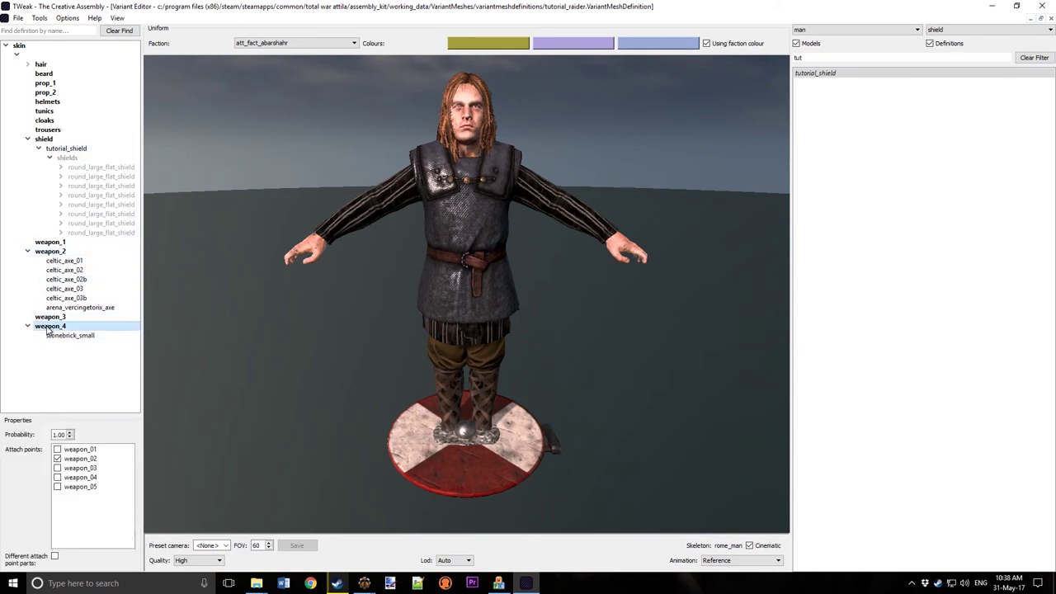
# Step: Expand the hair slot and preview the tutorial_raider_1 and tutorial_raider_2 definitions on the model
pyautogui.click(28, 64)
pyautogui.click(68, 73)
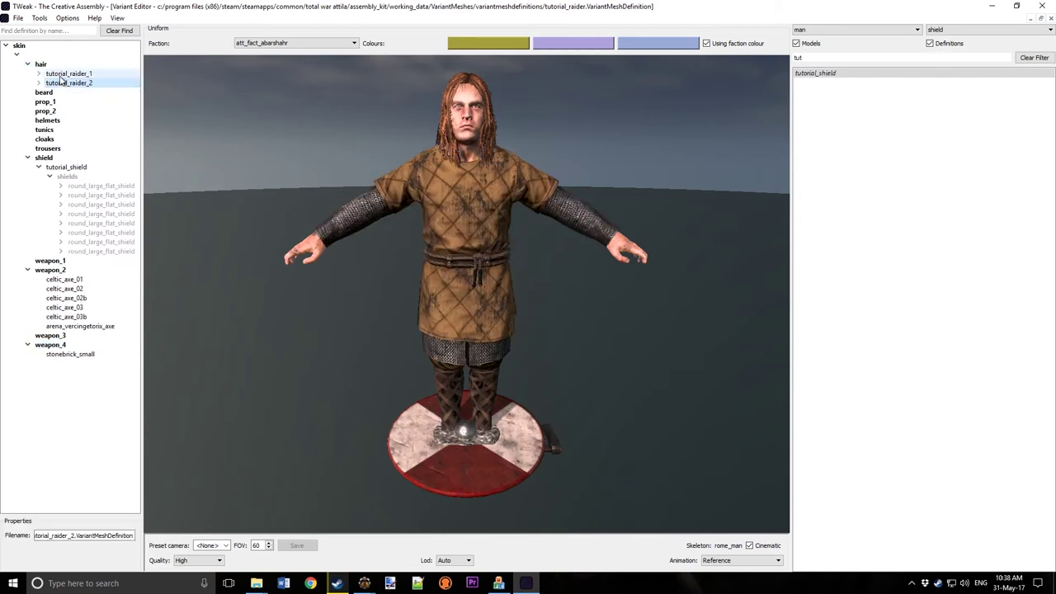
pyautogui.click(64, 83)
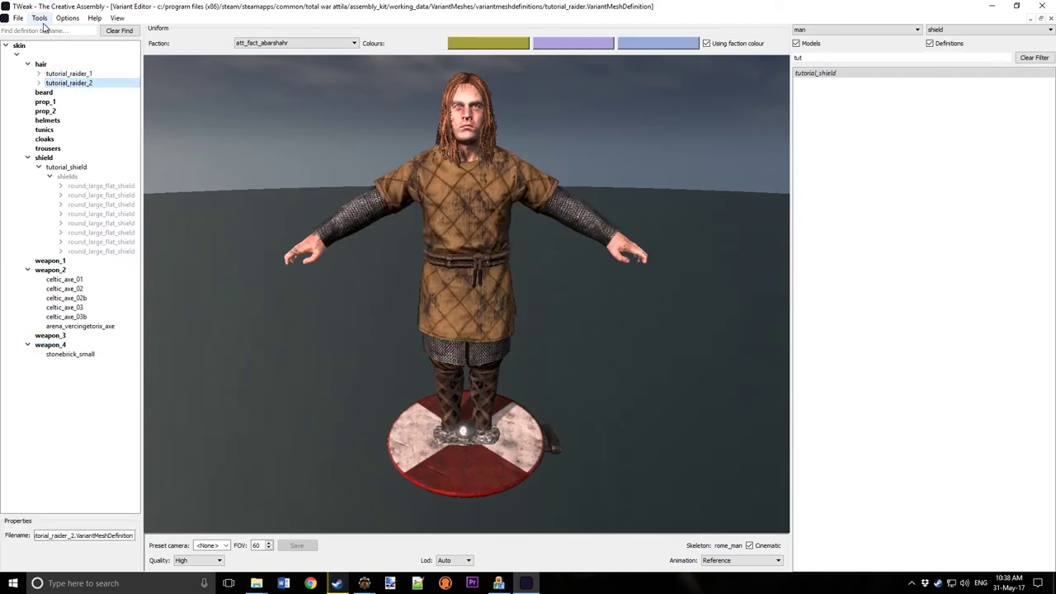
# Step: Save the variant definition over the existing tutorial_raider.VariantMeshDefinition in the variantmeshdefinitions folder
pyautogui.click(17, 17)
pyautogui.click(49, 85)
pyautogui.click(184, 89)
pyautogui.click(429, 292)
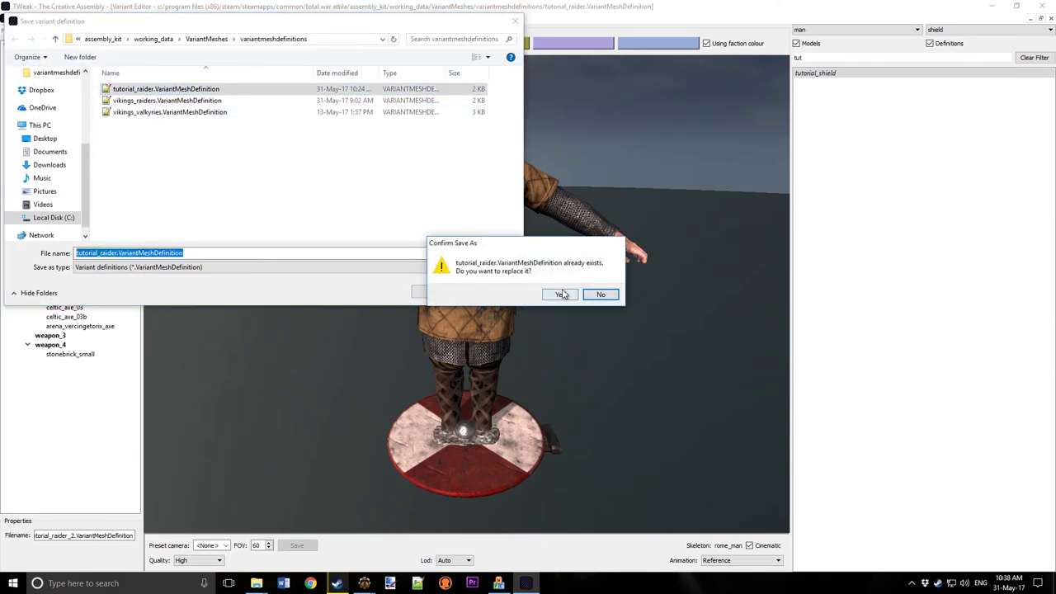
pyautogui.click(561, 294)
pyautogui.click(620, 310)
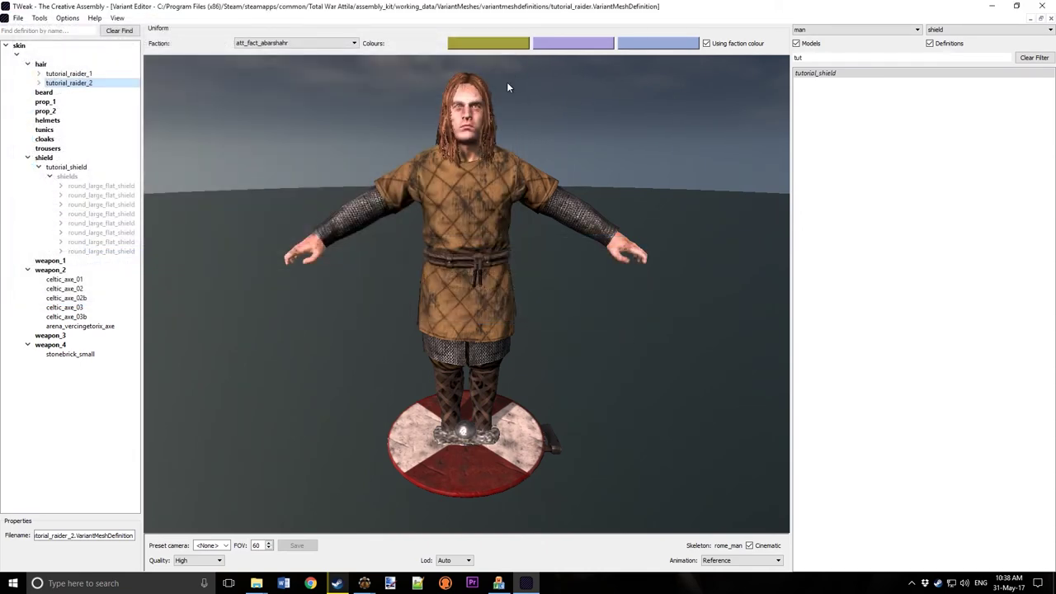
pyautogui.click(519, 358)
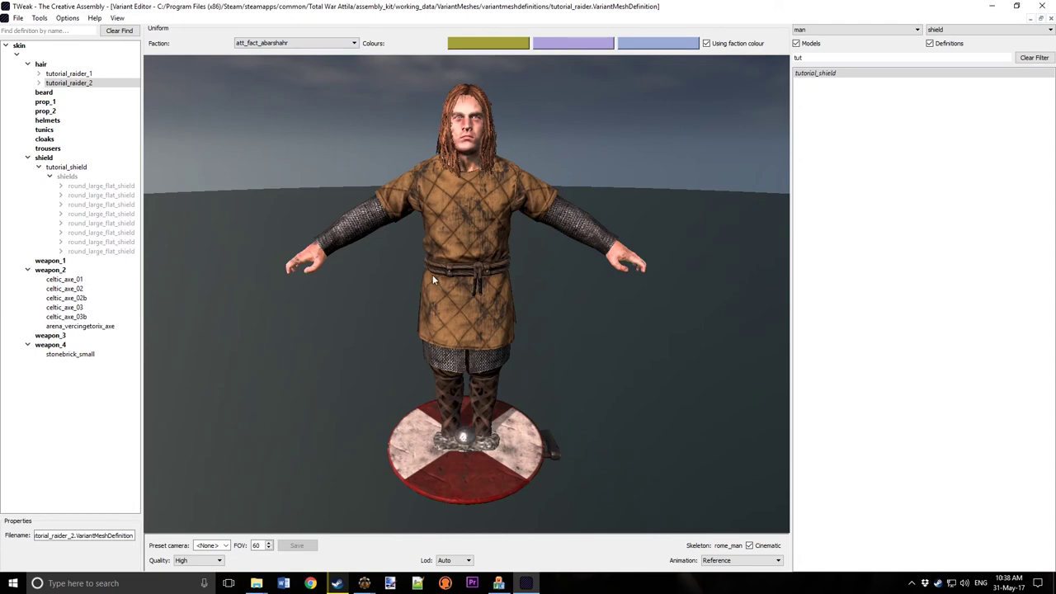
pyautogui.moveTo(434, 289)
pyautogui.mouseDown()
pyautogui.moveTo(587, 285)
pyautogui.moveTo(370, 306)
pyautogui.moveTo(437, 294)
pyautogui.mouseUp()
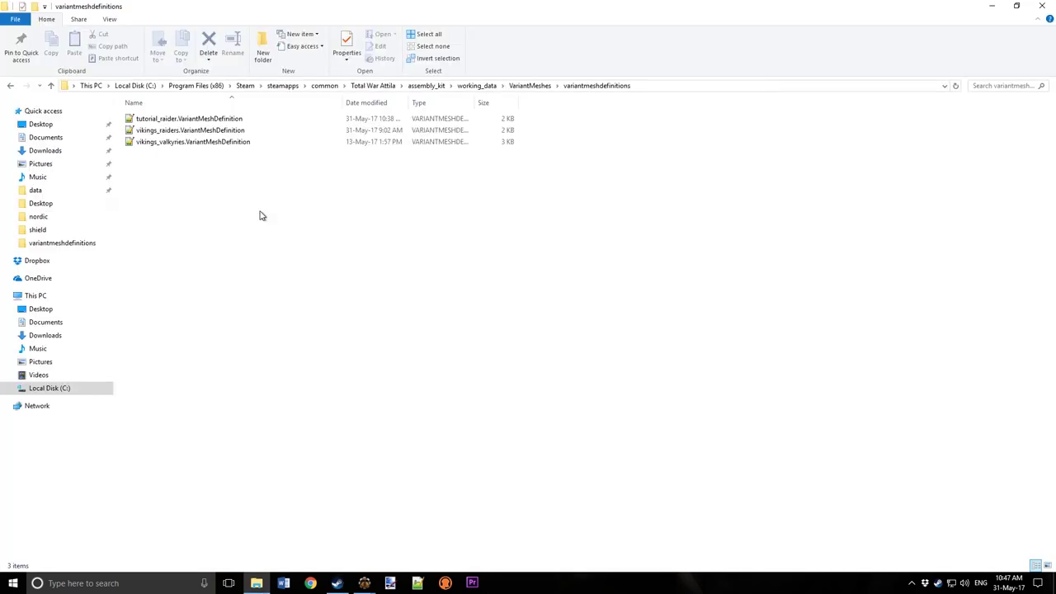
# Step: Switch to the Pack File Manager window with models.pack and locate the att_ger_germanic entries in variantmeshes/variantmeshdefinitions
pyautogui.moveTo(364, 587)
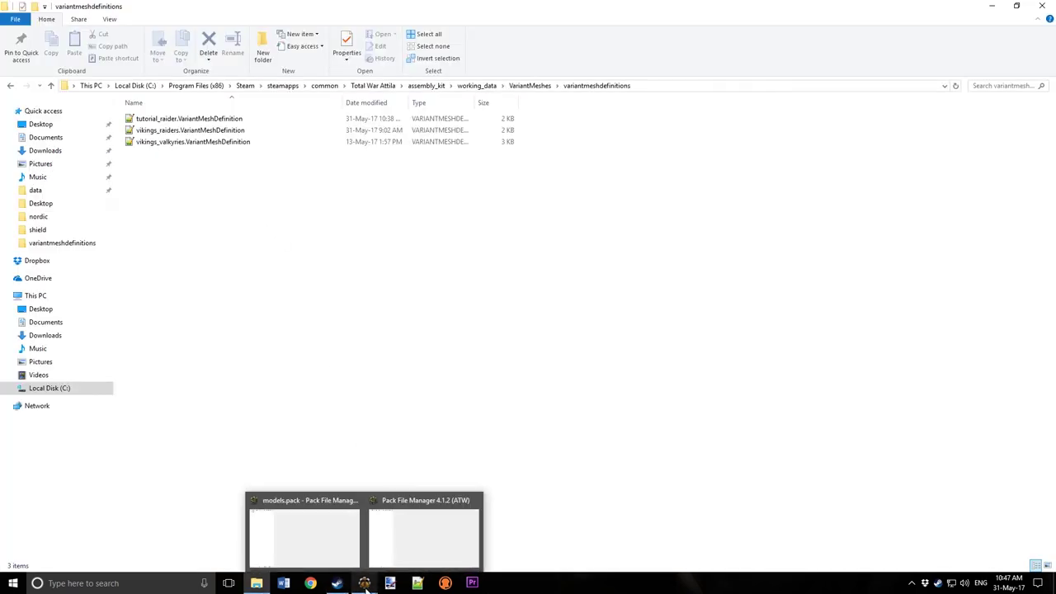
pyautogui.moveTo(405, 528)
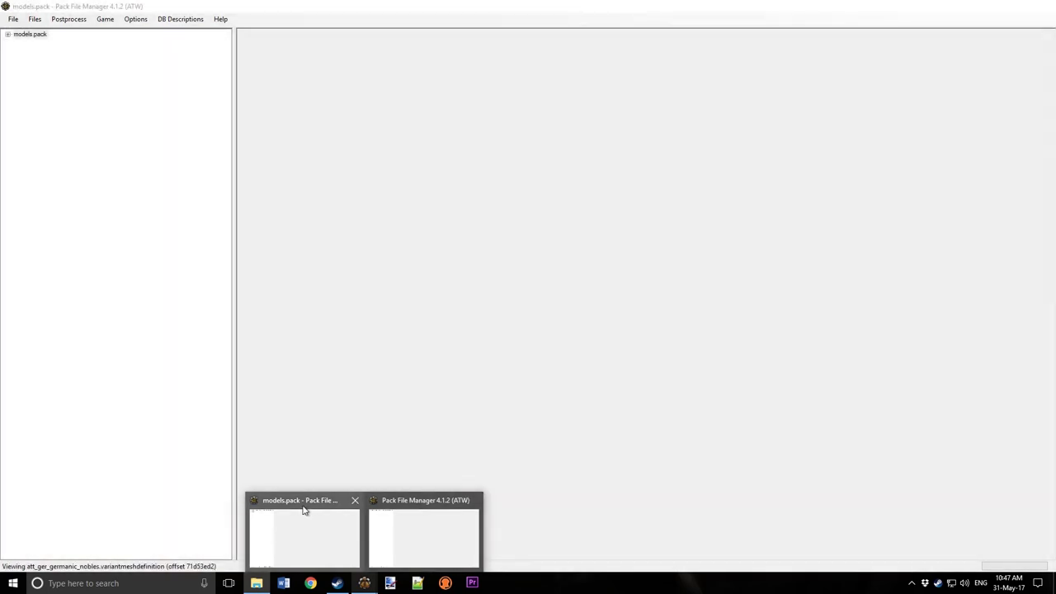
pyautogui.click(306, 511)
pyautogui.click(7, 34)
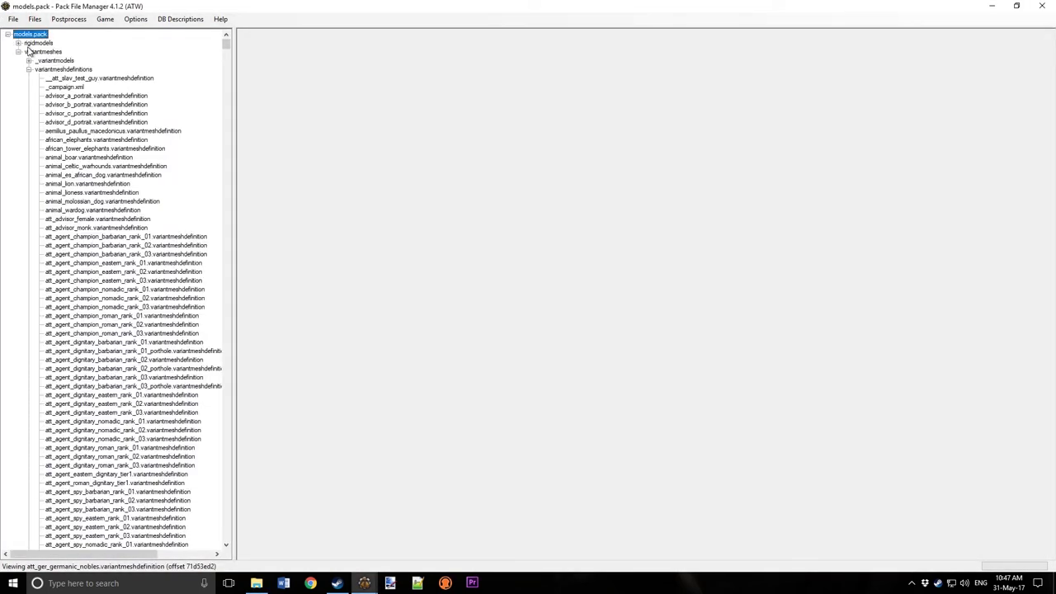
pyautogui.click(18, 52)
pyautogui.click(18, 52)
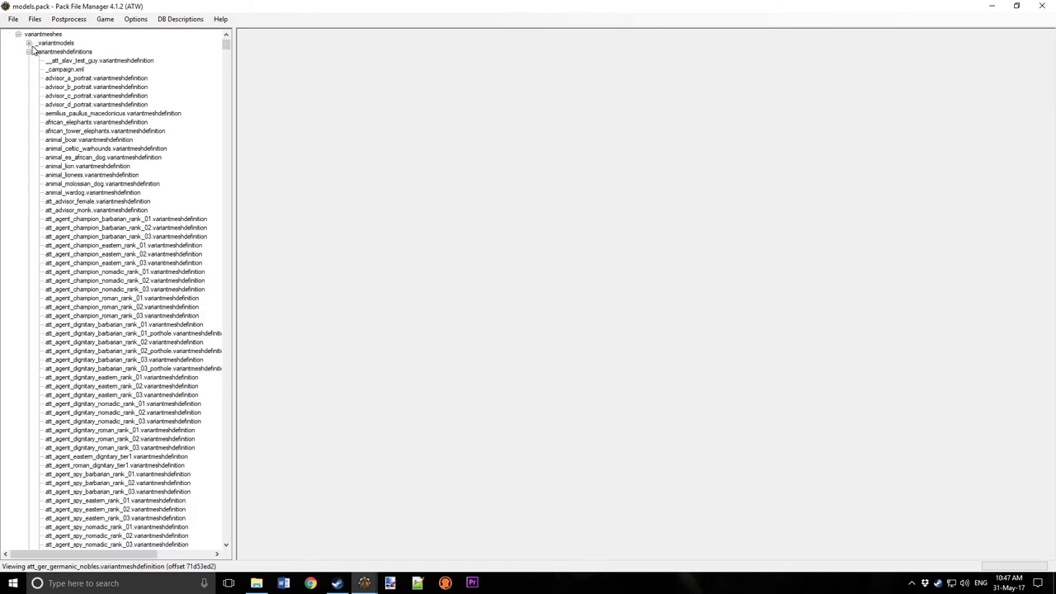
pyautogui.moveTo(229, 48); pyautogui.dragTo(218, 304)
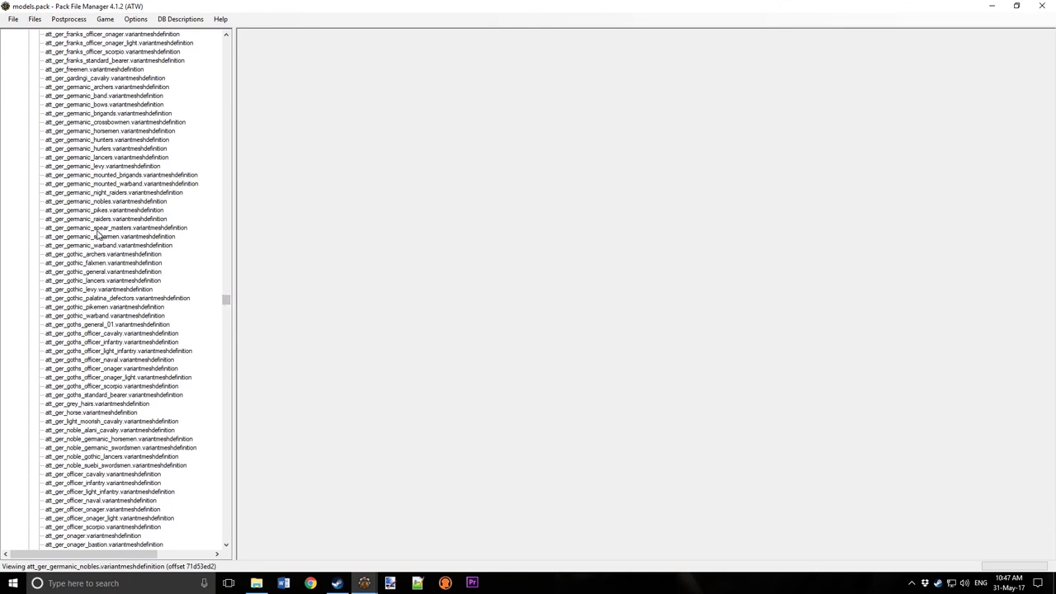
pyautogui.scroll(1, 97, 234)
# Step: Copy the file name of att_ger_germanic_nobles.variantmeshdefinition without renaming the entry
pyautogui.rightClick(107, 228)
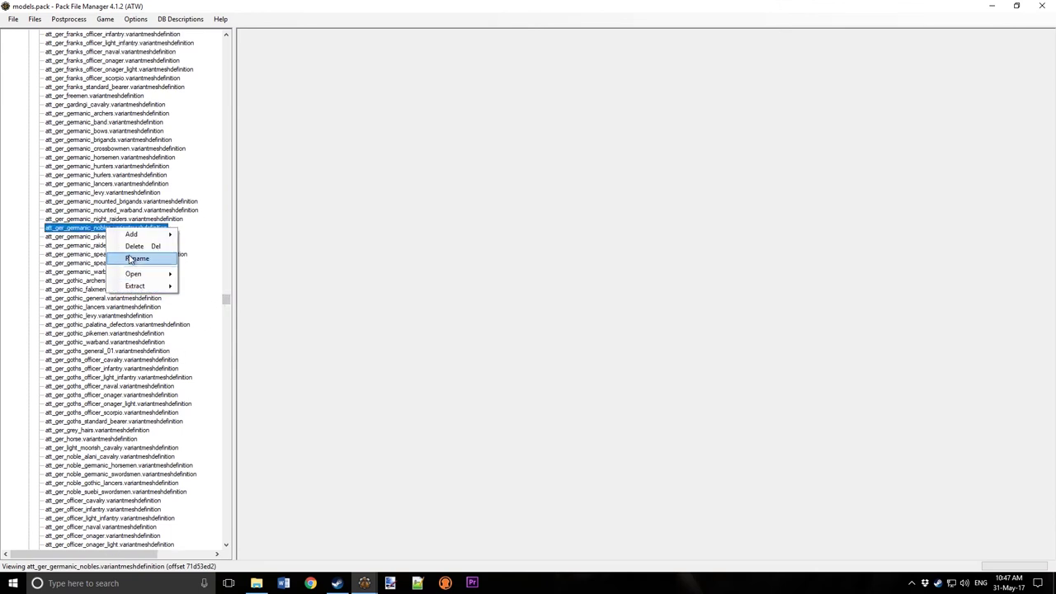
pyautogui.click(132, 258)
pyautogui.rightClick(71, 229)
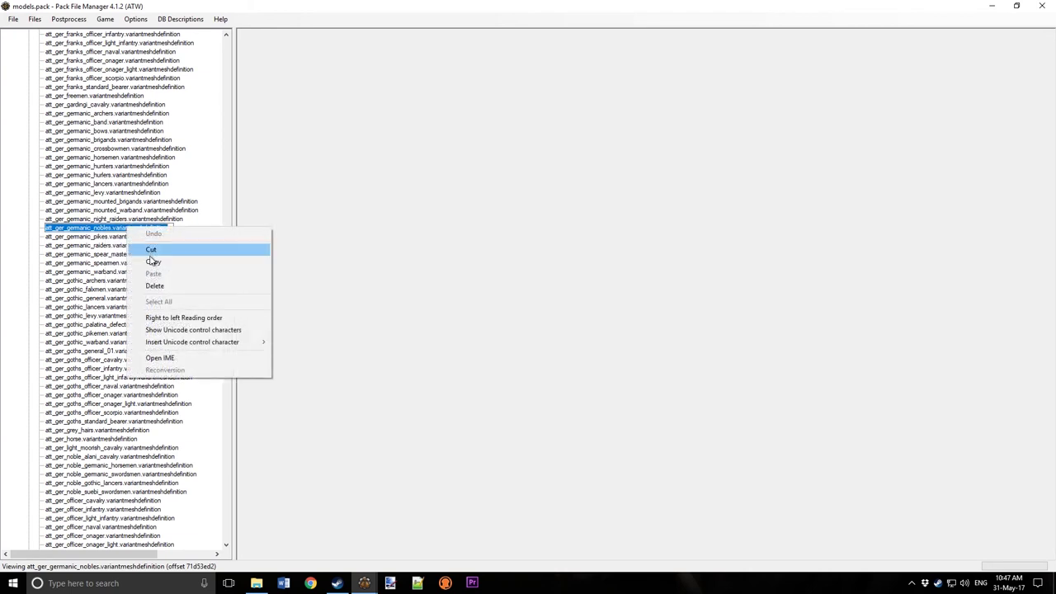
pyautogui.click(99, 259)
pyautogui.click(107, 183)
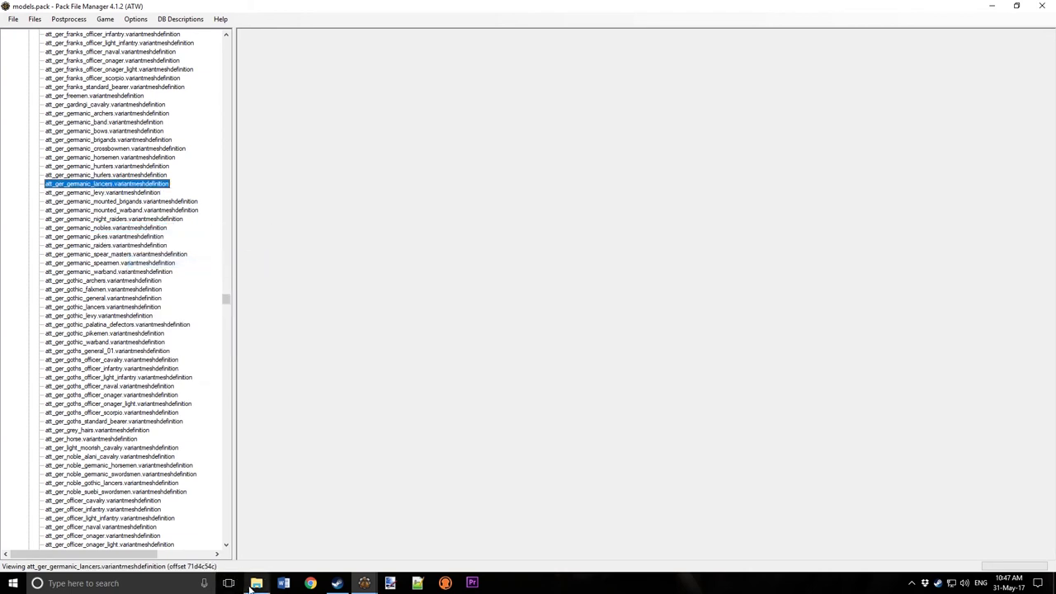
# Step: Switch to the variantmeshdefinitions folder in File Explorer and rename tutorial_raider.VariantMeshDefinition as att_ger_germanic_nobles.VariantMeshDefinition
pyautogui.moveTo(257, 583)
pyautogui.click(264, 537)
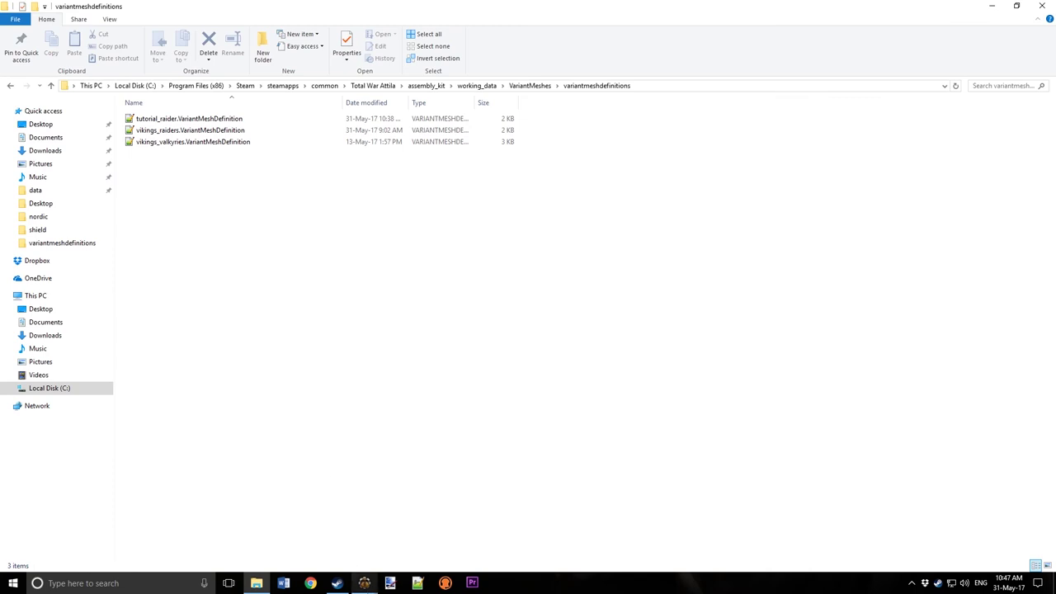
pyautogui.click(187, 123)
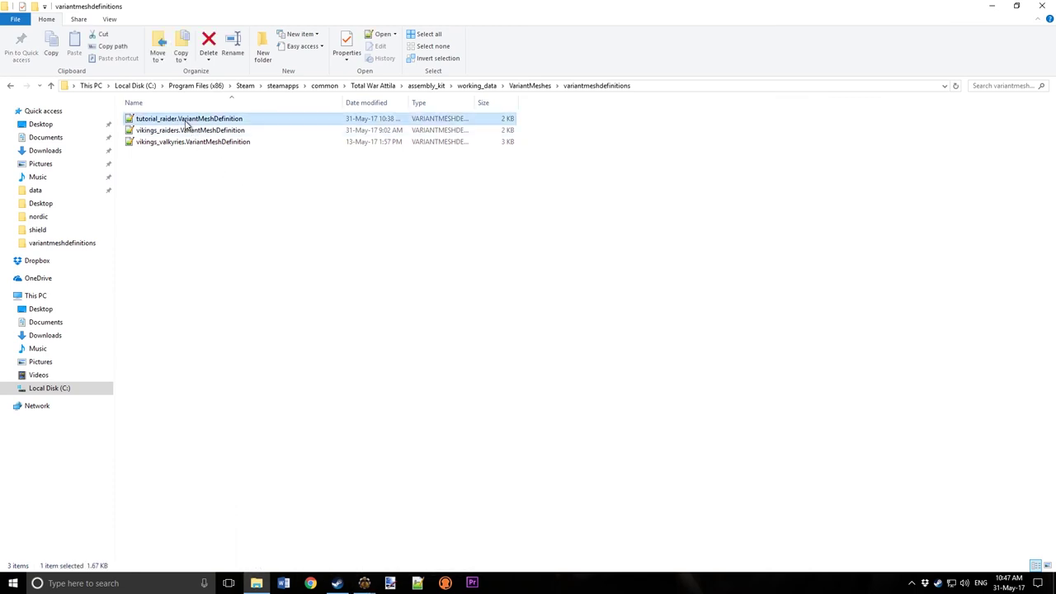
pyautogui.rightClick(187, 123)
pyautogui.click(230, 338)
pyautogui.hotkey('ctrl', 'v')
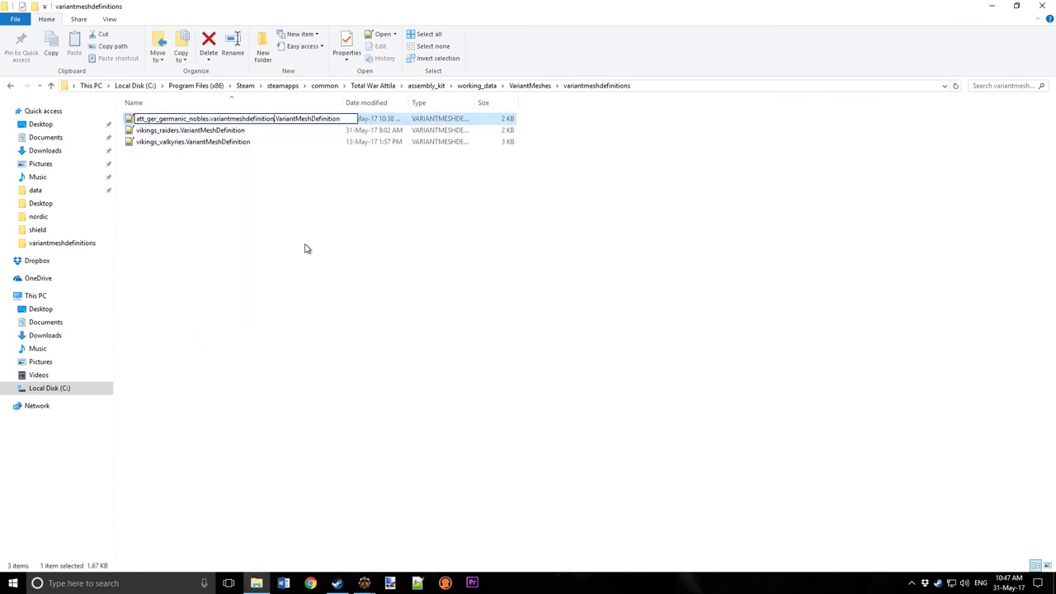
pyautogui.press('BackSpace')
pyautogui.press('BackSpace')
pyautogui.press('BackSpace')
pyautogui.press('BackSpace')
pyautogui.press('BackSpace')
pyautogui.press('BackSpace')
pyautogui.press('BackSpace')
pyautogui.press('BackSpace')
pyautogui.press('BackSpace')
pyautogui.press('BackSpace')
pyautogui.press('BackSpace')
pyautogui.press('BackSpace')
pyautogui.press('BackSpace')
pyautogui.press('BackSpace')
pyautogui.press('BackSpace')
pyautogui.press('BackSpace')
pyautogui.press('BackSpace')
pyautogui.press('BackSpace')
pyautogui.press('BackSpace')
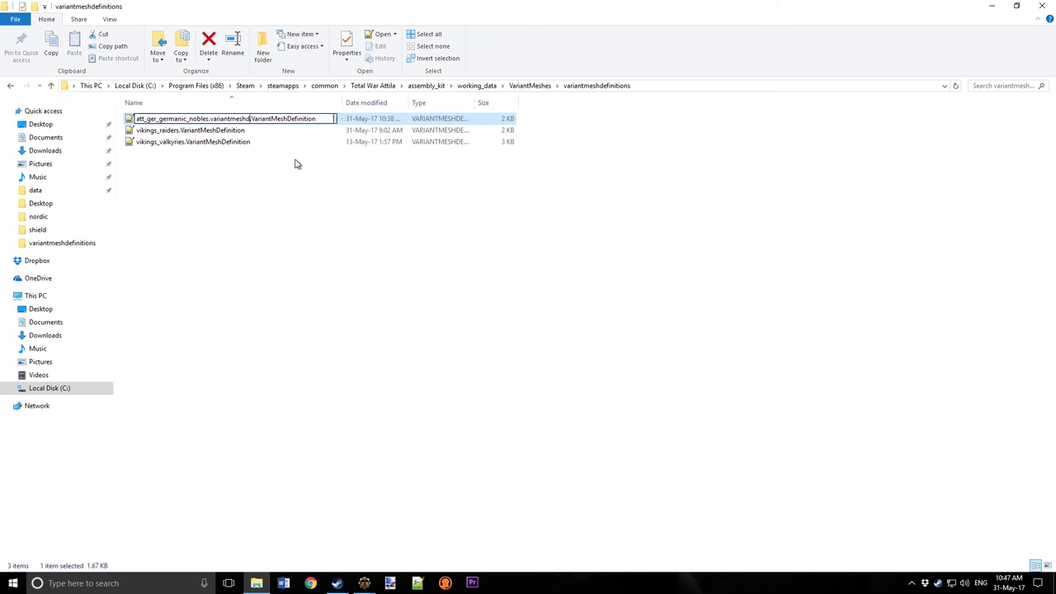
pyautogui.press('BackSpace')
pyautogui.press('BackSpace')
pyautogui.press('BackSpace')
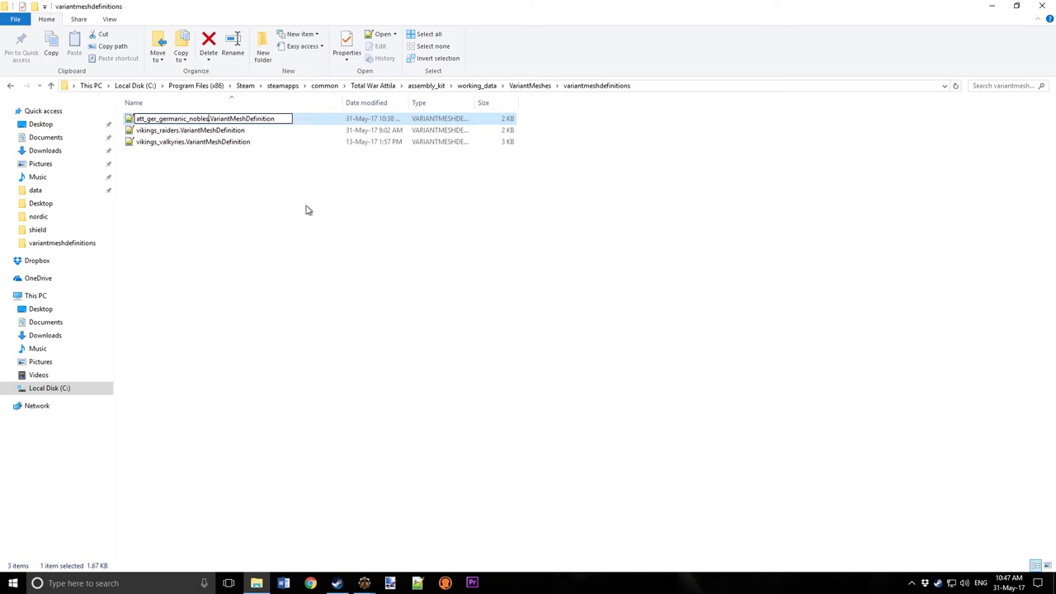
pyautogui.click(305, 211)
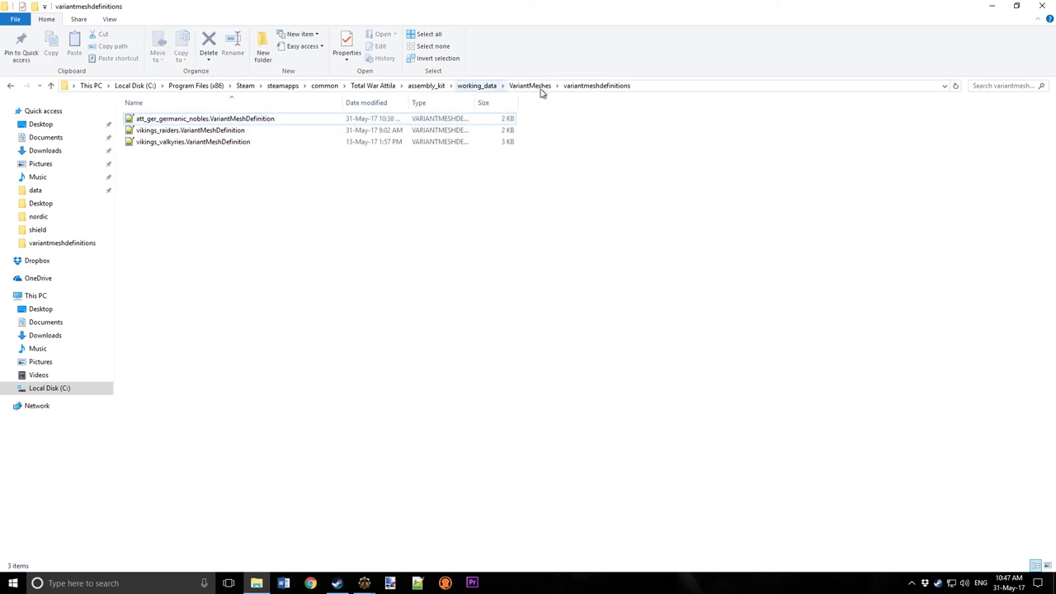
# Step: Open the VariantMeshes folder under assembly_kit\working_data and copy its full path
pyautogui.click(479, 86)
pyautogui.doubleClick(167, 150)
pyautogui.click(605, 83)
pyautogui.click(361, 235)
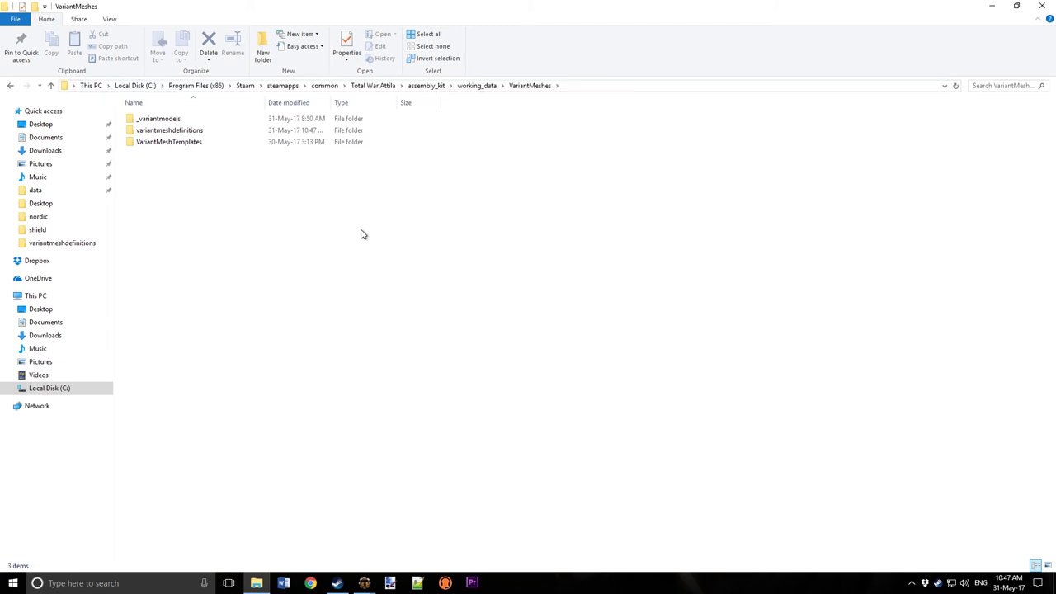
# Step: Switch to the empty Pack File Manager window and create a new pack file
pyautogui.moveTo(364, 583)
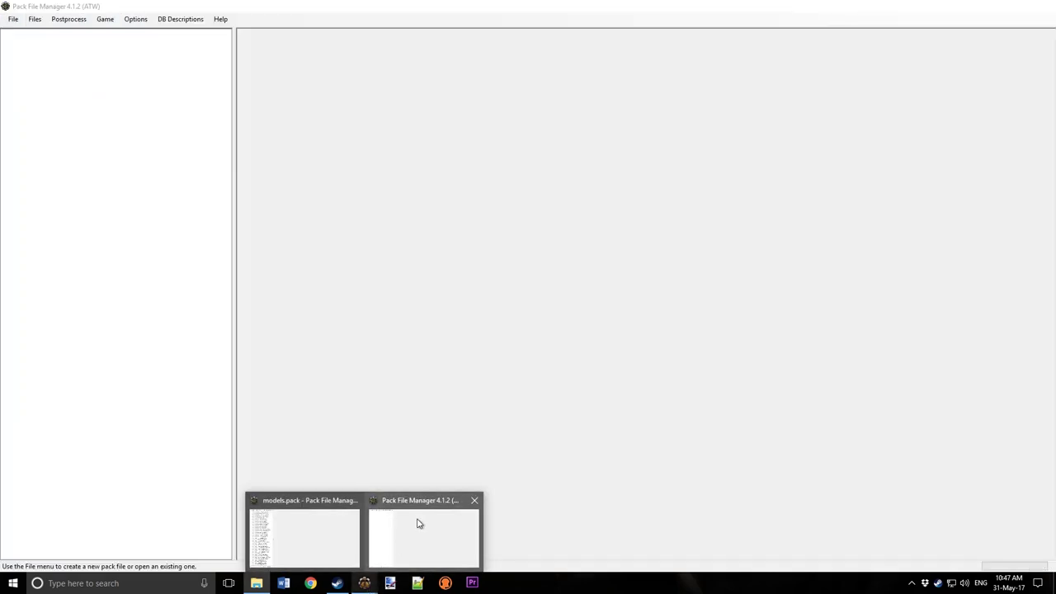
pyautogui.click(418, 523)
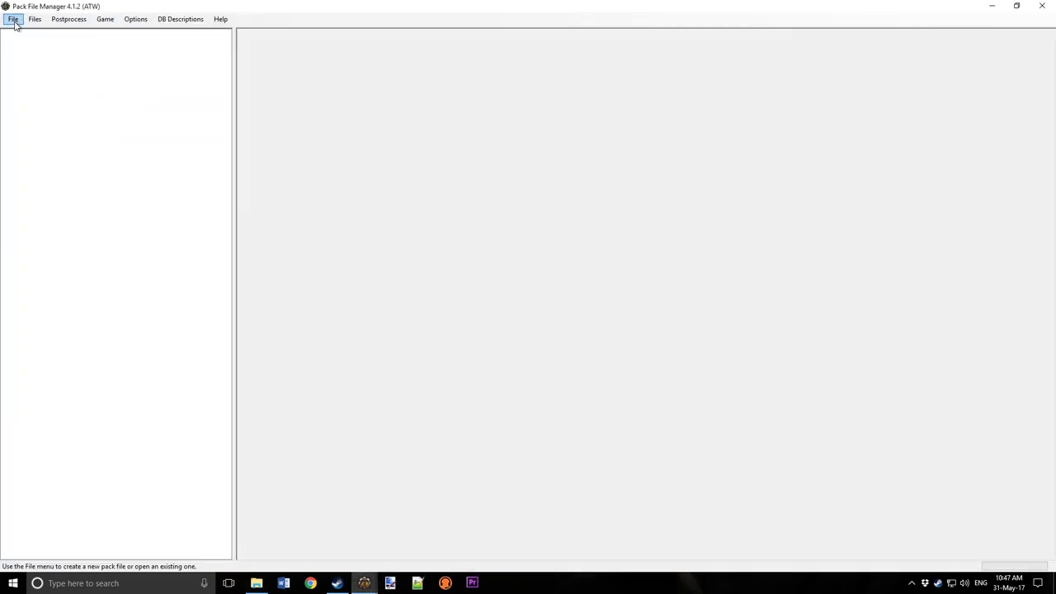
pyautogui.click(14, 19)
pyautogui.click(19, 30)
pyautogui.click(18, 33)
pyautogui.rightClick(19, 33)
pyautogui.click(46, 51)
# Step: Add the assembly_kit\working_data\VariantMeshes directory to the new pack using the copied path
pyautogui.rightClick(29, 34)
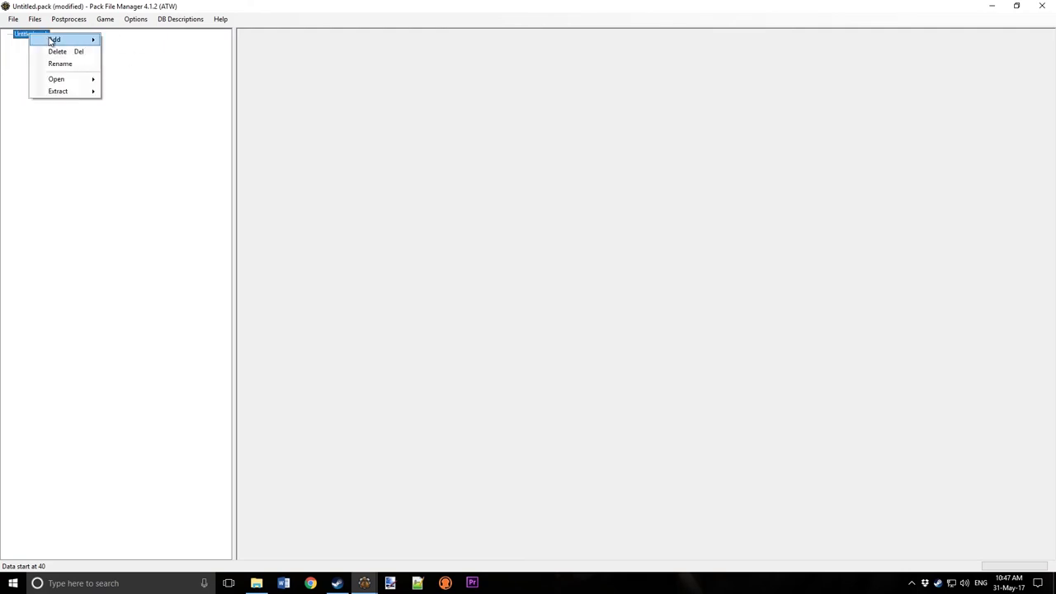
pyautogui.moveTo(51, 41)
pyautogui.click(151, 56)
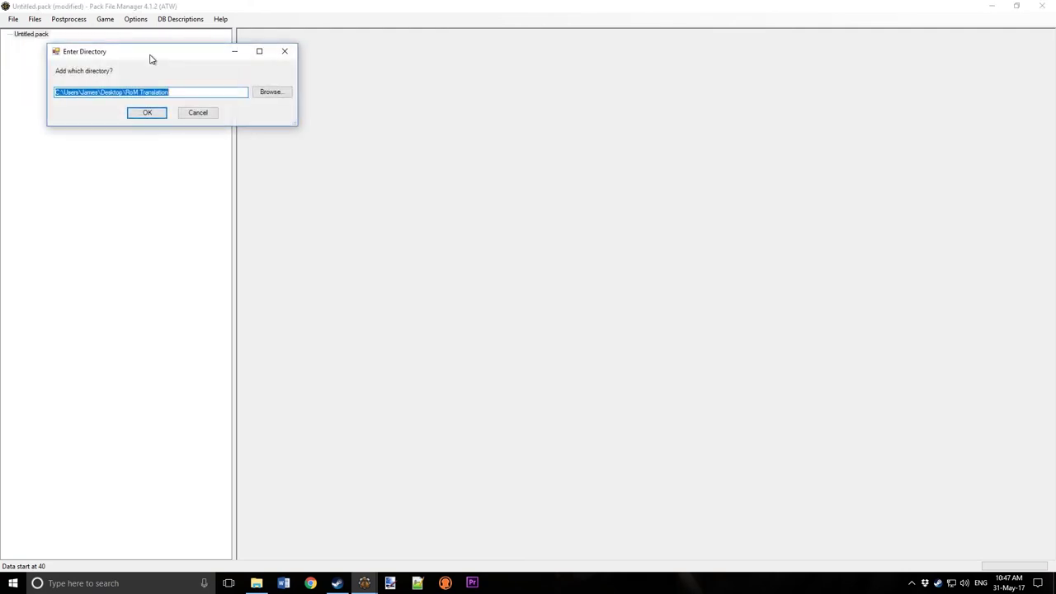
pyautogui.hotkey('ctrl', 'v')
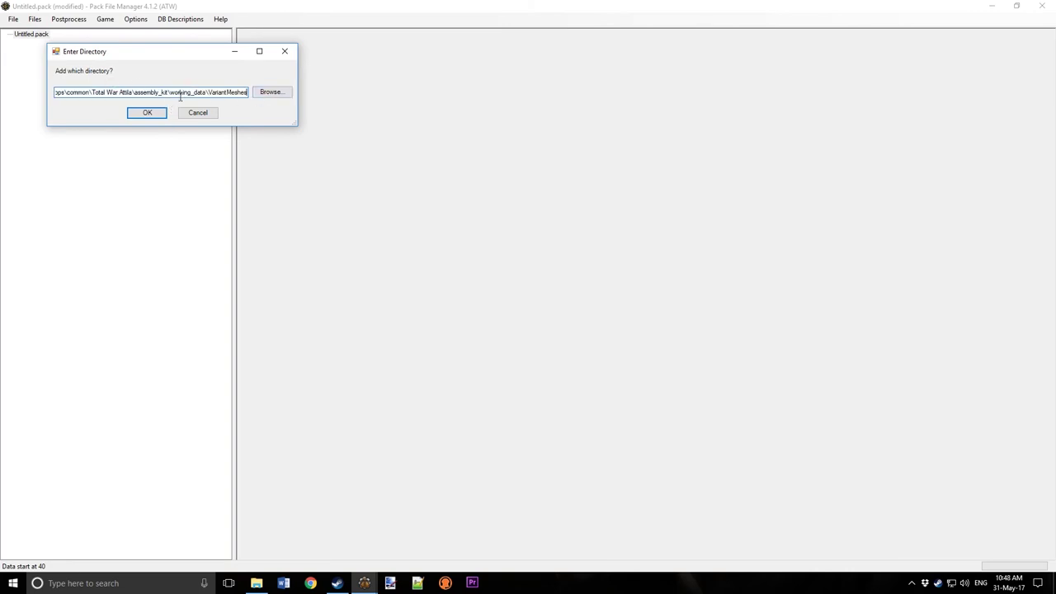
pyautogui.click(150, 114)
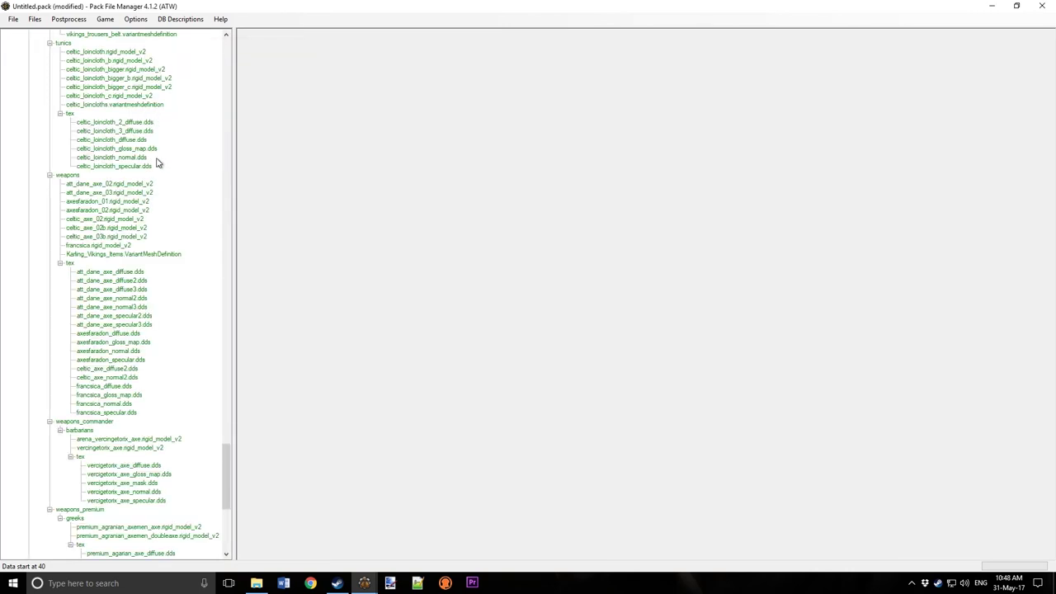
# Step: Collapse the _variantmodels folder and check the pack for att_ger_germanic_nobles.VariantMeshDefinition and the VariantMeshTemplates folder
pyautogui.moveTo(227, 482); pyautogui.dragTo(230, 74)
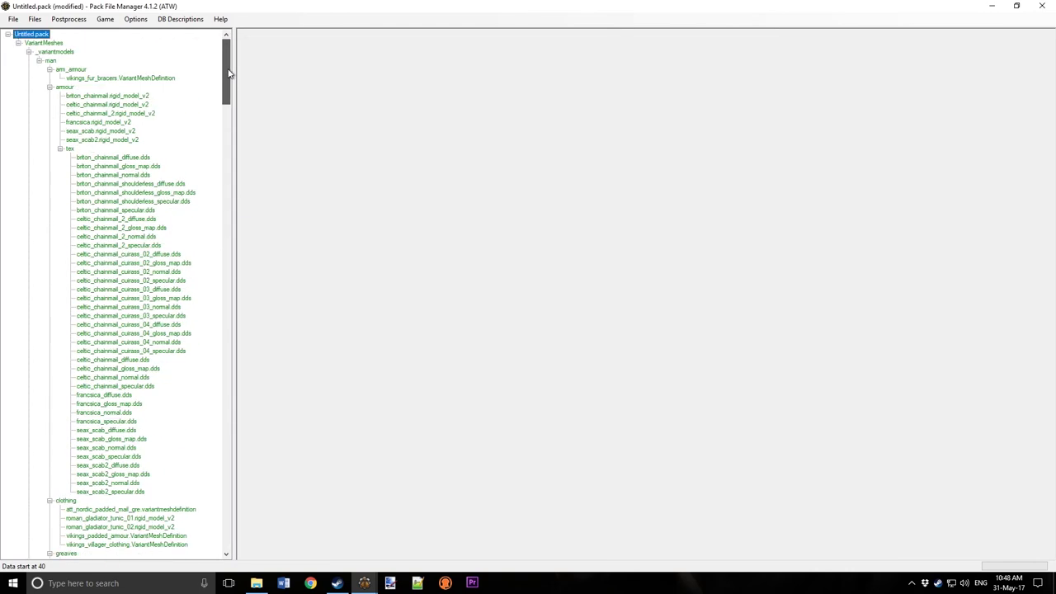
pyautogui.click(29, 51)
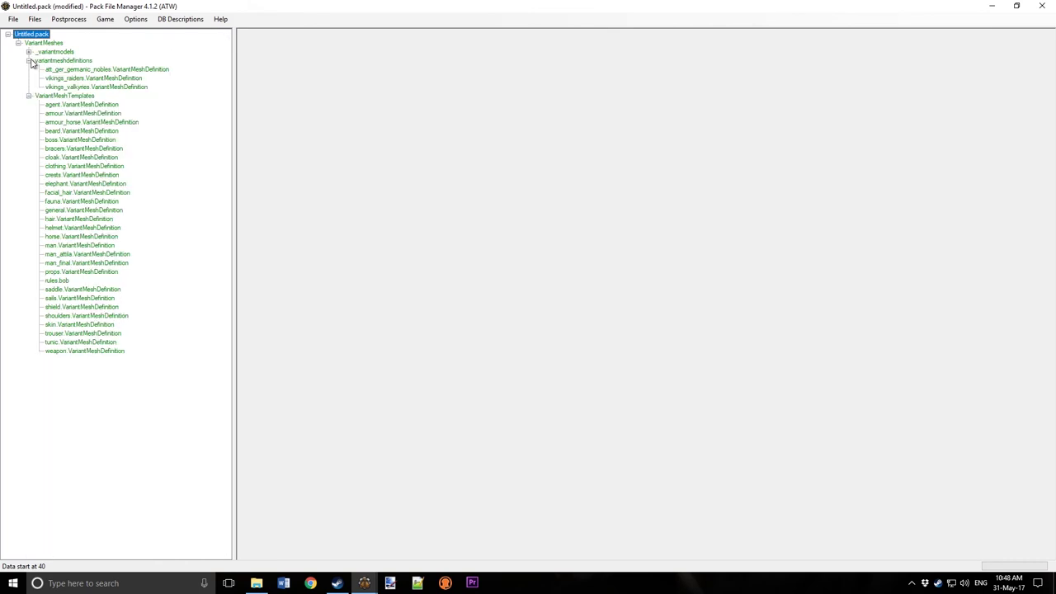
pyautogui.click(82, 70)
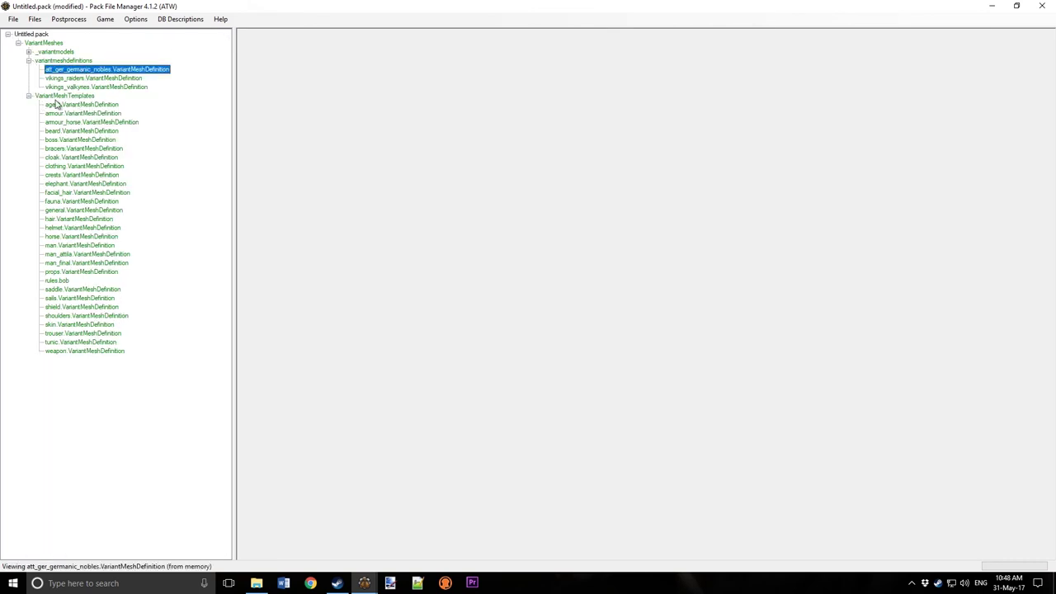
pyautogui.click(58, 97)
# Step: Save the pack as tutorial_test in the Total War Attila data folder
pyautogui.click(13, 19)
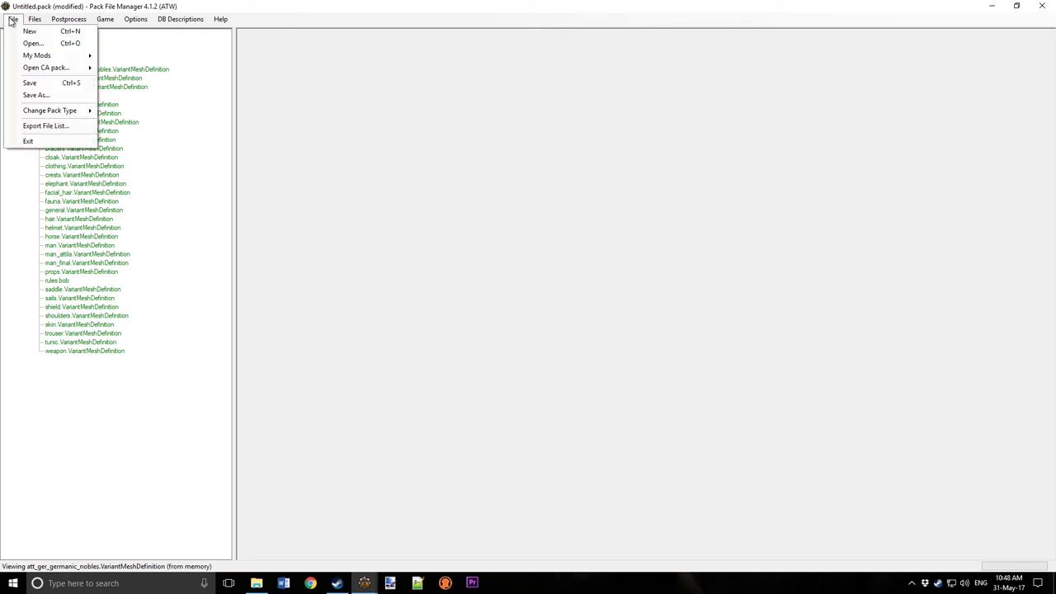
pyautogui.click(30, 84)
pyautogui.write('tut')
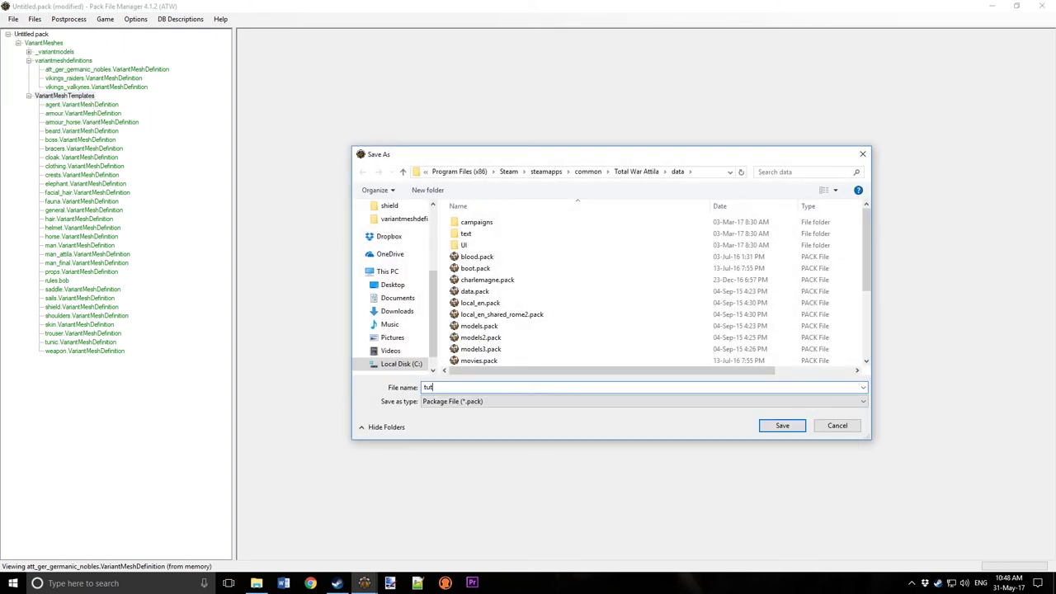
pyautogui.write('orial_te')
pyautogui.press('Return')
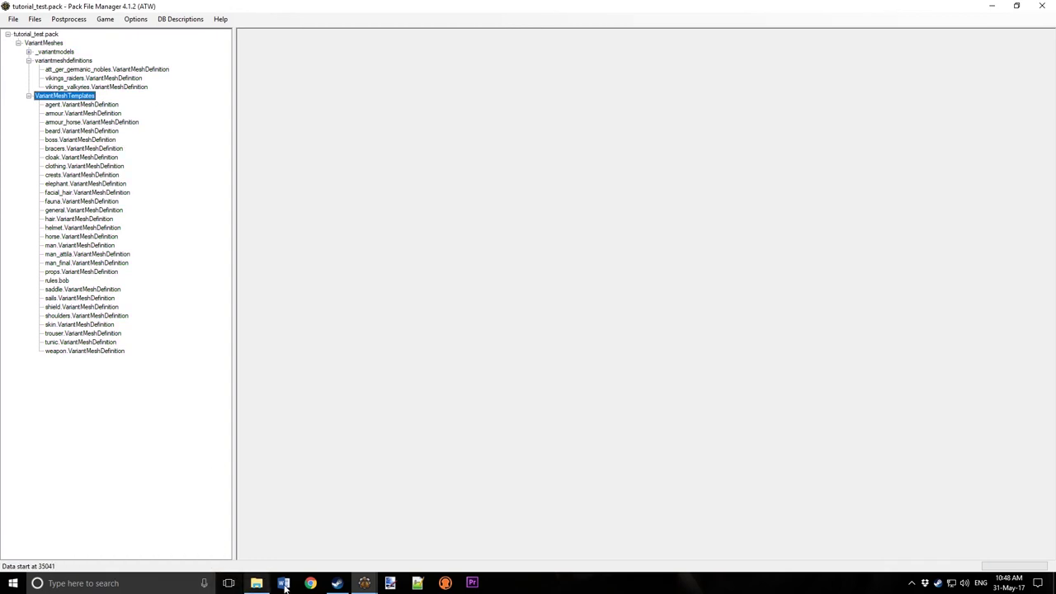
# Step: Launch Total War: Attila from Steam with tutorial_test.pack enabled in the mod manager
pyautogui.rightClick(336, 587)
pyautogui.click(322, 289)
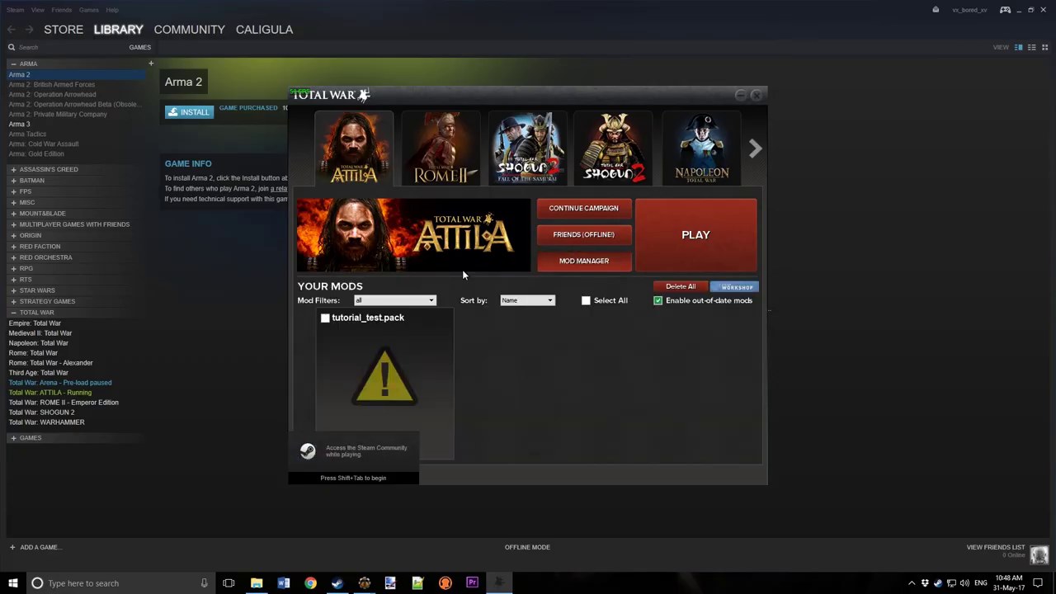
pyautogui.click(325, 318)
pyautogui.click(697, 260)
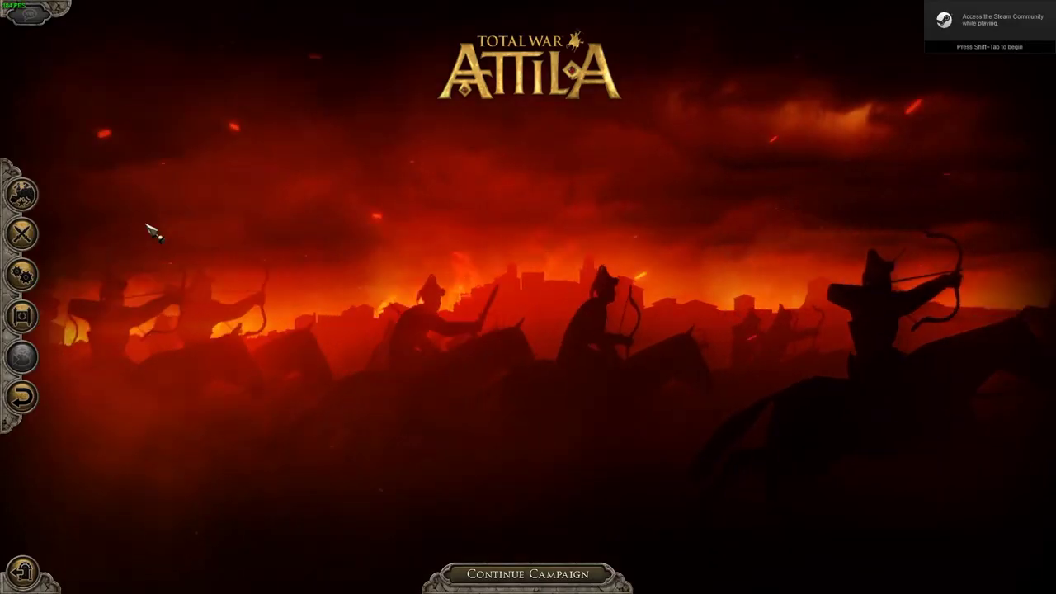
# Step: Set up a custom battle as the Vandals with Germanic Nobles and load it
pyautogui.click(22, 234)
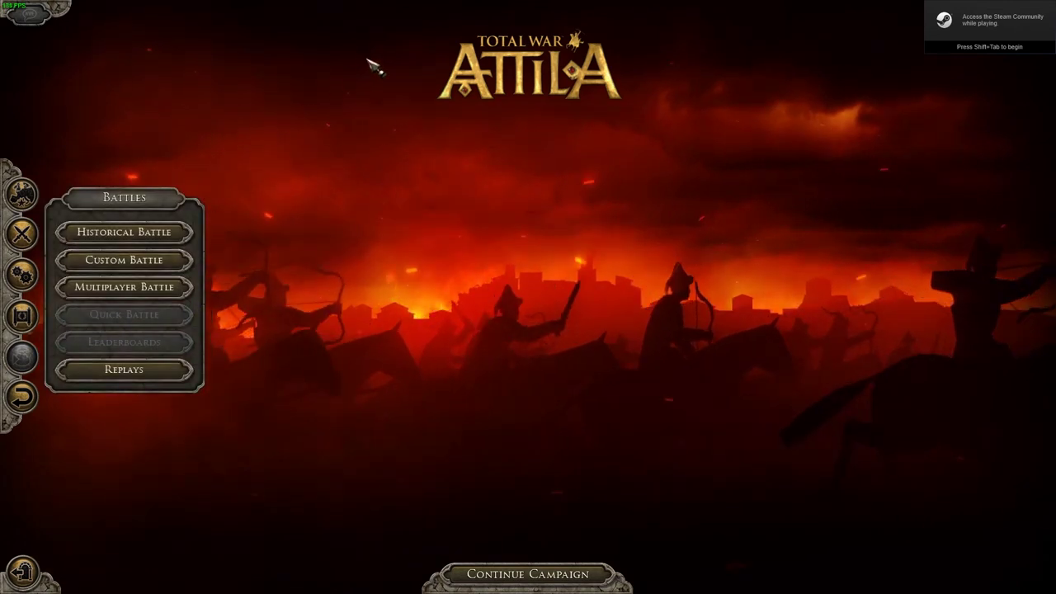
pyautogui.click(124, 260)
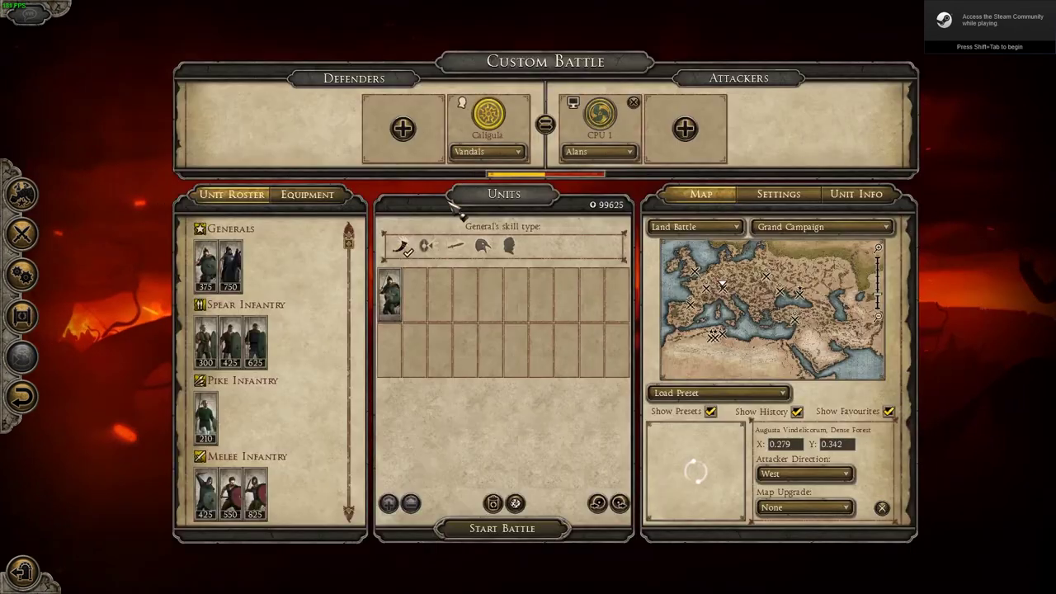
pyautogui.click(390, 289)
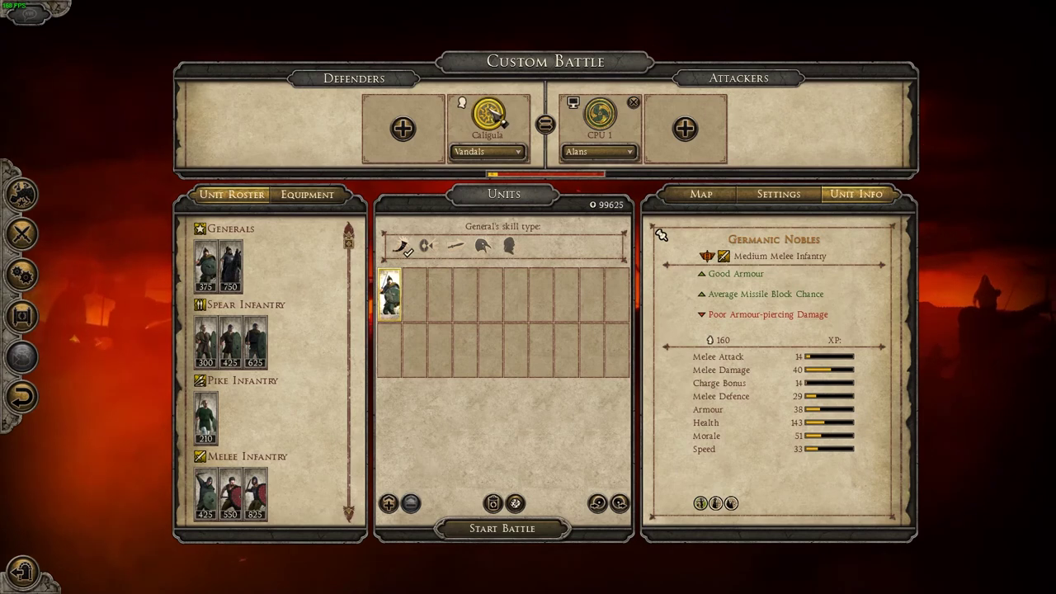
pyautogui.click(487, 151)
pyautogui.click(487, 151)
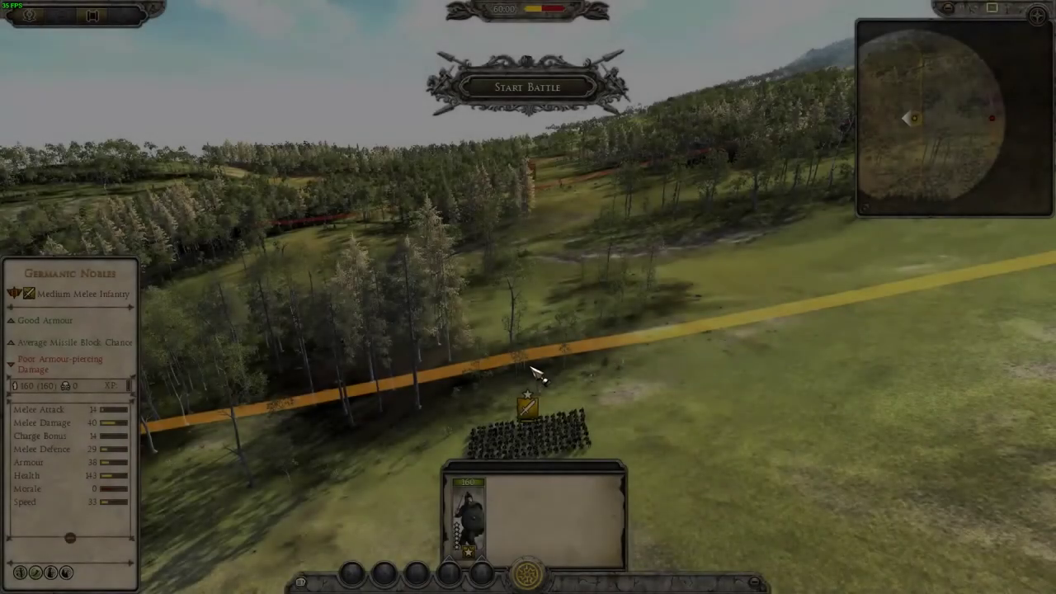
# Step: Examine the Germanic Nobles' custom equipment and shields up close on the battlefield
pyautogui.moveTo(534, 373); pyautogui.dragTo(503, 307, button='middle')
pyautogui.scroll(3, 625, 301)
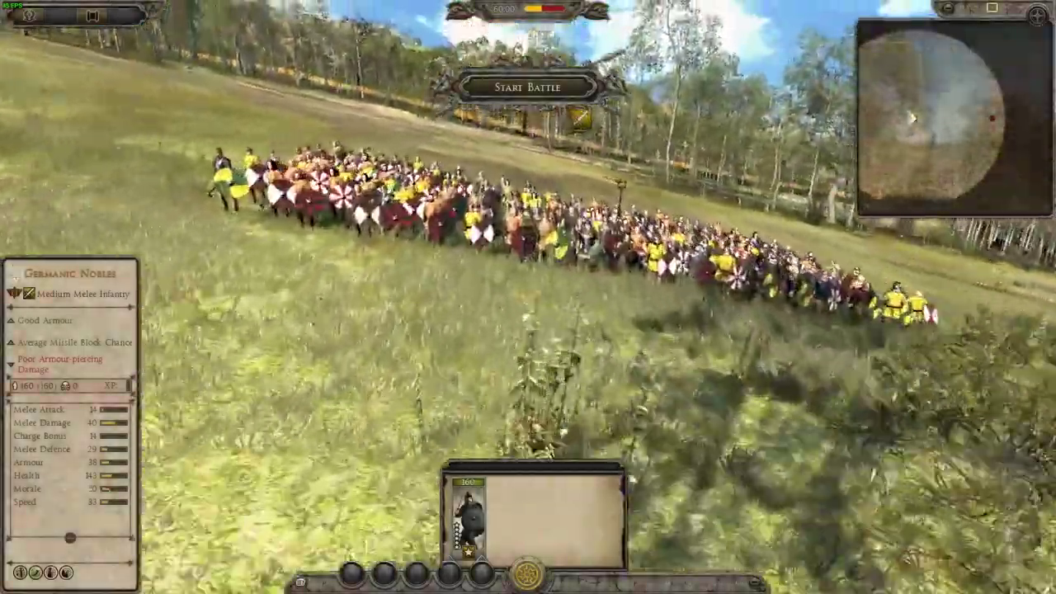
pyautogui.scroll(3, 528, 297)
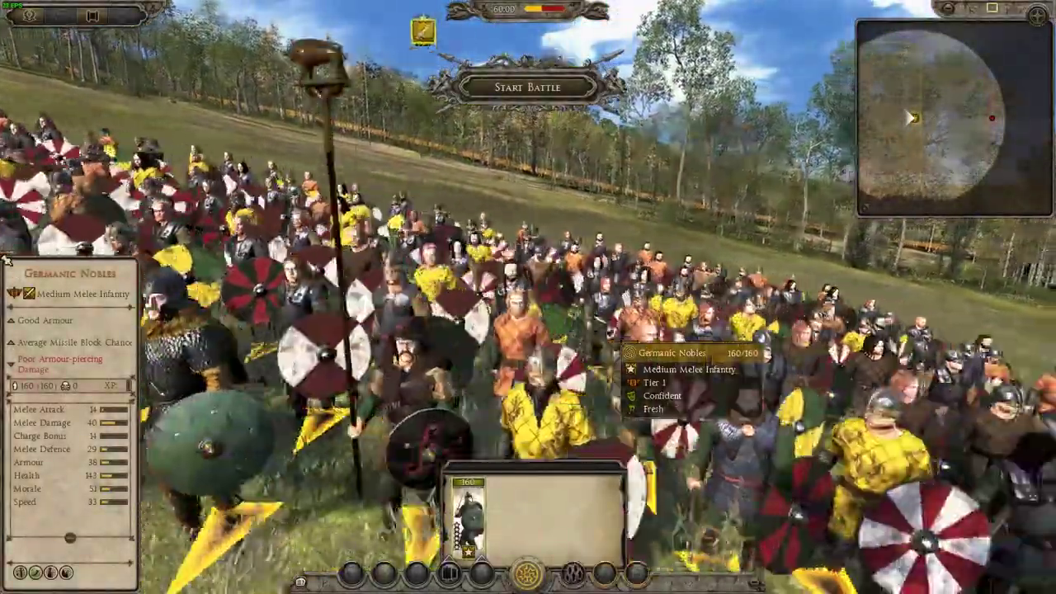
pyautogui.scroll(2, 528, 297)
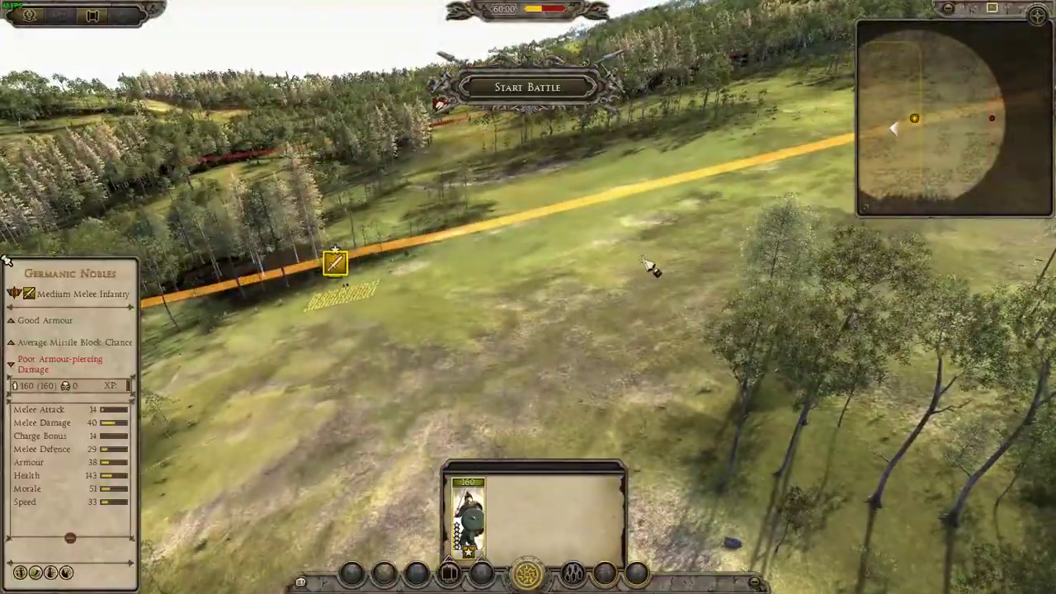
# Step: Redeploy the Germanic Nobles on the open ground and hide the battle interface
pyautogui.moveTo(646, 262); pyautogui.dragTo(567, 266, button='right')
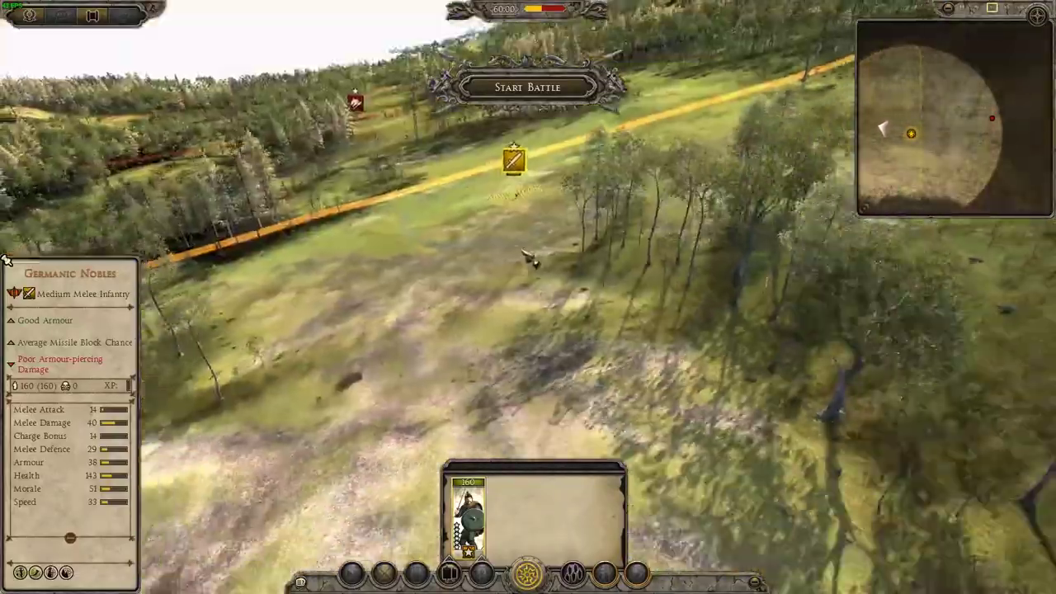
pyautogui.press('k')
pyautogui.scroll(10, 567, 264)
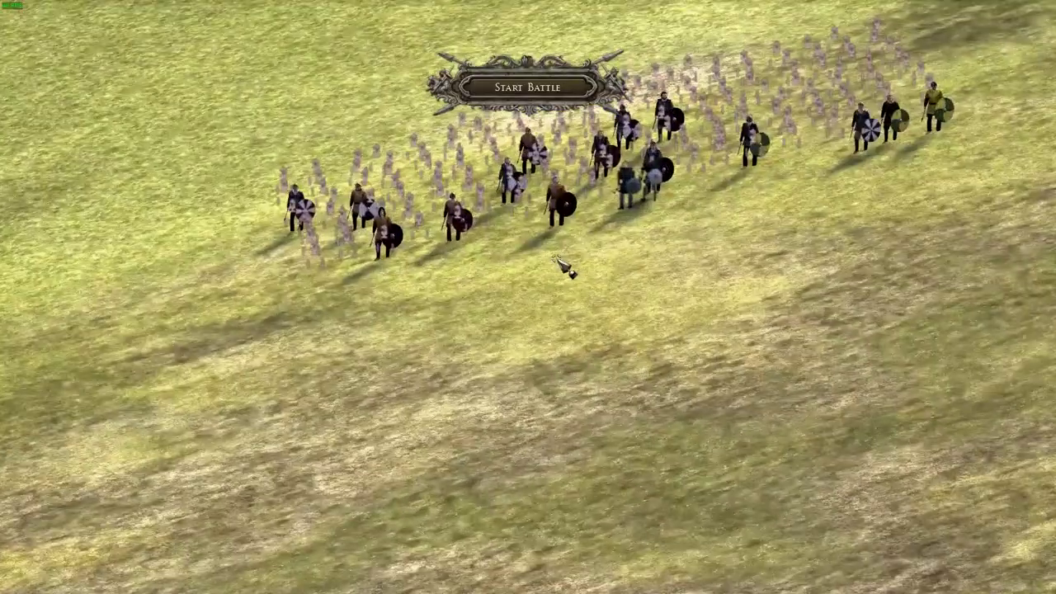
# Step: Examine how the Germanic Nobles' soldier models render at far and near camera distances
pyautogui.scroll(-5, 566, 266)
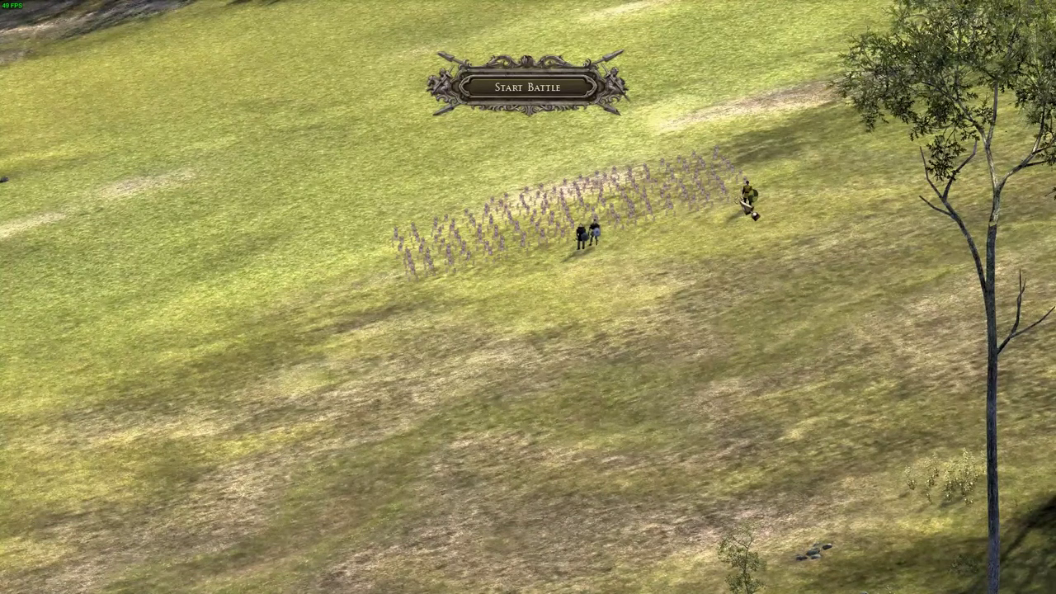
pyautogui.scroll(-5, 528, 297)
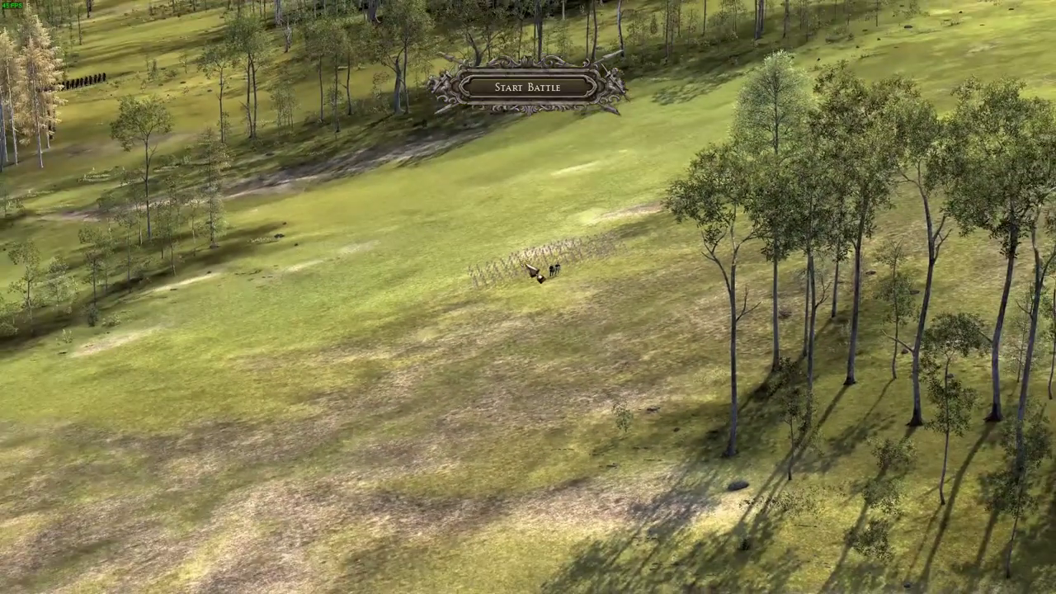
pyautogui.scroll(5, 577, 238)
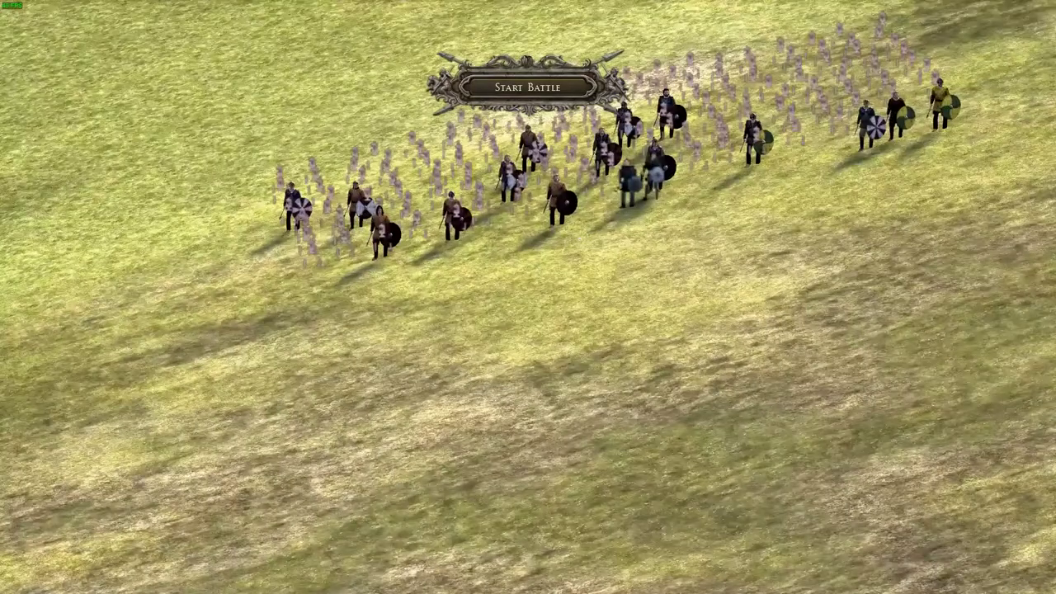
pyautogui.press('w')
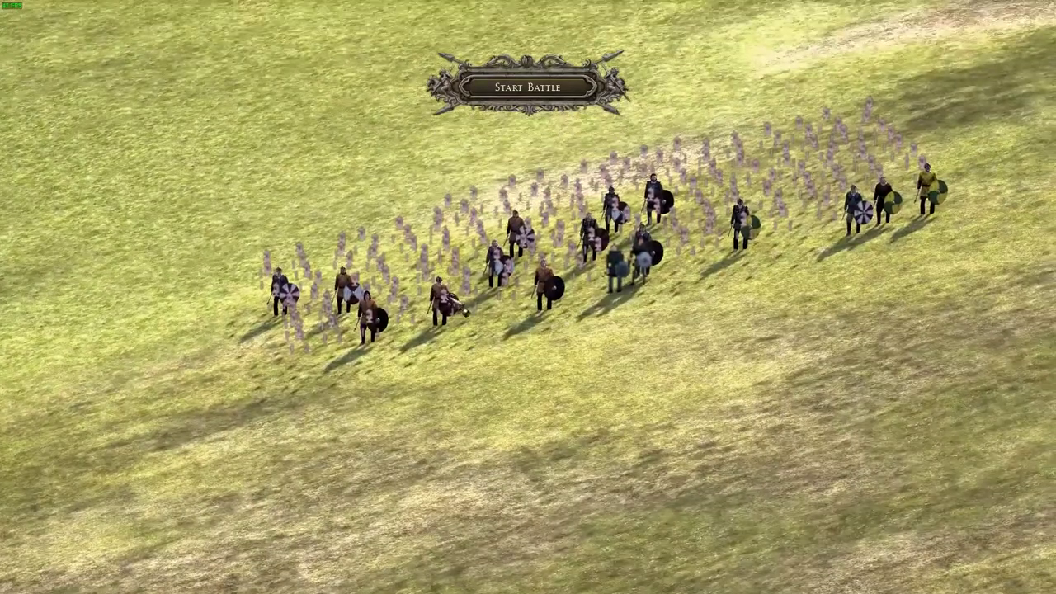
pyautogui.scroll(-5, 528, 297)
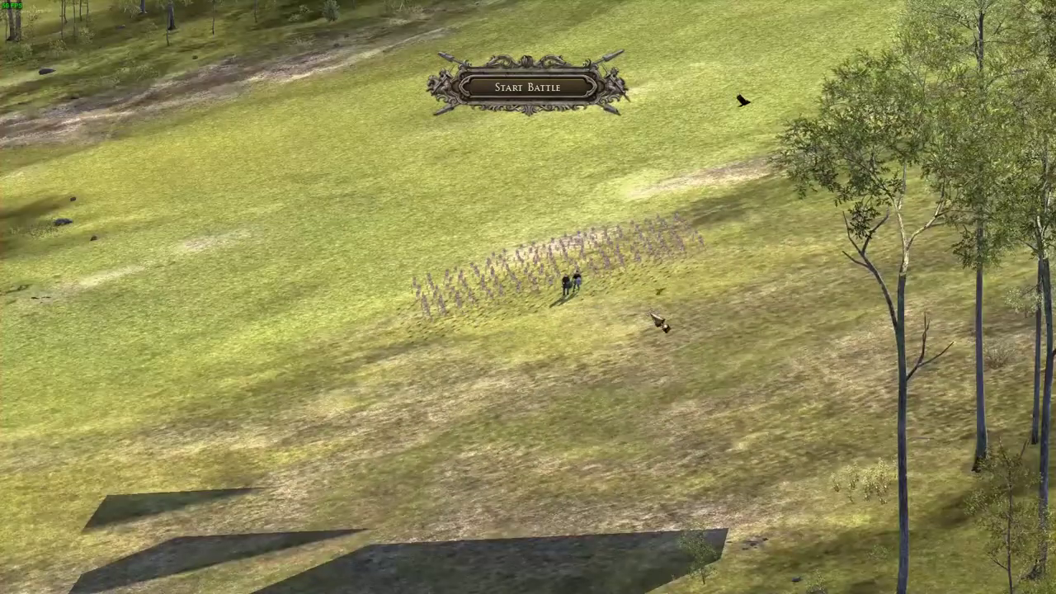
# Step: Examine the Germanic Nobles' models and shields up close and from a distance with the battle interface hidden
pyautogui.scroll(10, 528, 297)
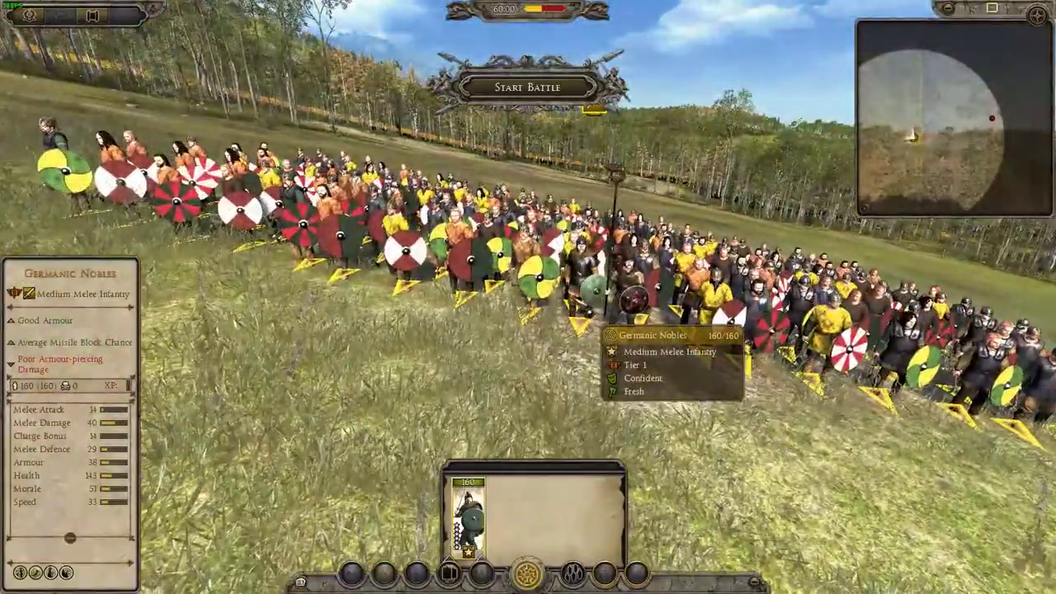
pyautogui.press('k')
pyautogui.scroll(8, 583, 309)
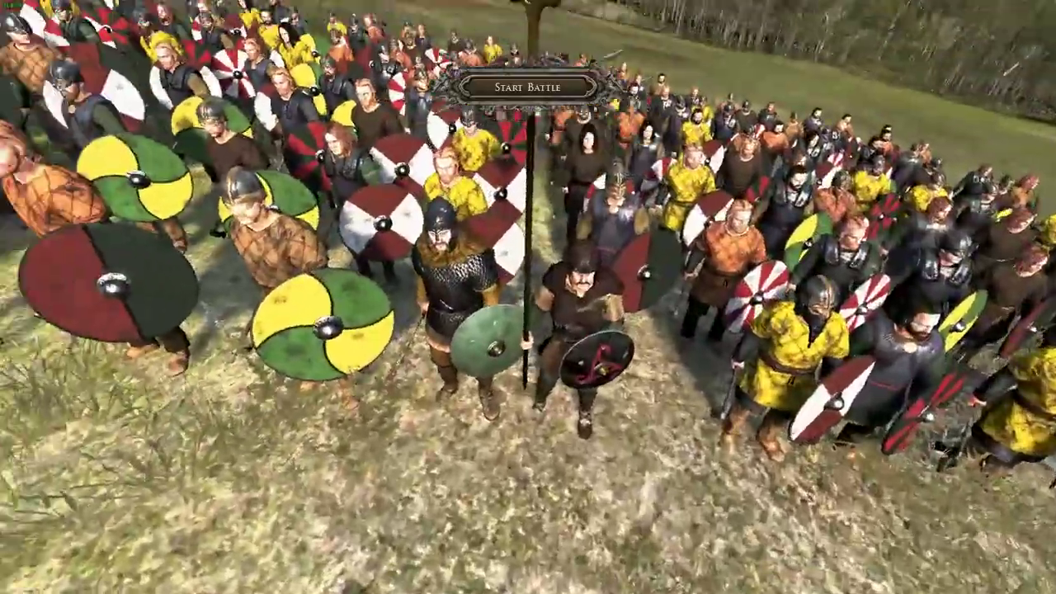
pyautogui.scroll(-3, 528, 297)
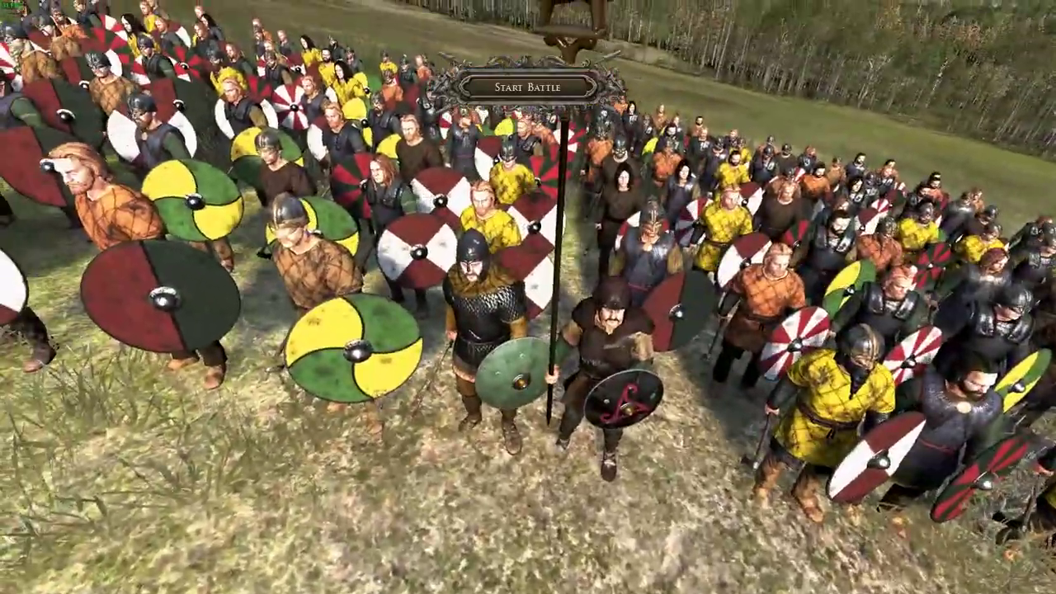
pyautogui.scroll(5, 528, 297)
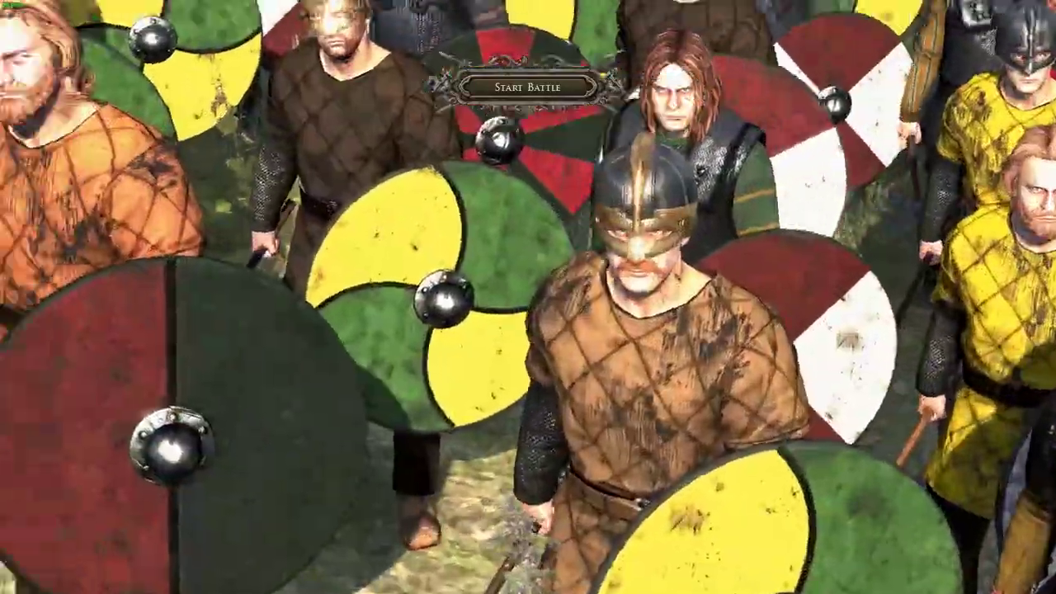
pyautogui.scroll(-6, 527, 297)
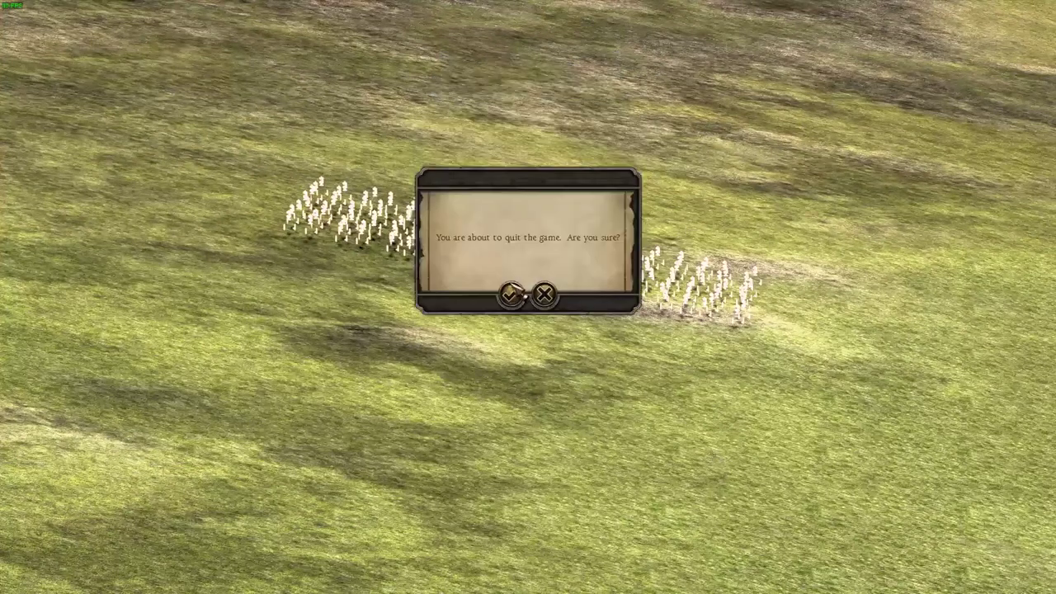
# Step: Quit the game and open the assembly kit's working_data/VariantMeshes/variantmeshdefinitions folder in File Explorer
pyautogui.click(509, 288)
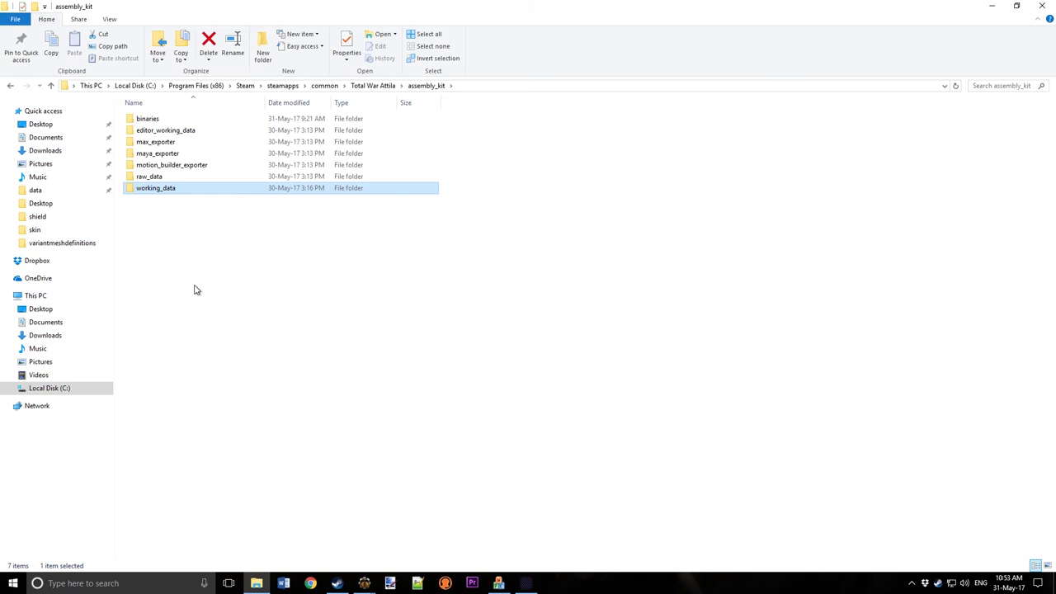
pyautogui.doubleClick(152, 188)
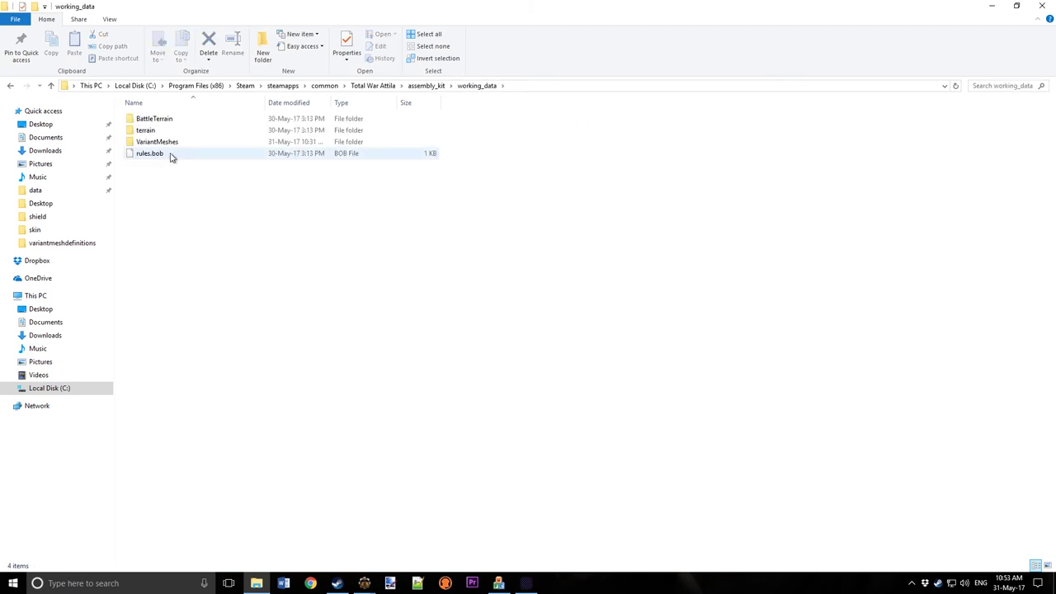
pyautogui.doubleClick(168, 142)
pyautogui.doubleClick(167, 131)
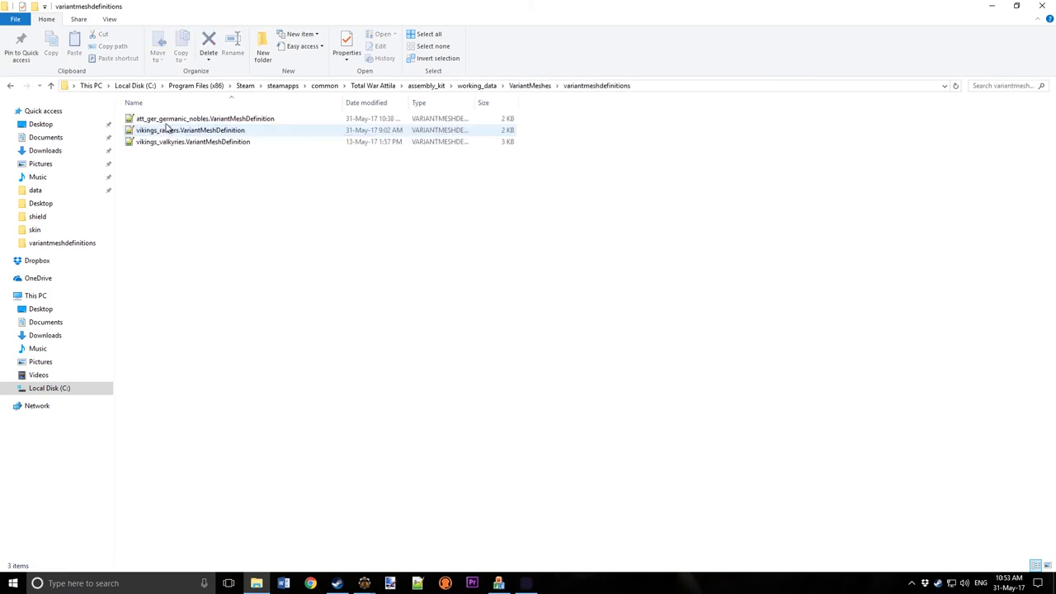
# Step: Rename att_ger_germanic_nobles.VariantMeshDefinition as tutorial_raider.VariantMeshDefinition
pyautogui.click(161, 118)
pyautogui.rightClick(163, 119)
pyautogui.click(195, 333)
pyautogui.write('tutorial')
pyautogui.write('_raideer')
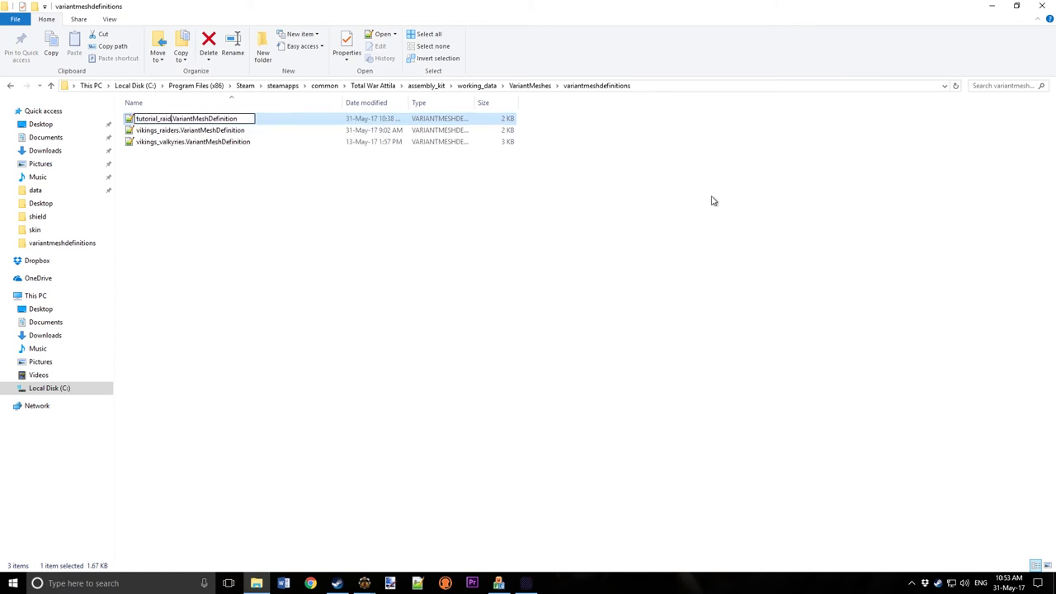
pyautogui.press('BackSpace')
pyautogui.press('BackSpace')
pyautogui.write('r')
pyautogui.click(410, 293)
# Step: Switch to TWeak's Variant Editor, accept the file reload and open tutorial_raider.VariantMeshDefinition
pyautogui.click(526, 583)
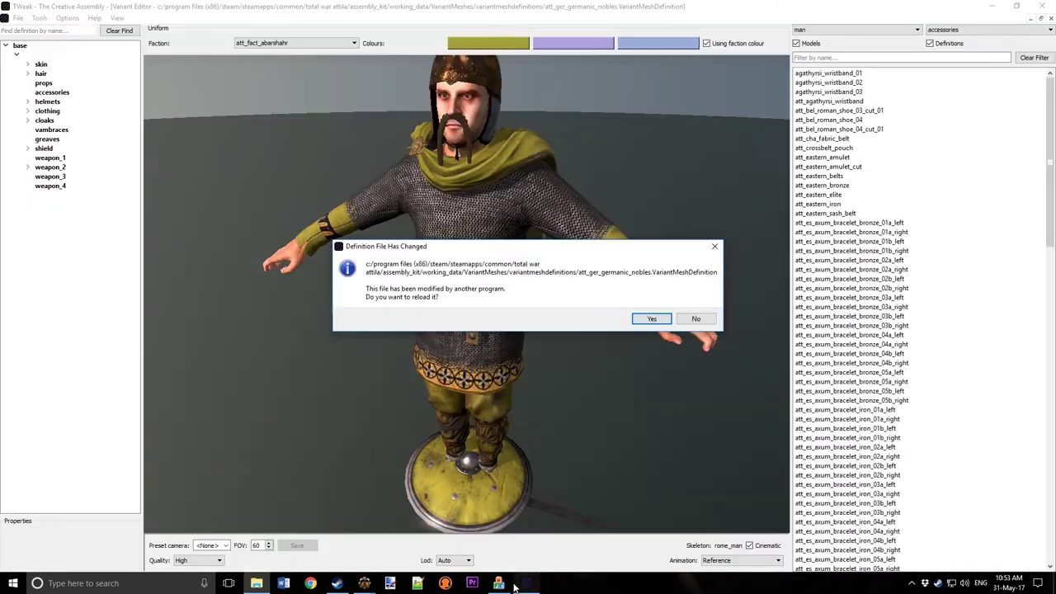
pyautogui.click(650, 319)
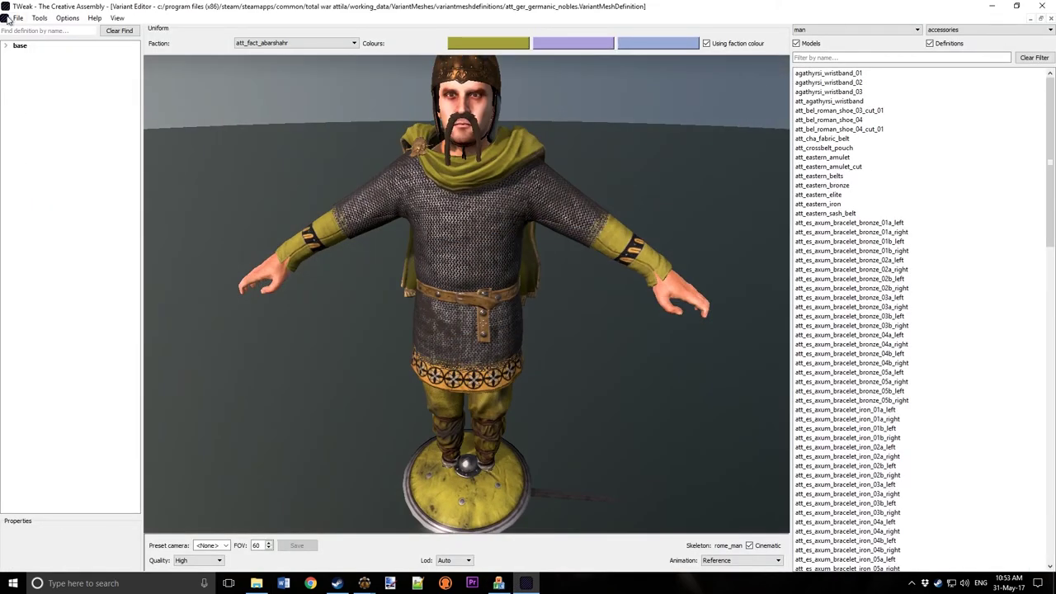
pyautogui.click(17, 17)
pyautogui.click(37, 62)
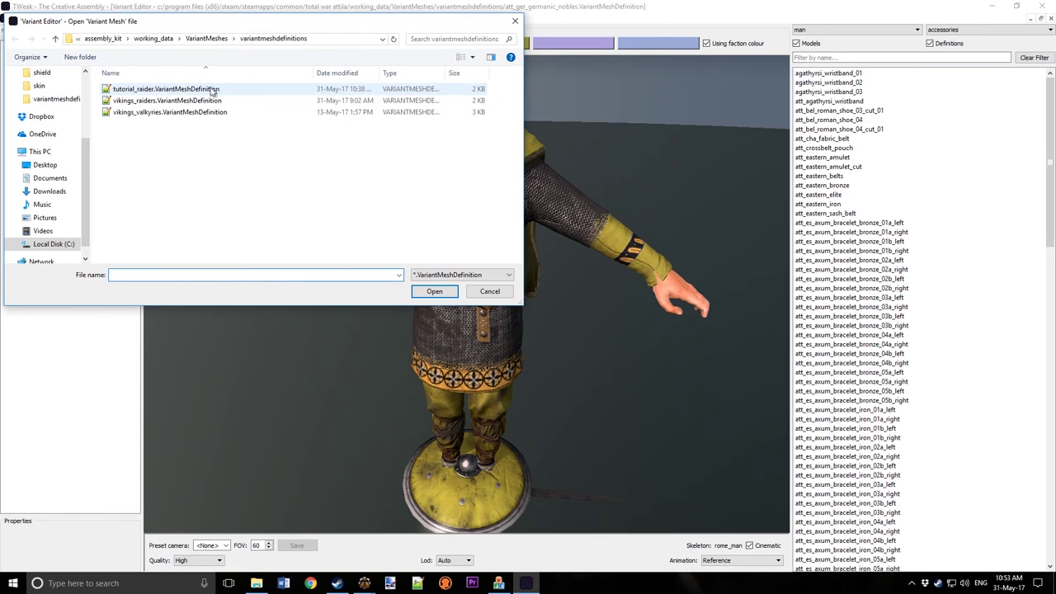
pyautogui.doubleClick(206, 89)
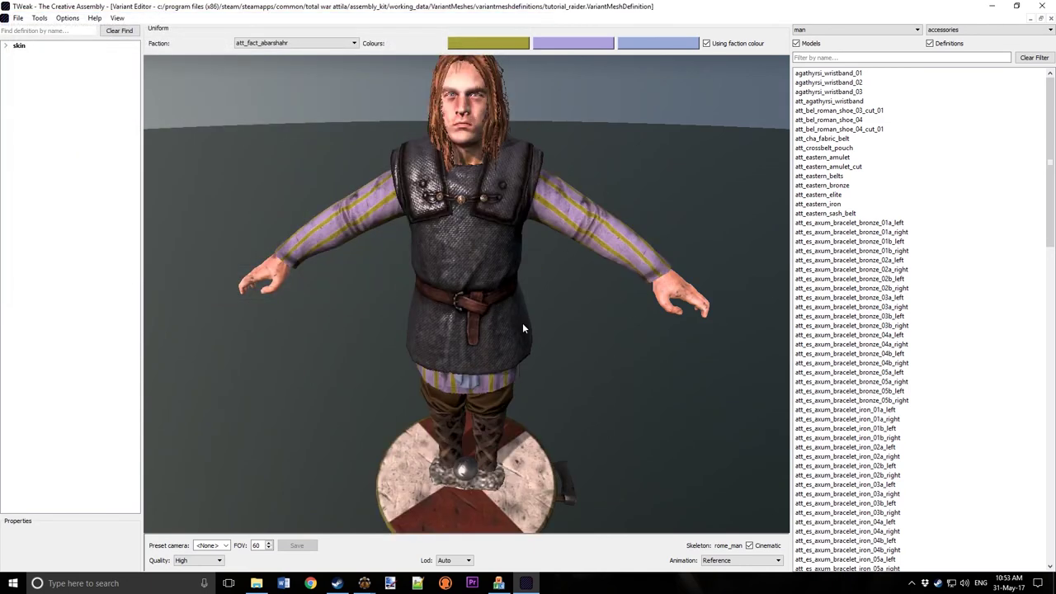
# Step: Expand the skin and weapon_2 slots, select arena_vercingetorix_axe and view the axe model from below
pyautogui.click(5, 45)
pyautogui.click(16, 53)
pyautogui.click(27, 158)
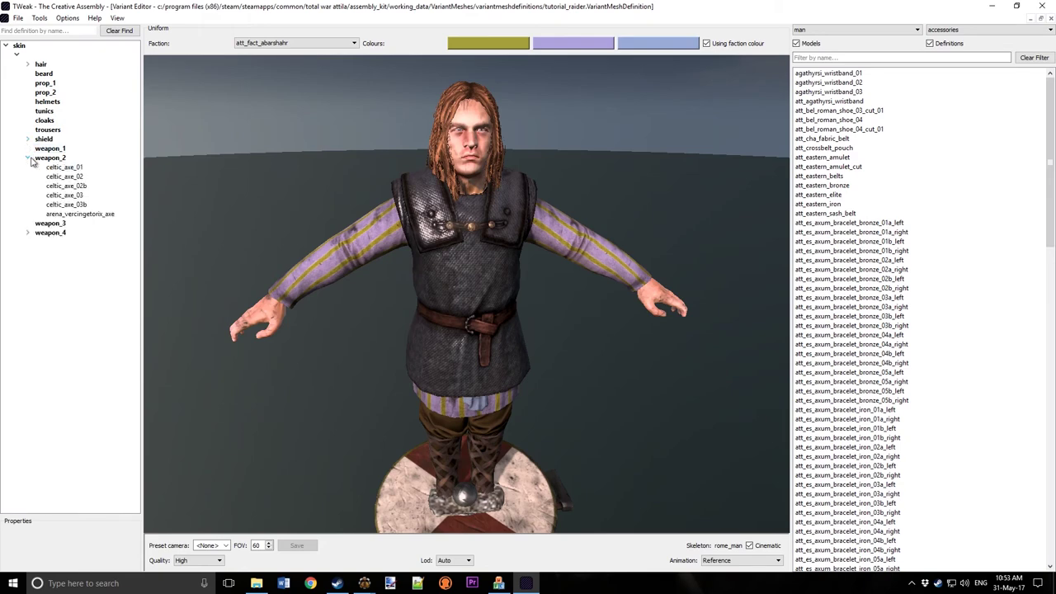
pyautogui.click(50, 158)
pyautogui.click(80, 214)
pyautogui.moveTo(466, 352); pyautogui.dragTo(496, 315)
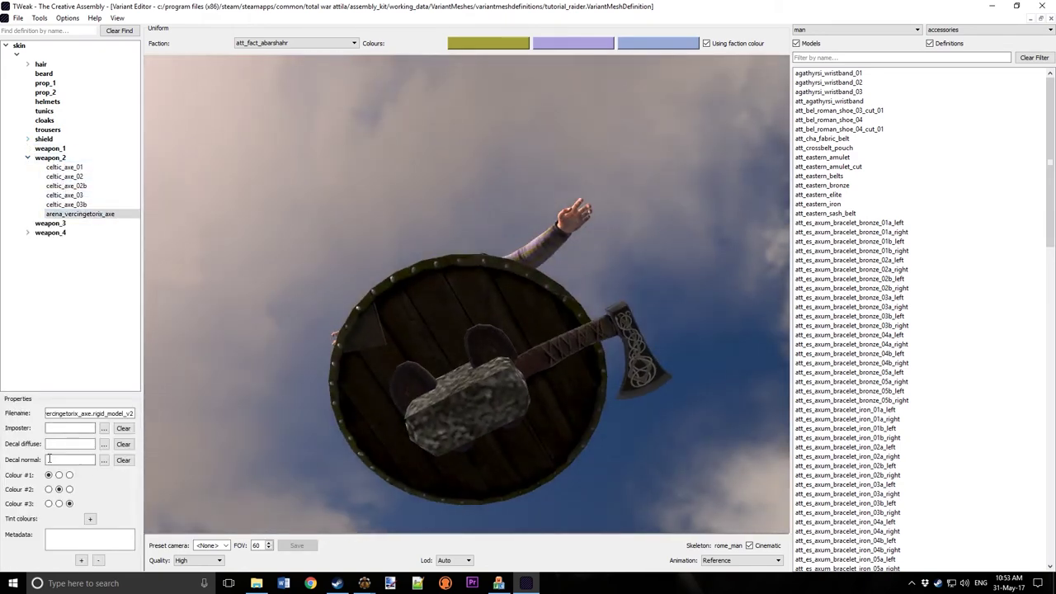
# Step: Assign arena_vercingetorix_axe.rigid_model_v2 from working_data/VariantMeshes/_variantmodels/man/weapons_commander/barbarians as the selected axe's imposter model
pyautogui.click(103, 428)
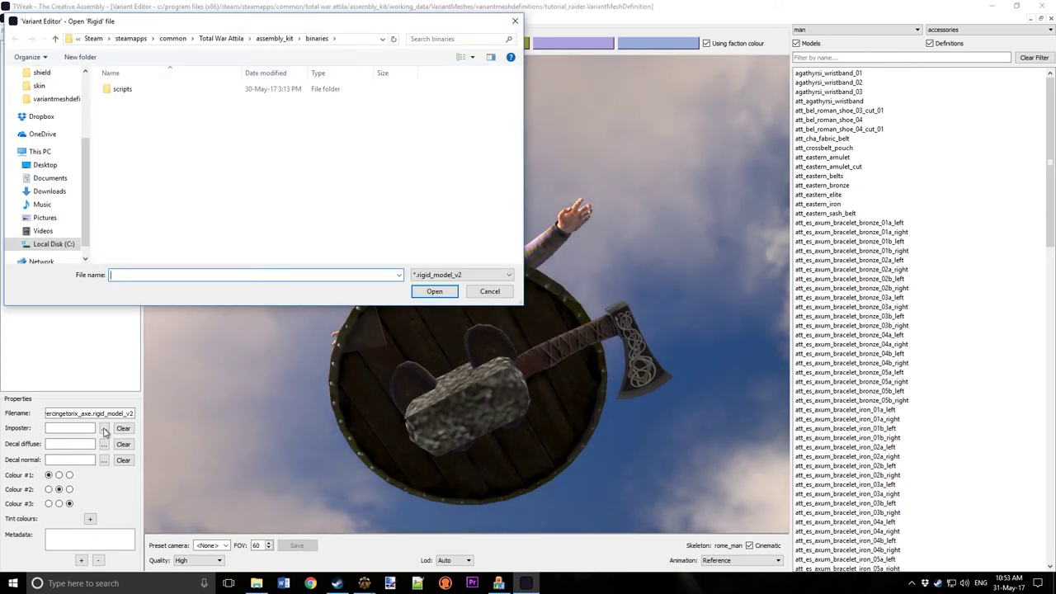
pyautogui.click(274, 39)
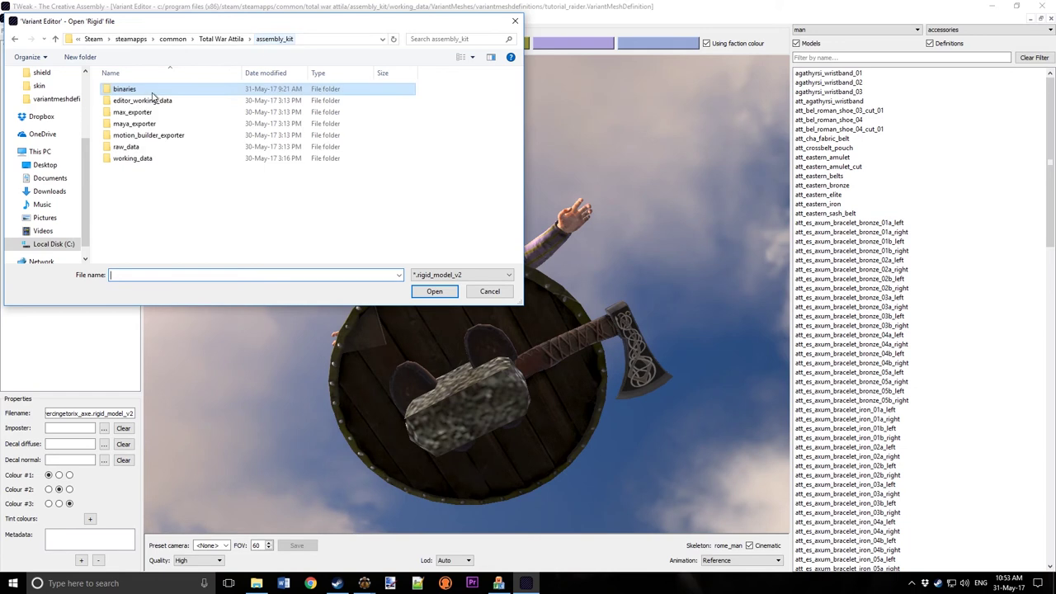
pyautogui.click(145, 158)
pyautogui.doubleClick(147, 157)
pyautogui.doubleClick(140, 113)
pyautogui.doubleClick(147, 113)
pyautogui.doubleClick(139, 90)
pyautogui.scroll(-1, 215, 156)
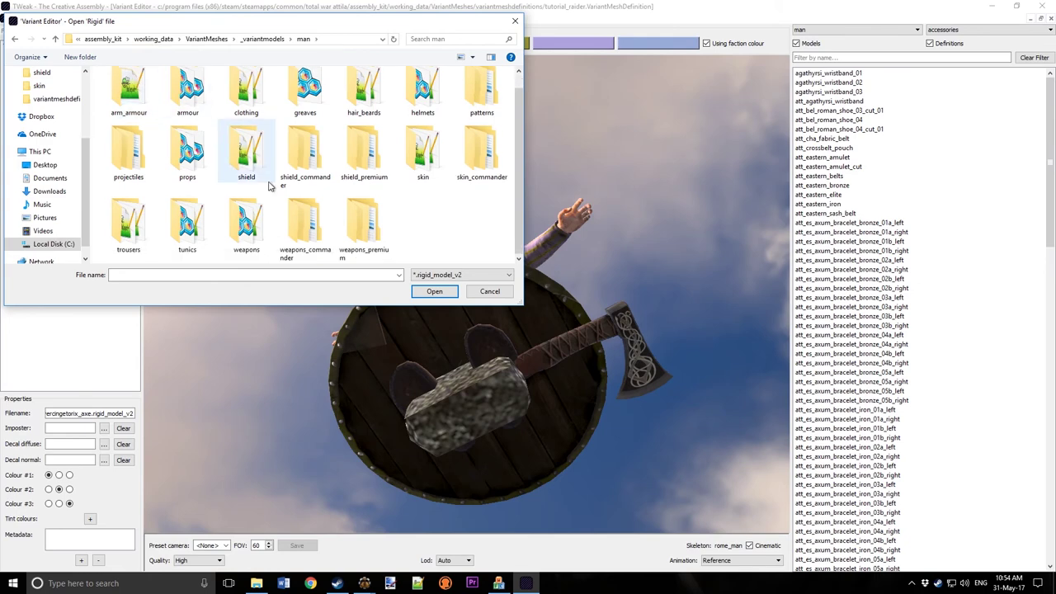
pyautogui.doubleClick(306, 248)
pyautogui.doubleClick(130, 90)
pyautogui.click(153, 104)
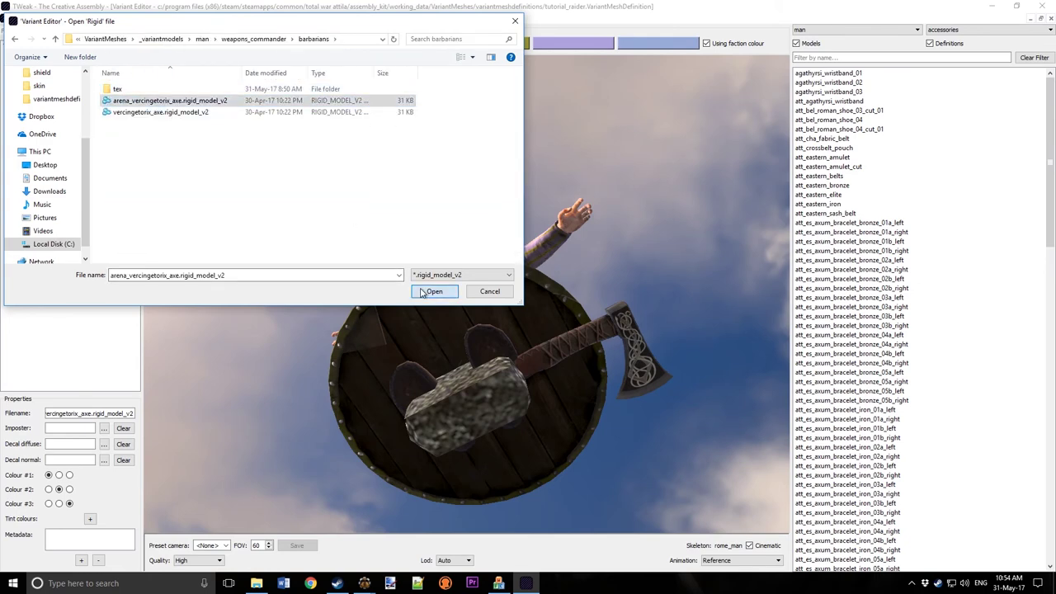
pyautogui.click(423, 295)
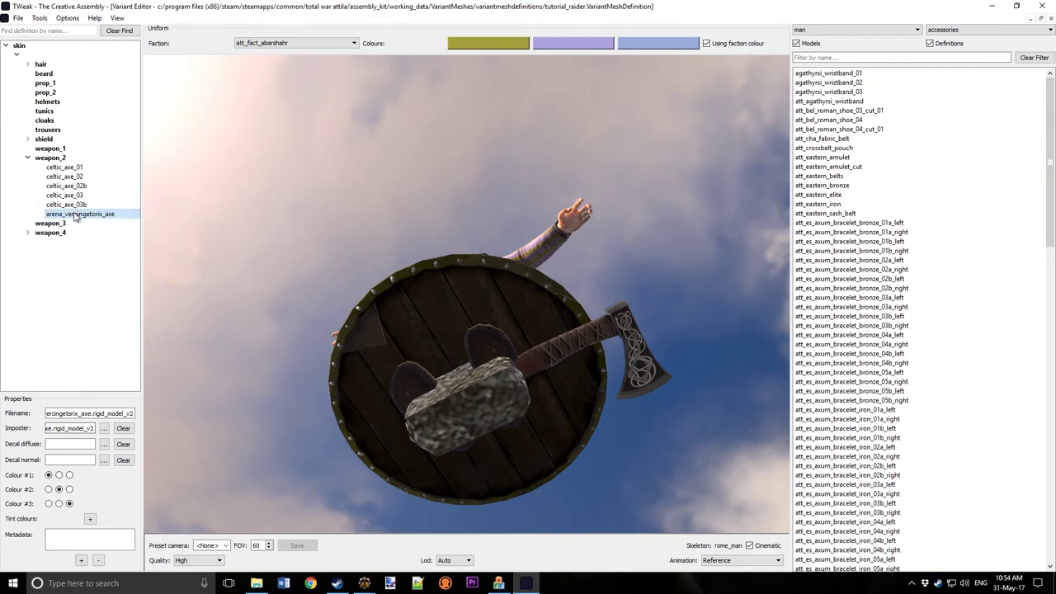
pyautogui.click(74, 429)
pyautogui.click(71, 215)
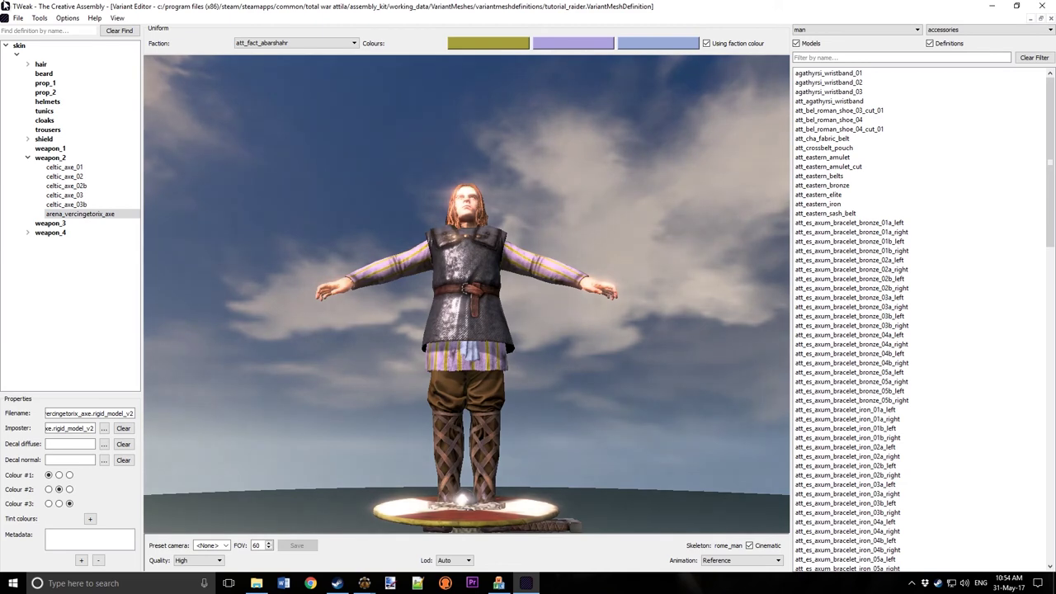
# Step: Save the variant definition over the existing tutorial_raider.VariantMeshDefinition
pyautogui.click(17, 17)
pyautogui.click(41, 86)
pyautogui.click(165, 89)
pyautogui.click(433, 293)
pyautogui.click(566, 293)
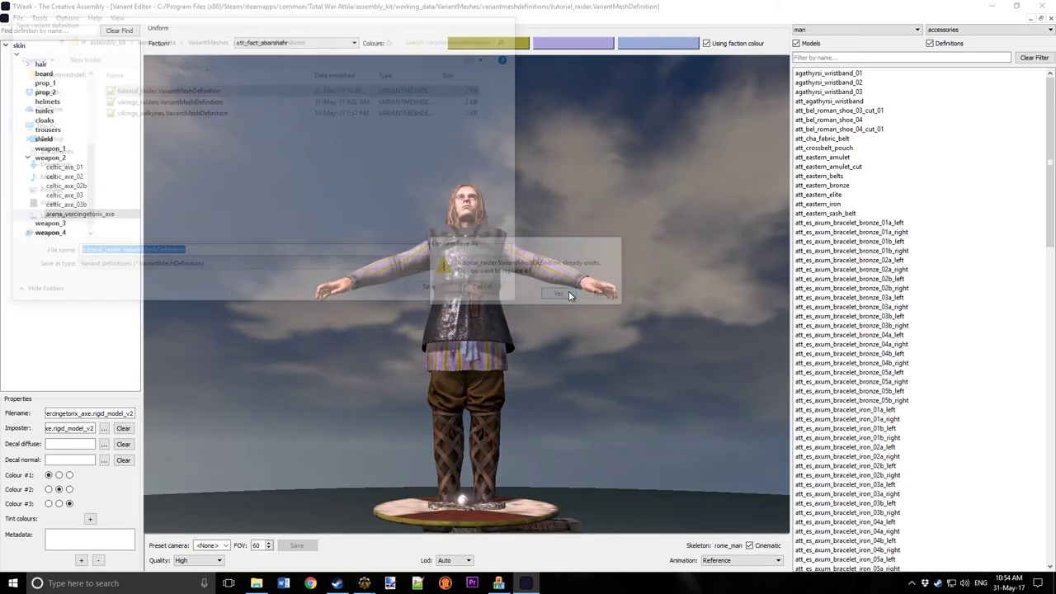
pyautogui.click(620, 310)
# Step: Open tutorial_raider.VariantMeshDefinition in Notepad++ and copy the imposter_model attribute from the arena_vercingetorix_axe line
pyautogui.moveTo(256, 583)
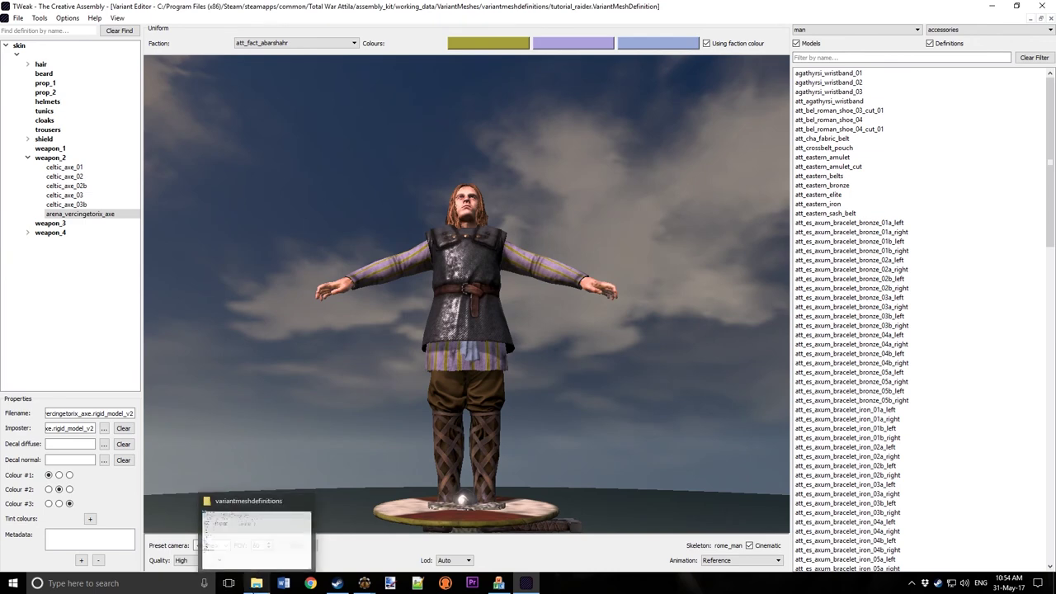
pyautogui.click(254, 532)
pyautogui.doubleClick(202, 120)
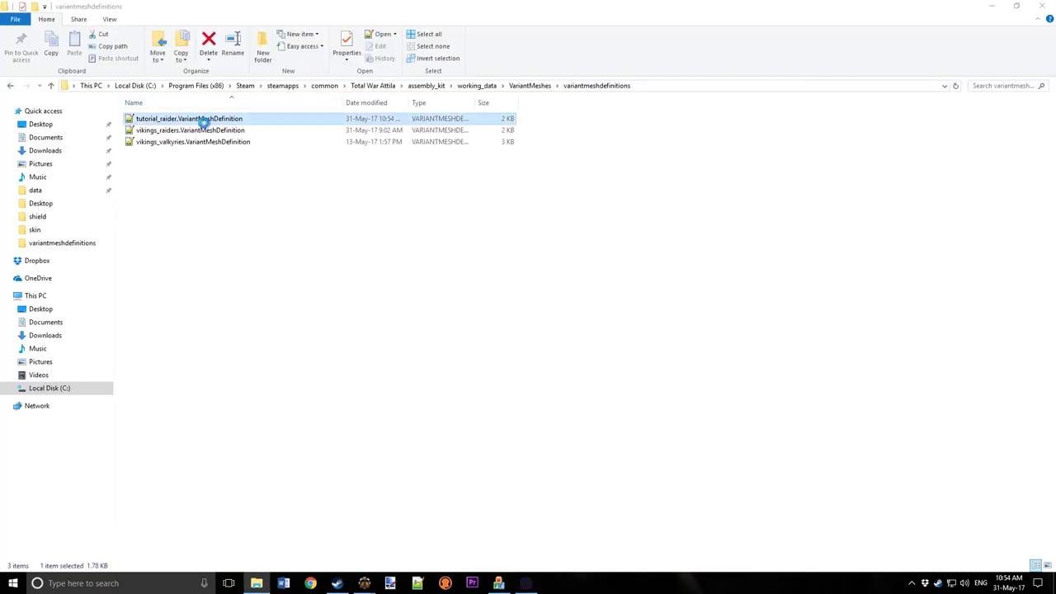
pyautogui.moveTo(473, 551); pyautogui.dragTo(937, 549)
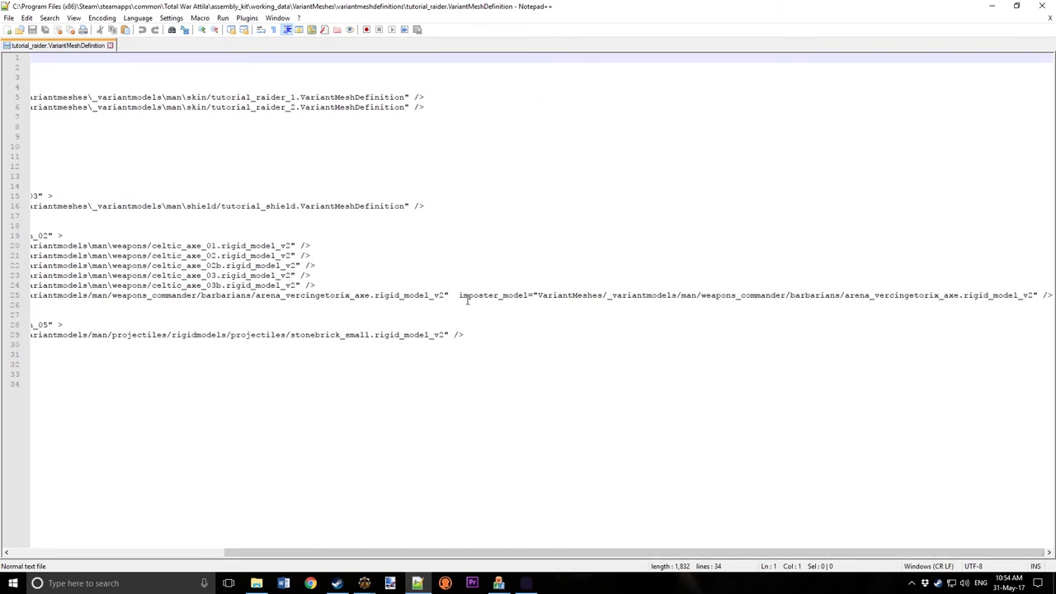
pyautogui.moveTo(459, 297); pyautogui.dragTo(1026, 294)
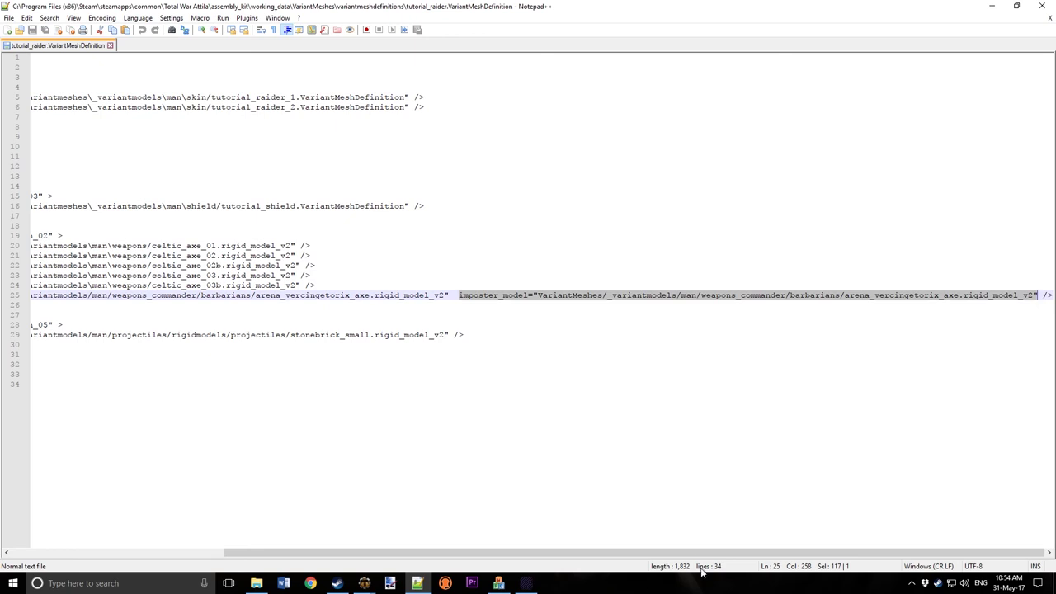
# Step: Add the copied imposter_model attribute to the celtic_axe_01 line in the weapon_2 slot
pyautogui.moveTo(651, 566); pyautogui.dragTo(432, 569)
pyautogui.moveTo(307, 546); pyautogui.dragTo(848, 554)
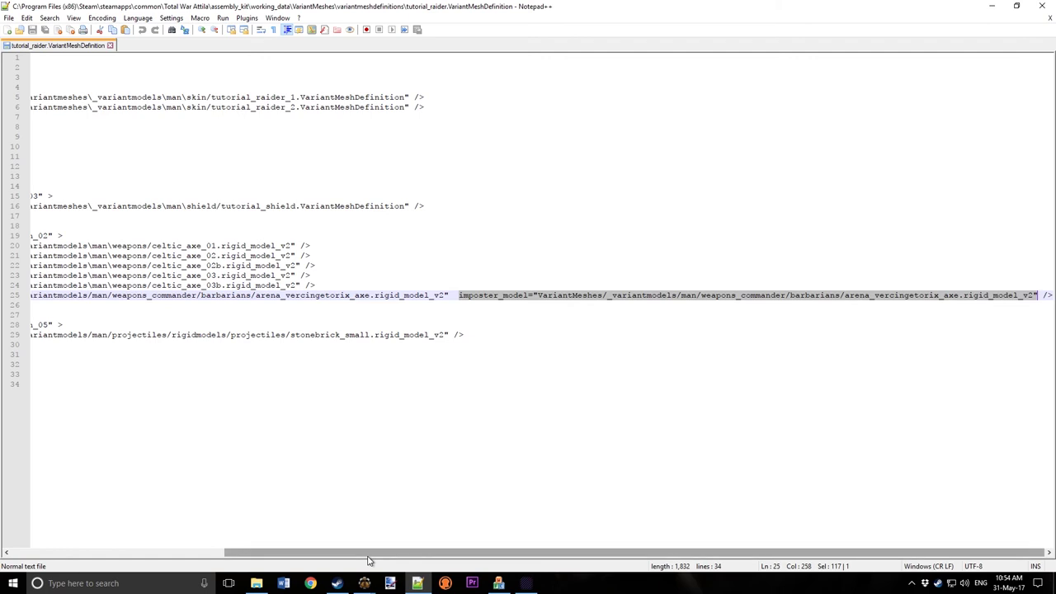
pyautogui.moveTo(368, 552); pyautogui.dragTo(155, 553)
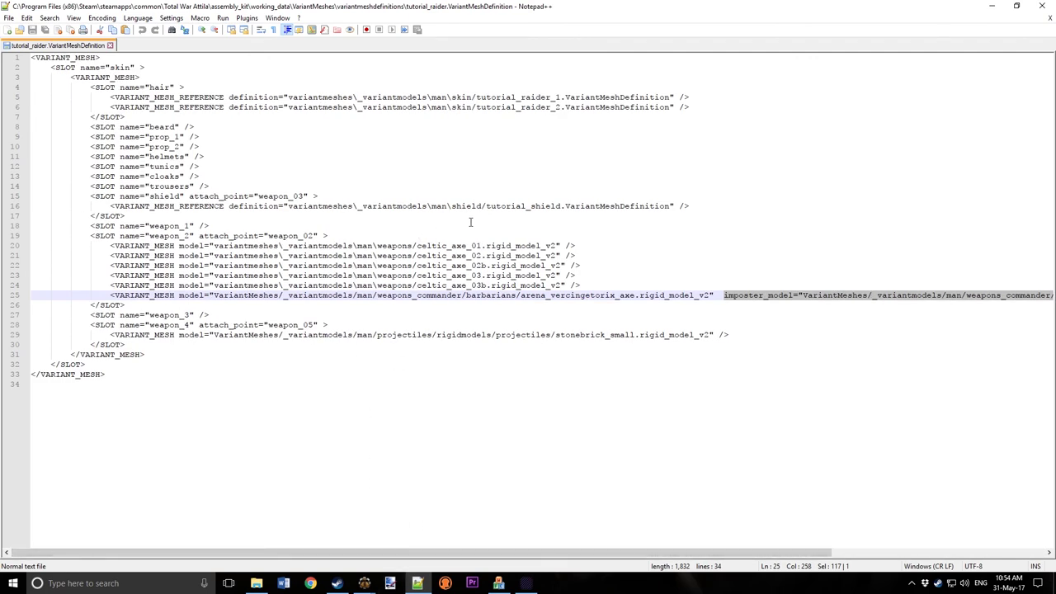
pyautogui.click(560, 245)
pyautogui.write('imposter_model="VariantMeshes/_variantmodels/man/weapons_commander/barbarians/arena_vercingetorix_axe.rigid_model_v2"')
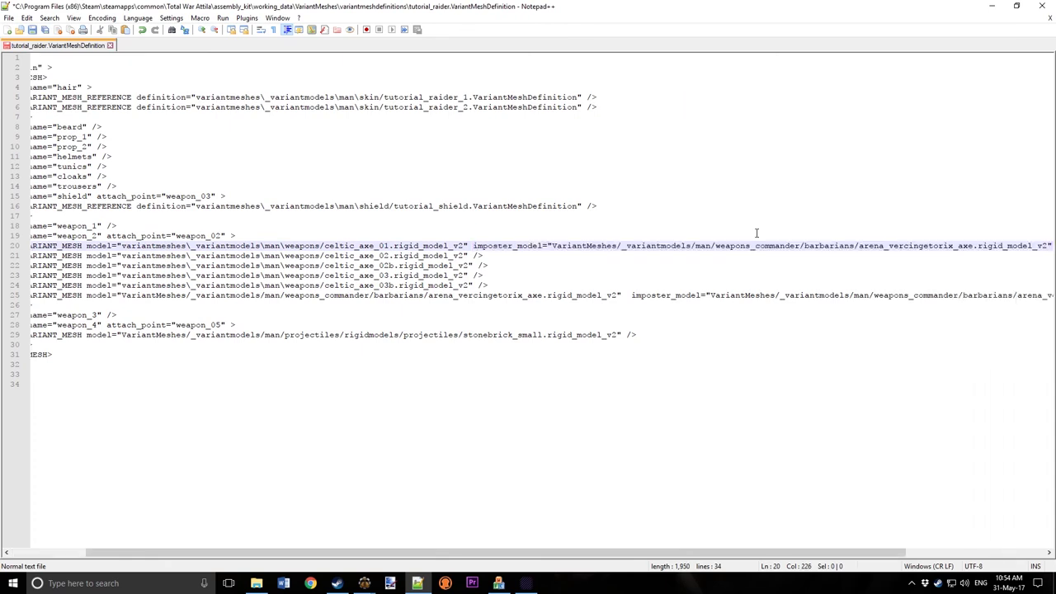
pyautogui.click(324, 244)
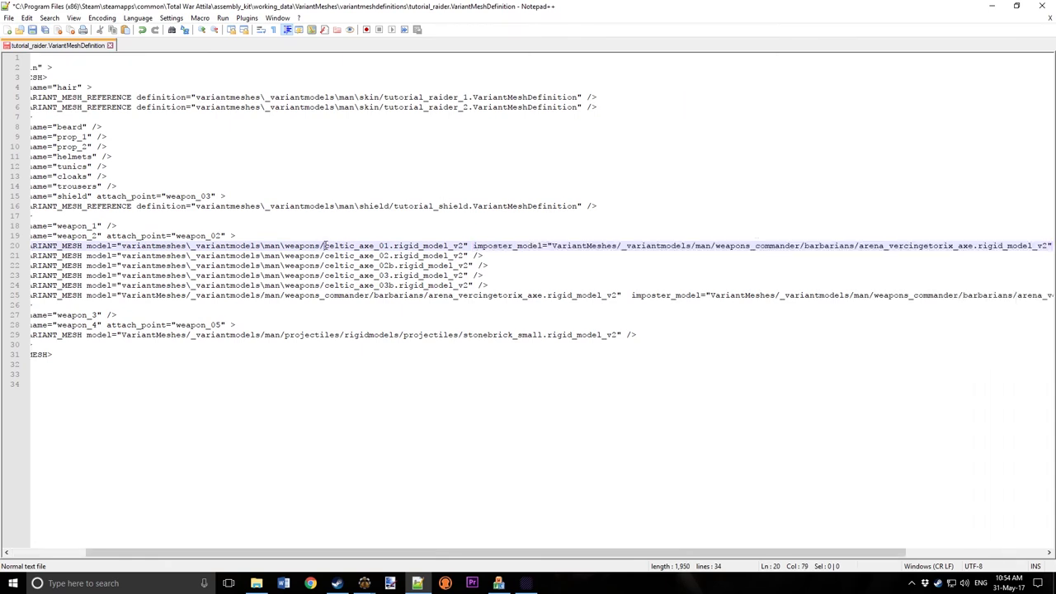